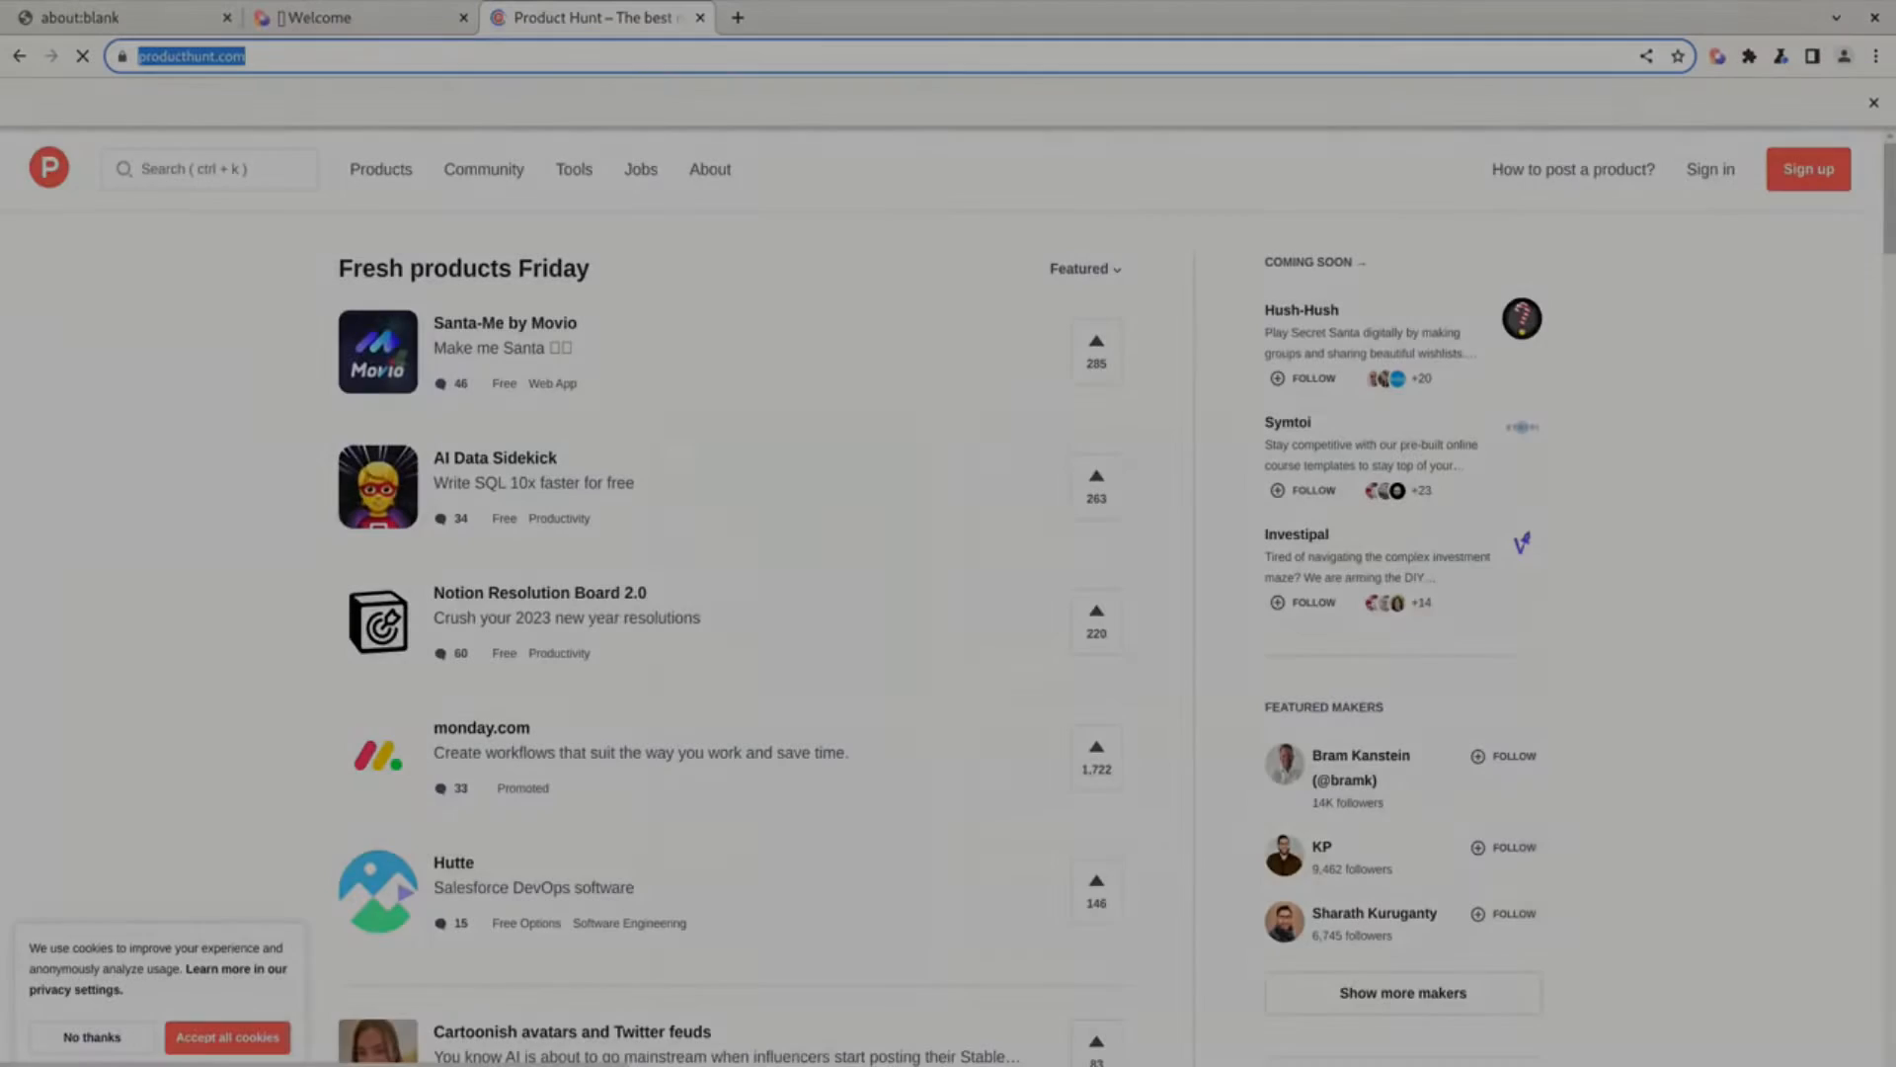
type("Scrape pro")
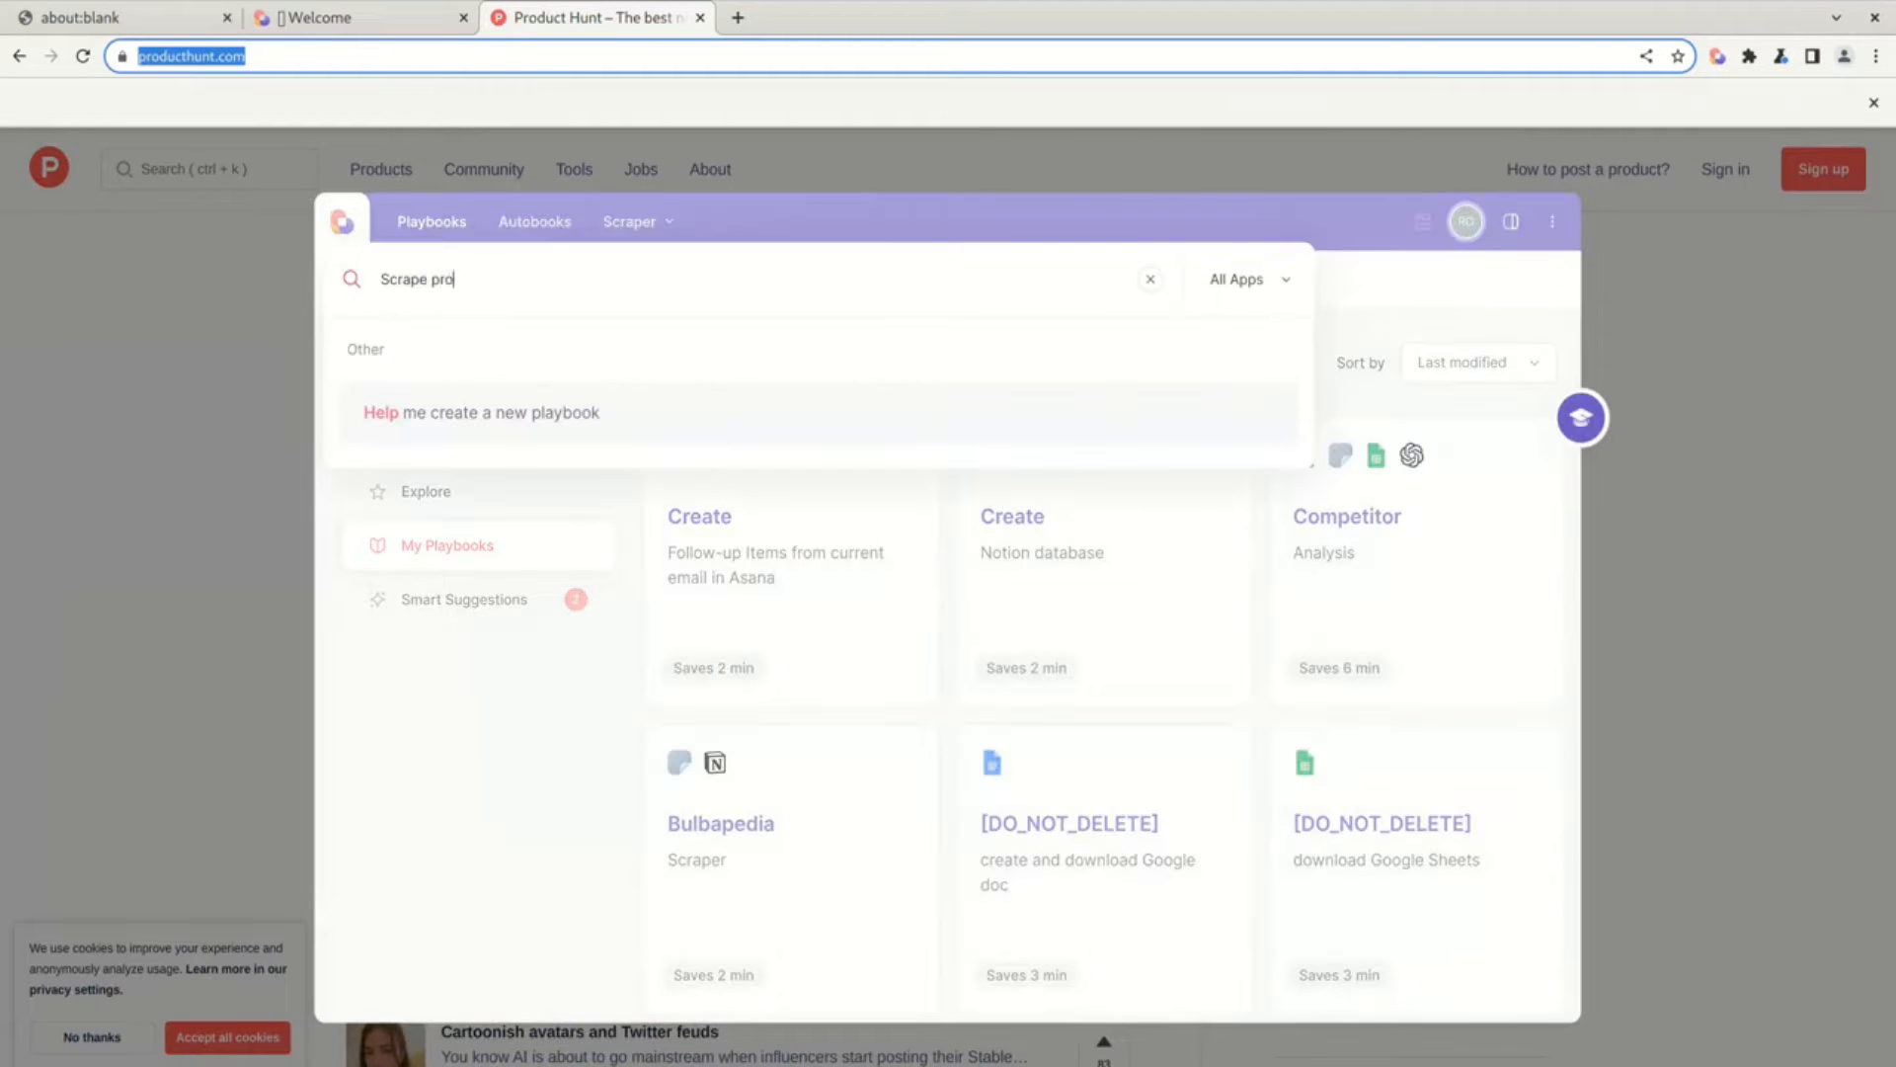
type("le Spreadsheet")
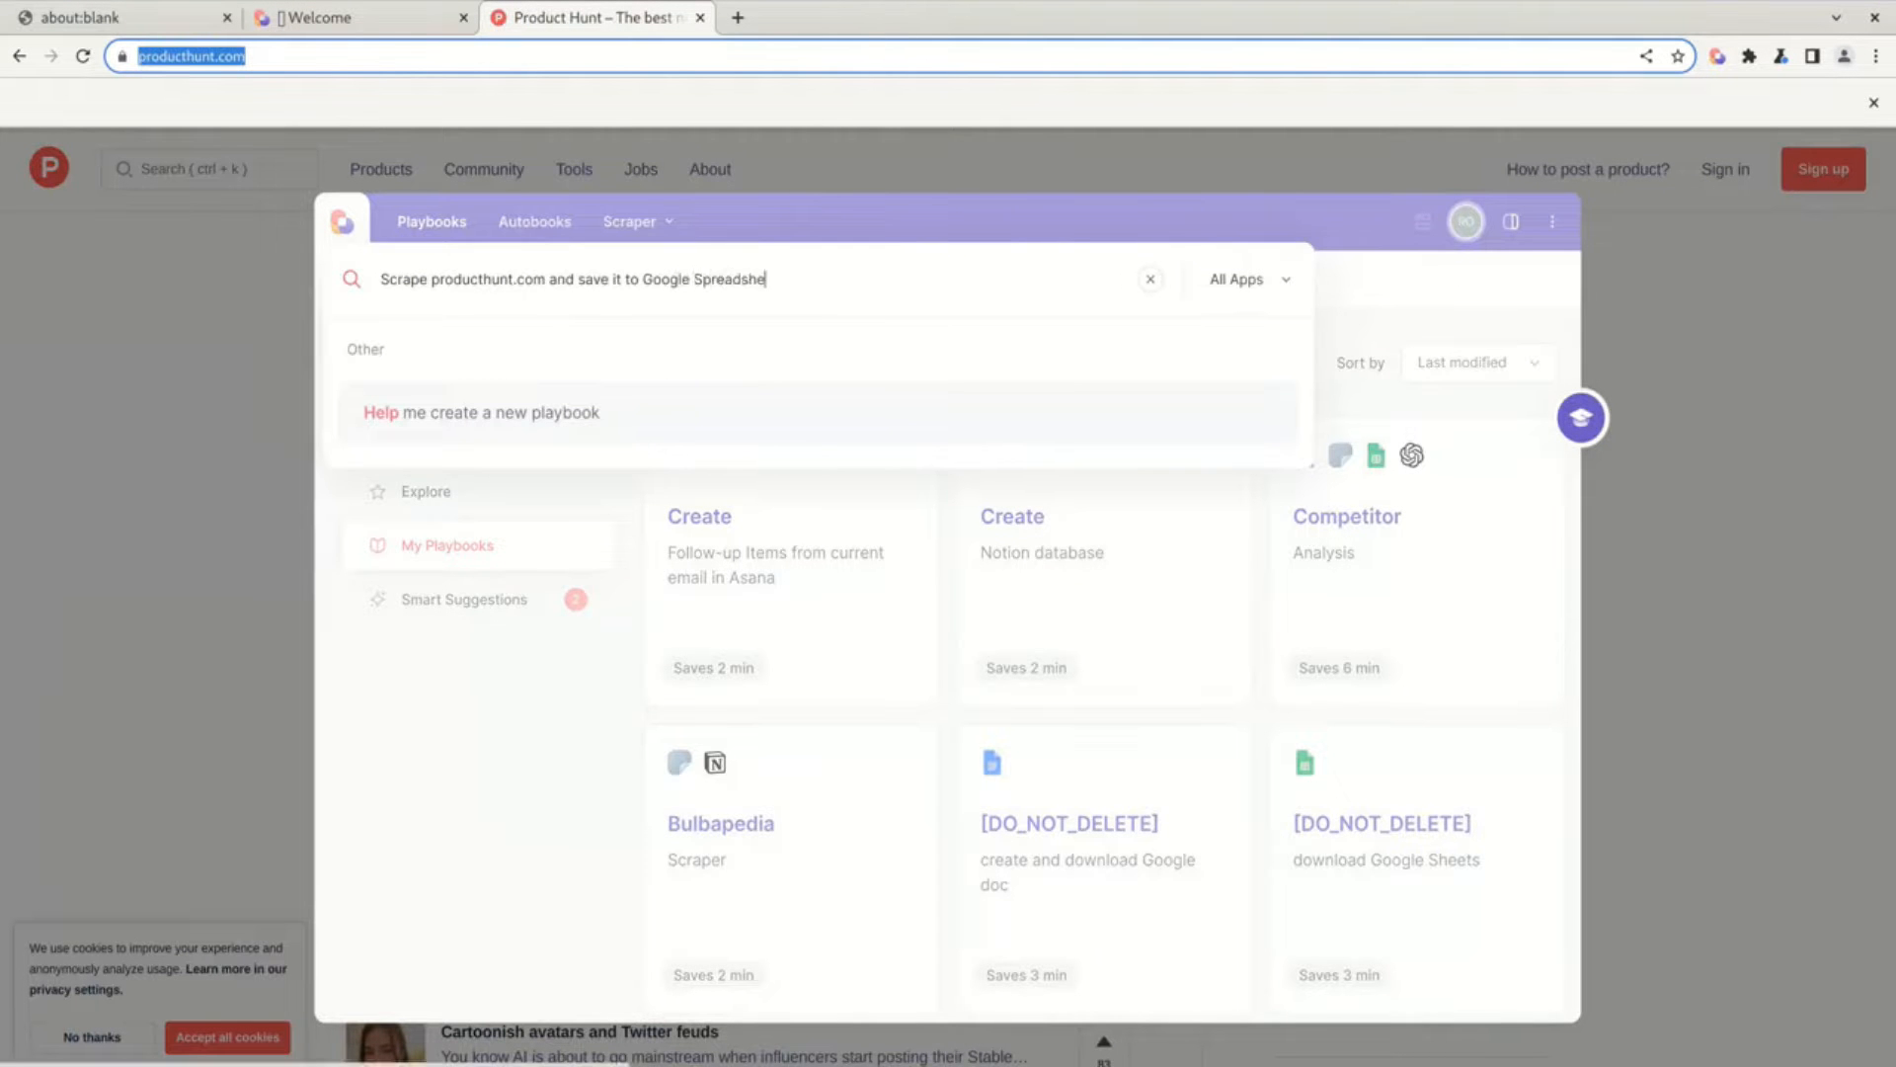
Generate the Product Hunt scrape playbook, run it into the Demo sheet and view the results
key("Return")
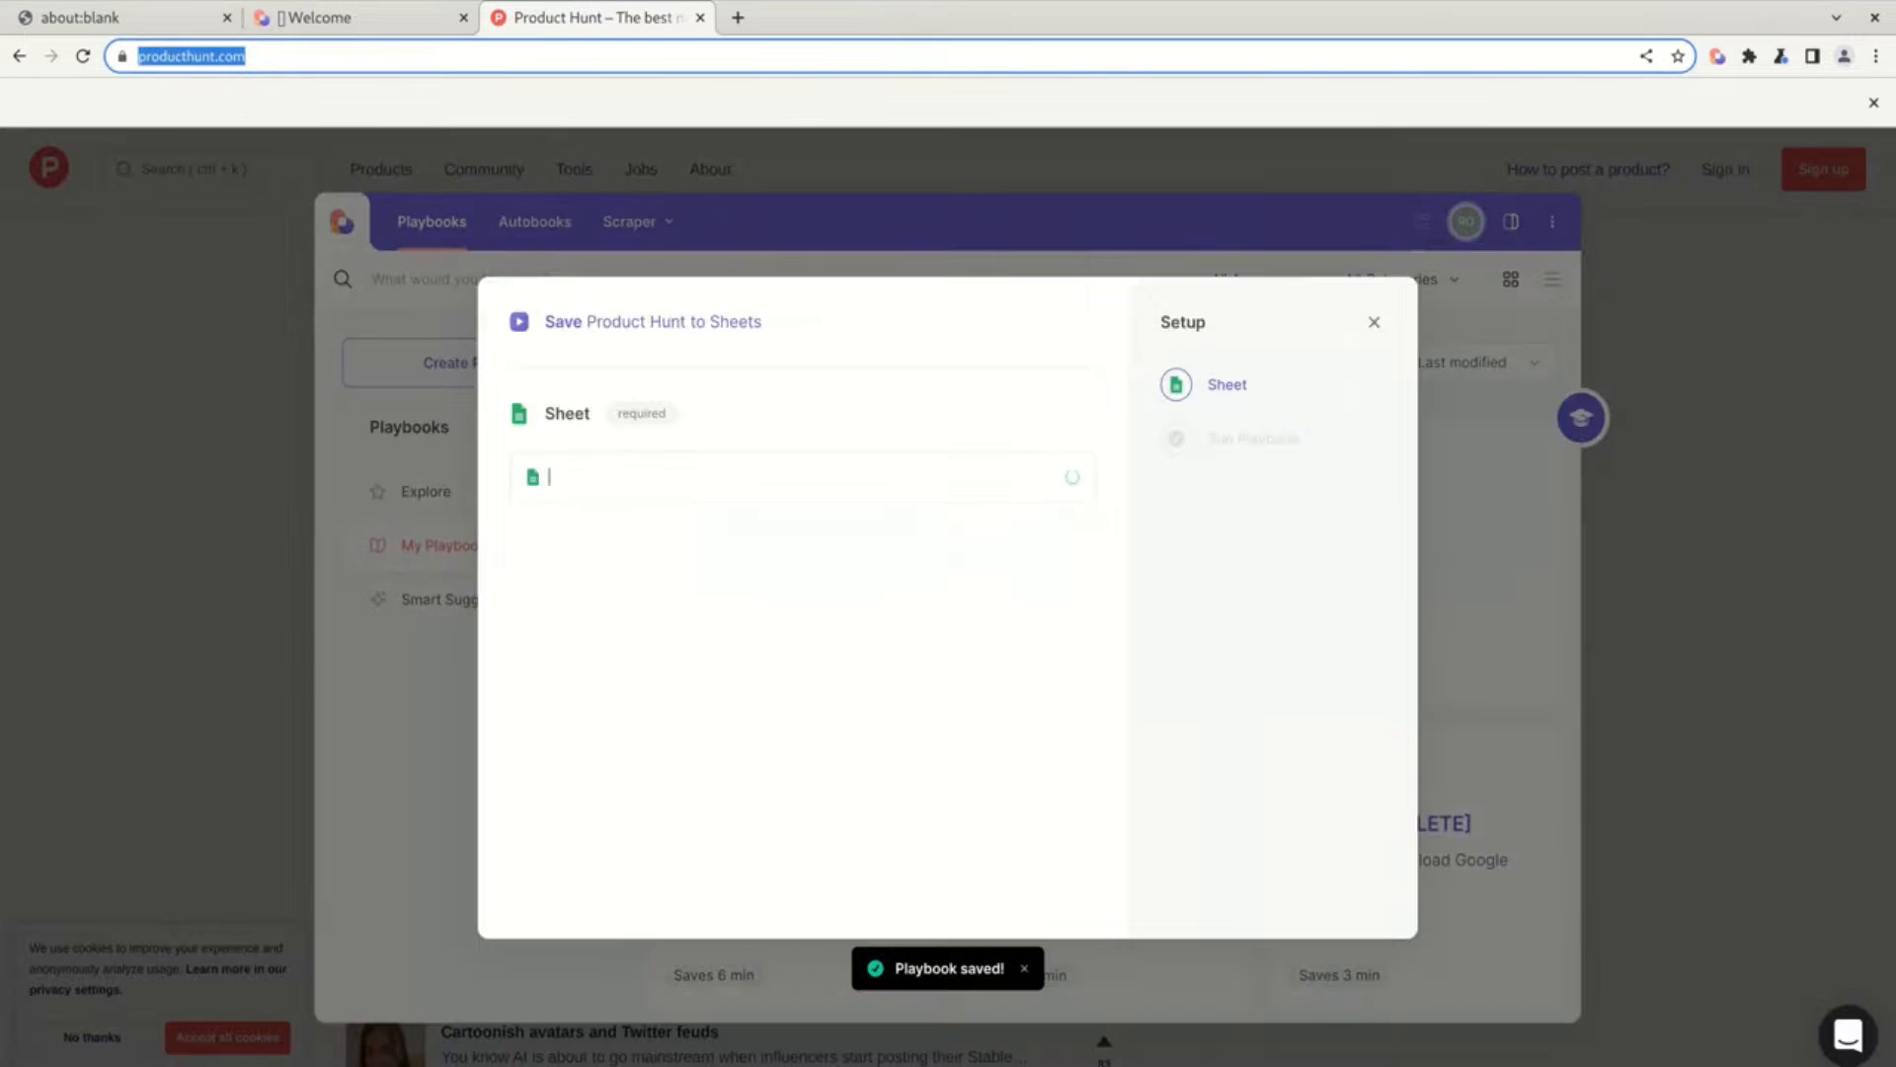
type("mo")
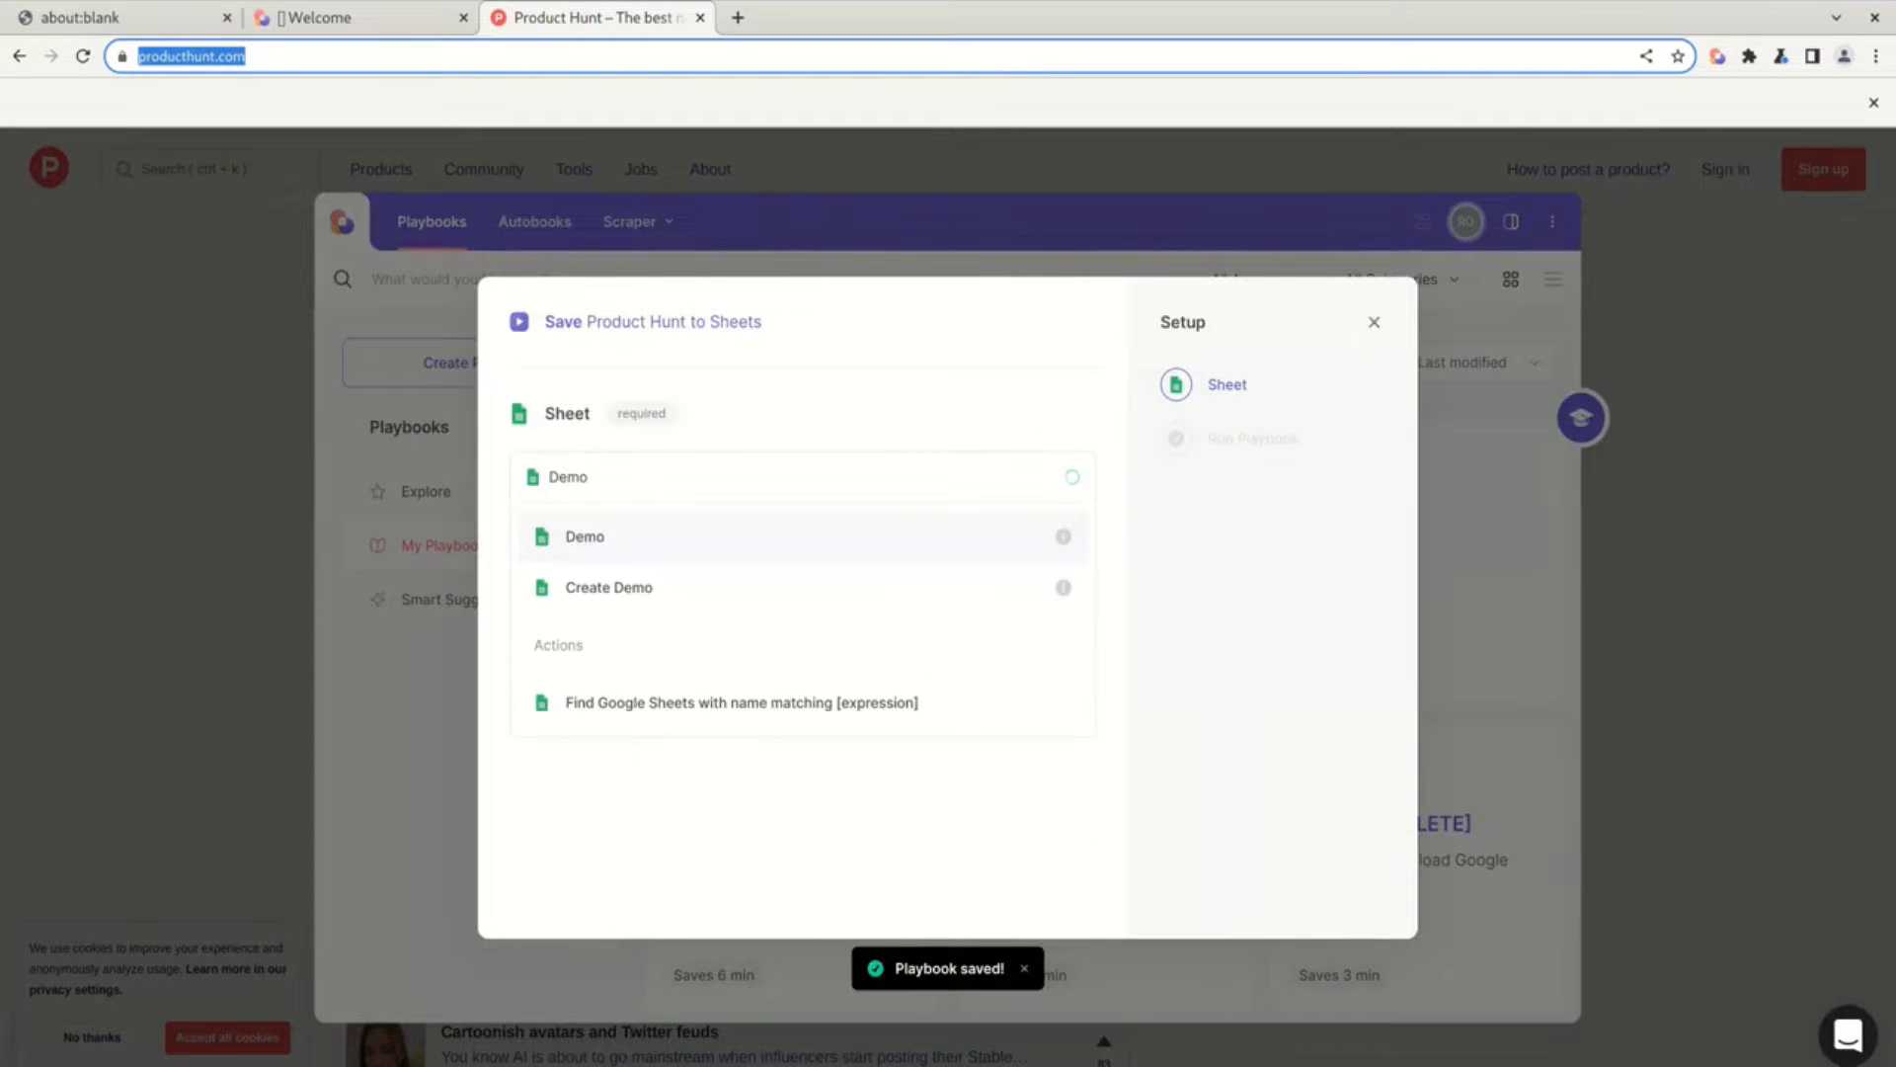
key("Return")
key("Return")
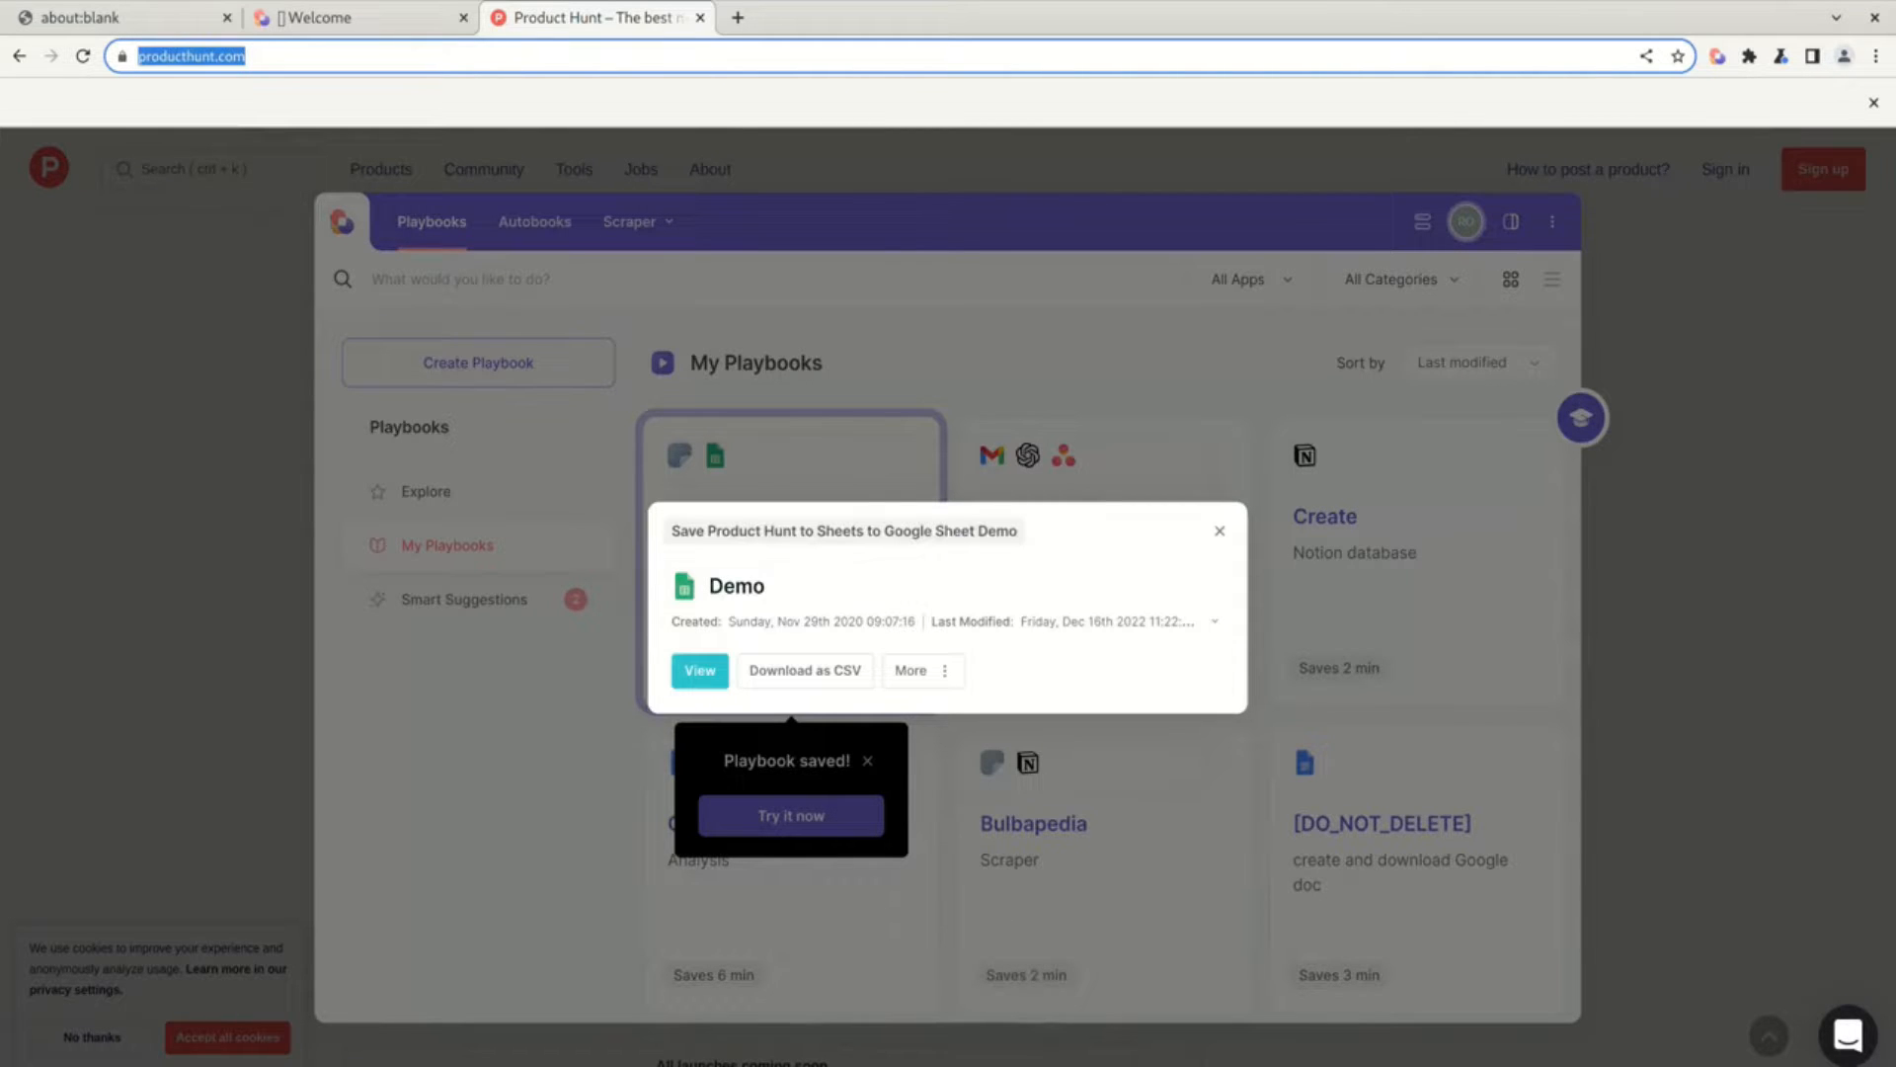
left_click(701, 670)
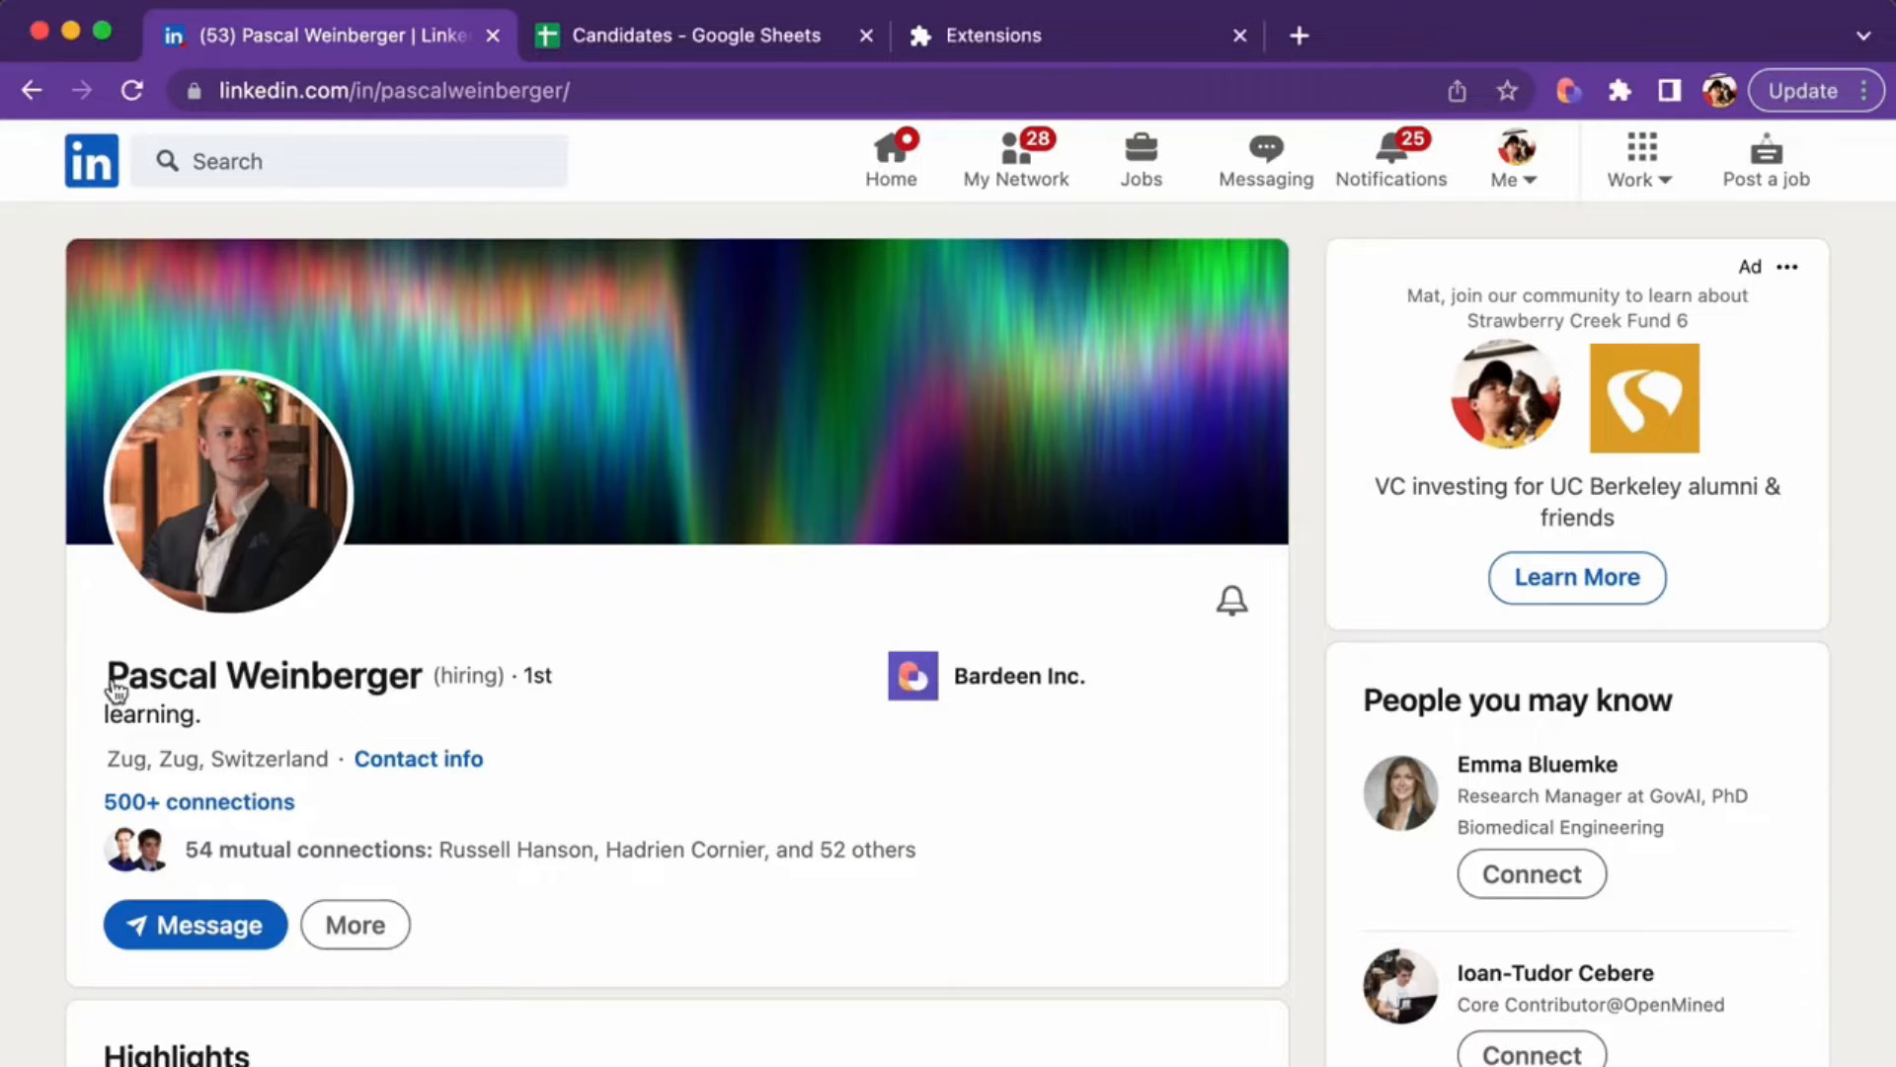
left_click_drag(109, 674, 416, 672)
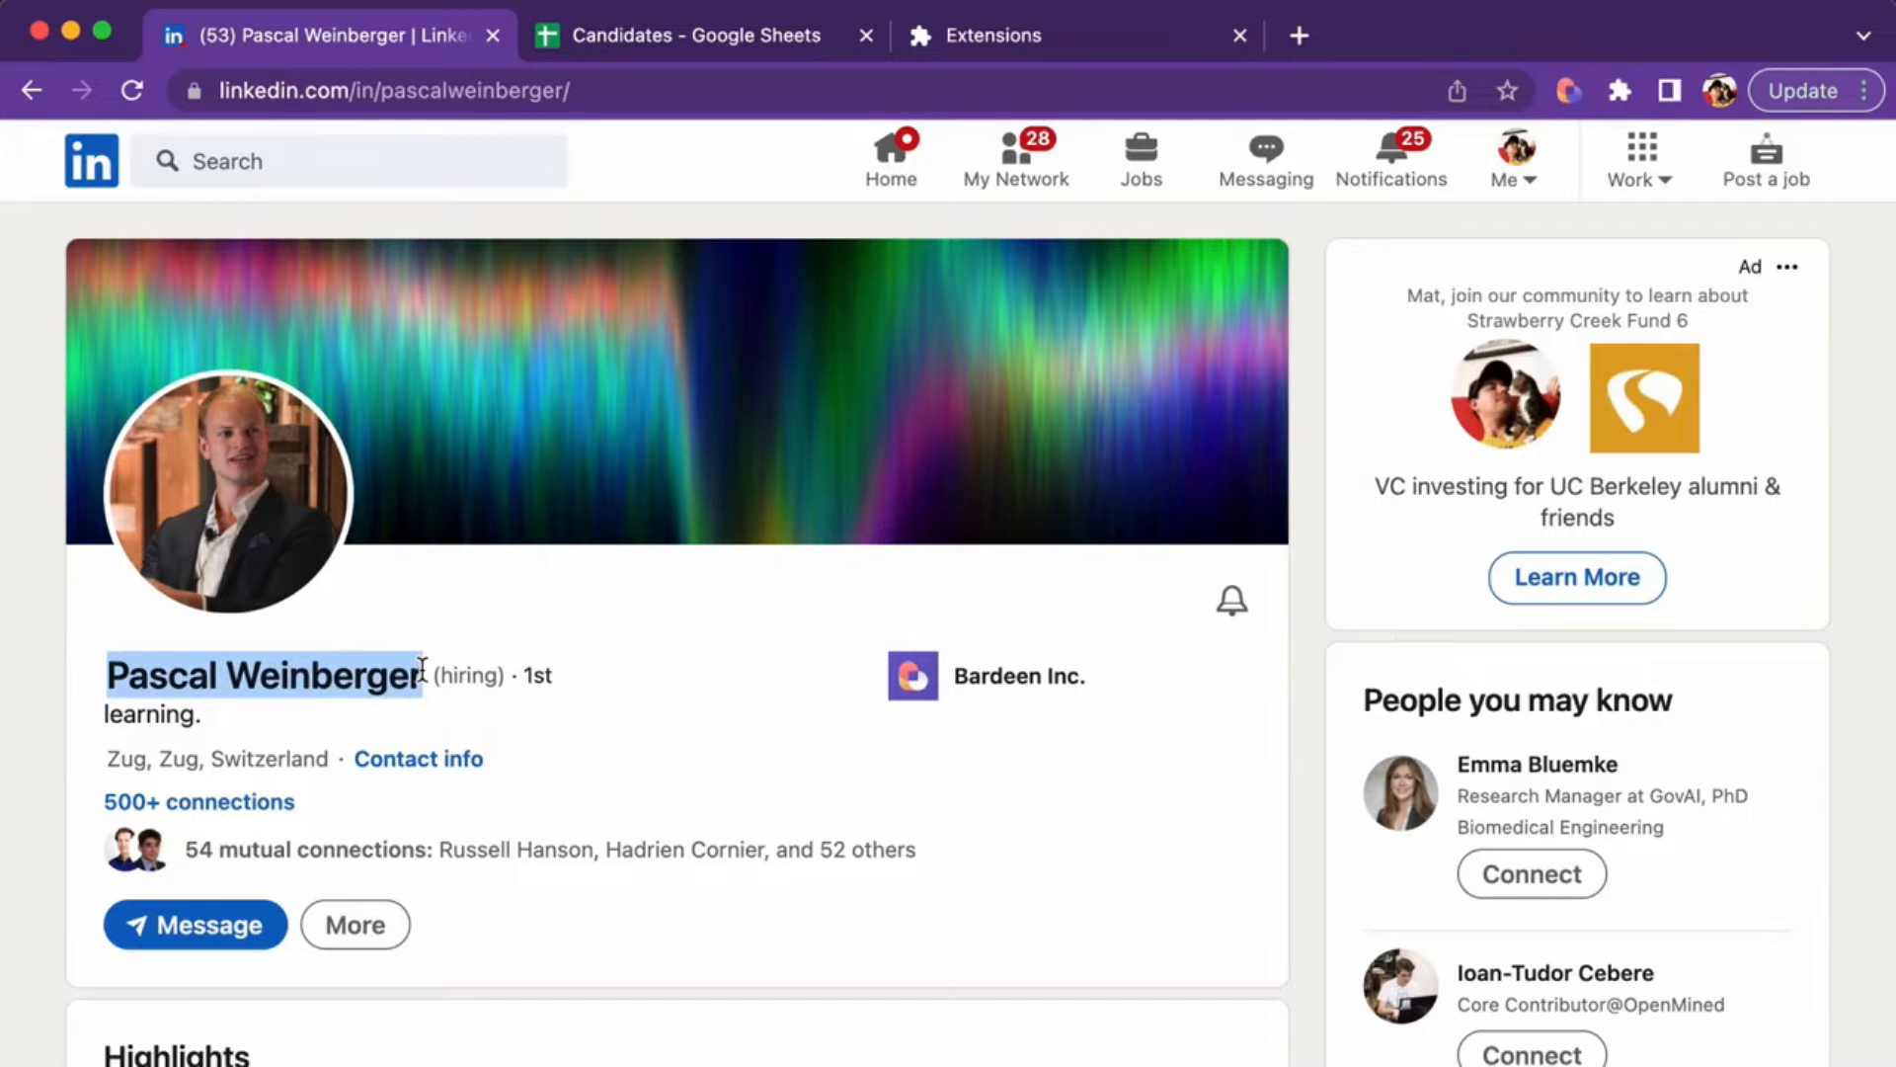
left_click(633, 48)
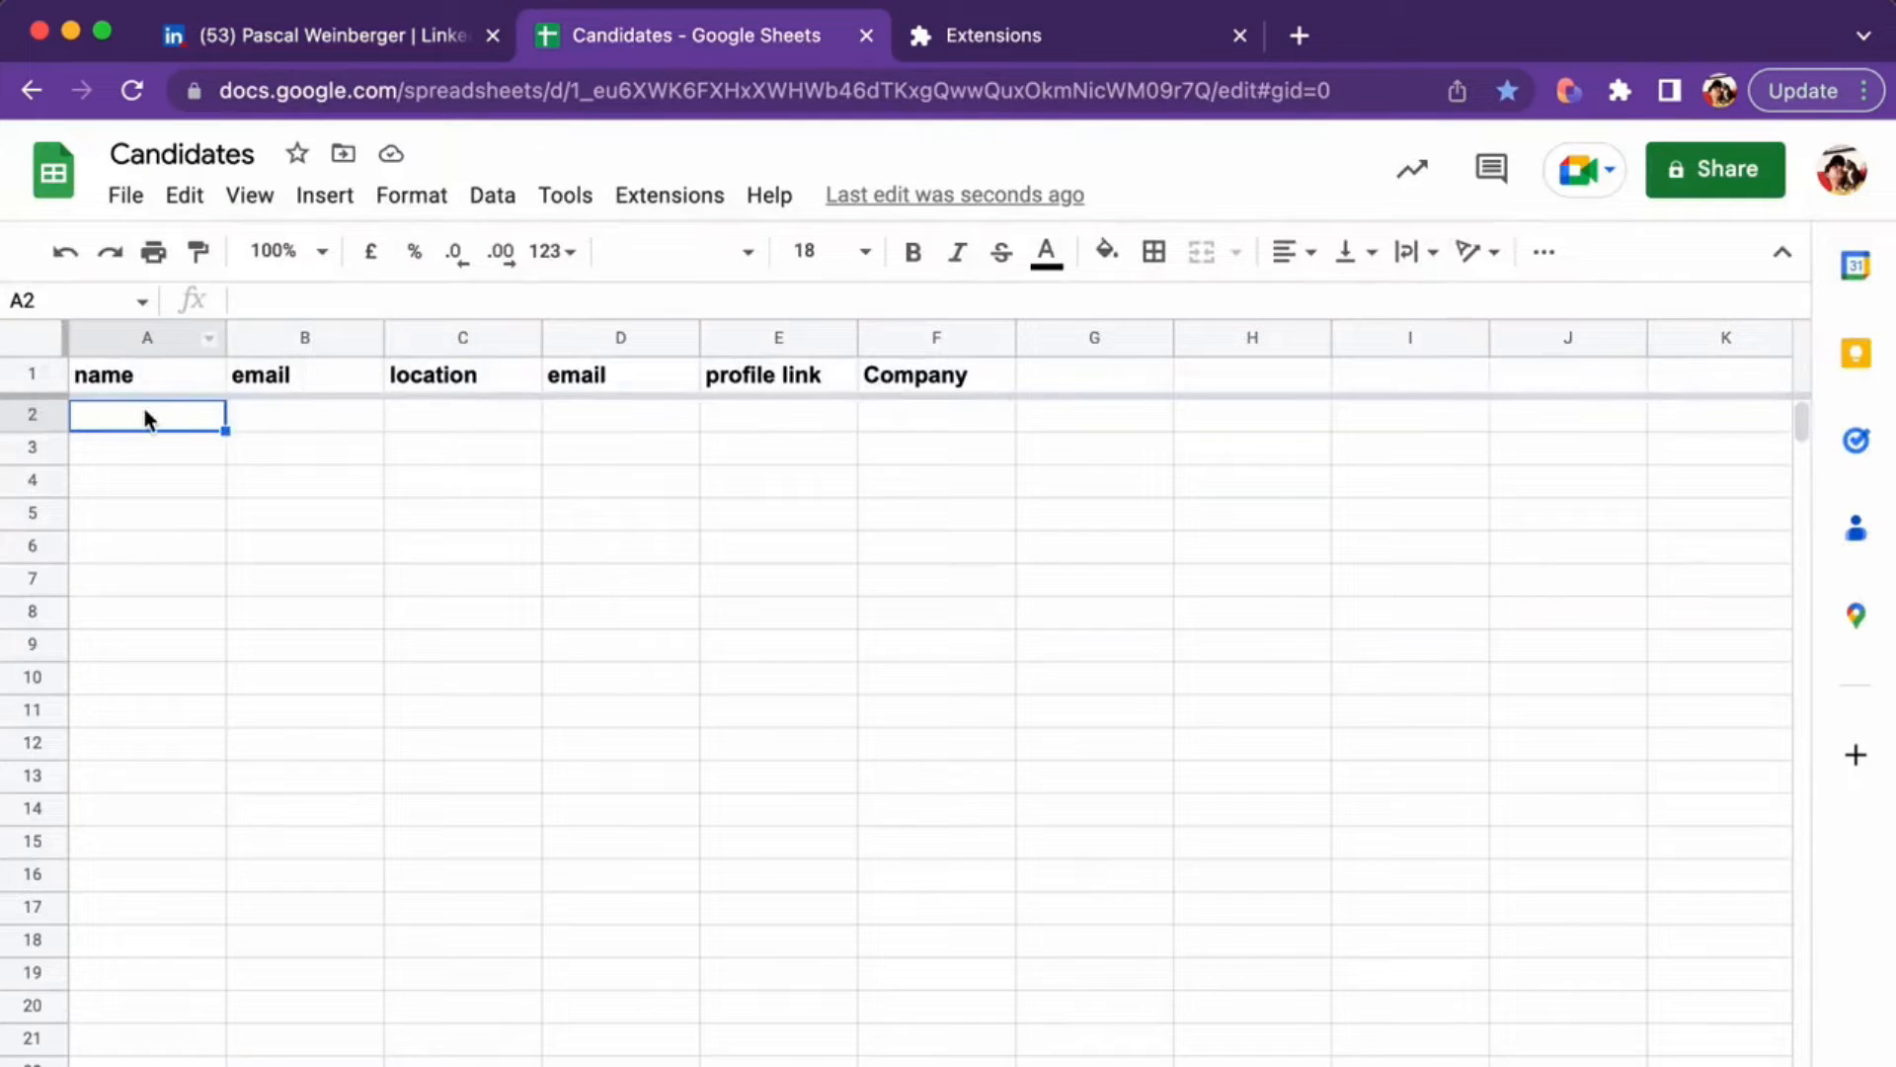
type("Pascal Weinberger")
left_click(316, 38)
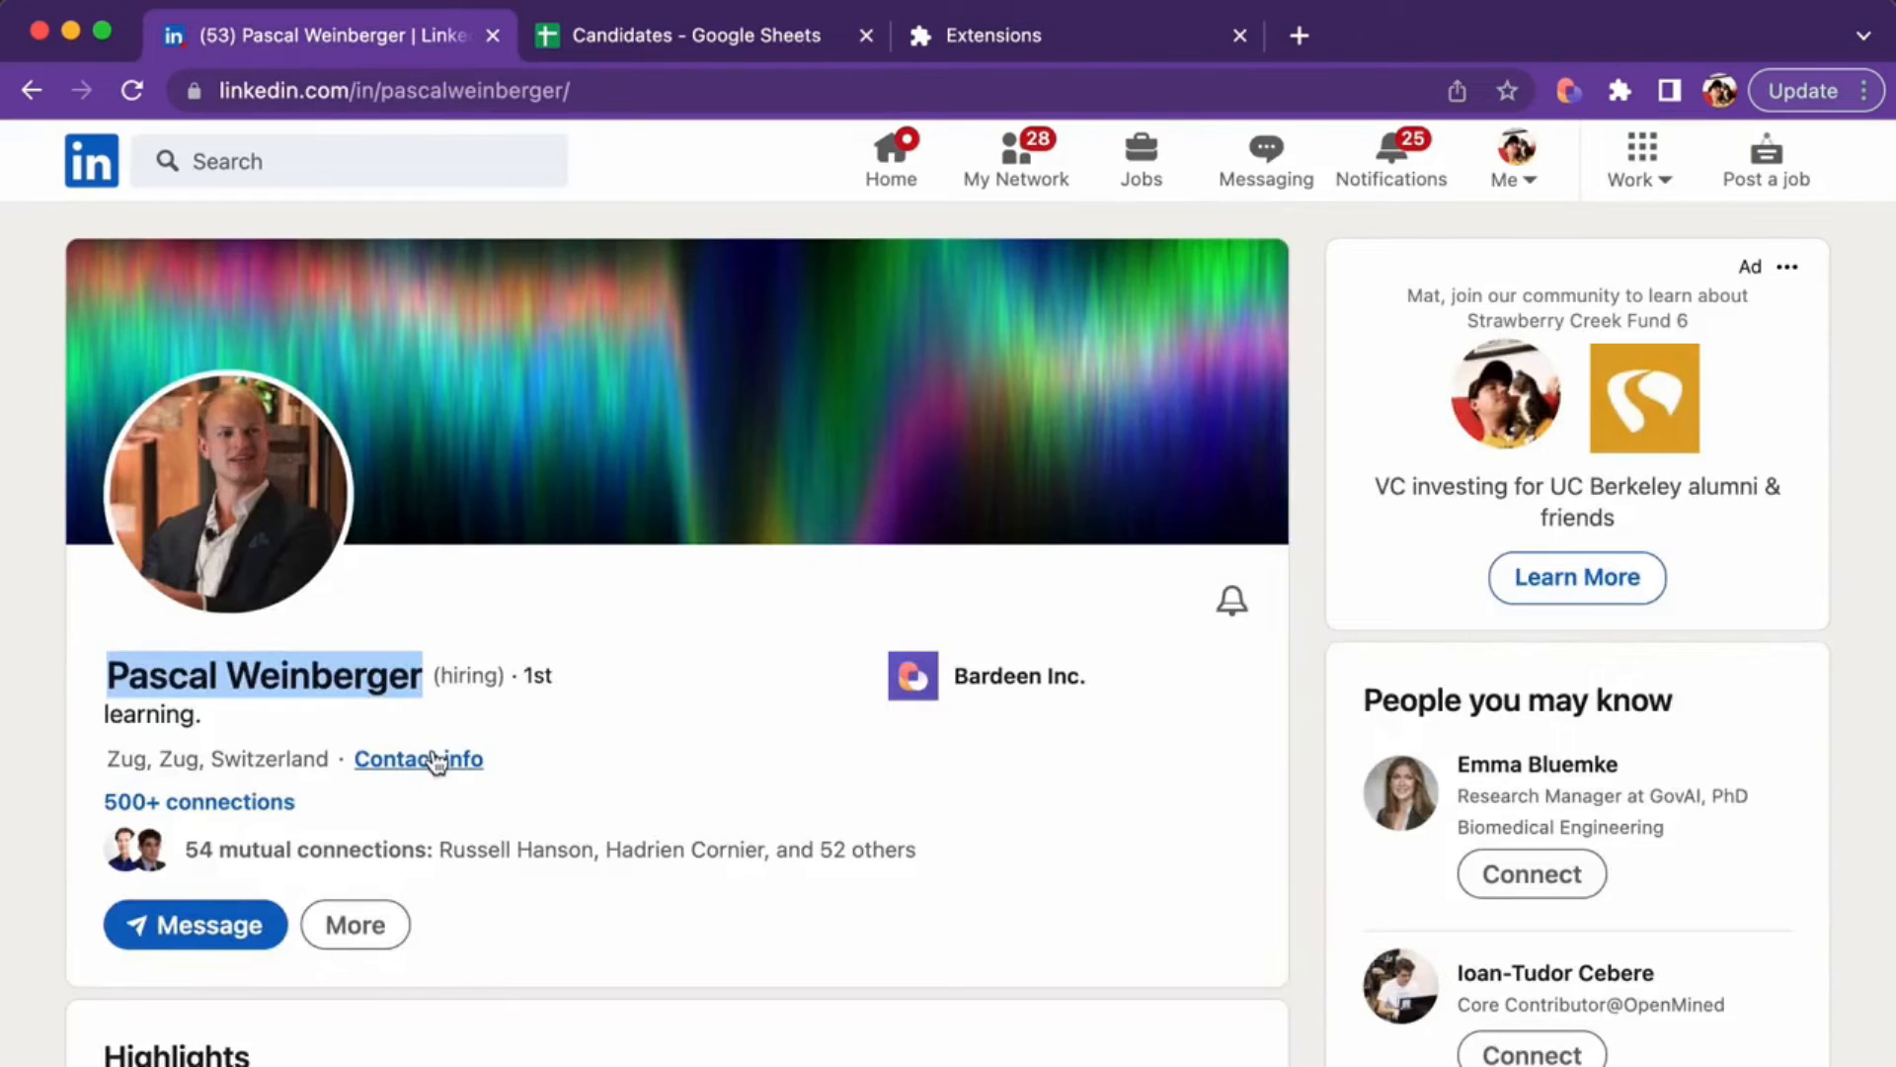
Copy the location Zug, Zug, Switzerland from the profile into cell C2
left_click_drag(338, 759, 107, 758)
key("ctrl+c")
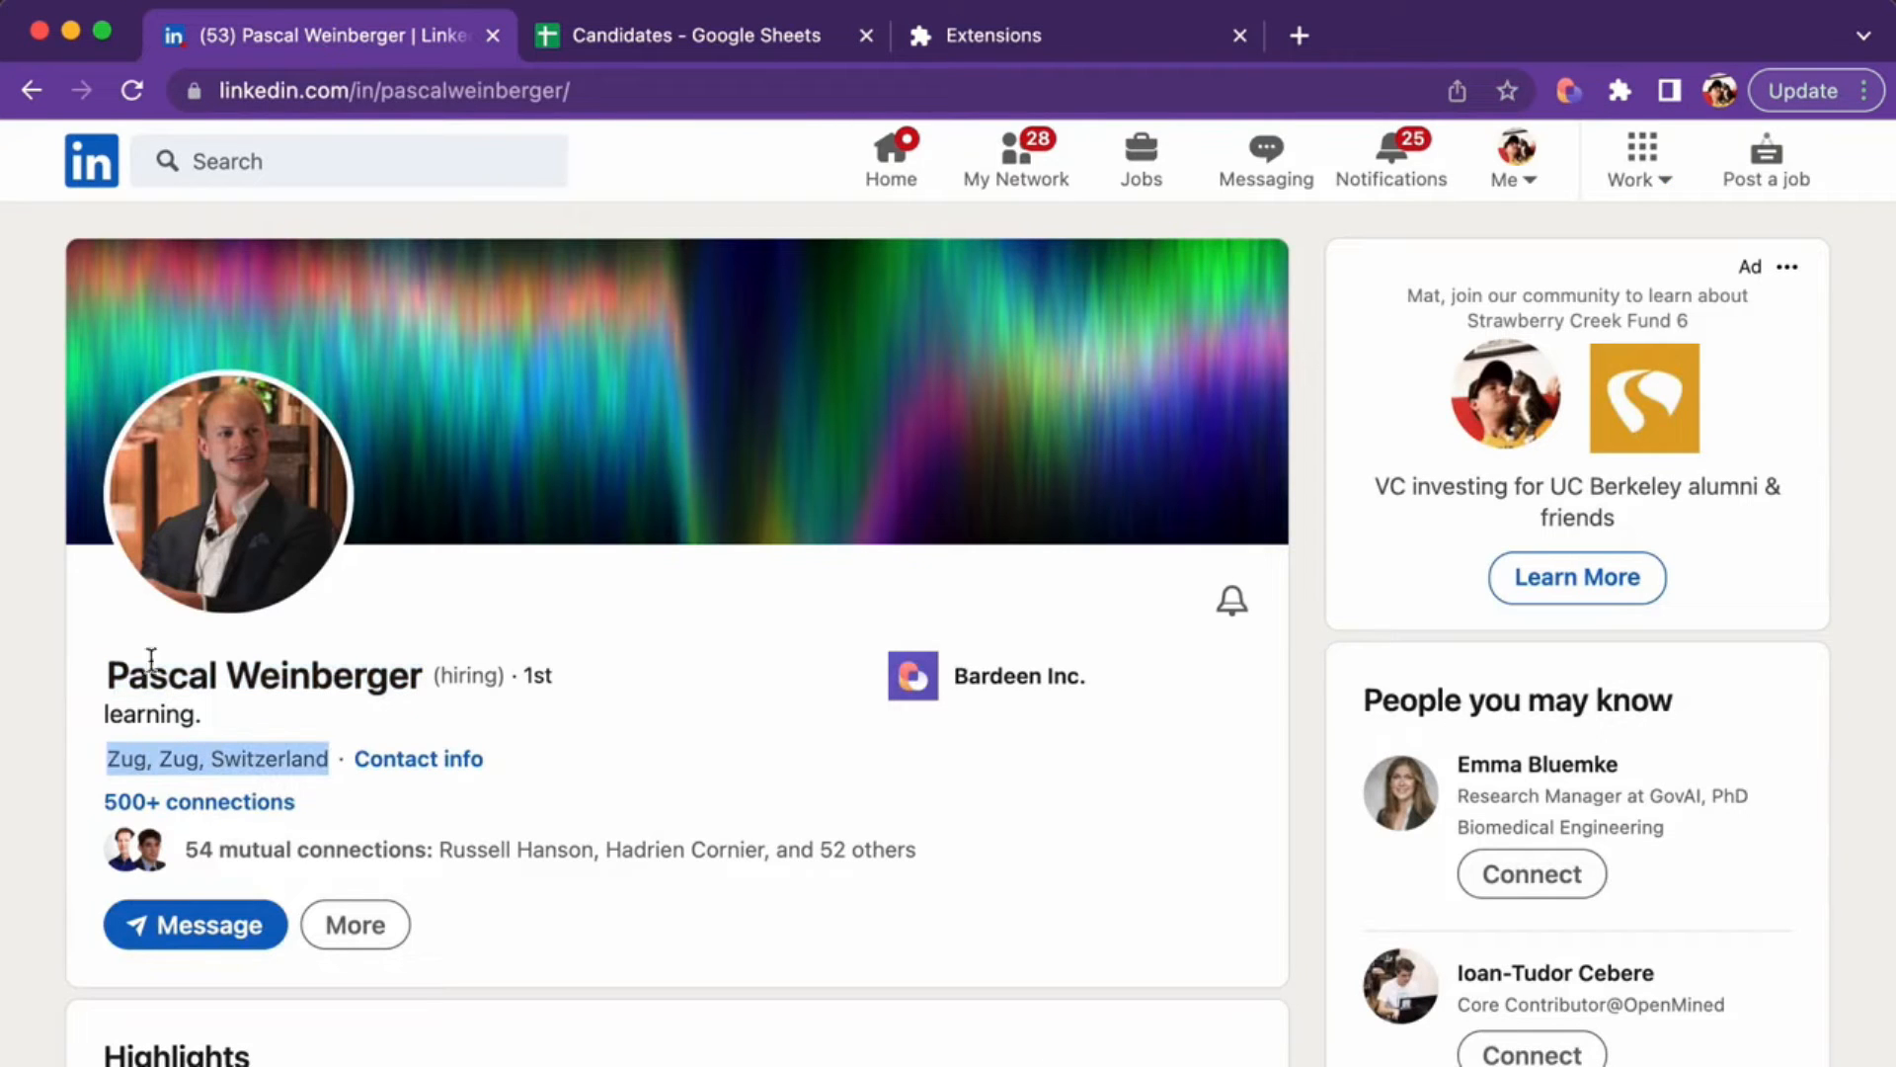
left_click(608, 57)
left_click(444, 438)
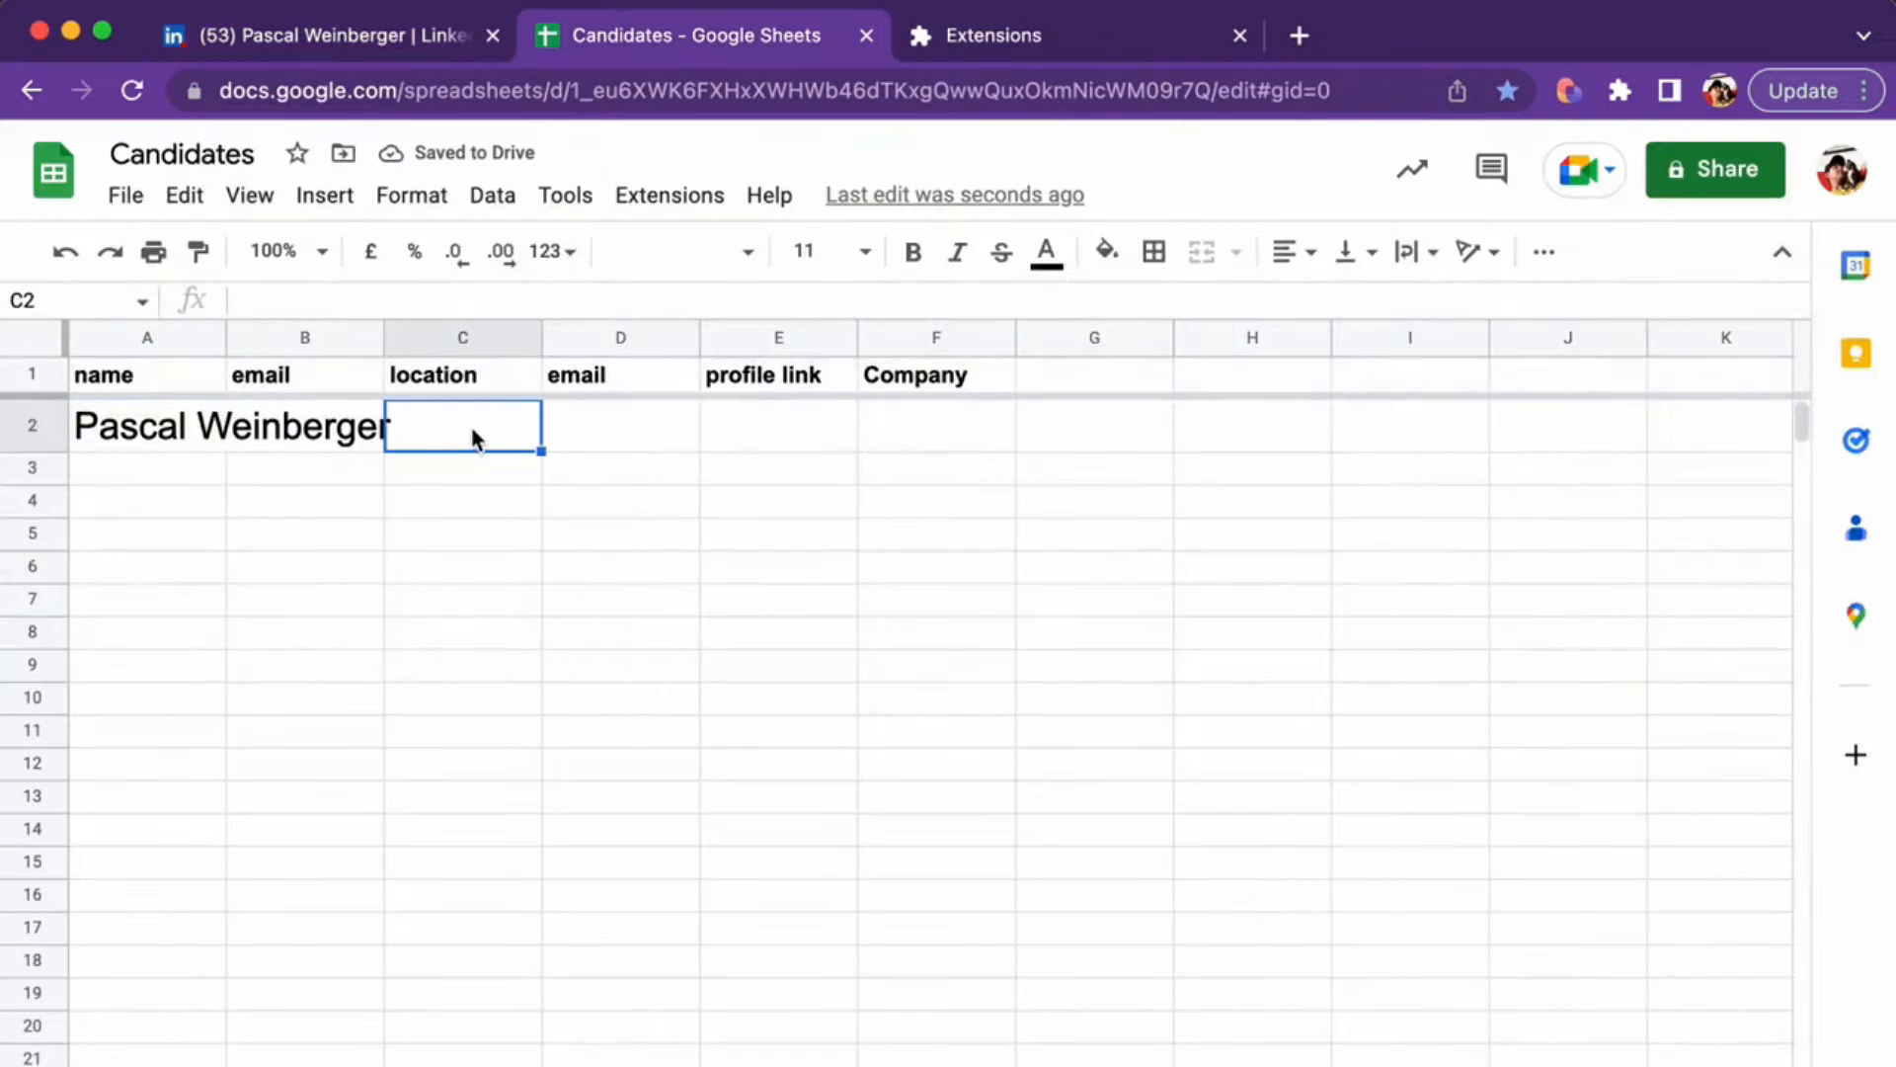
key("ctrl+v")
left_click(359, 37)
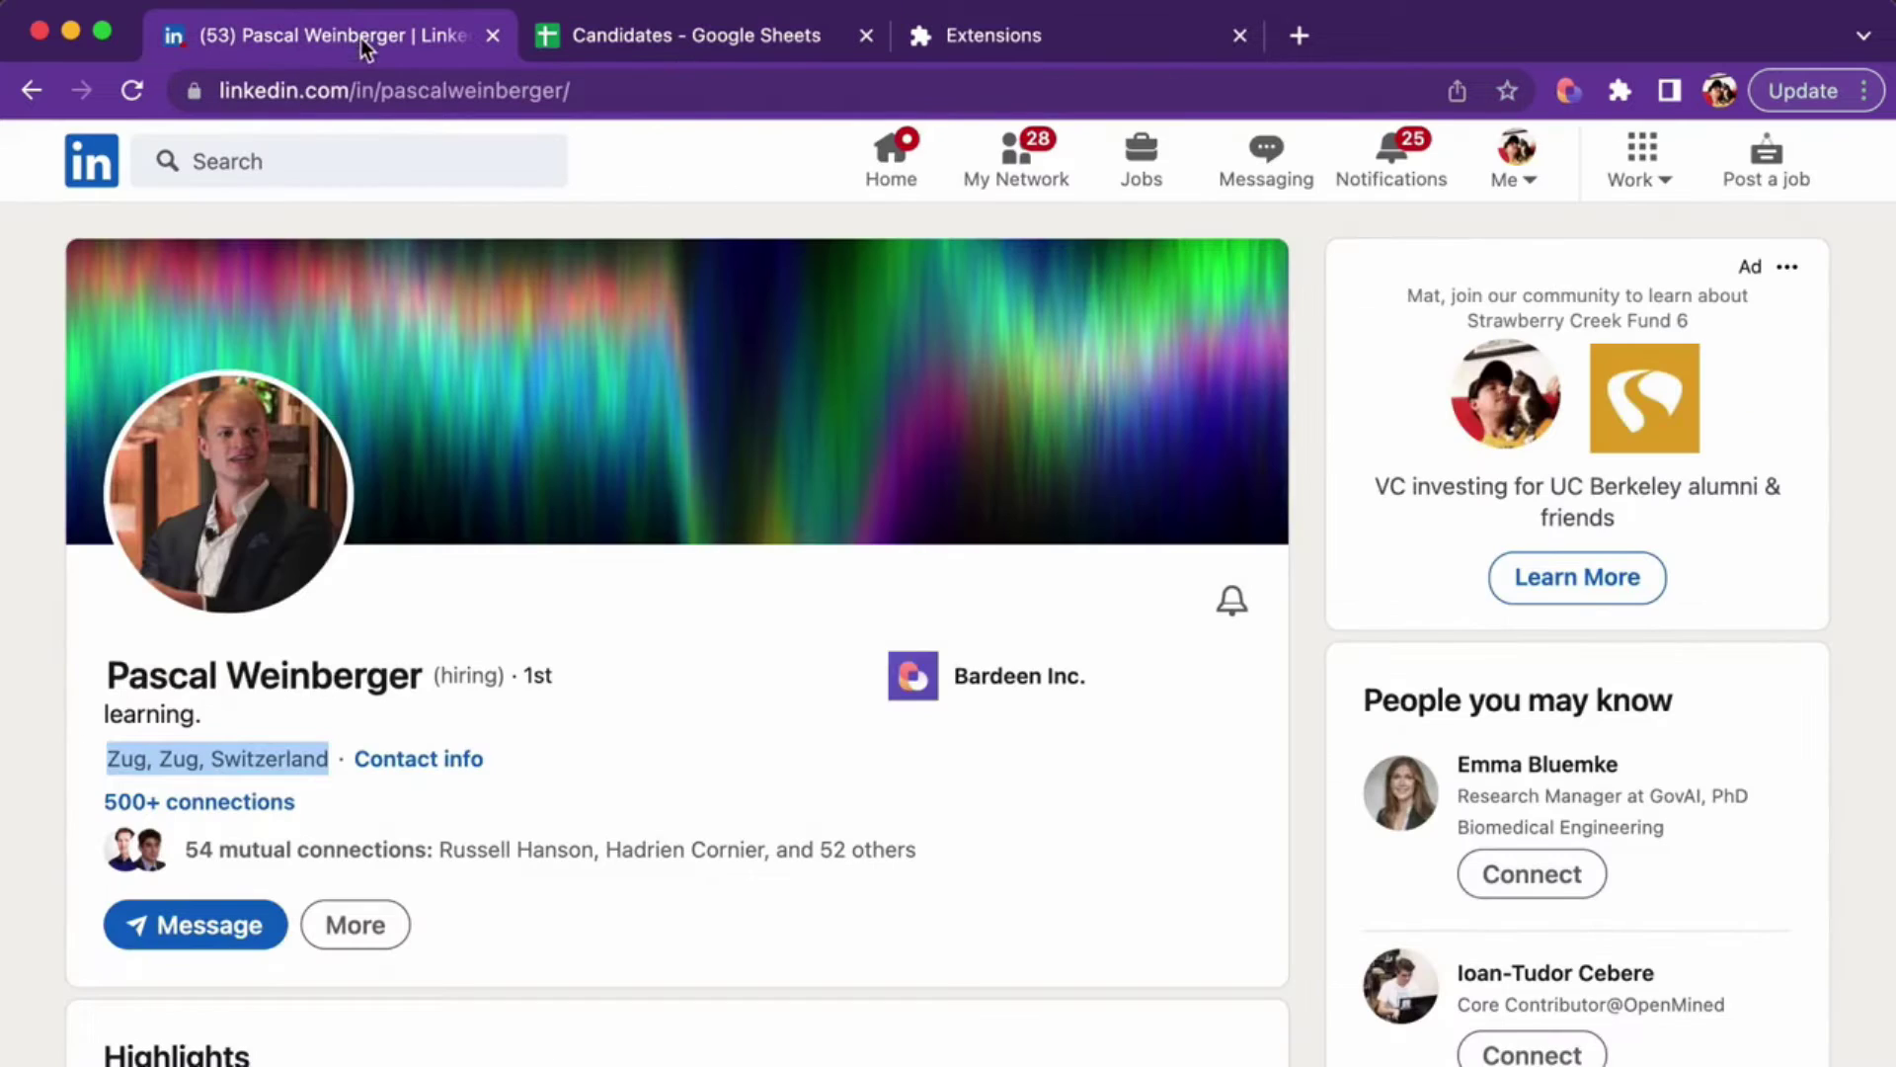
Copy the email address from the profile's Contact info into cell B2
left_click(416, 759)
right_click(706, 530)
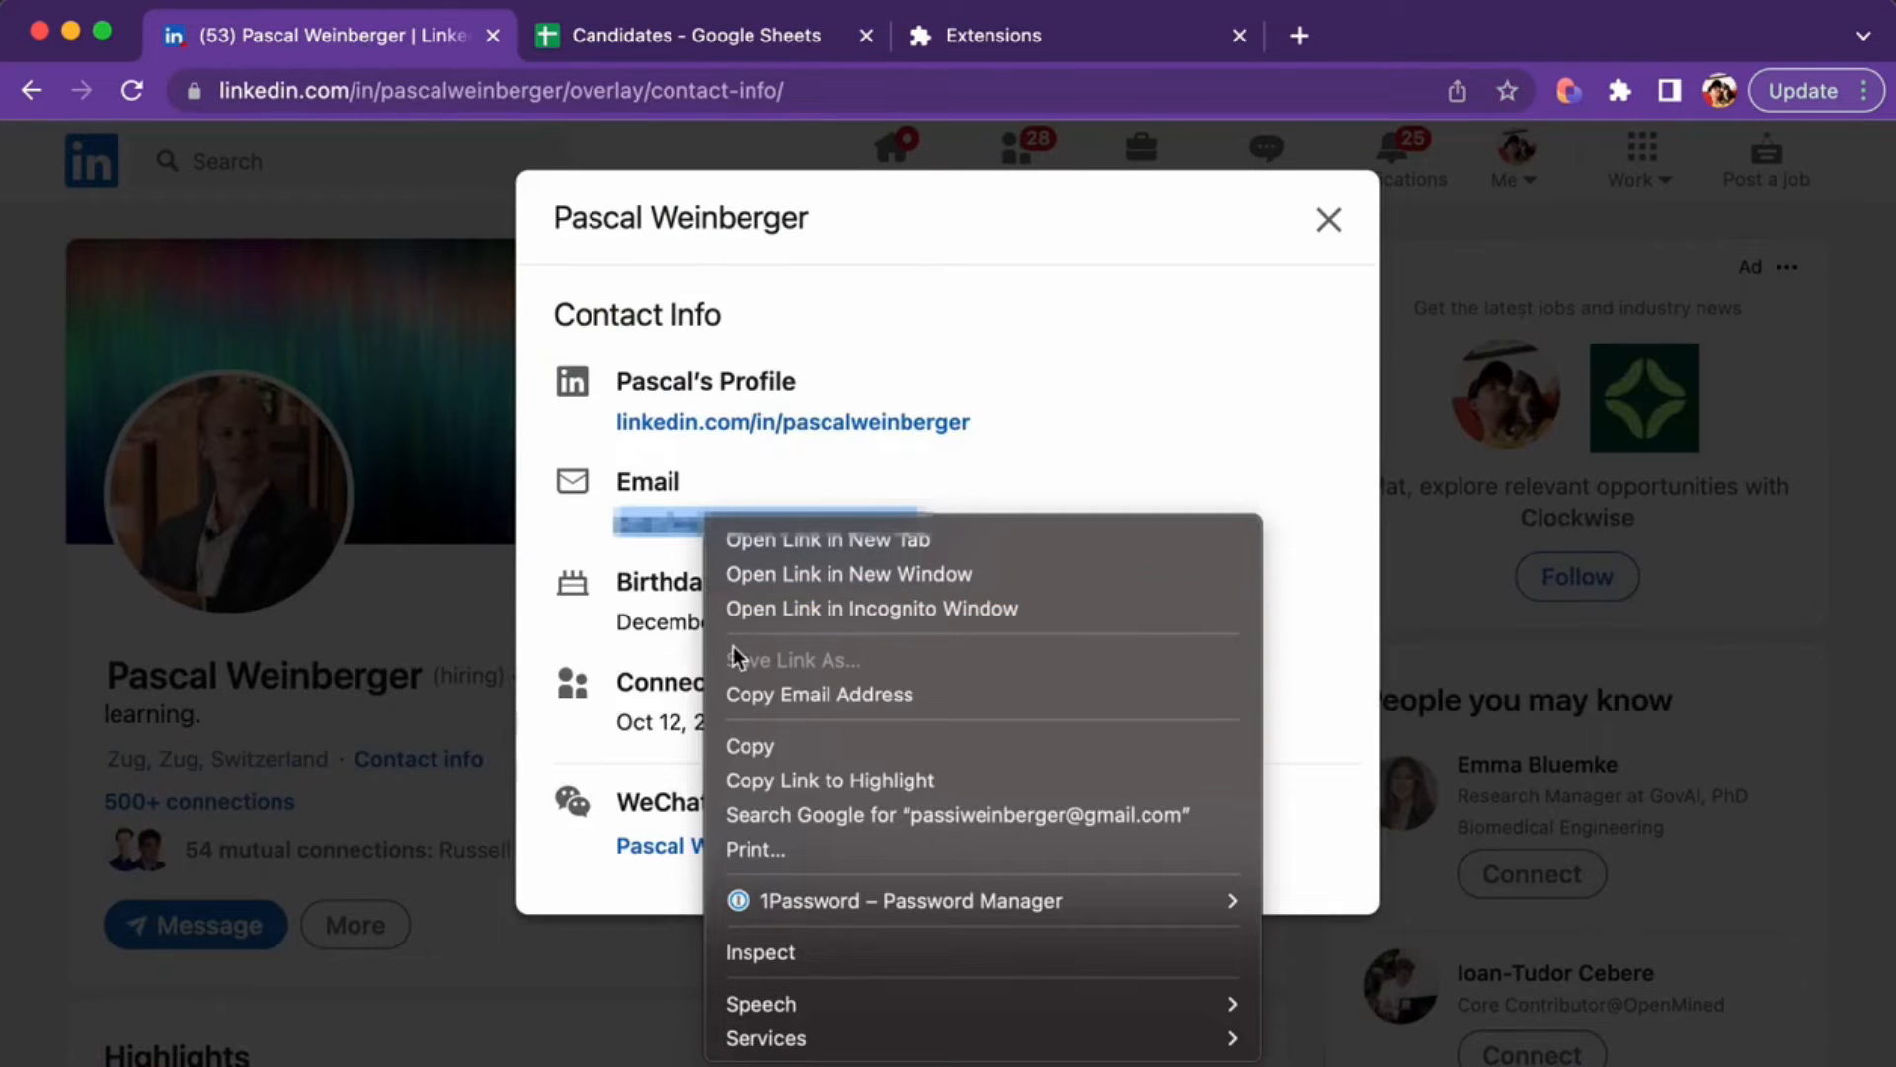
left_click(819, 693)
left_click(632, 39)
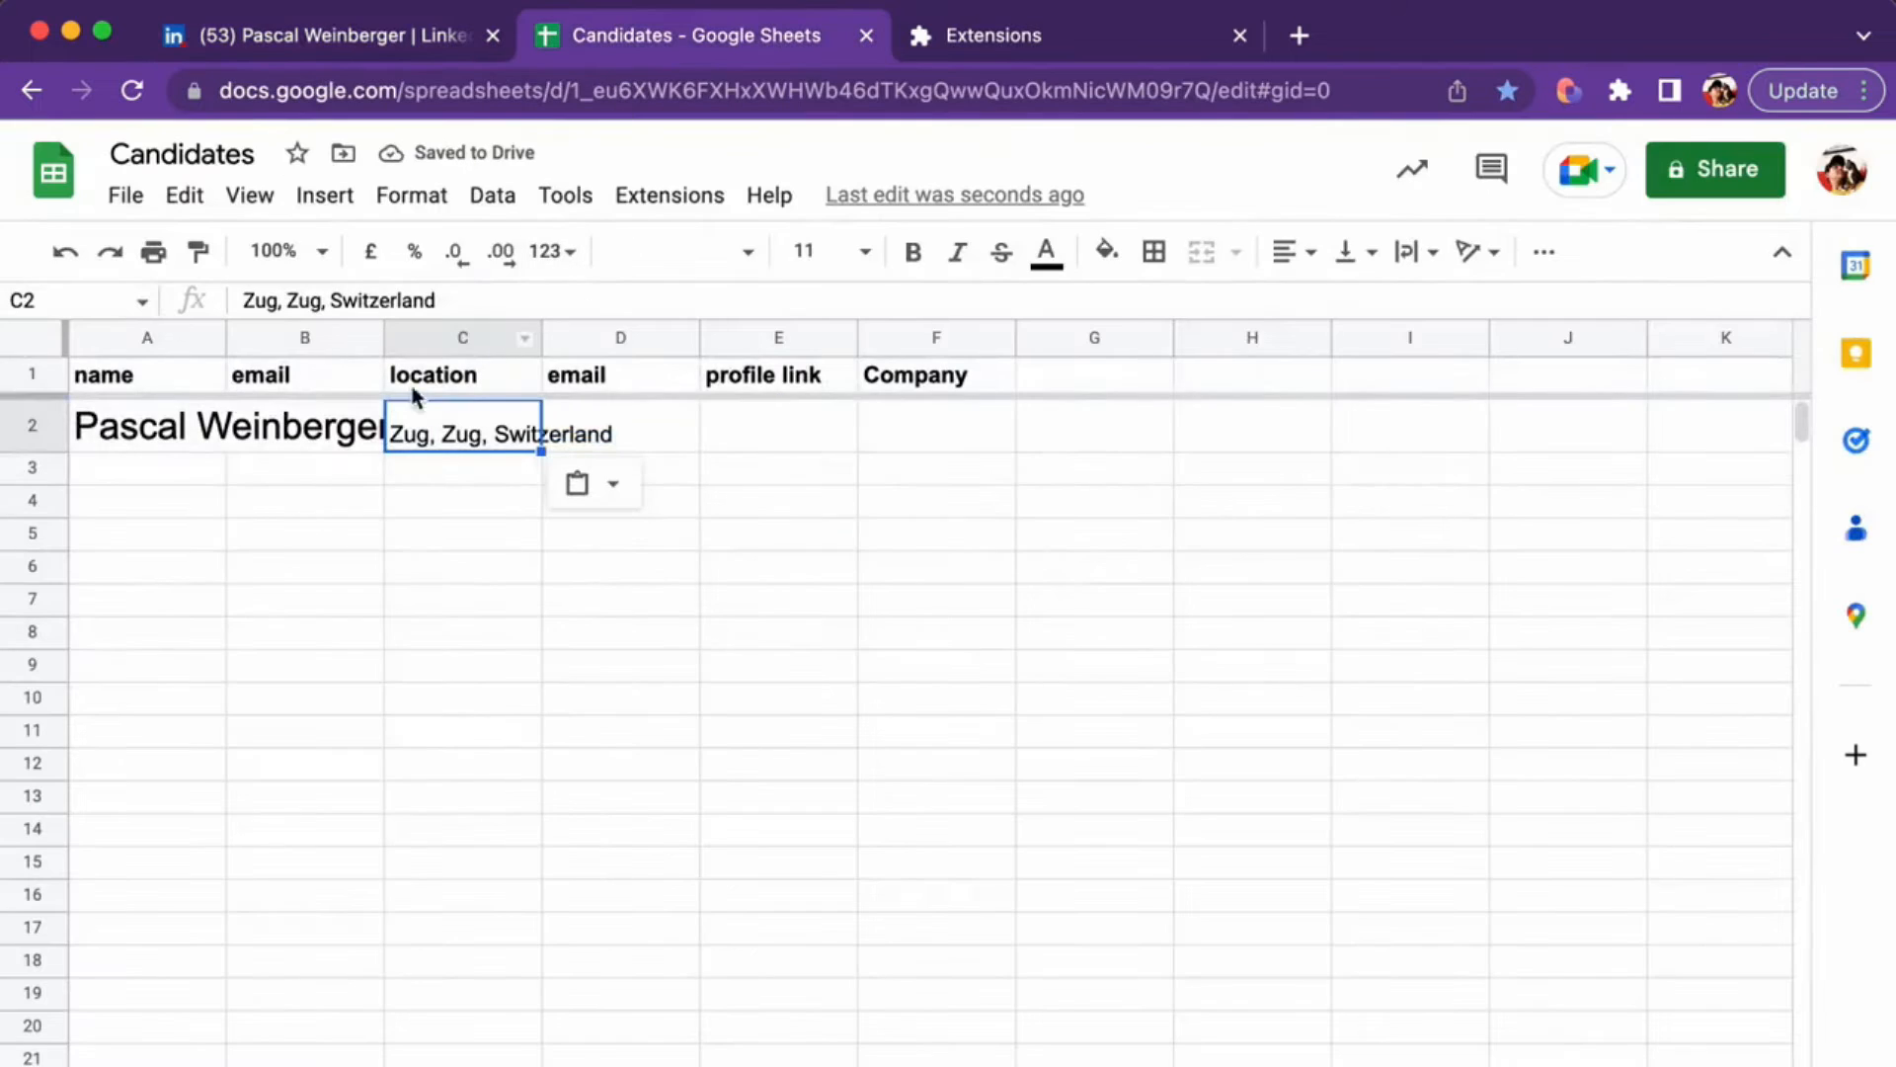
left_click(346, 426)
key("ctrl+v")
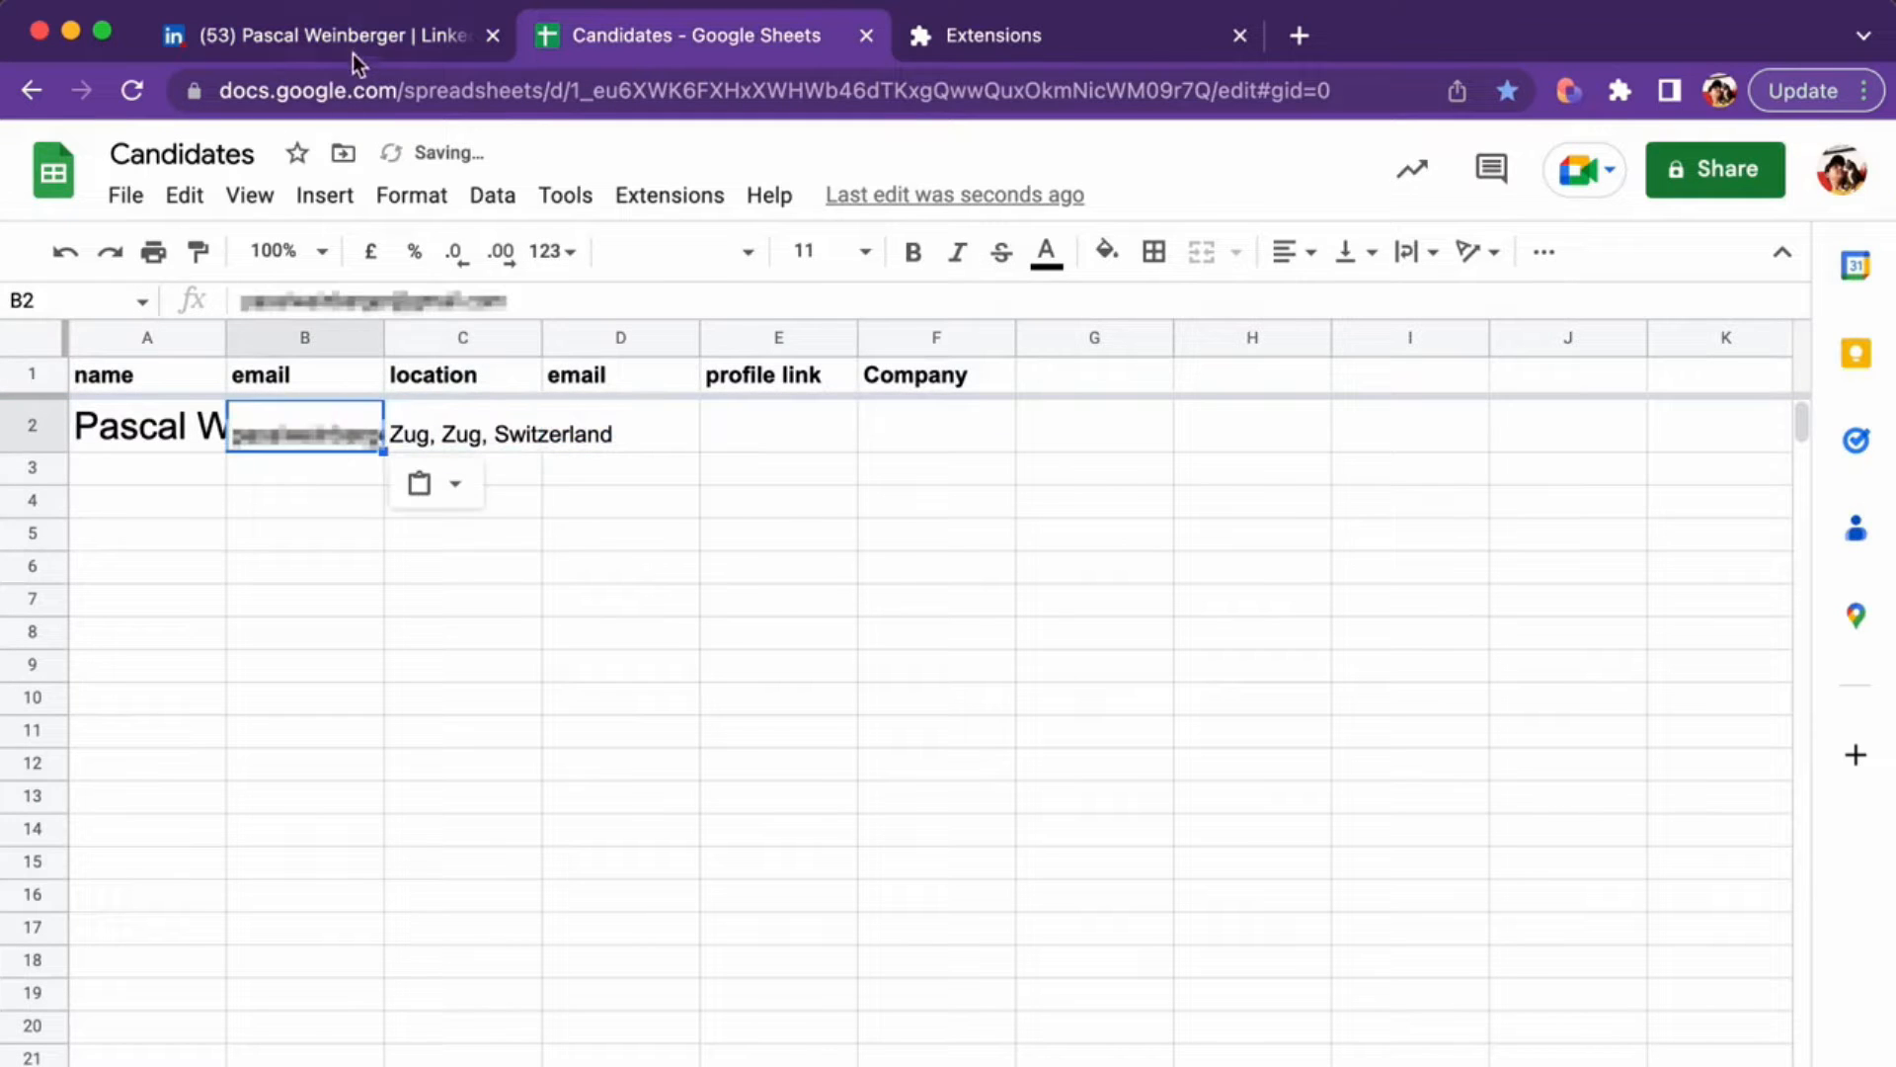
left_click(353, 60)
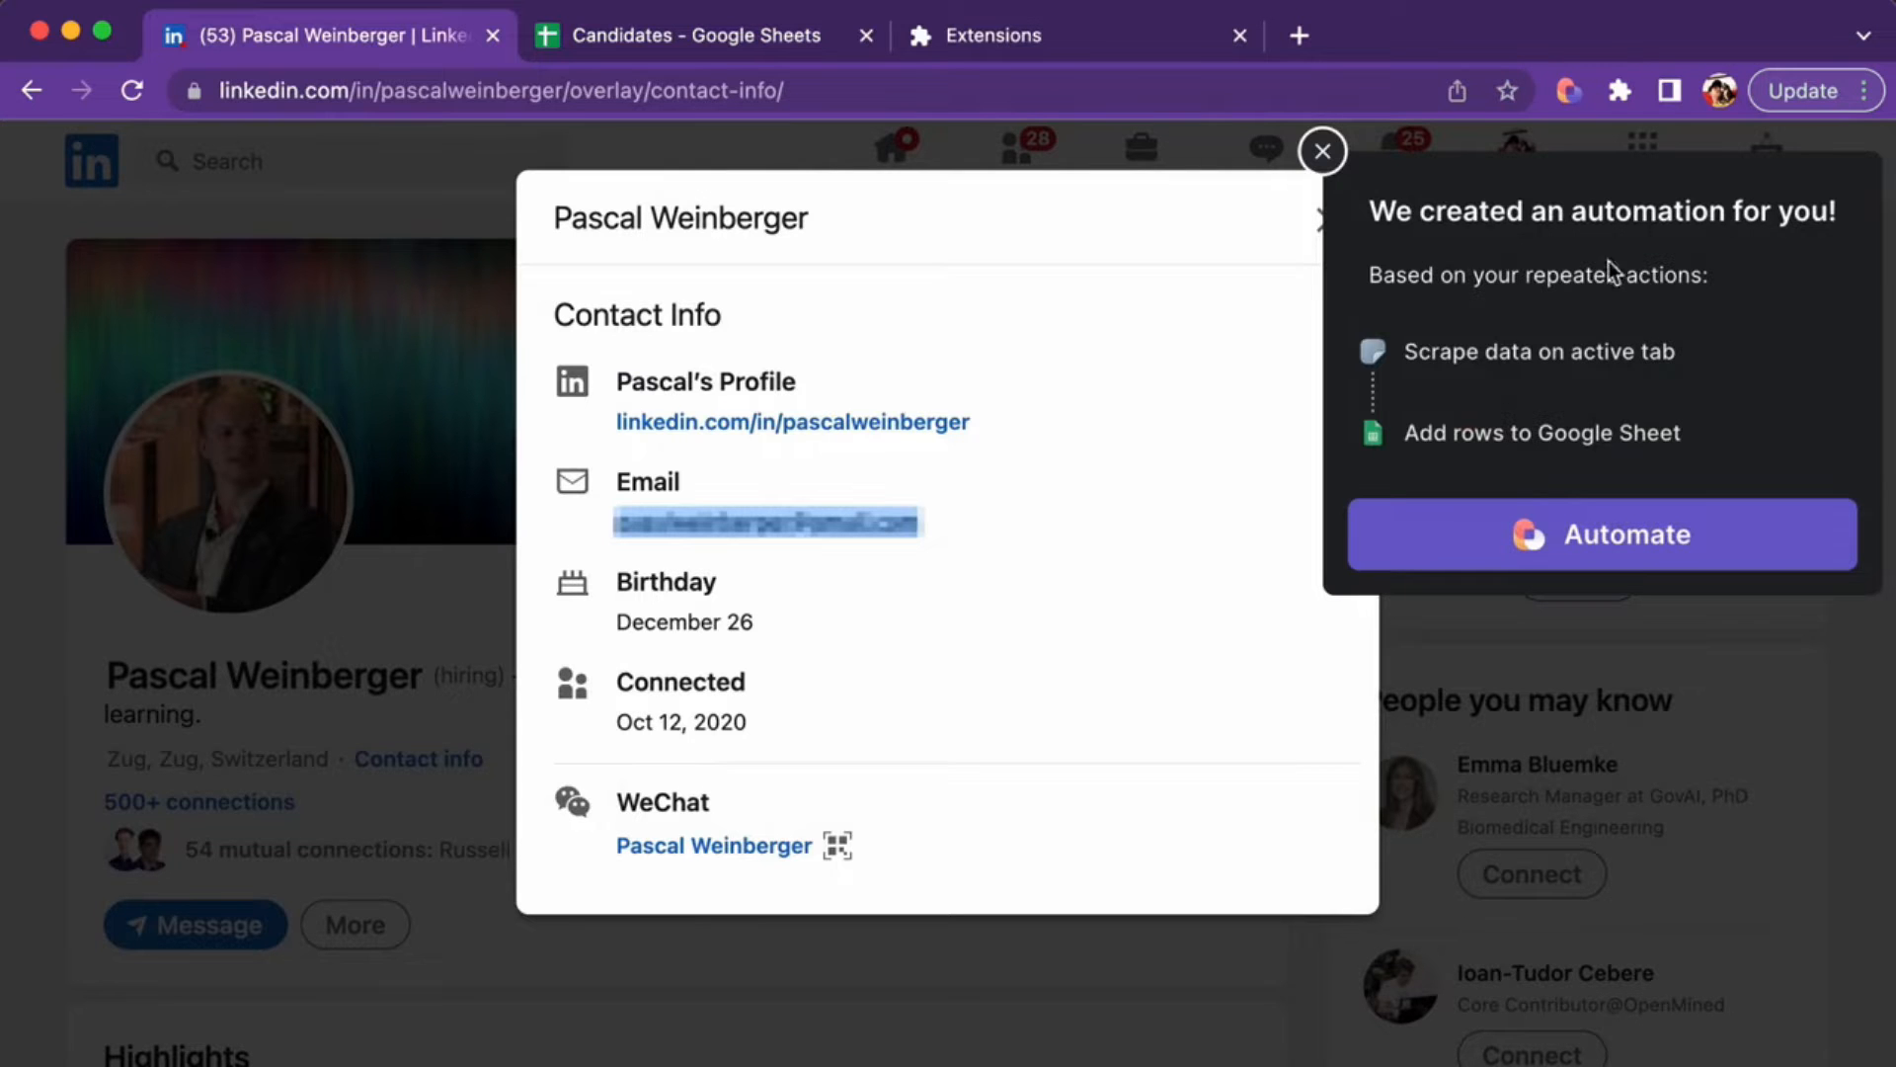
Accept and save Bardeen's suggested scrape-to-sheet automation, then start trying it
left_click(1542, 534)
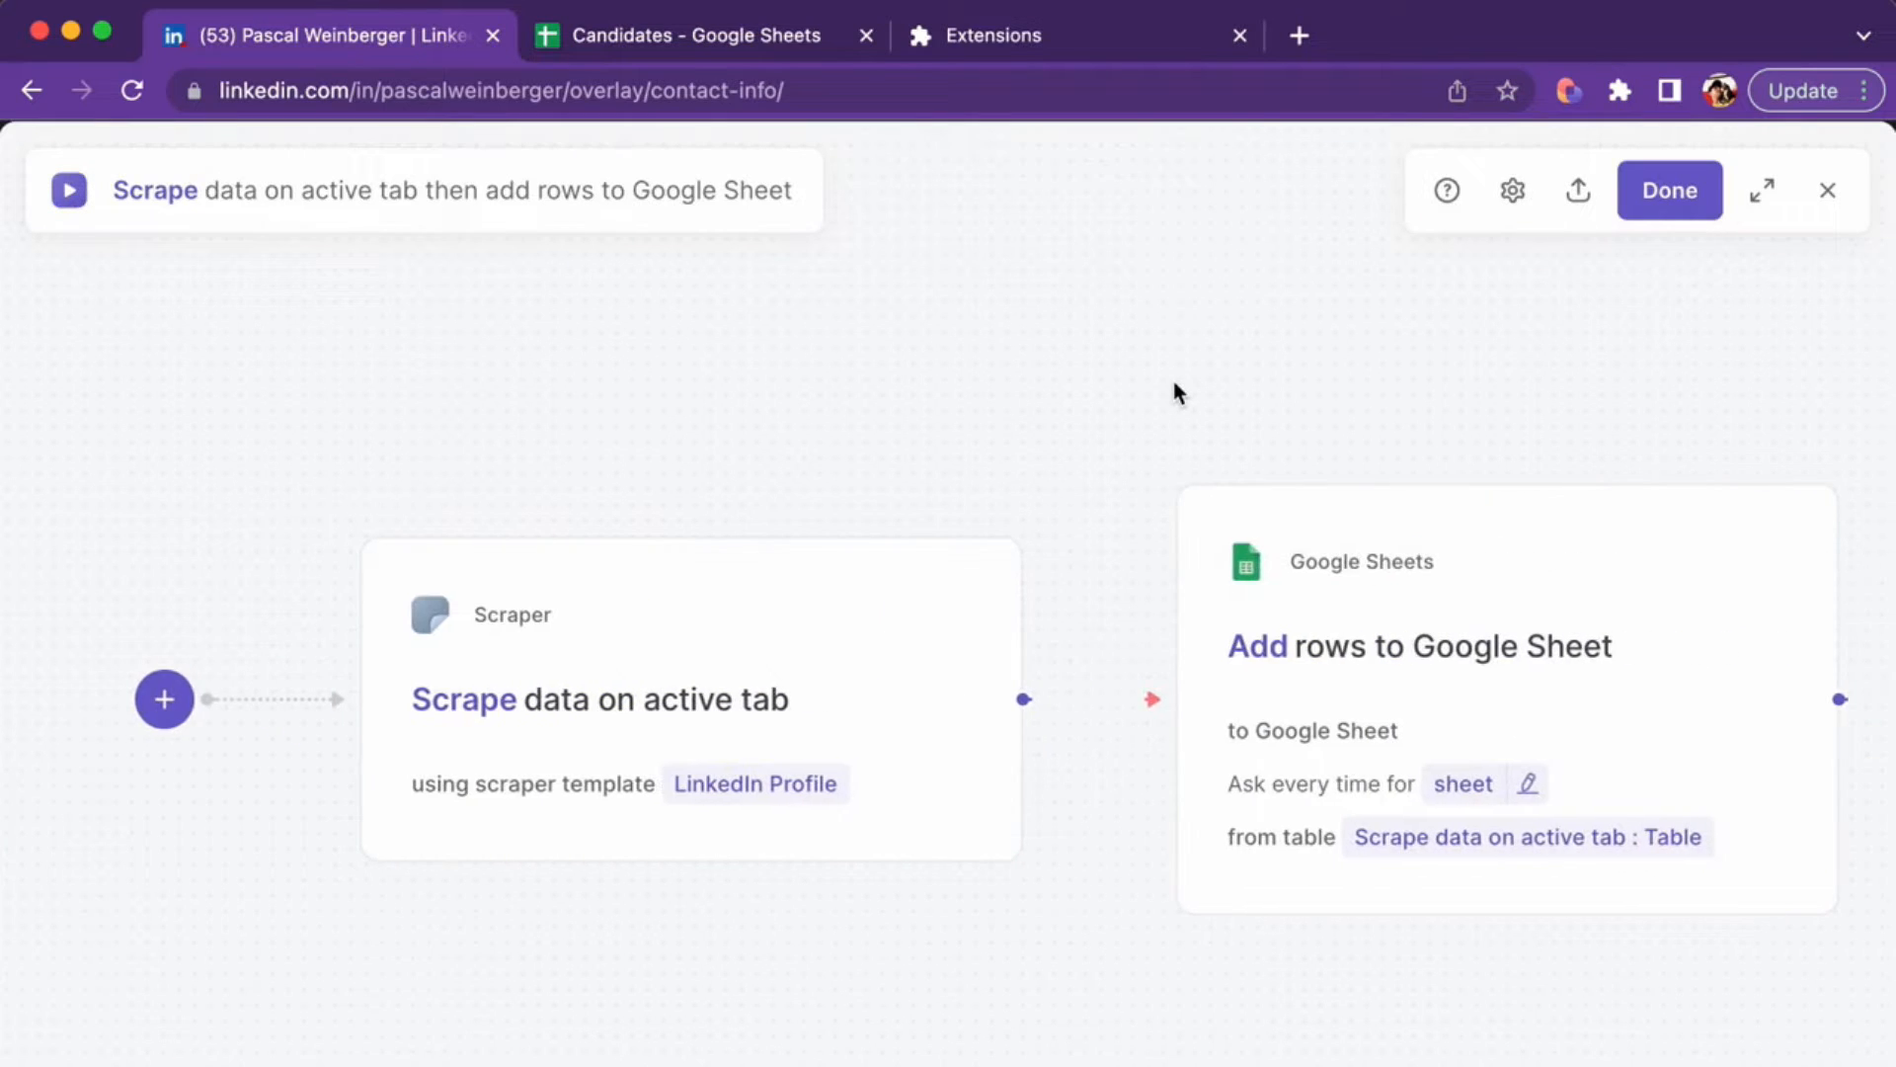
left_click(1643, 212)
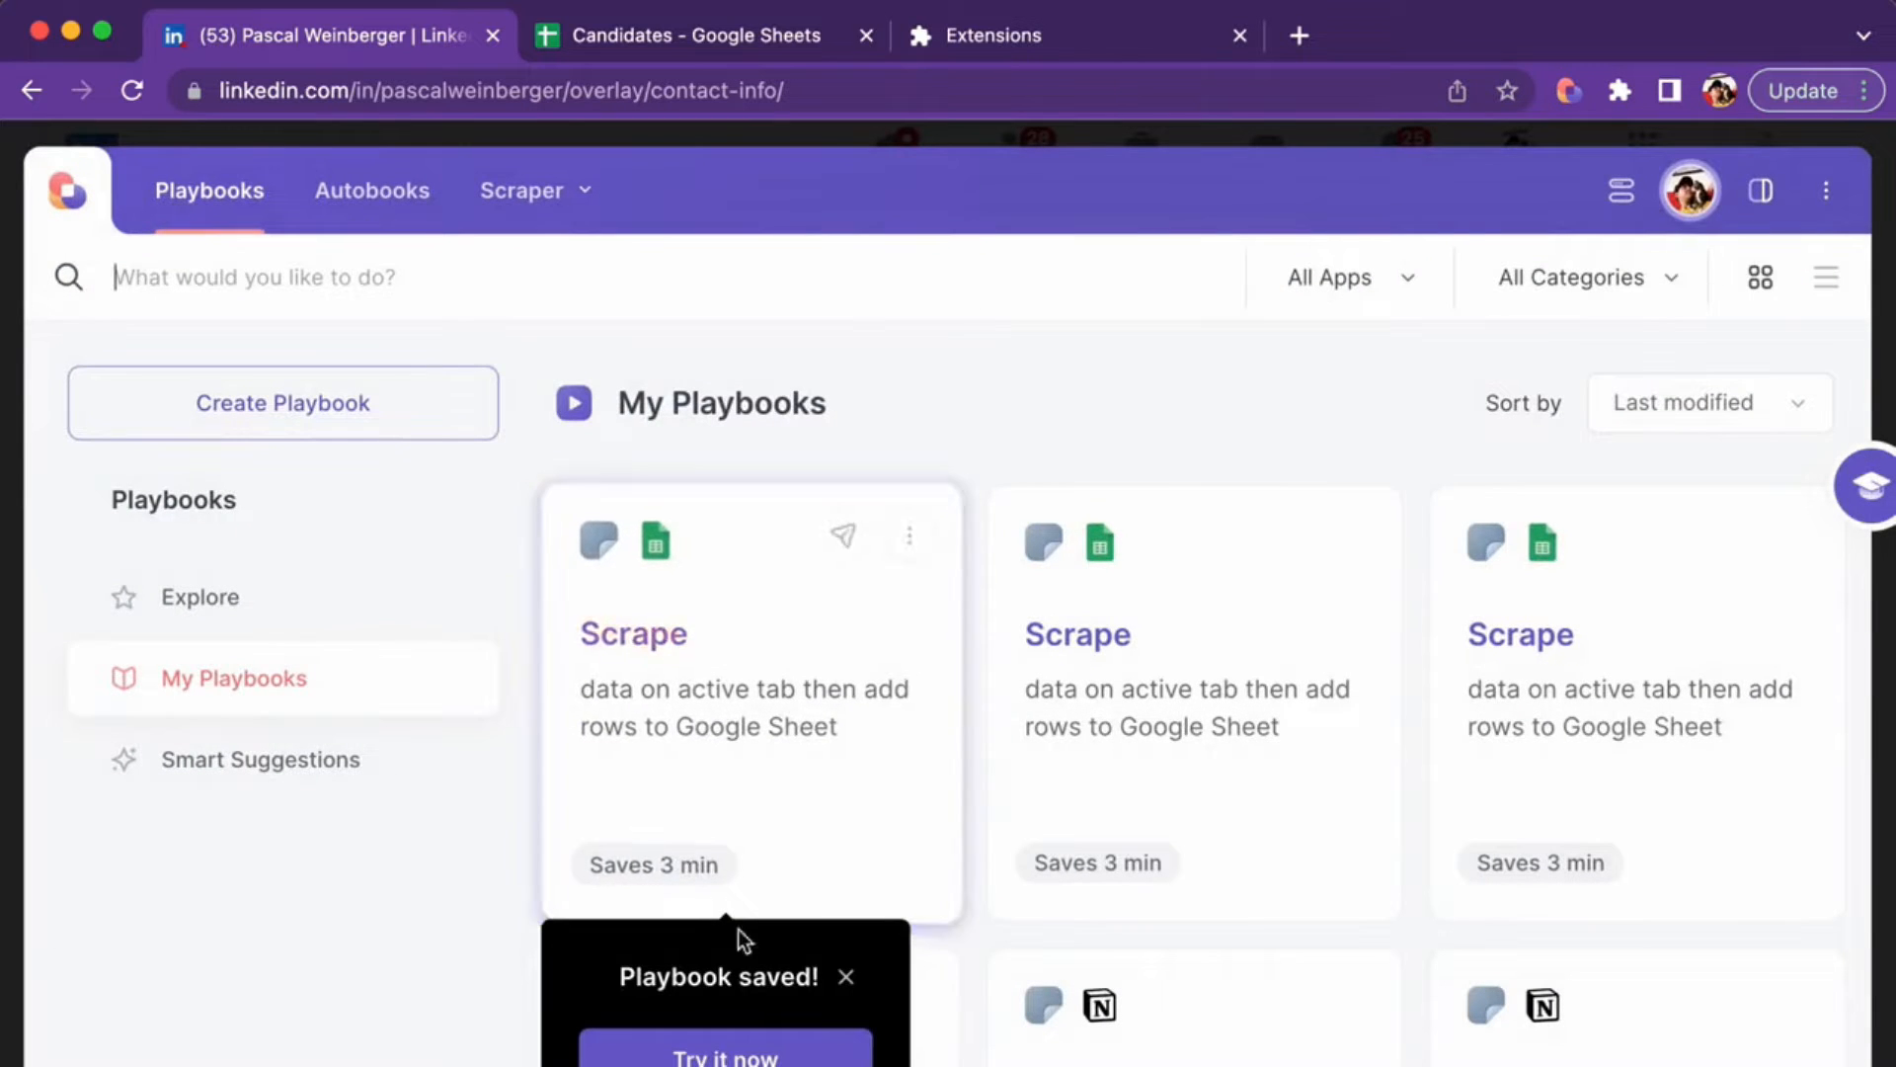
left_click(726, 1048)
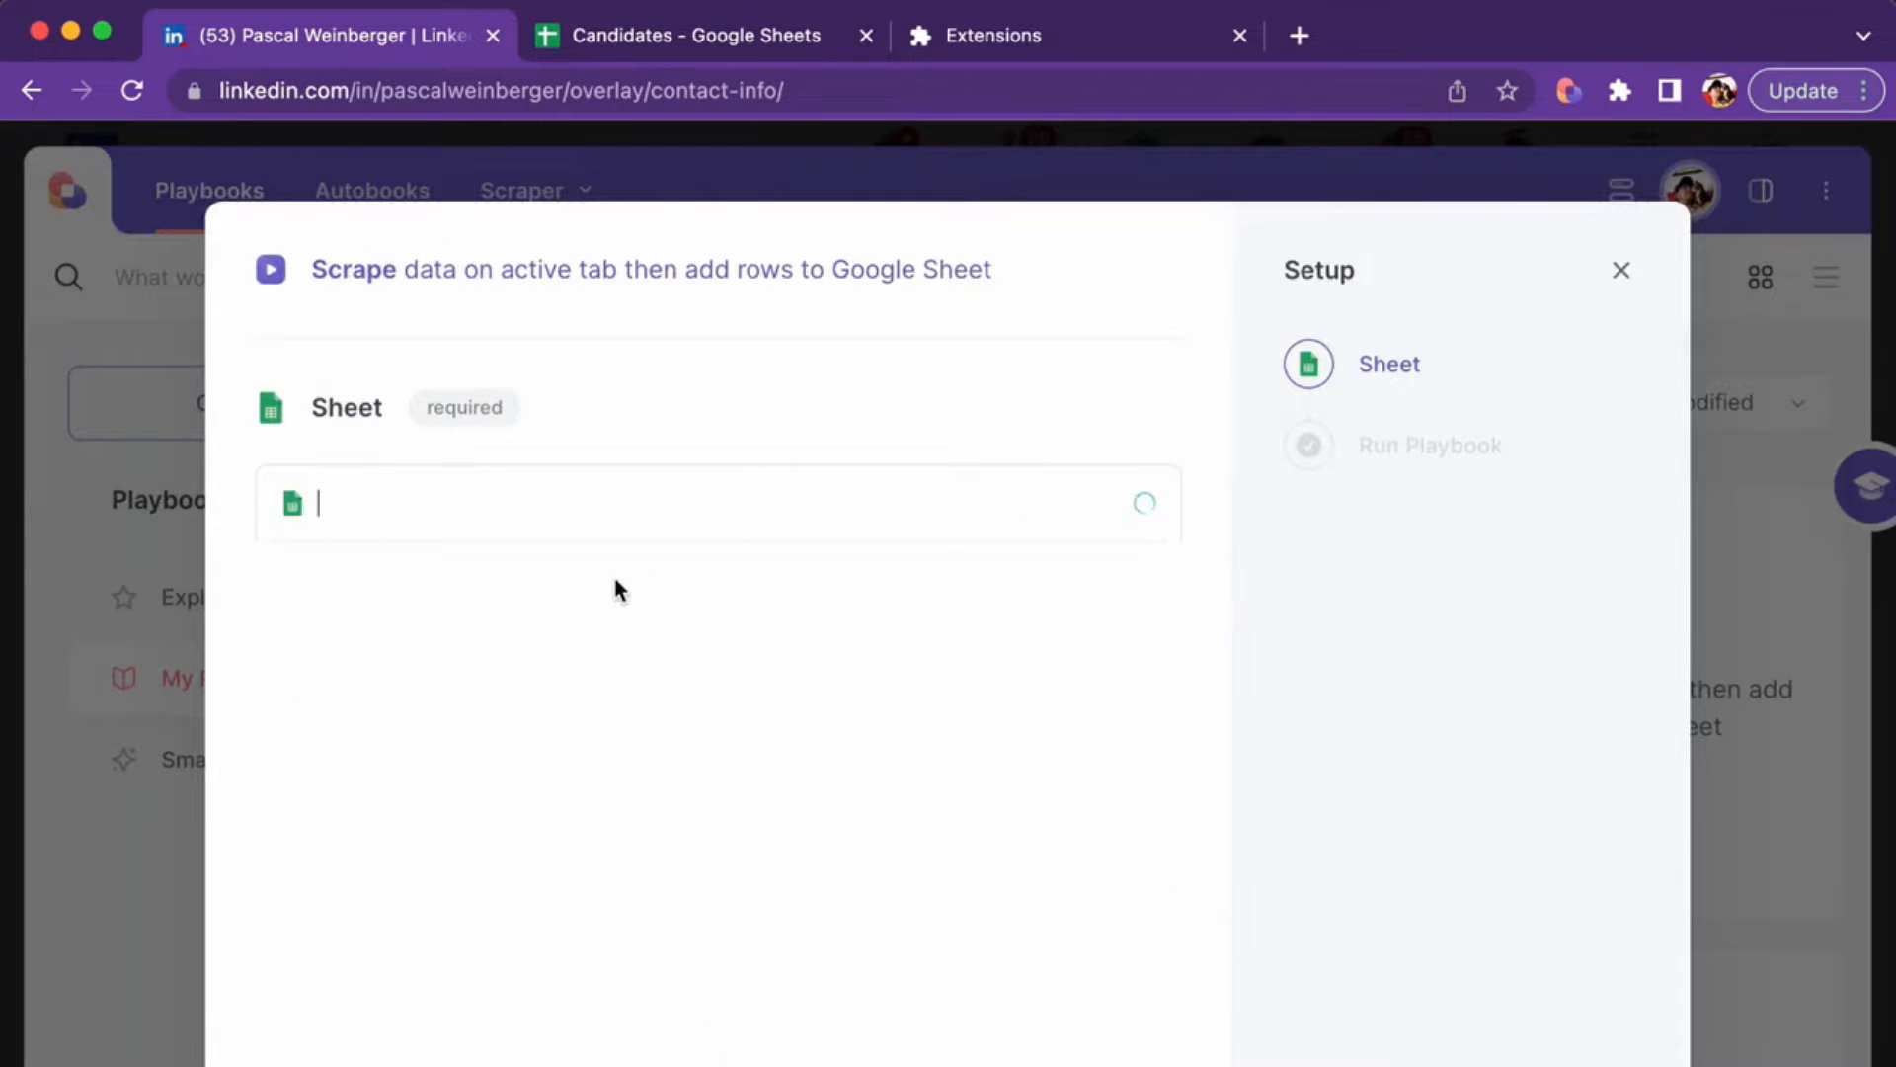
Run the saved playbook into the Candidates sheet and check the new profile row
left_click(558, 484)
type("Candidates")
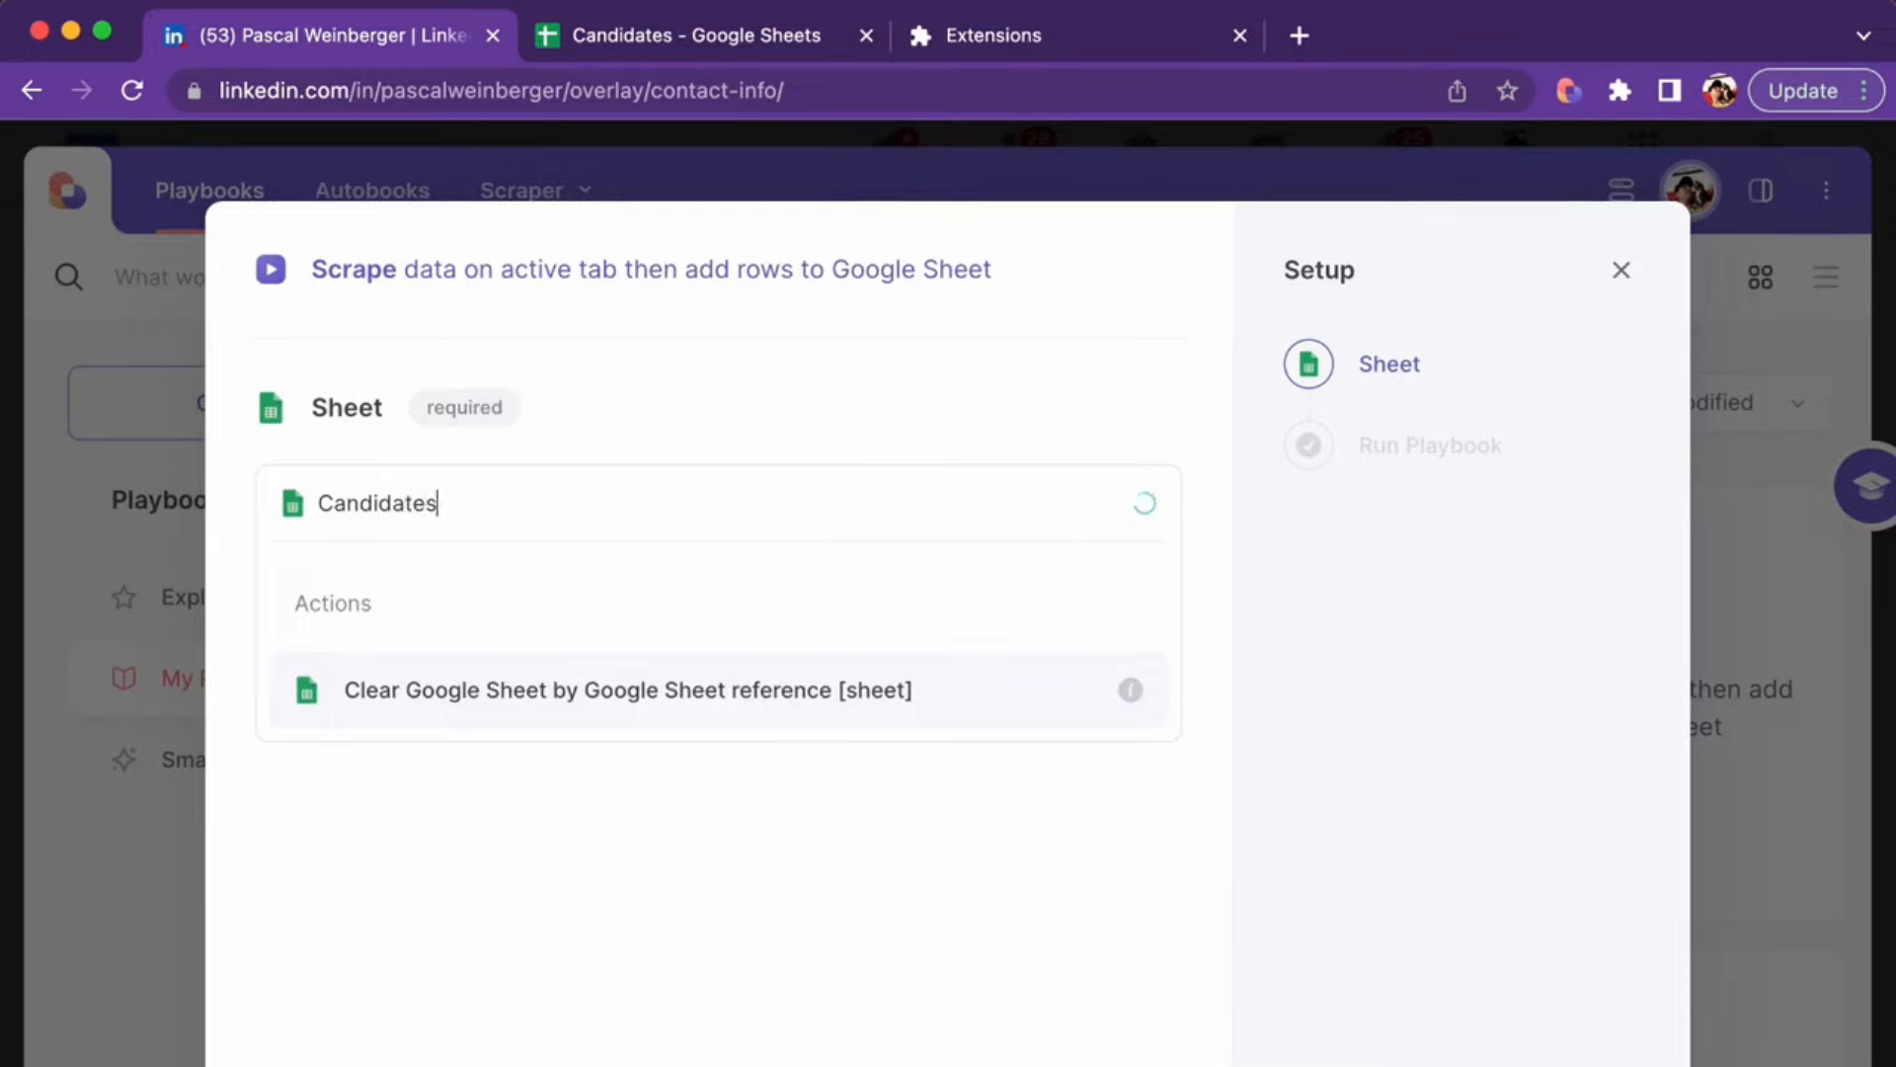
left_click(521, 622)
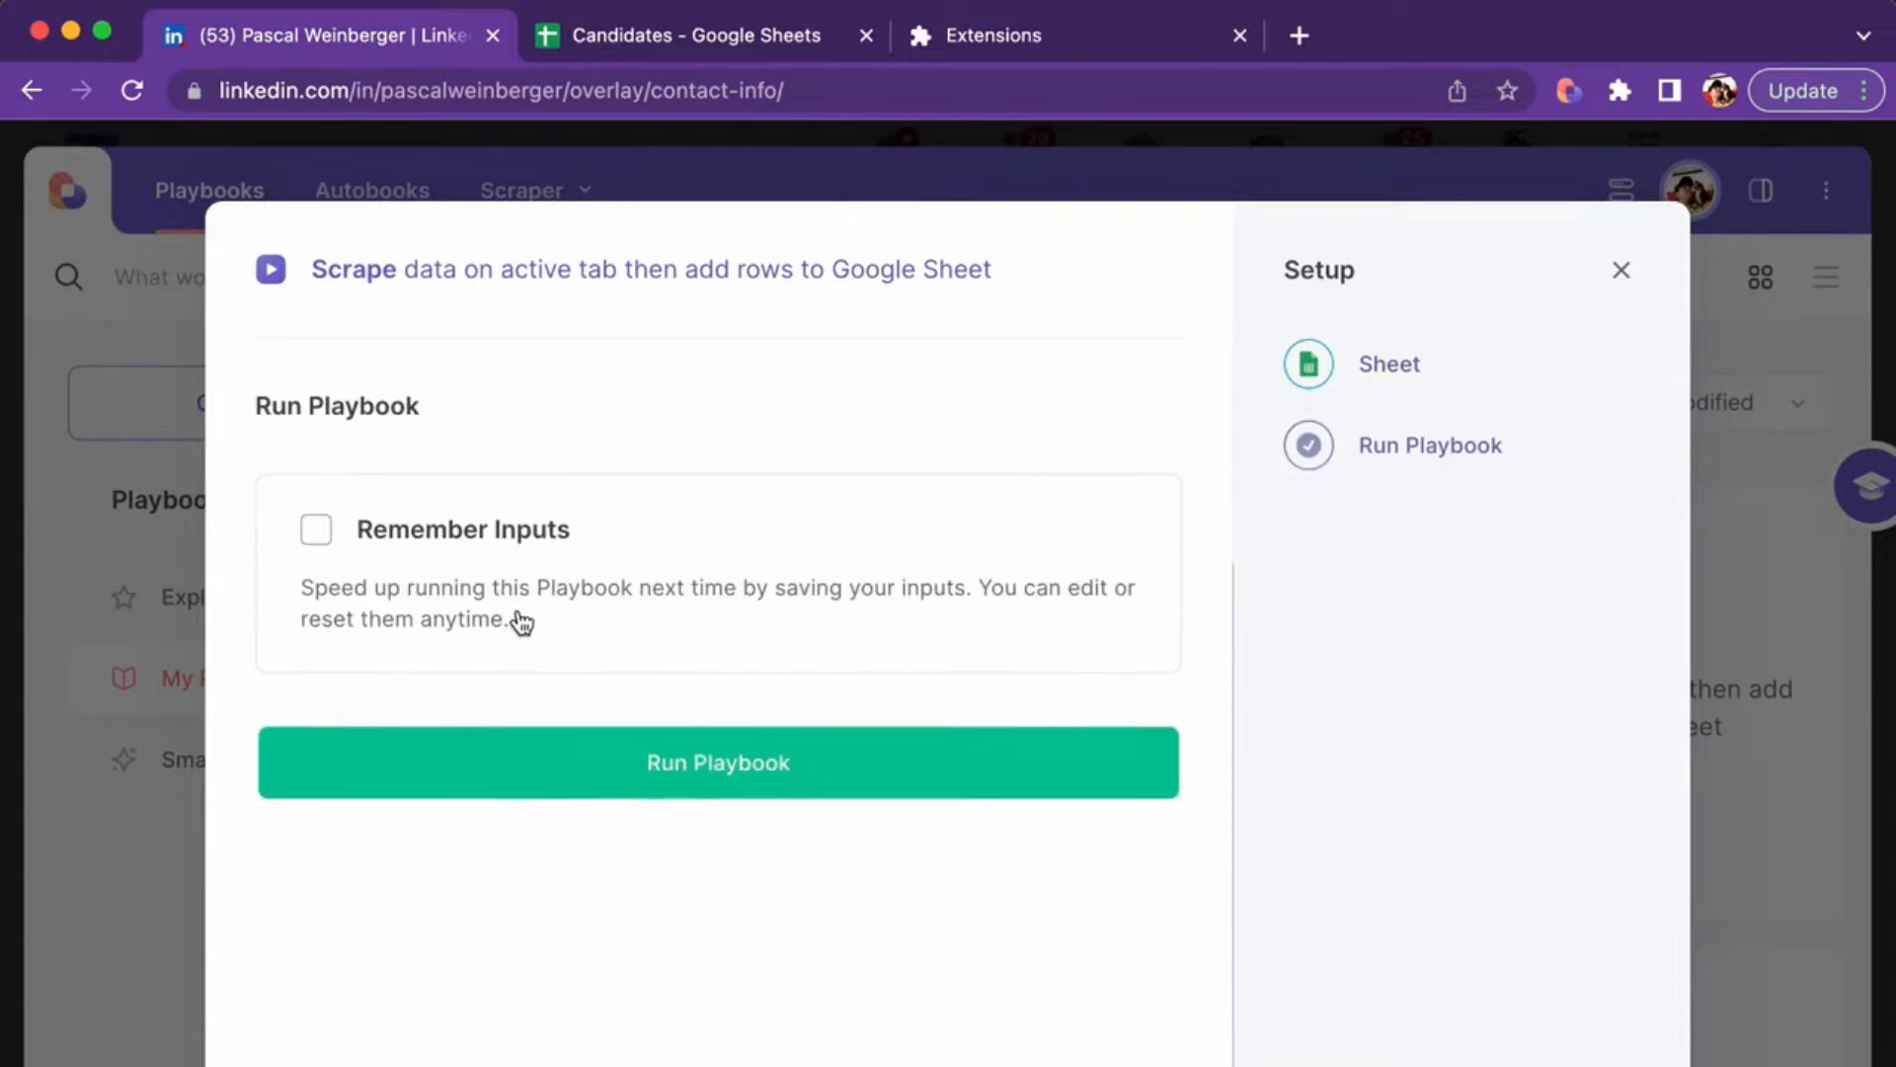
left_click(629, 759)
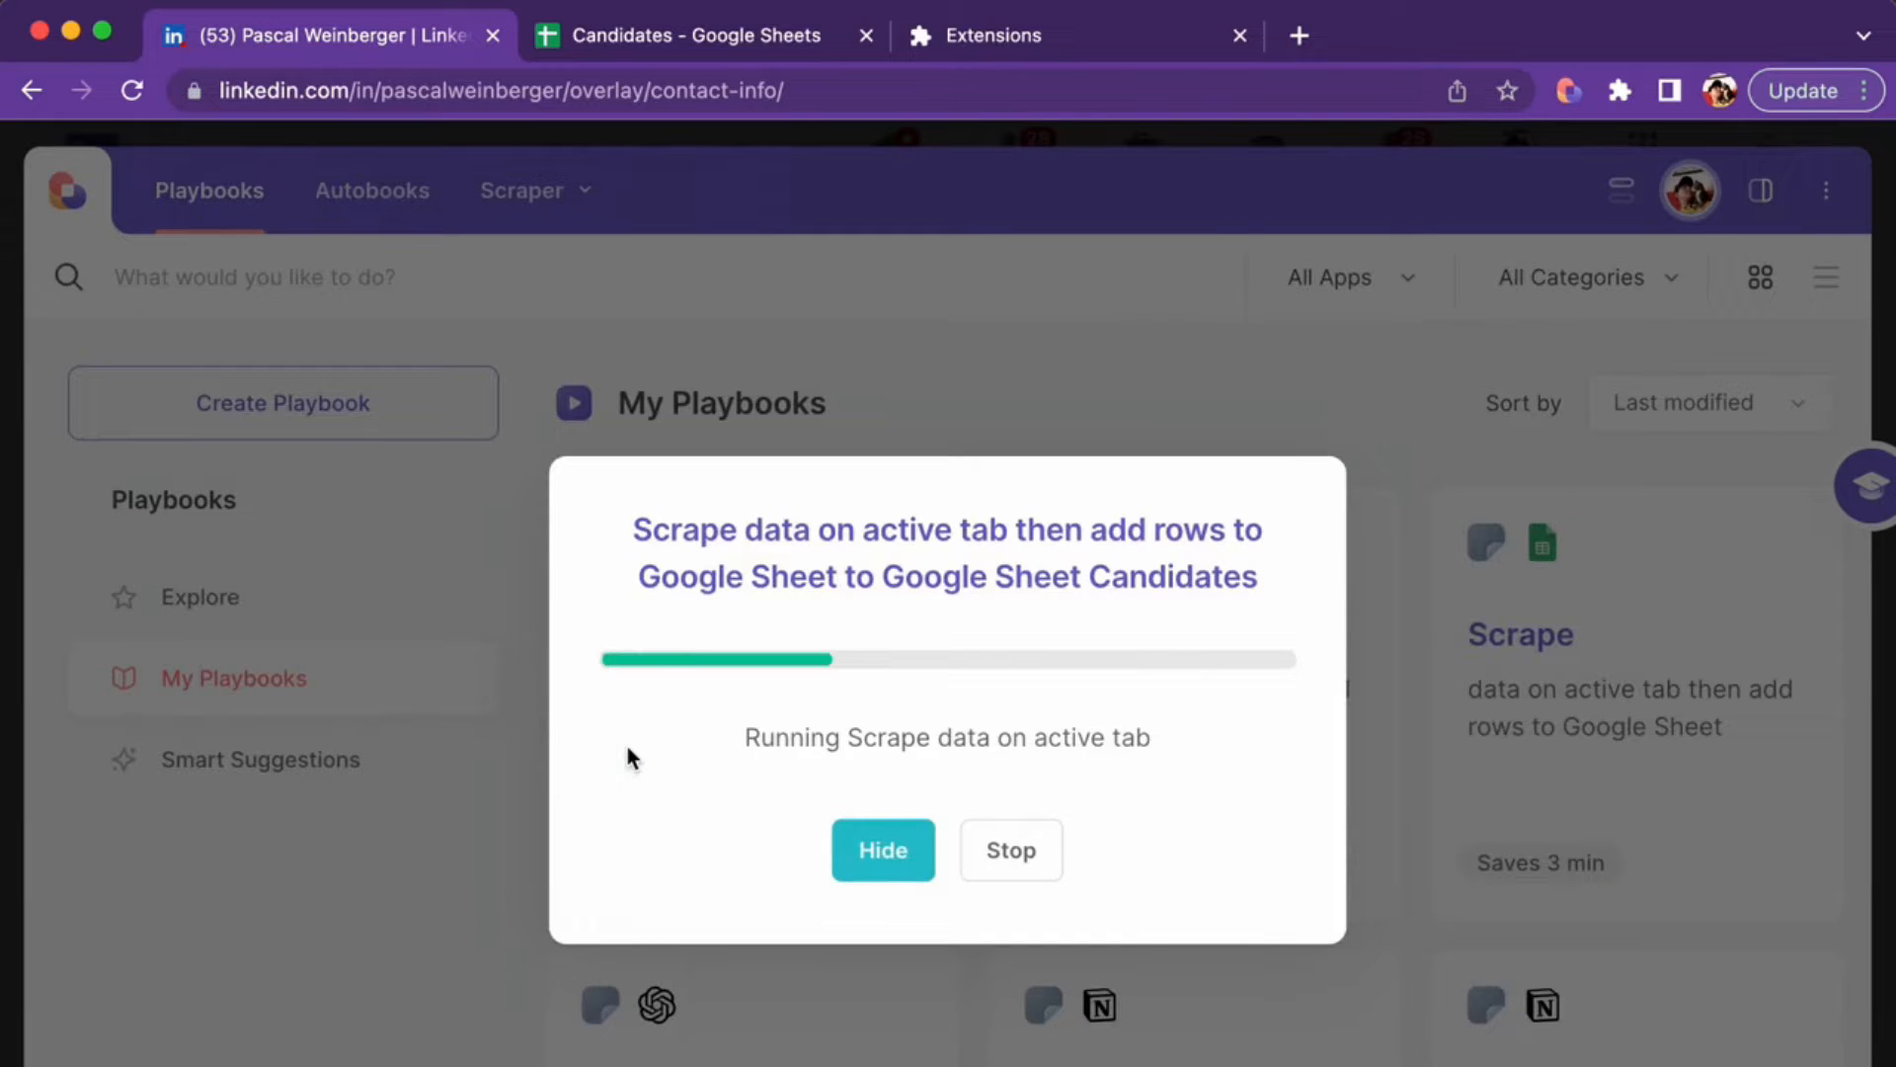
left_click(659, 46)
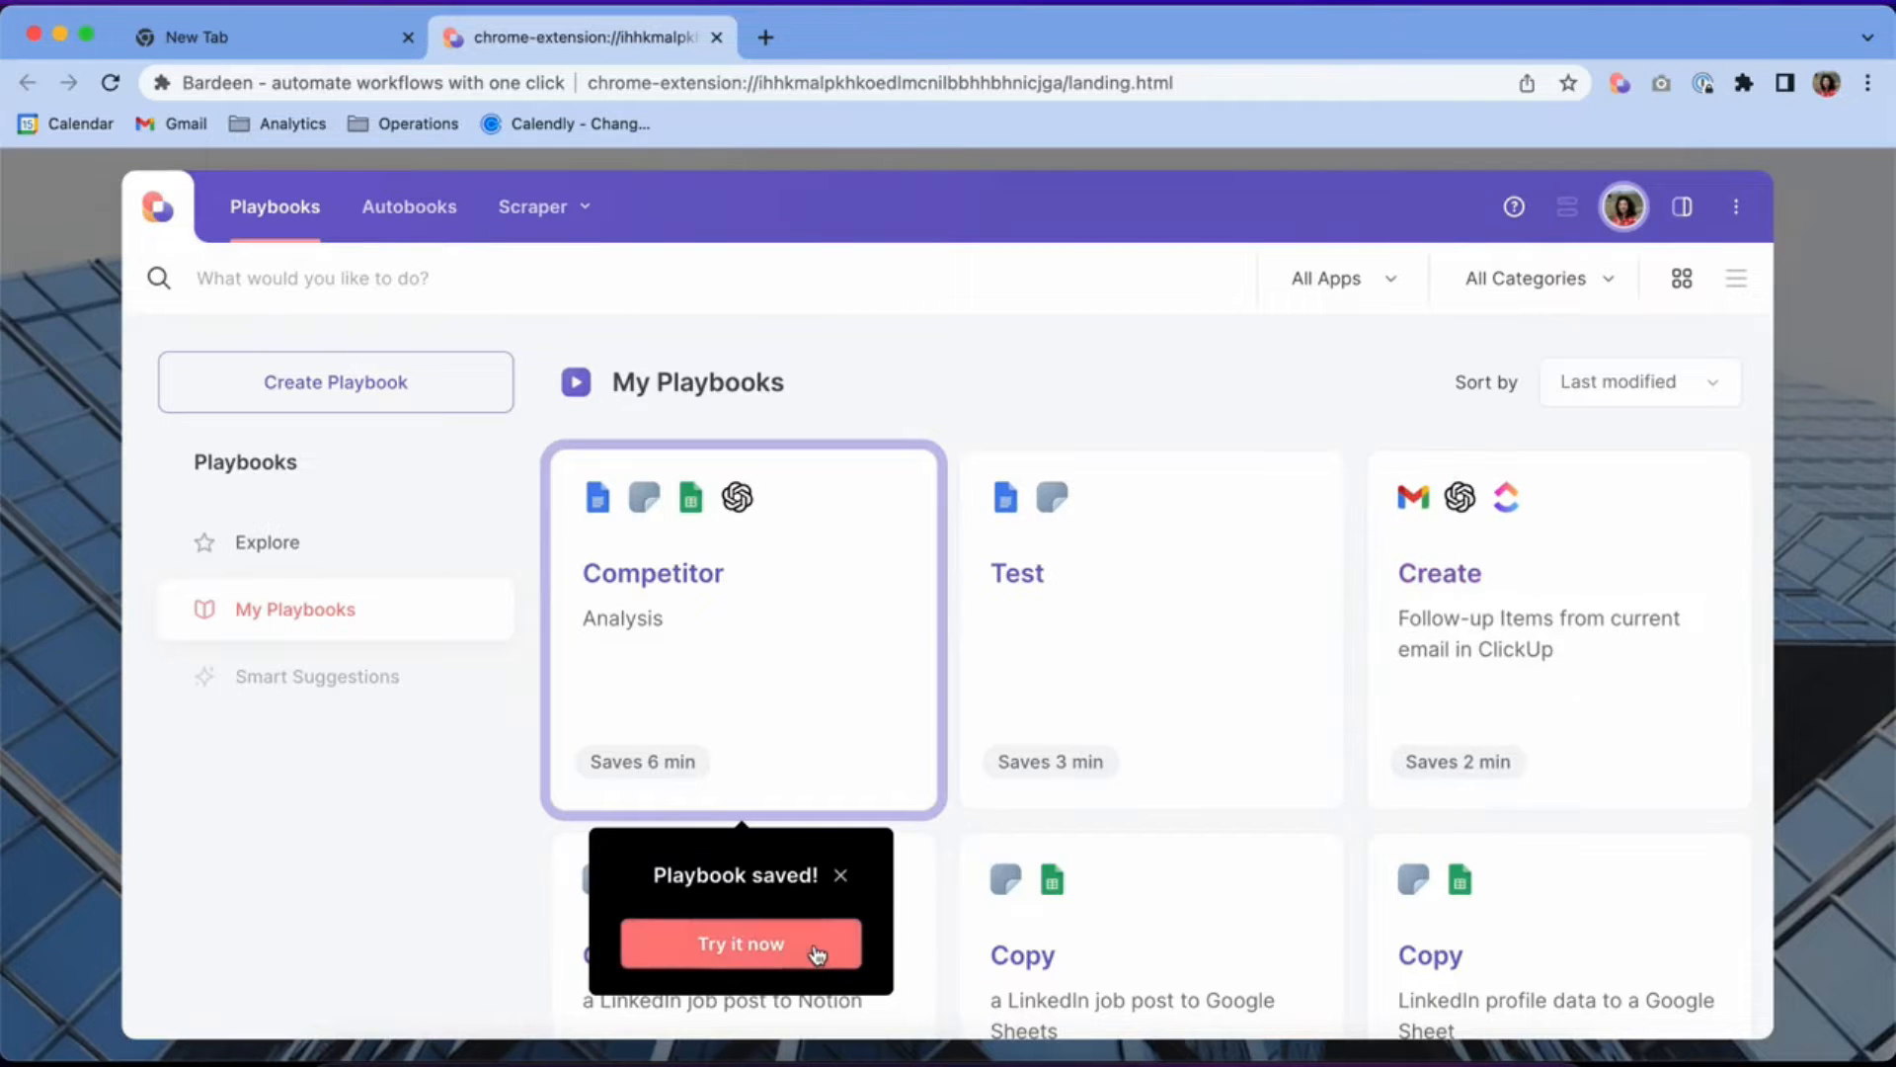
Run the Competitor Analysis playbook with Bardeen as competitor and view the generated document
left_click(816, 950)
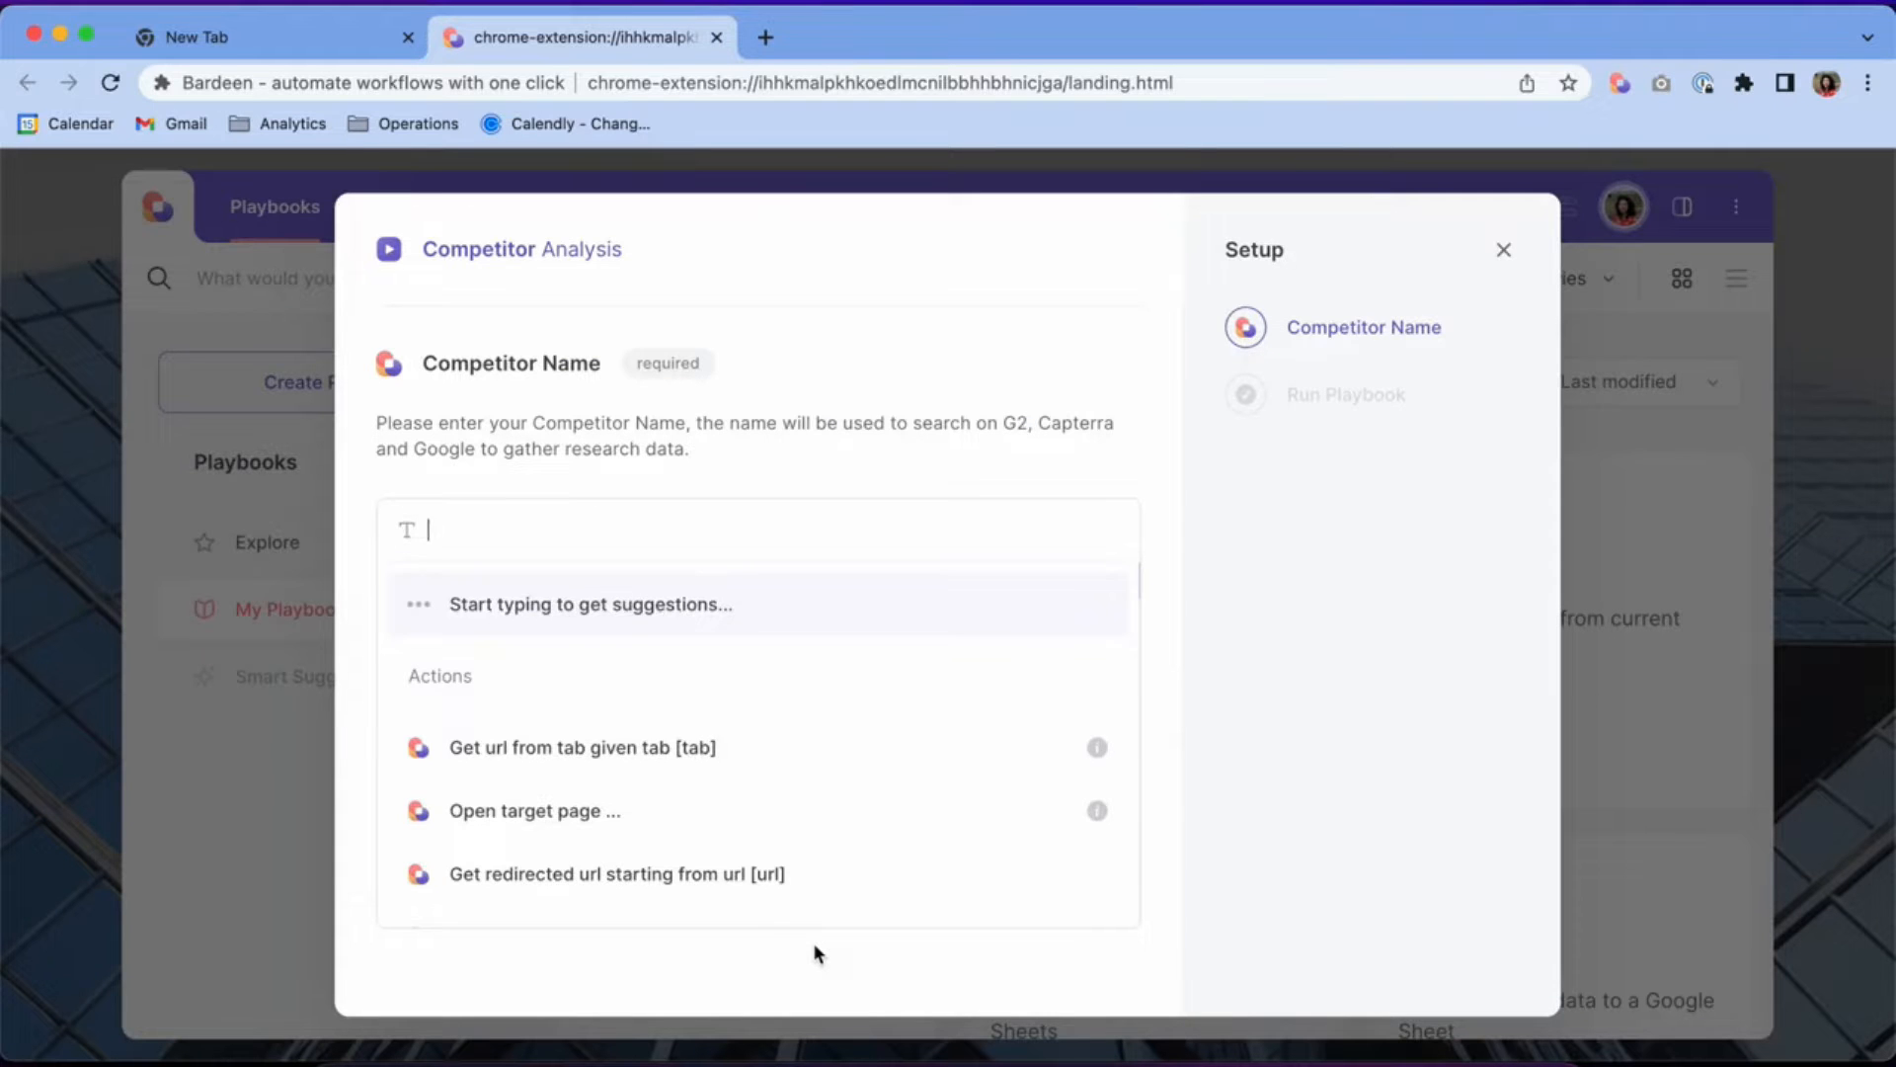
type("Bardeen")
key("Return")
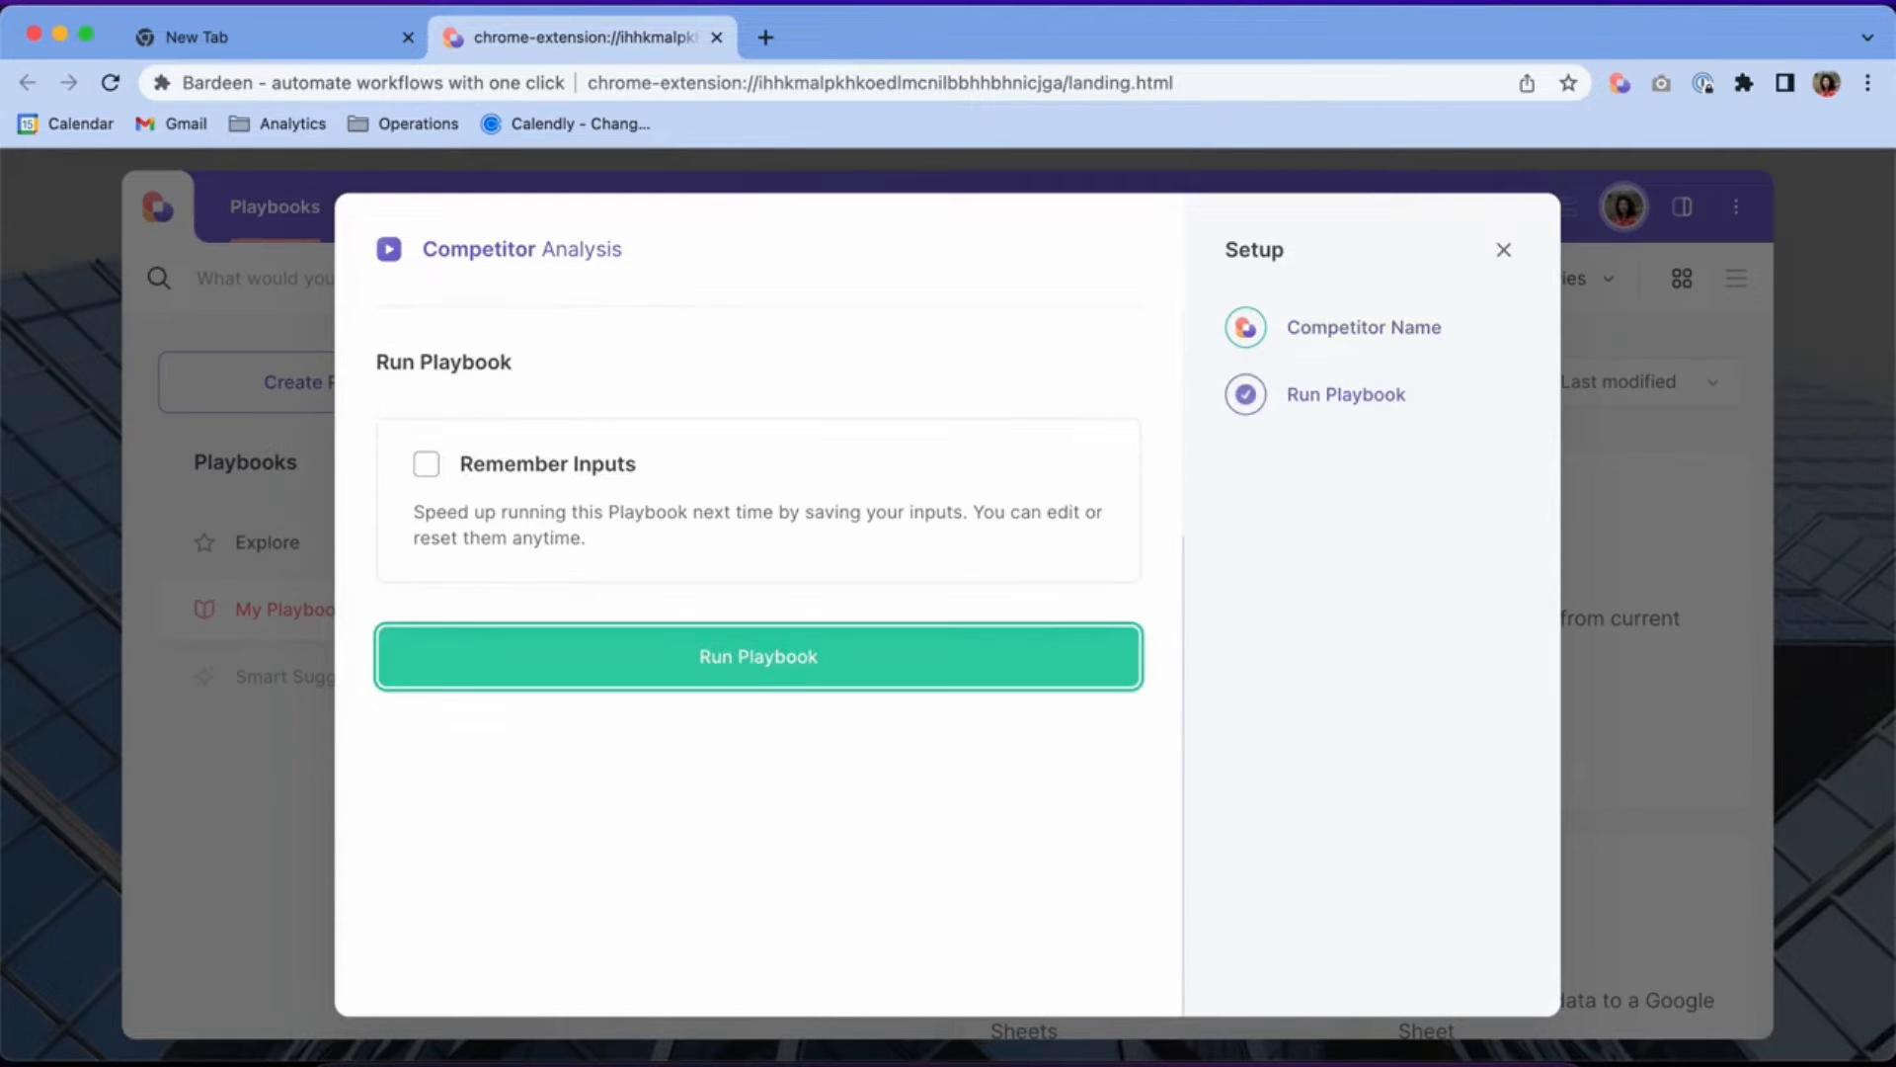
left_click(802, 682)
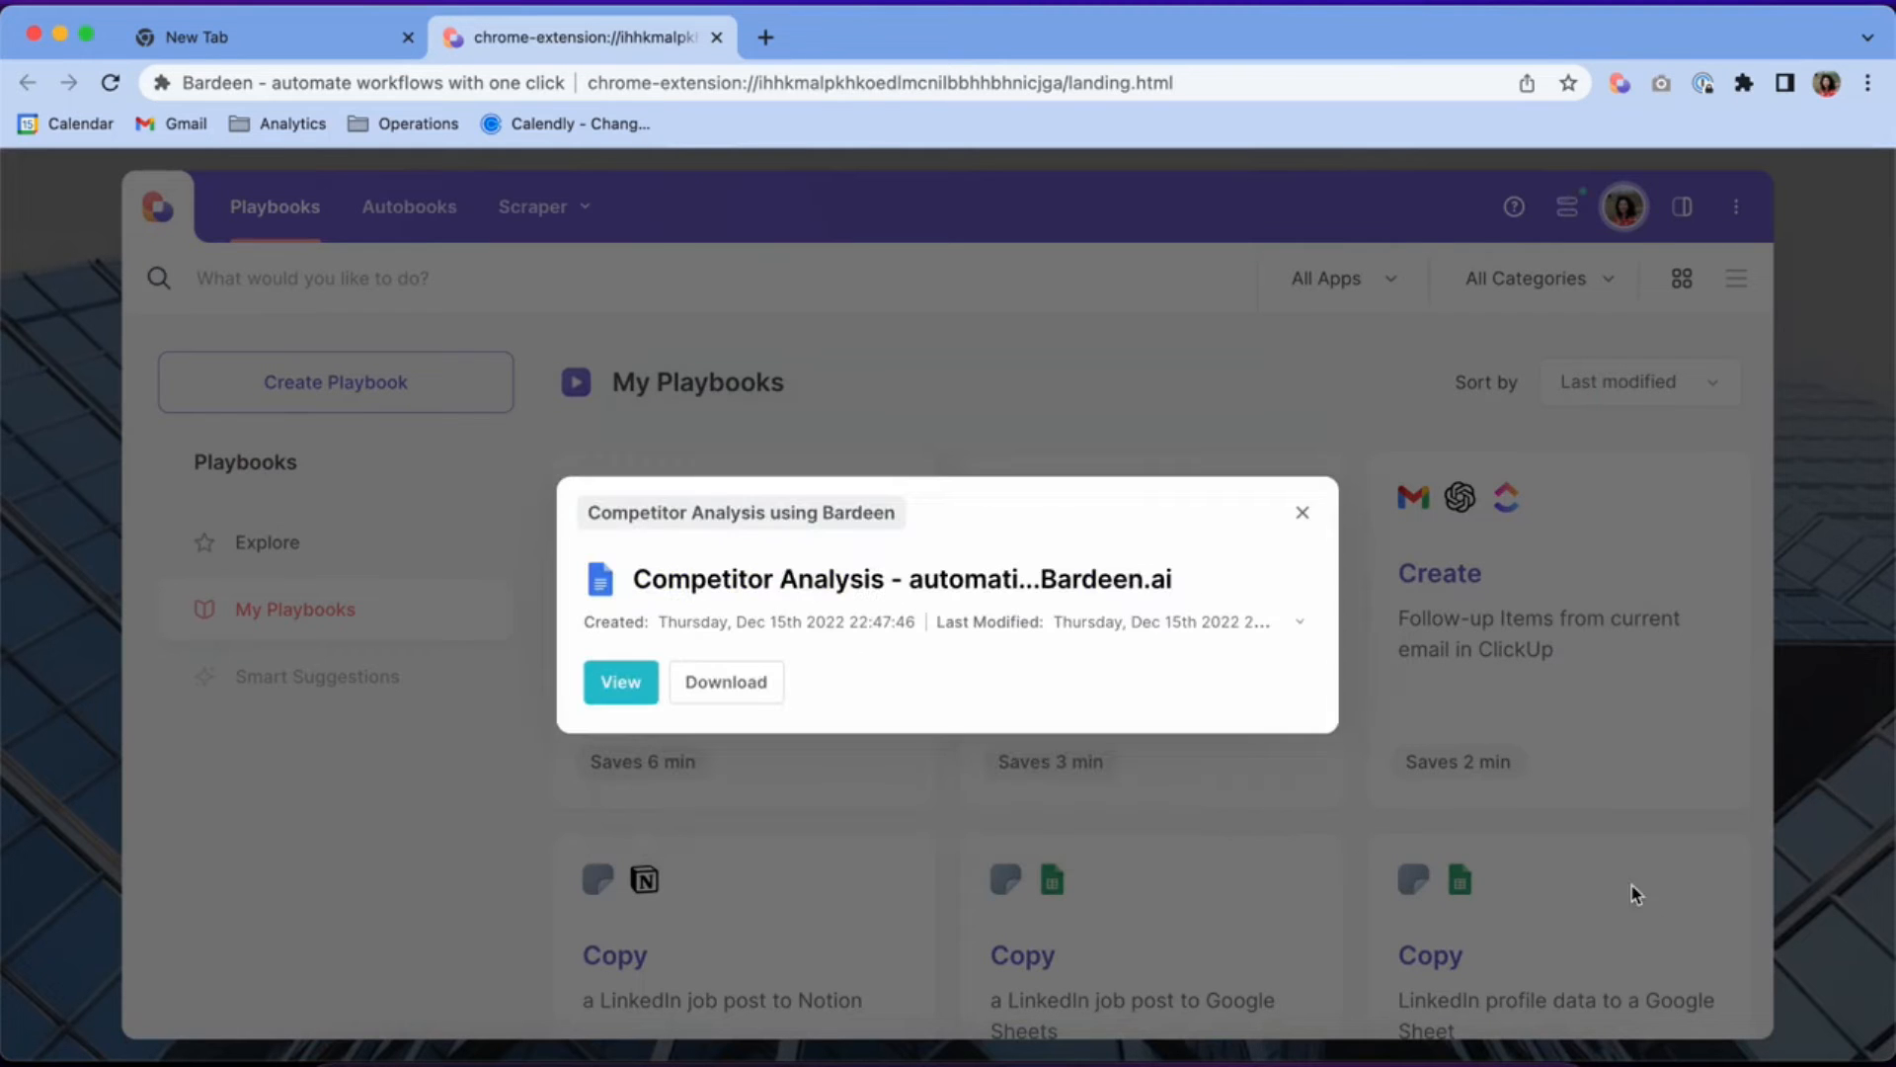
left_click(621, 681)
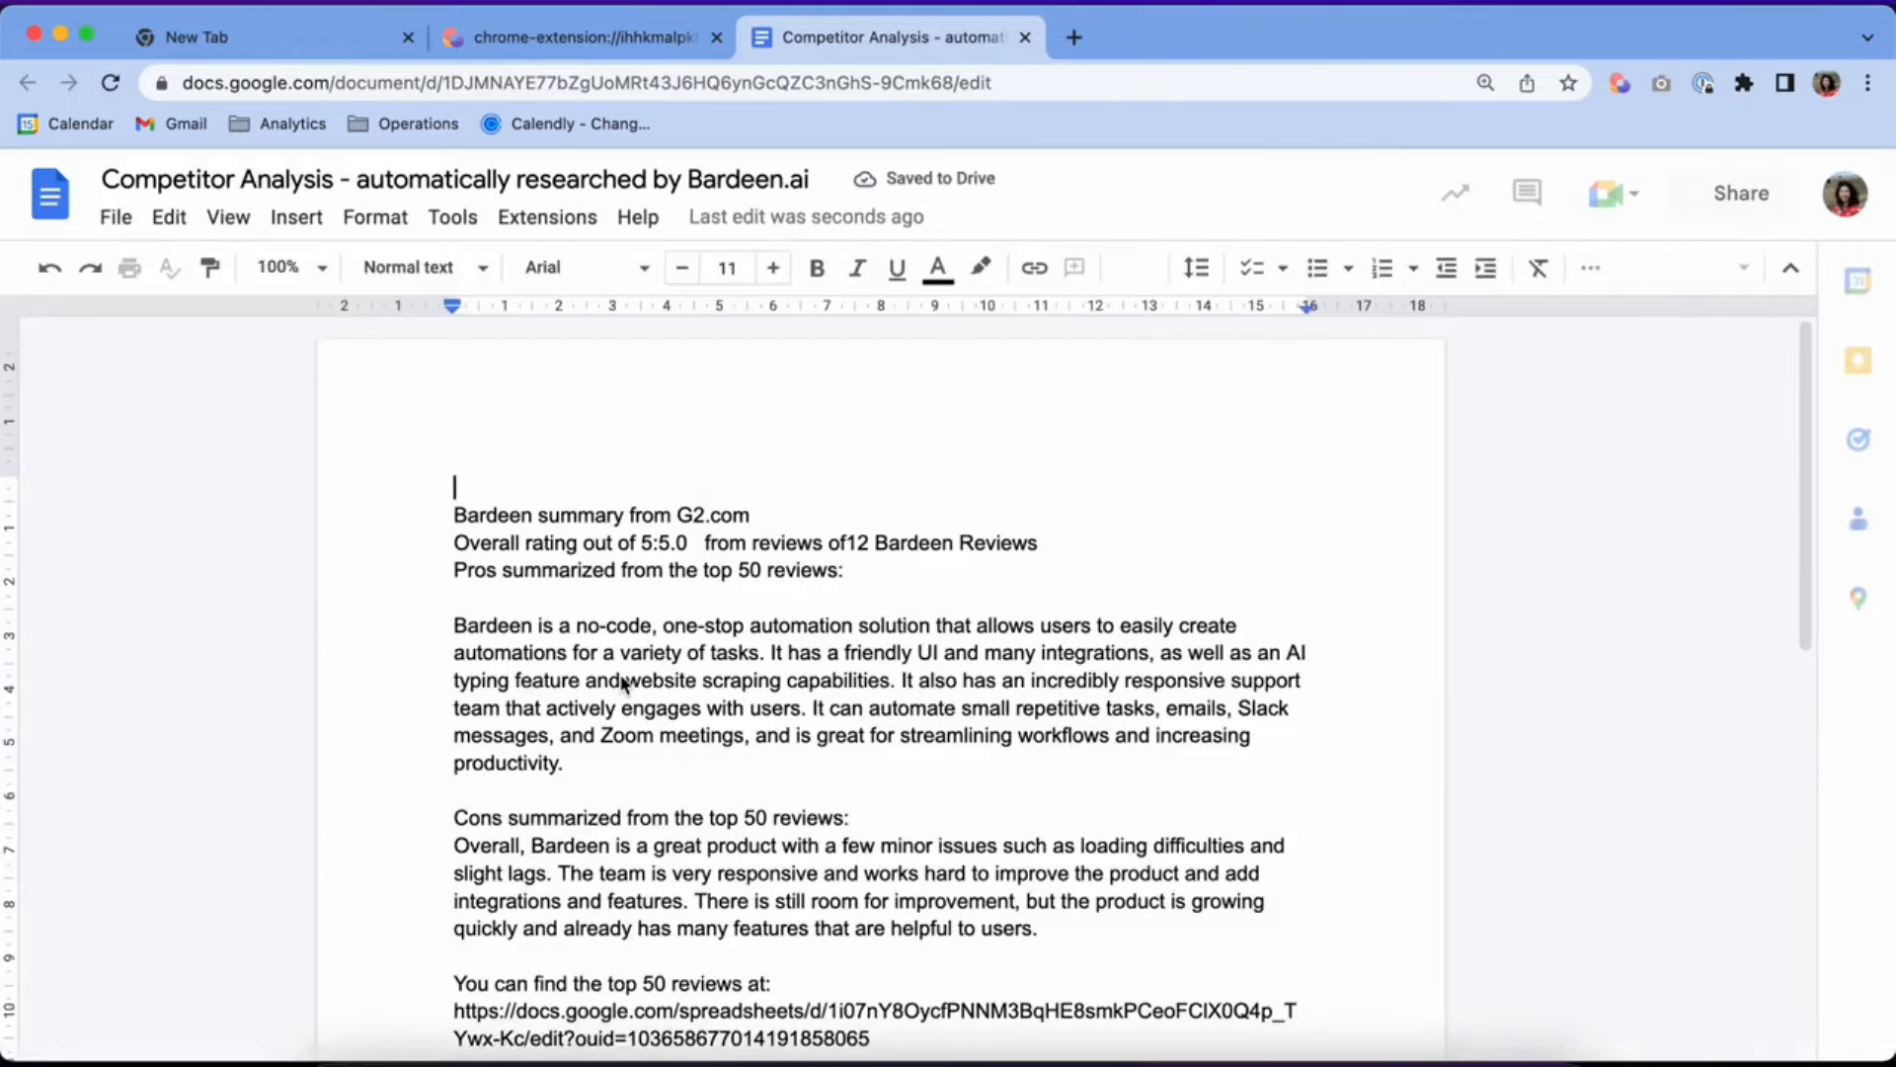
scroll(621, 683, "down", 2)
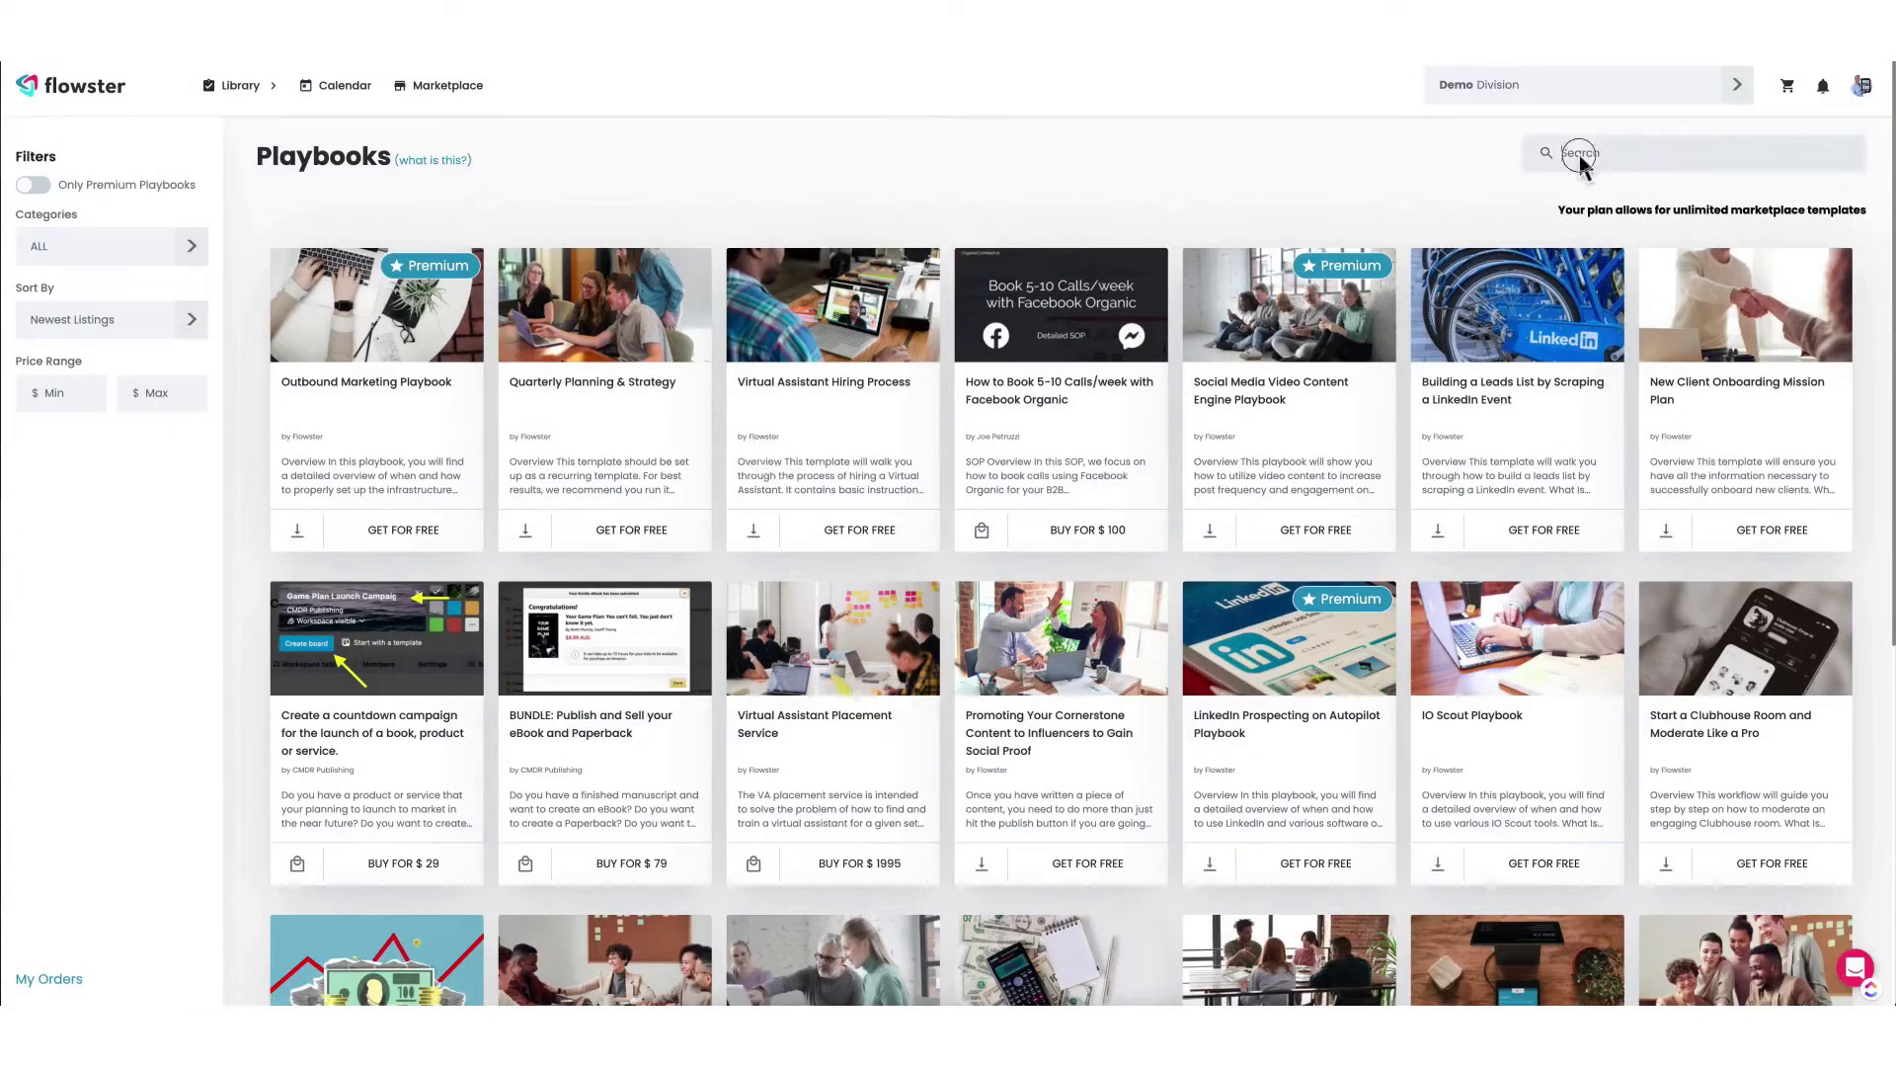
type("facebook")
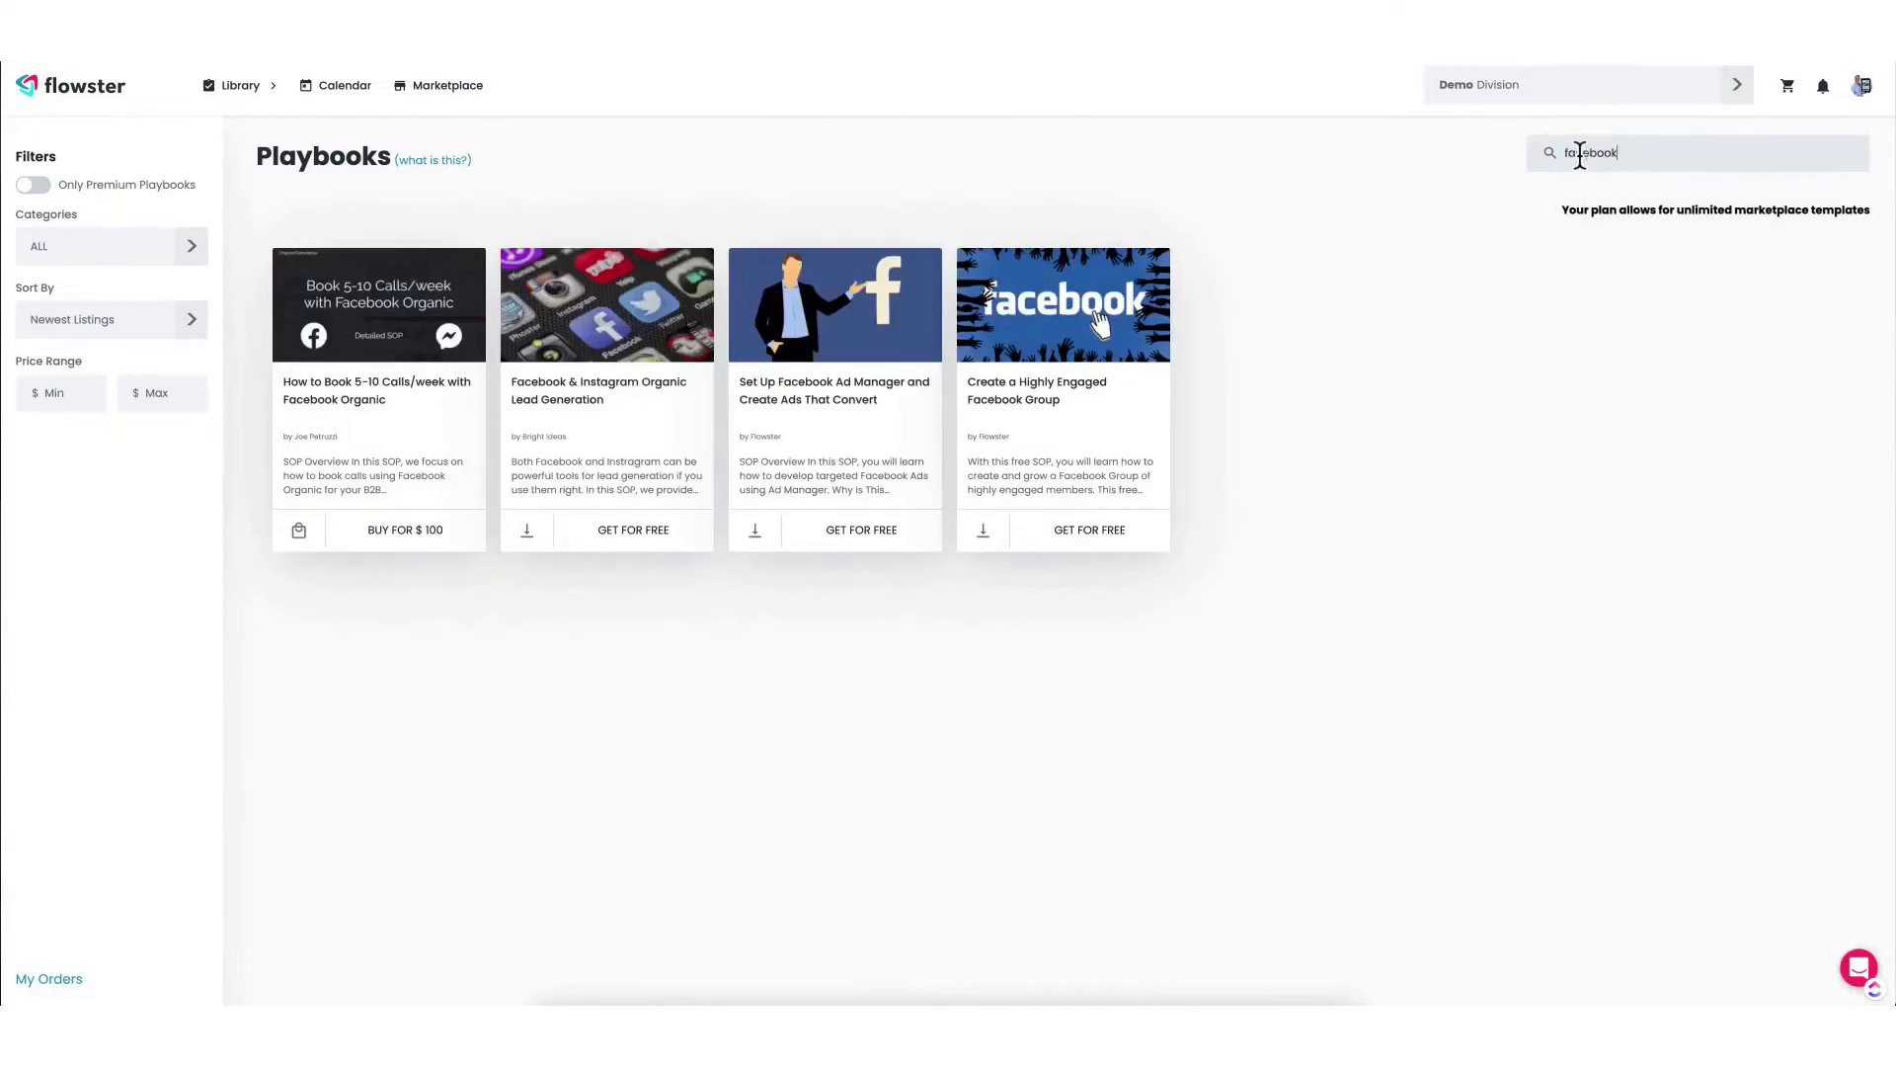
Filter the marketplace to Lead Generation and check out the free Facebook & Instagram Lead Generation playbook
key("BackSpace")
key("BackSpace")
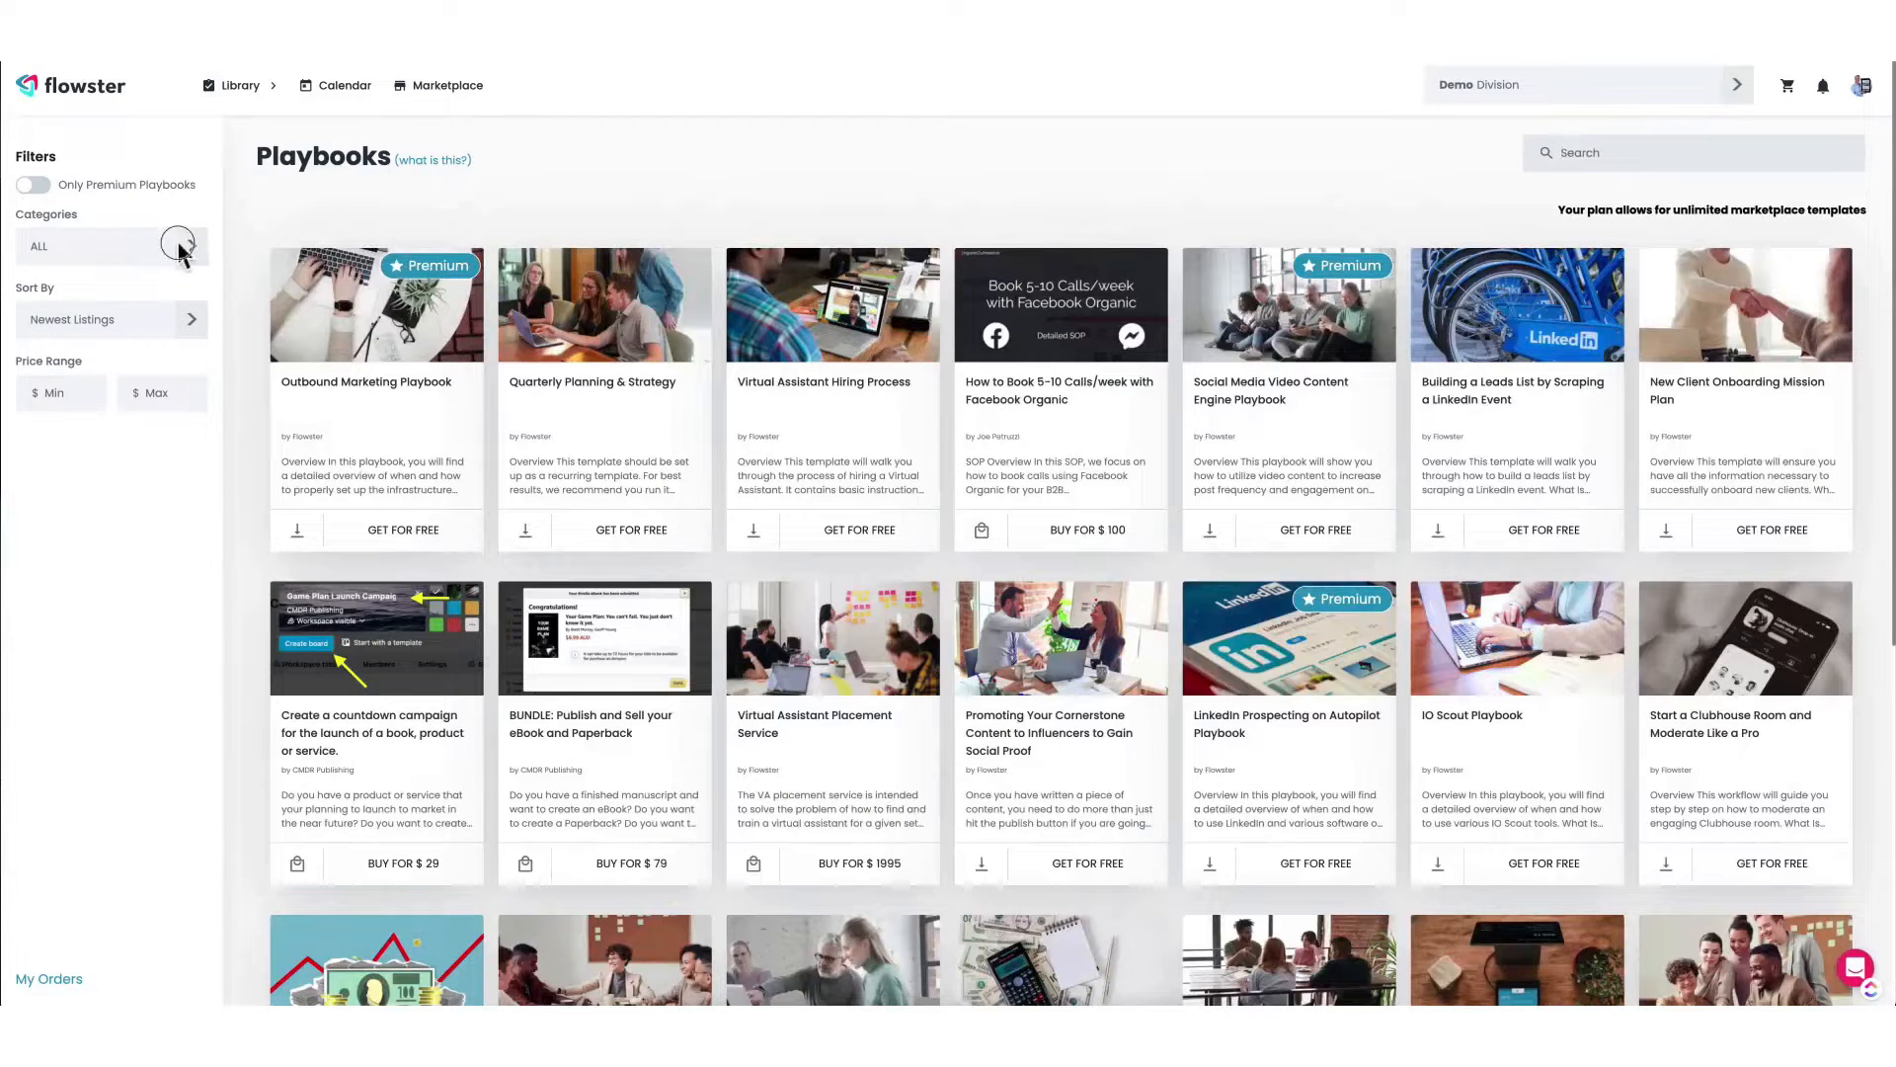
left_click(178, 249)
scroll(80, 361, "down", 3)
scroll(81, 356, "down", 3)
left_click(90, 411)
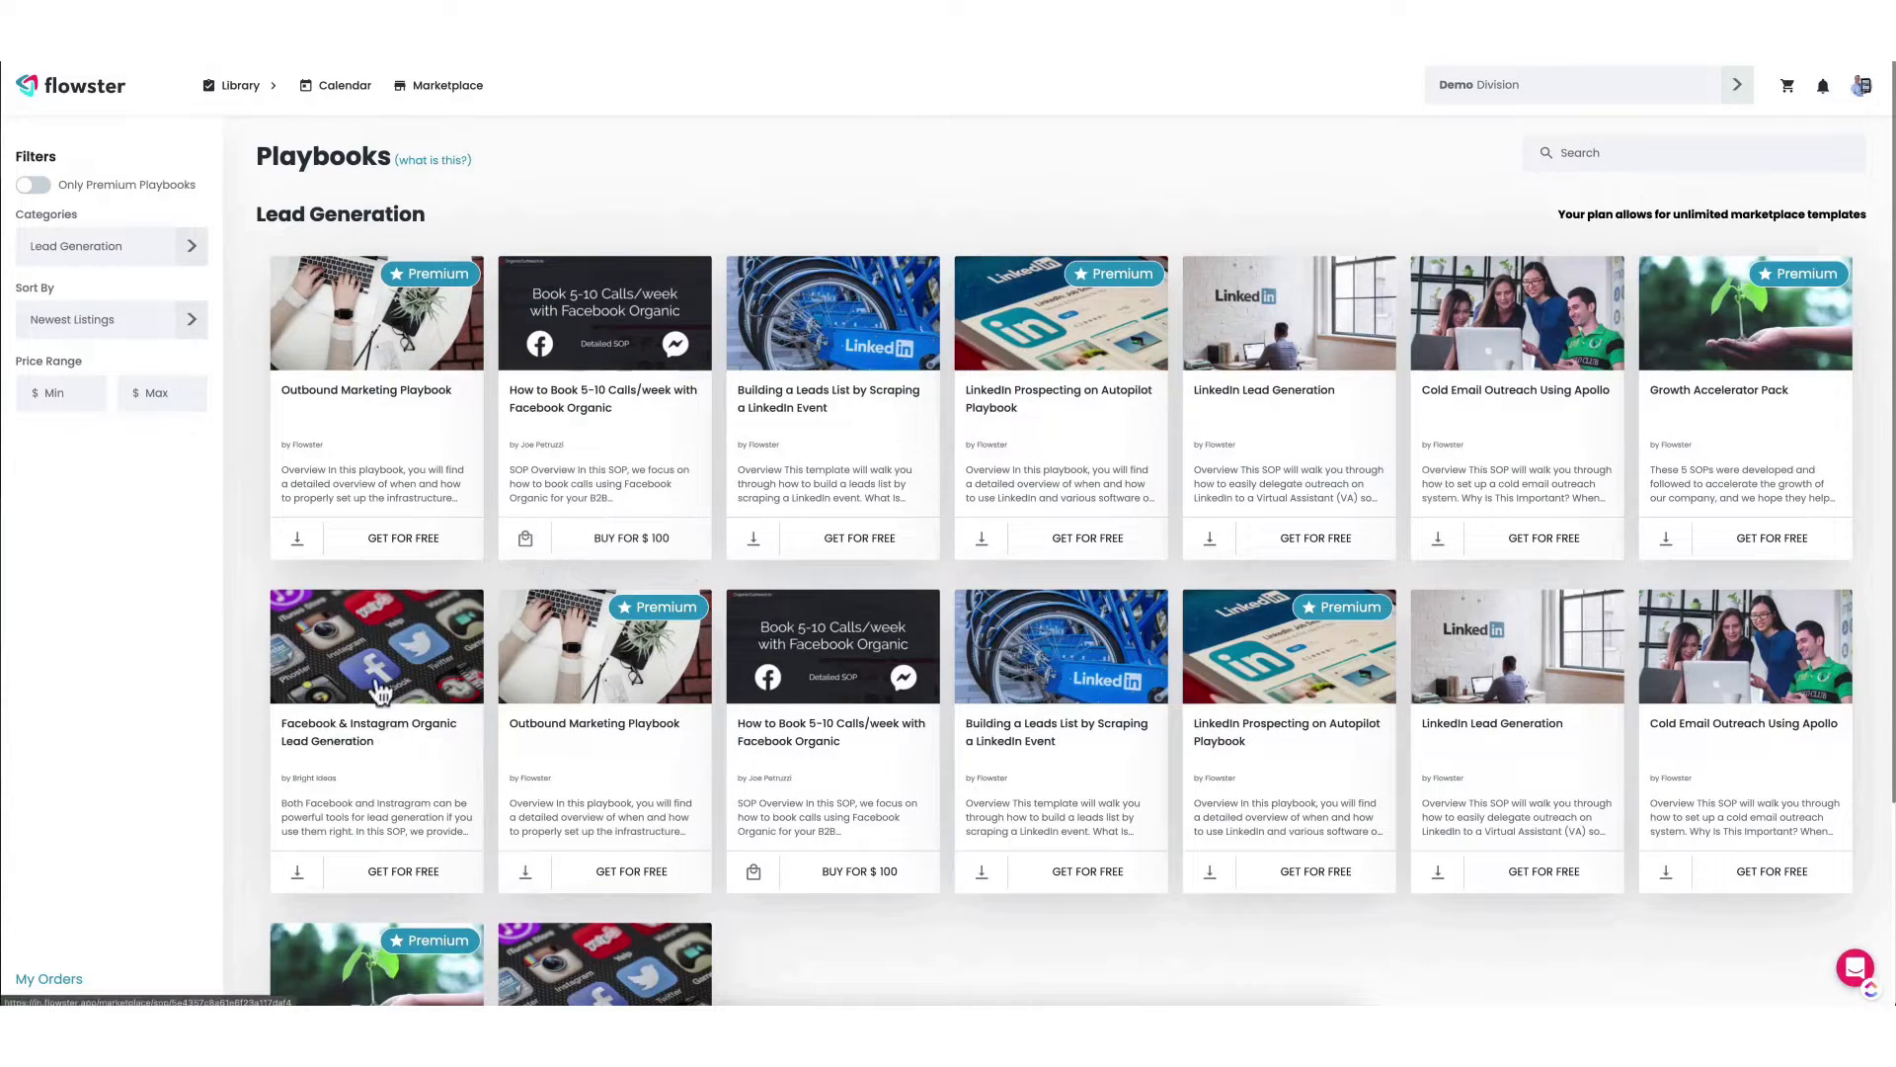
left_click(400, 871)
left_click(741, 577)
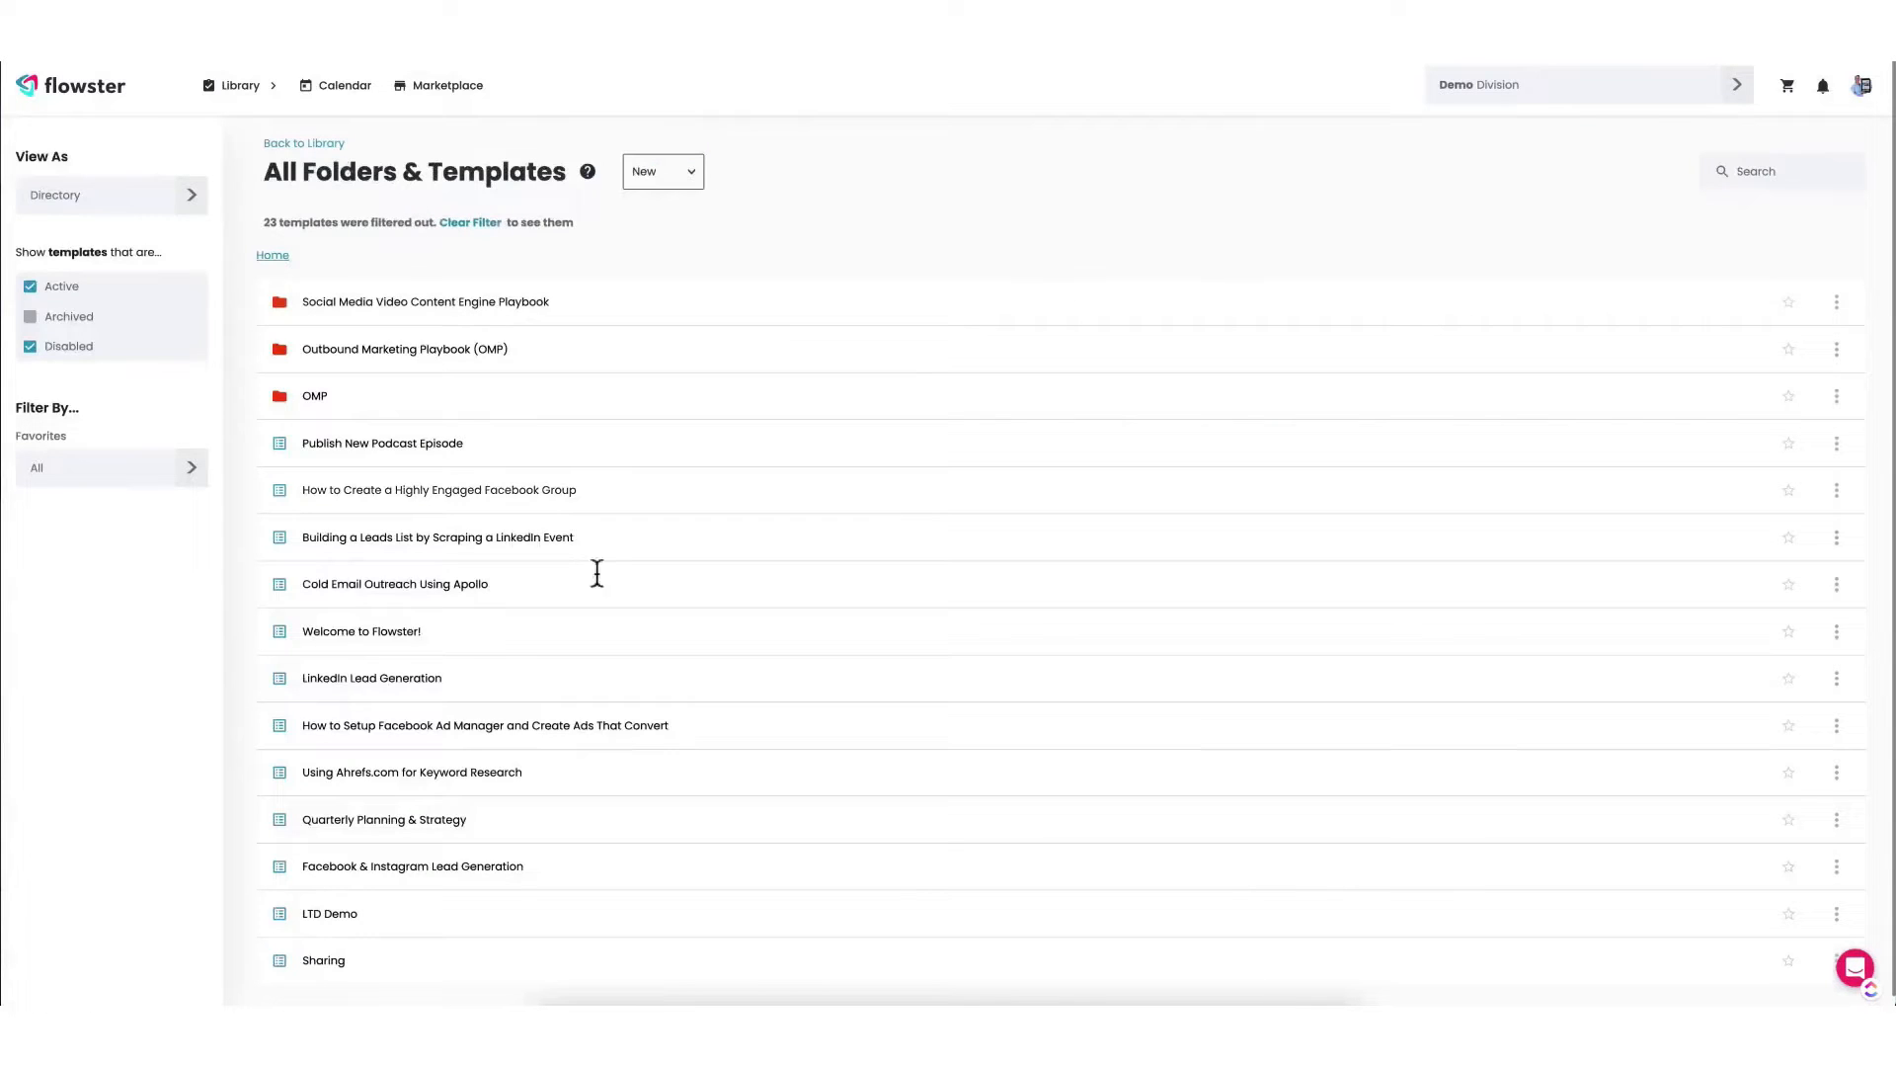
Create a Demo workflow from the template due October 13, 2021, and return to the template editor
left_click(1749, 175)
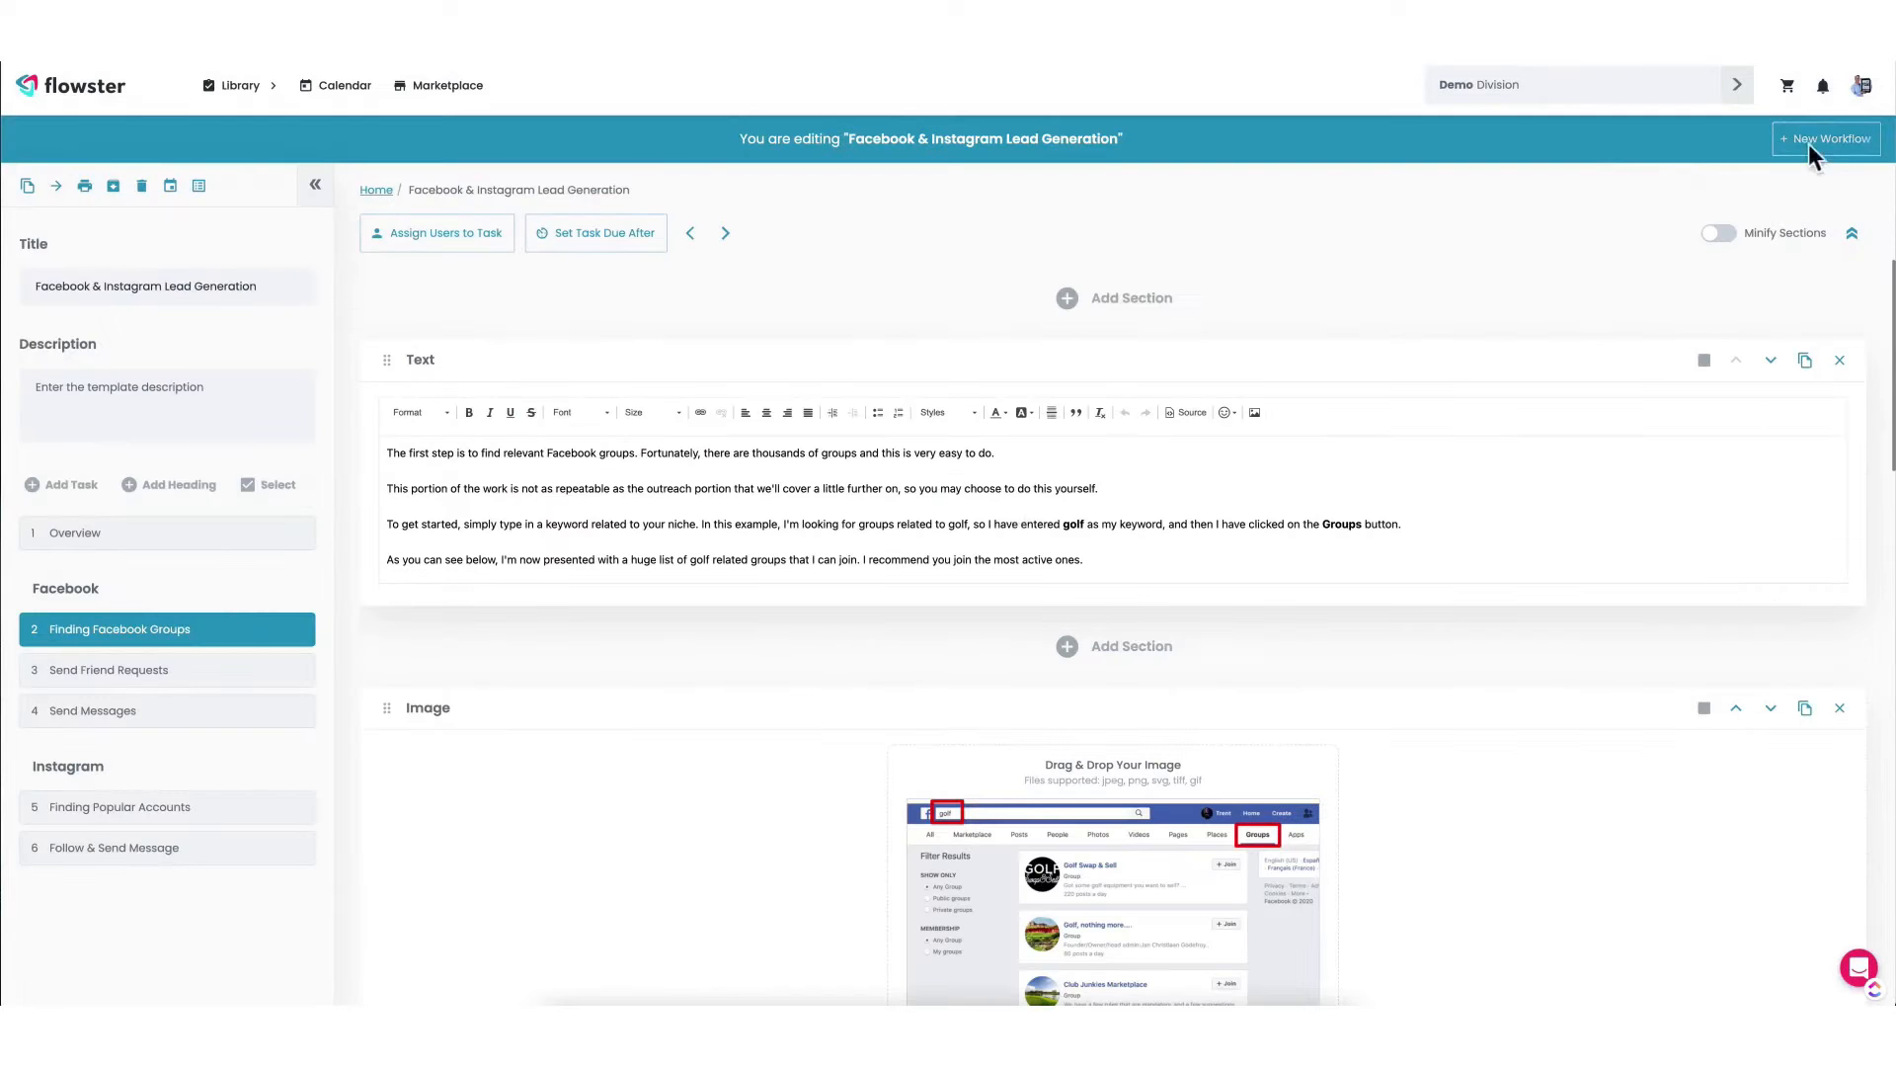
left_click(1811, 138)
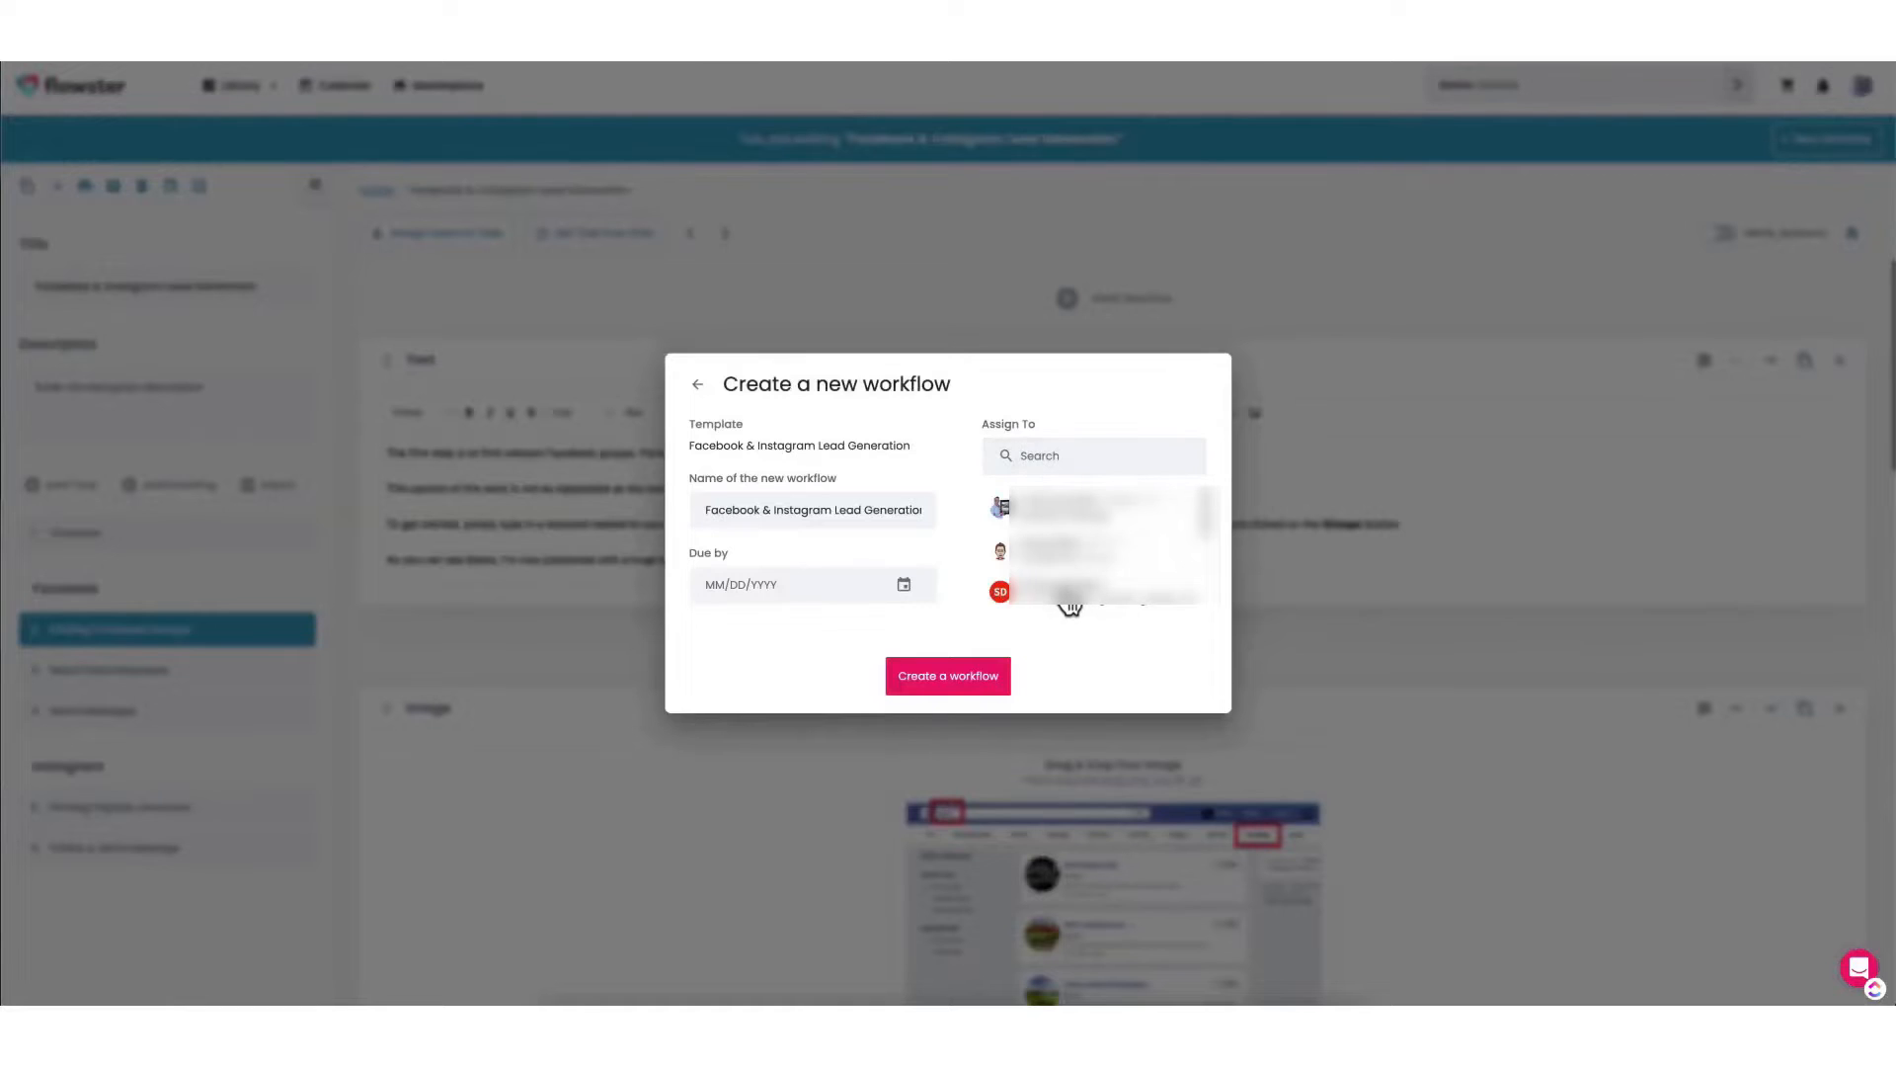
left_click(905, 586)
left_click(793, 725)
left_click(767, 508)
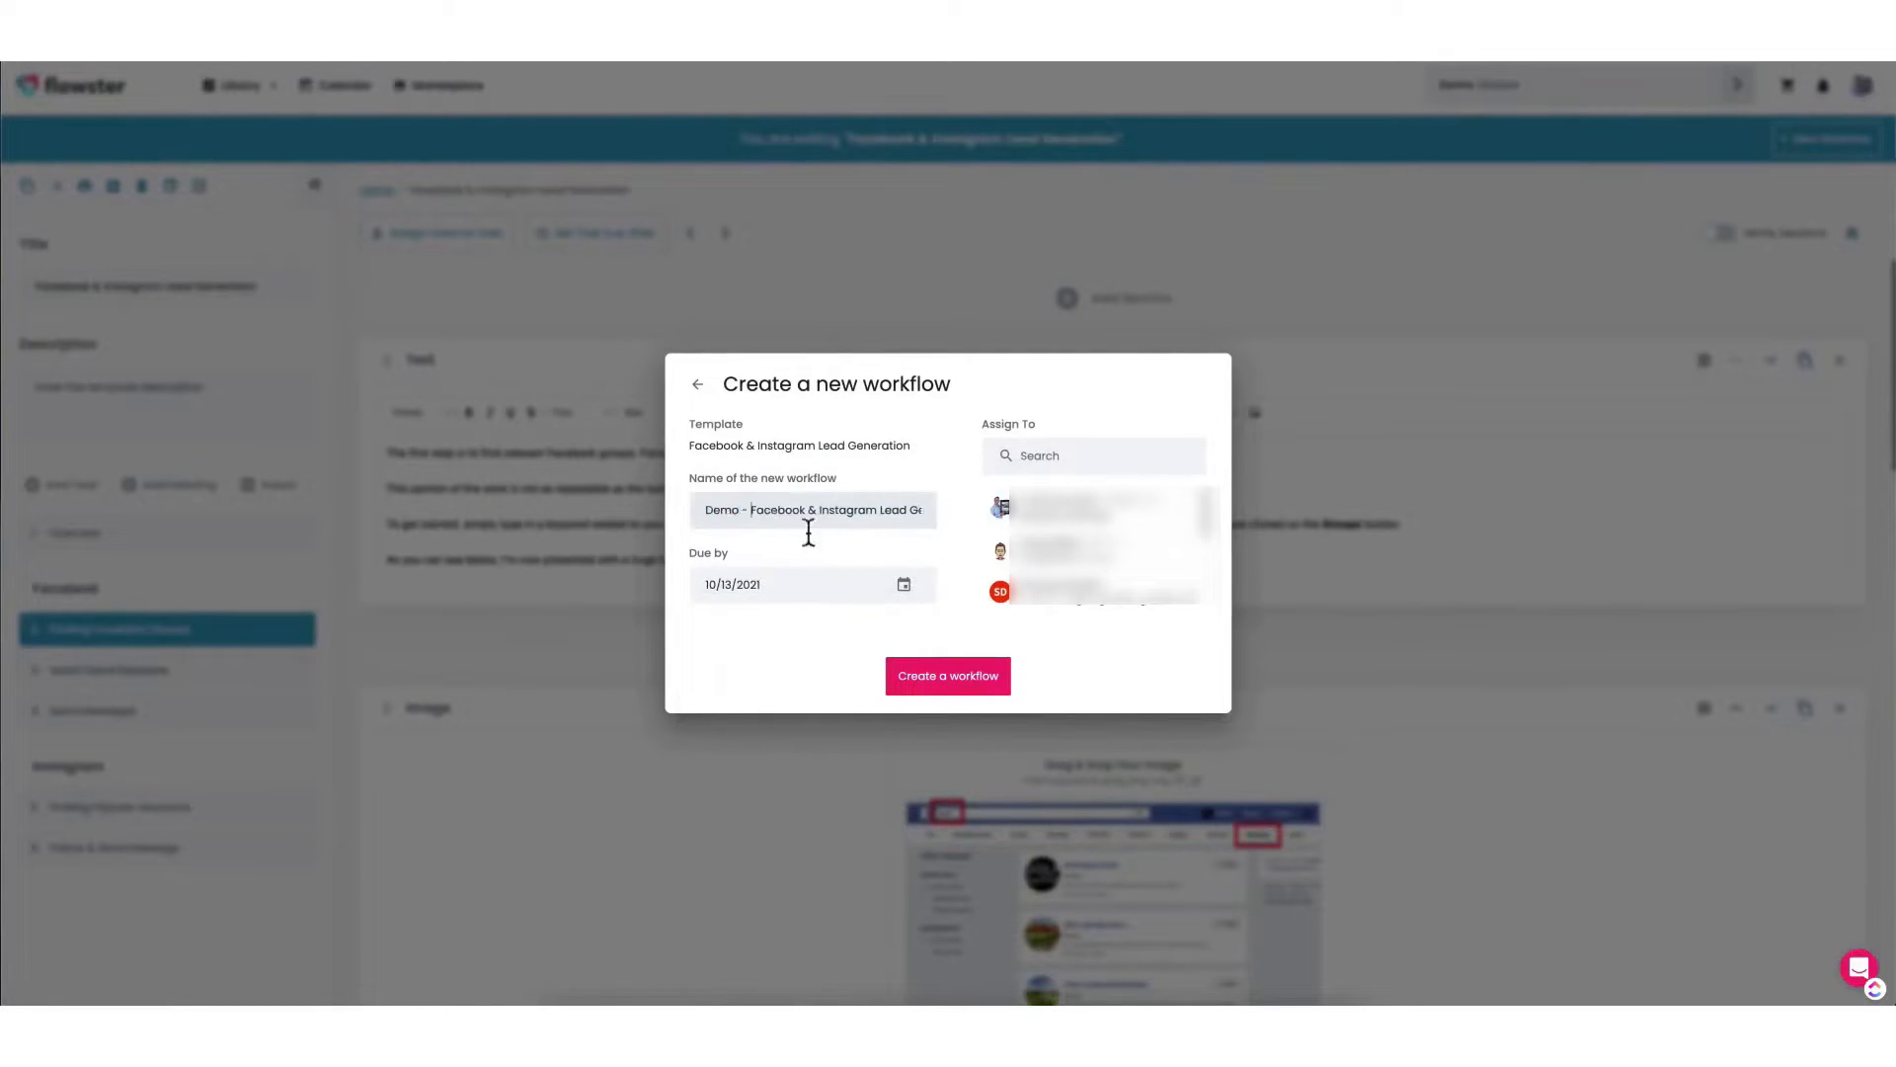
left_click(930, 678)
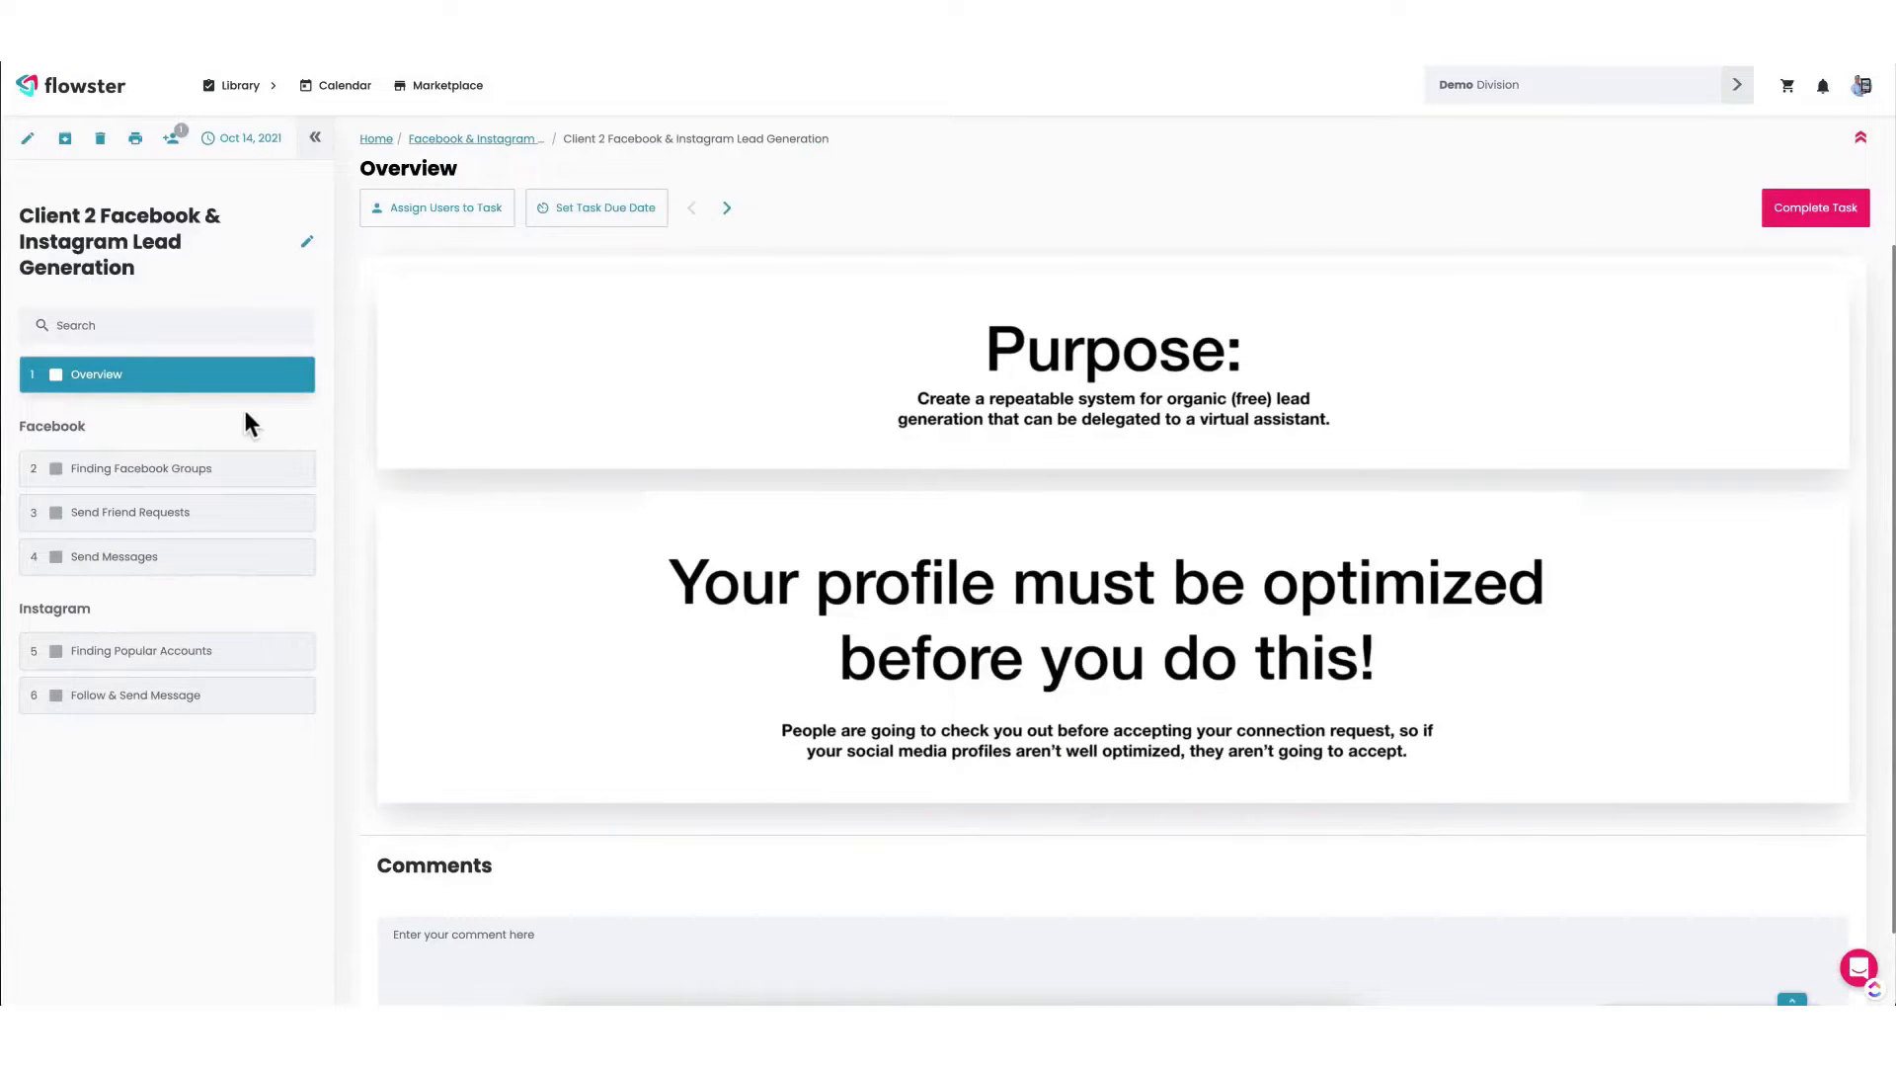
left_click(25, 139)
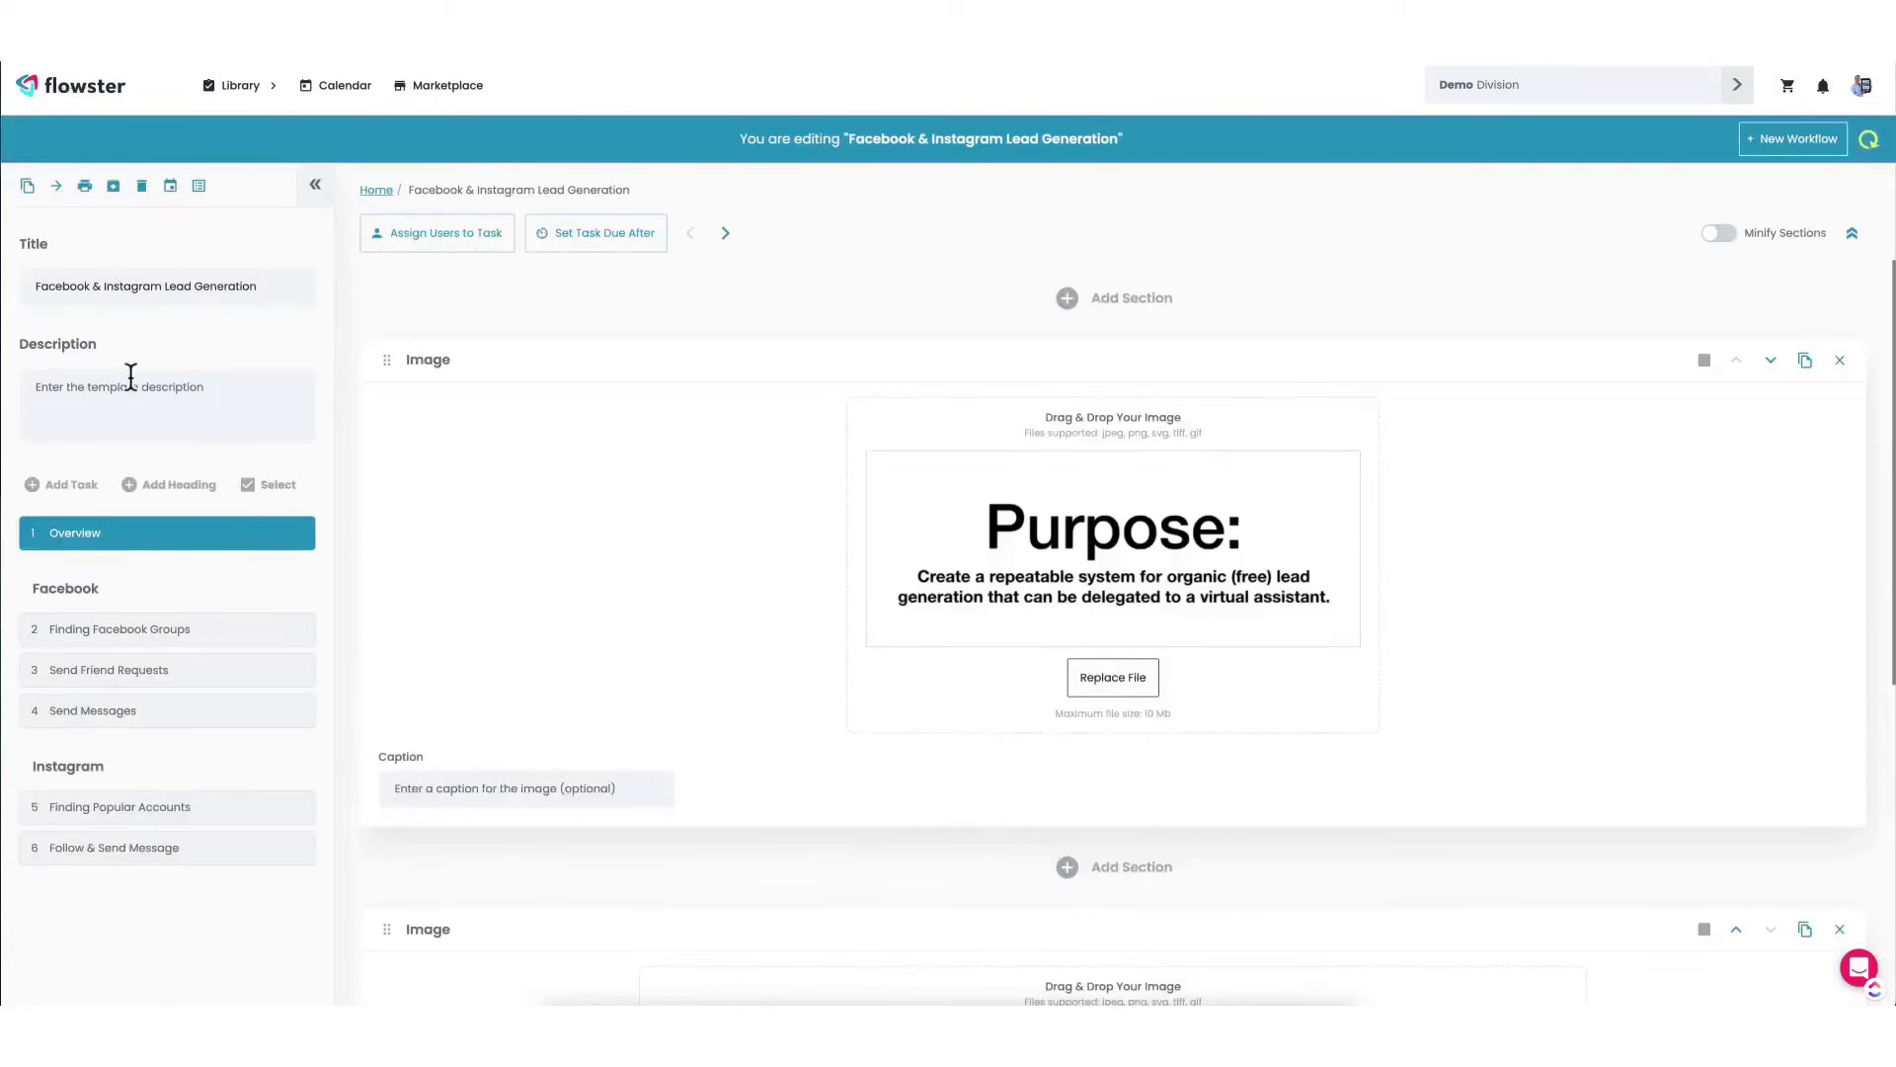
Review the New Thingy... step and its section type choices among the template's steps
left_click(113, 629)
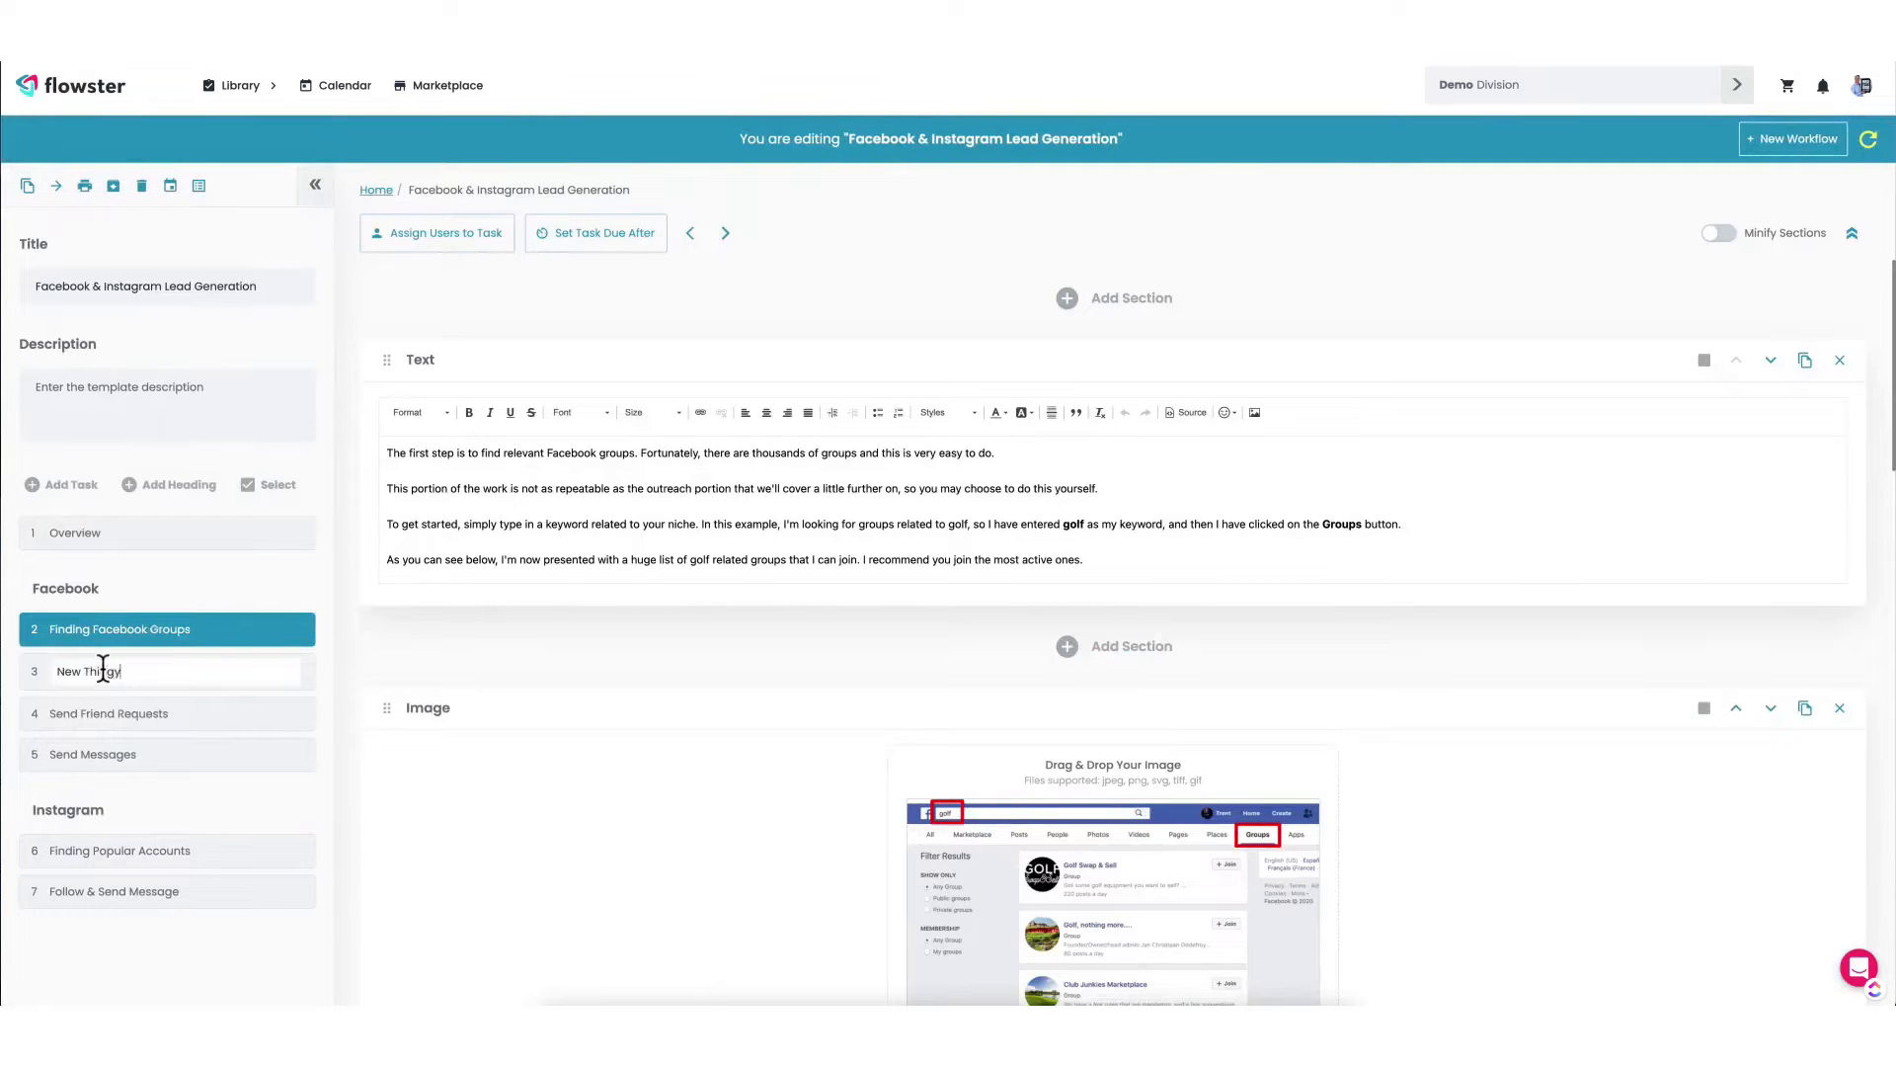
left_click(105, 674)
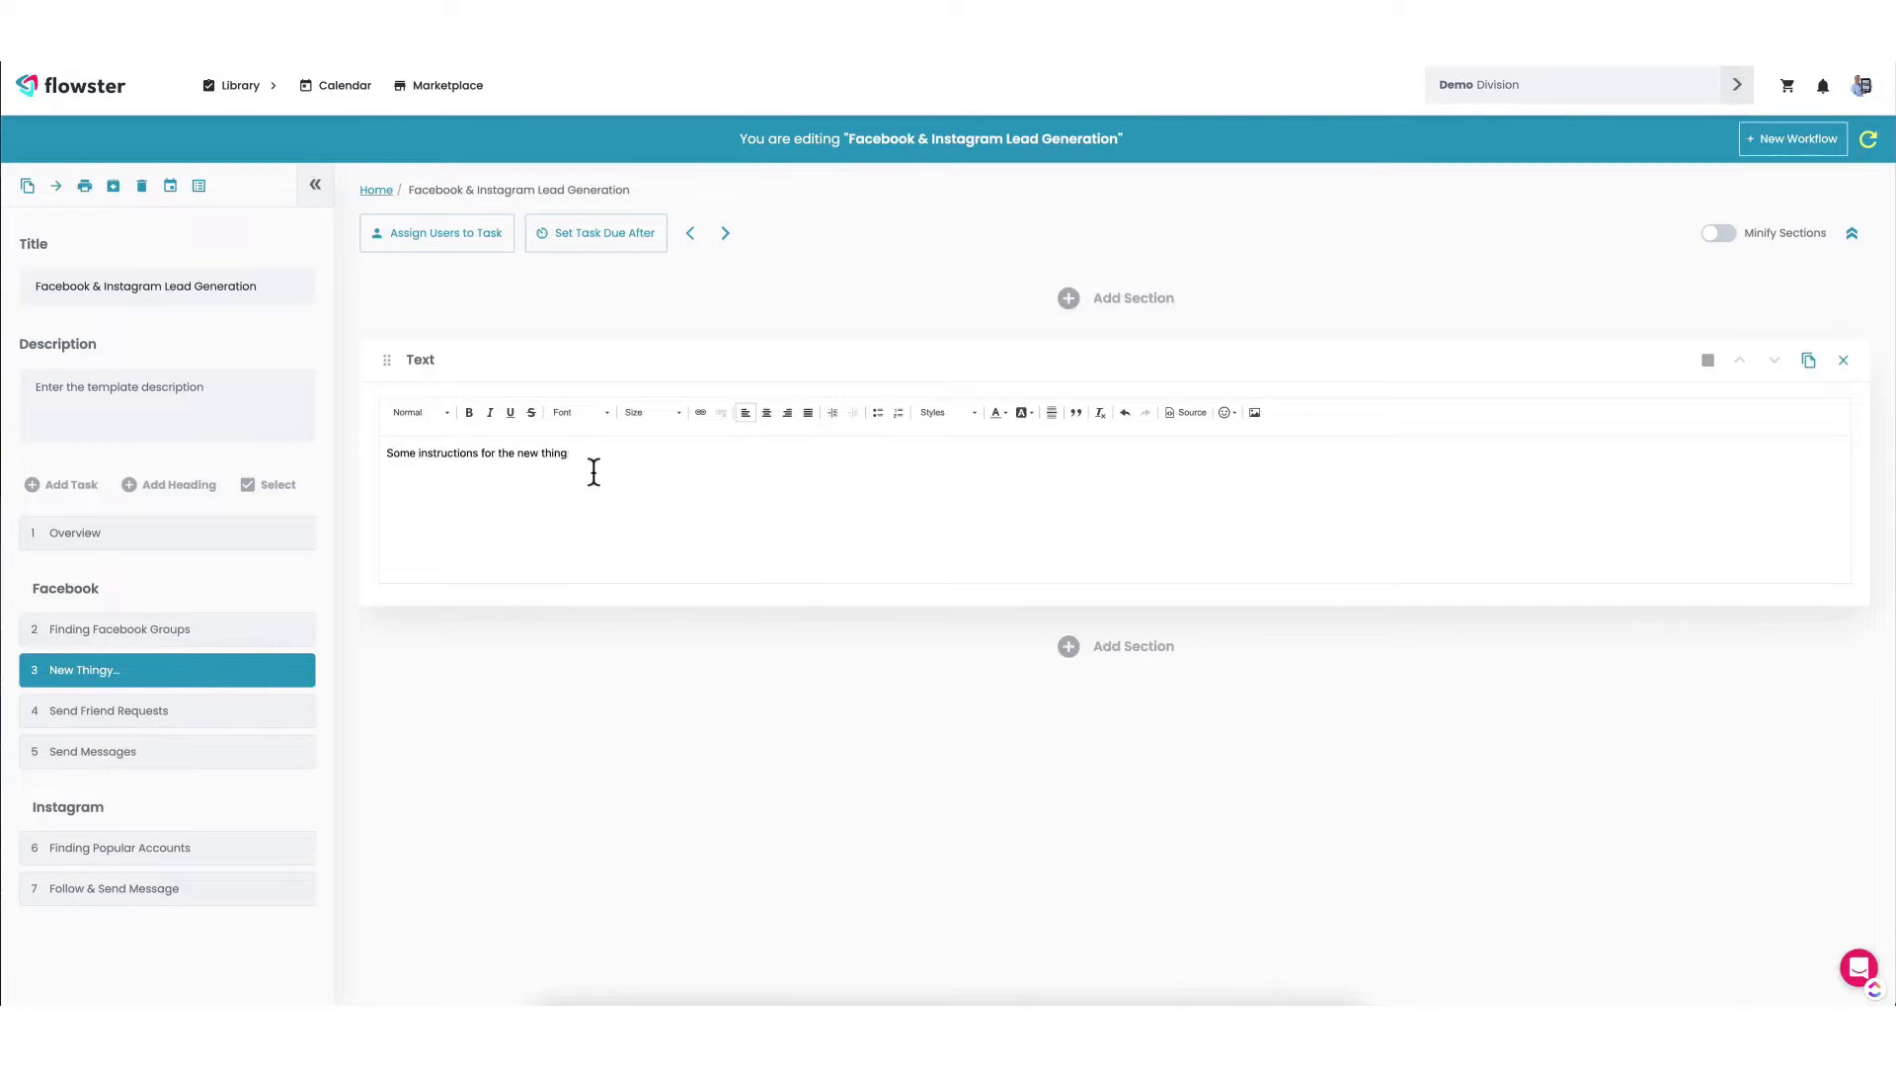
left_click(1111, 646)
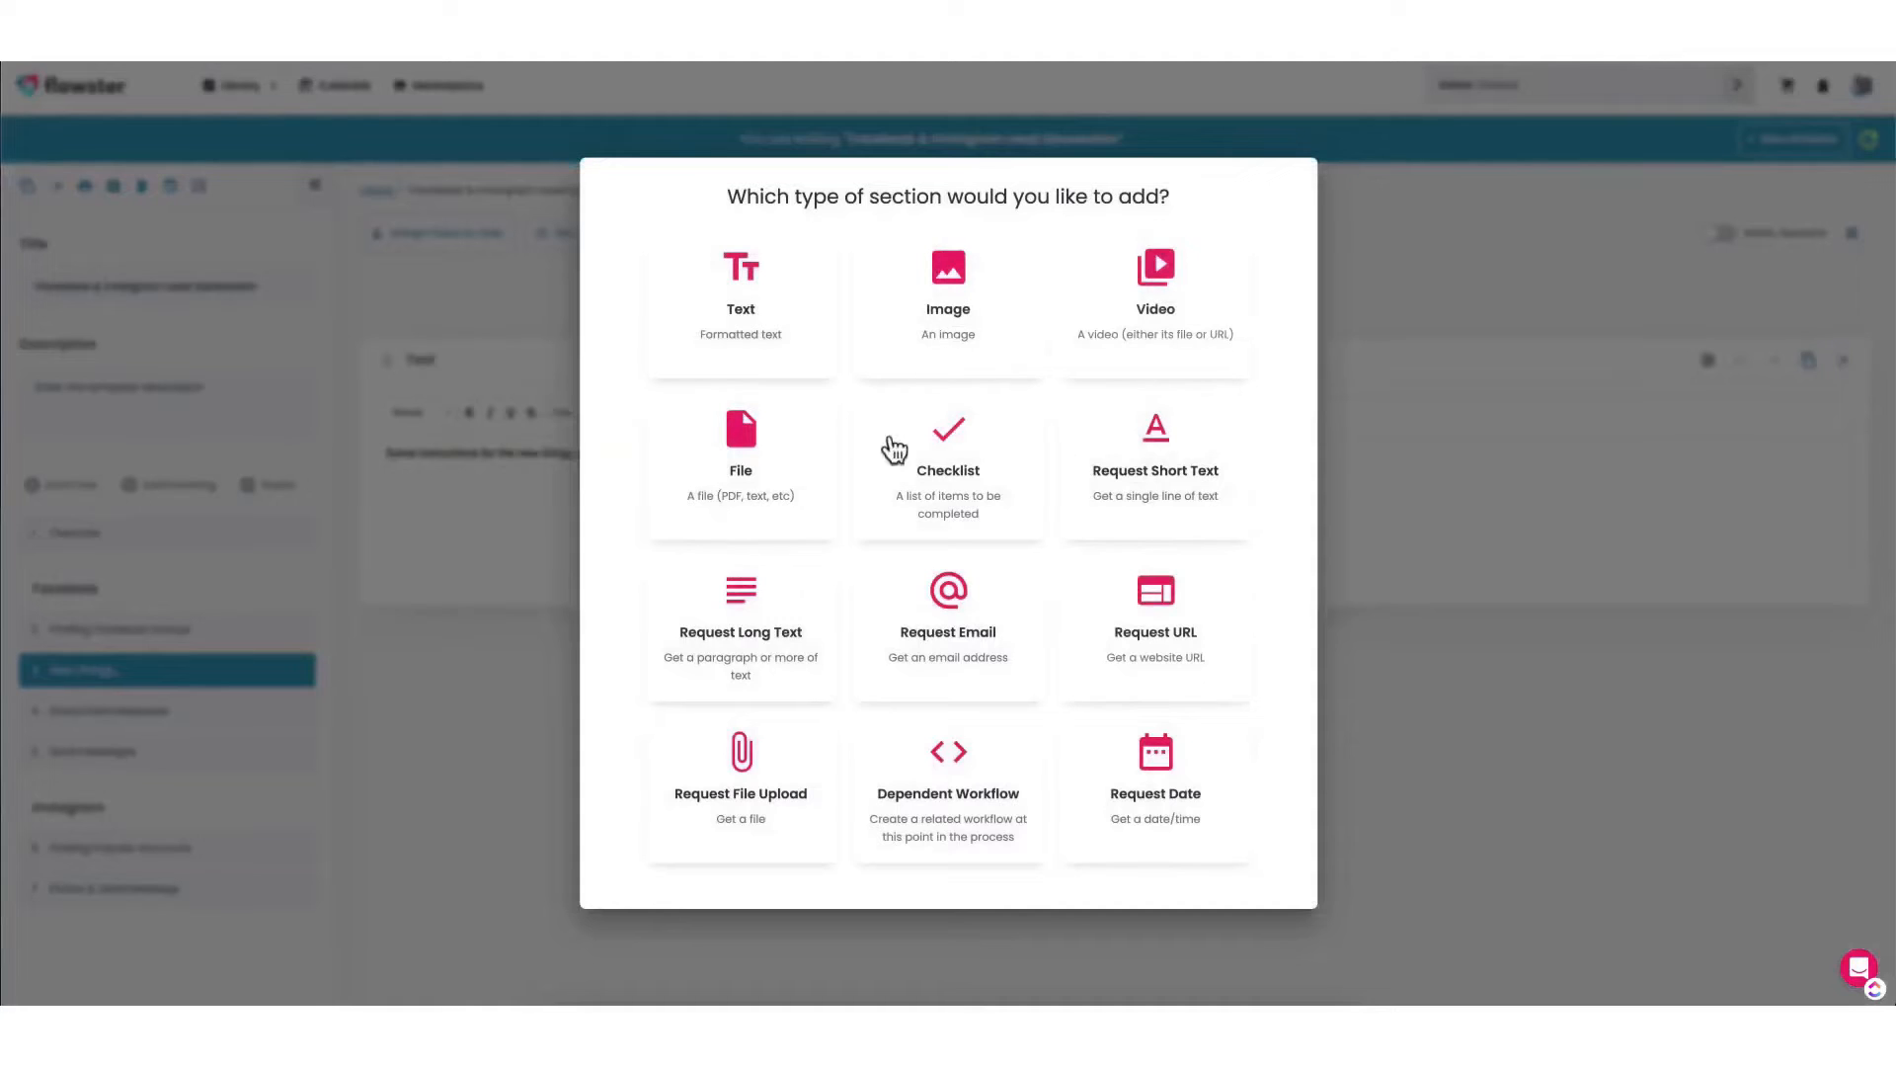
left_click(1375, 290)
left_click(1127, 297)
left_click(1349, 656)
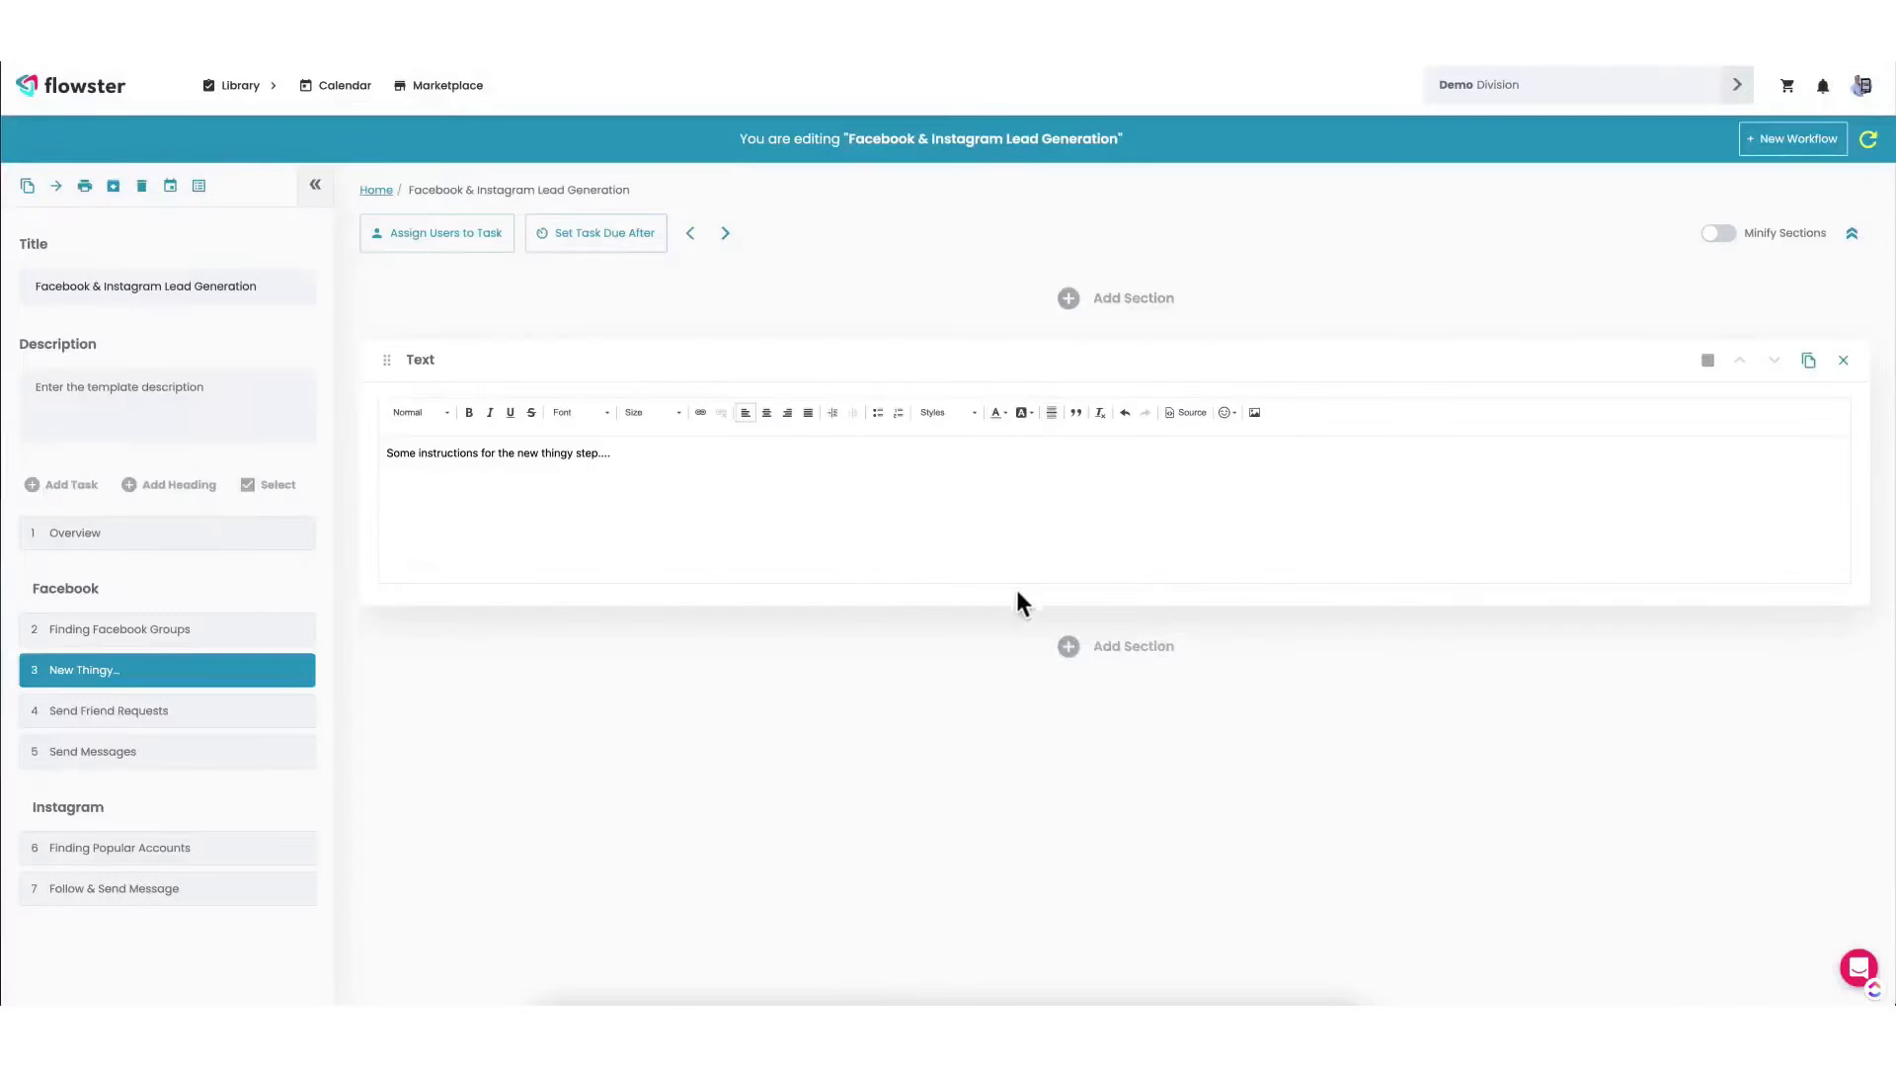
left_click(140, 712)
scroll(705, 391, "down", 1)
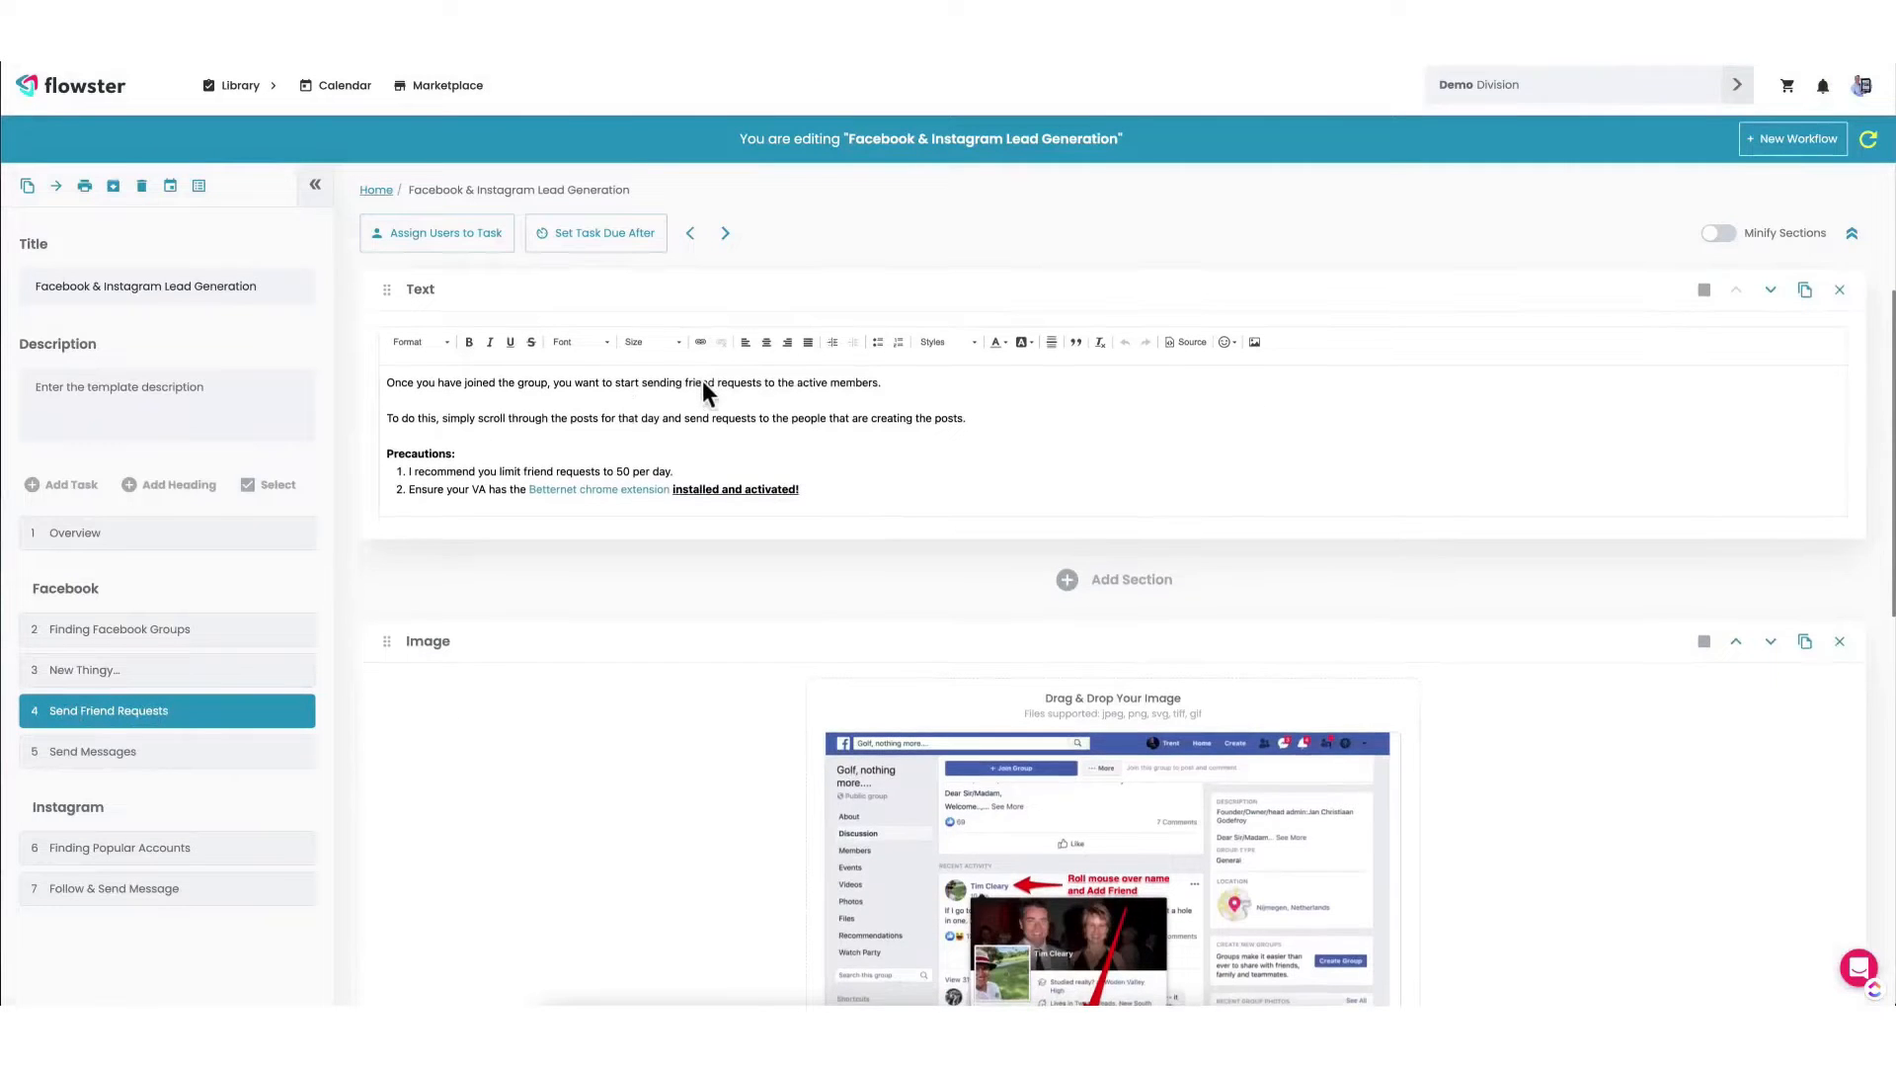
scroll(637, 410, "down", 3)
scroll(942, 552, "down", 3)
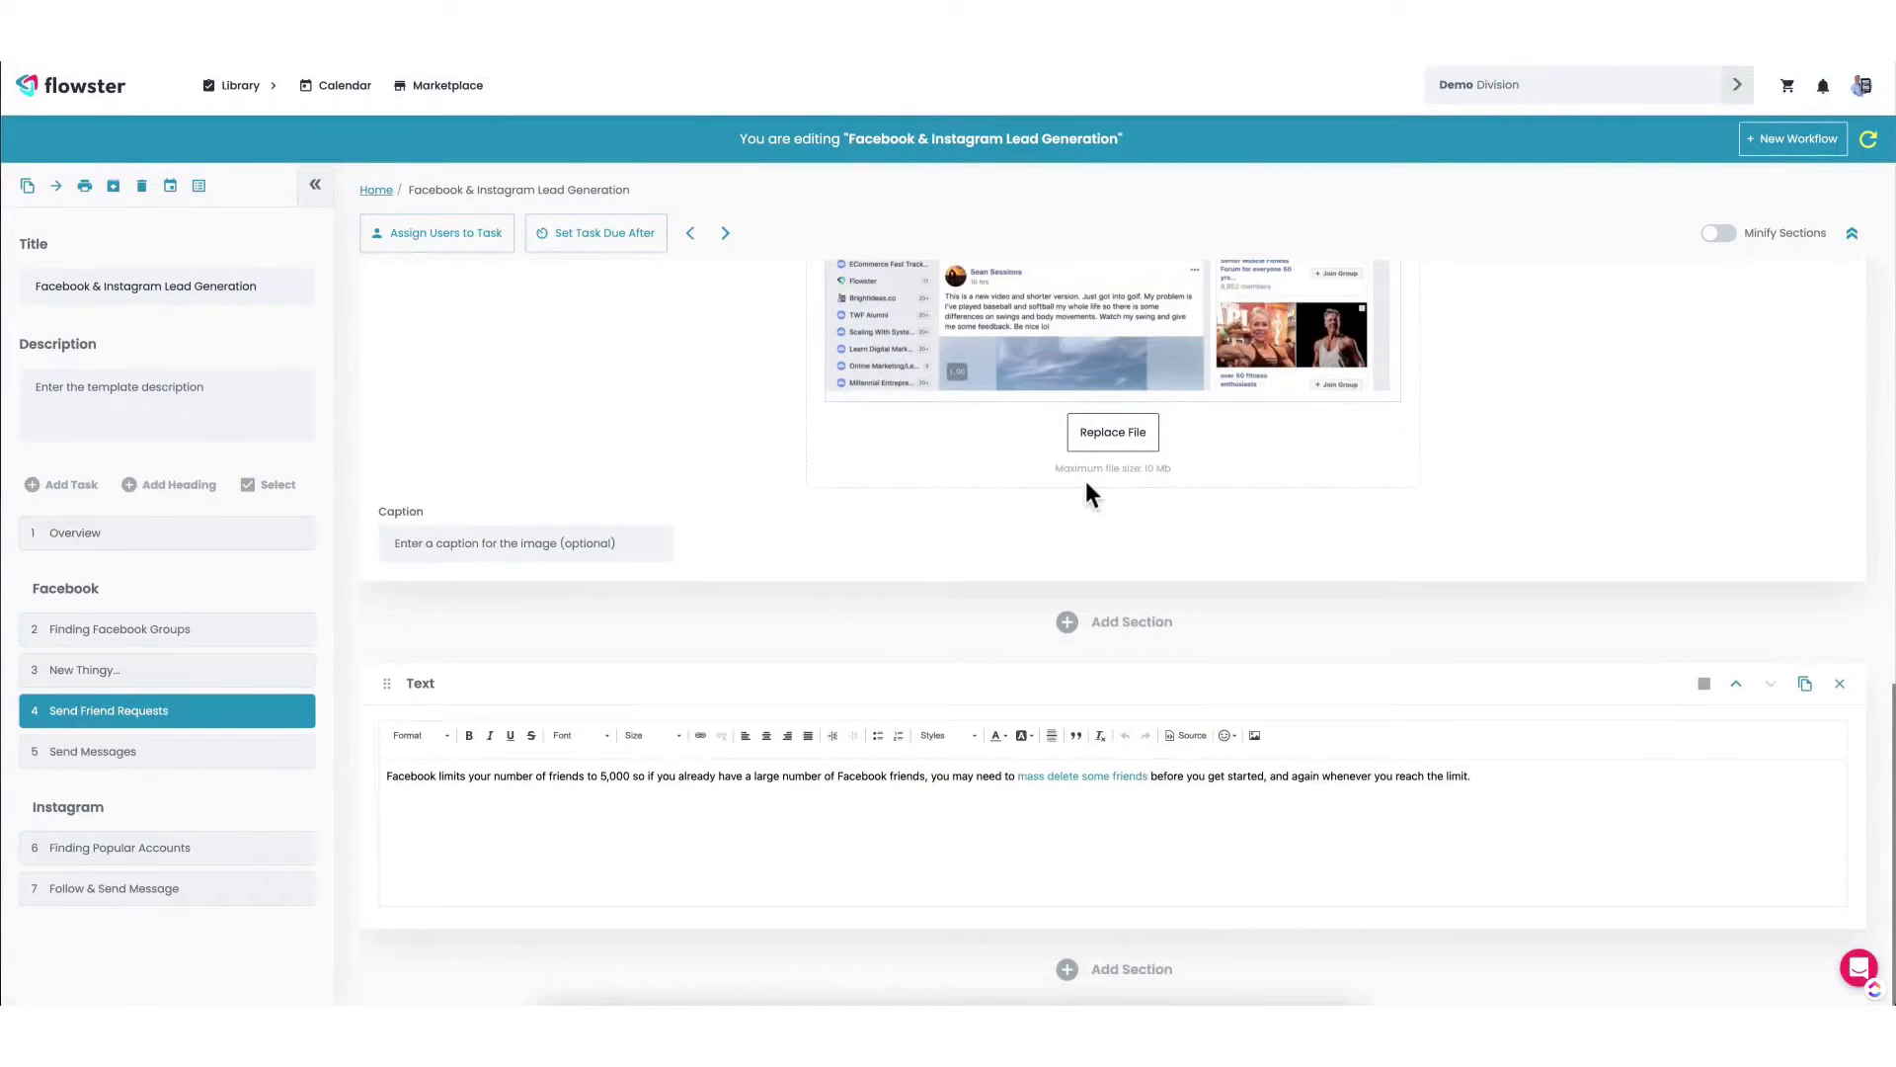
Update the template's active workflows with the changes and return to the library home
left_click(1870, 149)
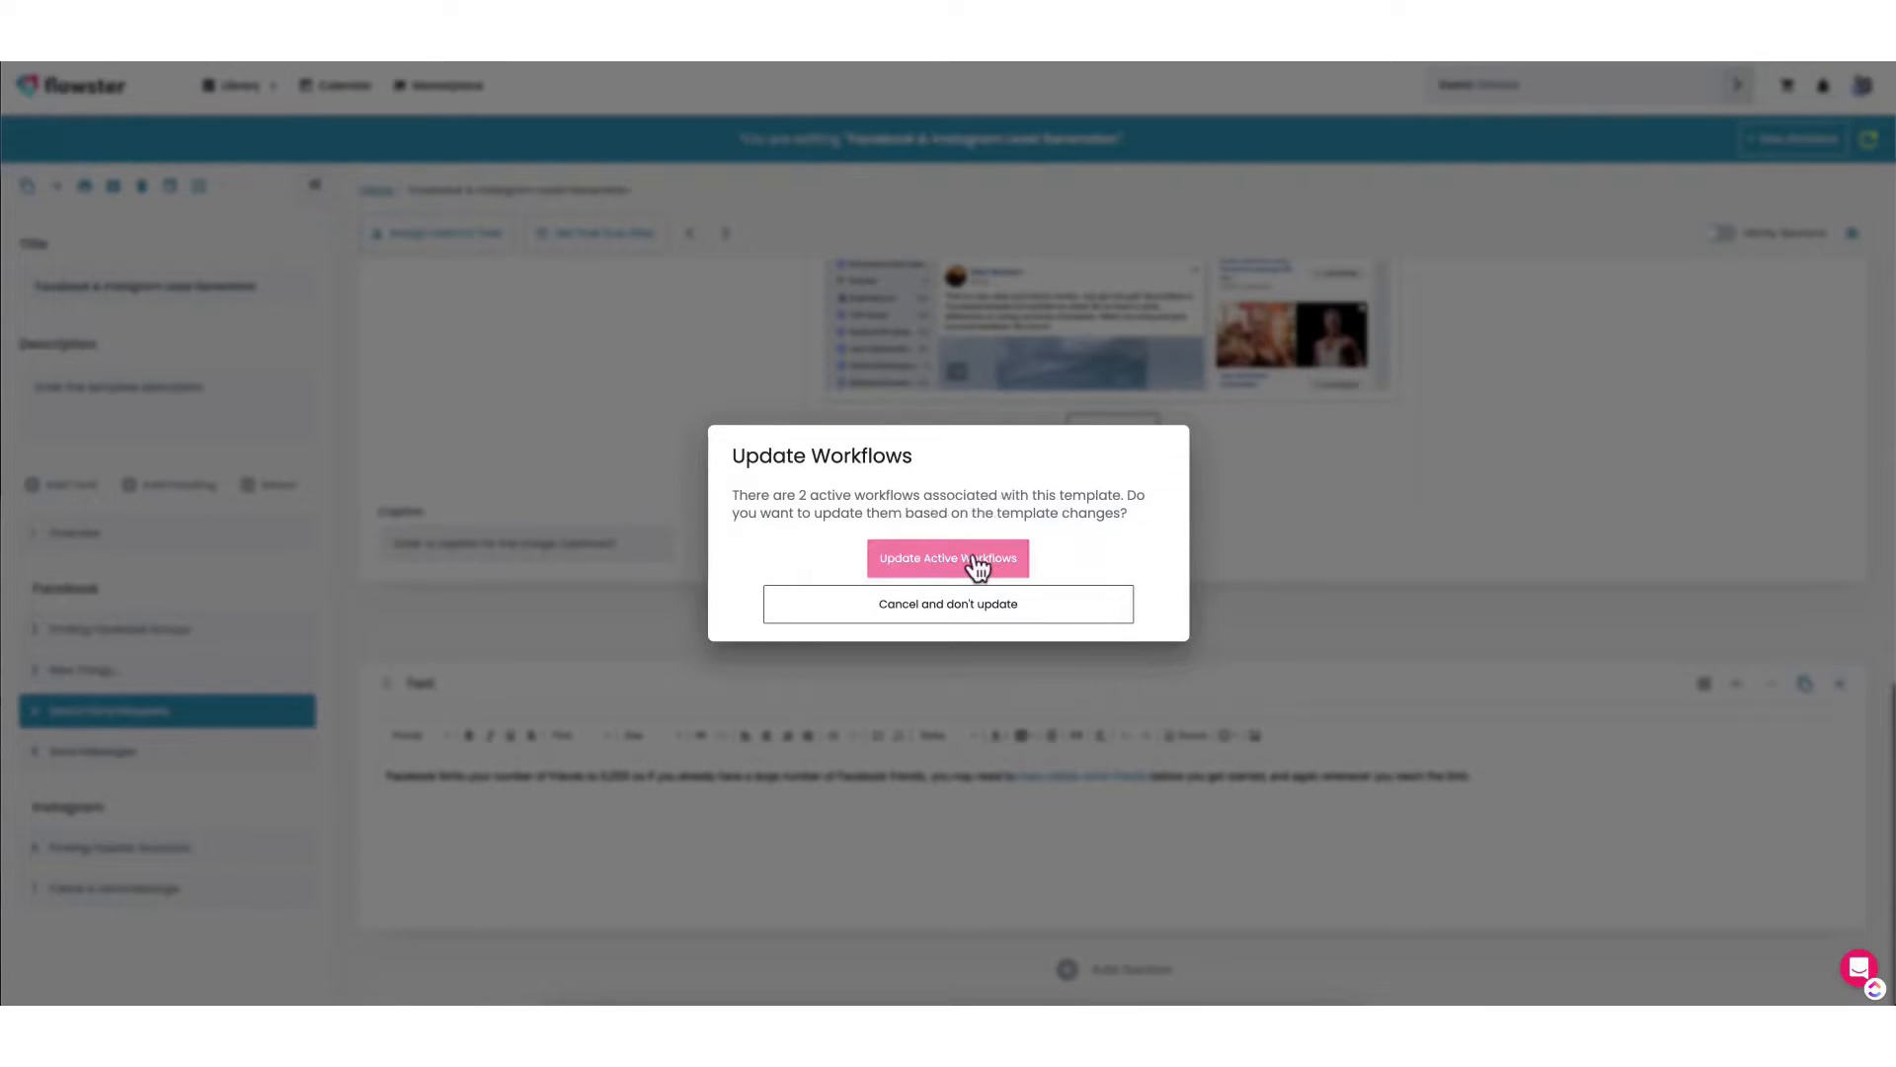
left_click(1339, 470)
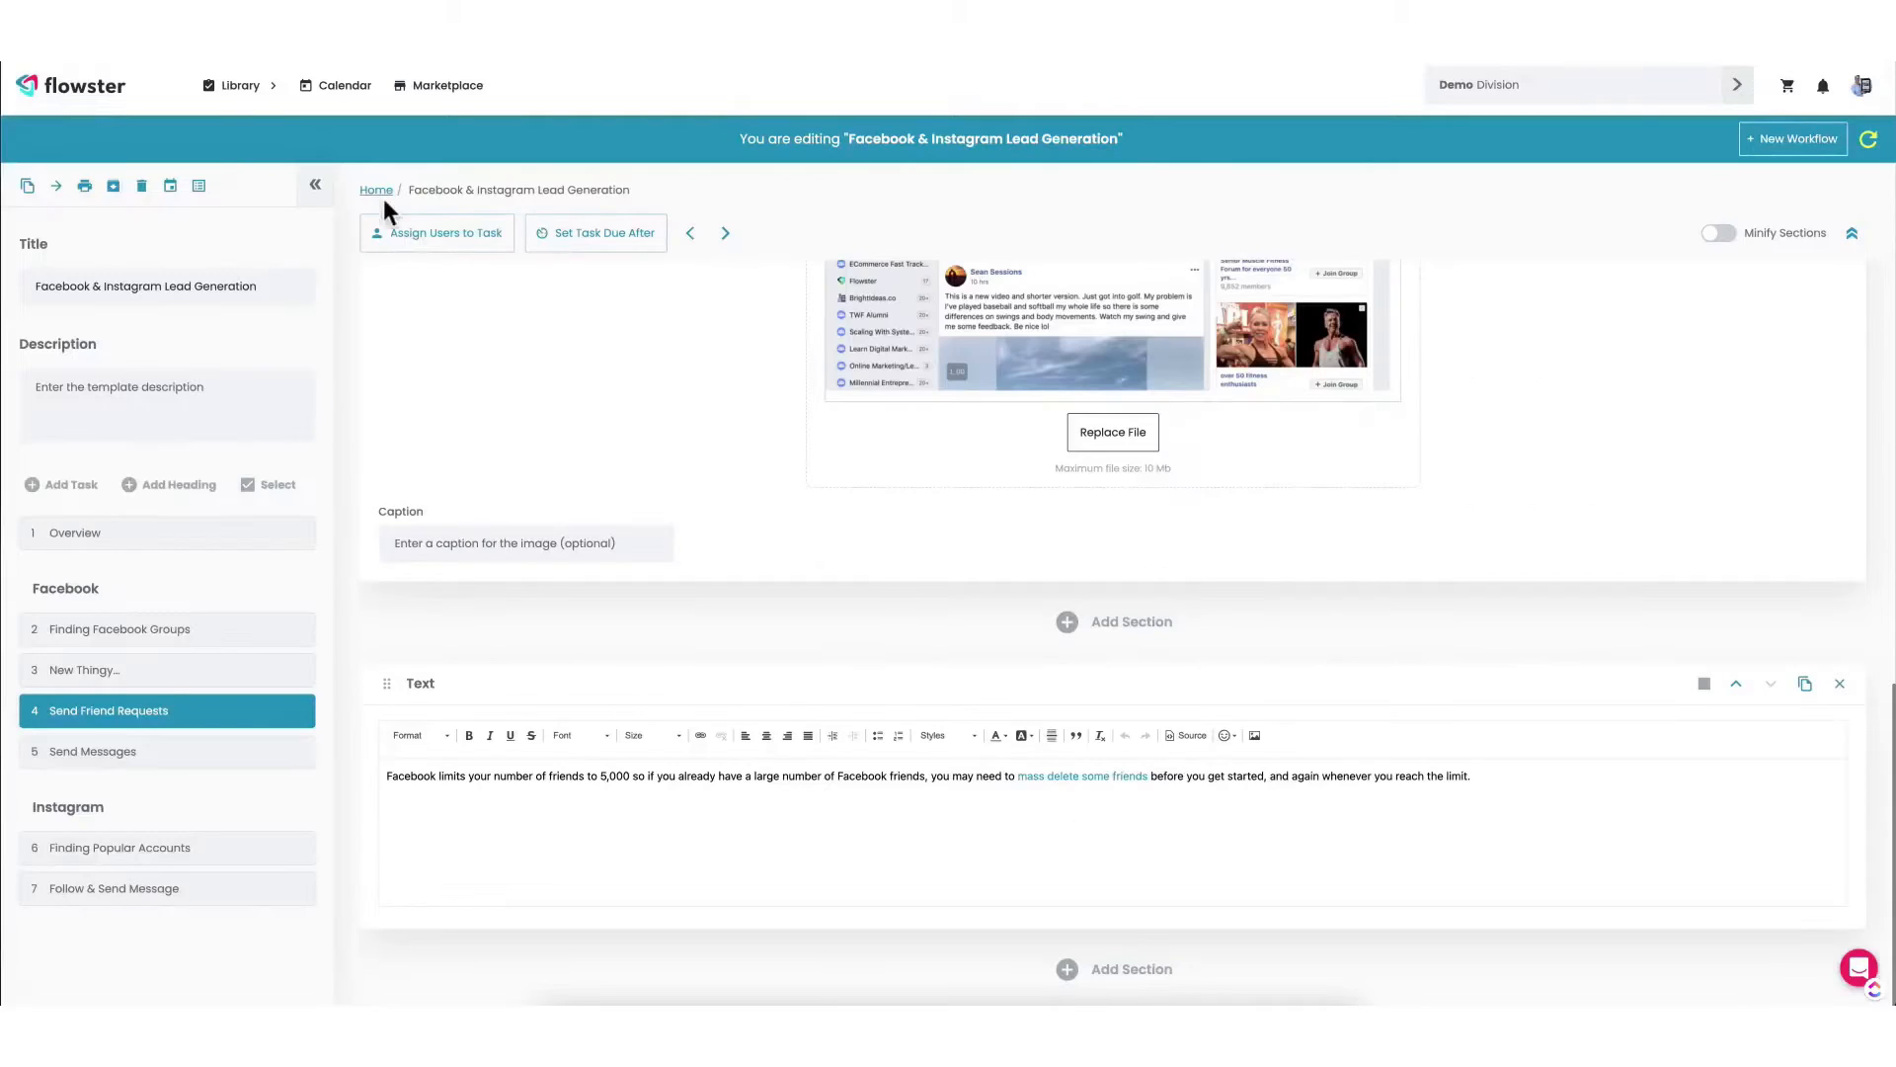
left_click(238, 87)
scroll(565, 597, "down", 3)
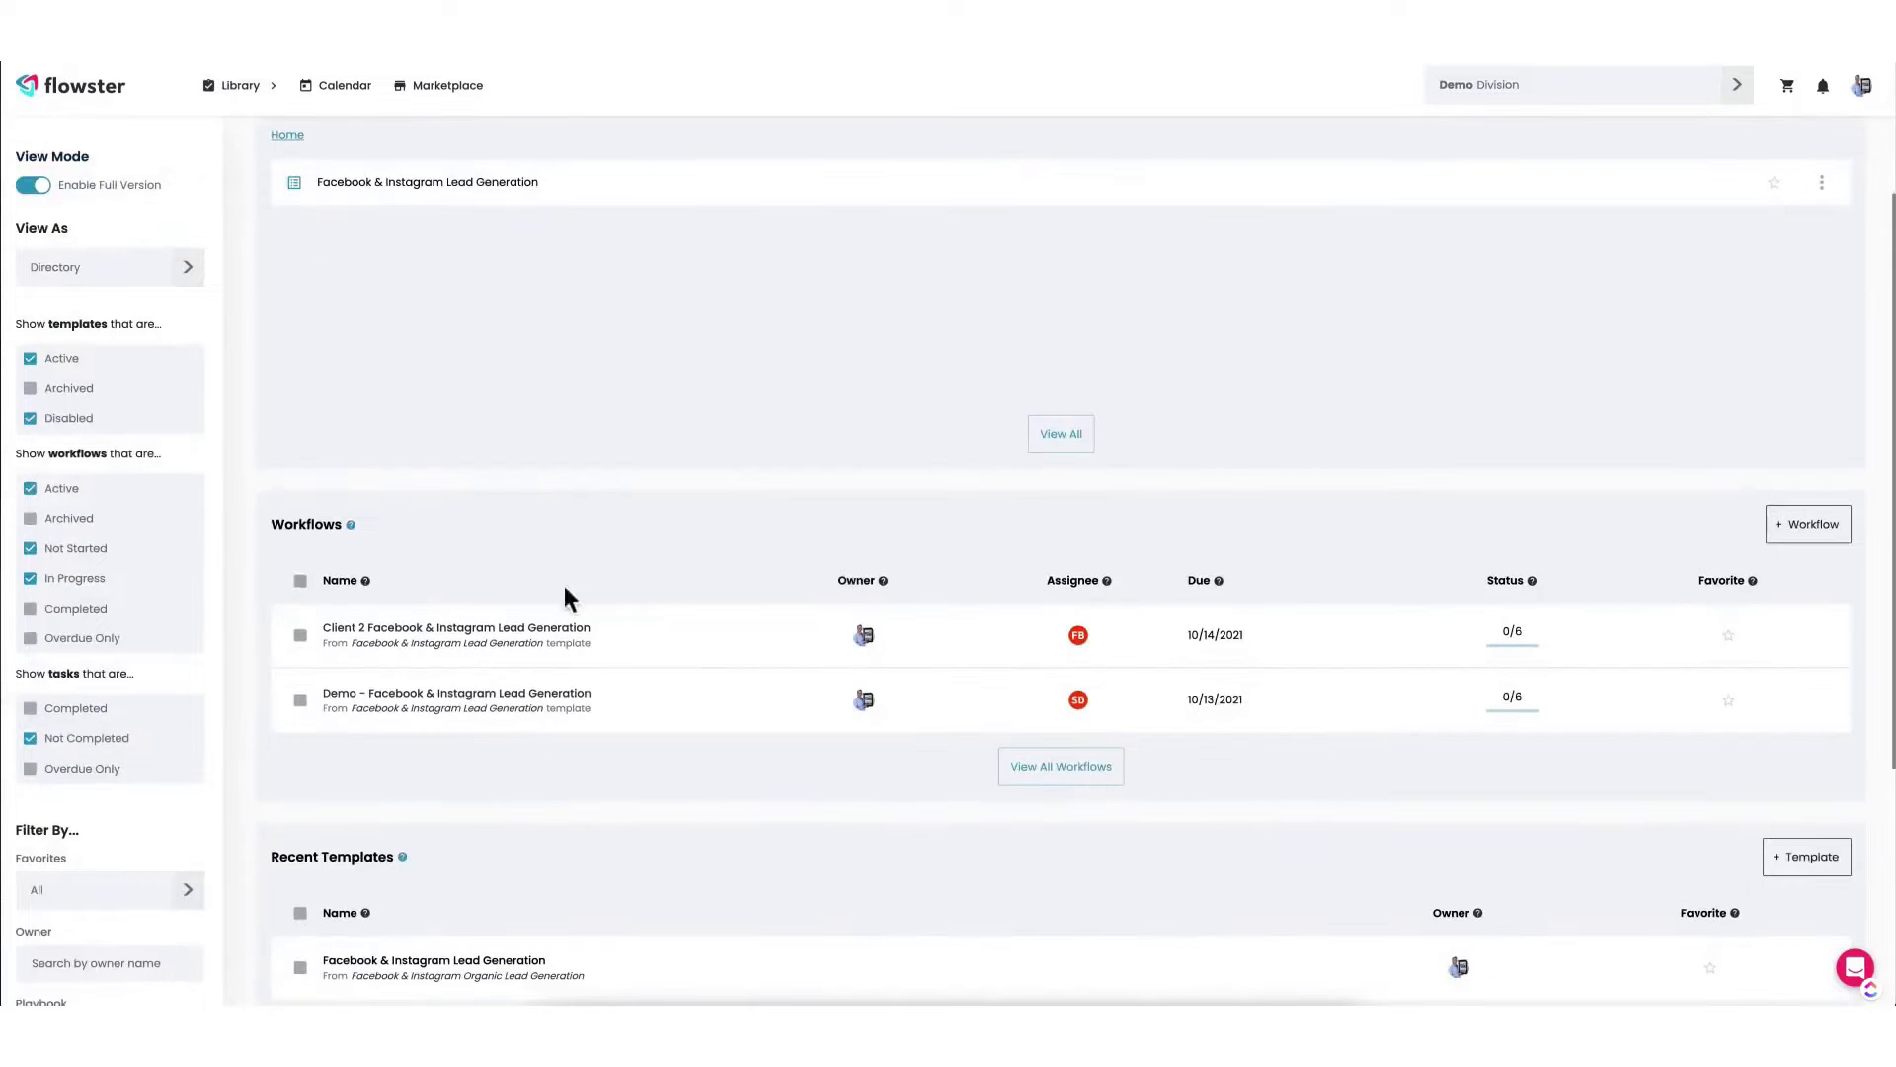
Update the Client 2 Facebook & Instagram Lead Generation workflow with the template's changes
left_click(509, 632)
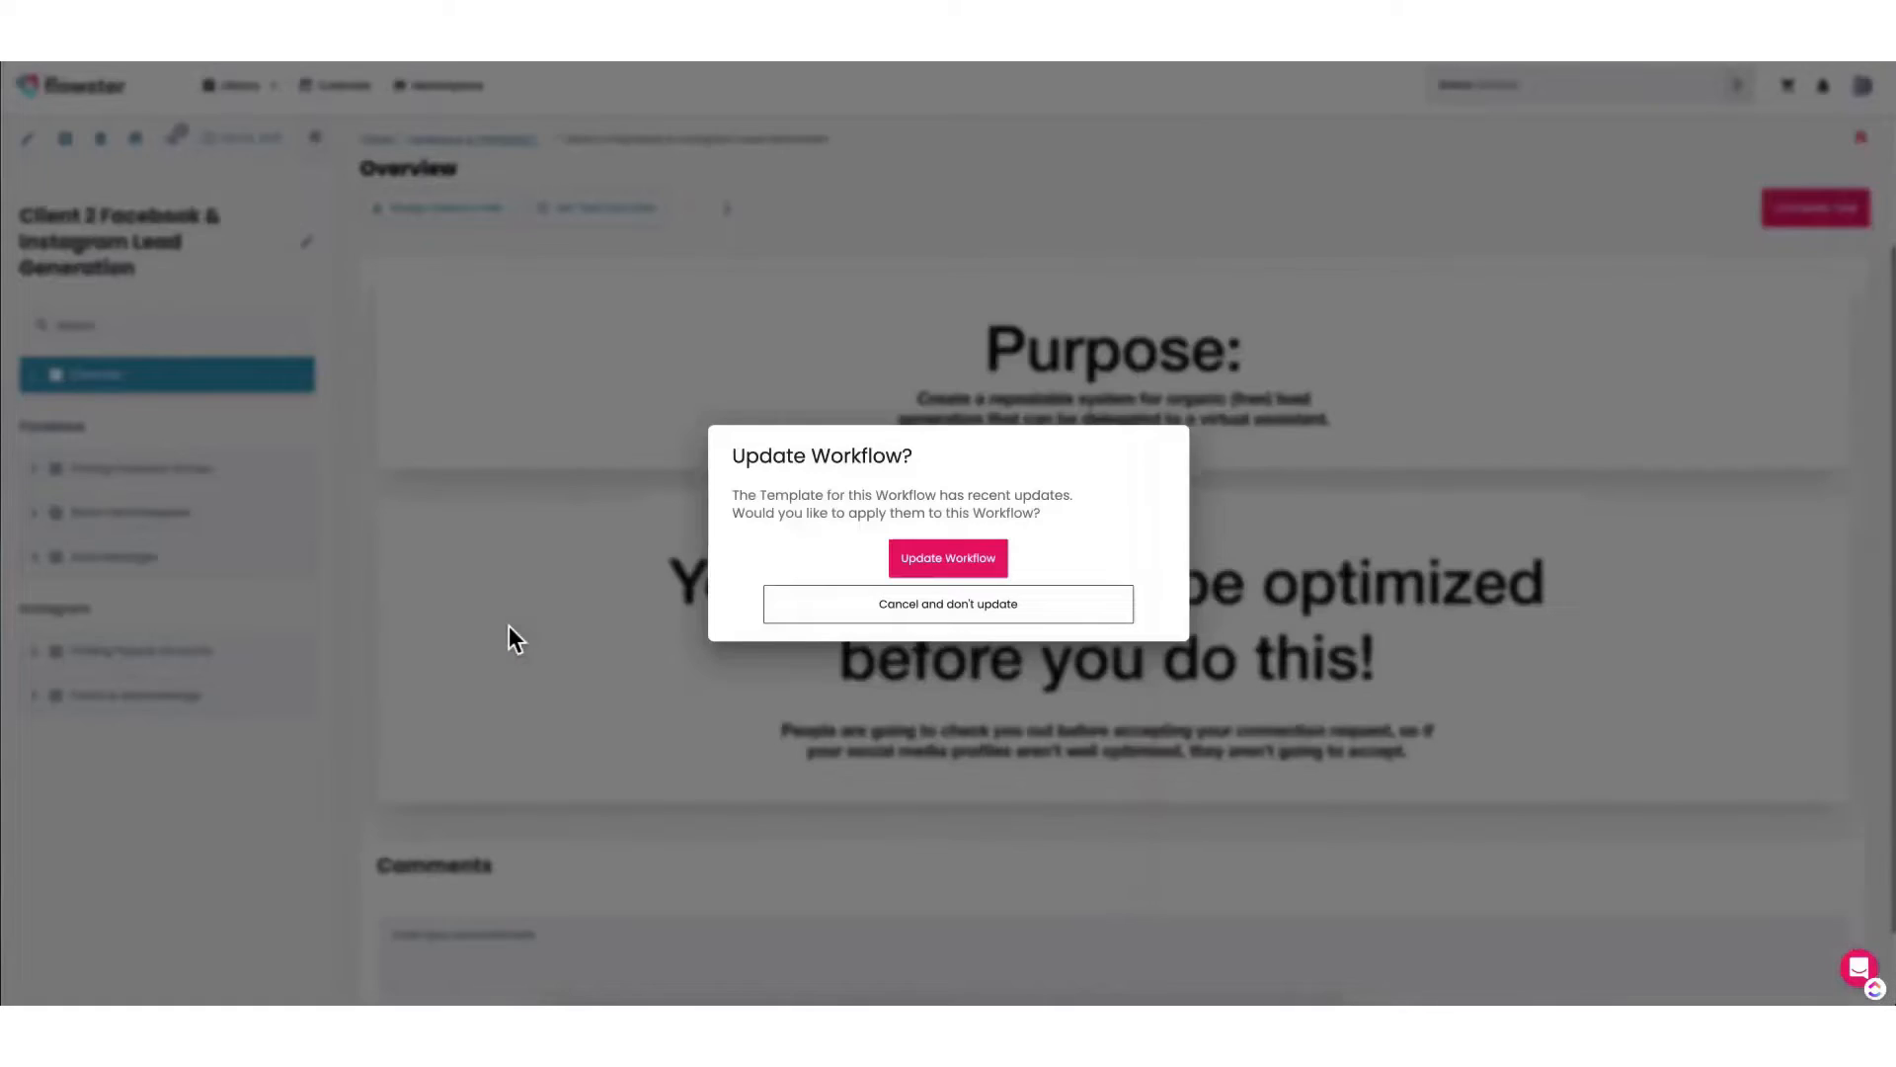
left_click(948, 561)
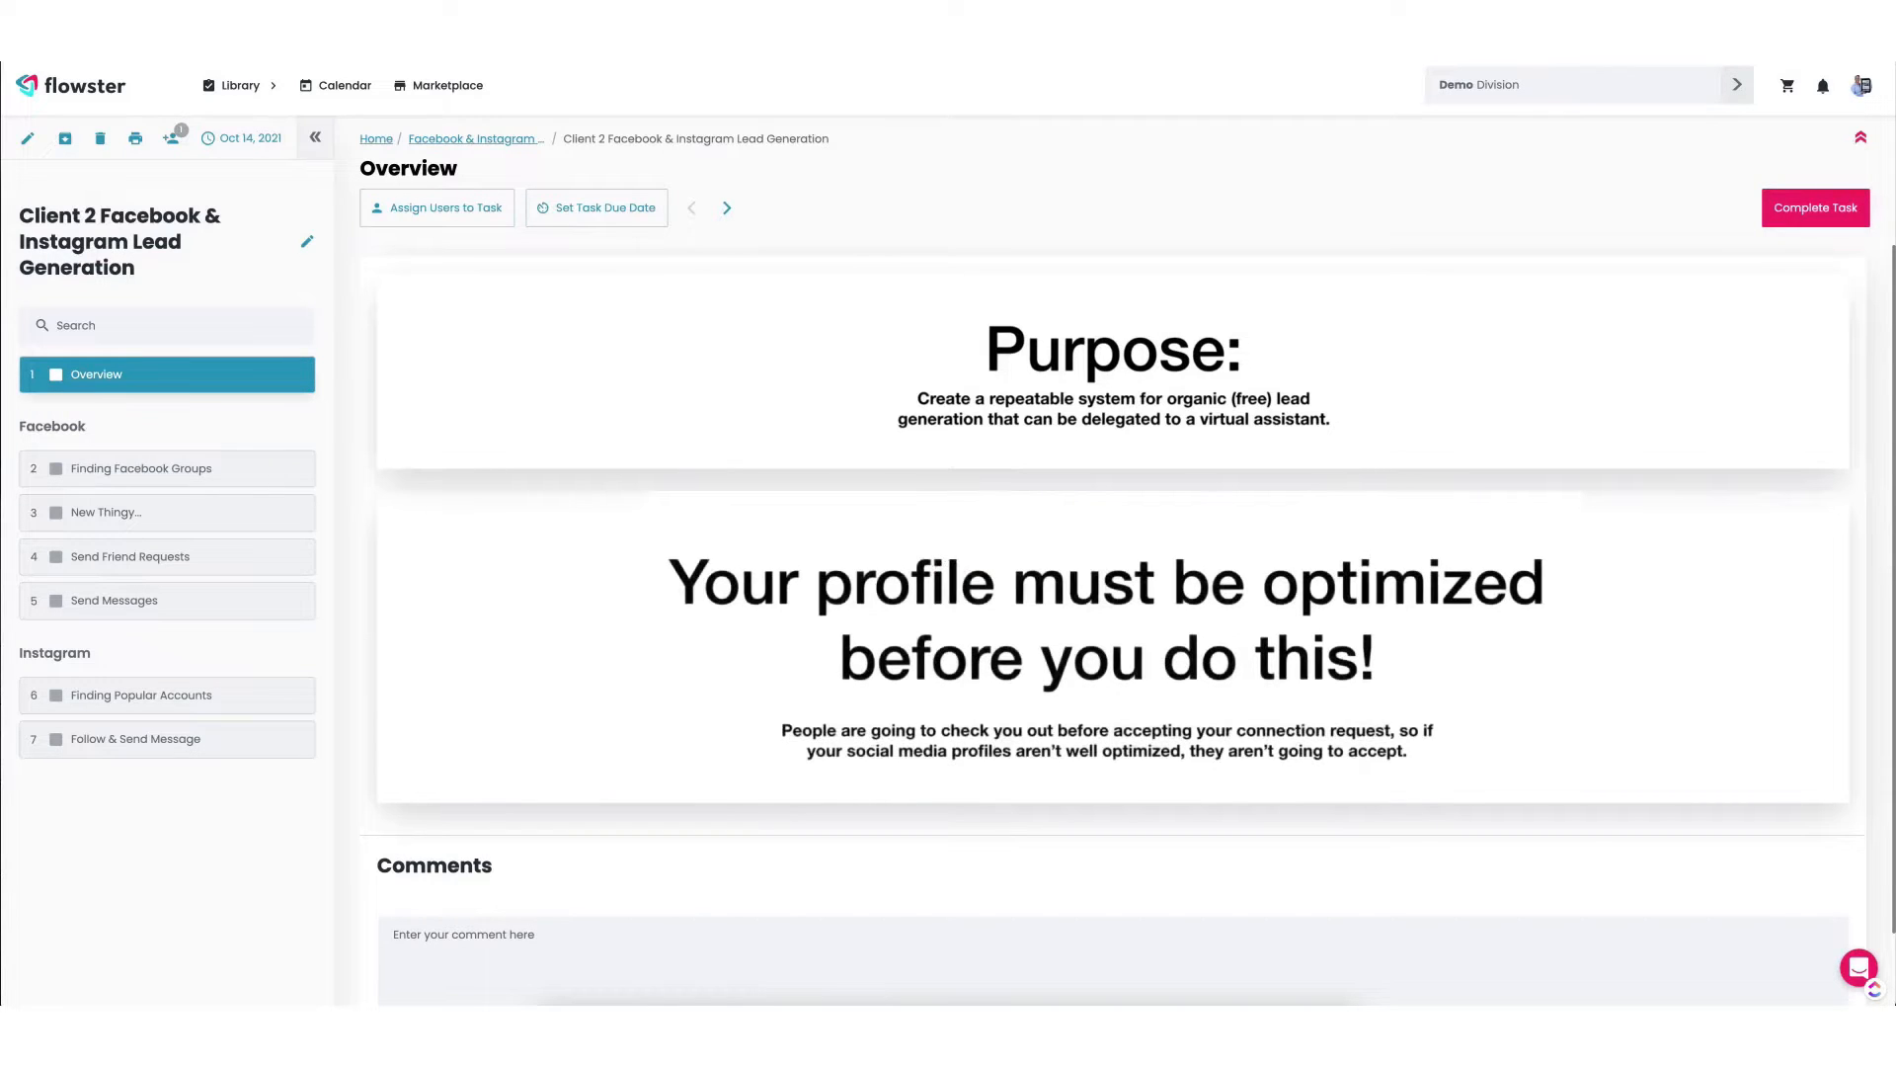
left_click(172, 139)
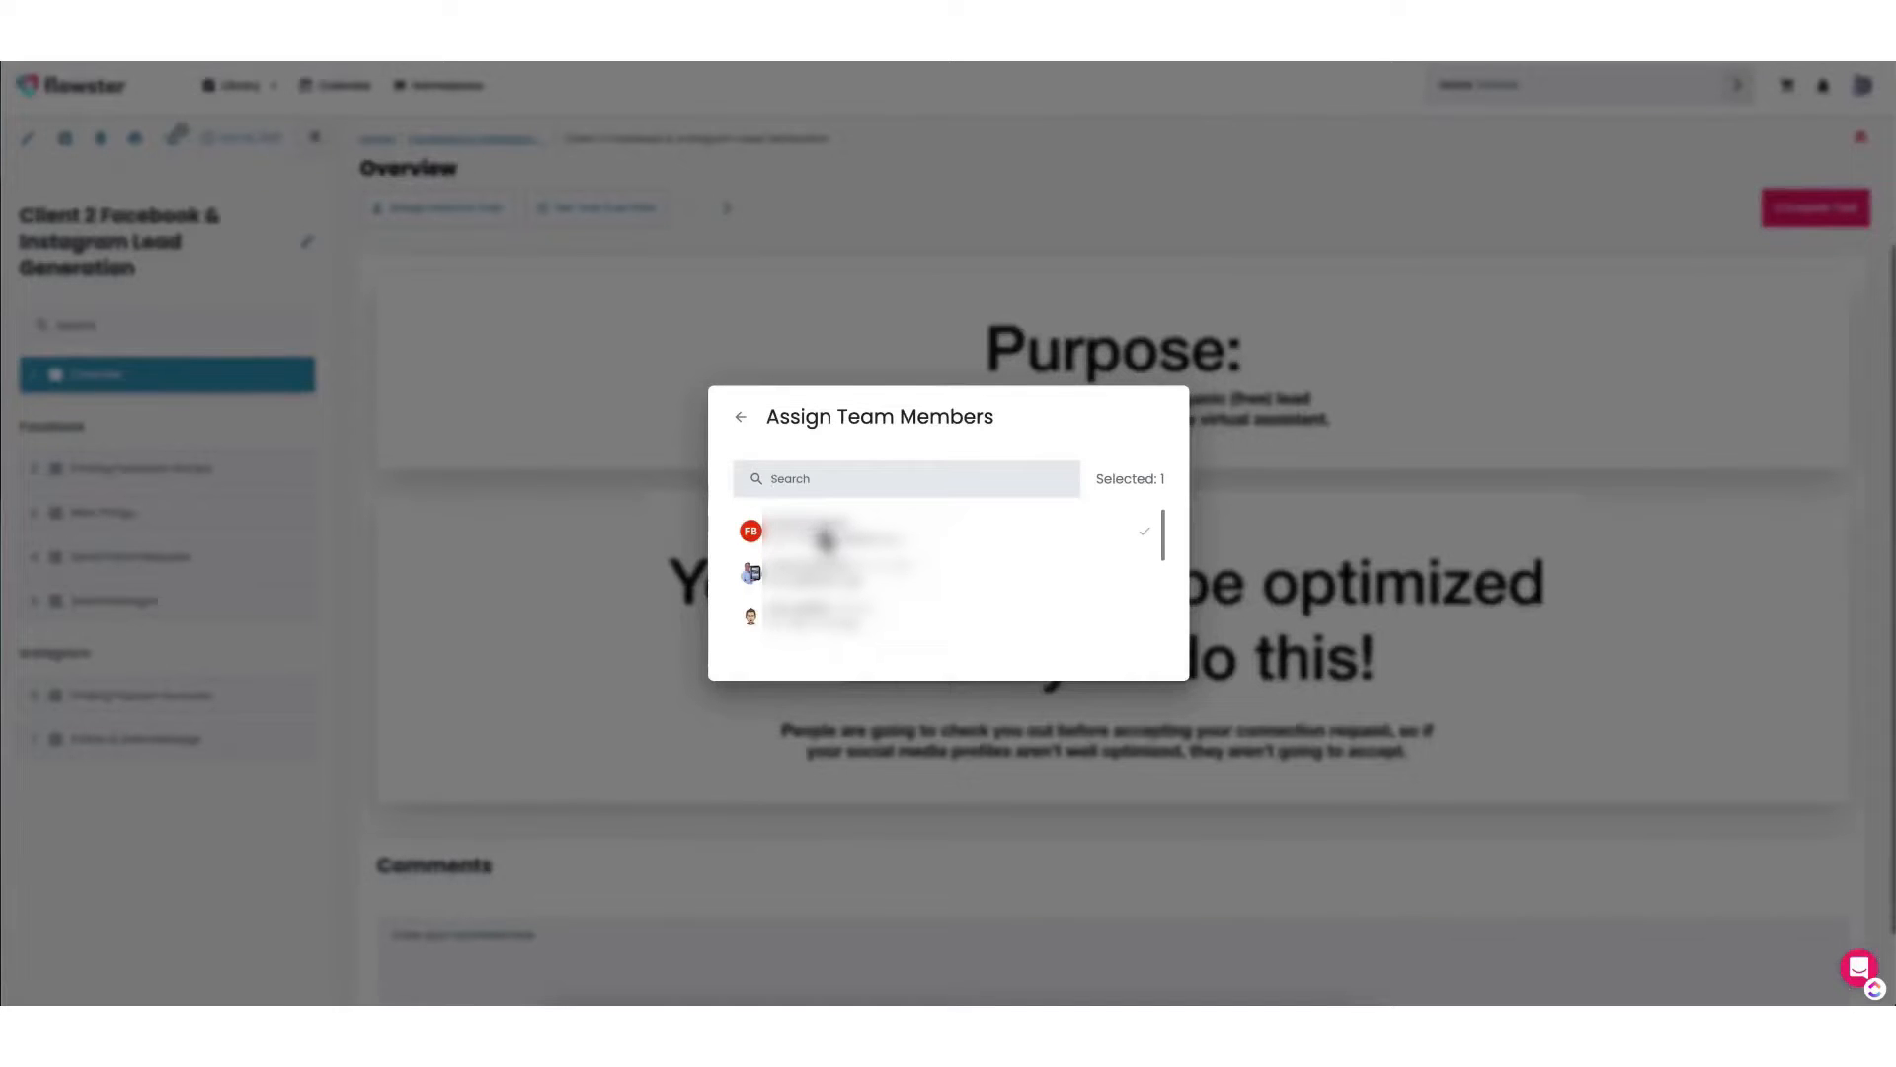
key("Escape")
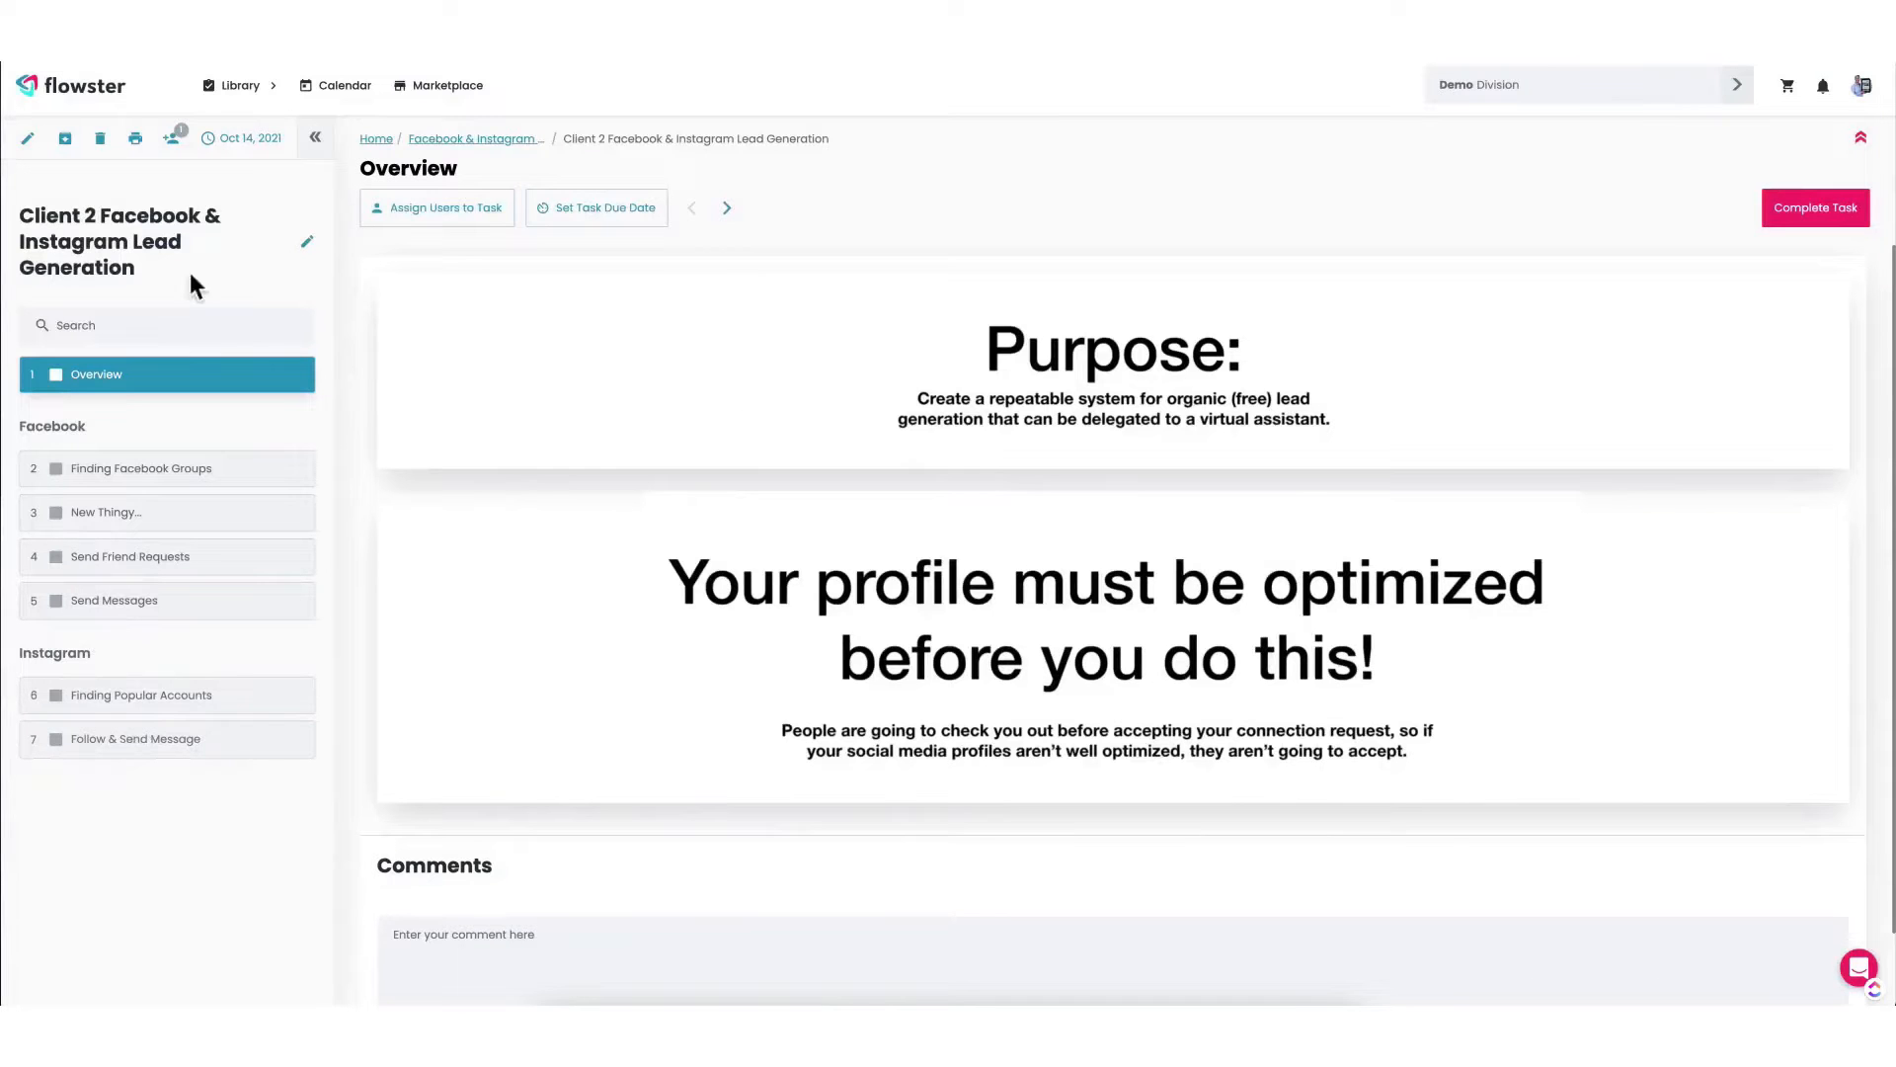
Begin assigning team members to the Finding Facebook Groups step
left_click(145, 474)
left_click(446, 207)
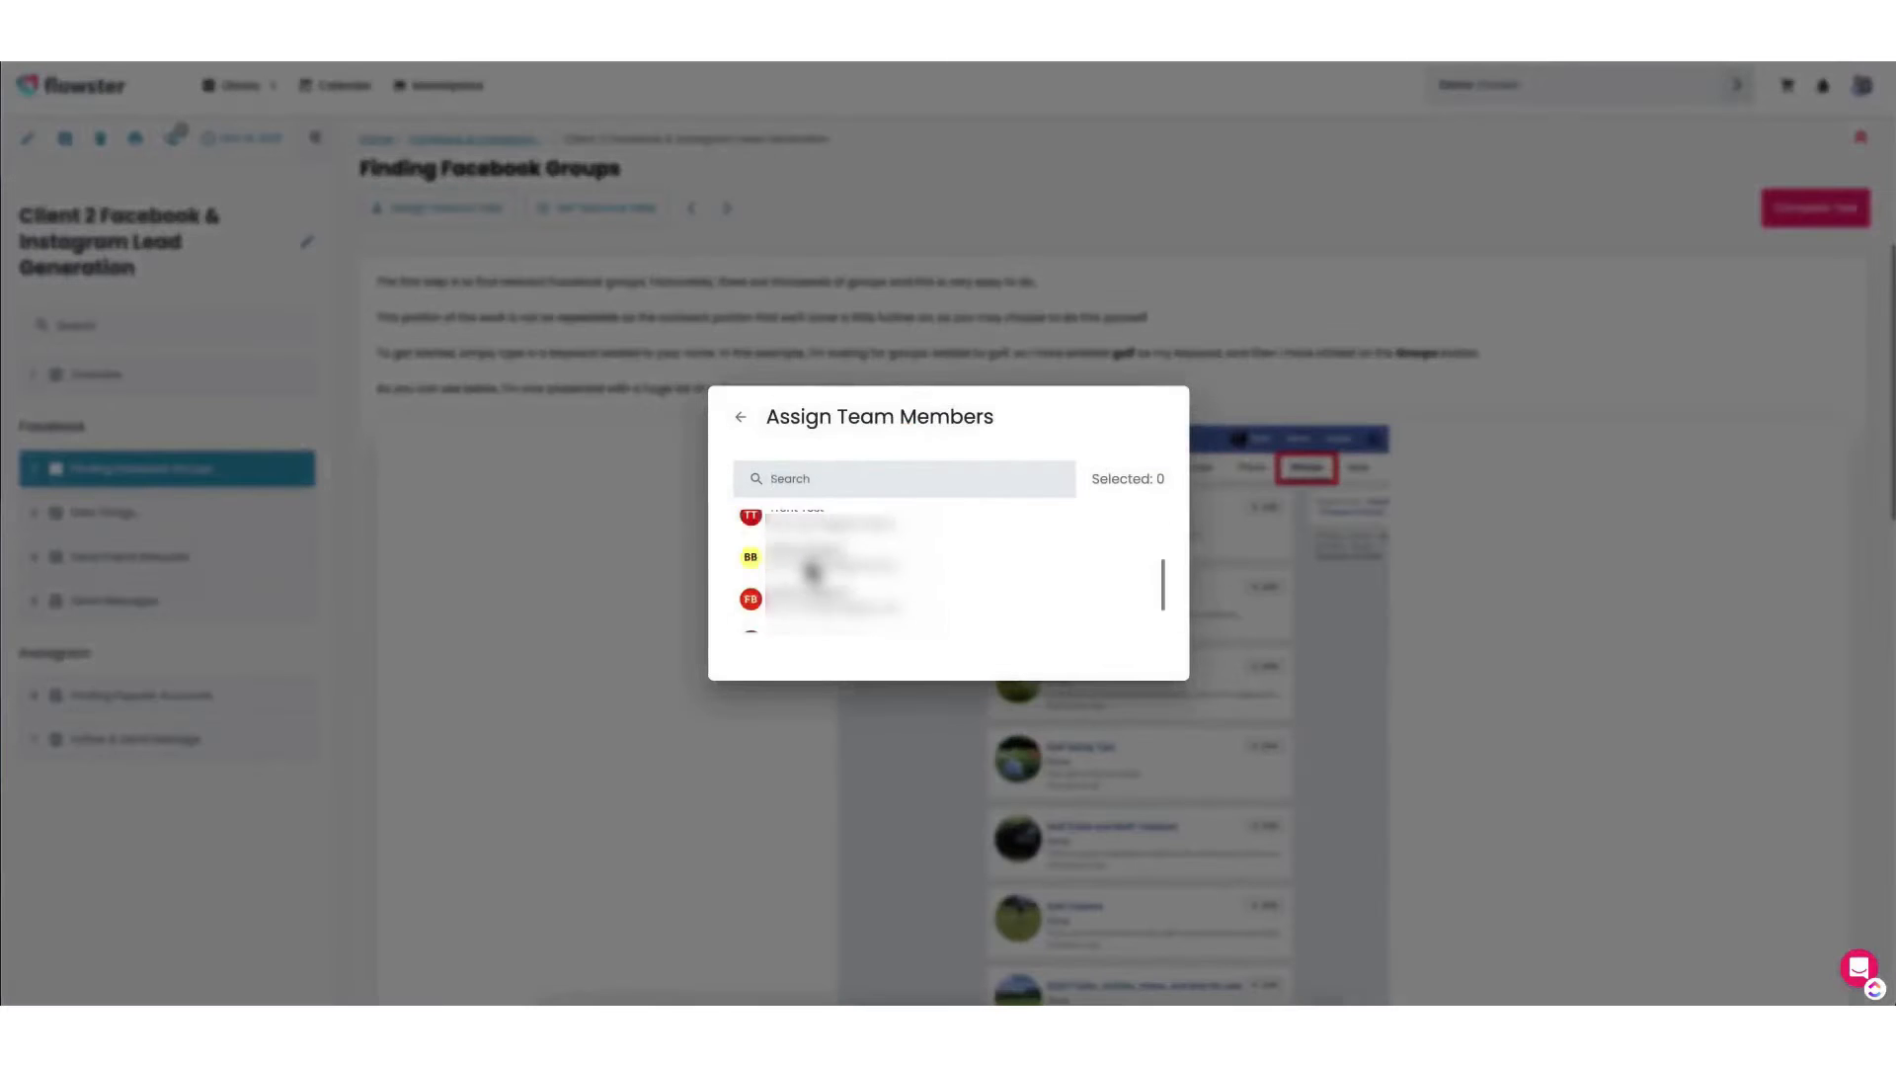
Confirm the assignee and set Finding Facebook Groups due Oct 11, 2021, 9:00 AM
key("Escape")
left_click(582, 207)
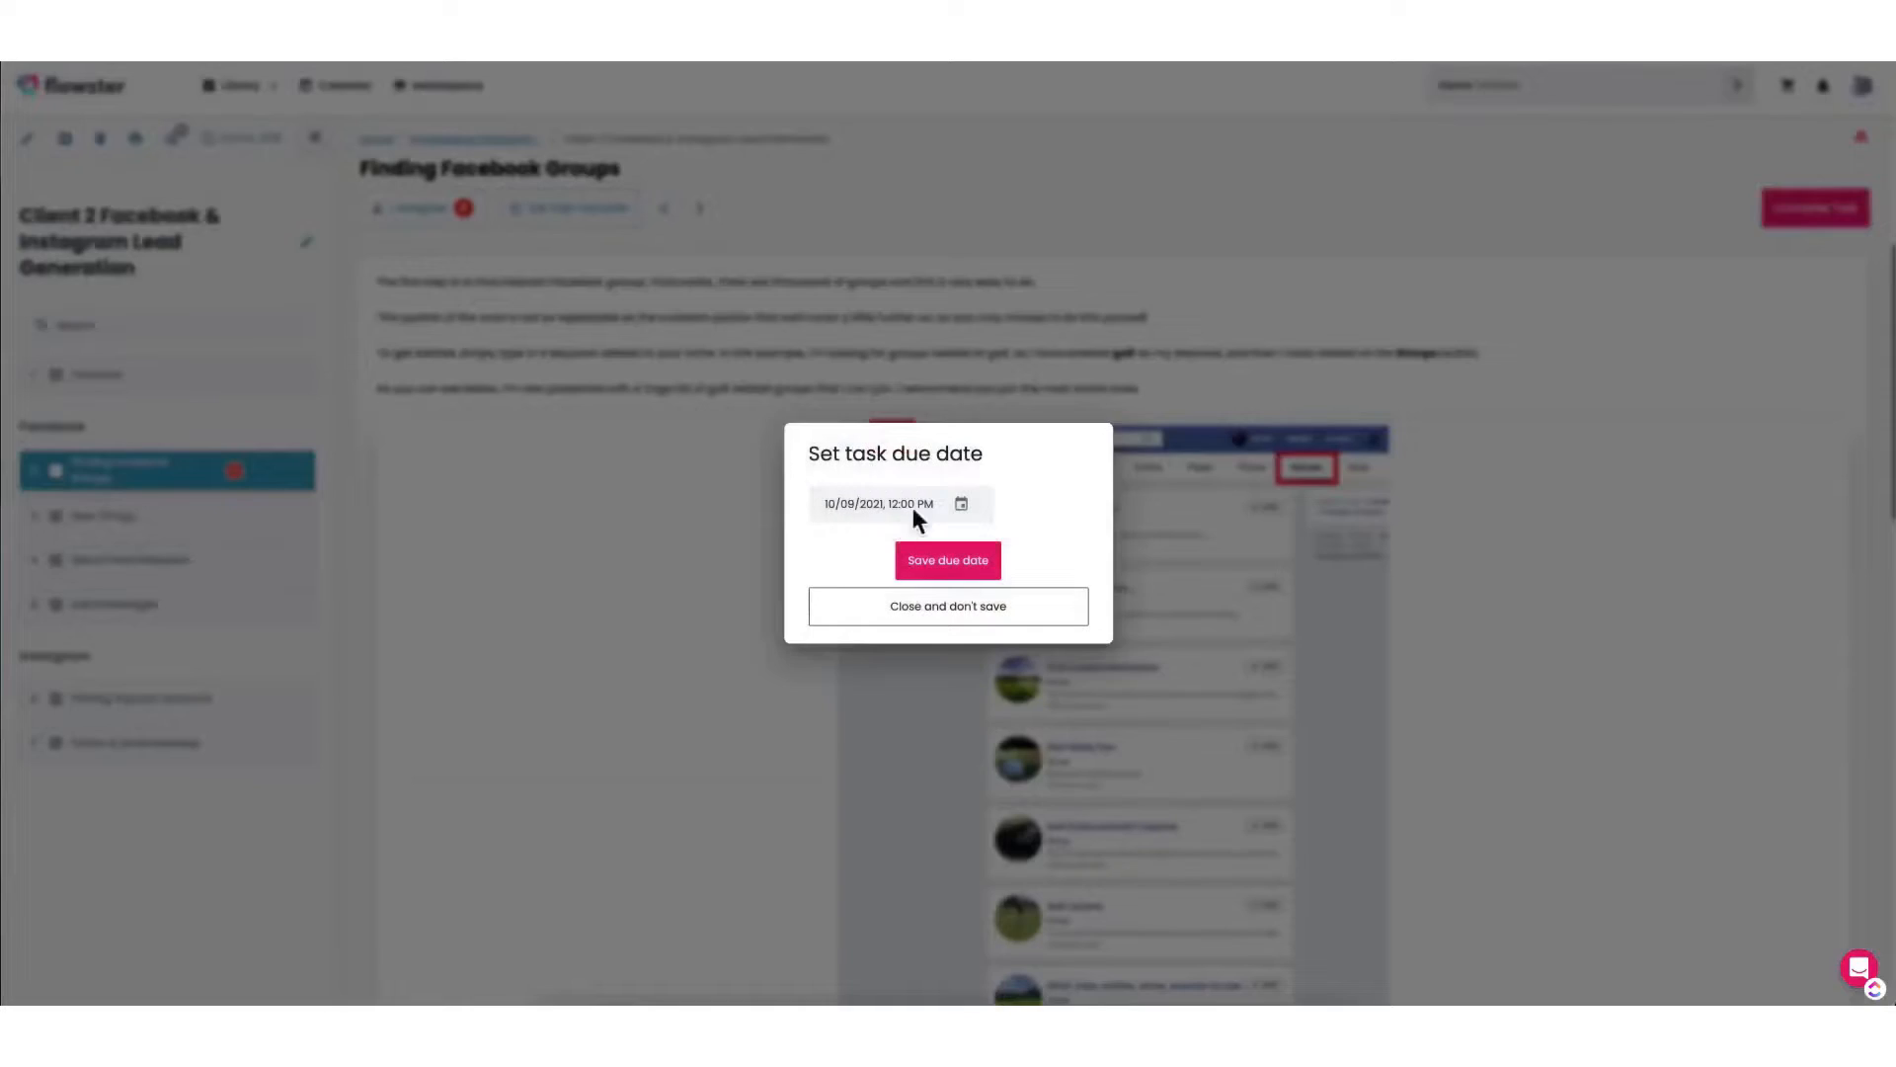
left_click(962, 505)
left_click(820, 752)
left_click(798, 745)
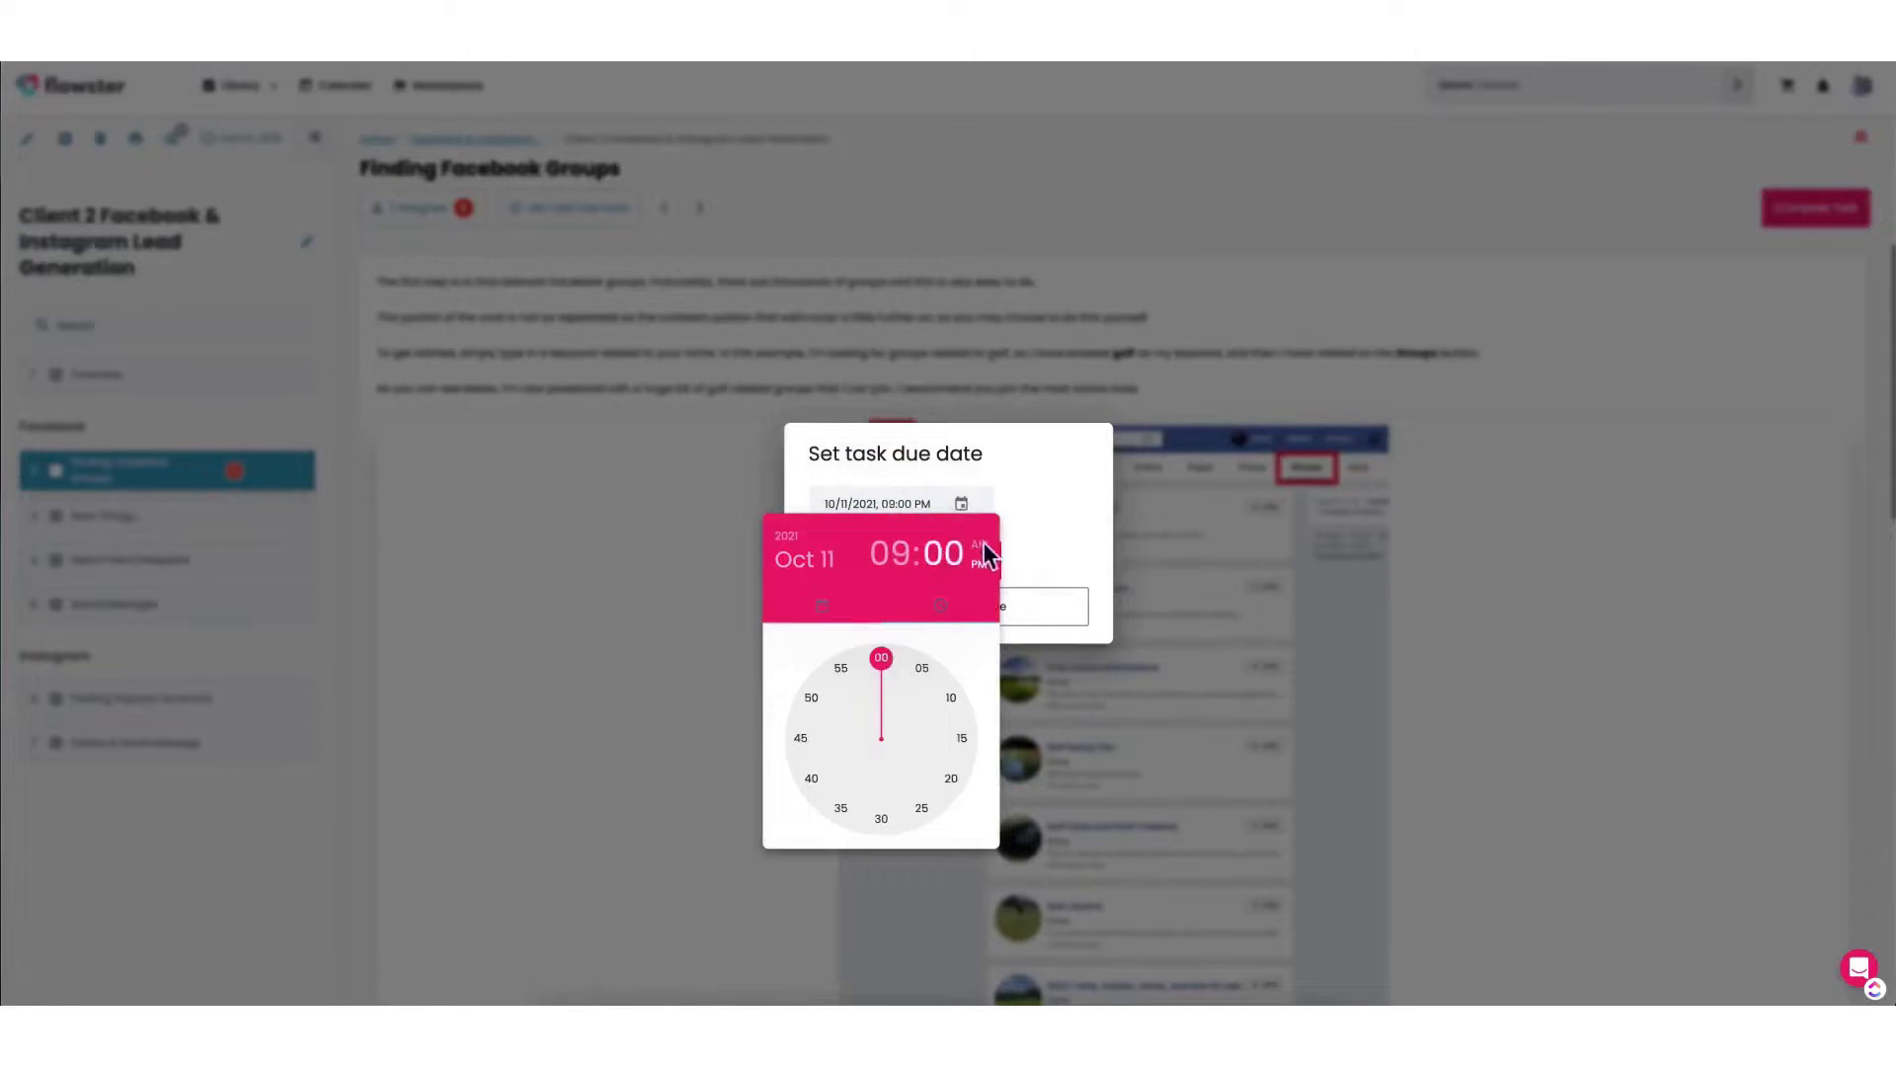
left_click(977, 545)
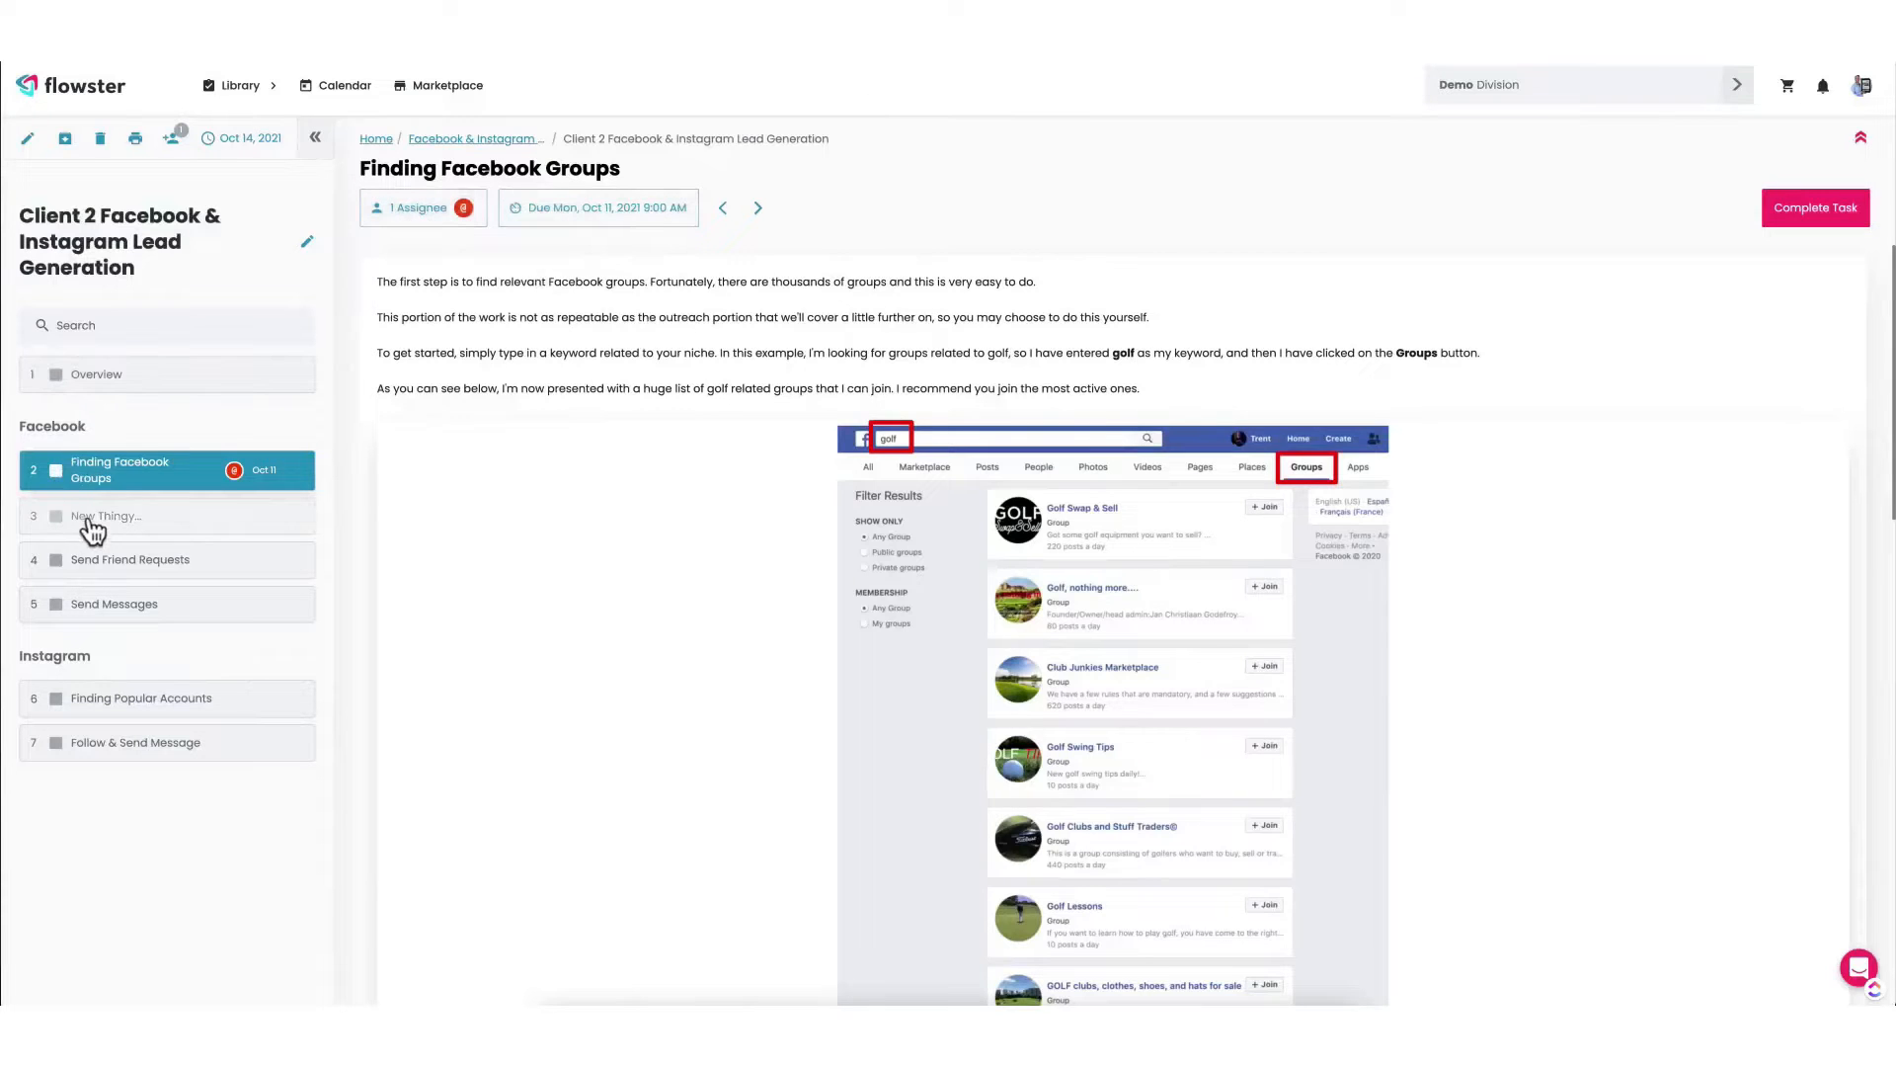
left_click(94, 522)
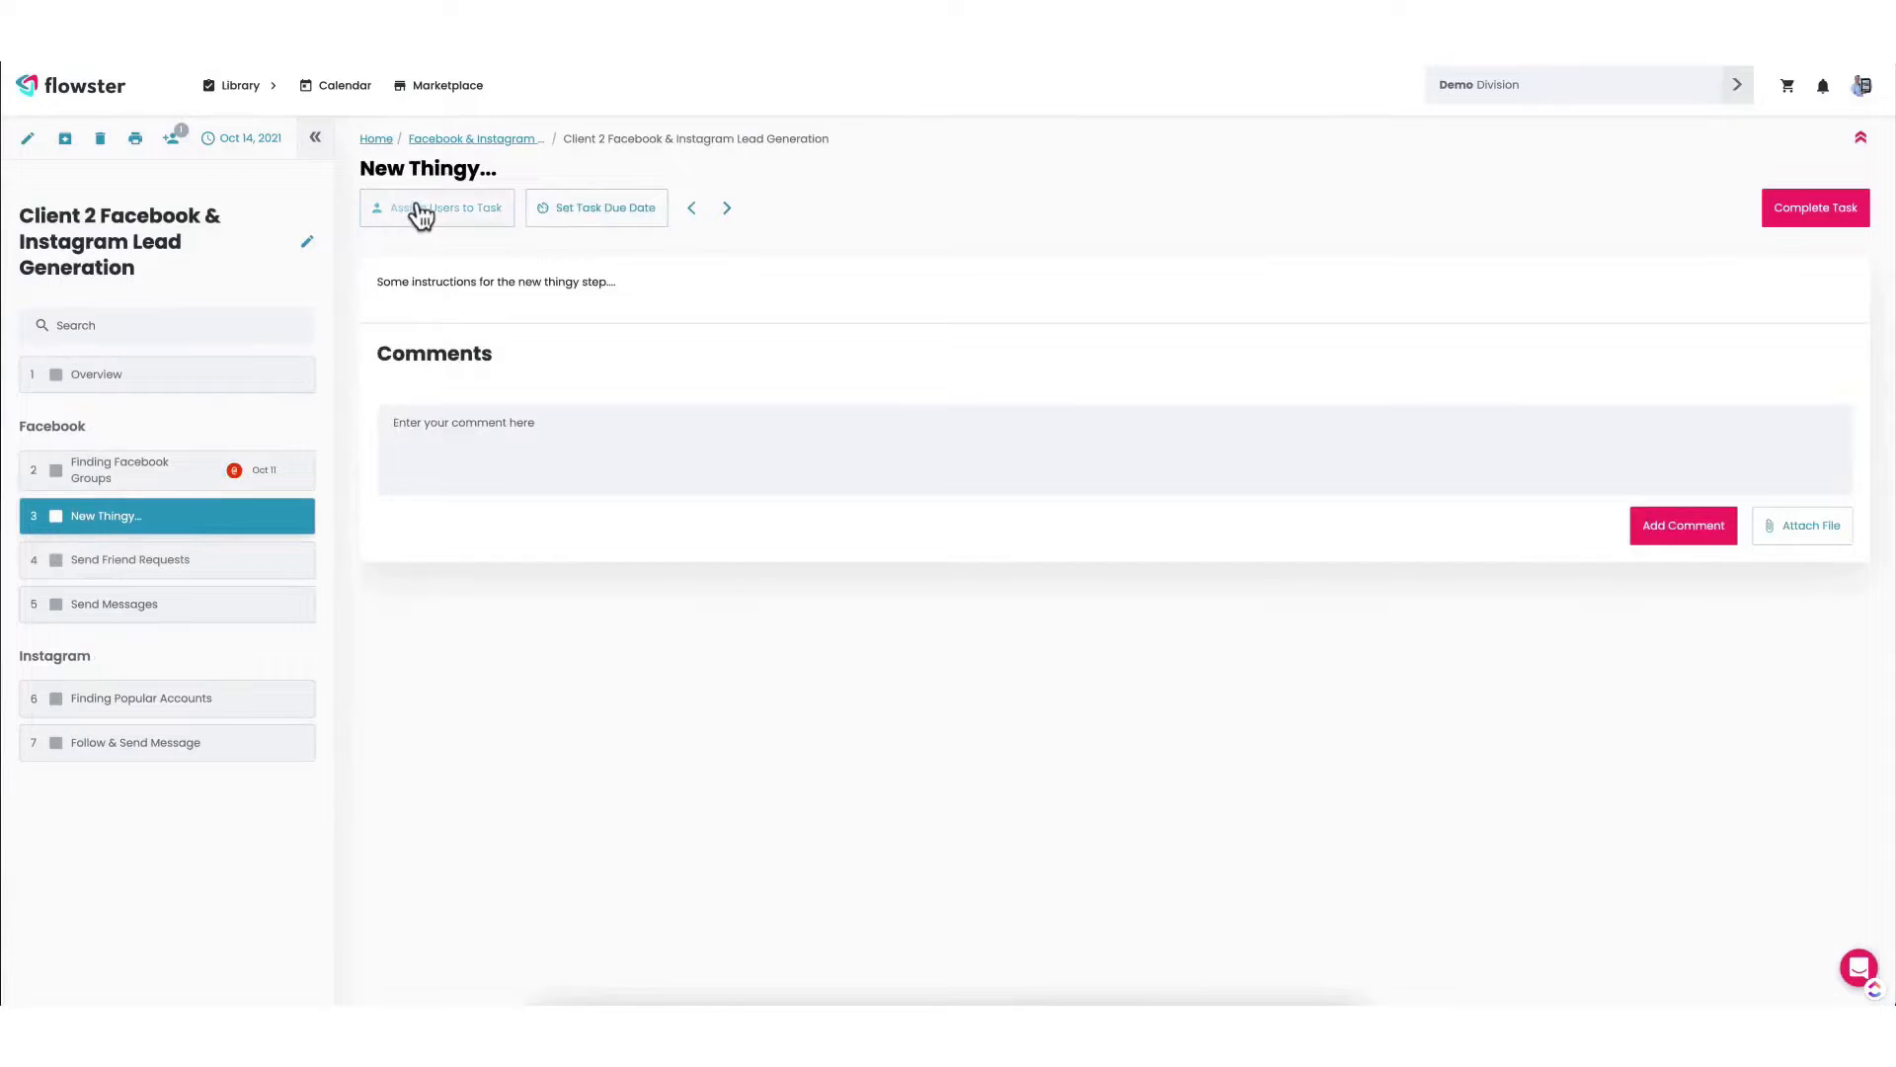
Assign two team members to the New Thingy... step and return to Finding Facebook Groups
left_click(172, 135)
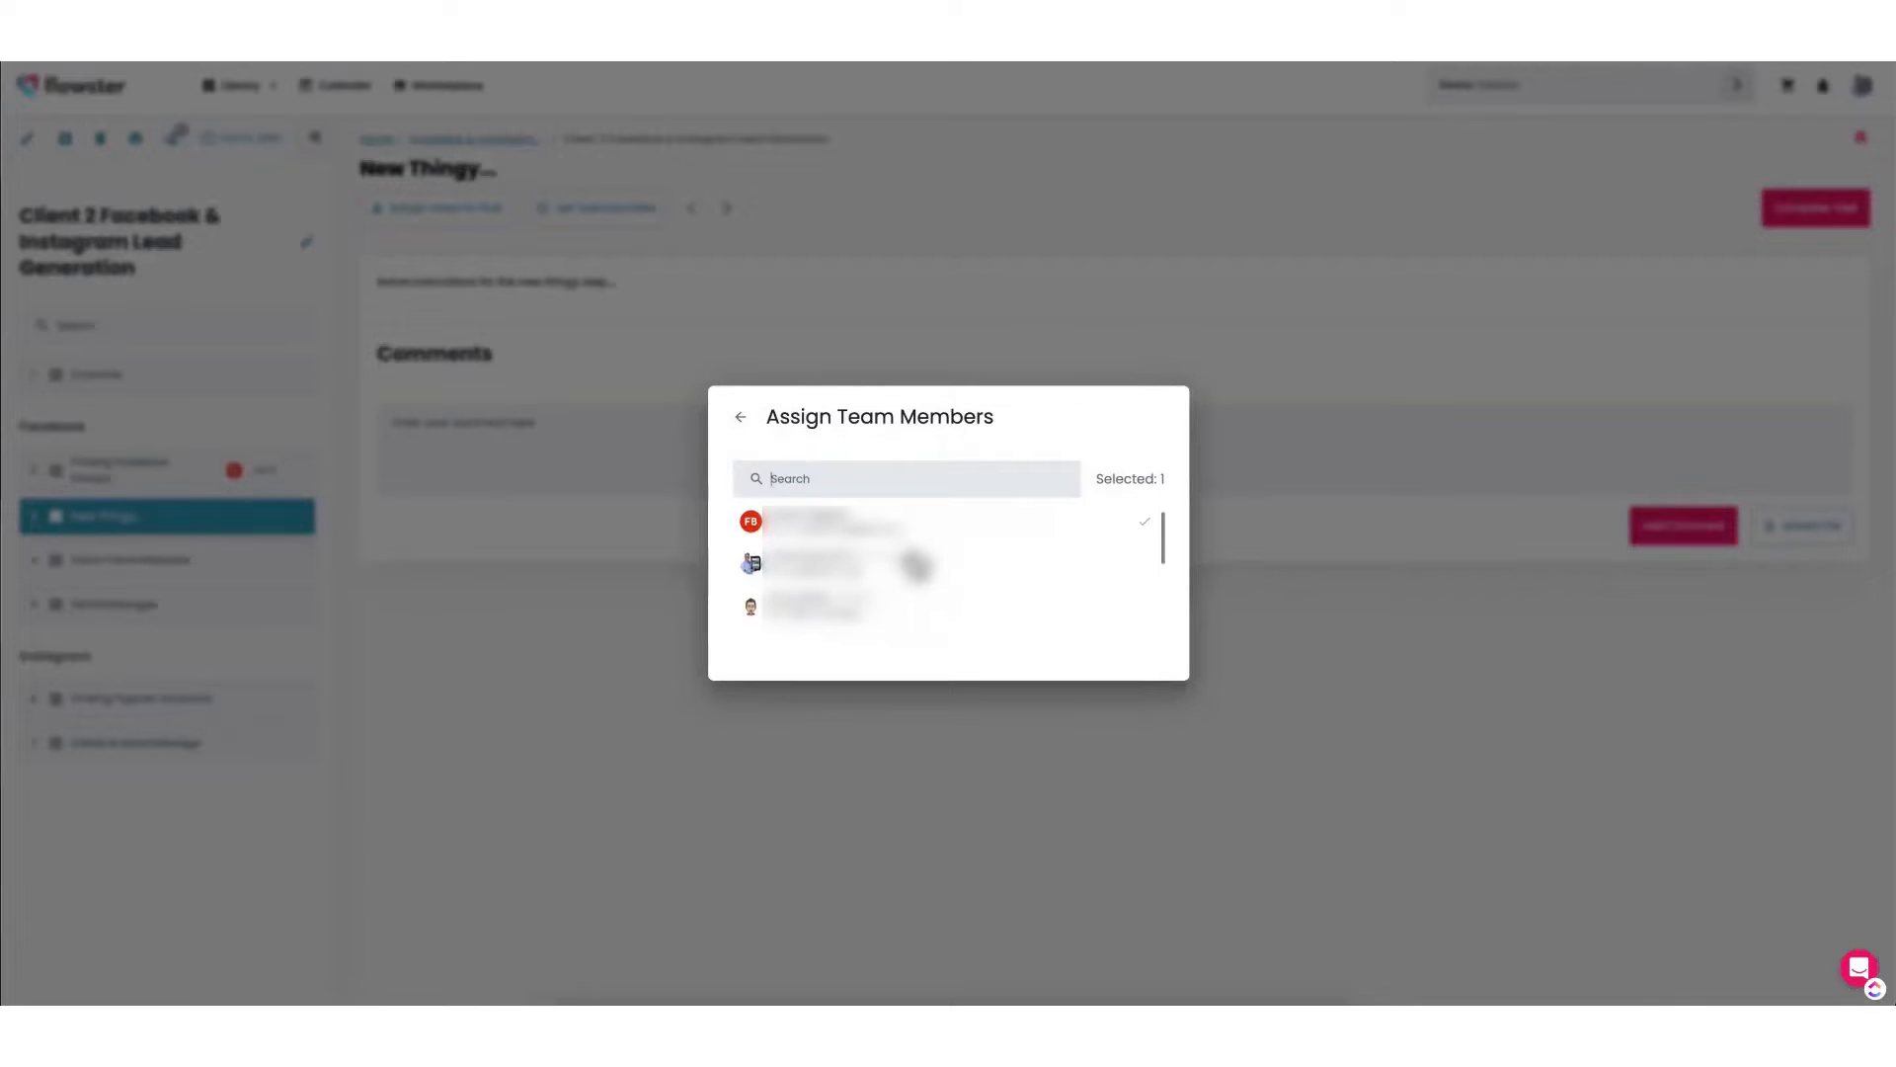
scroll(916, 564, "down", 3)
left_click(801, 546)
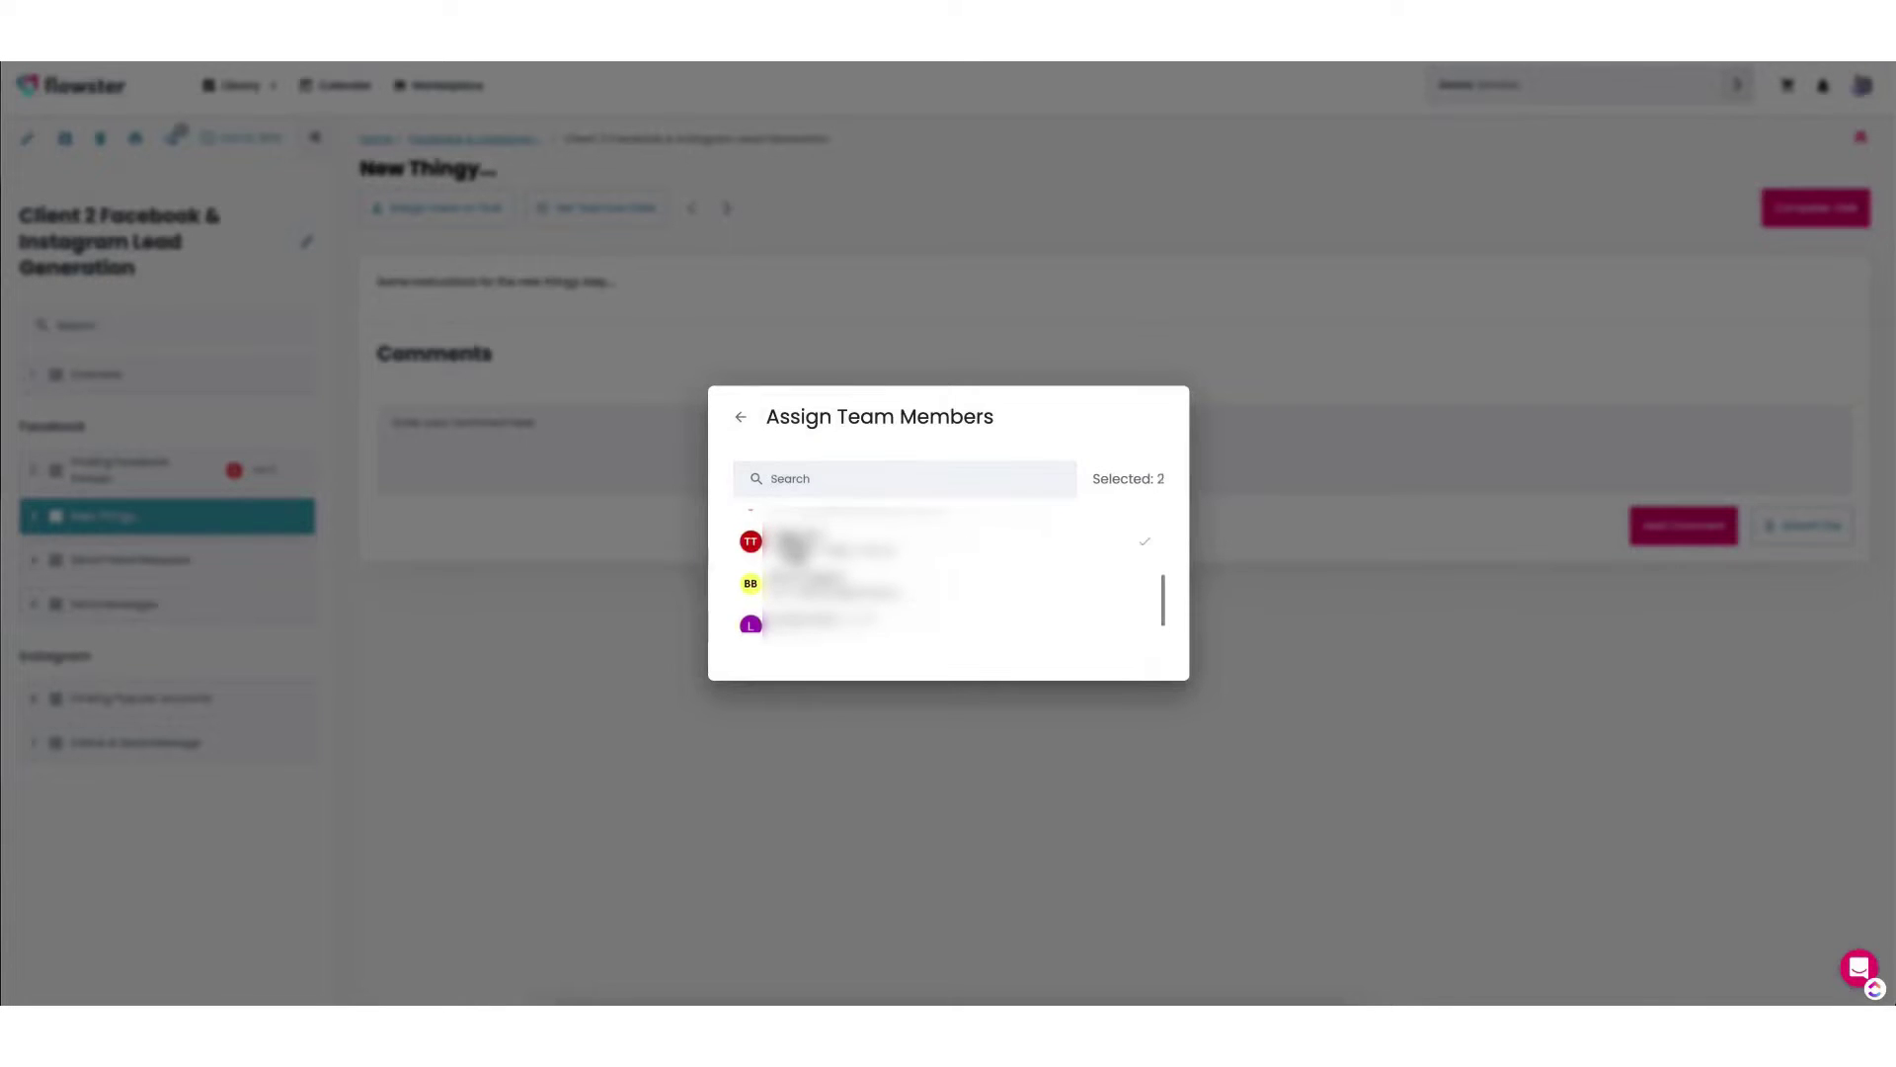
left_click(741, 416)
left_click(174, 136)
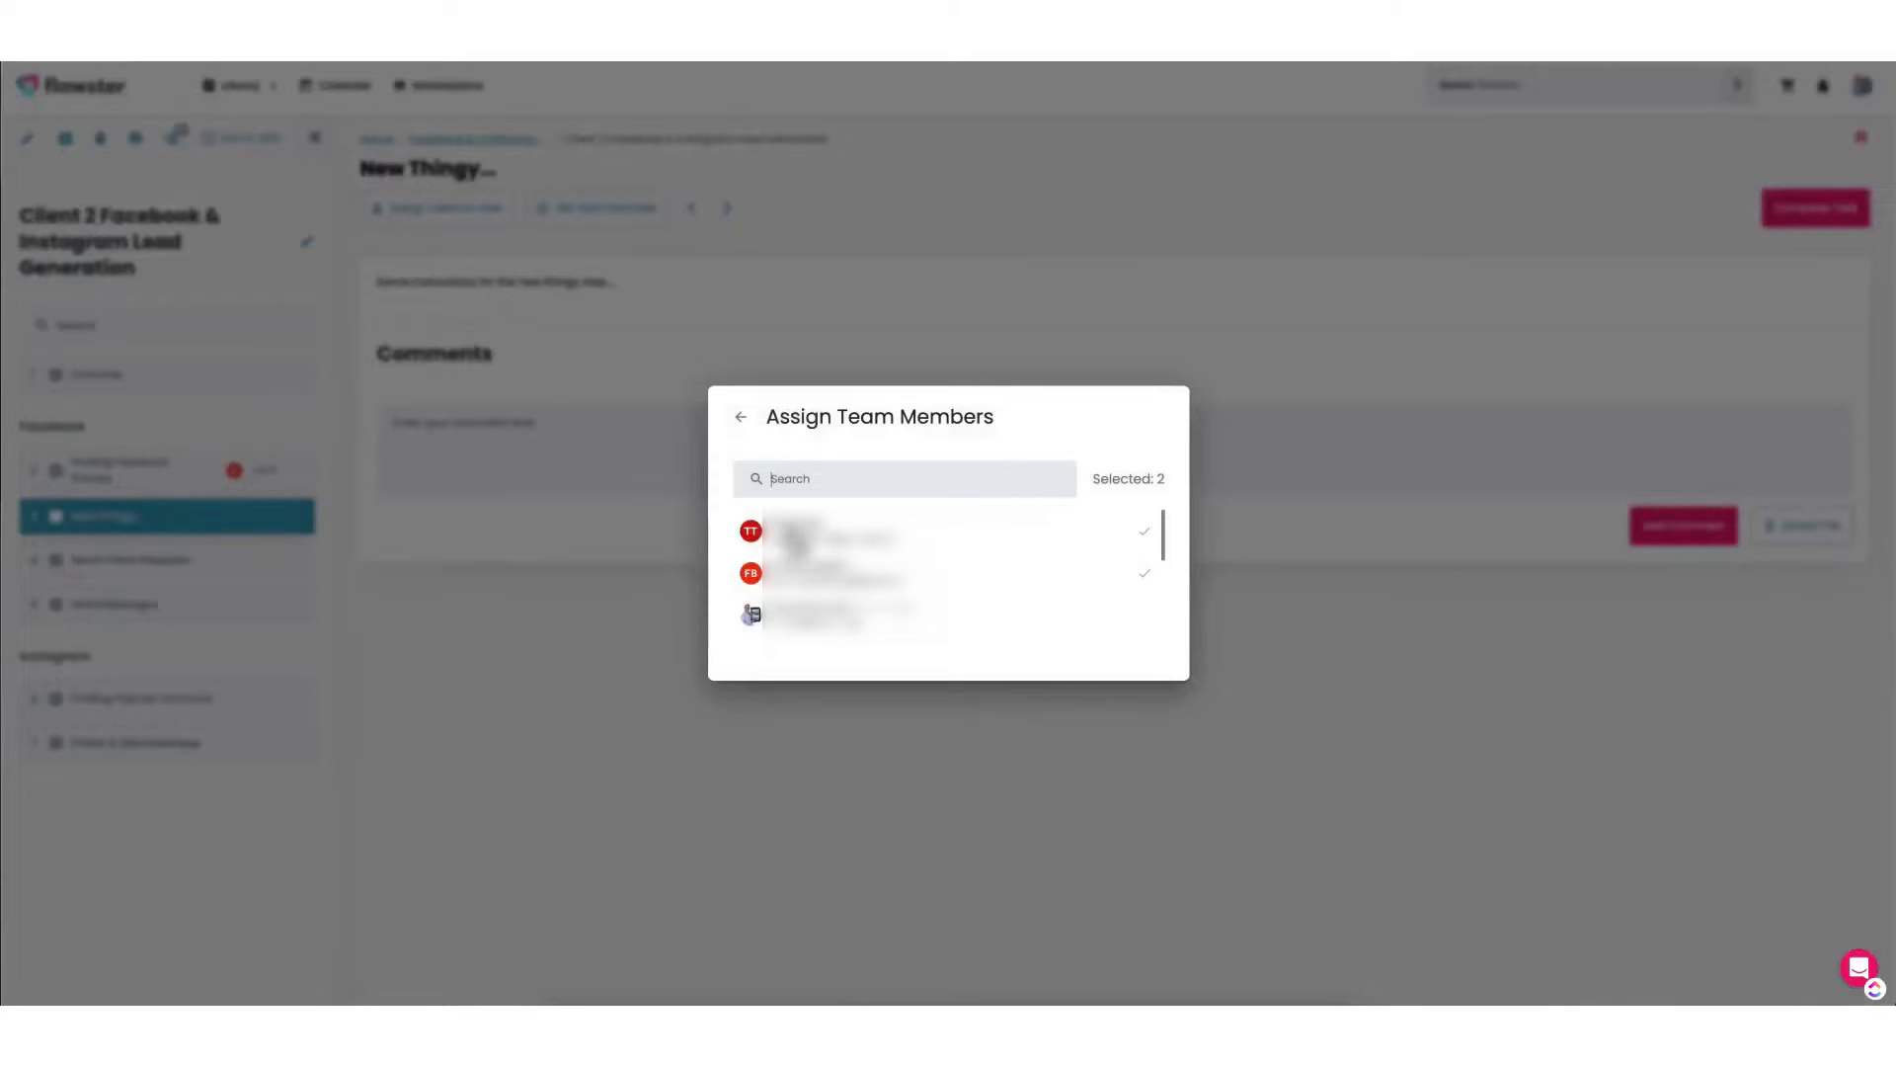
left_click(817, 290)
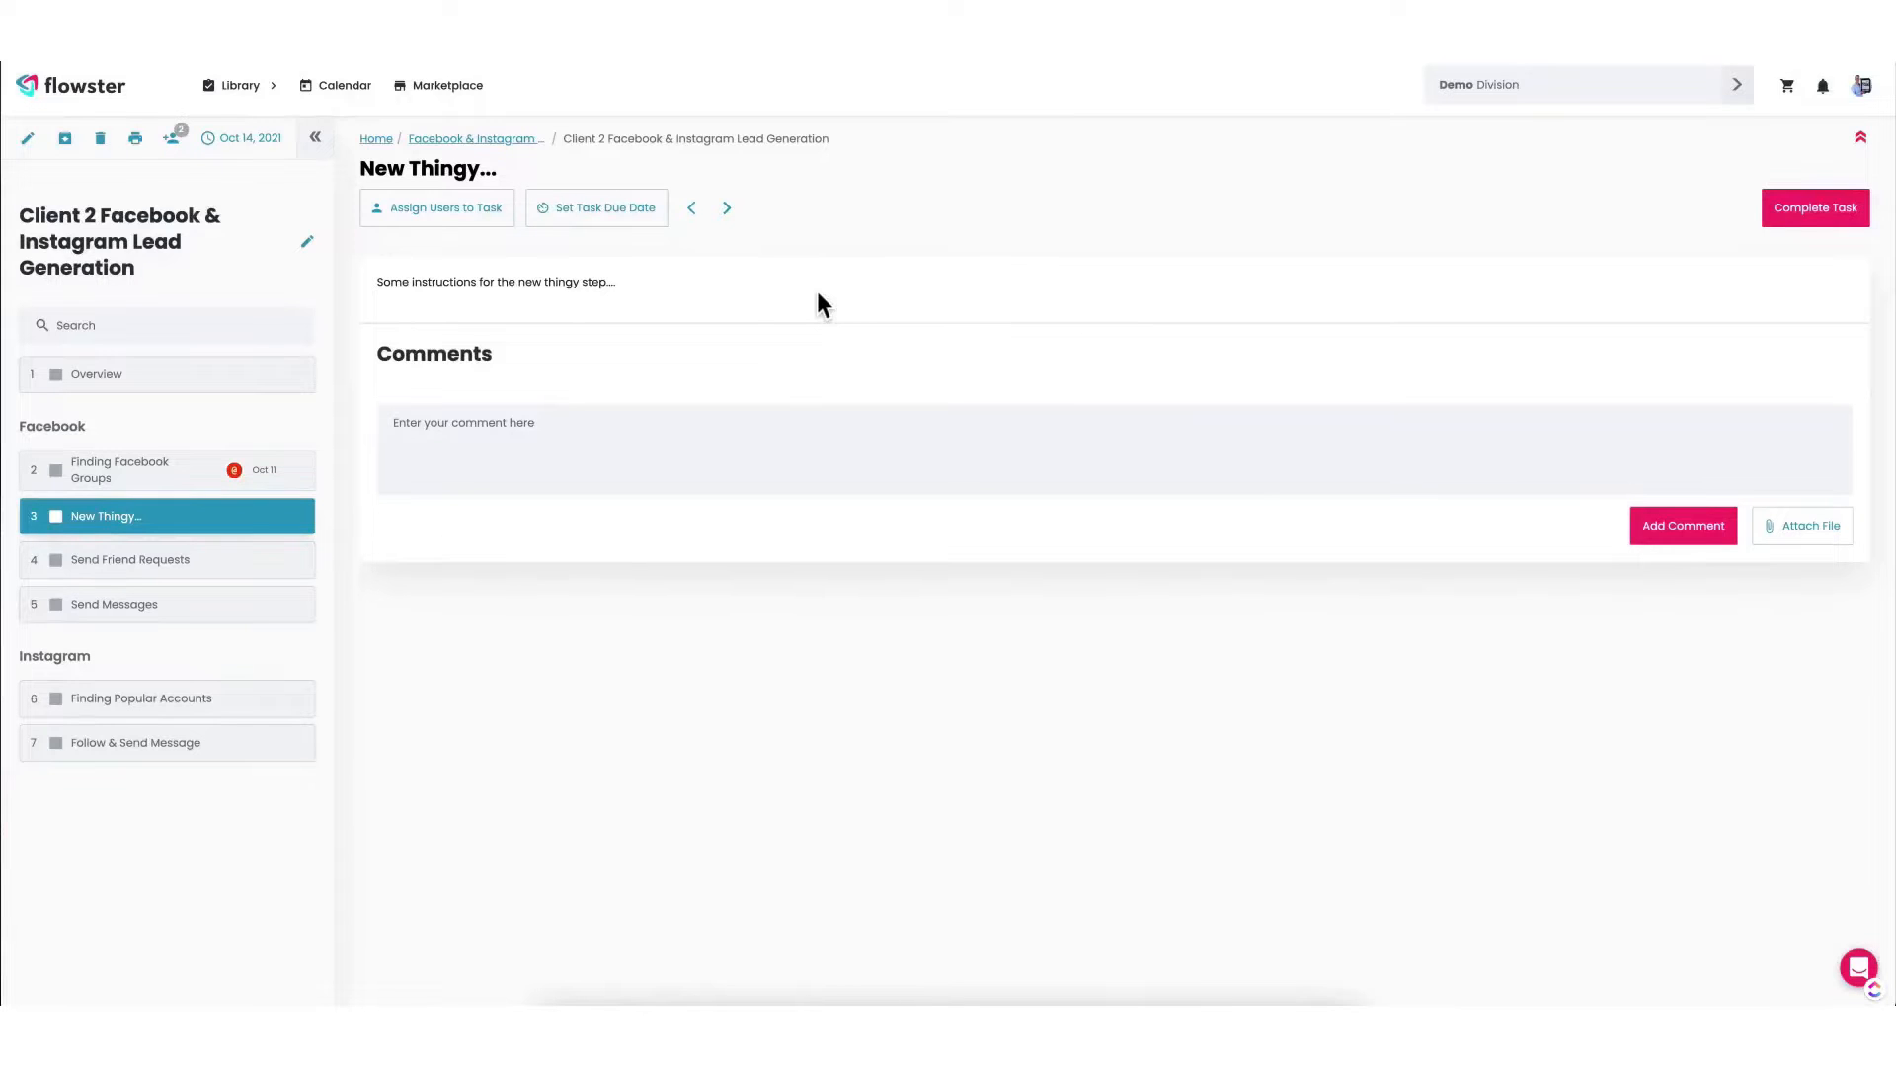
left_click(95, 473)
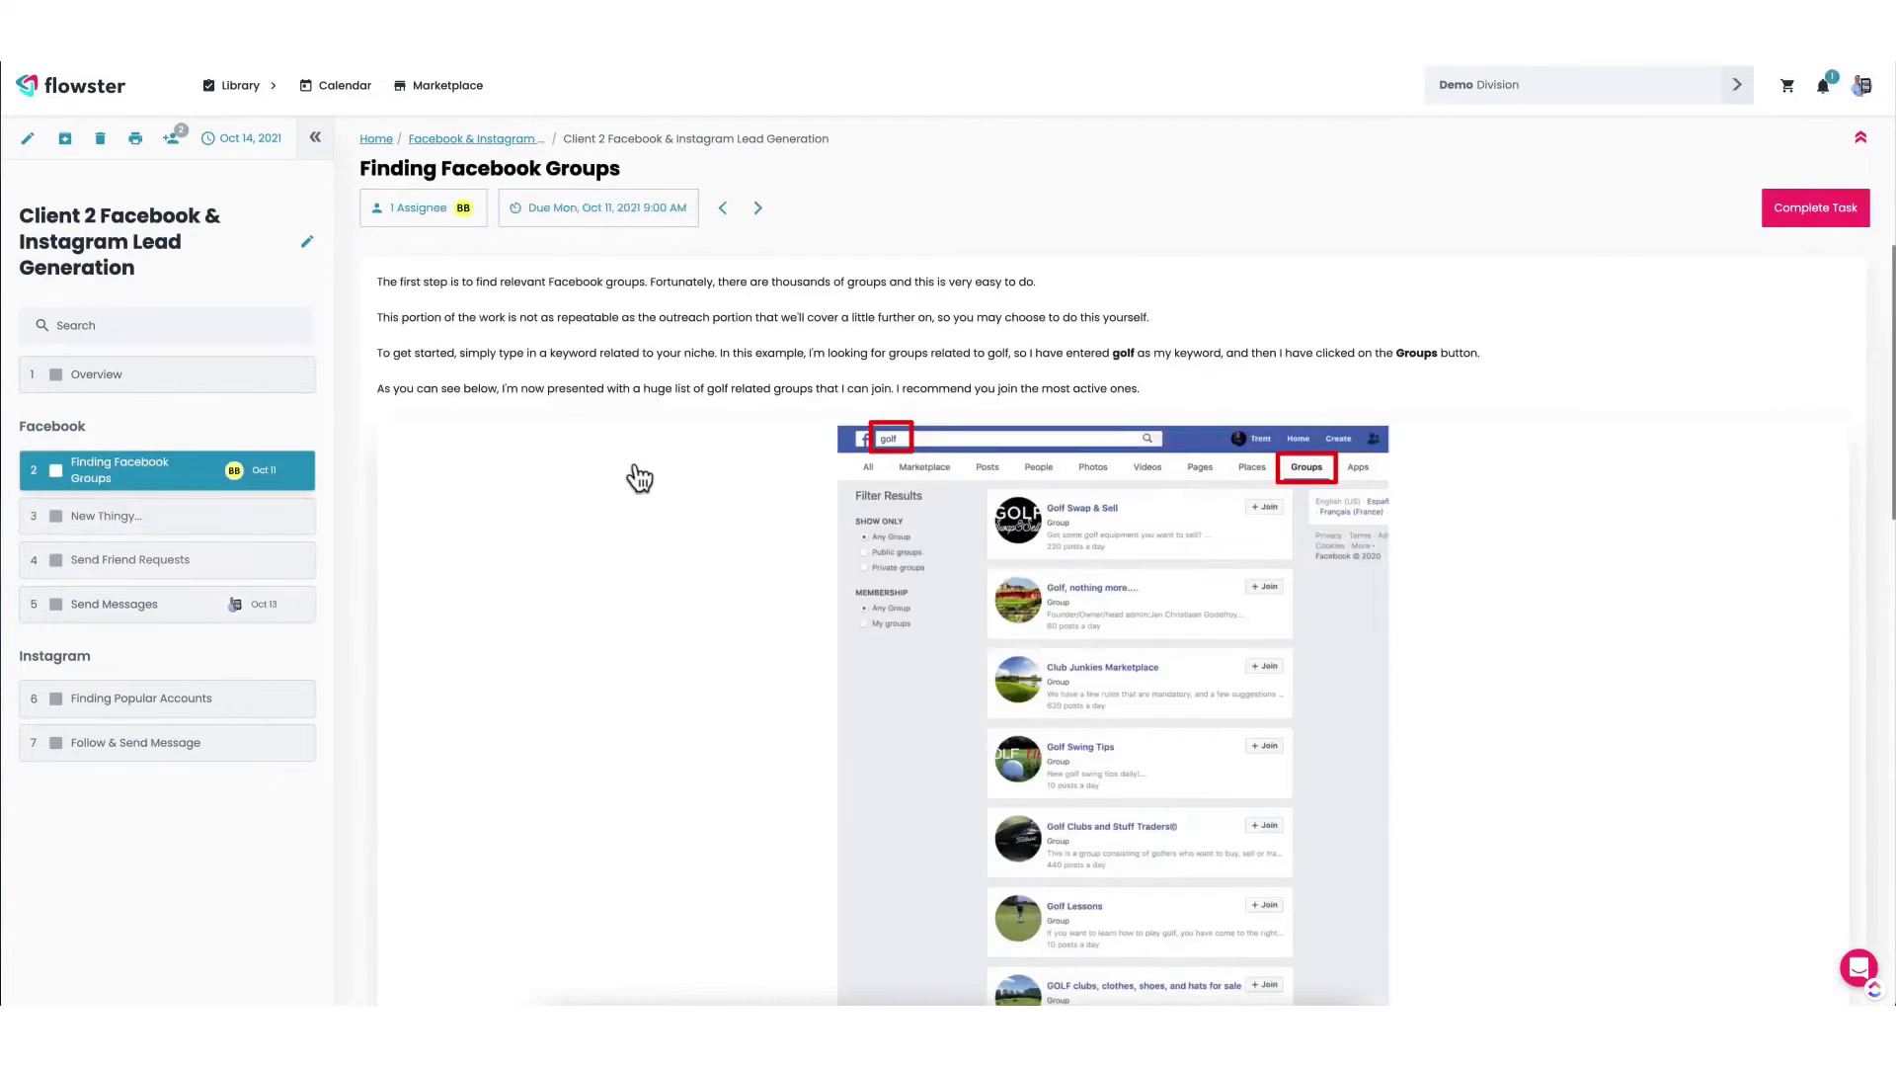
Reach Send Messages from a notification and reschedule it to October 14
left_click(1825, 85)
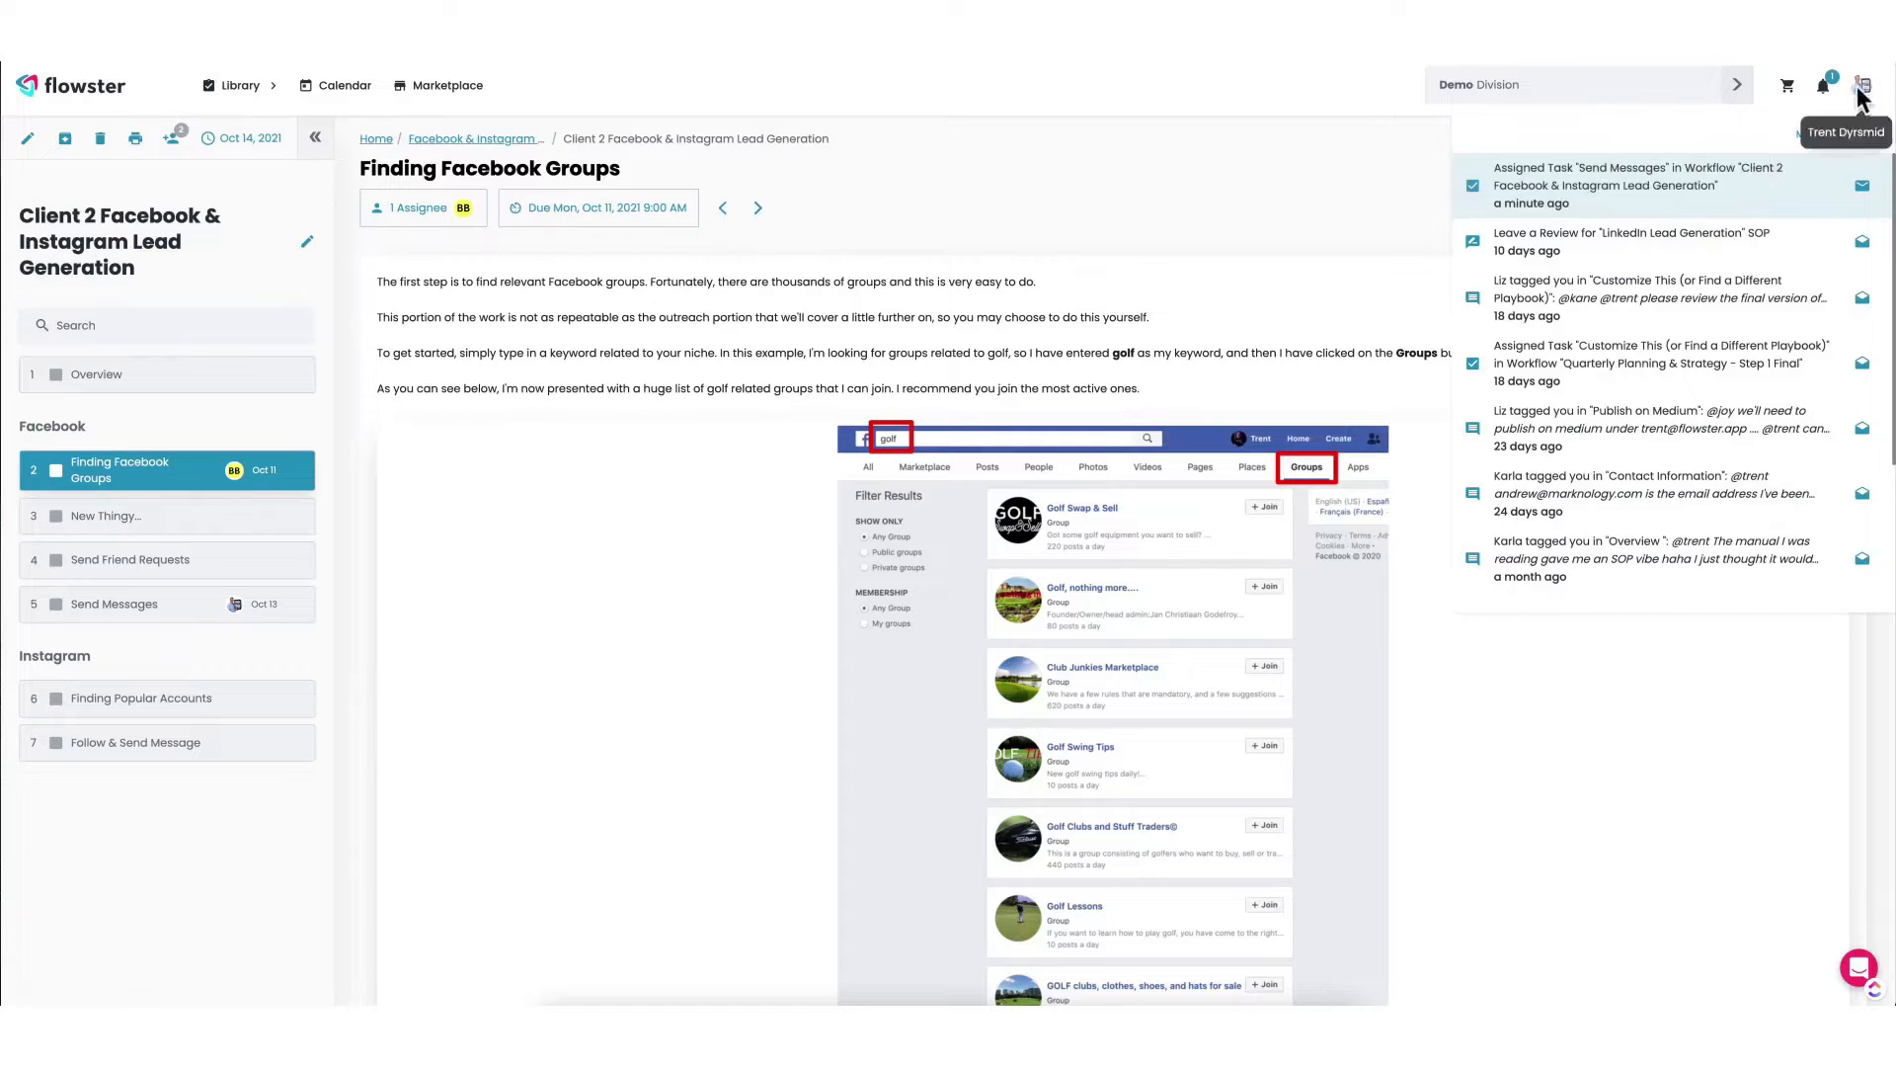
left_click(115, 607)
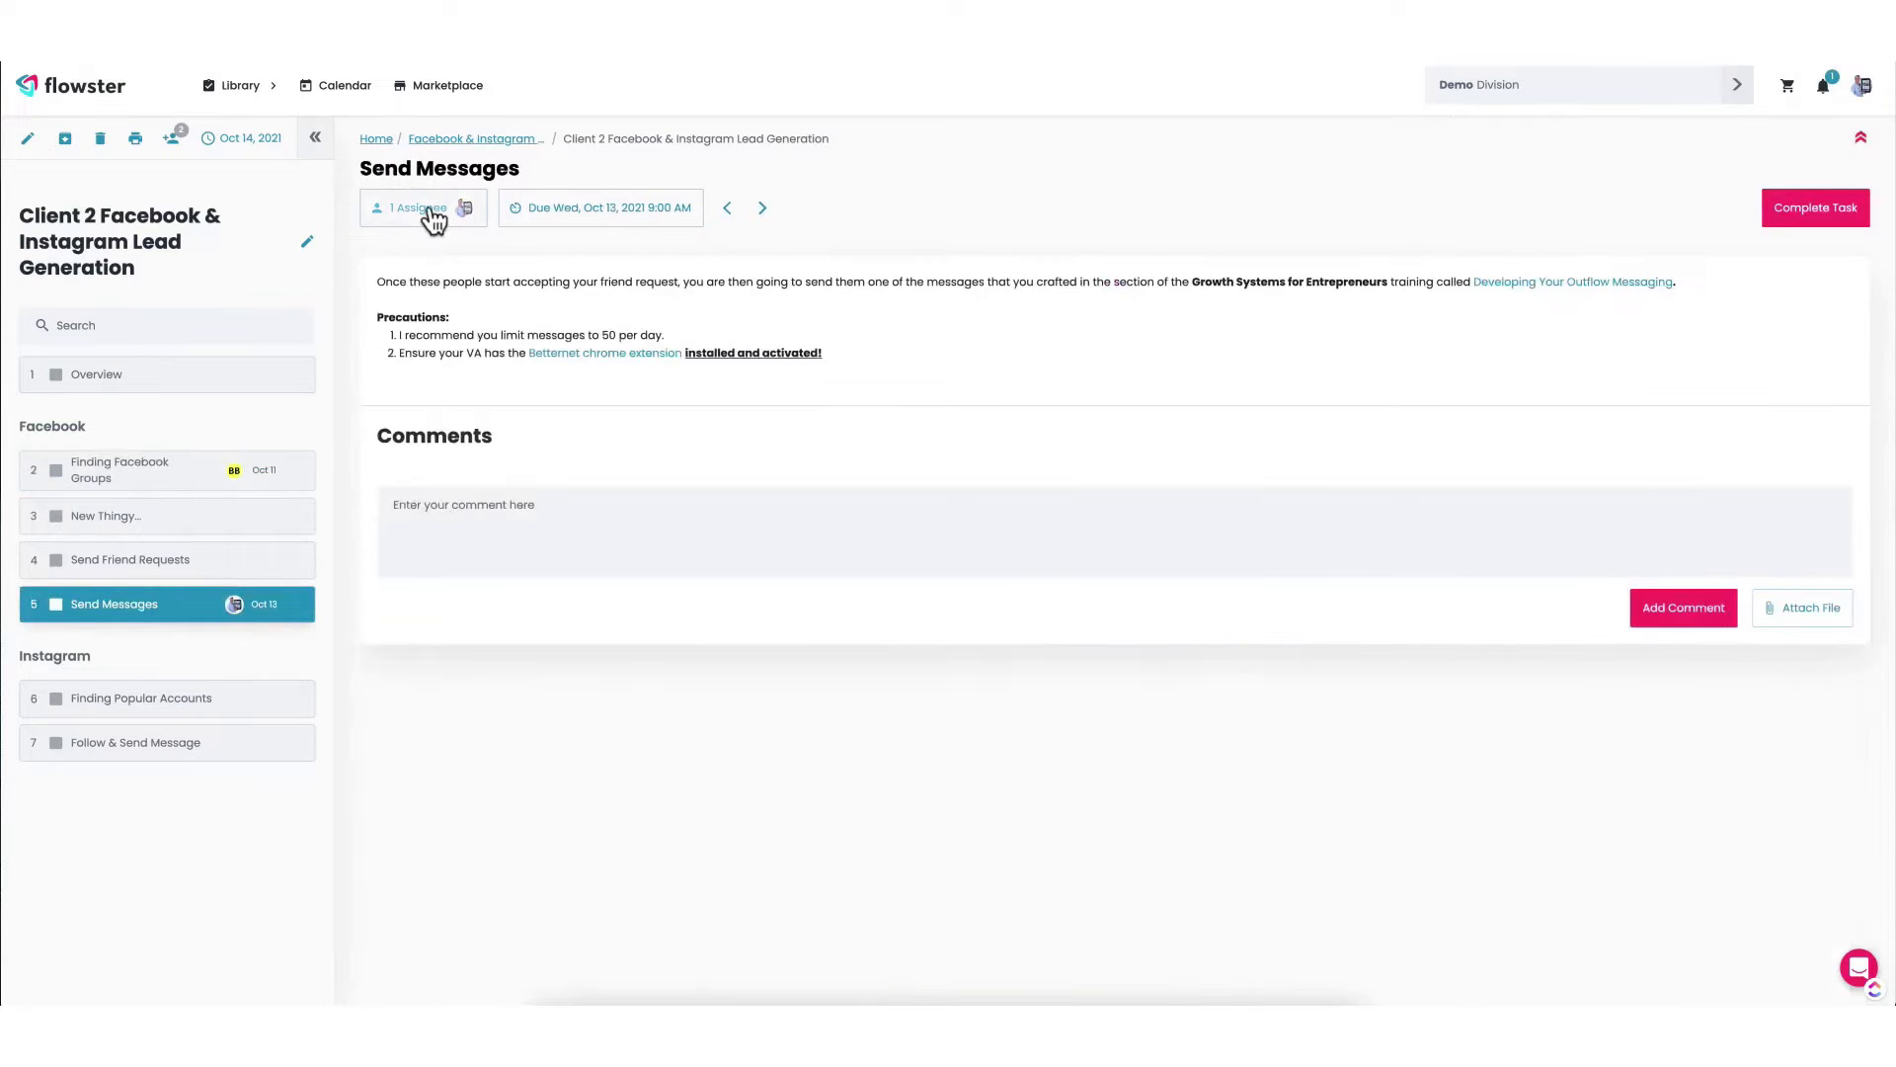
left_click(345, 89)
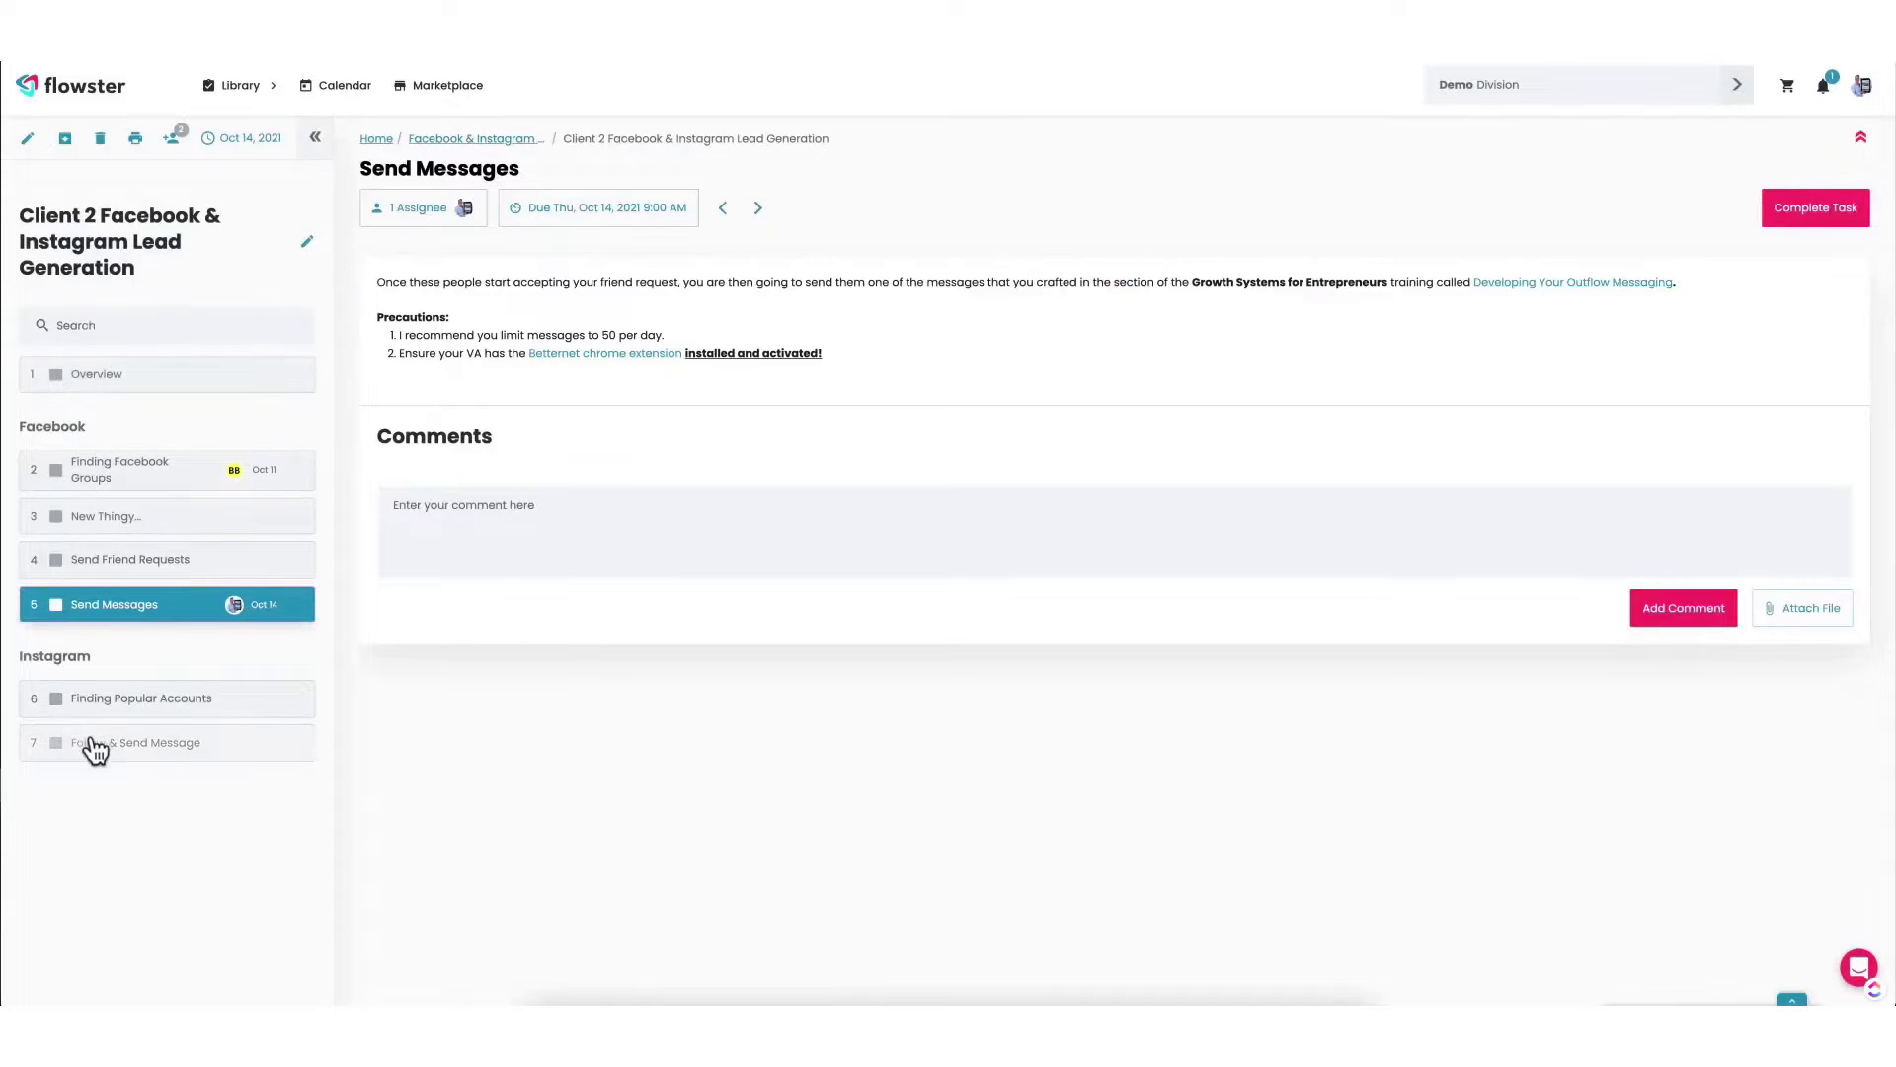
Mark the Overview task as complete
left_click(104, 382)
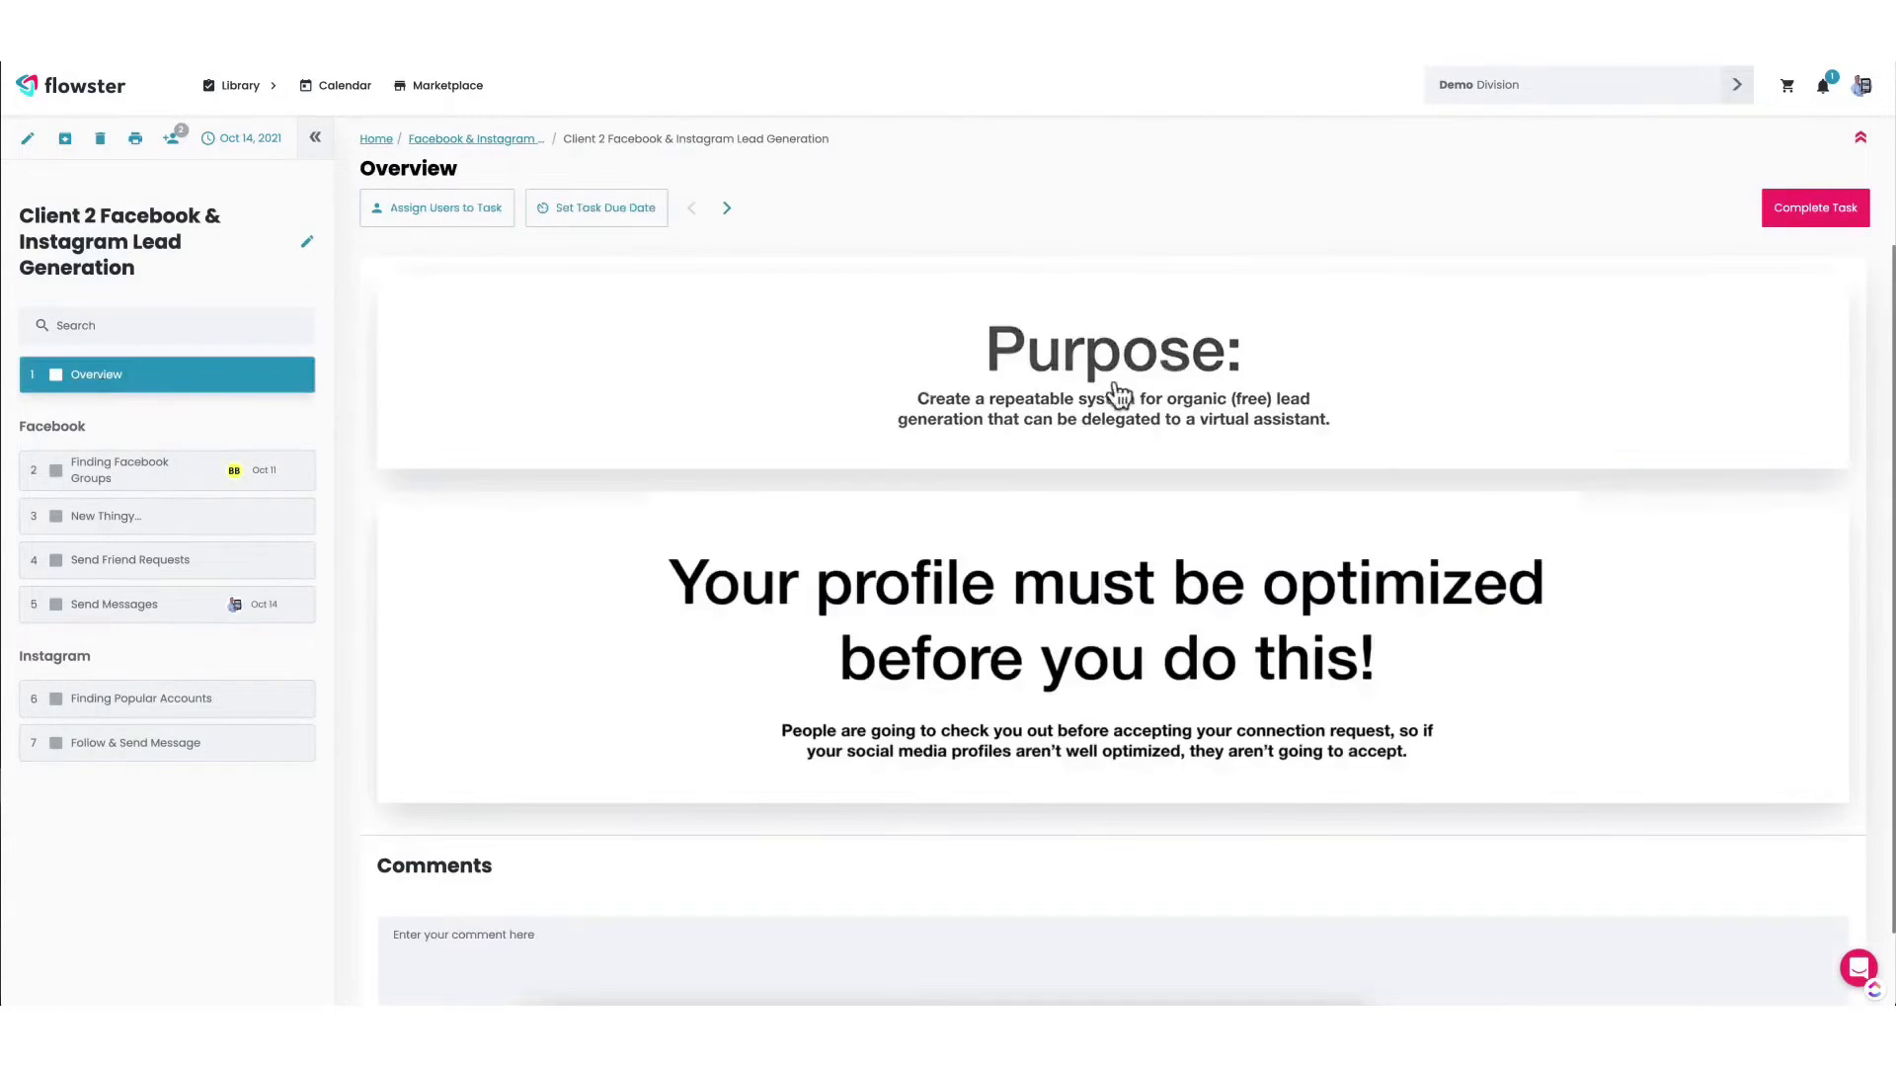
left_click(1812, 209)
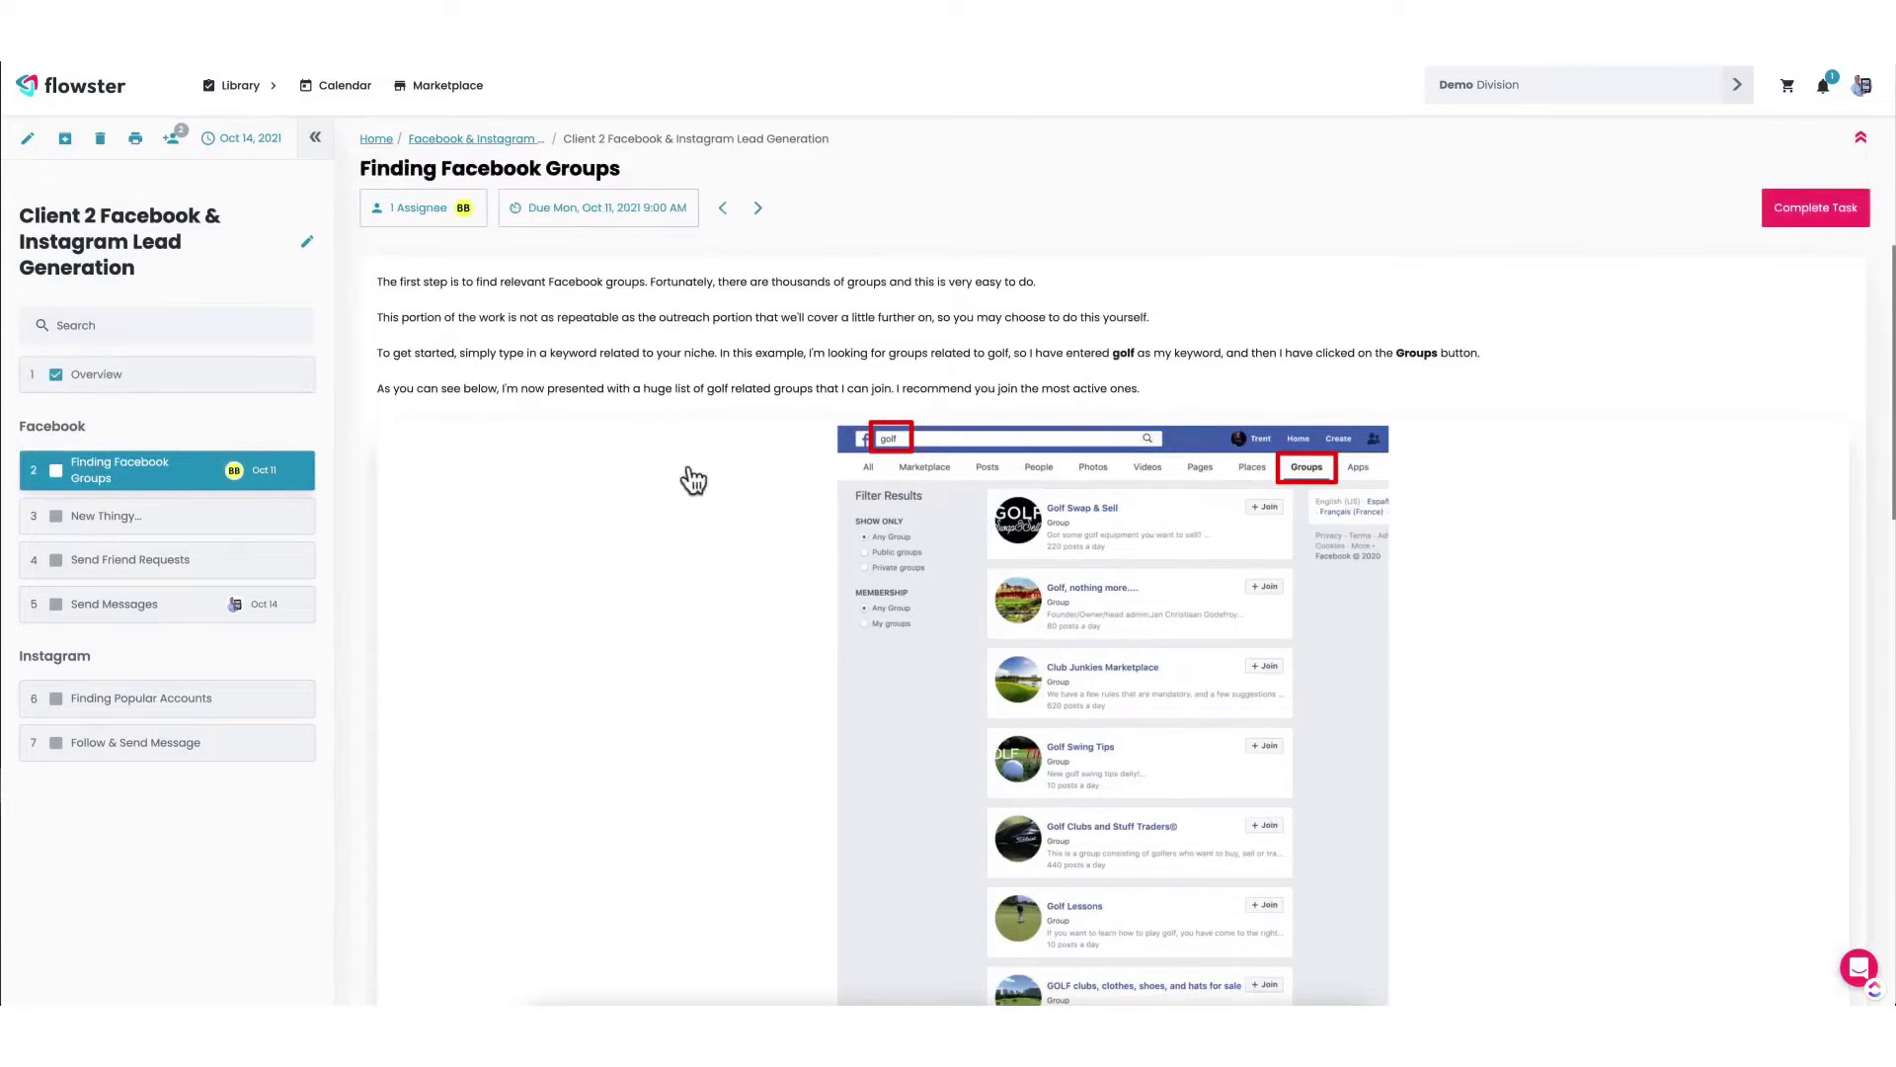
scroll(678, 446, "down", 5)
scroll(531, 445, "down", 4)
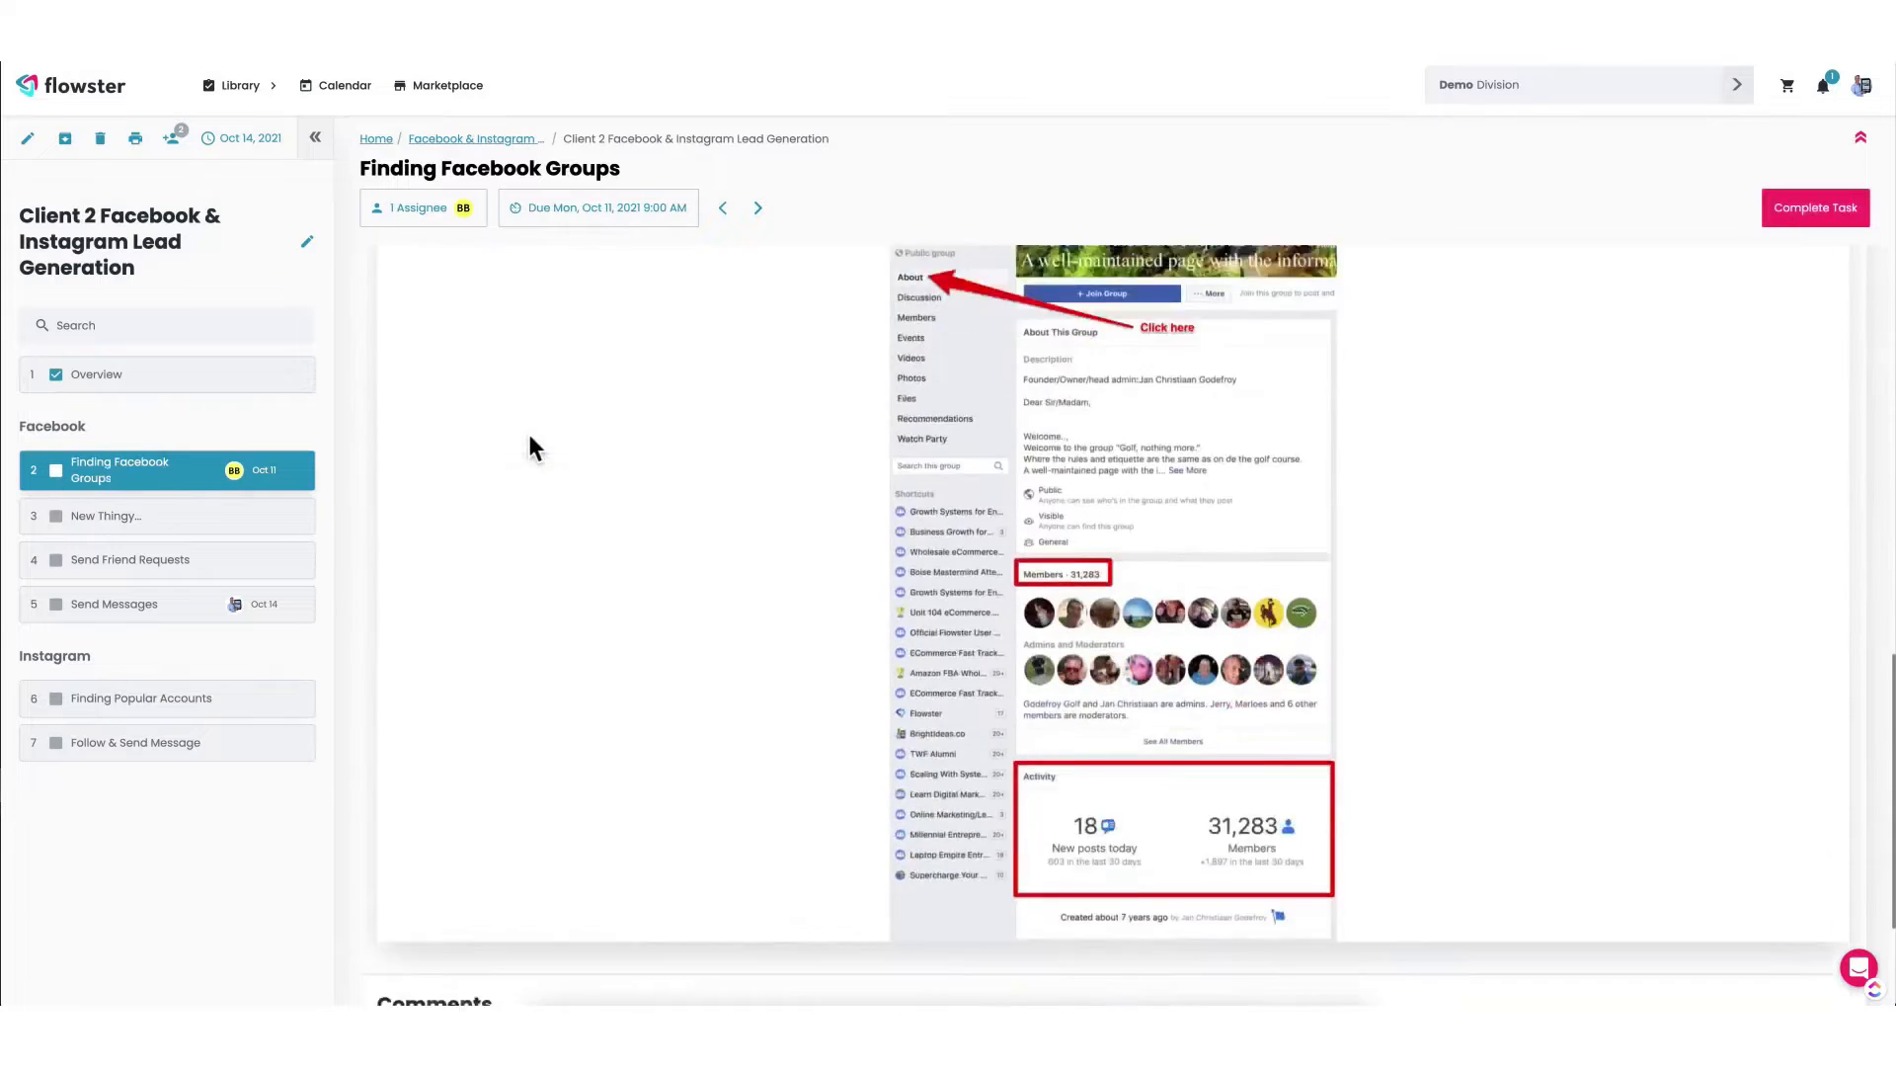
Post a comment tagging a guest teammate asking for help, confirming the guest-tagging warning
left_click(425, 848)
type("@")
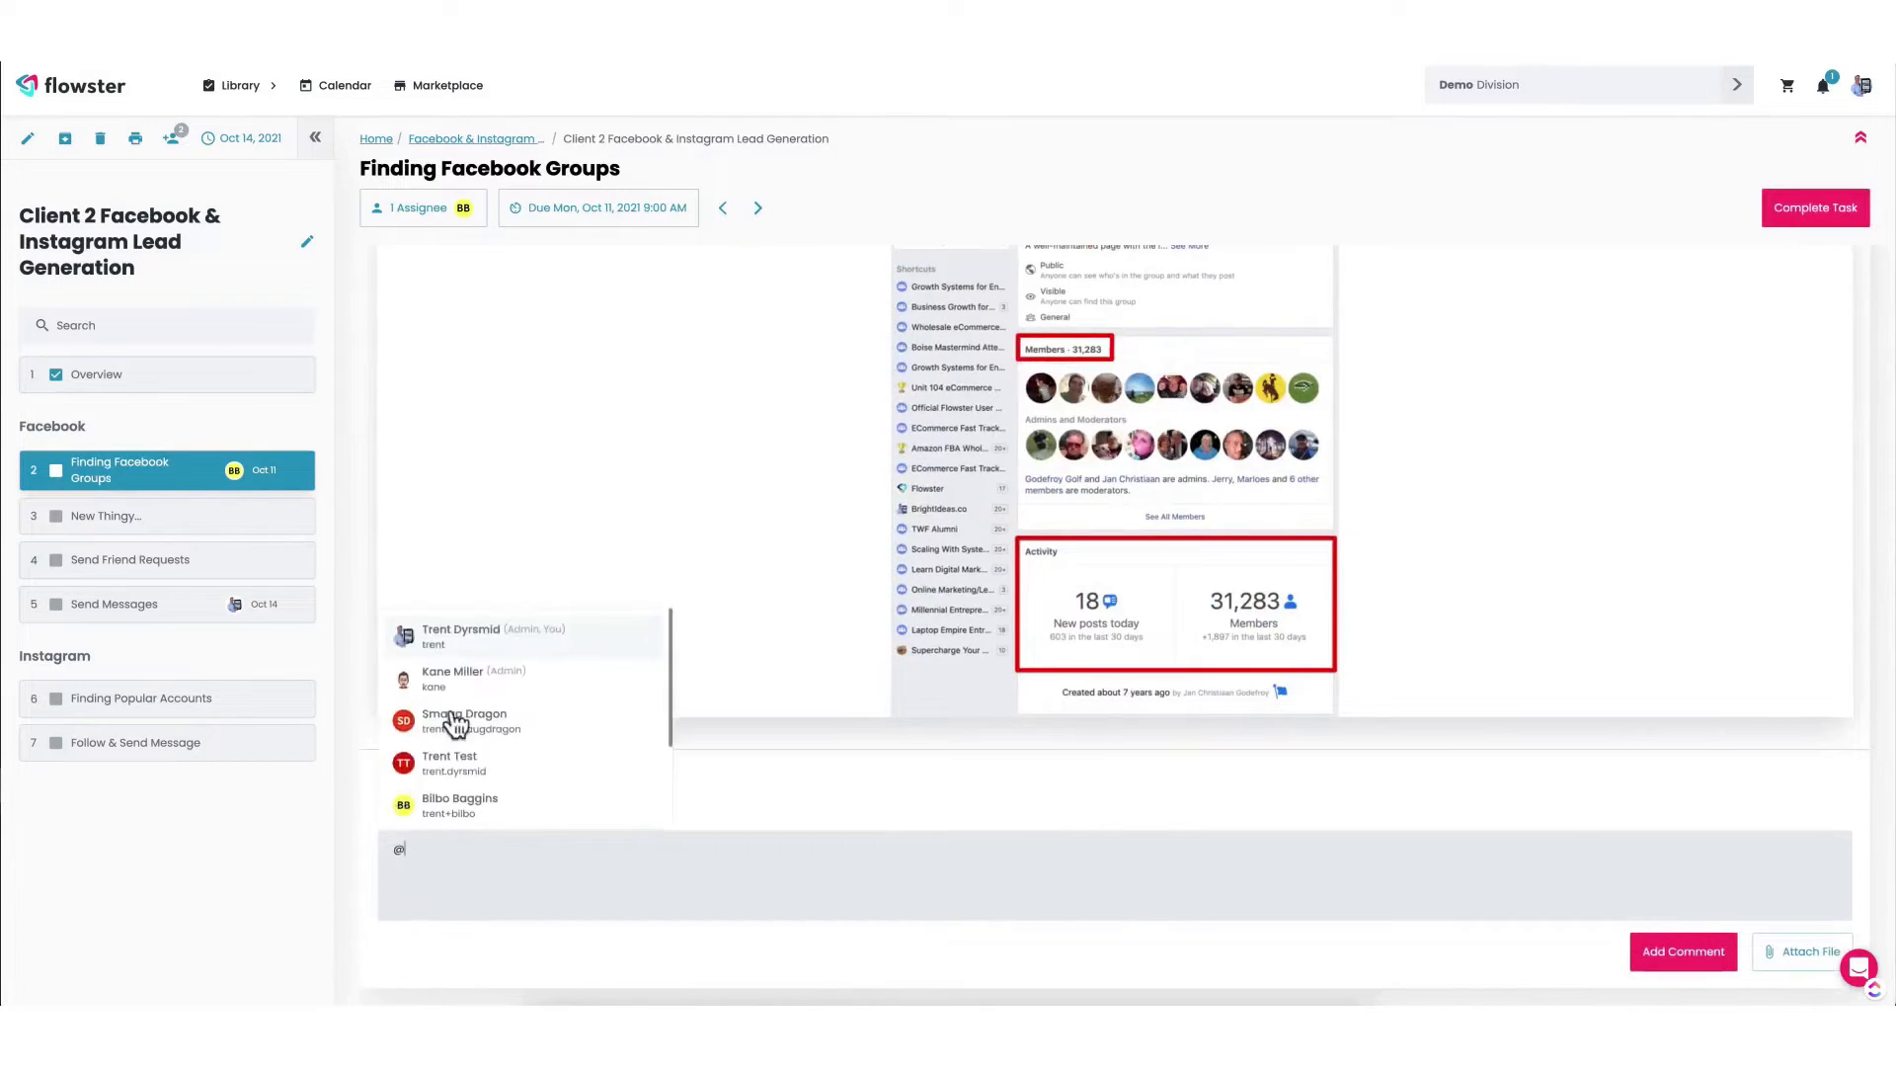
left_click(453, 721)
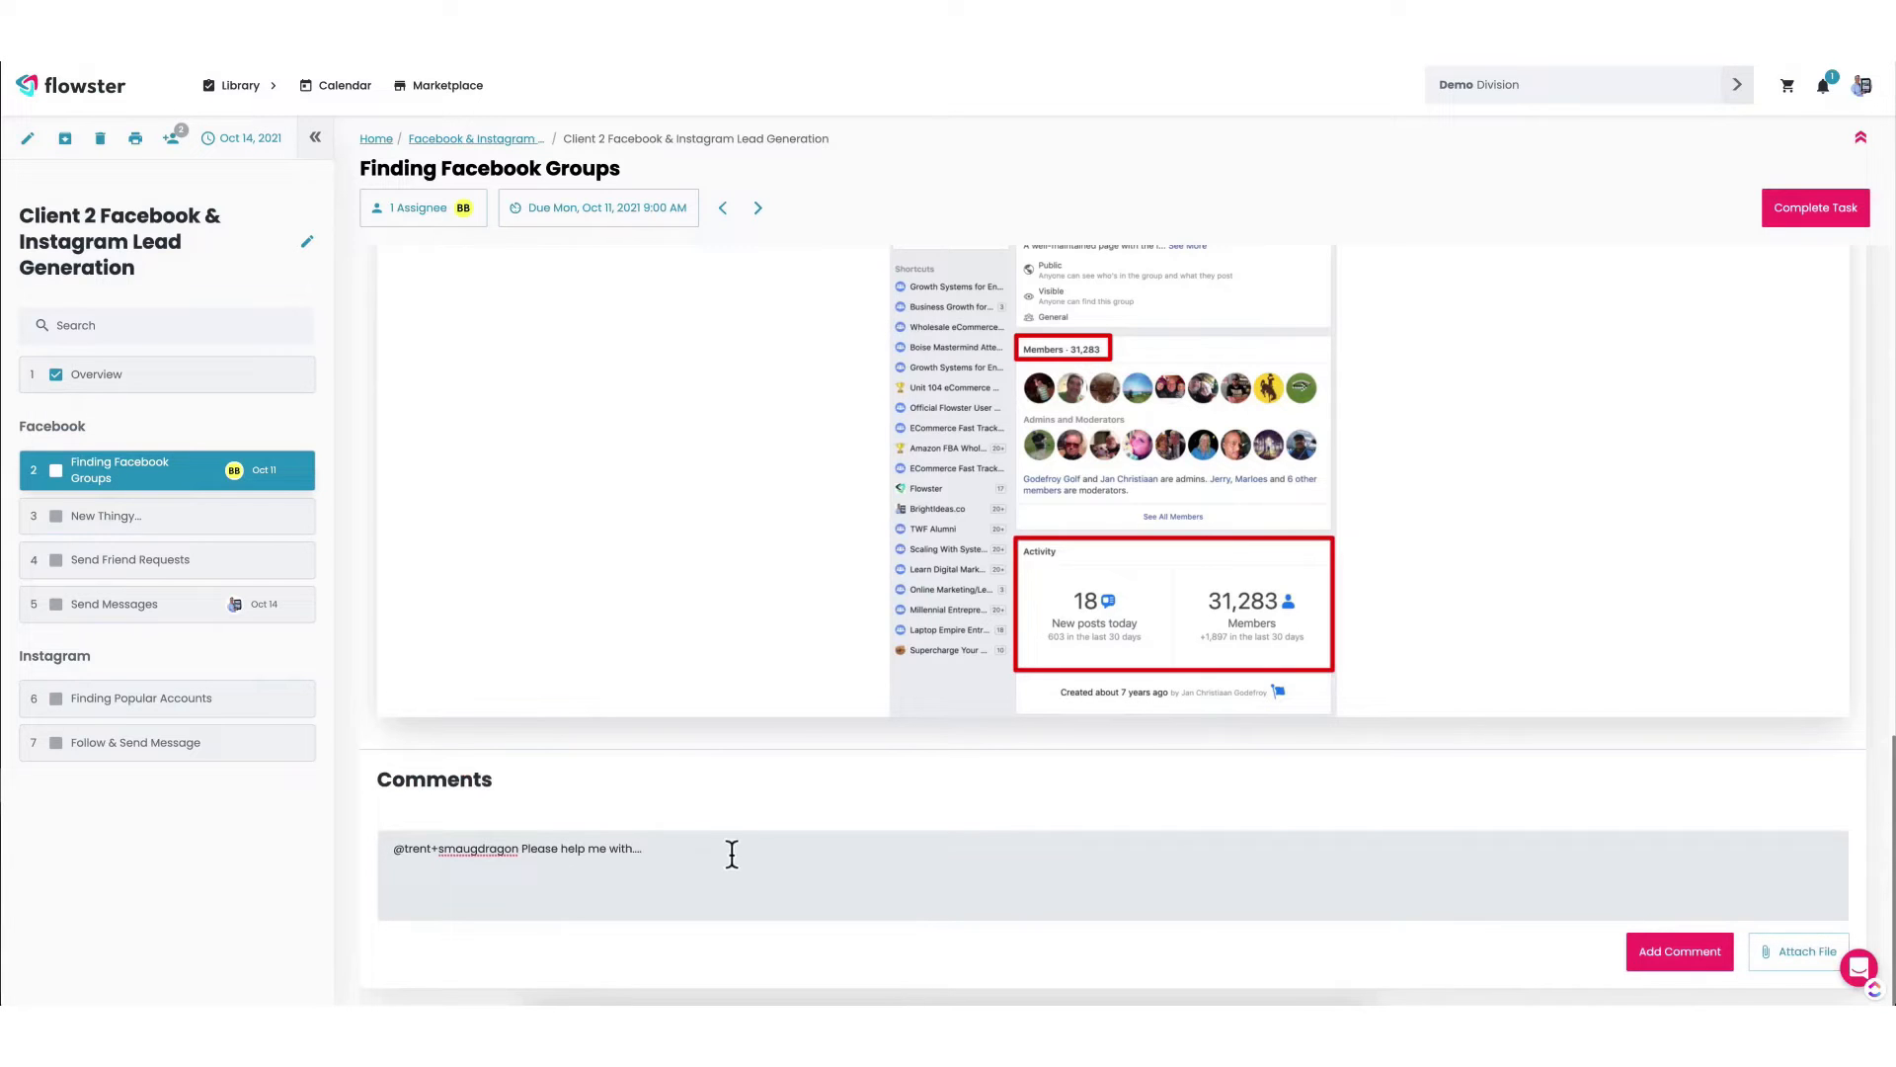
left_click(1680, 952)
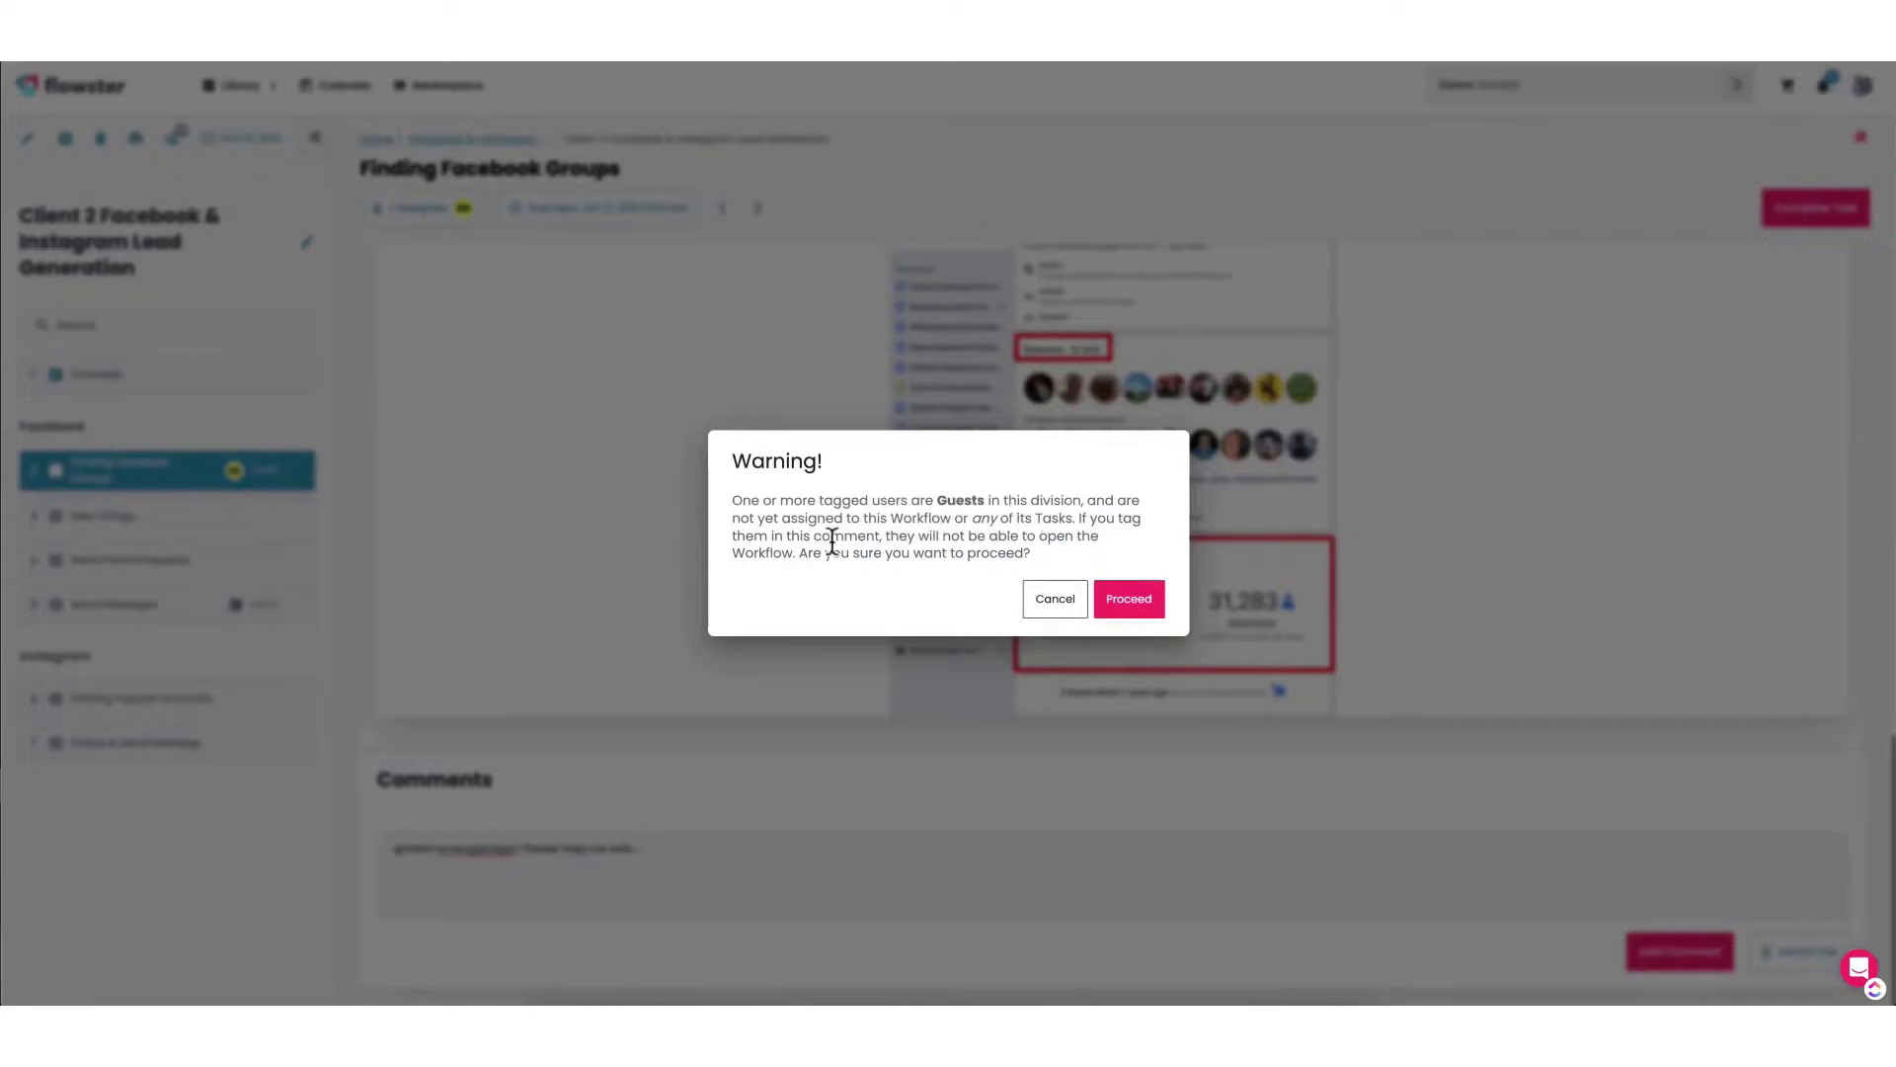
left_click(1127, 600)
left_click(424, 219)
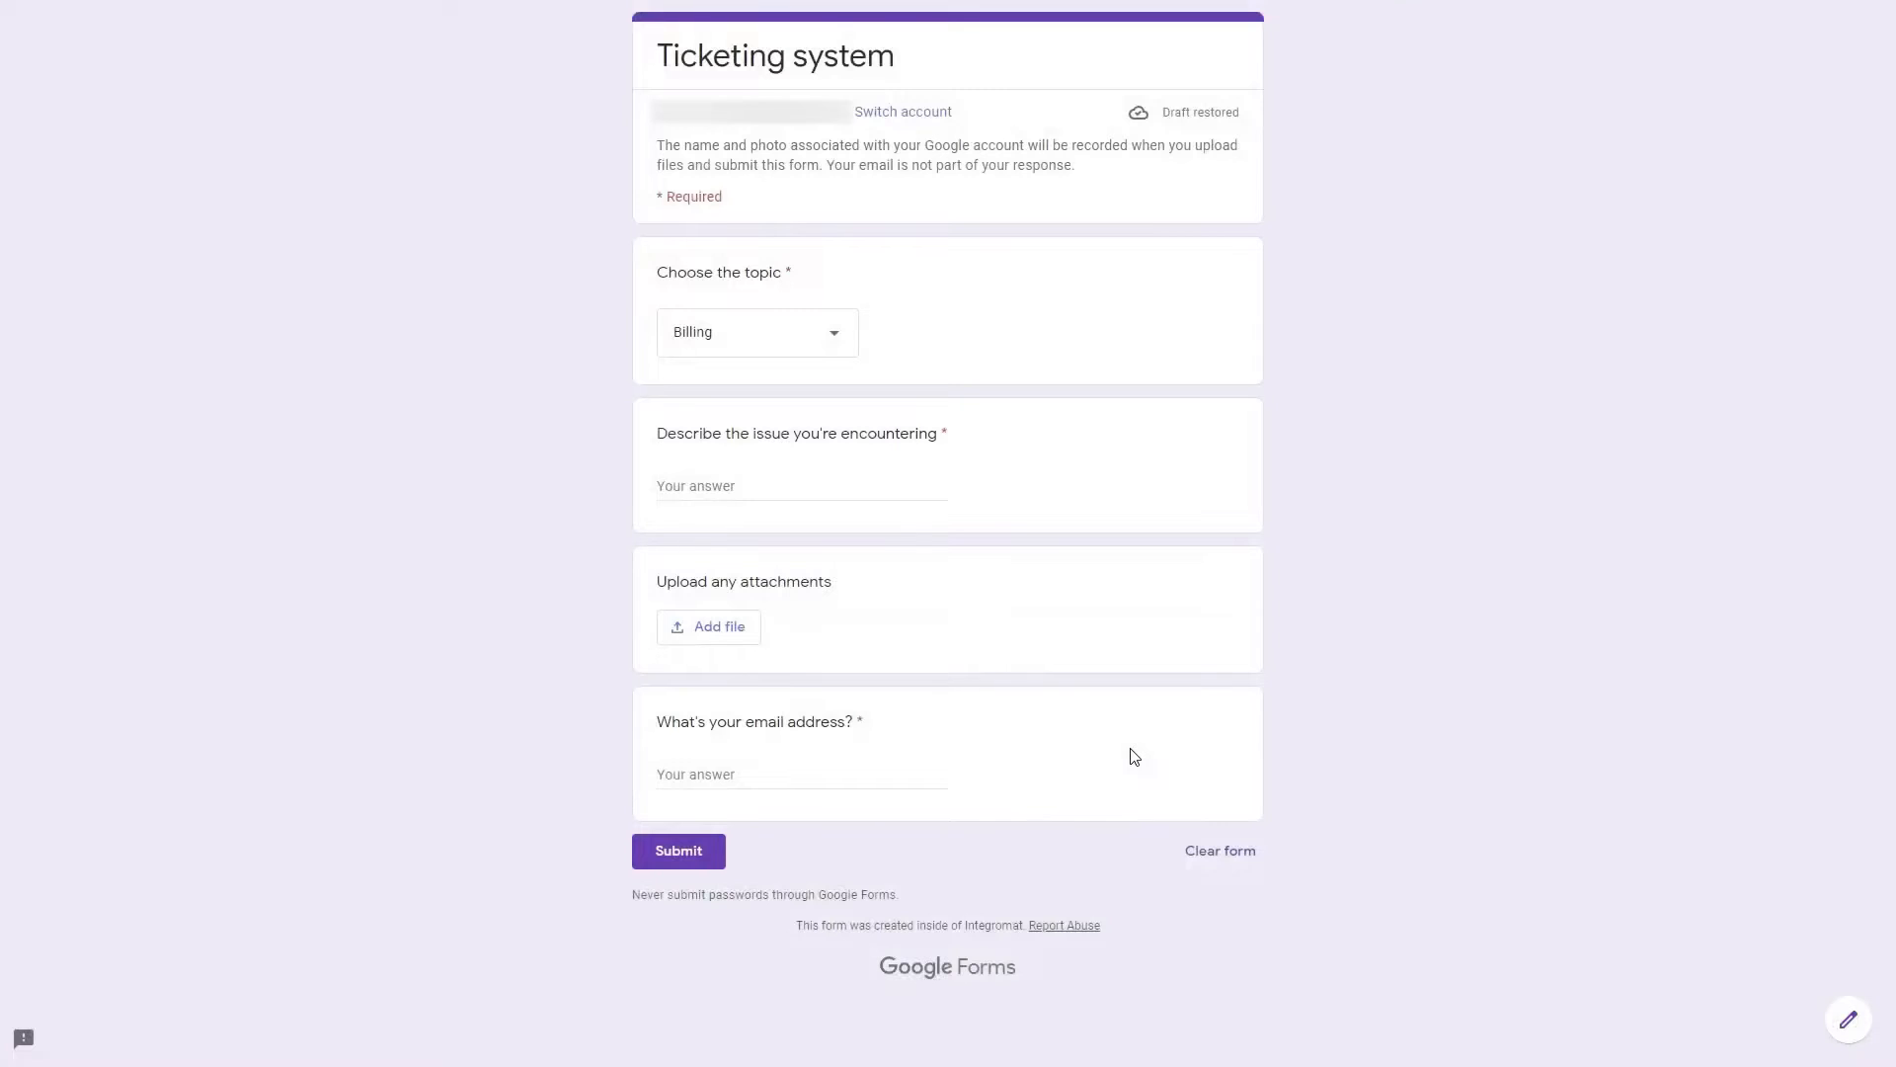
Keep Billing as the ticket topic and enter 'Incorrect plan charged' as the issue
left_click(810, 346)
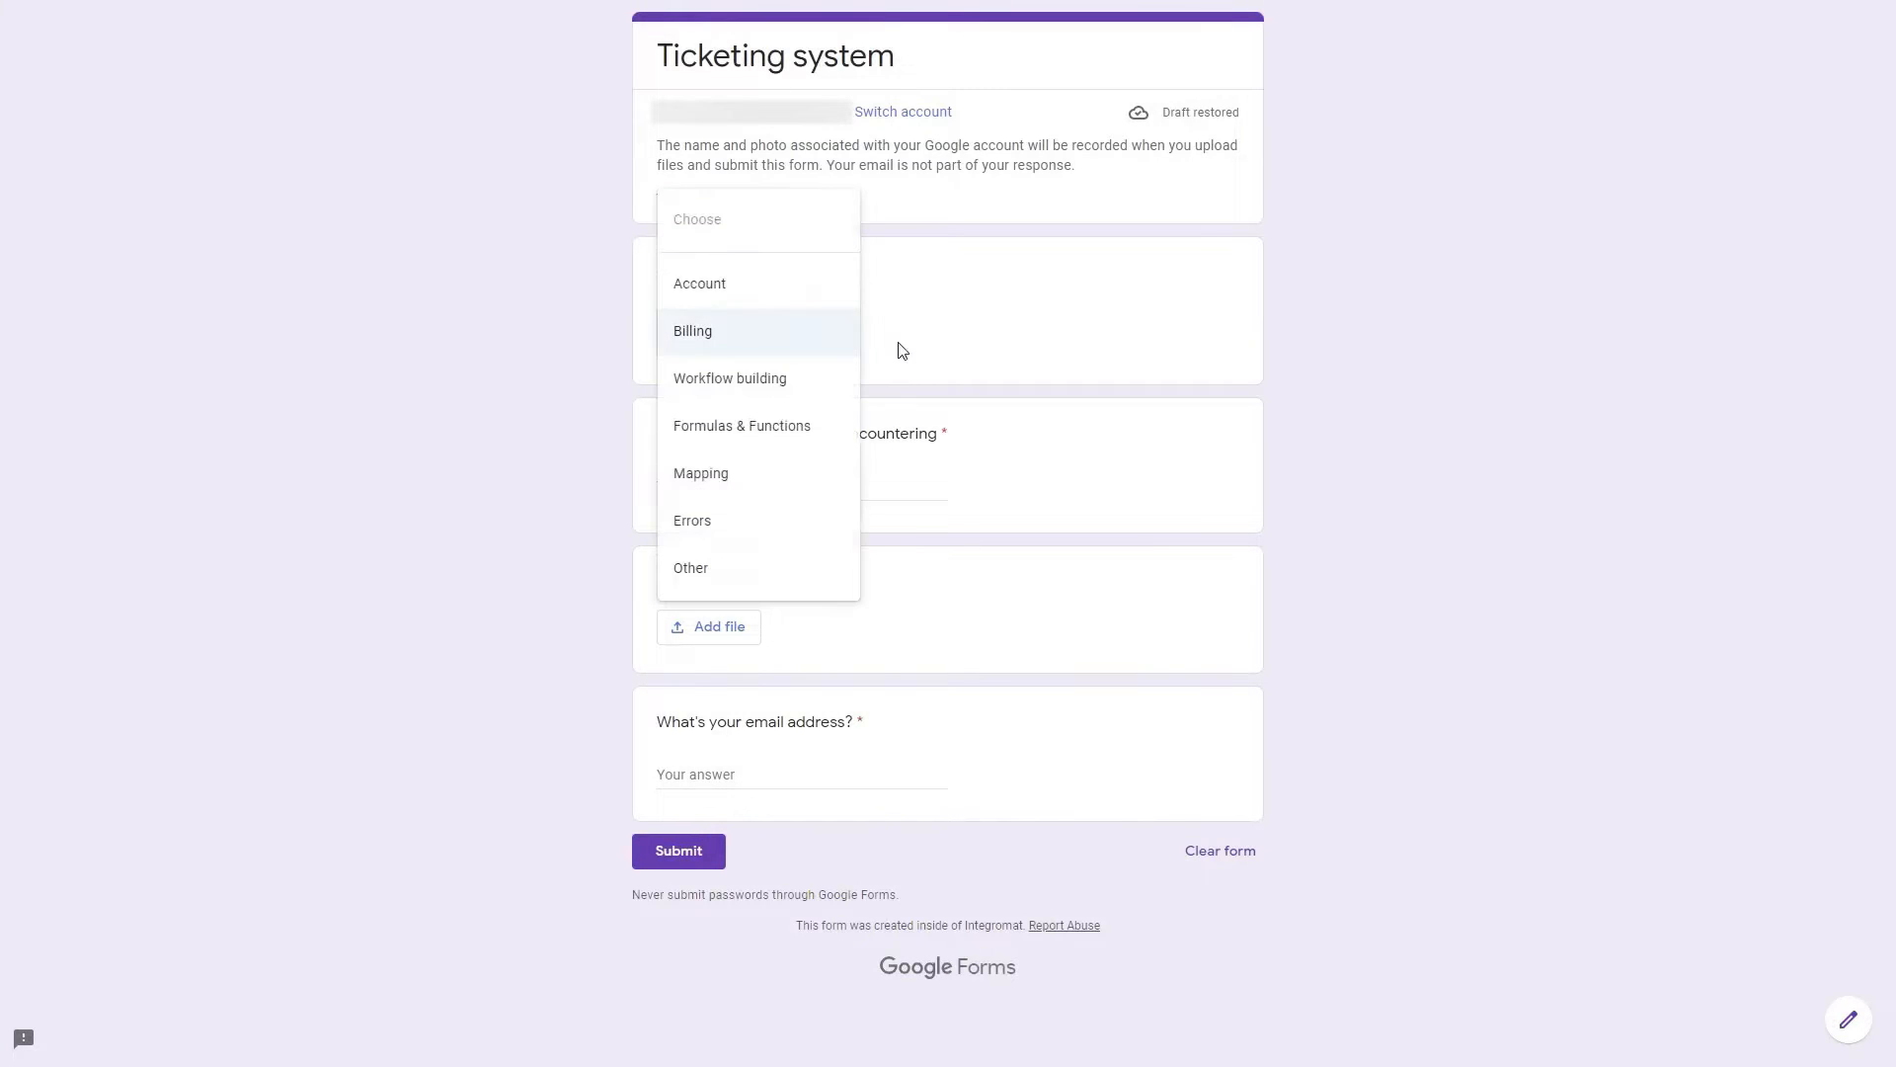
left_click(895, 362)
left_click(800, 480)
type("incorrect plan charged")
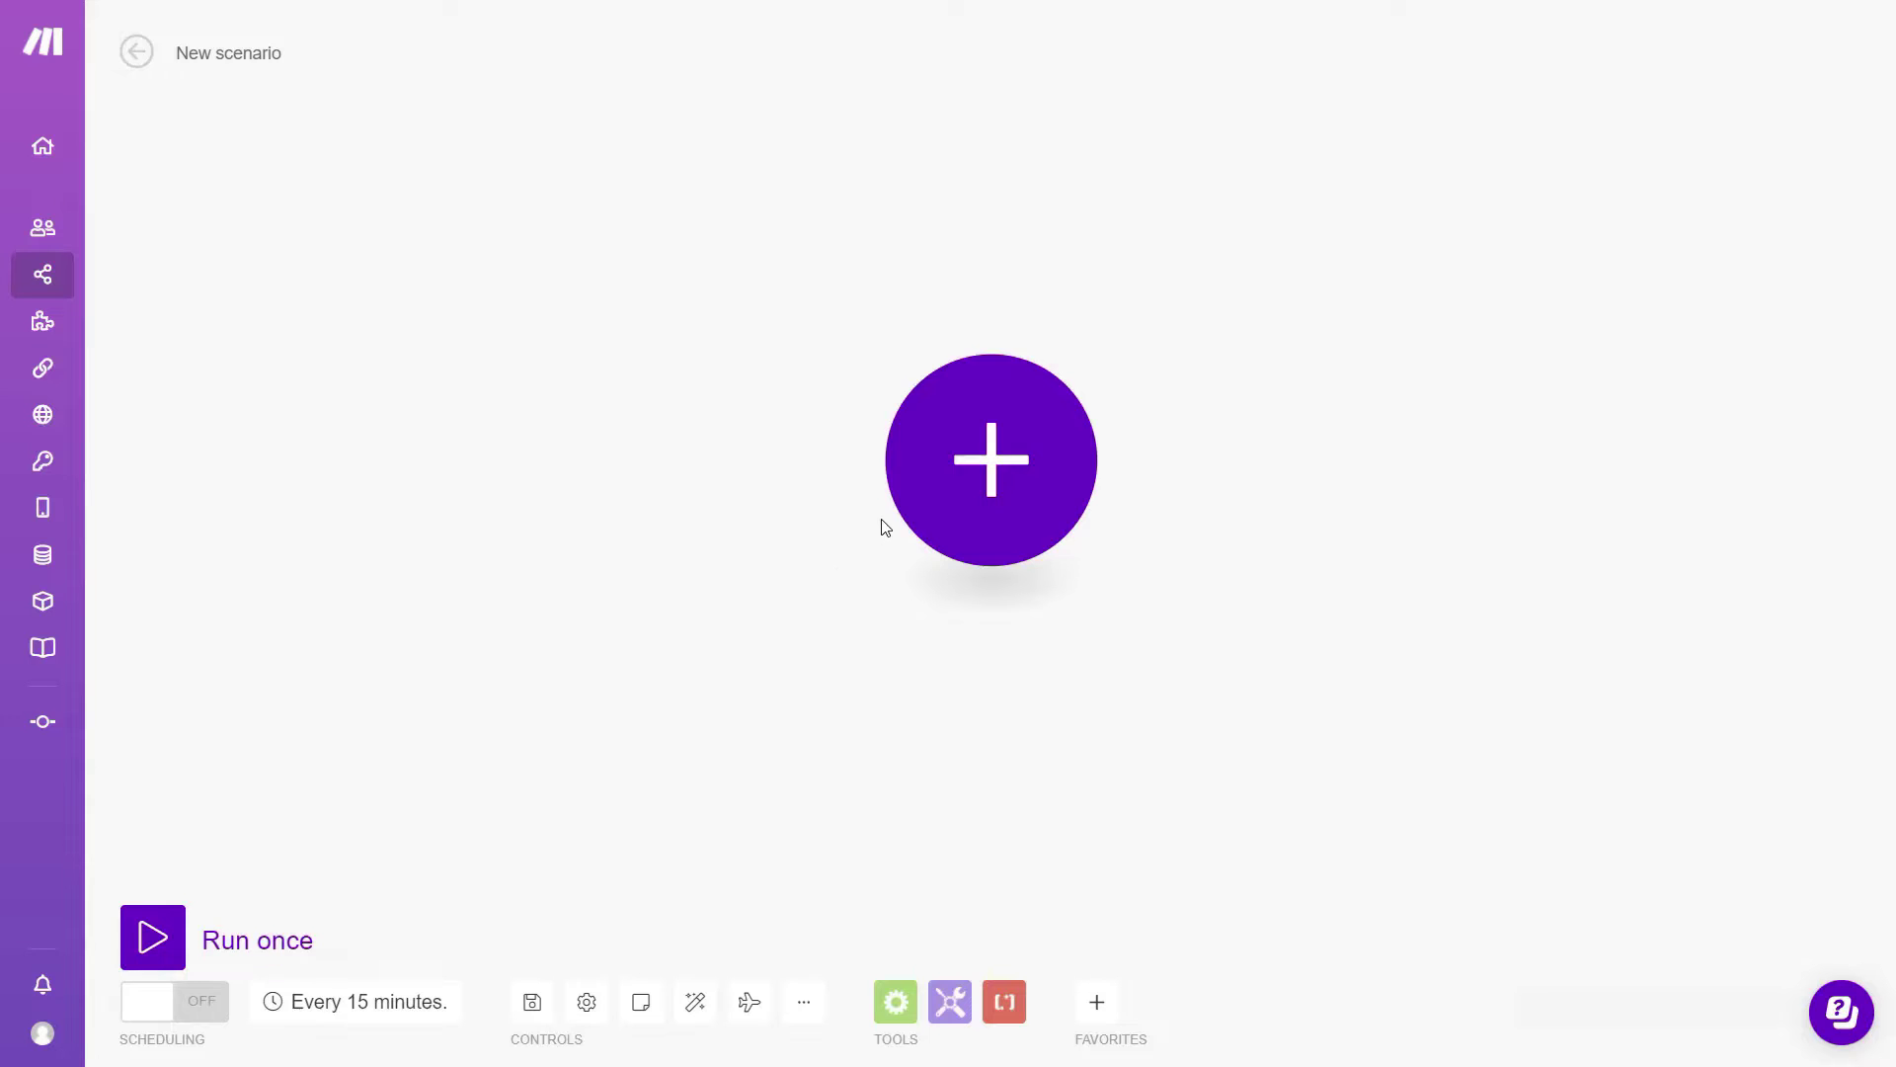
Add a Google Forms Watch Responses trigger with a newly authorised Google connection
left_click(1006, 485)
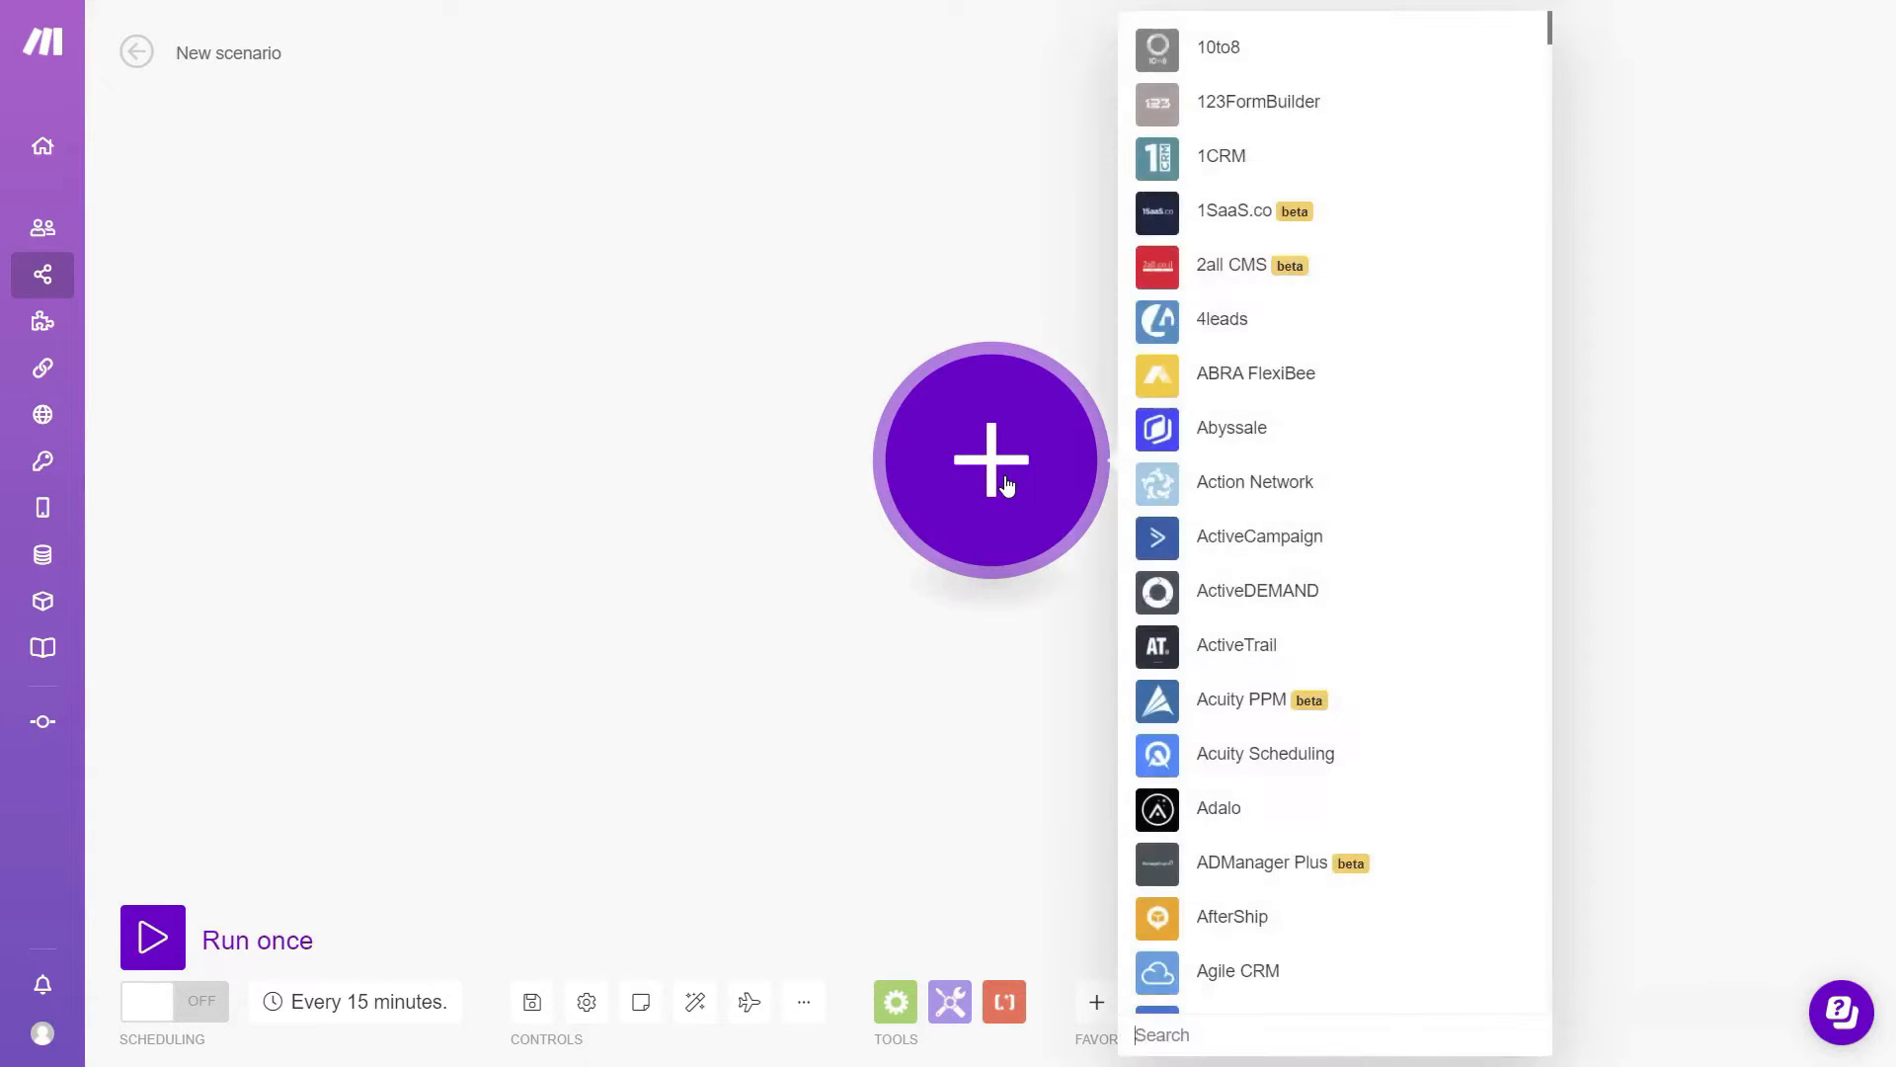
type("orms")
left_click(1270, 643)
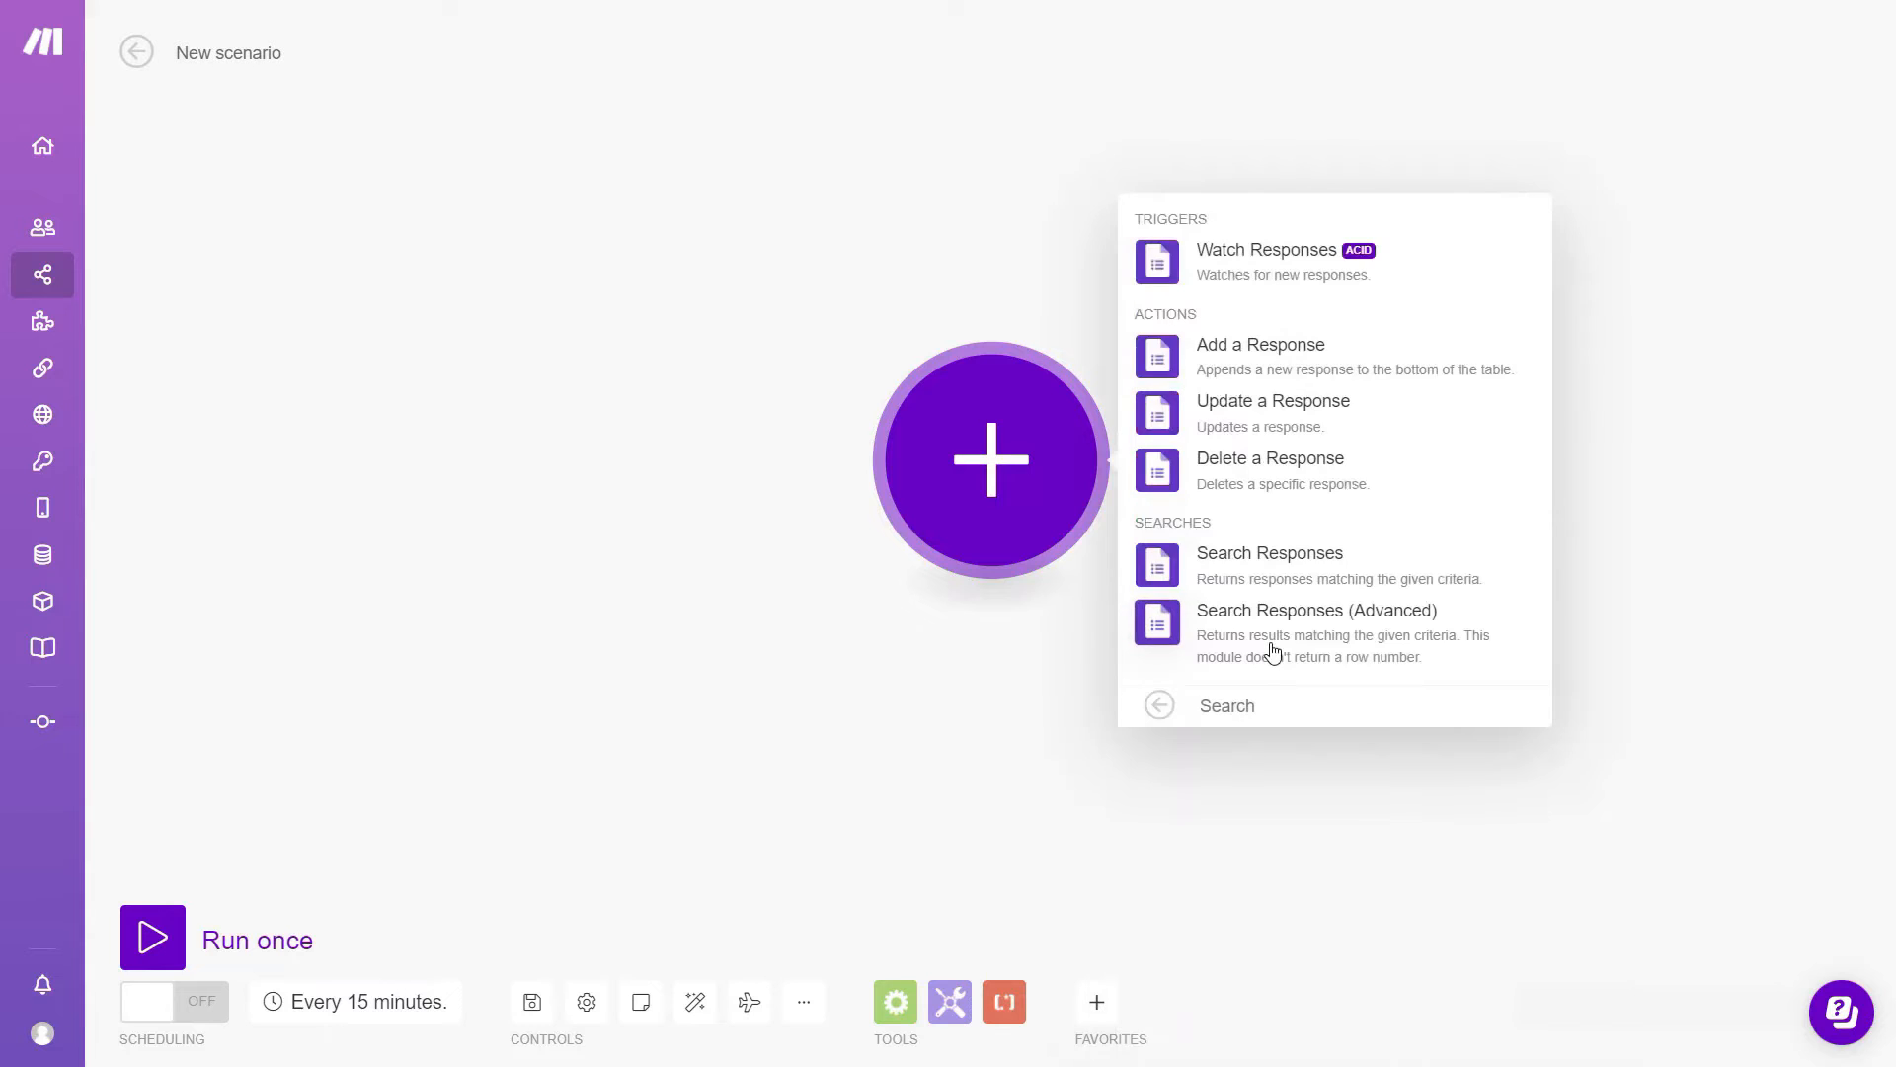
left_click(1325, 255)
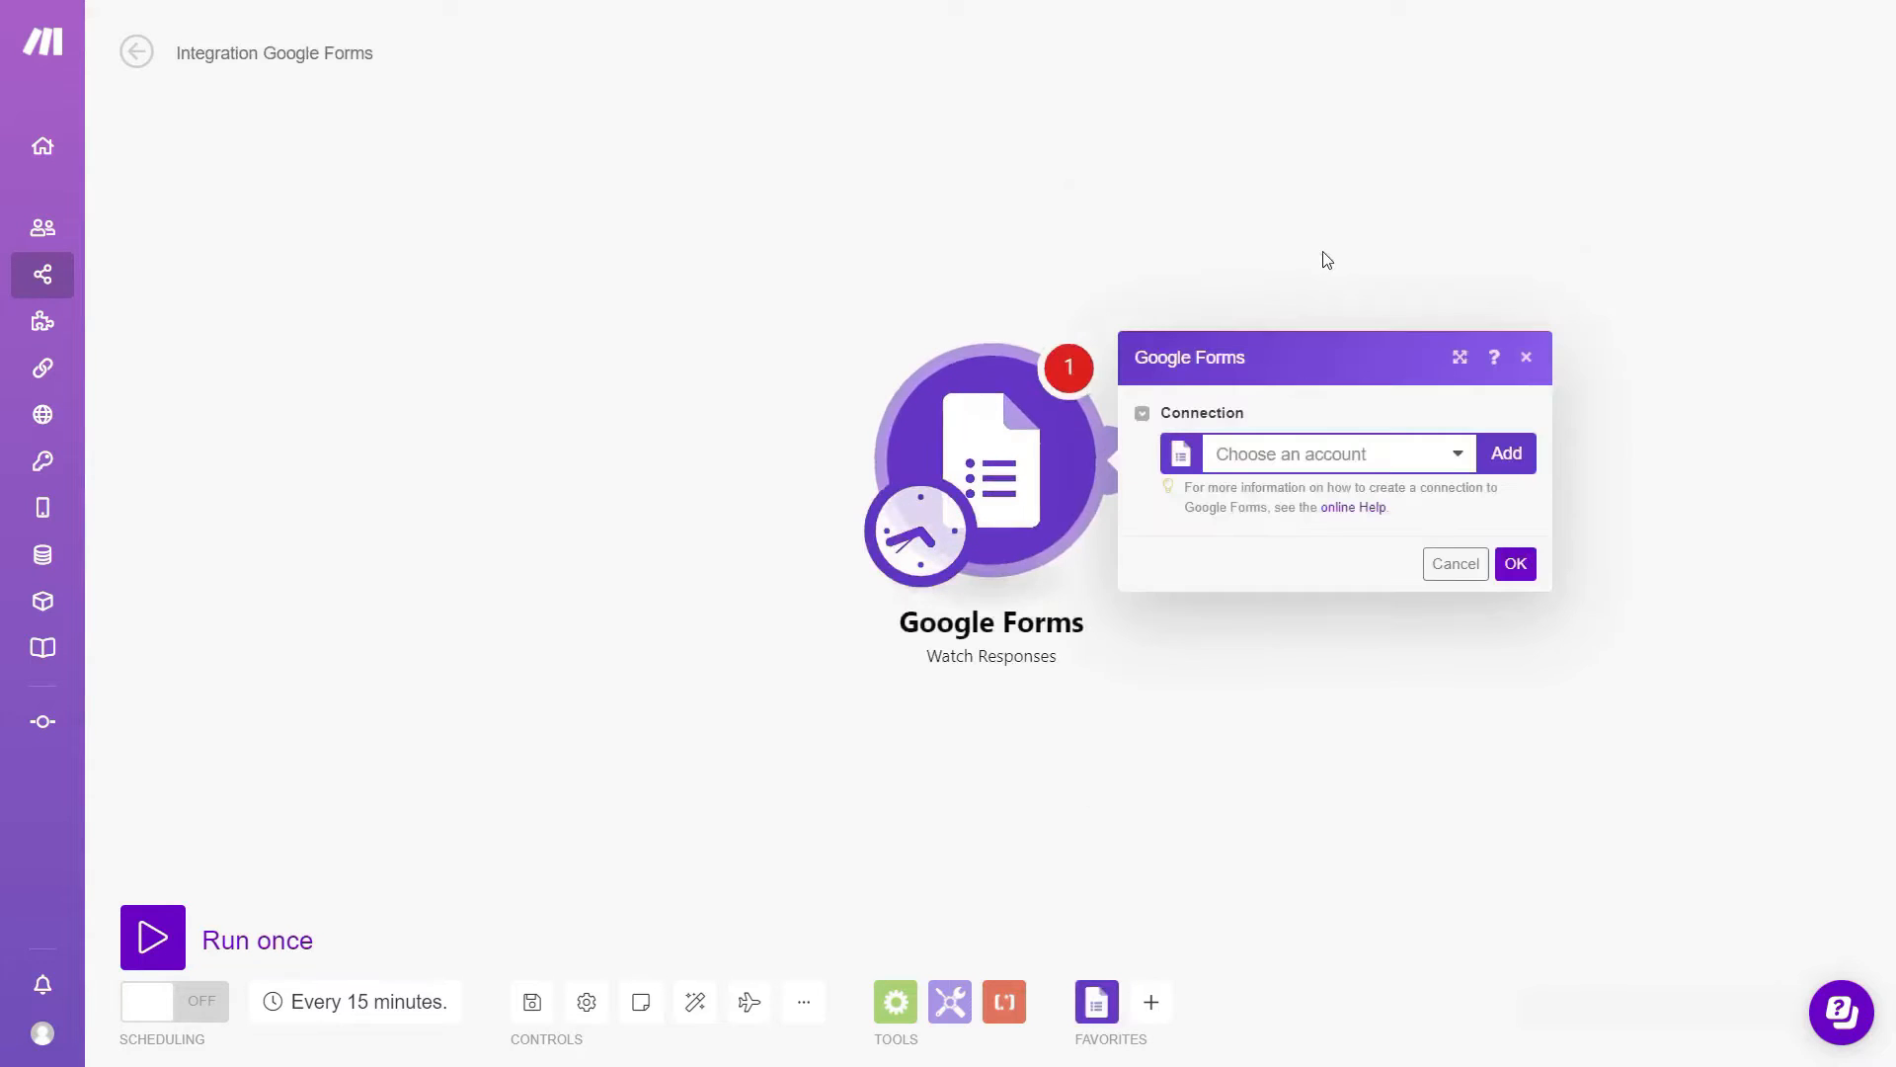
left_click(1506, 453)
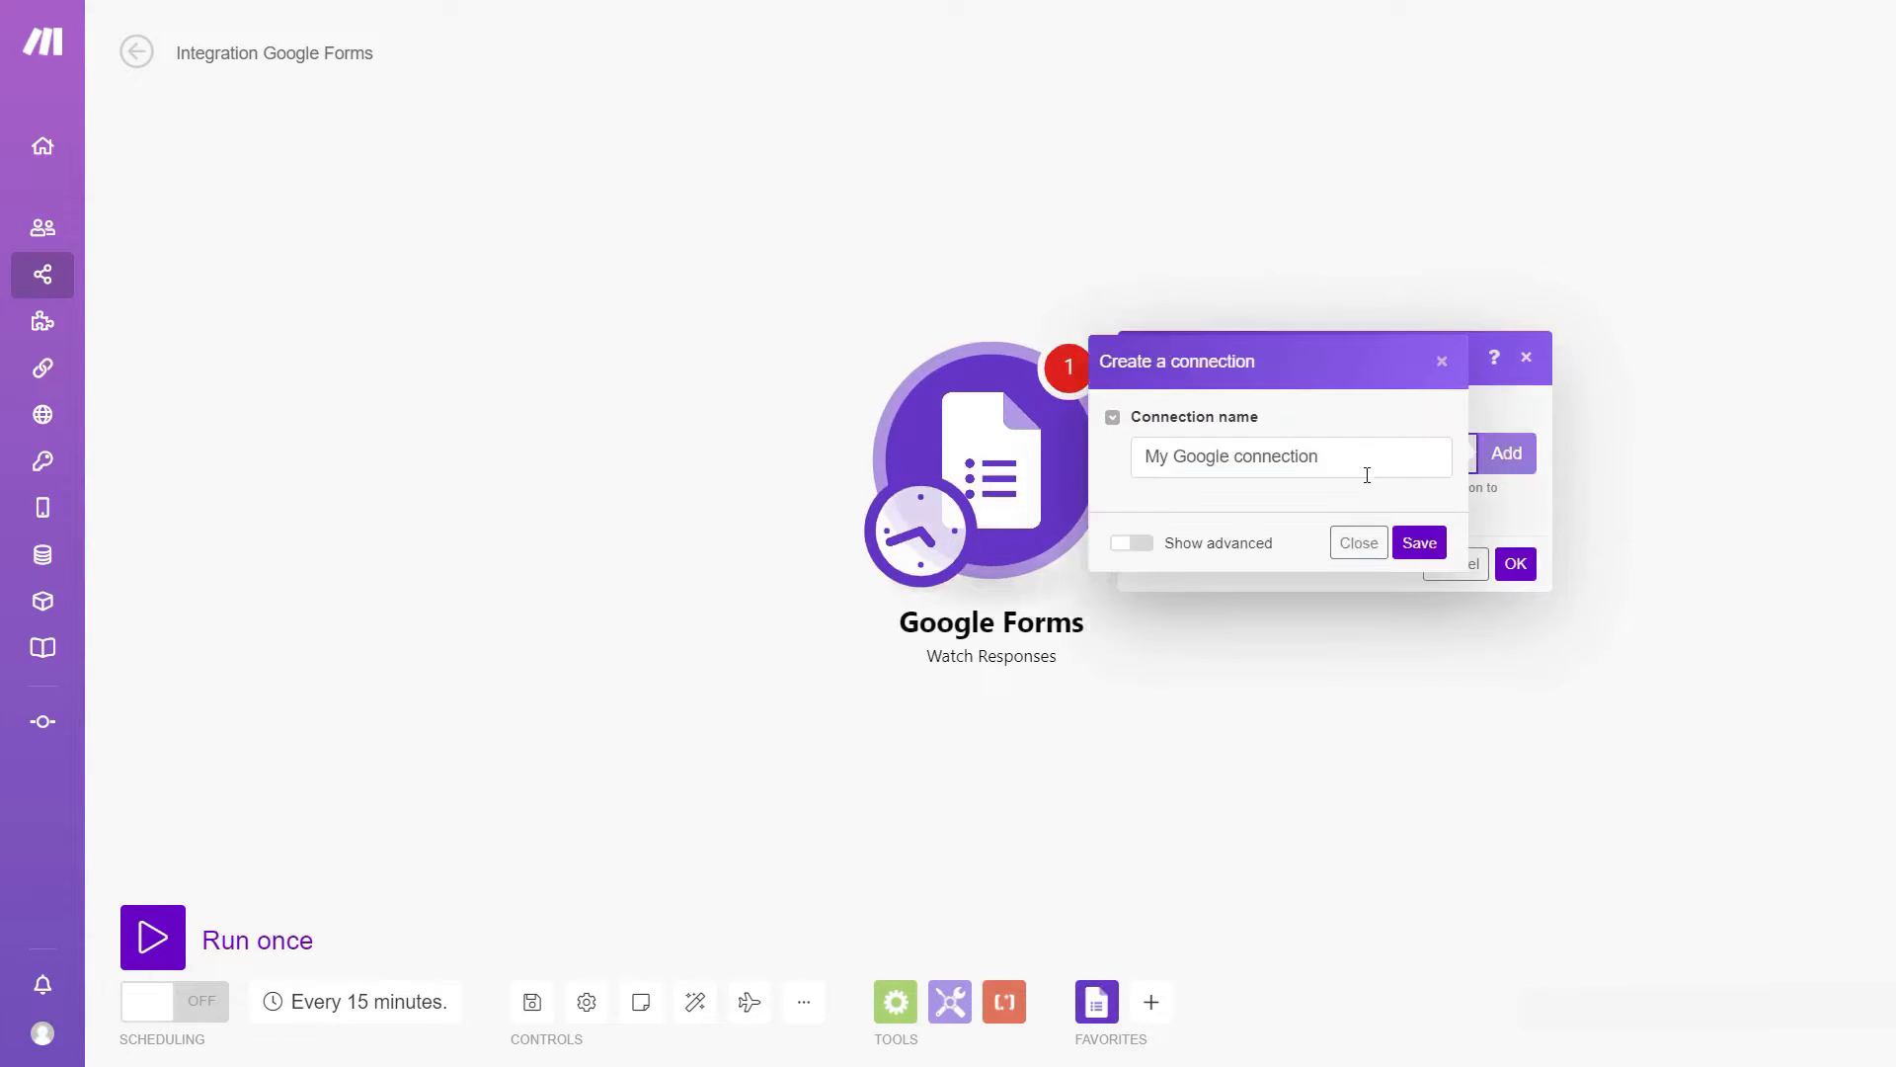
left_click(1415, 544)
left_click(509, 432)
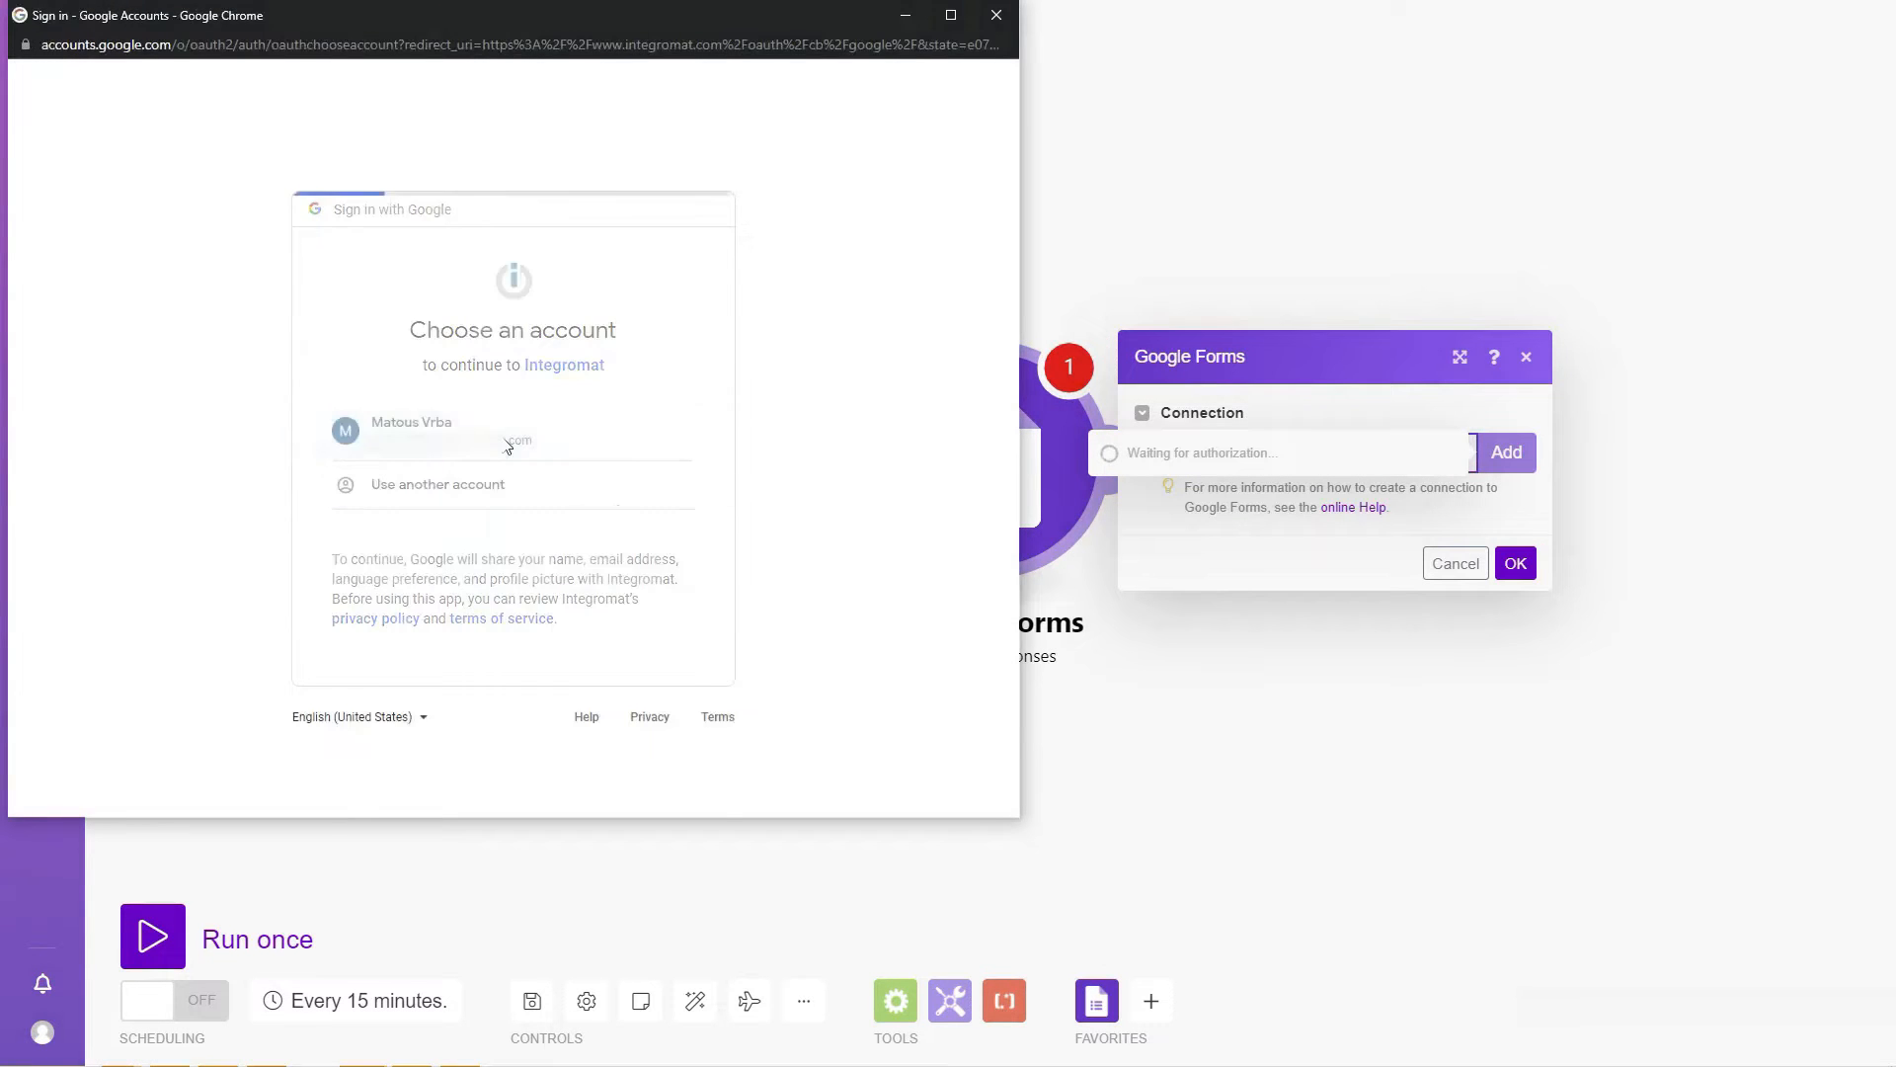
left_click(648, 737)
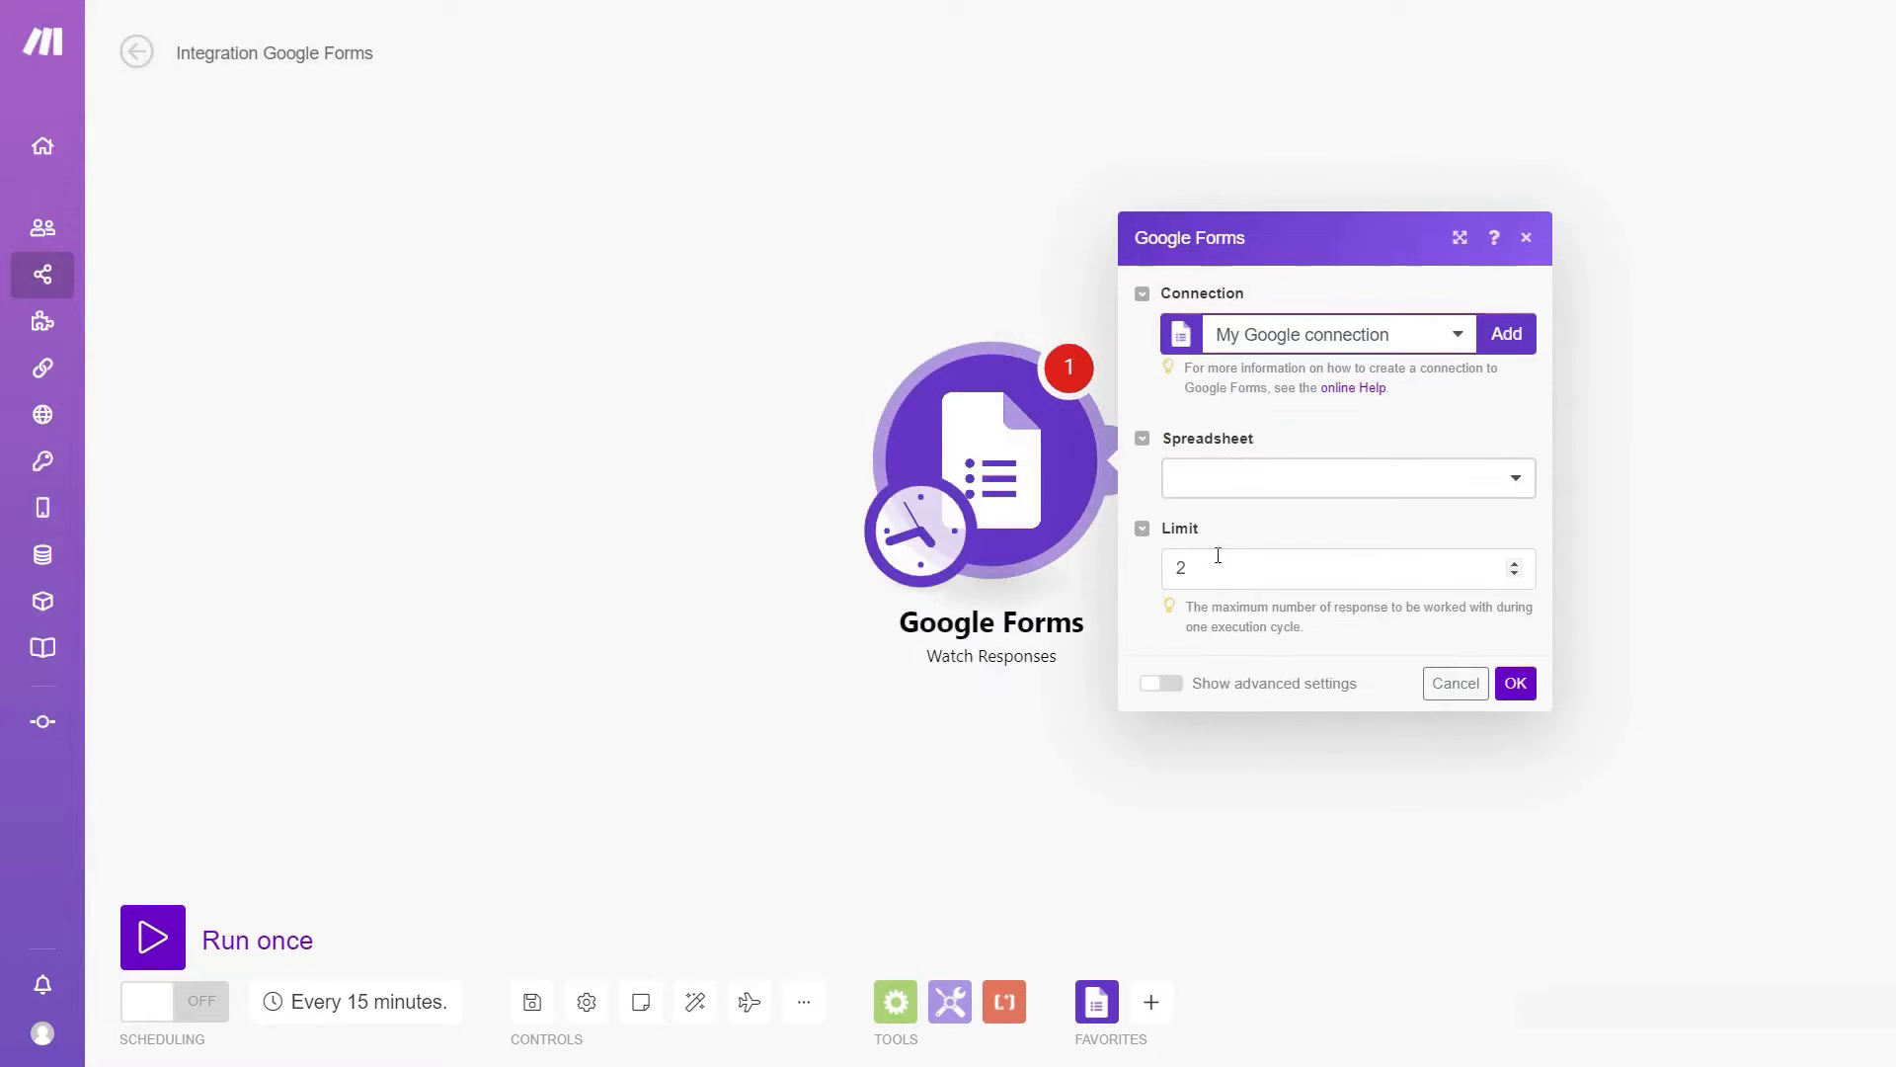
Watch the Ticketing system (Responses) spreadsheet's Form Responses 1 sheet, starting from all existing responses
left_click(1291, 478)
type("ticketing")
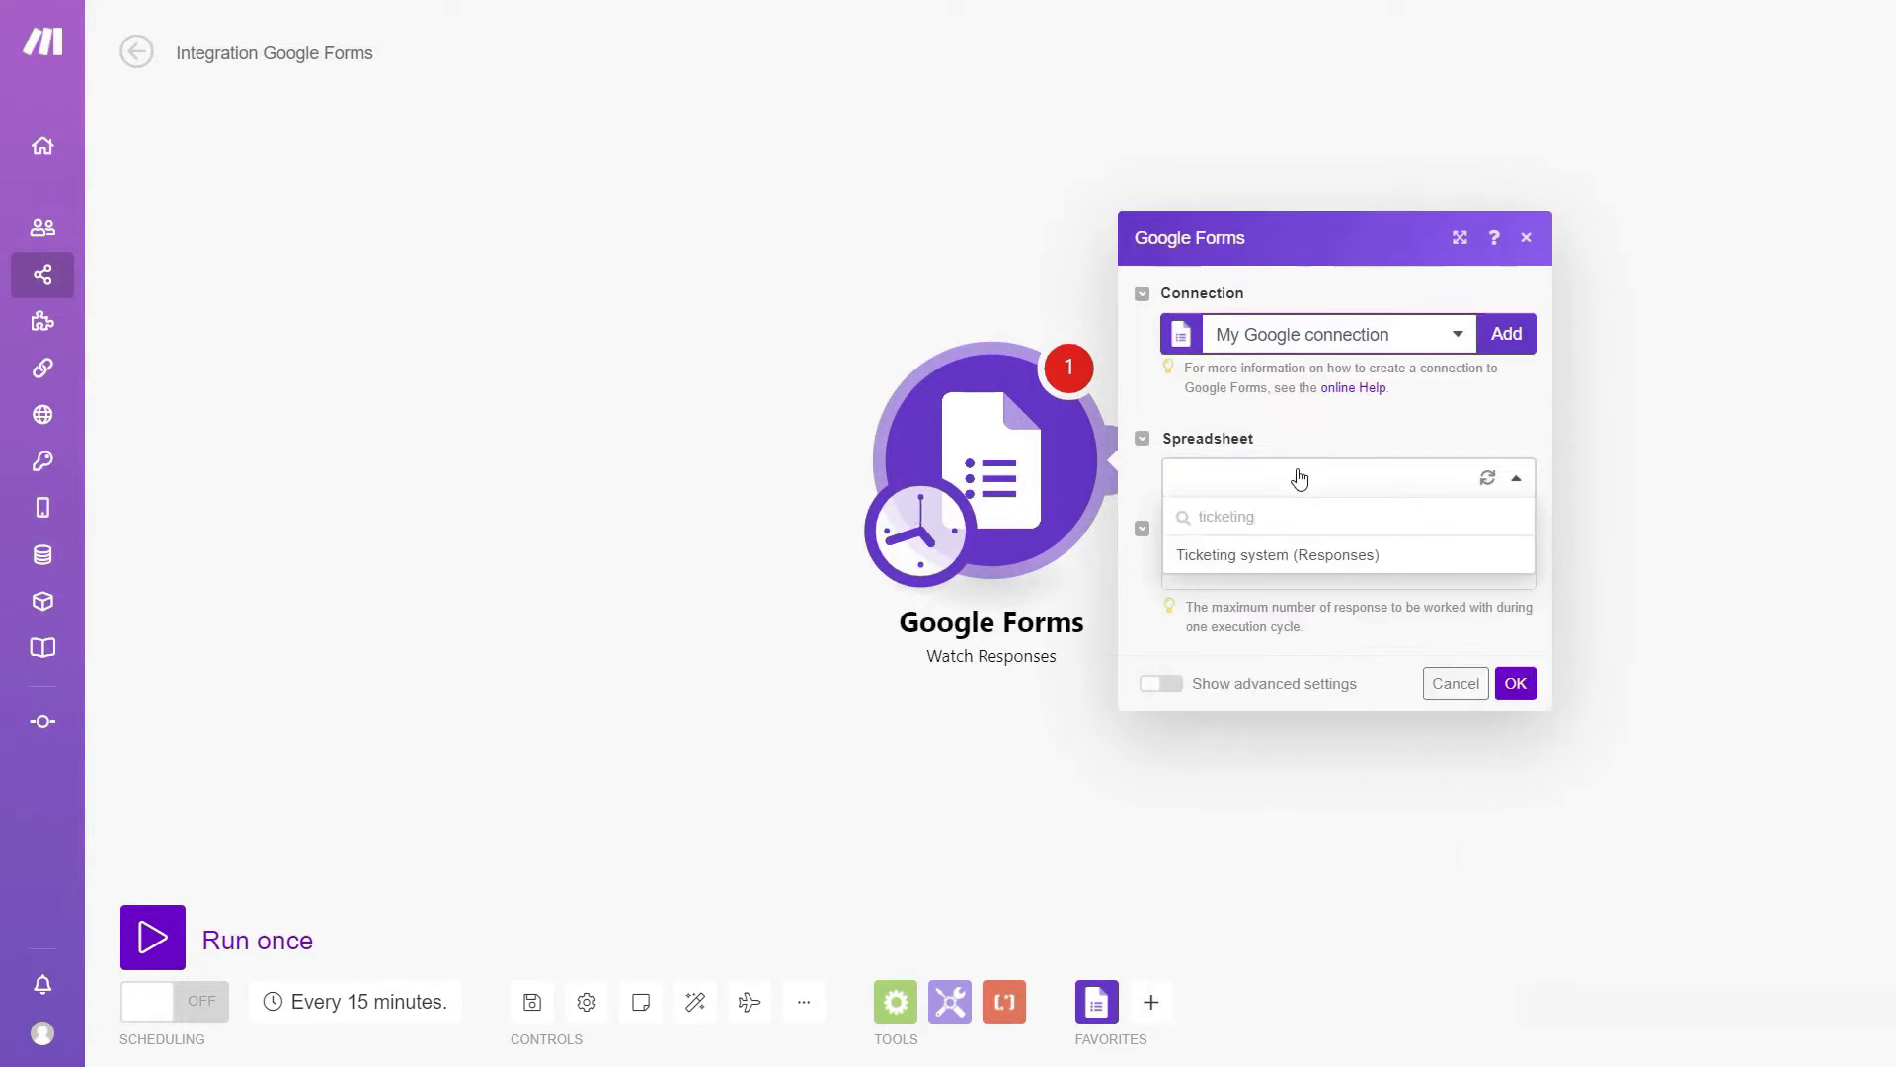
left_click(1352, 556)
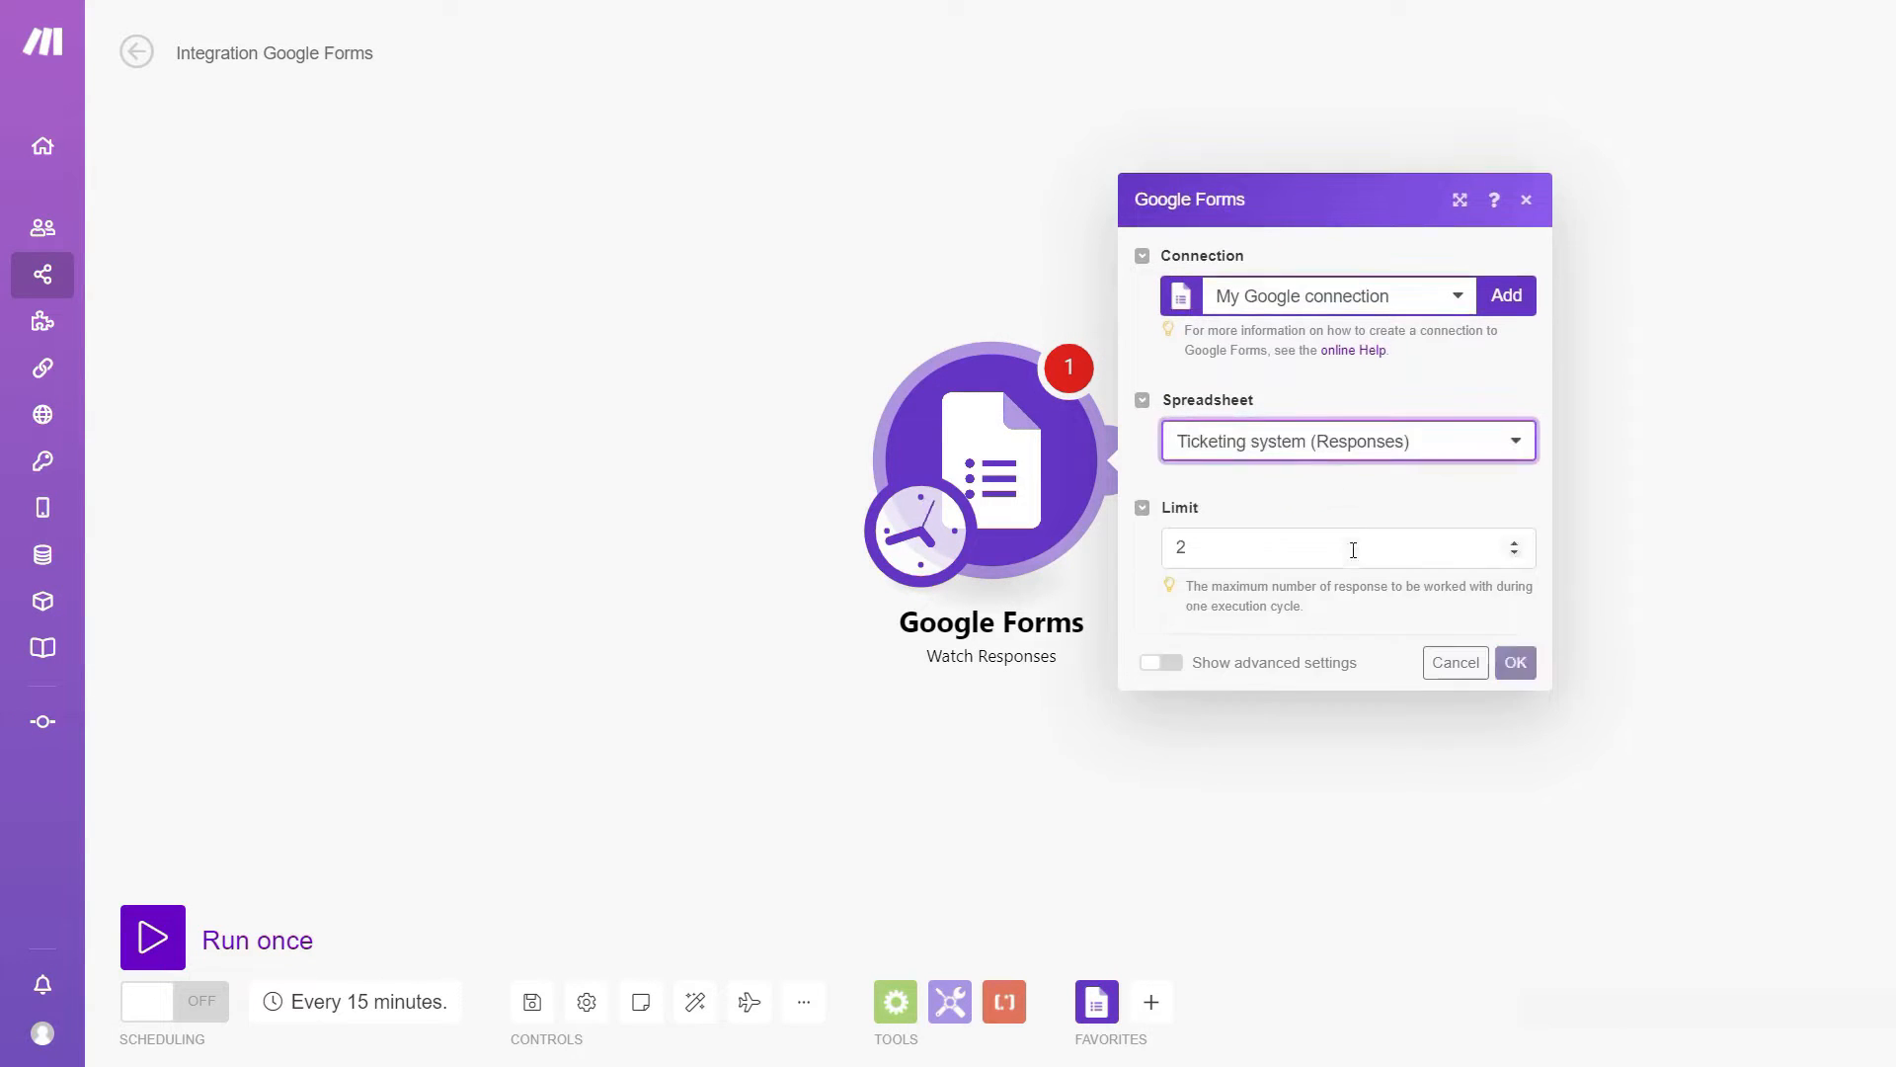
left_click(1323, 534)
left_click(1311, 593)
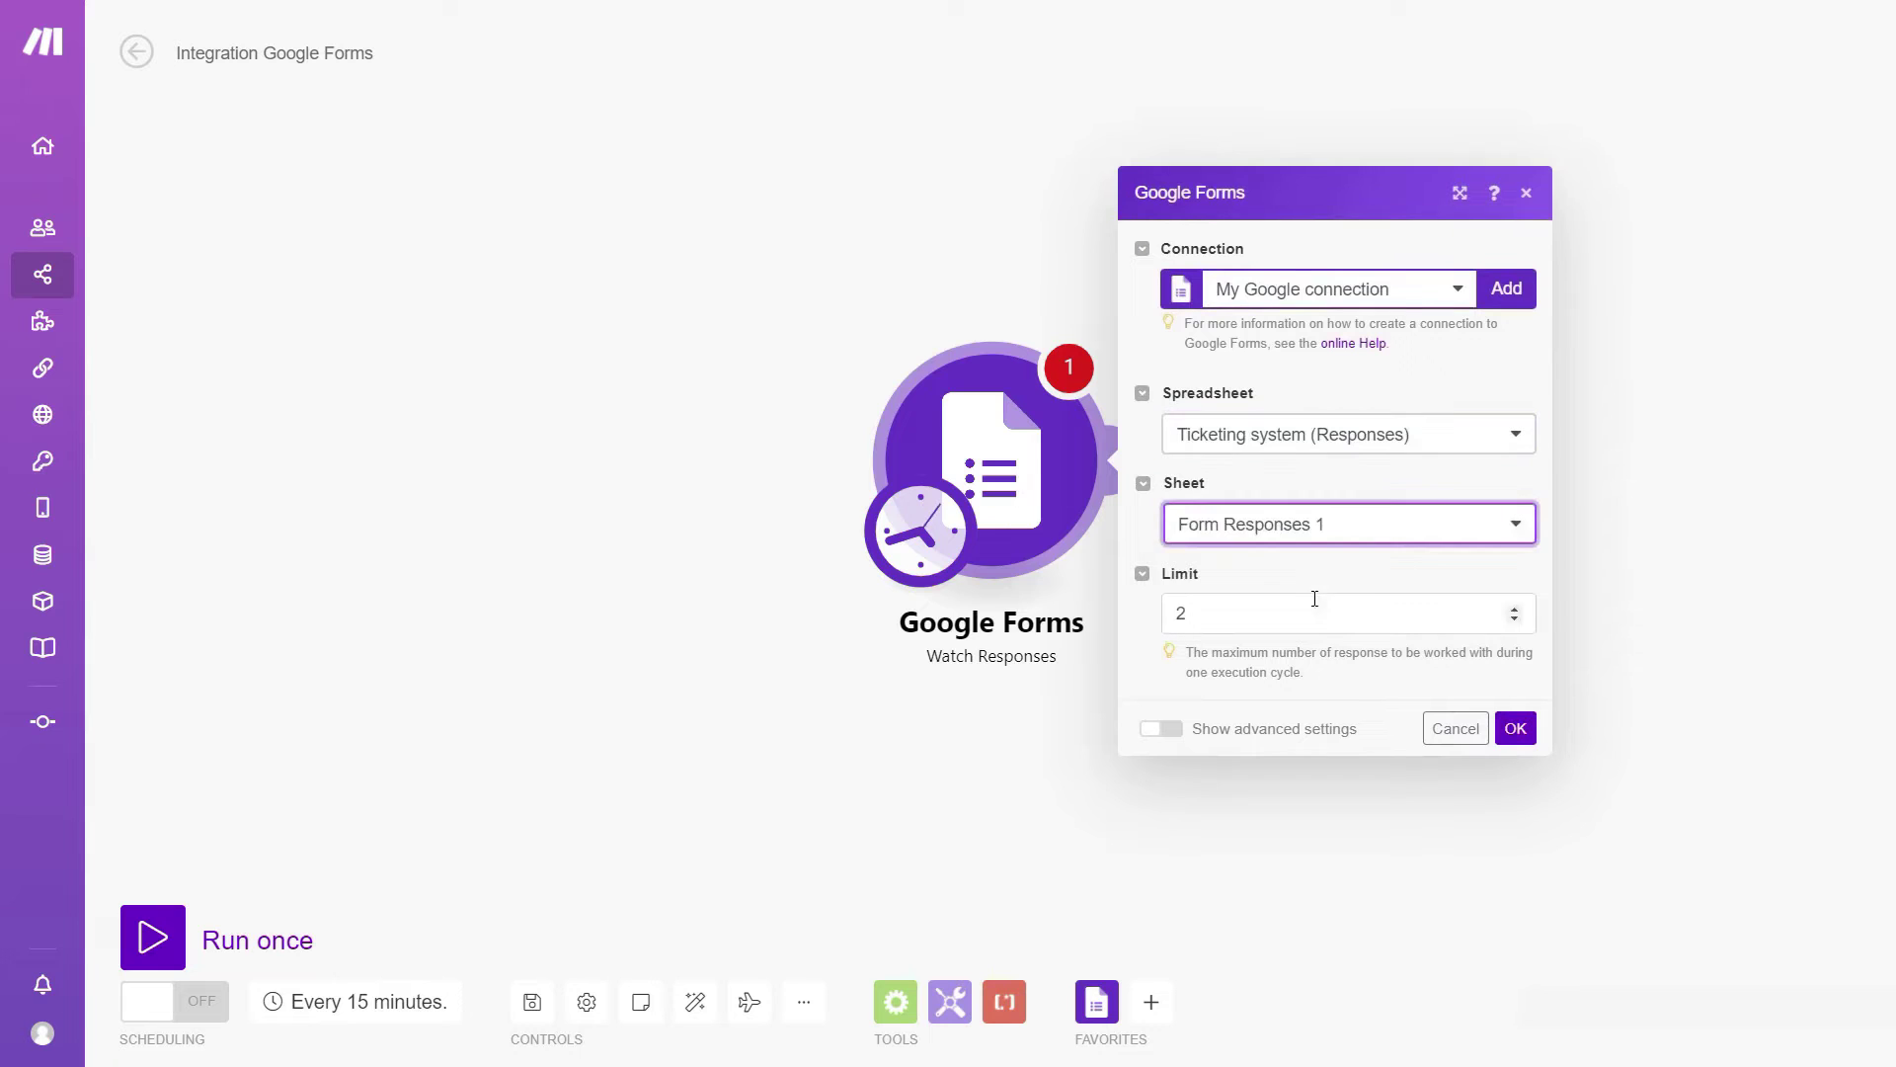
left_click(1523, 735)
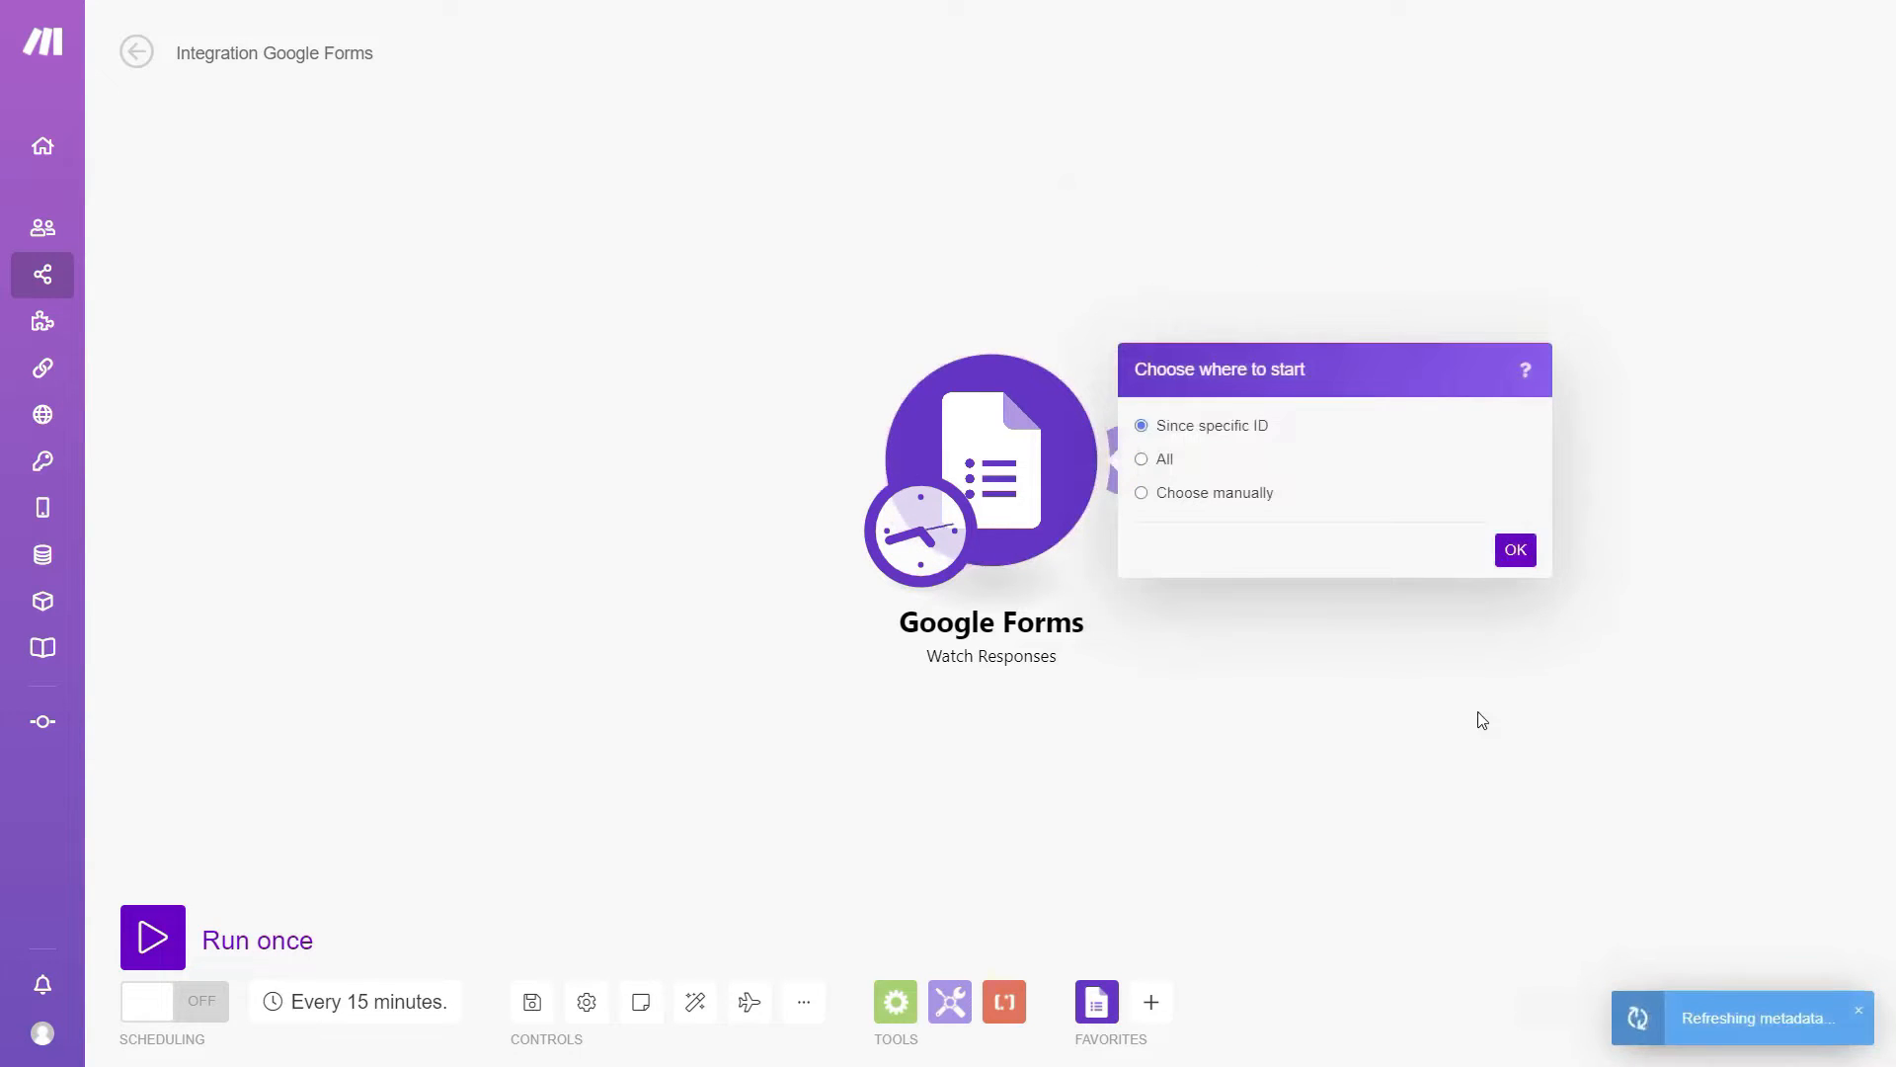
left_click(1242, 491)
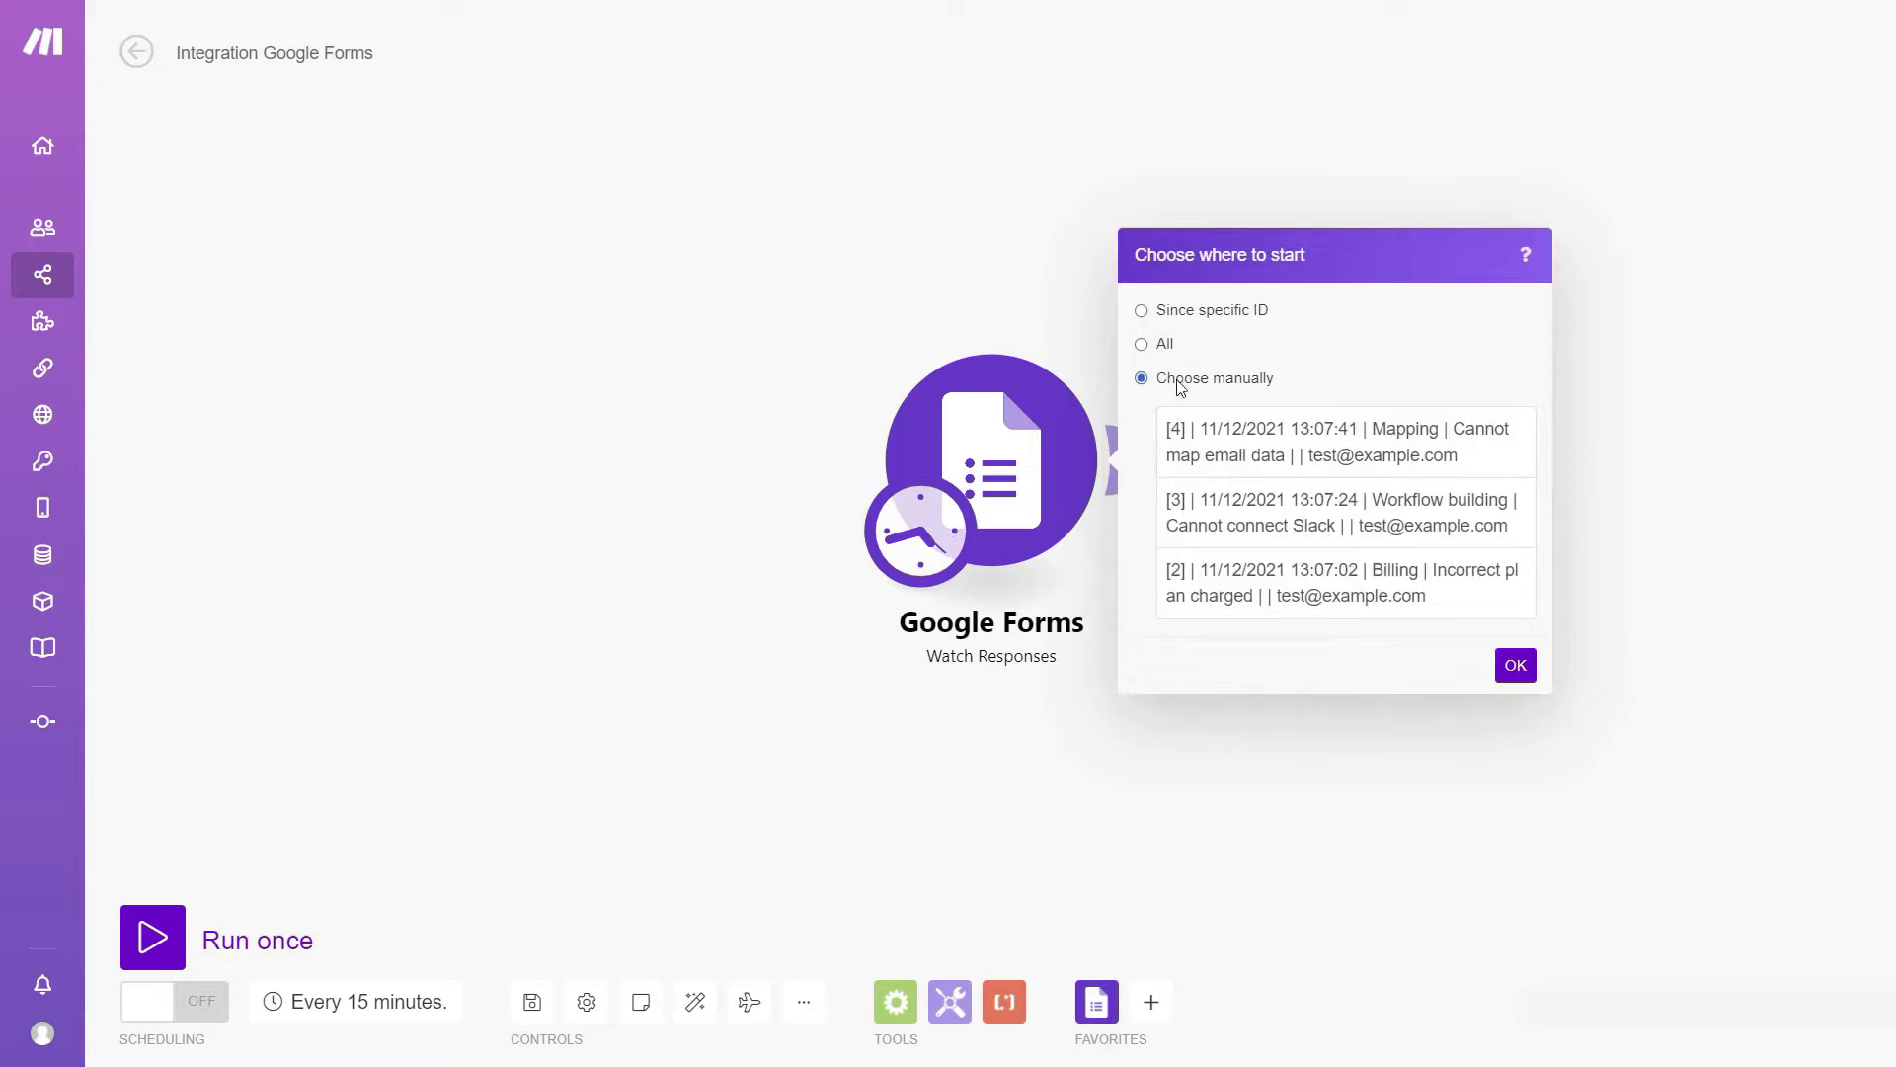
left_click(1143, 346)
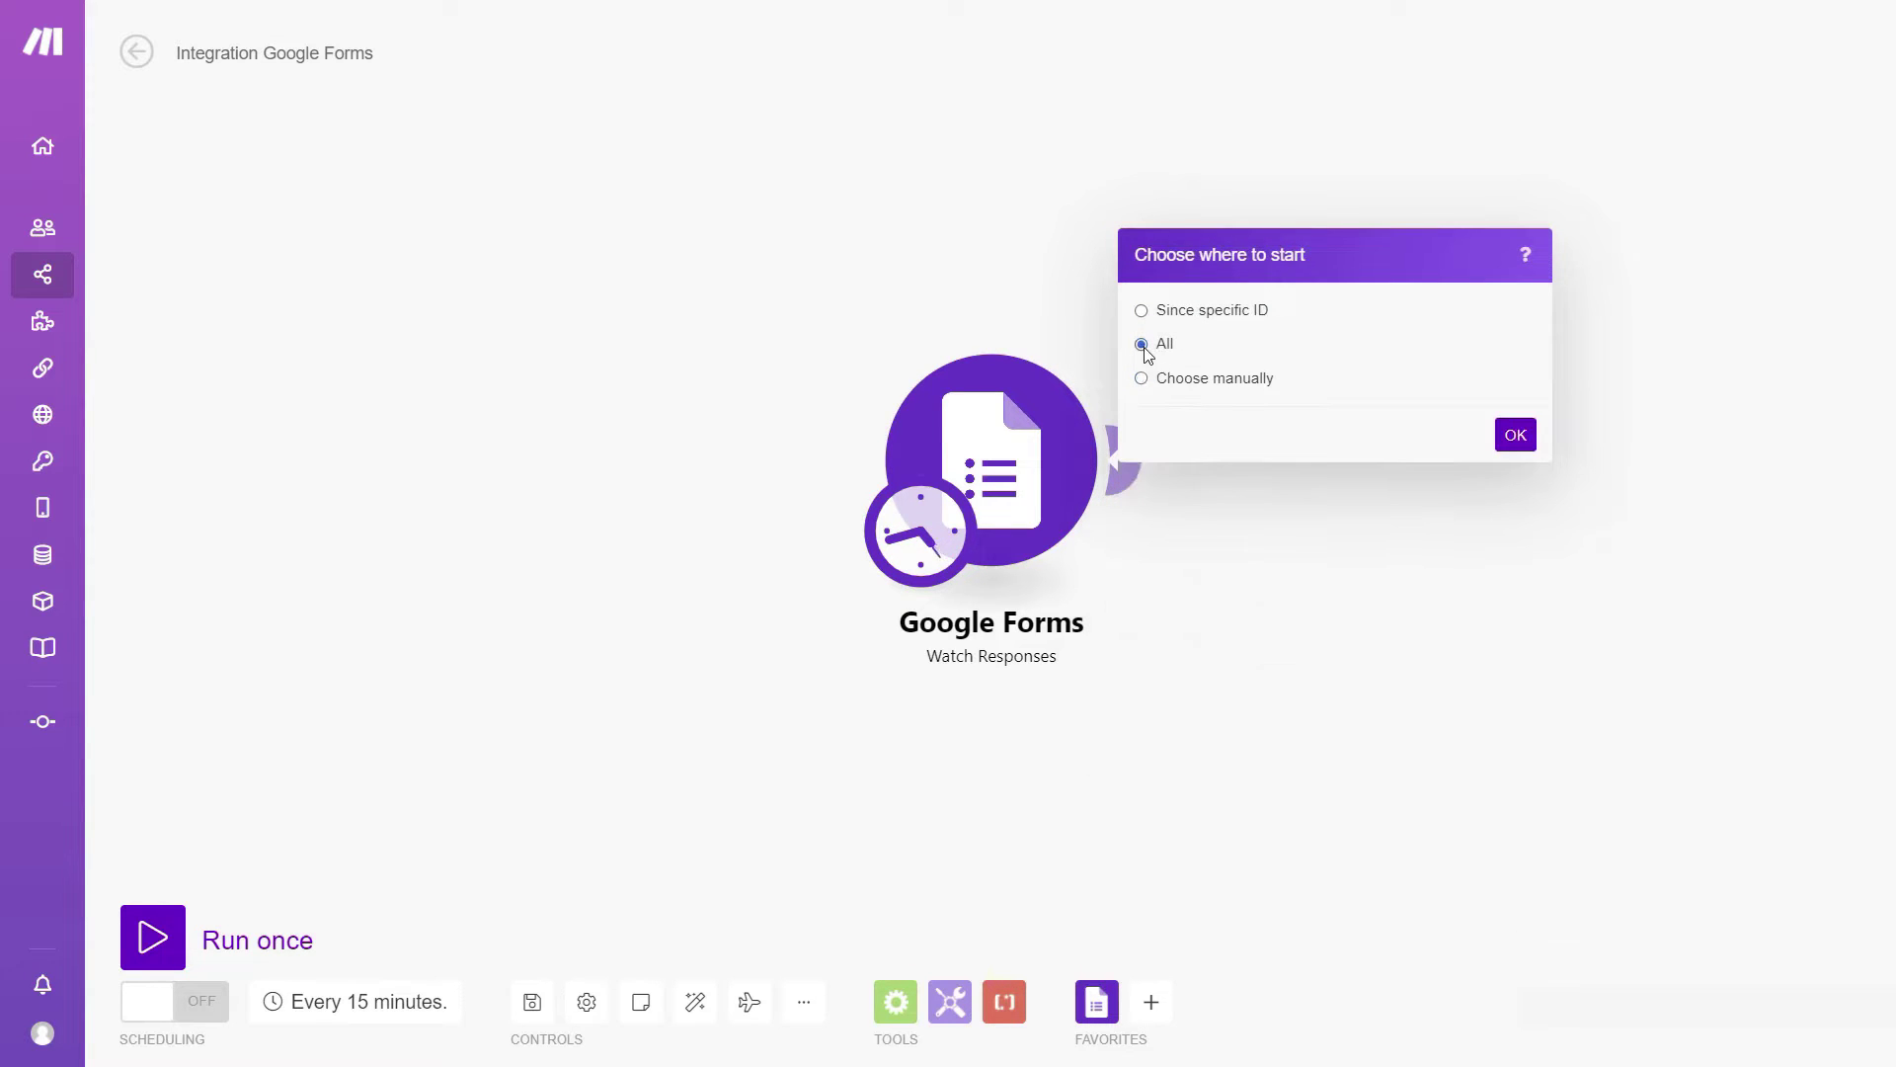
left_click(1516, 438)
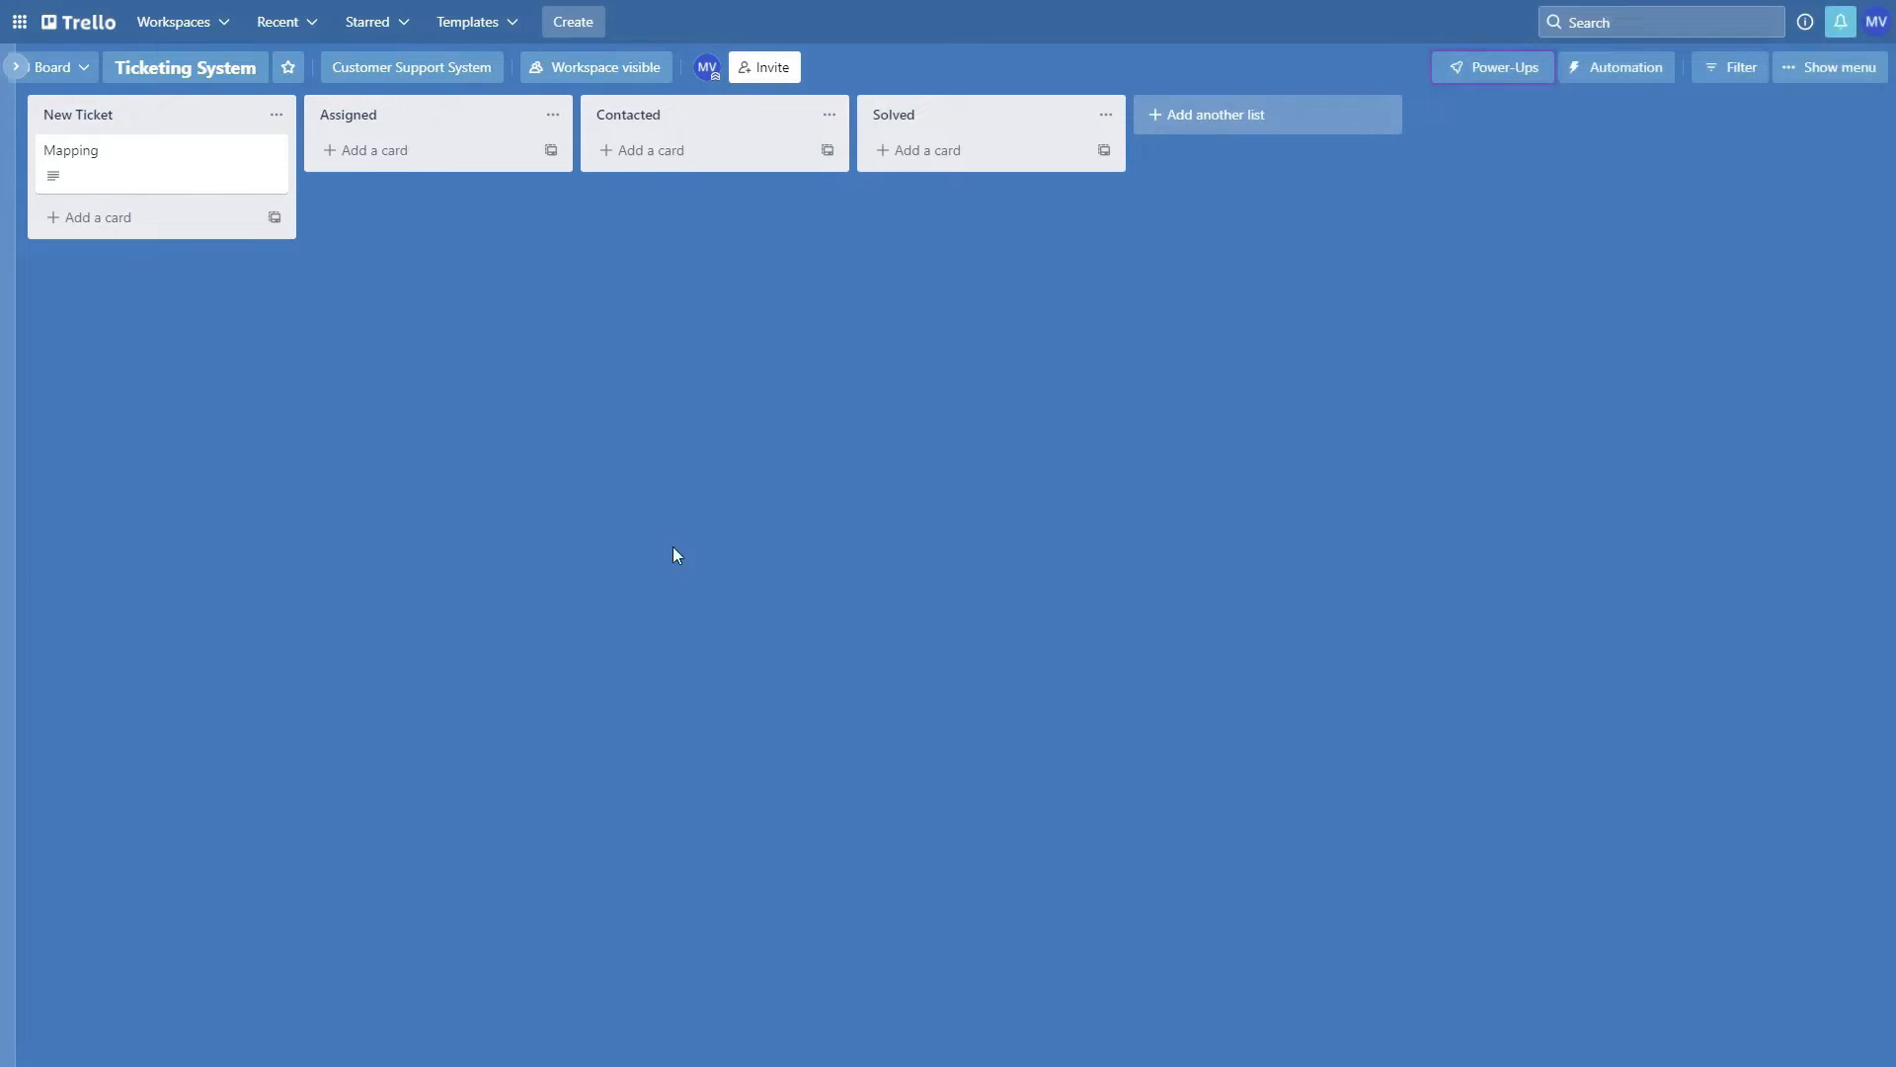
left_click(168, 168)
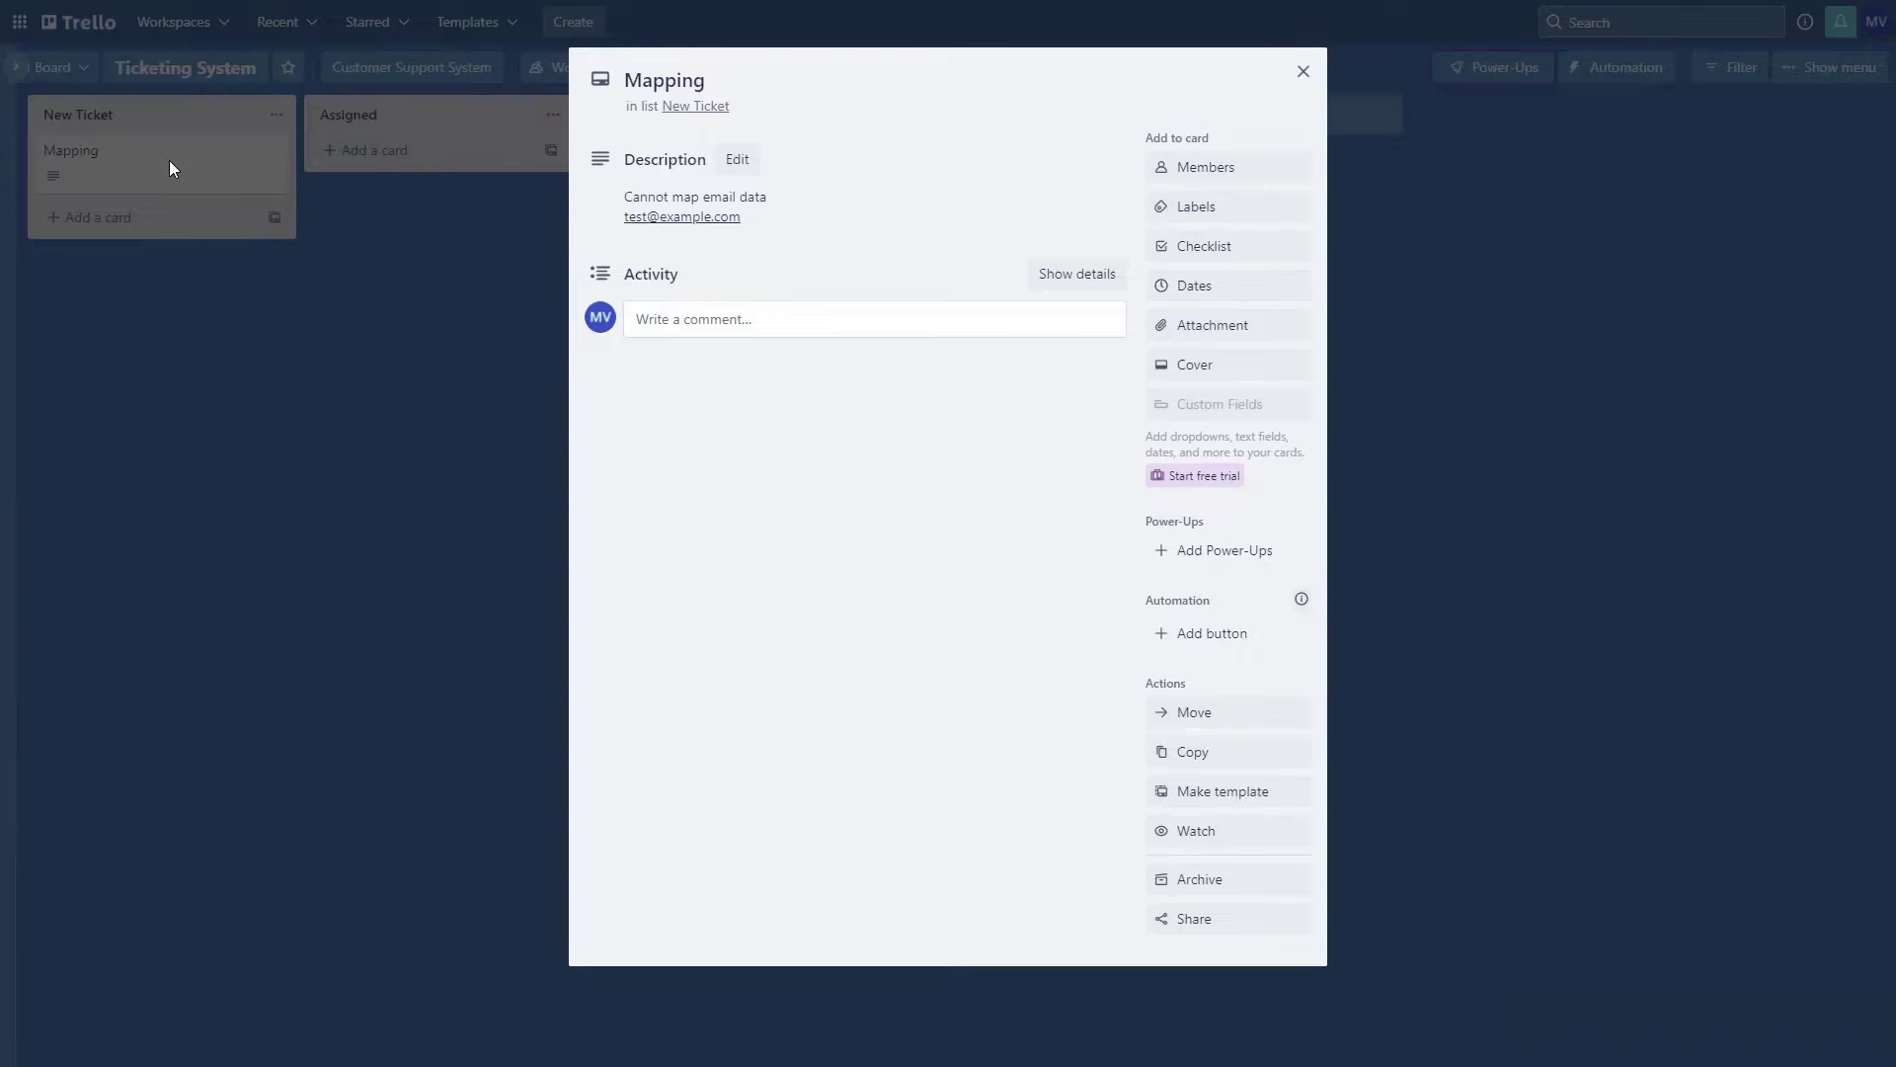
left_click(186, 336)
mouse_move(133, 175)
left_mouse_down()
mouse_move(733, 170)
mouse_move(174, 168)
left_mouse_up()
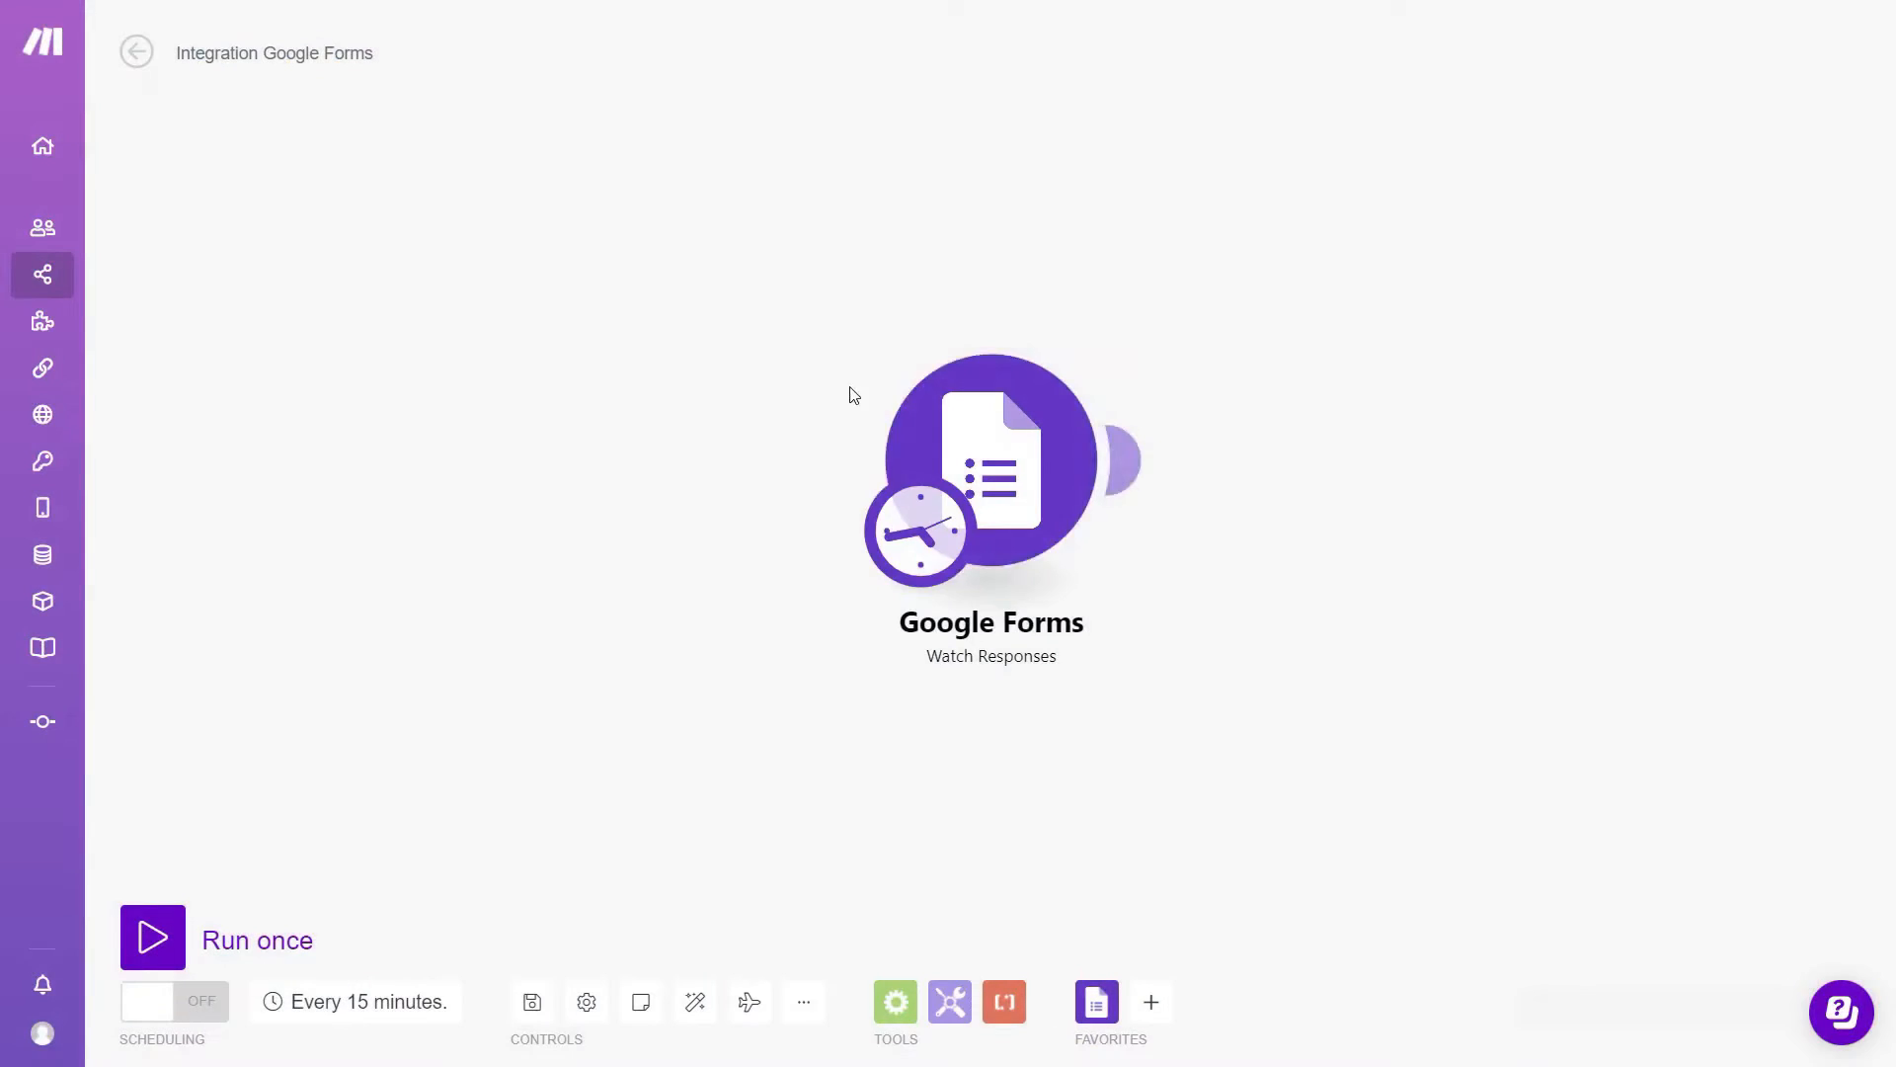
type("trello")
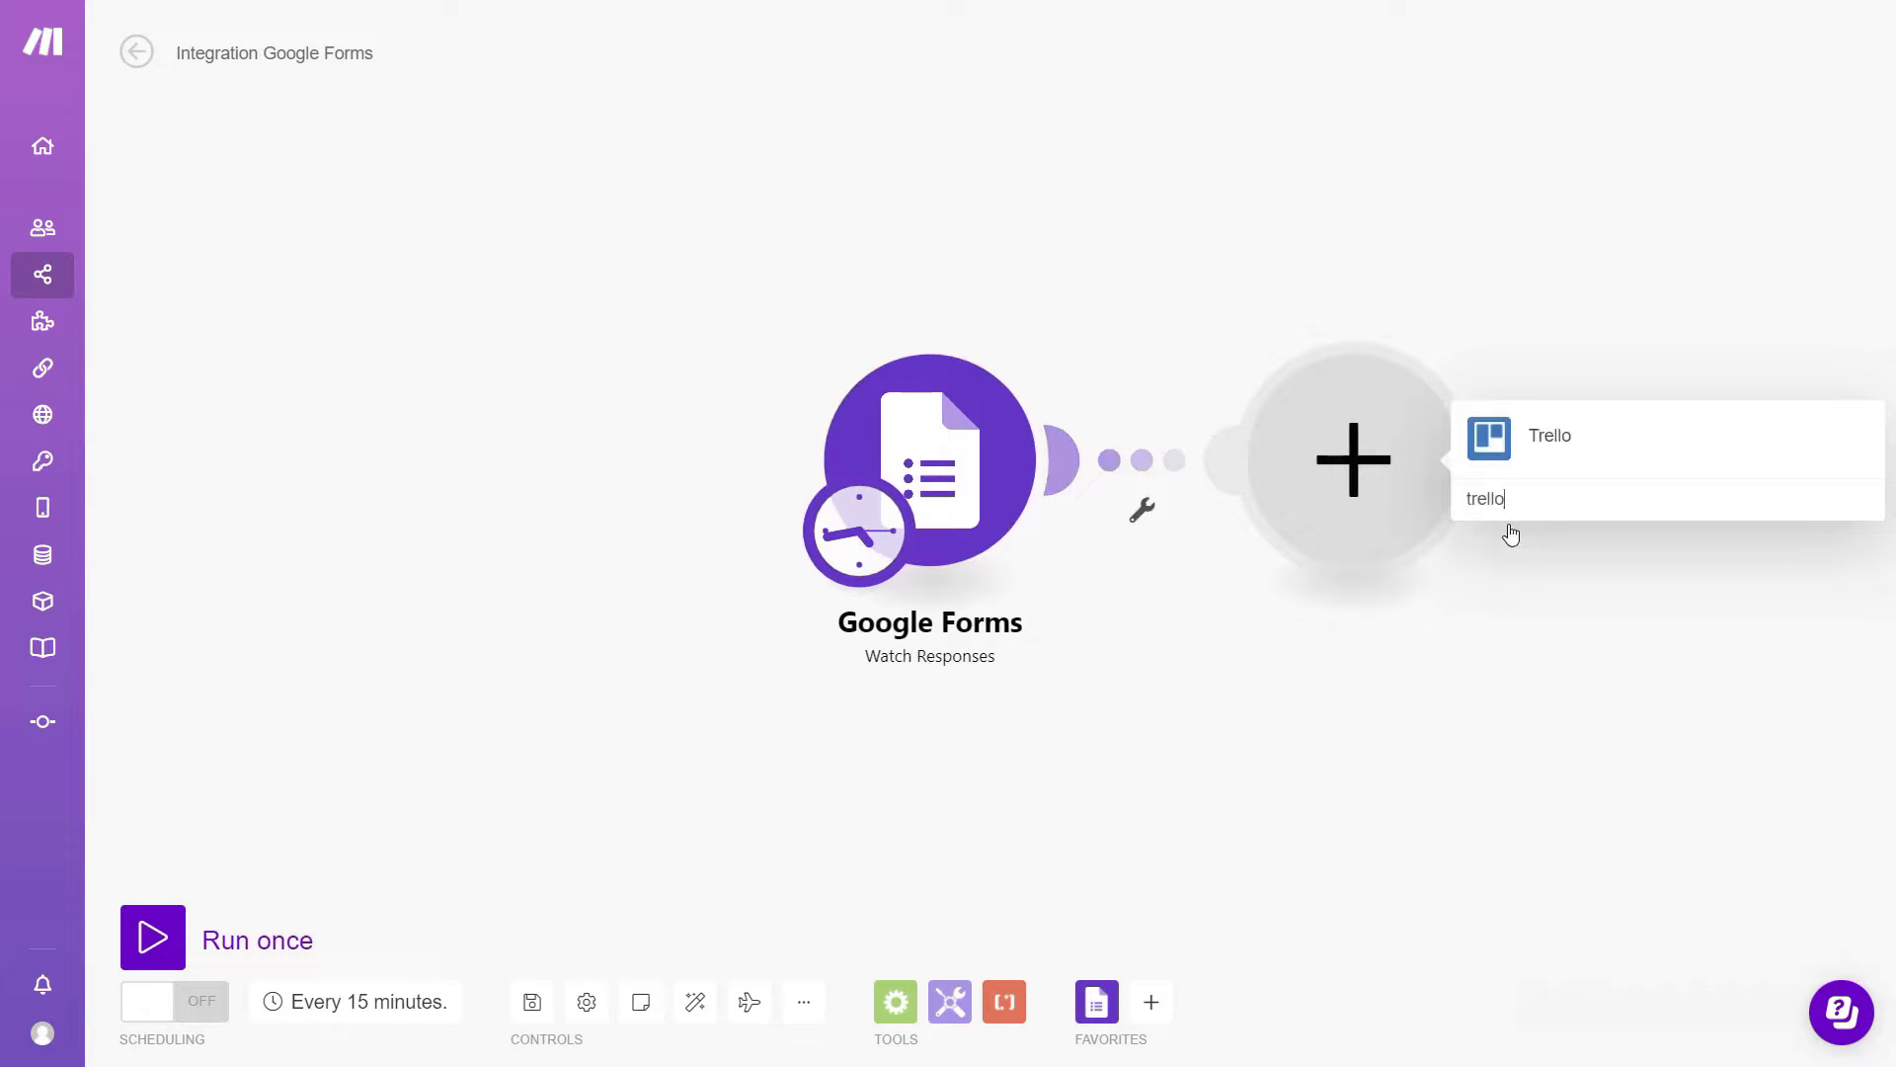
Add a Trello Create a Card action sending cards to the Ticketing System board's New Ticket list
left_click(1564, 458)
scroll(1570, 479, "down", 2)
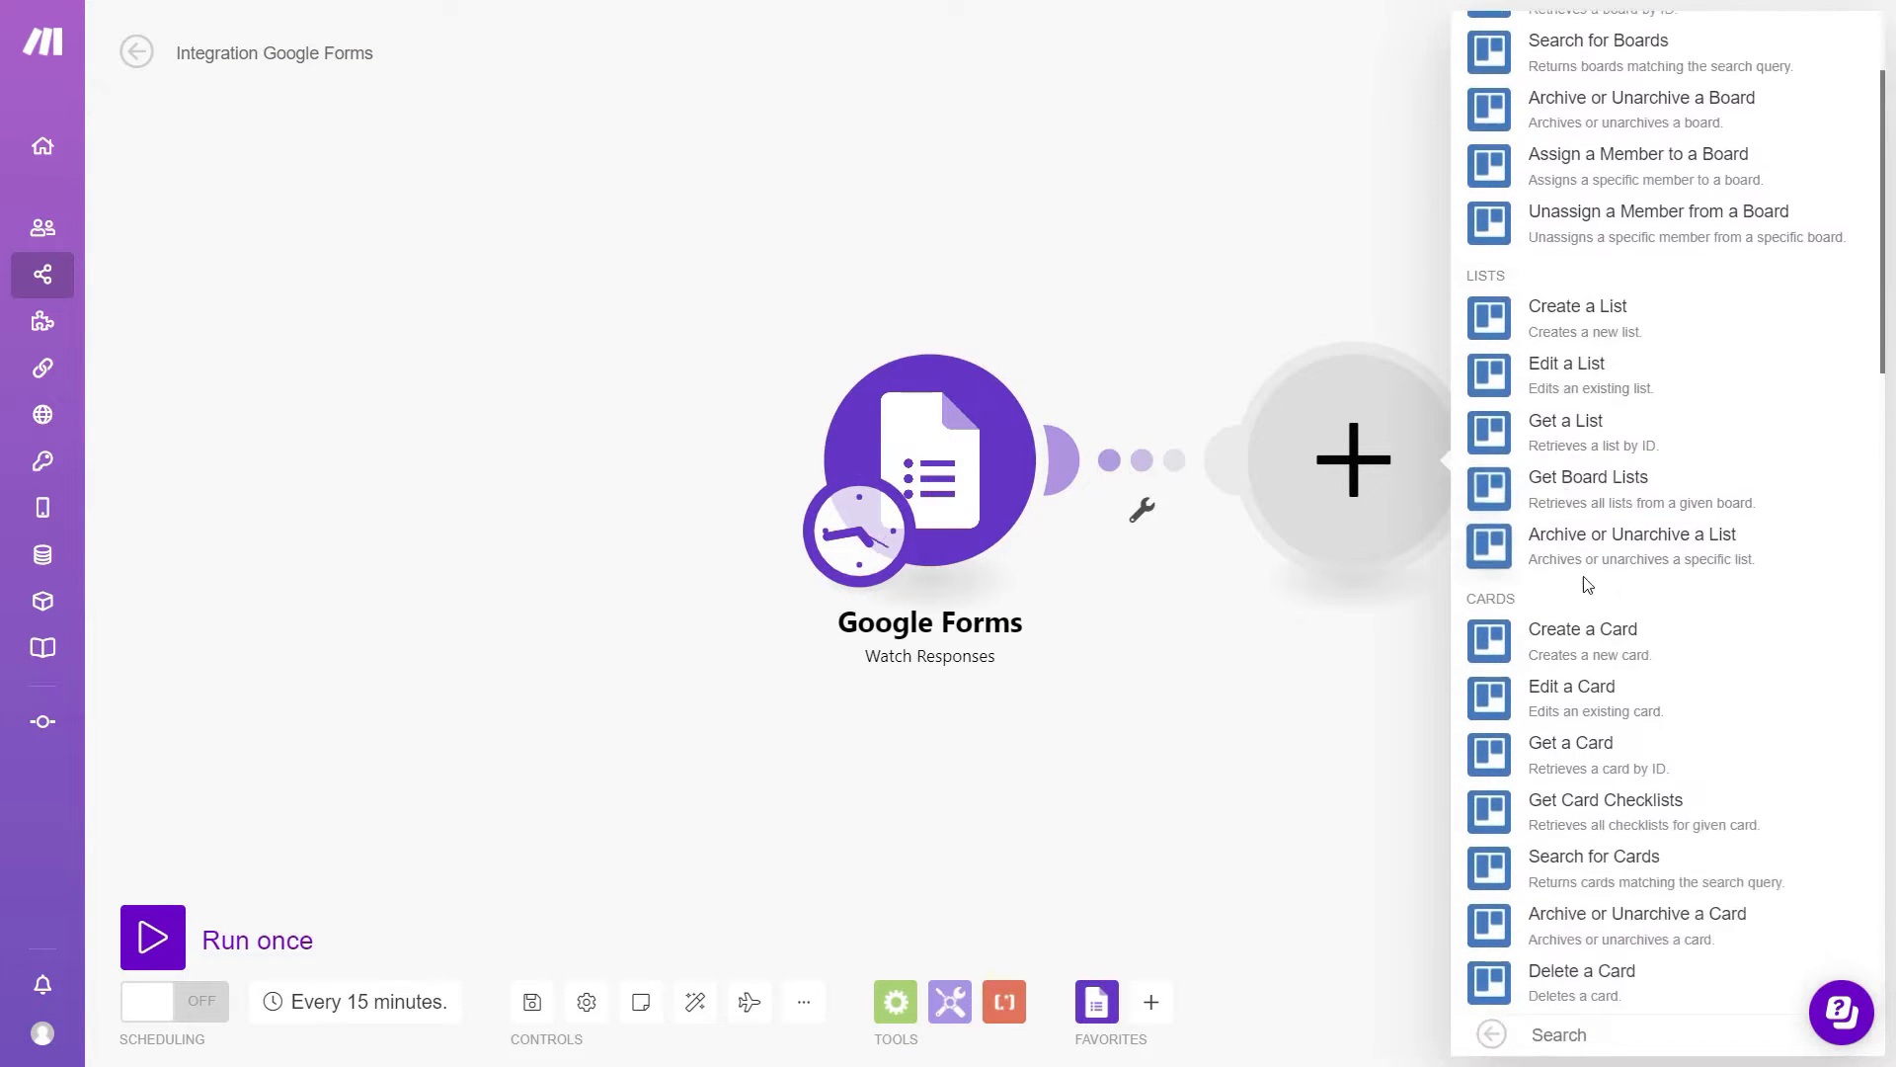
left_click(1621, 661)
left_click(1649, 471)
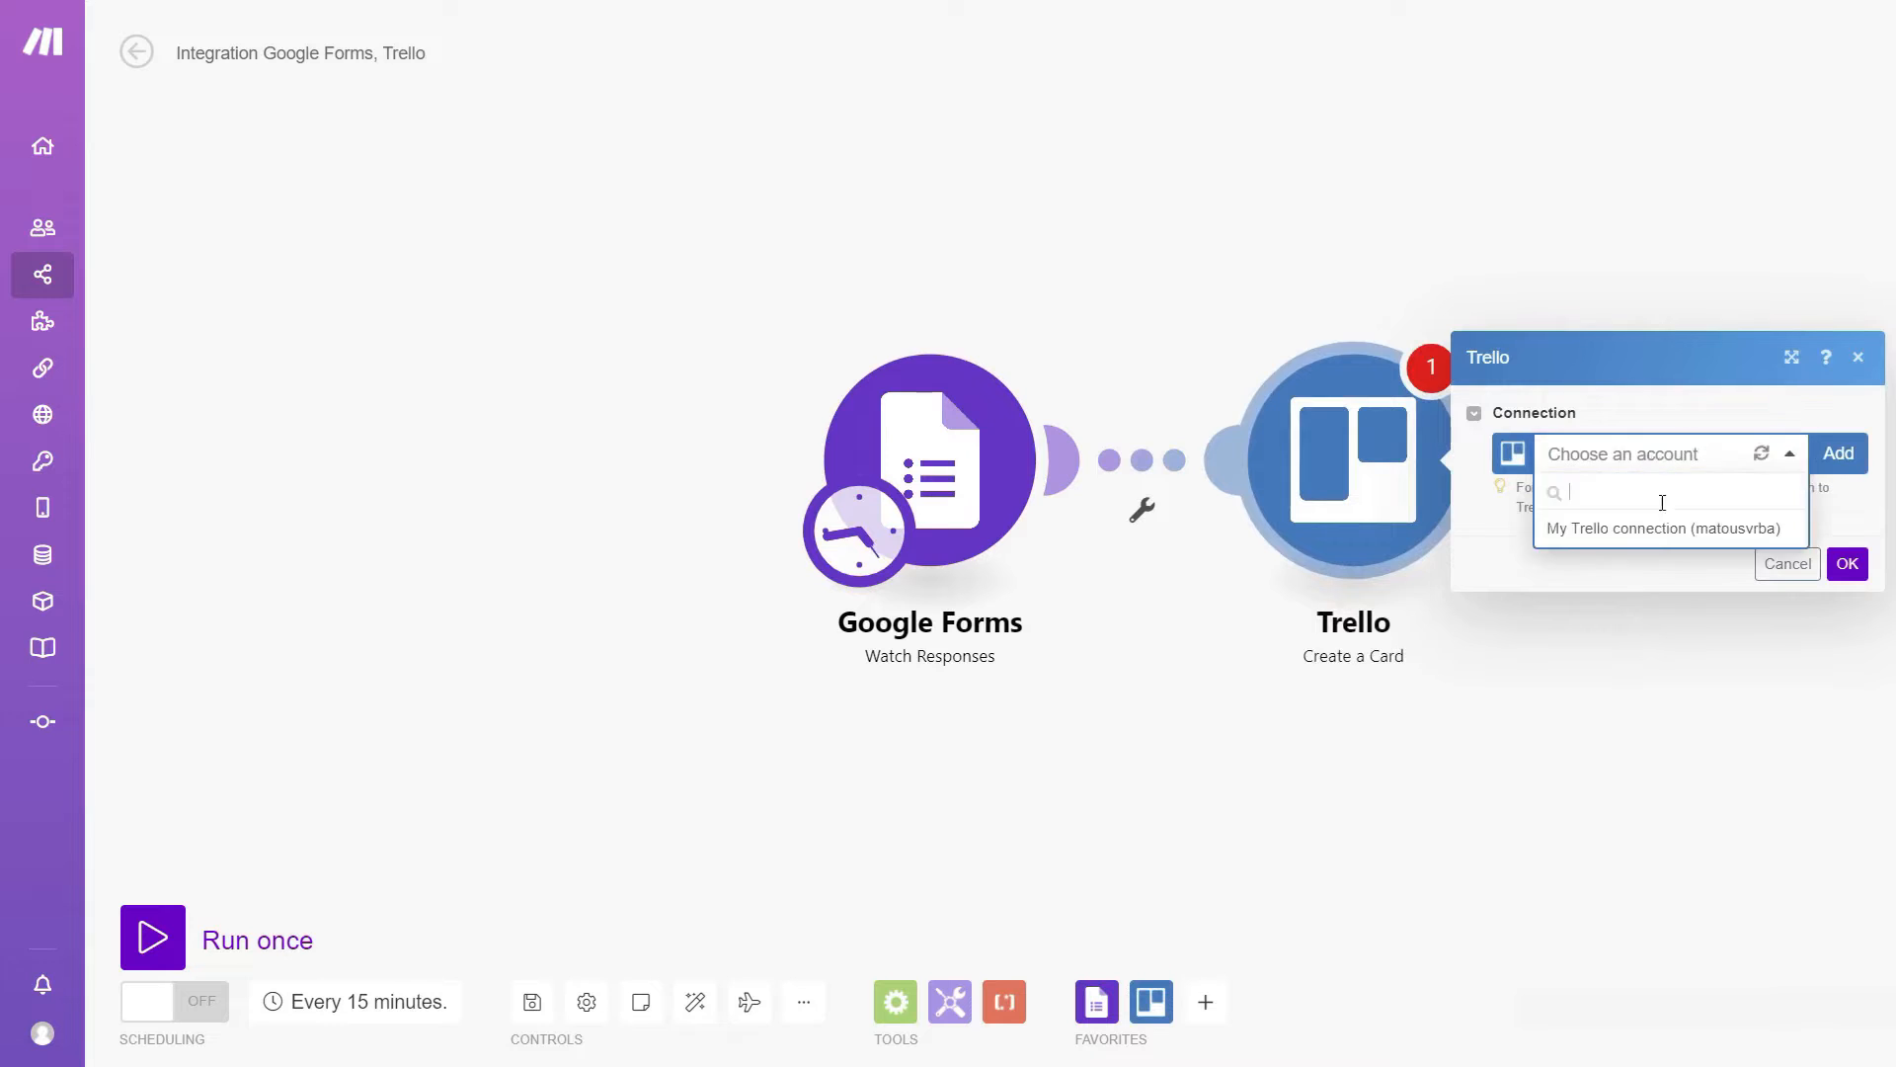
left_click(1662, 530)
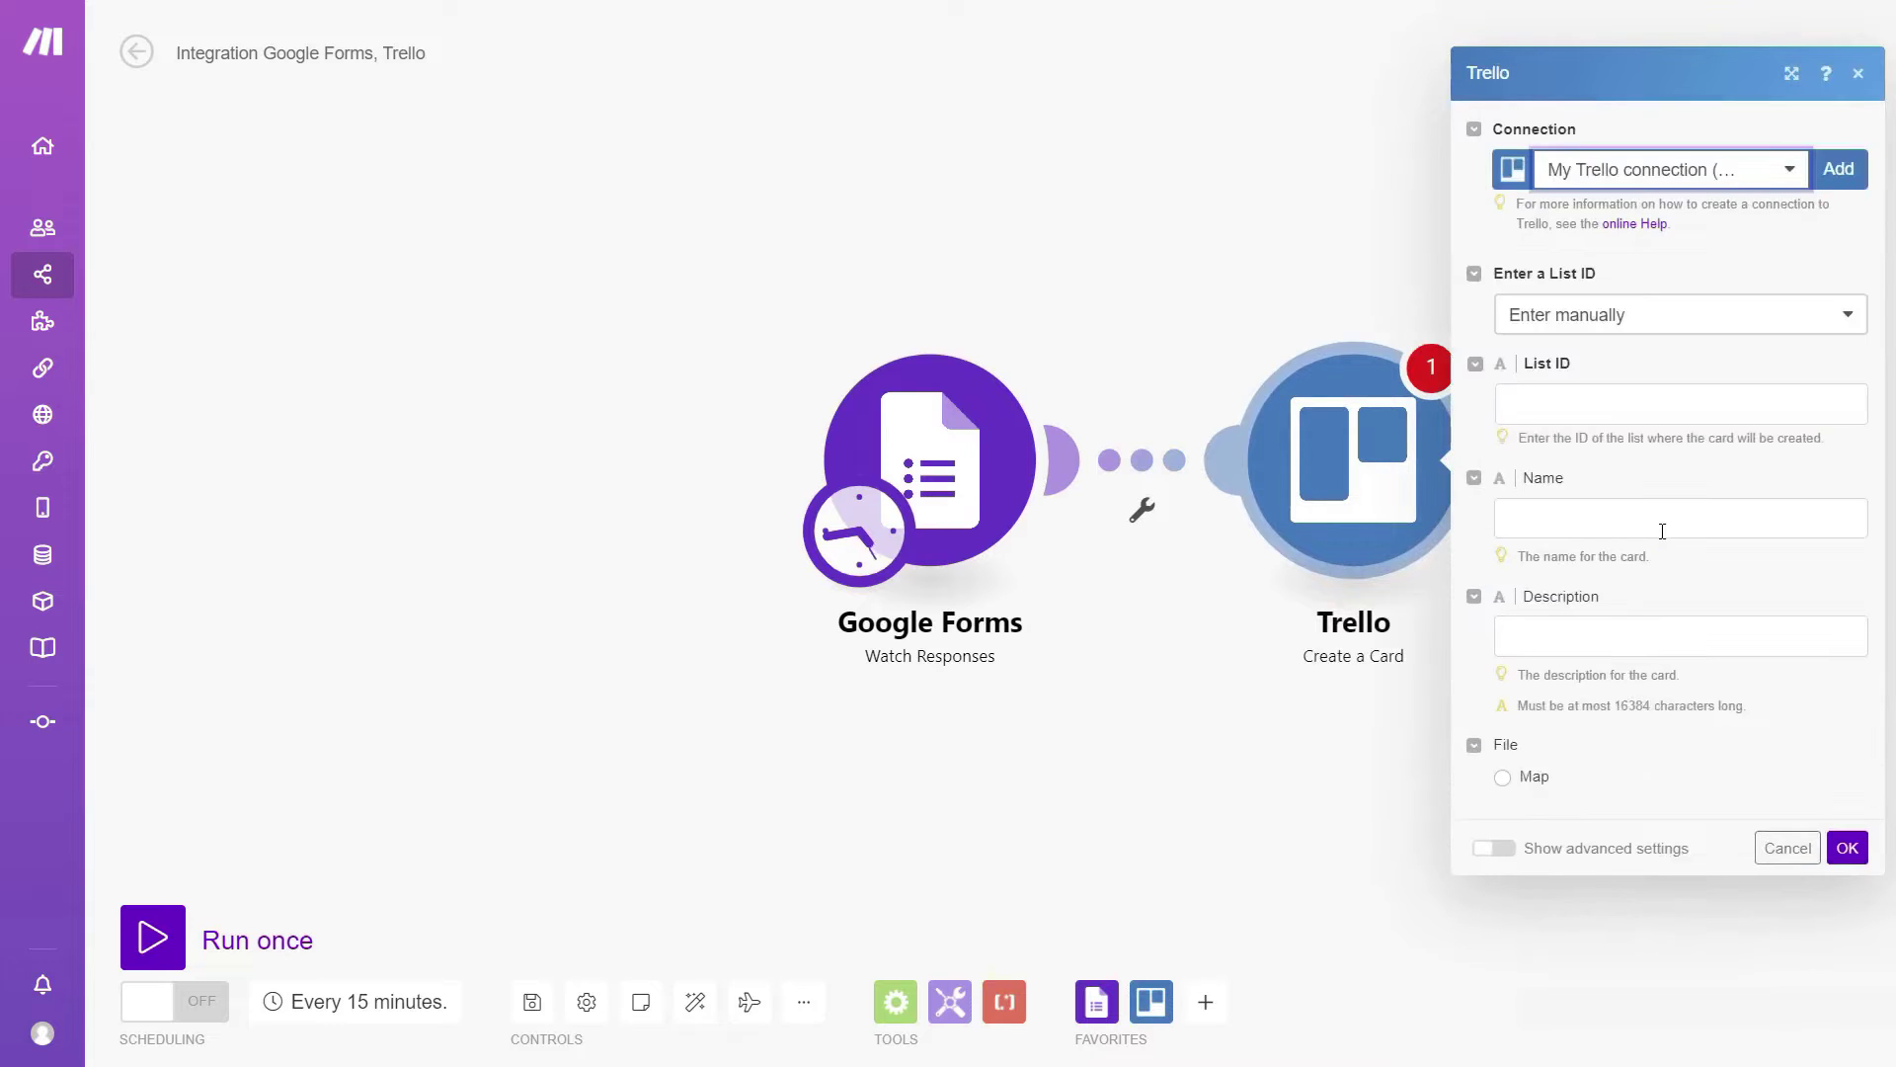
left_click(1590, 328)
left_click(1601, 422)
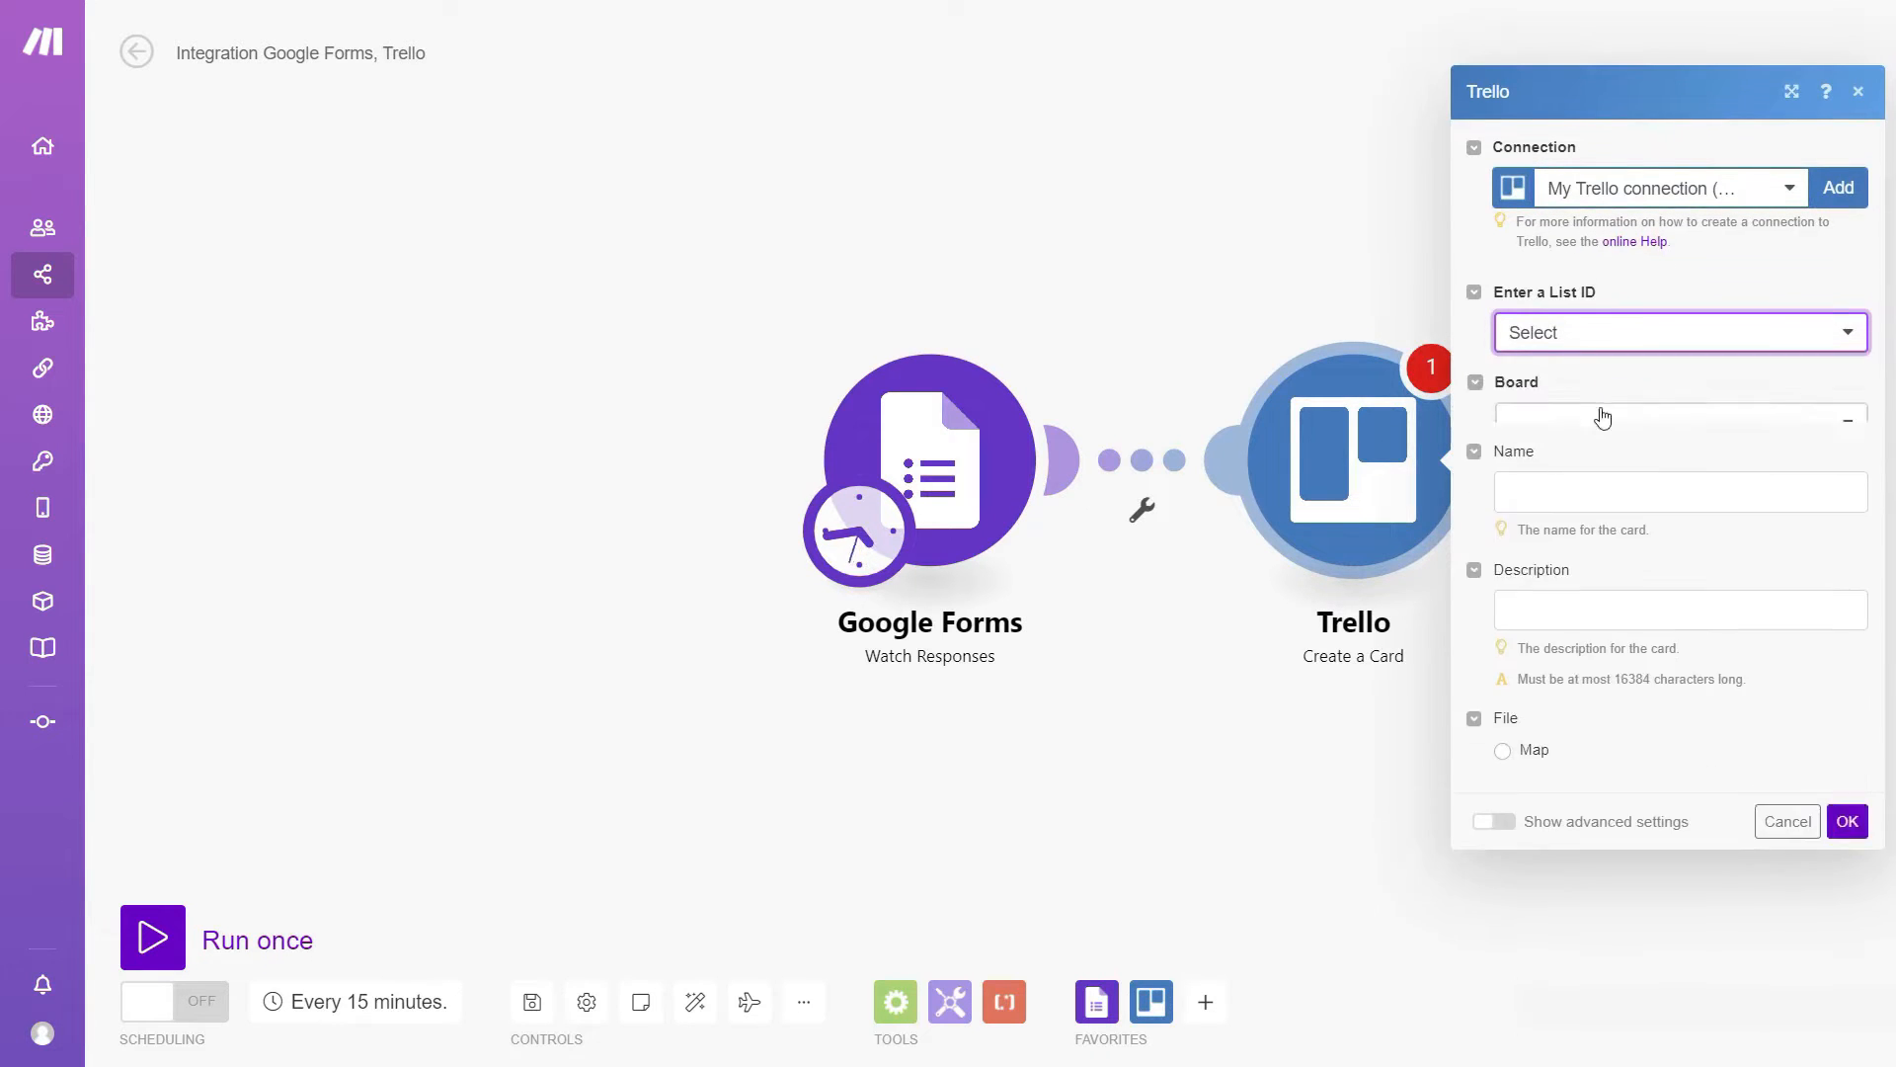
left_click(1602, 418)
left_click(1627, 529)
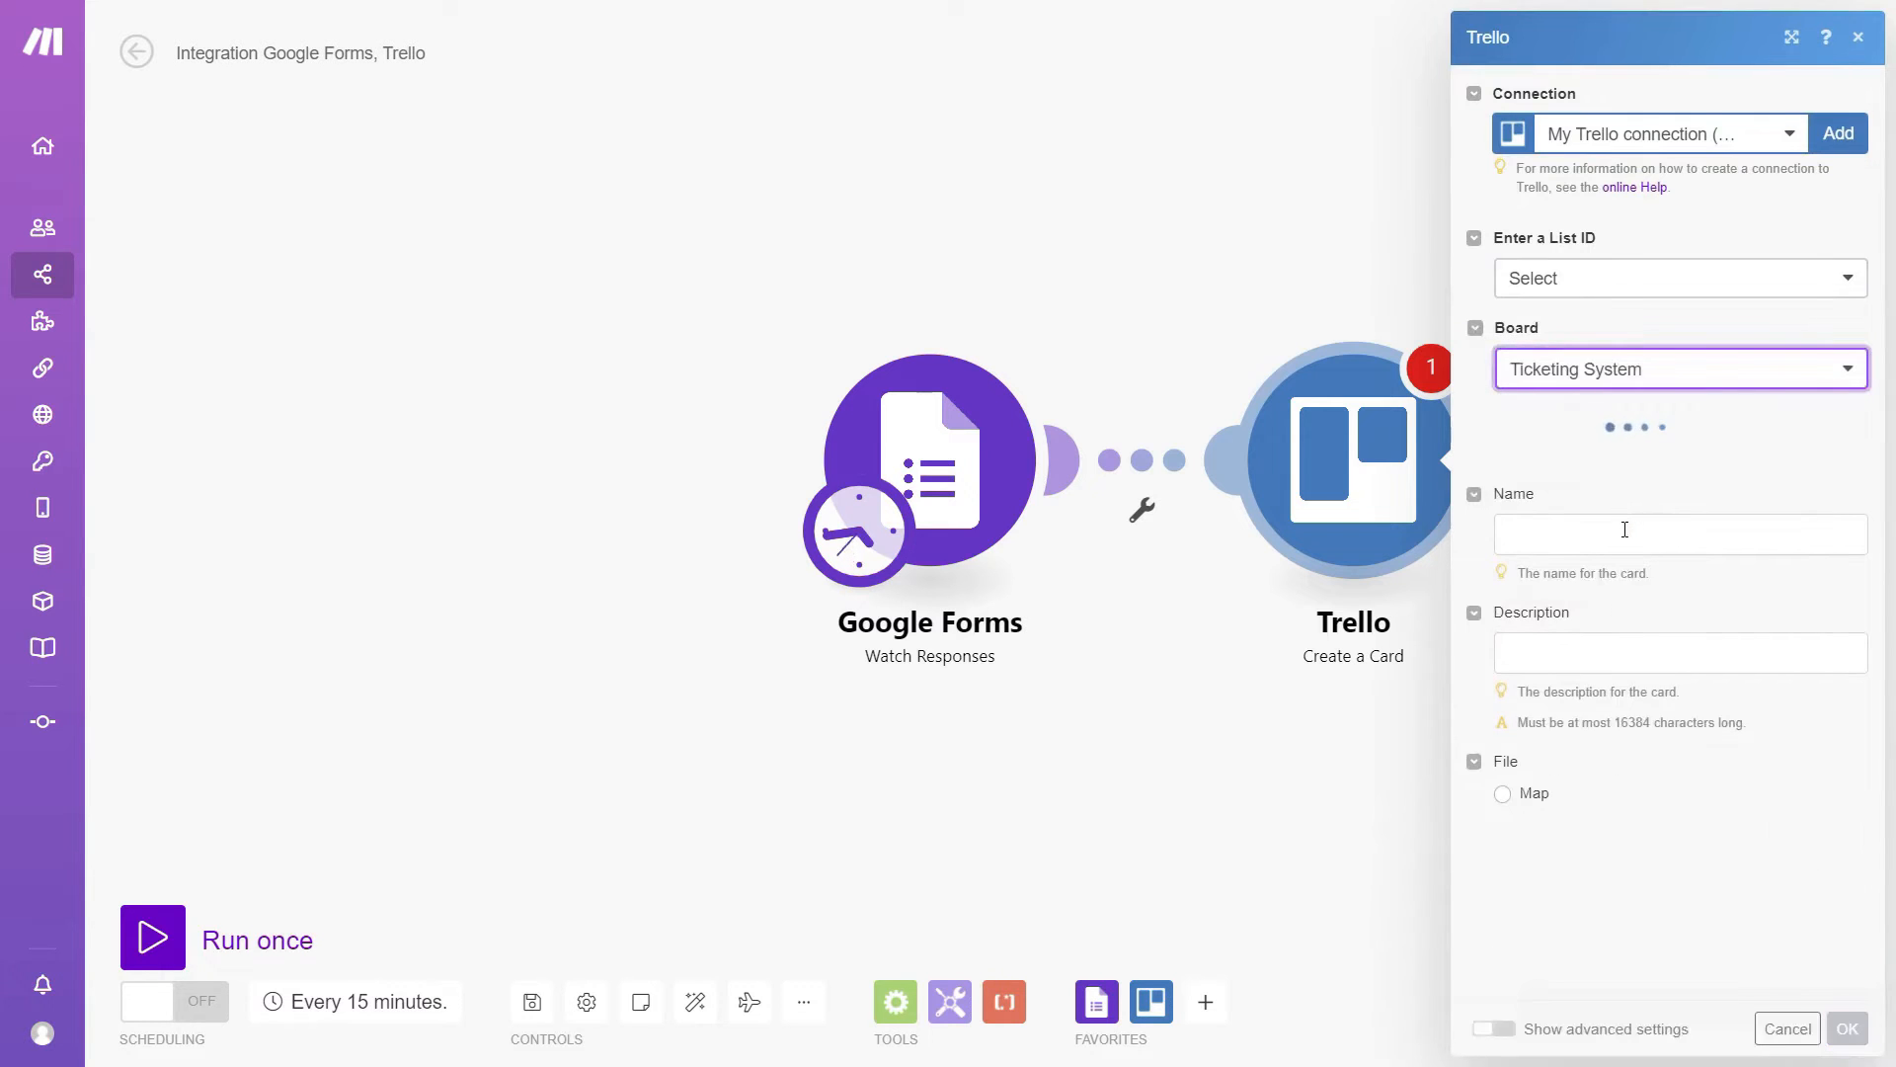
left_click(1624, 472)
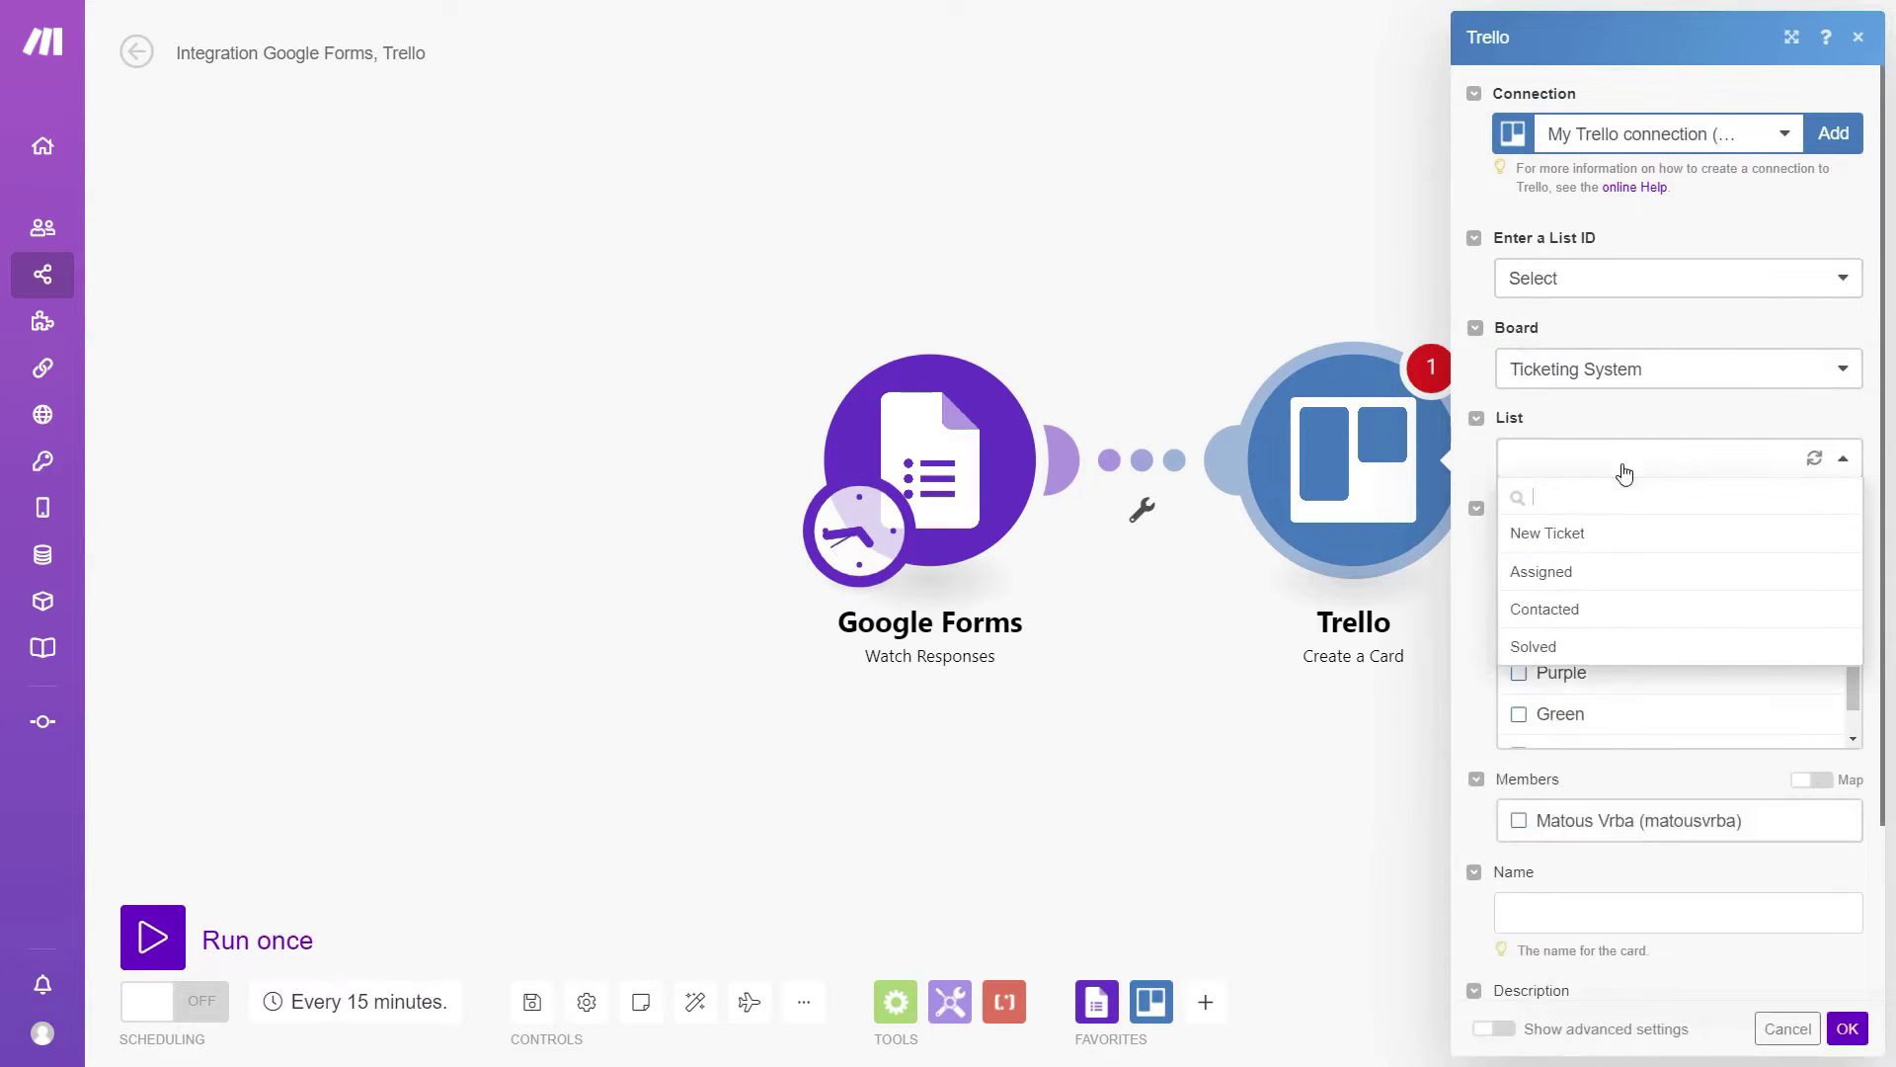
left_click(1623, 540)
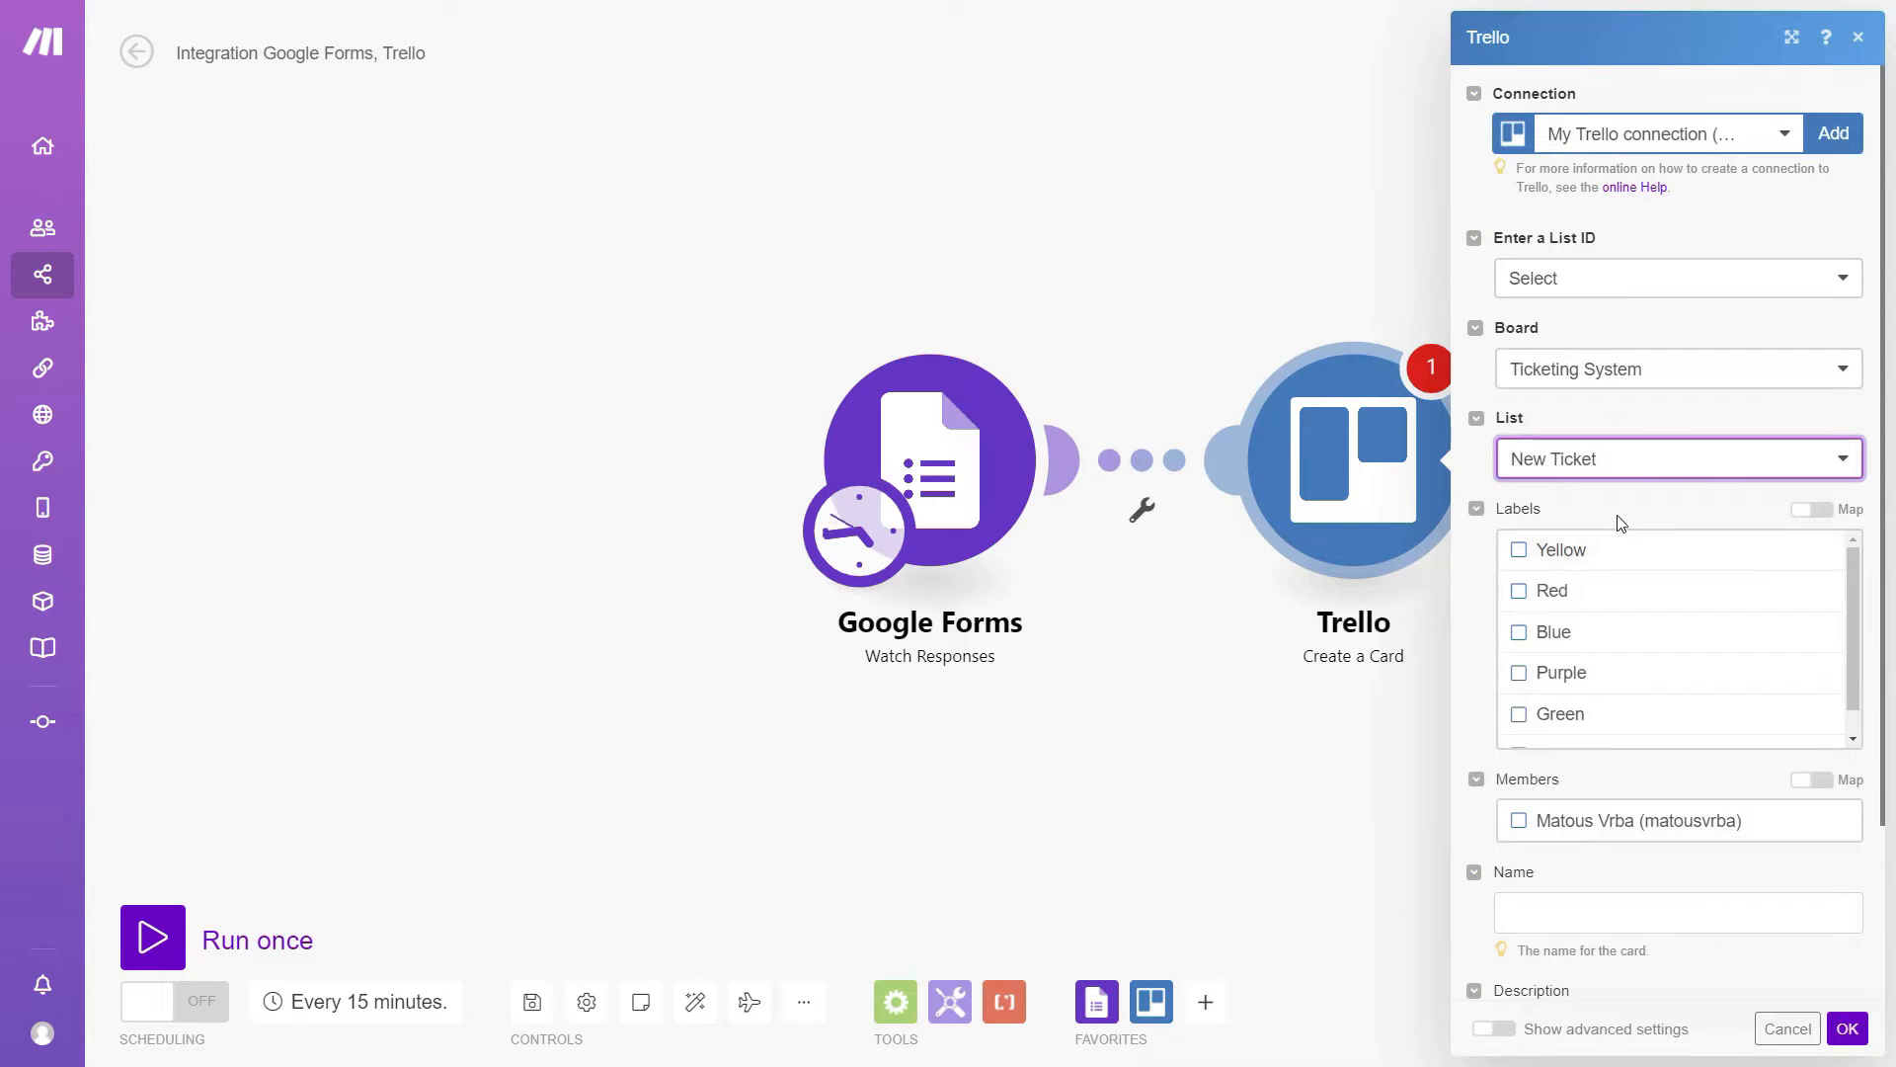
scroll(1634, 526, "down", 3)
scroll(1635, 528, "down", 1)
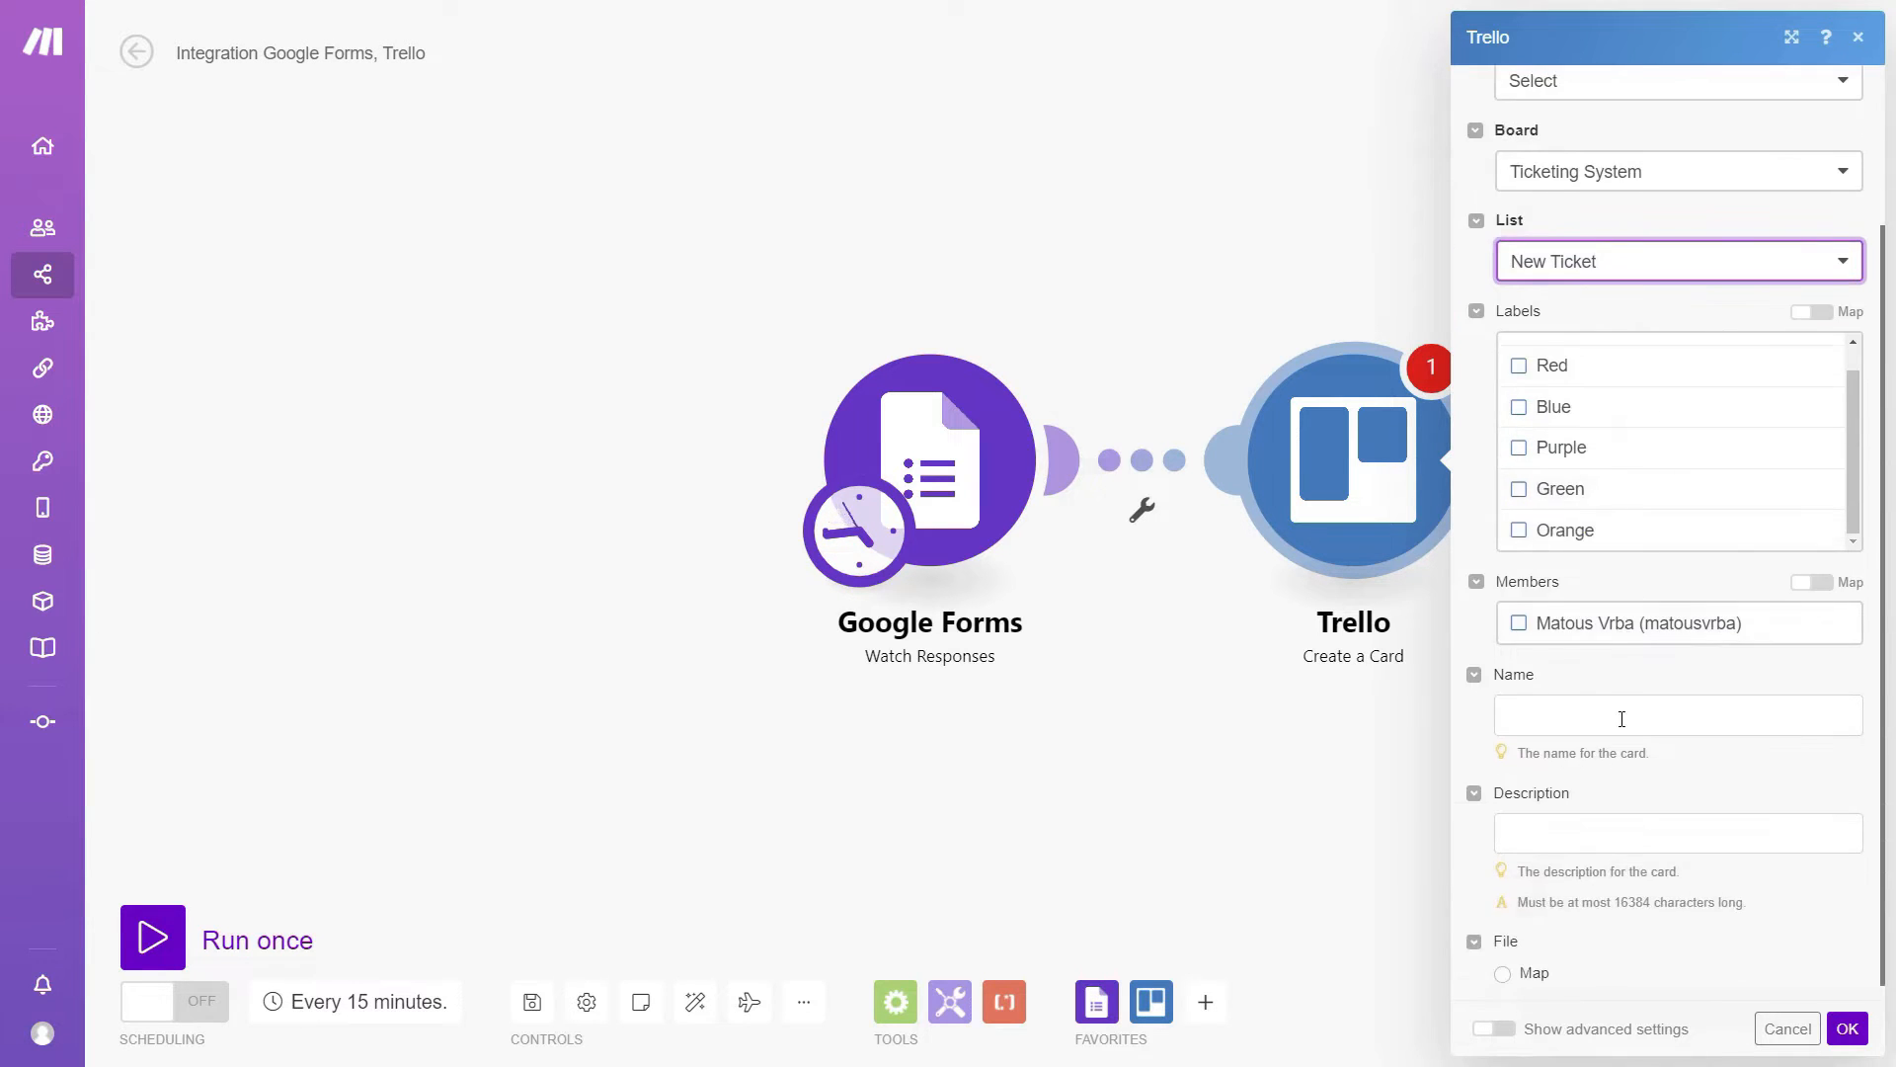
Map the topic answer to the card name and the issue plus submitter email to the description
left_click(1621, 719)
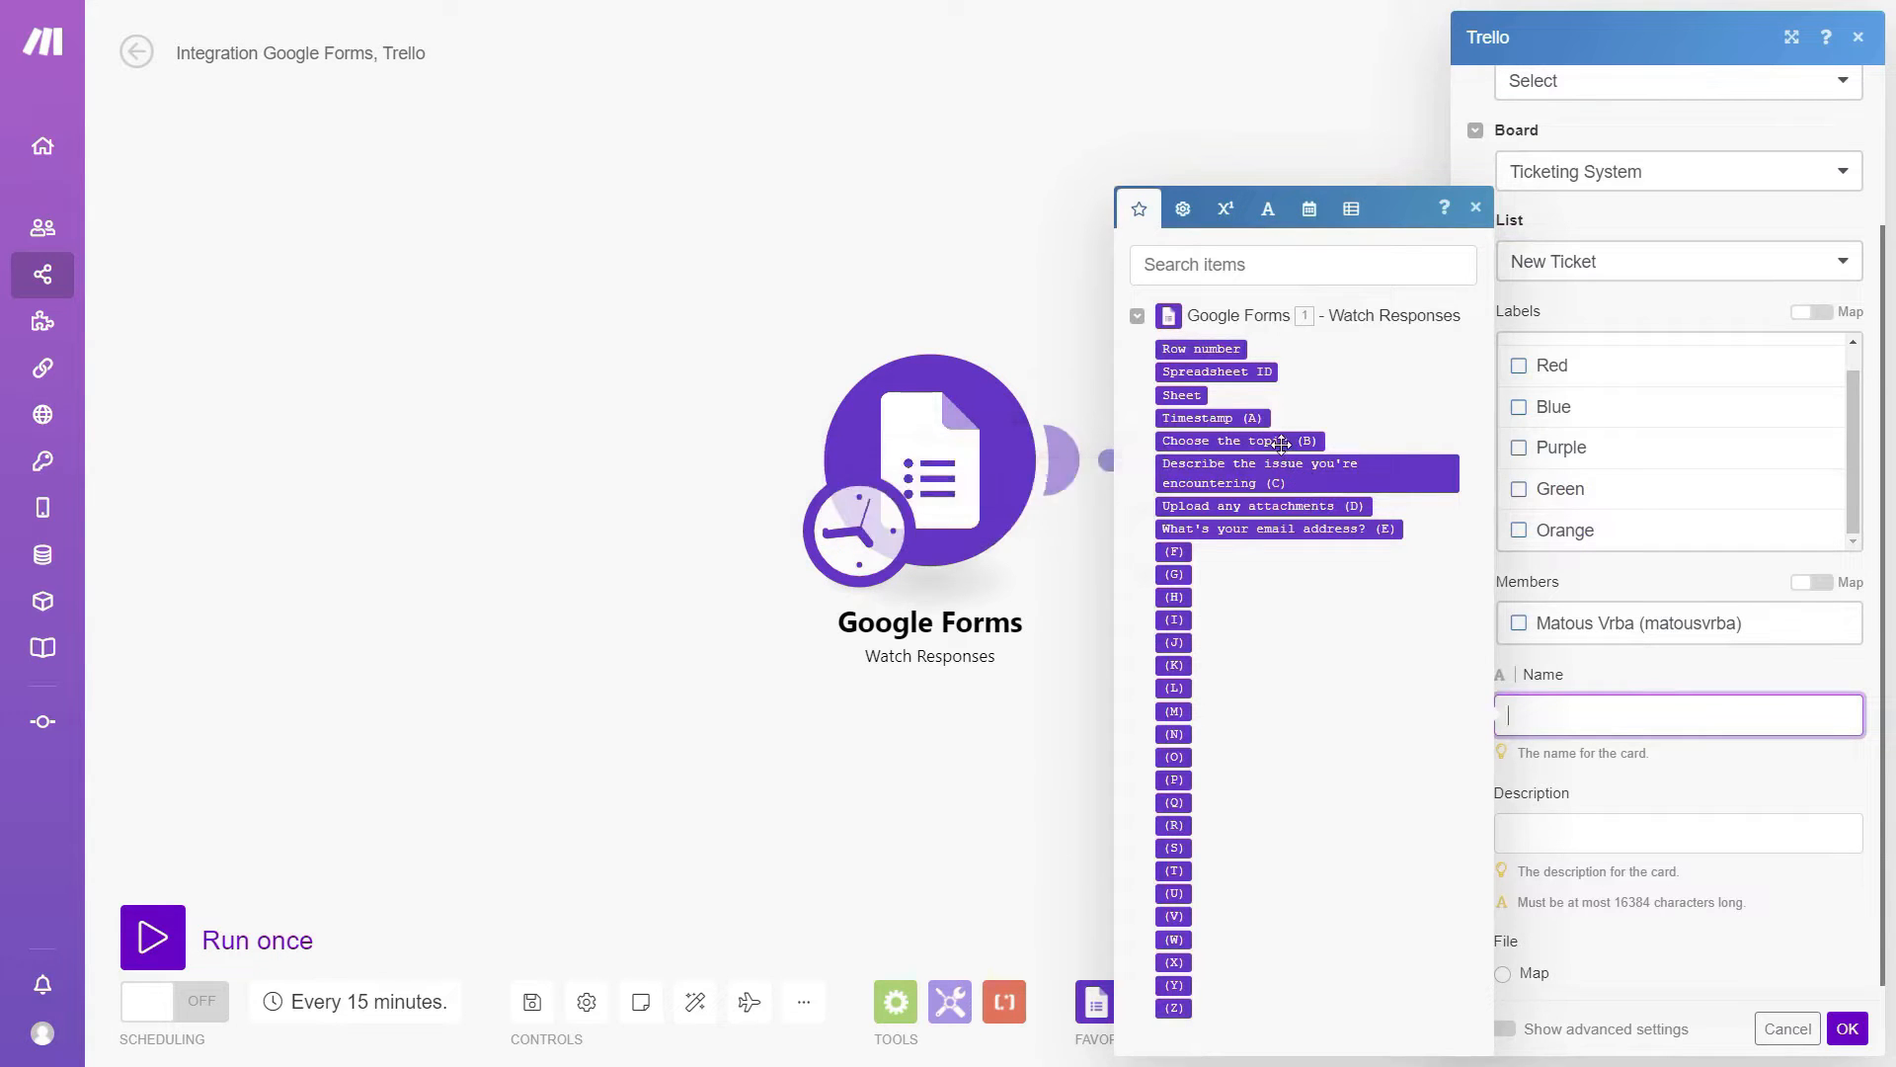
left_click(1278, 441)
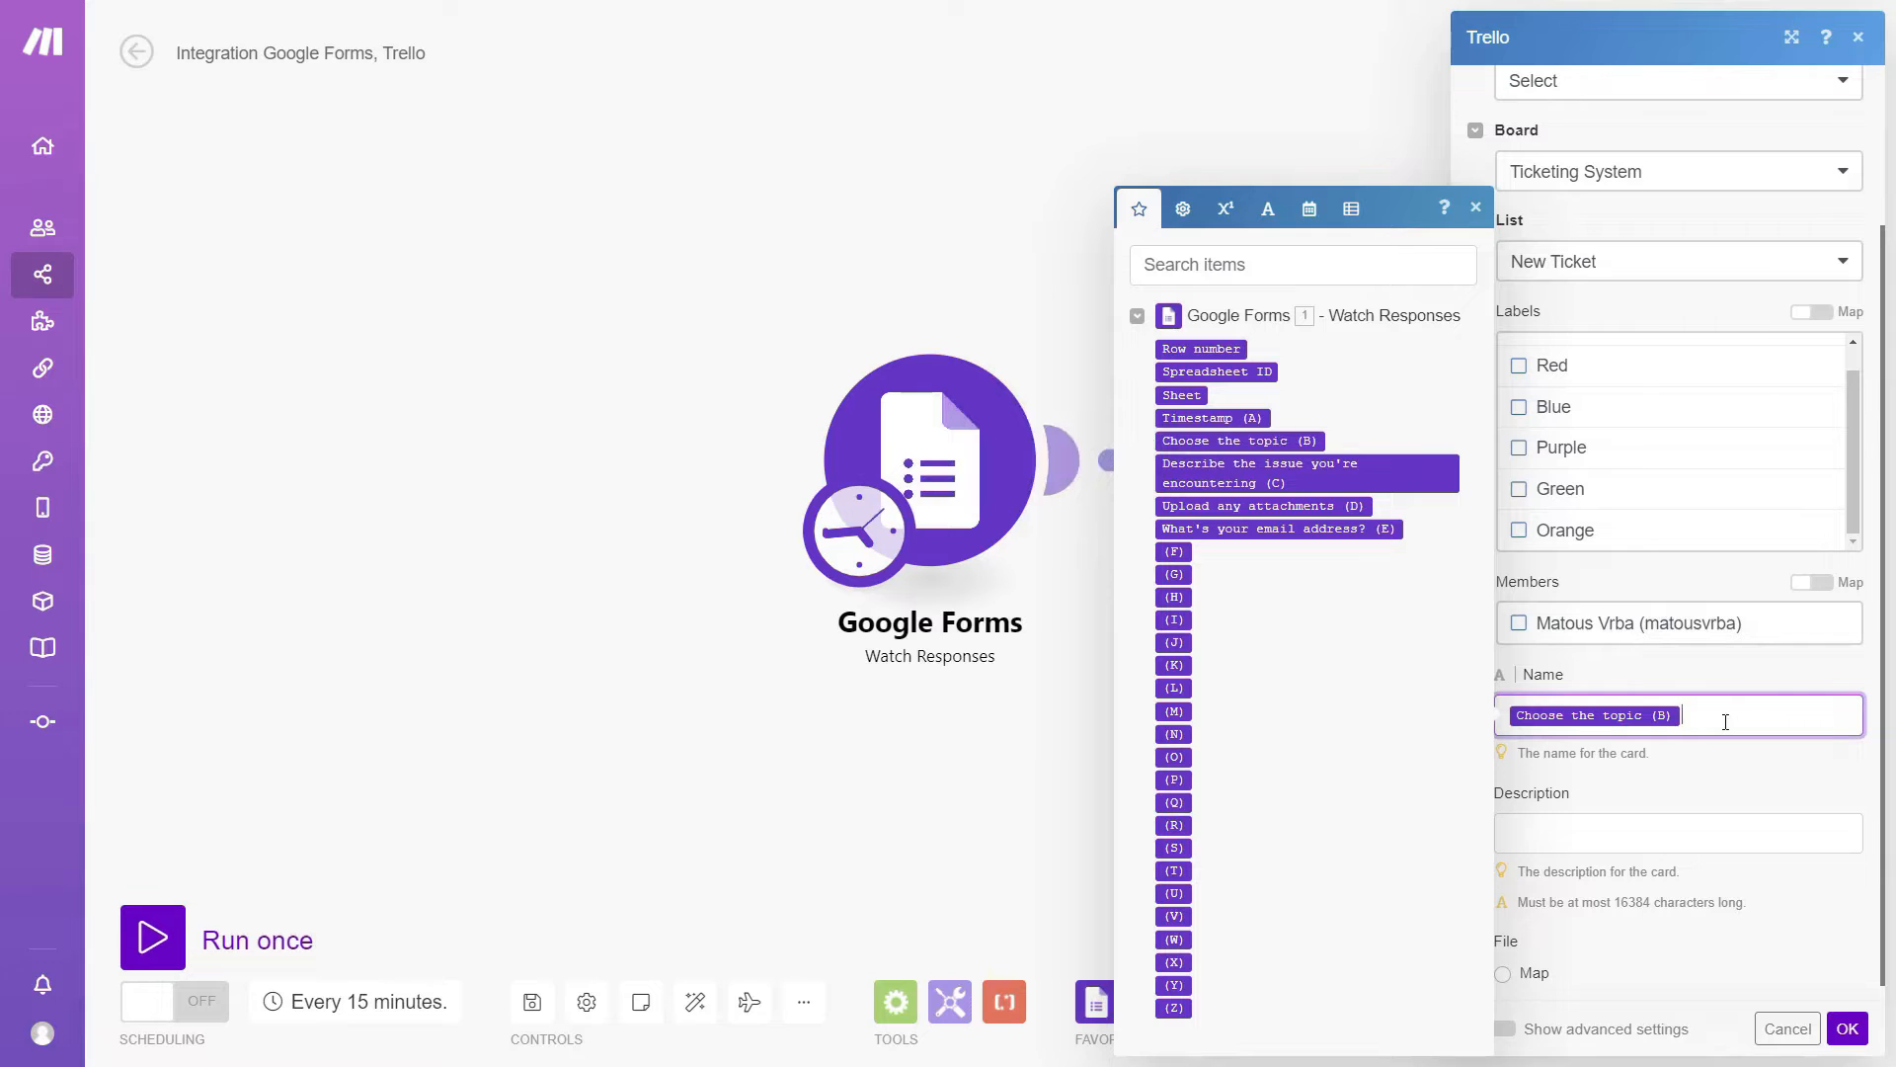
left_click(1689, 834)
left_click(1342, 468)
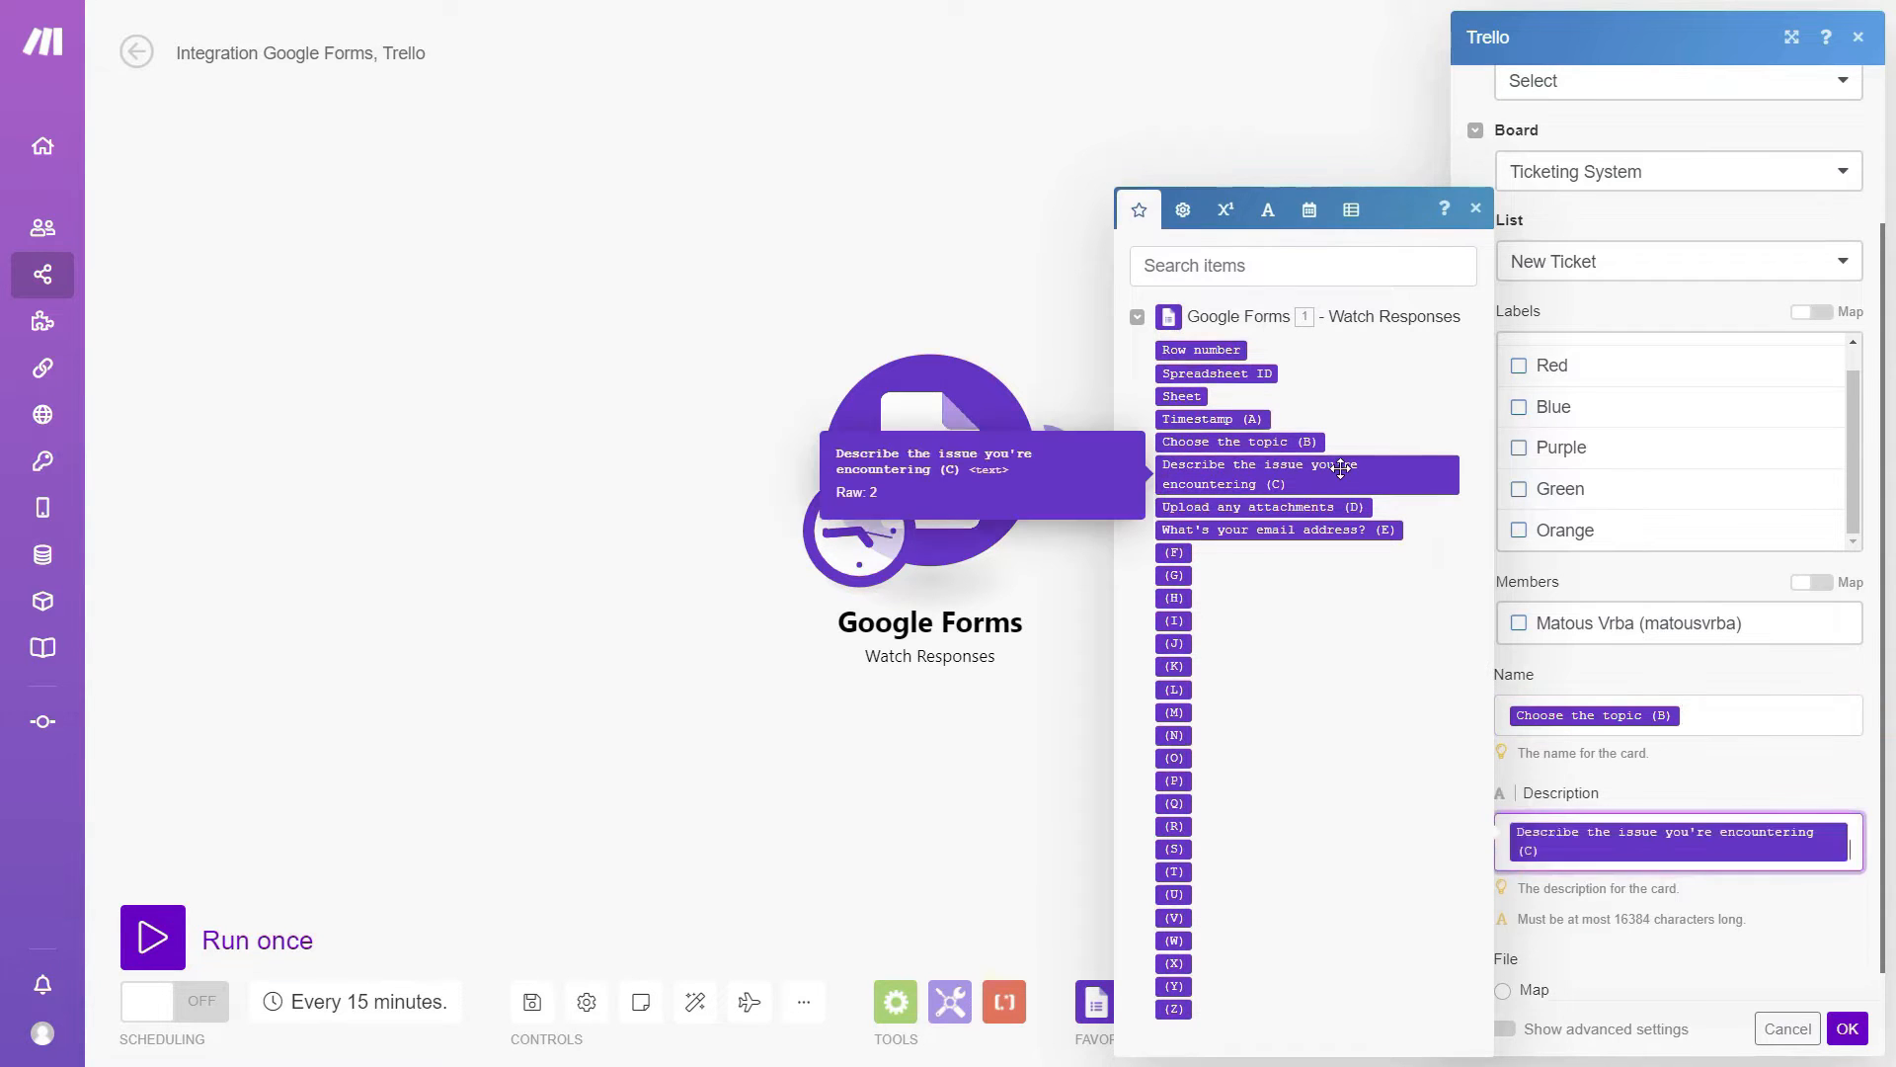
left_click(1278, 529)
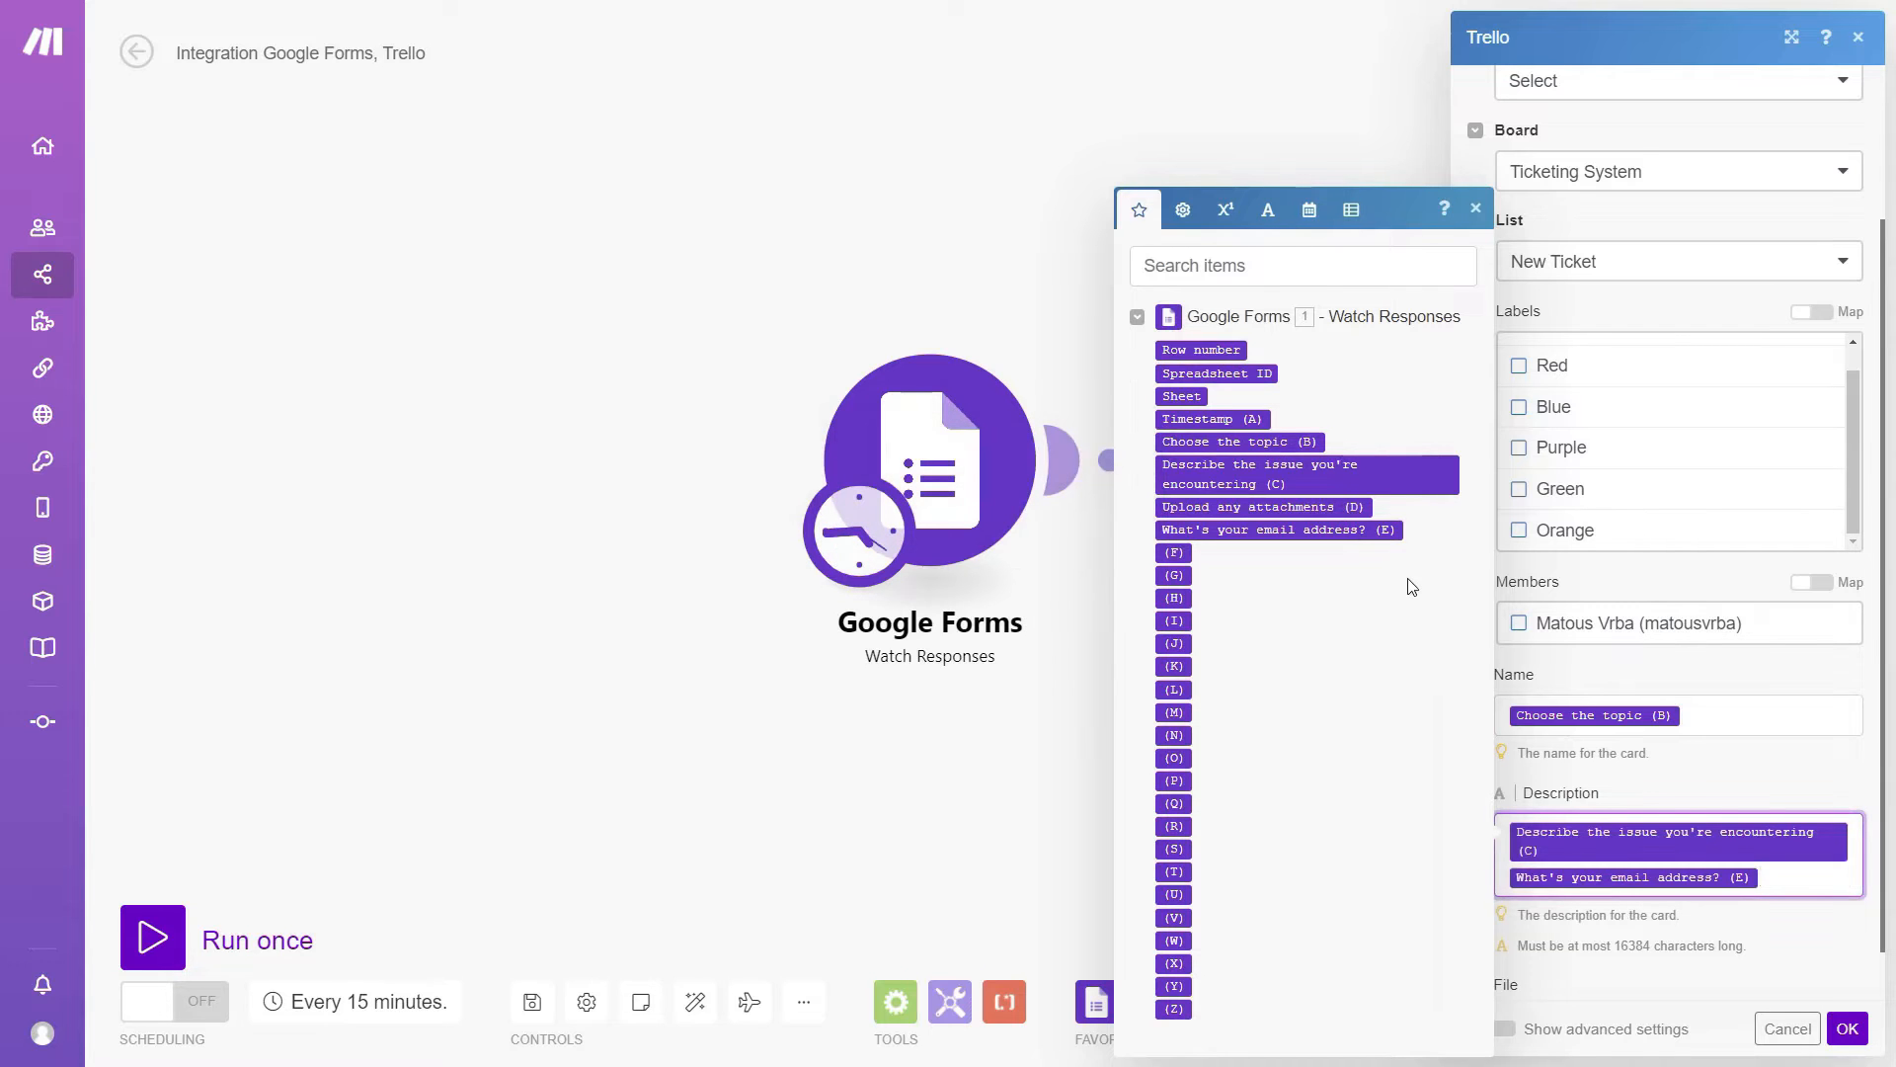
left_click(1846, 1031)
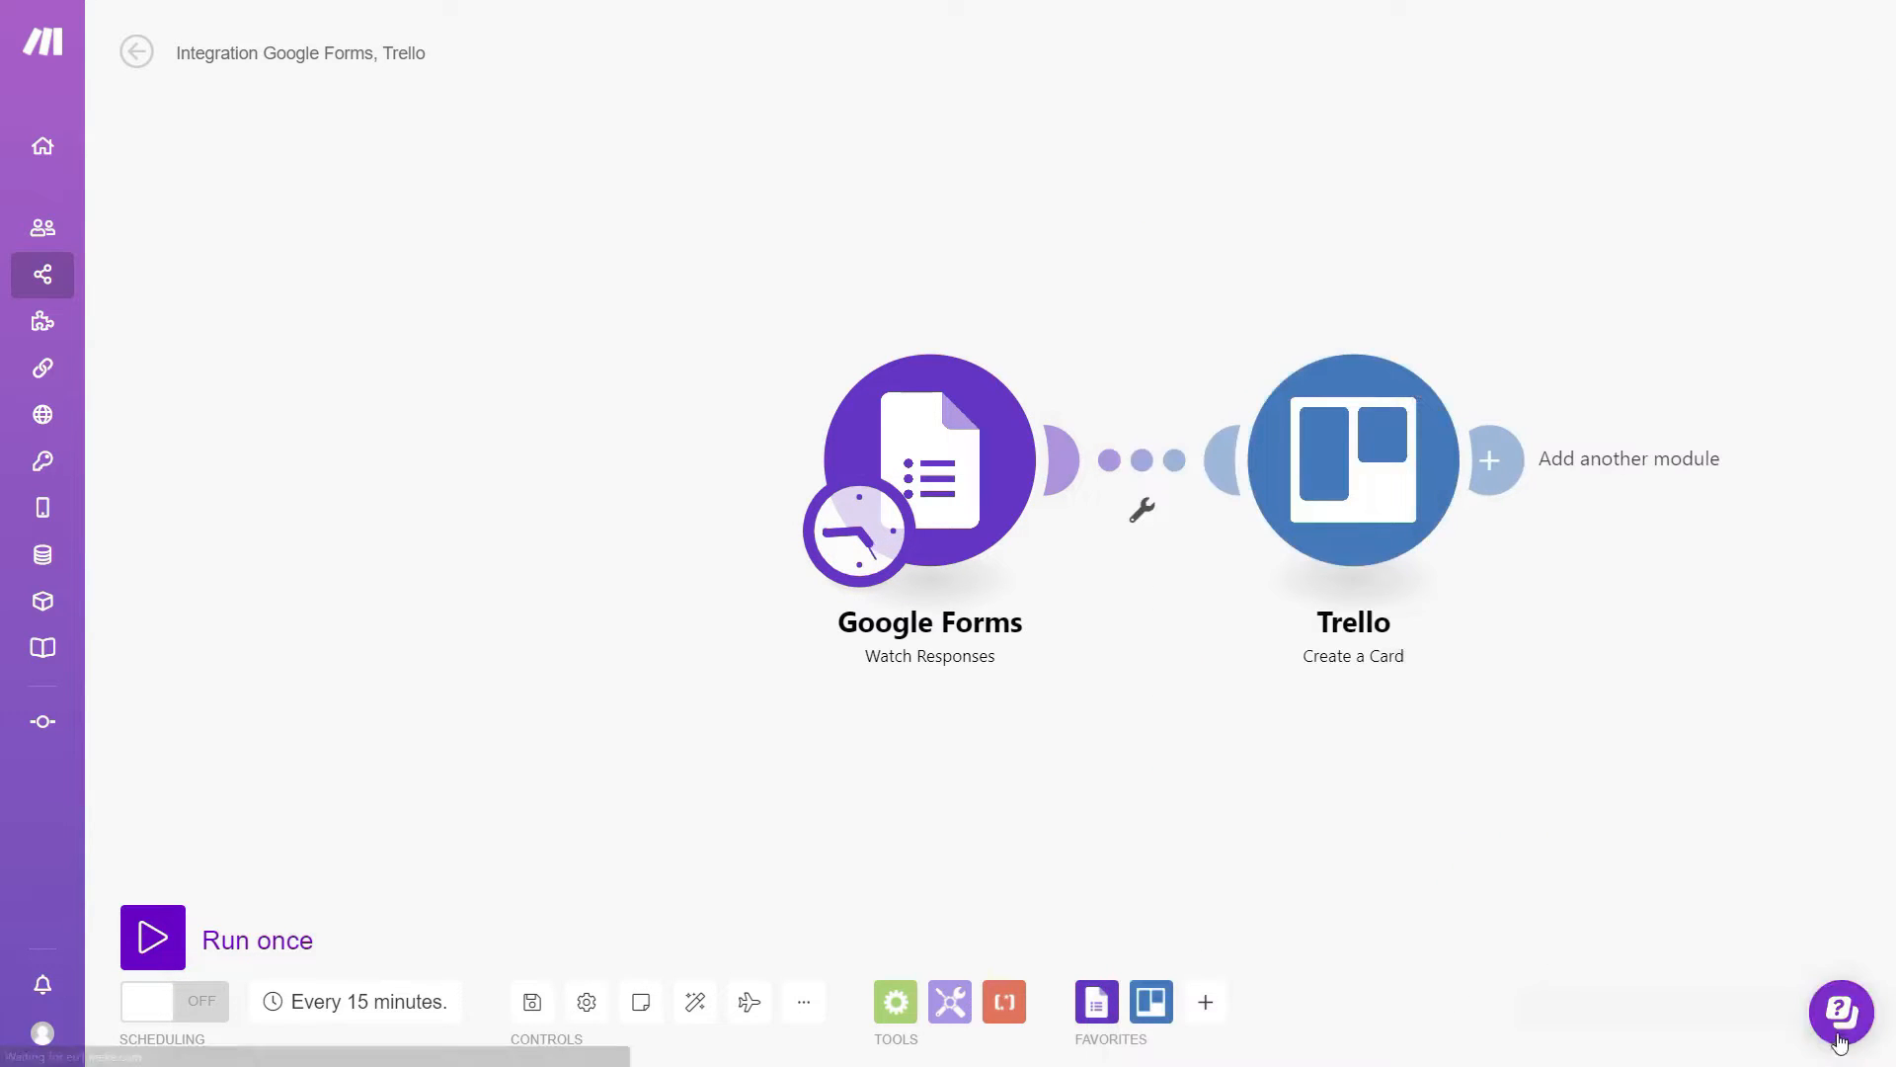
Run the scenario once and switch scheduling on
left_click(160, 945)
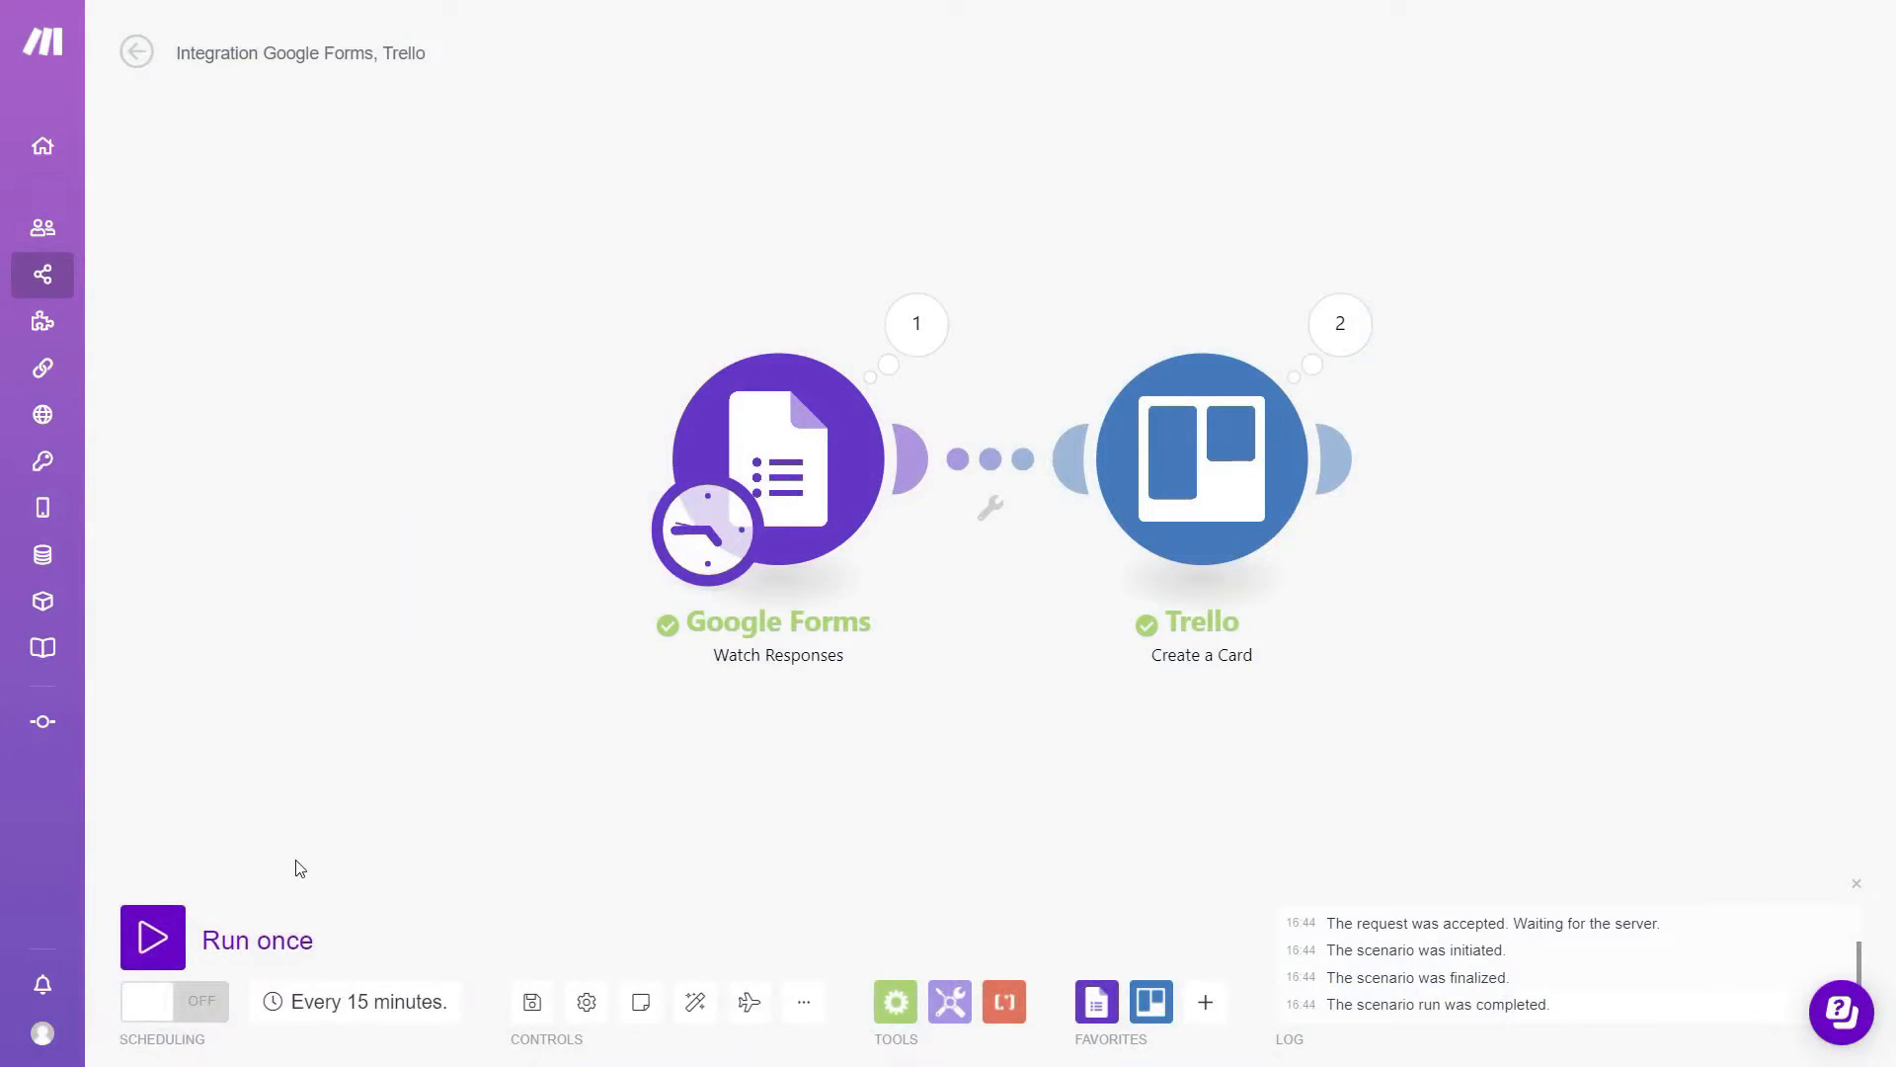
left_click(190, 1019)
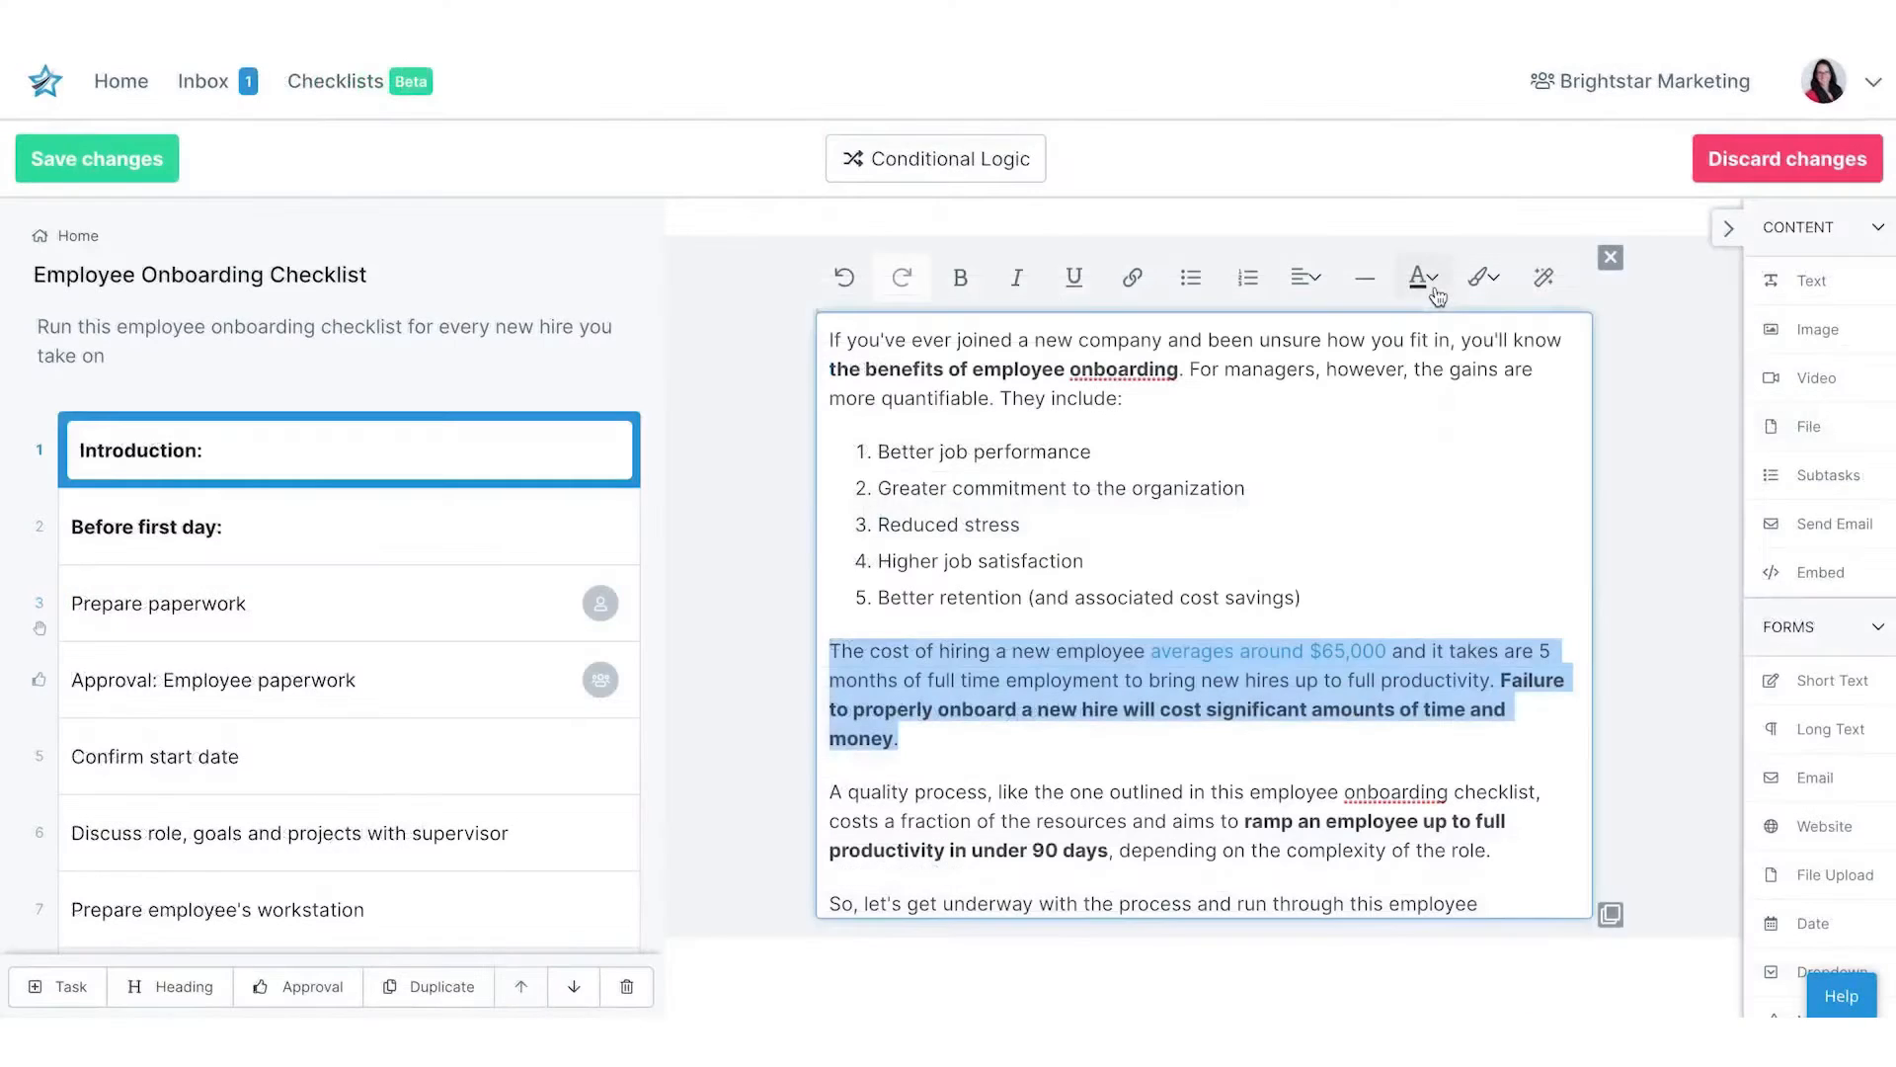
Add Slack and Google Suite as Software options in the onboarding checklist
left_click(1430, 279)
left_click(1492, 499)
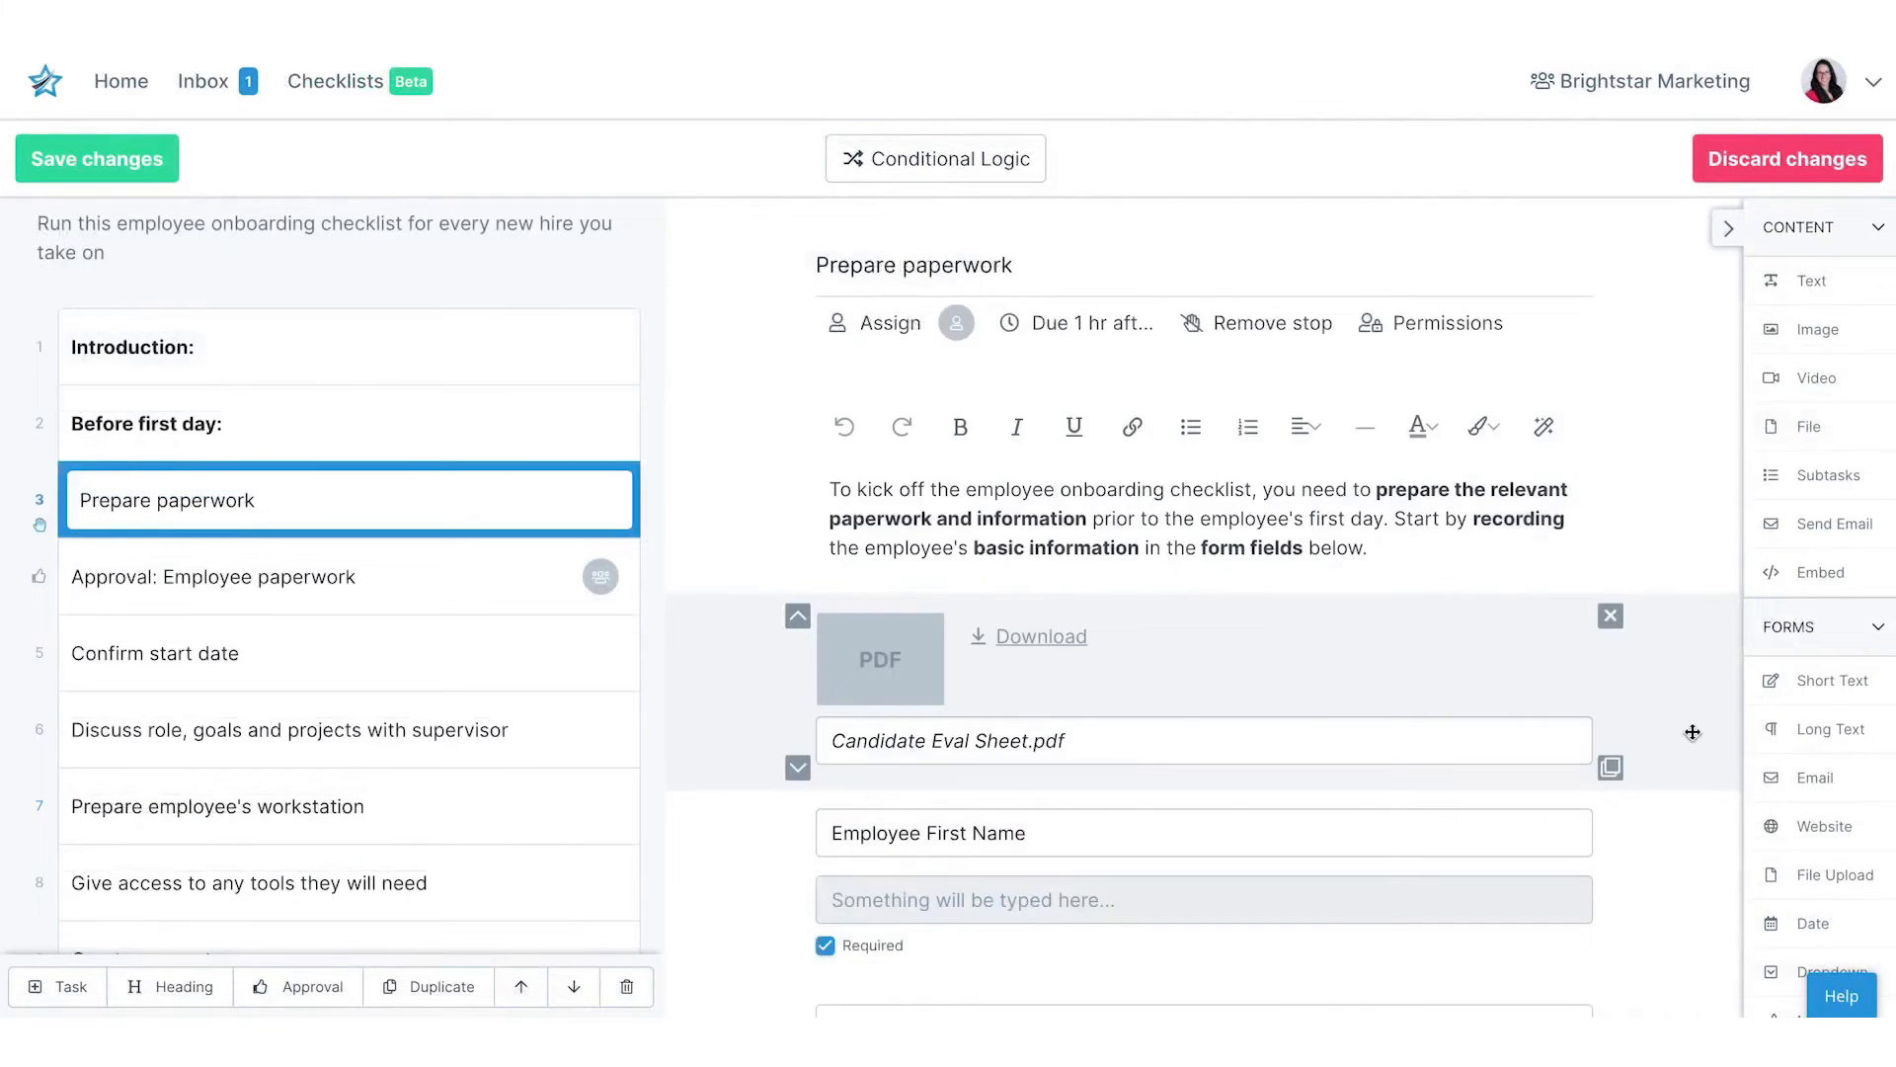
type("g Your")
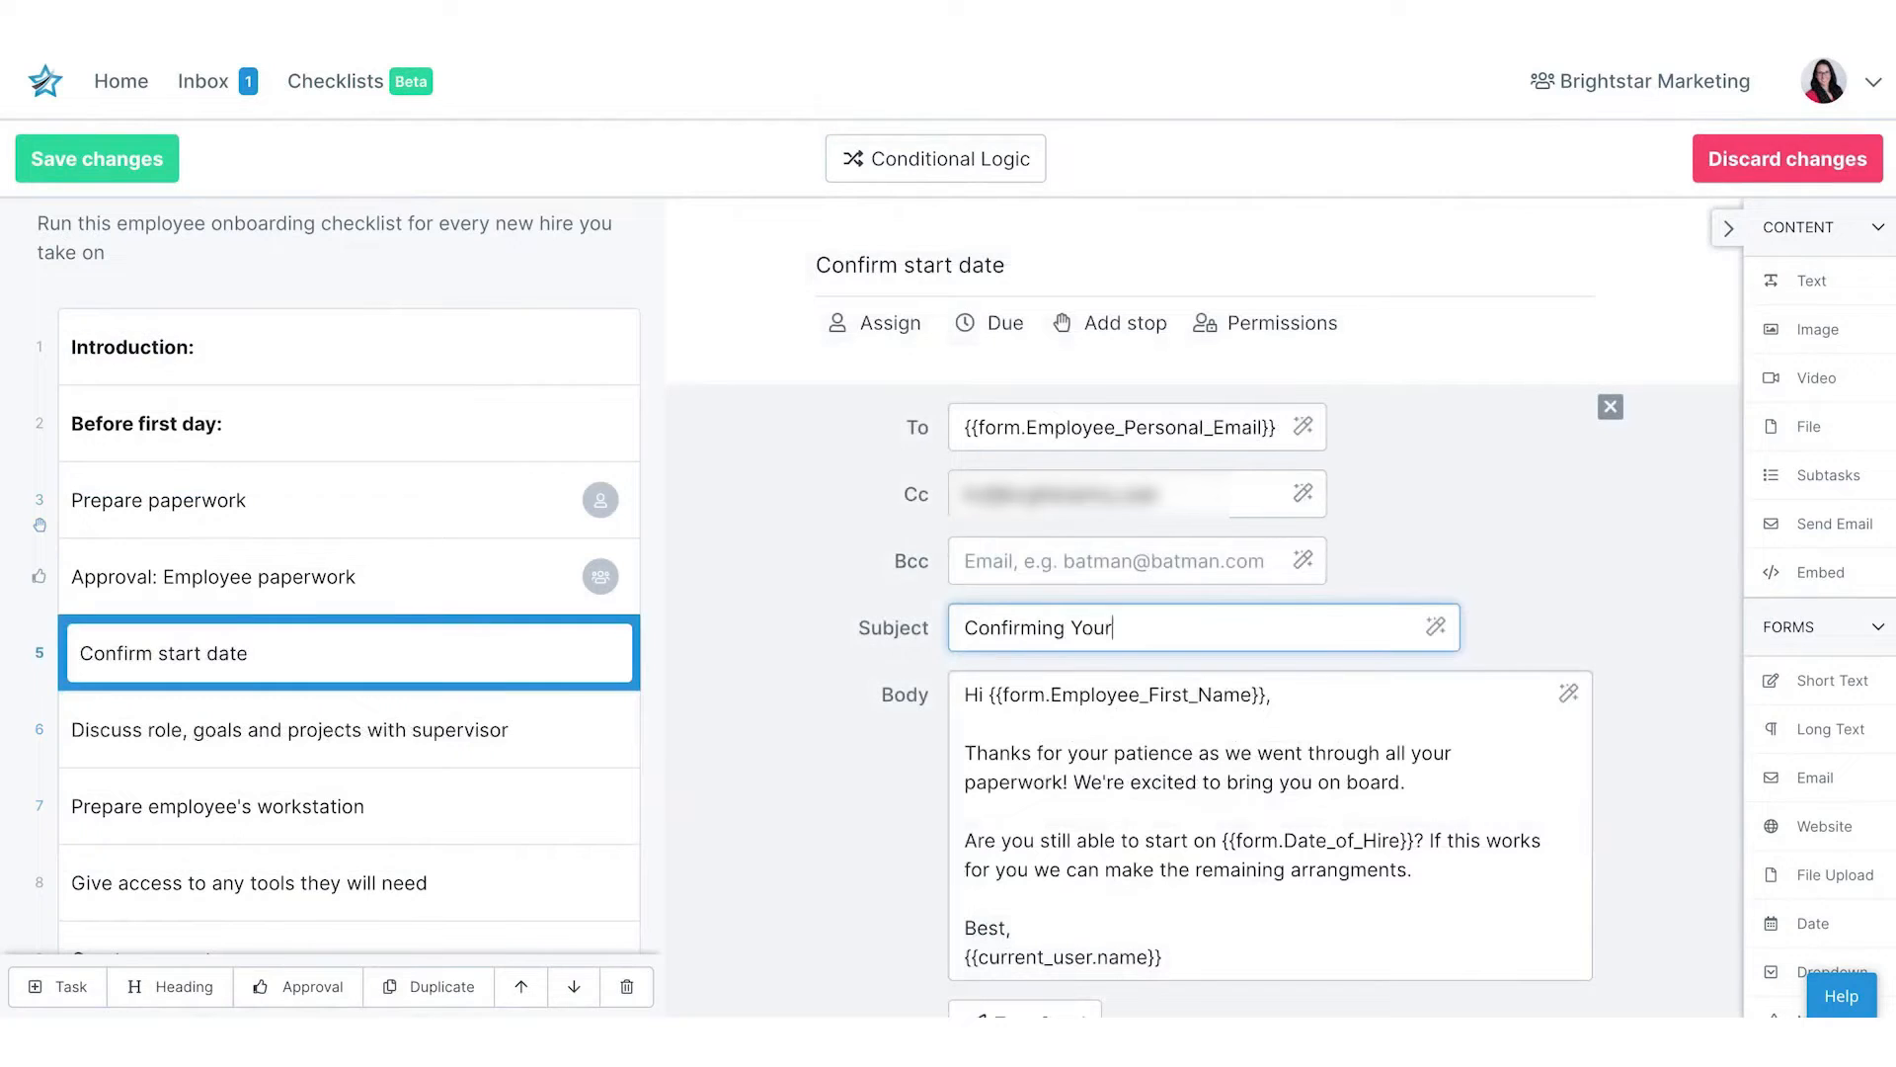
type(" First Day")
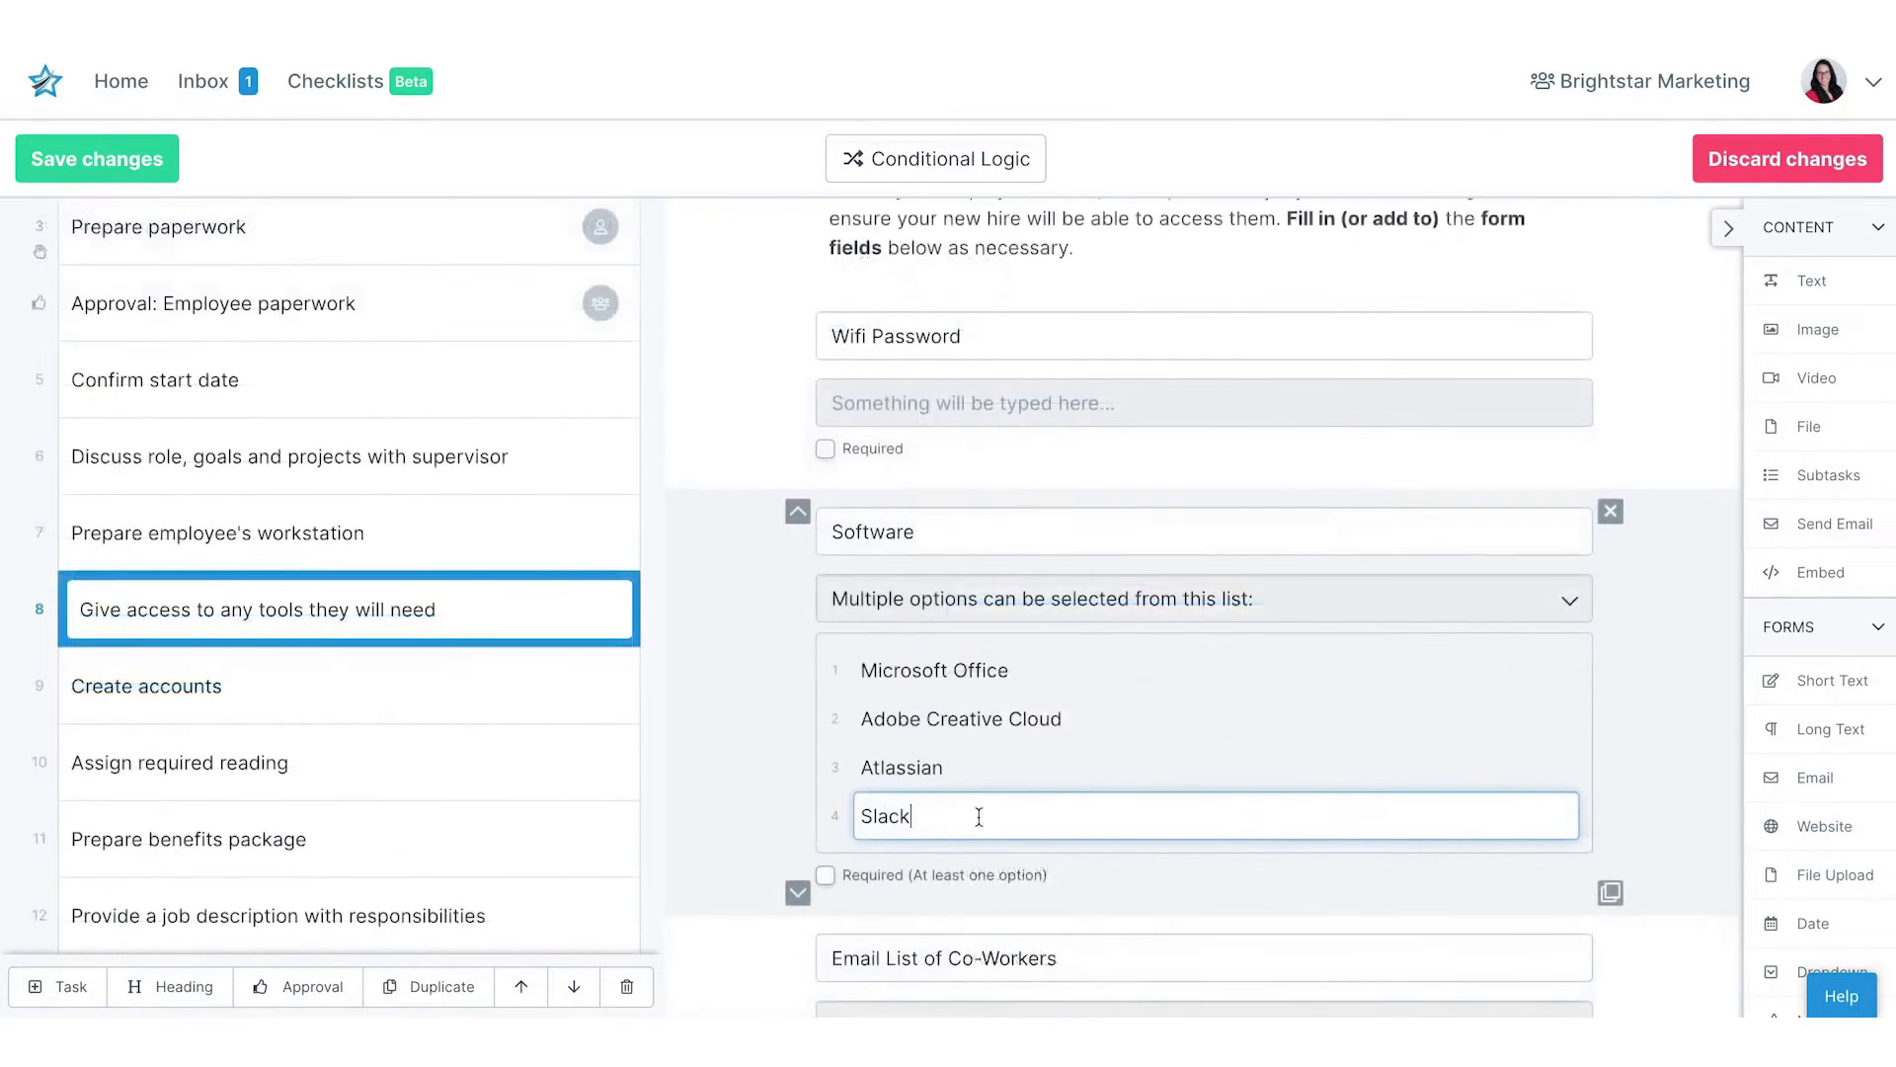
key("Return")
type("G")
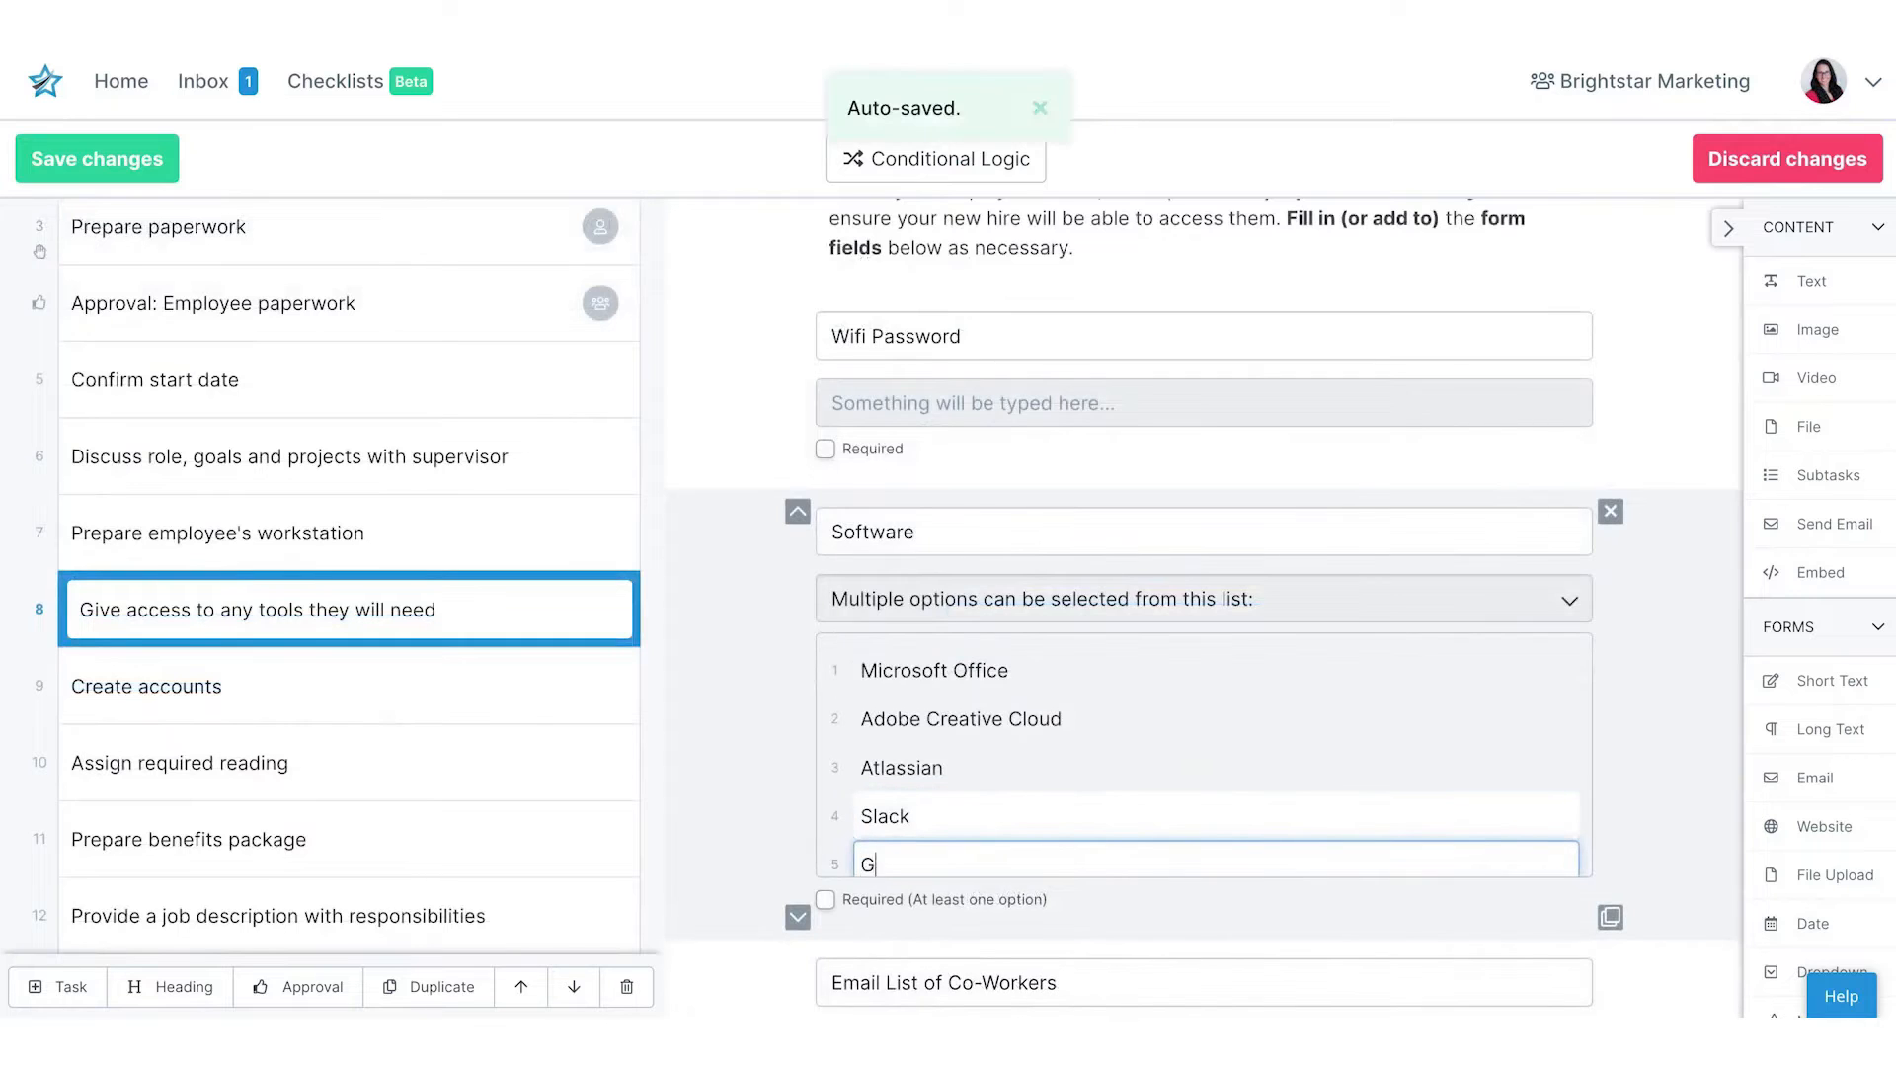
type(" Suite")
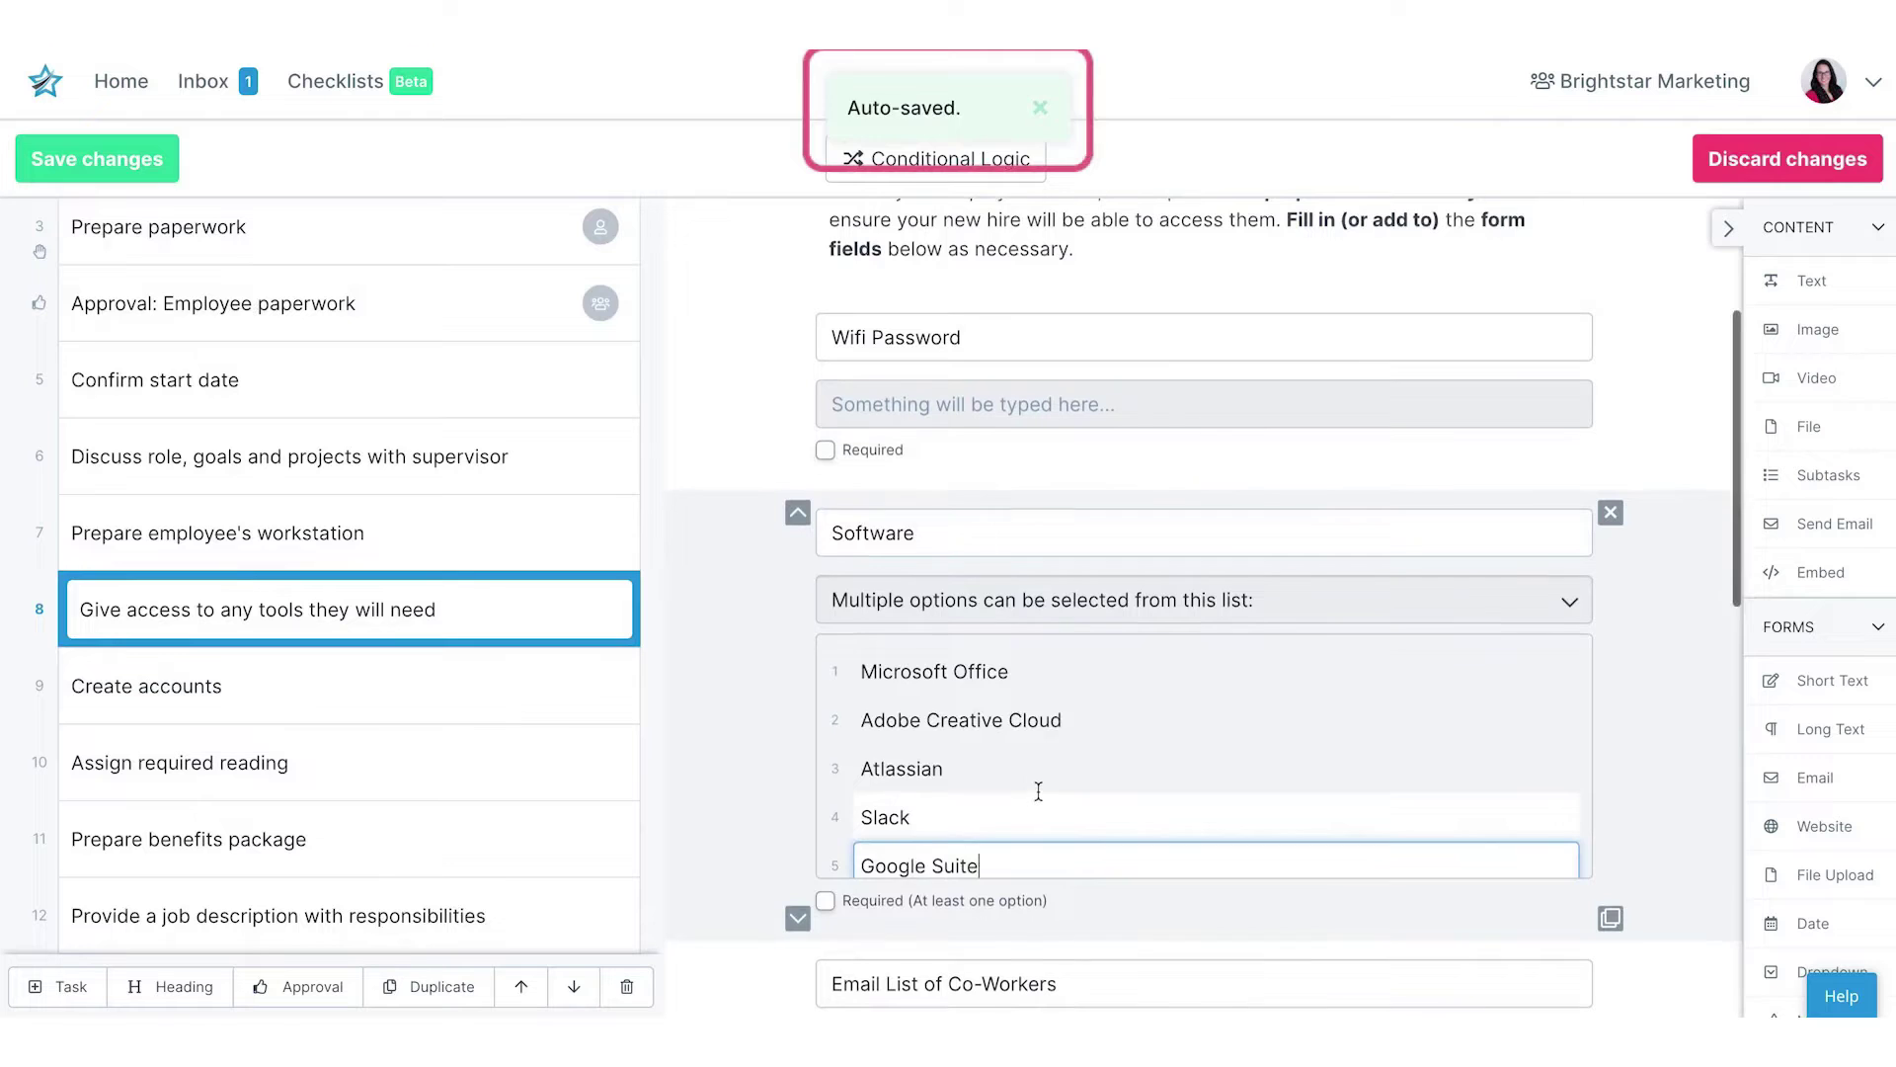
scroll(1038, 778, "down", 1)
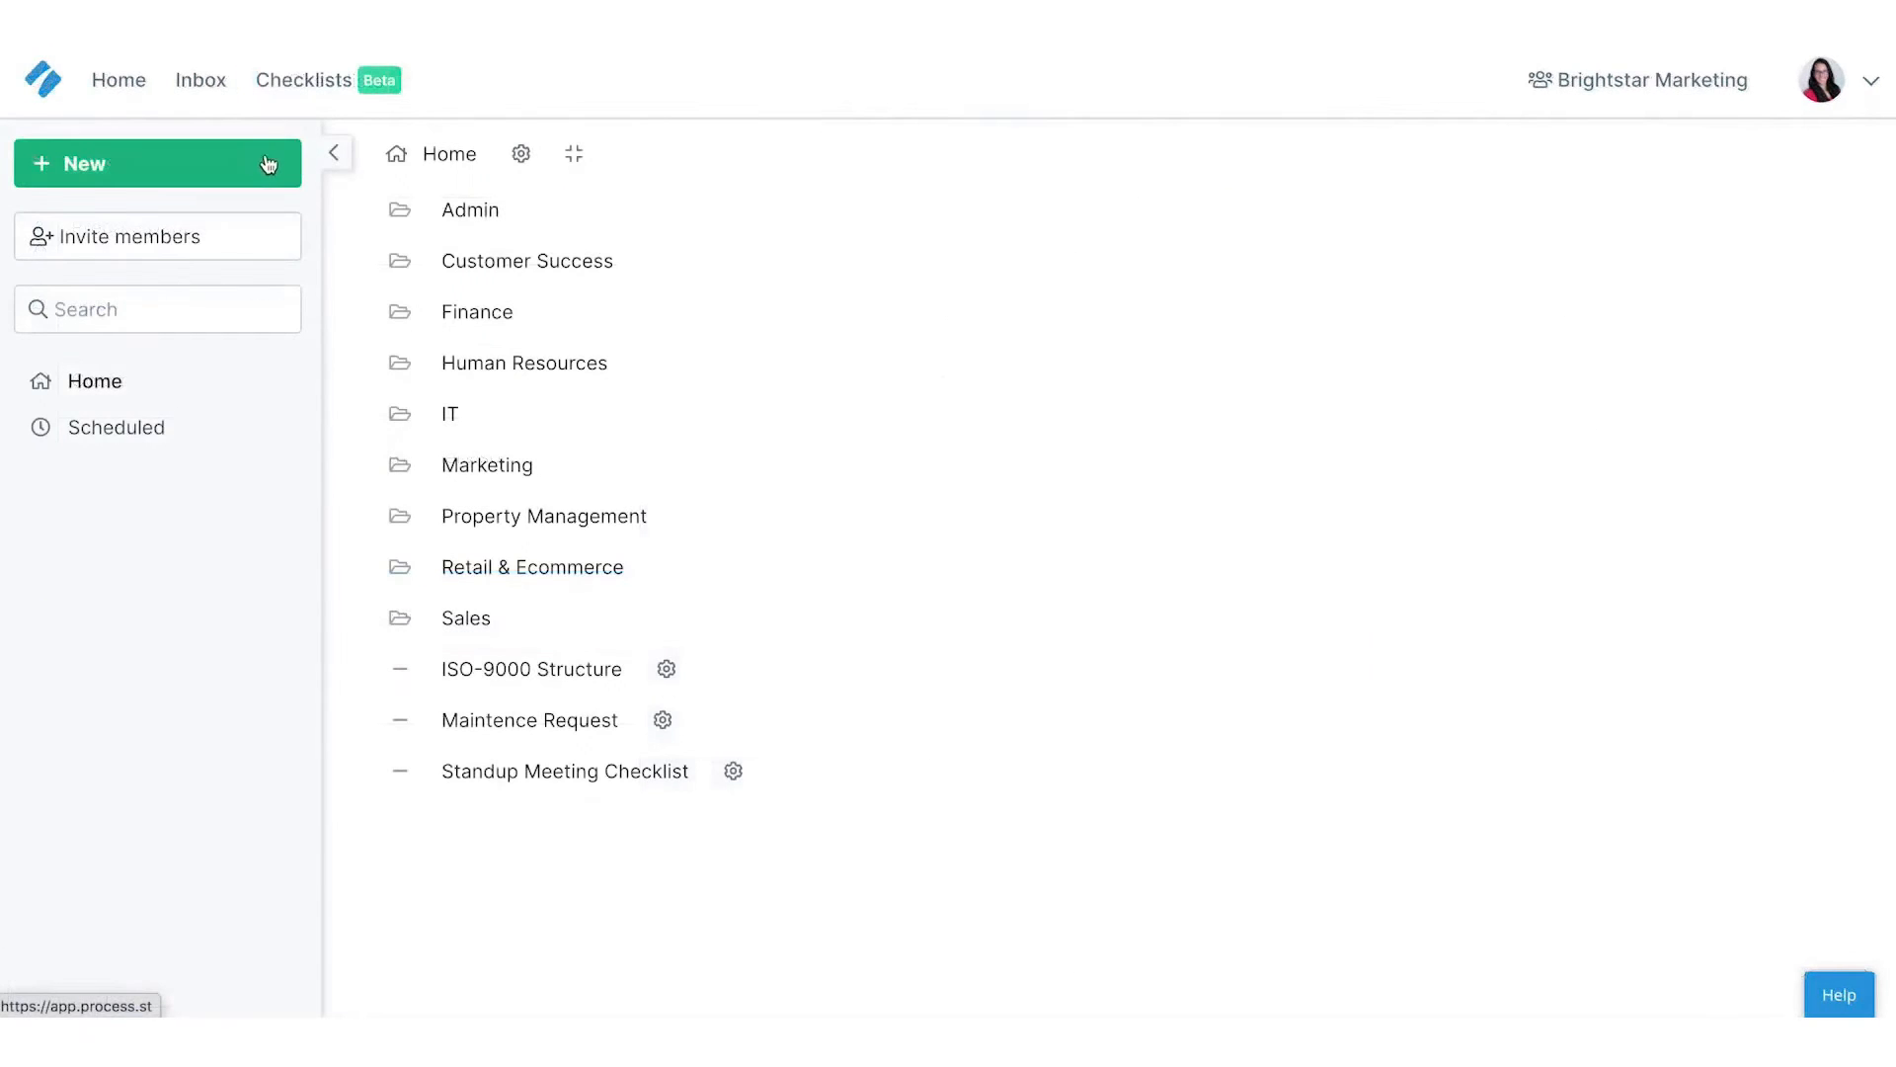
Create an editable checklist from the premade Employee Onboarding Checklist template
left_click(260, 165)
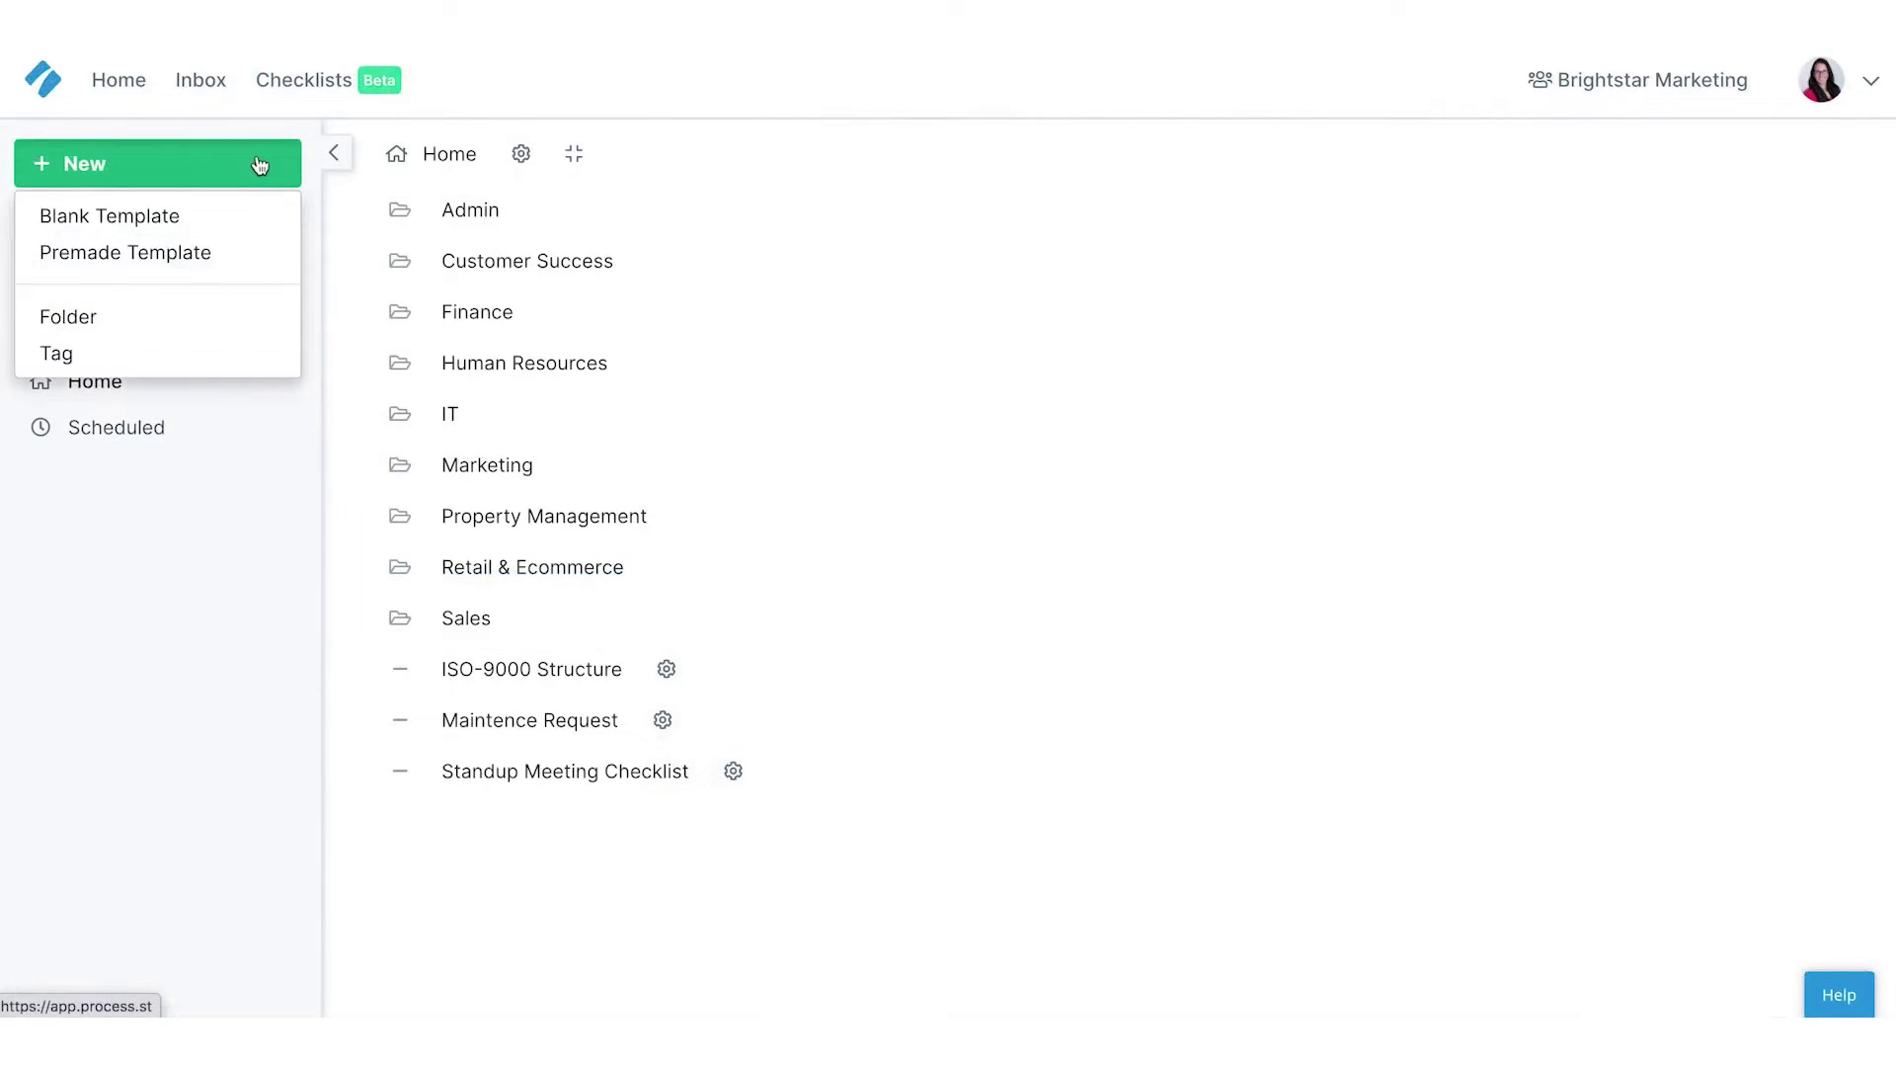
left_click(248, 261)
left_click(674, 798)
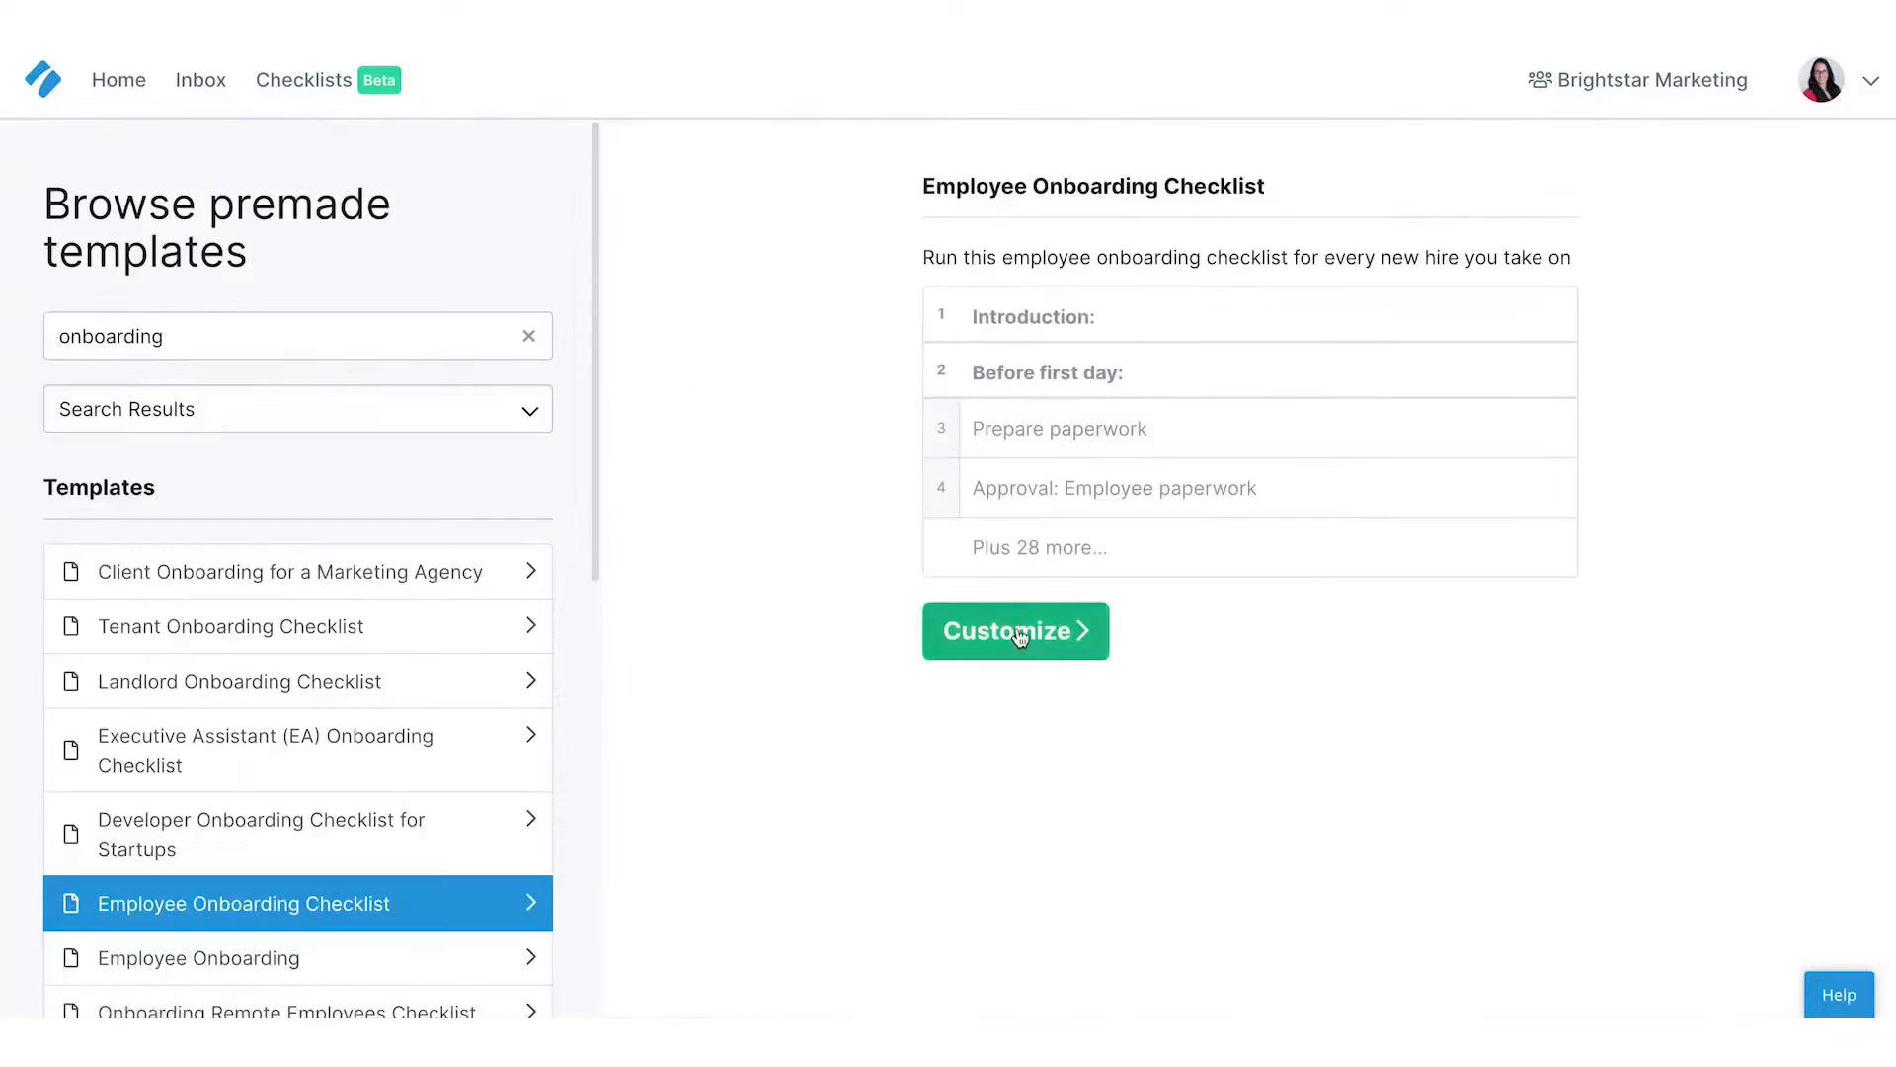
left_click(1017, 632)
left_click(1149, 306)
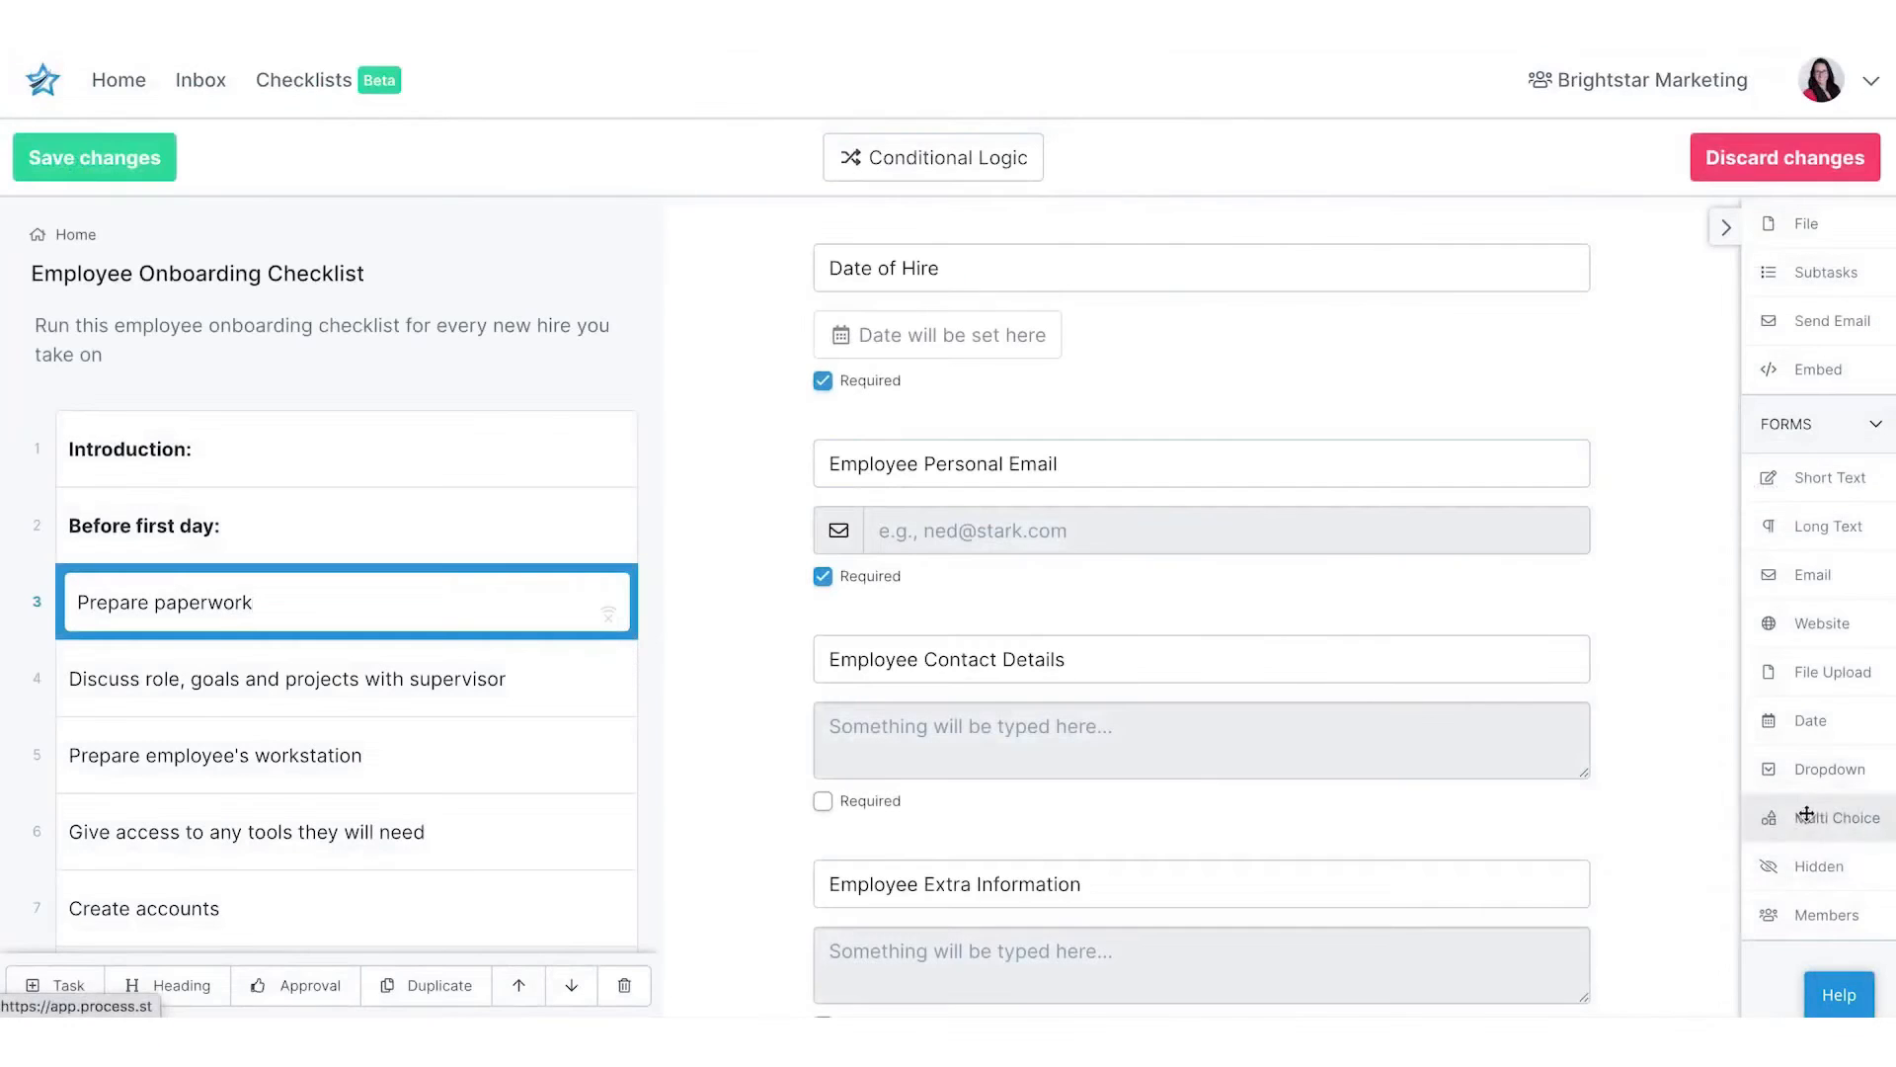
Add a Yes/No multiple-choice remote question to Prepare paperwork and make it a stop task
mouse_move(1837, 815)
left_mouse_down()
mouse_move(1640, 817)
mouse_move(1640, 860)
left_mouse_up()
type("Y")
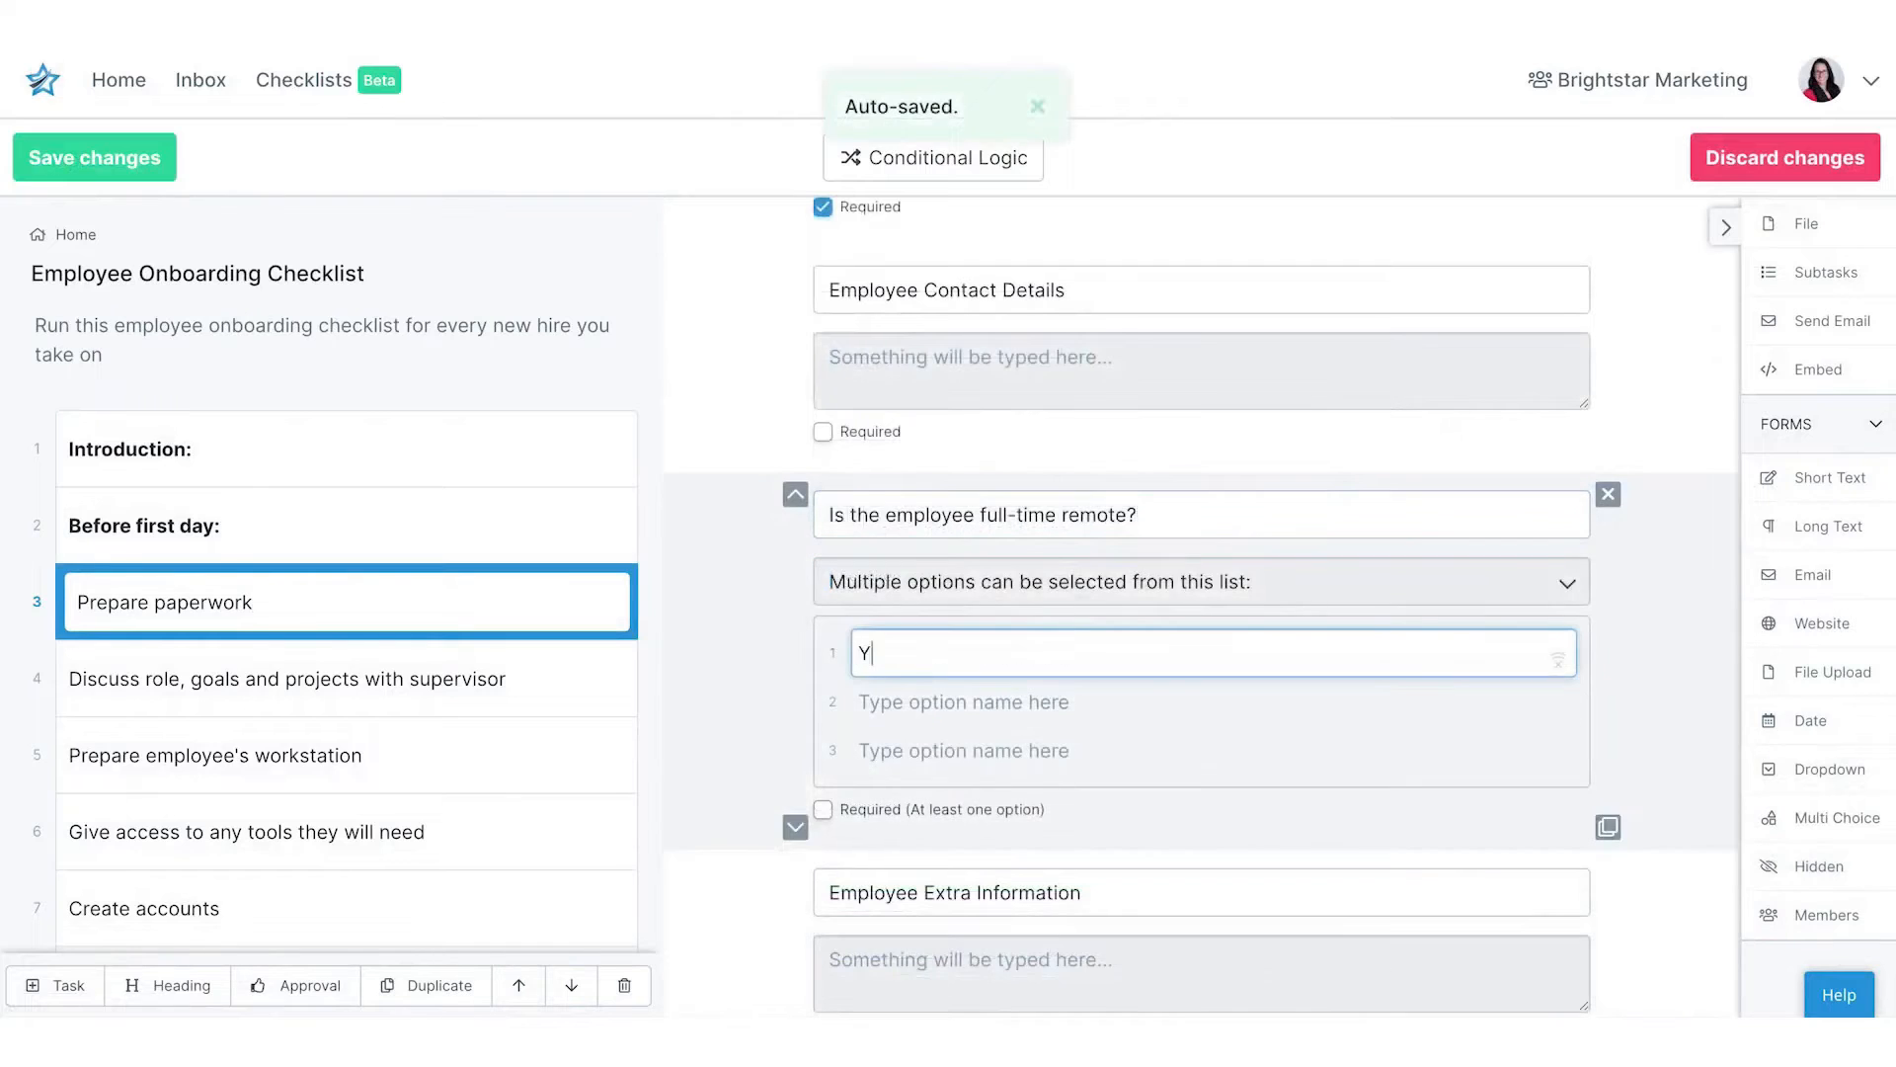
type("es")
key("Return")
type("No")
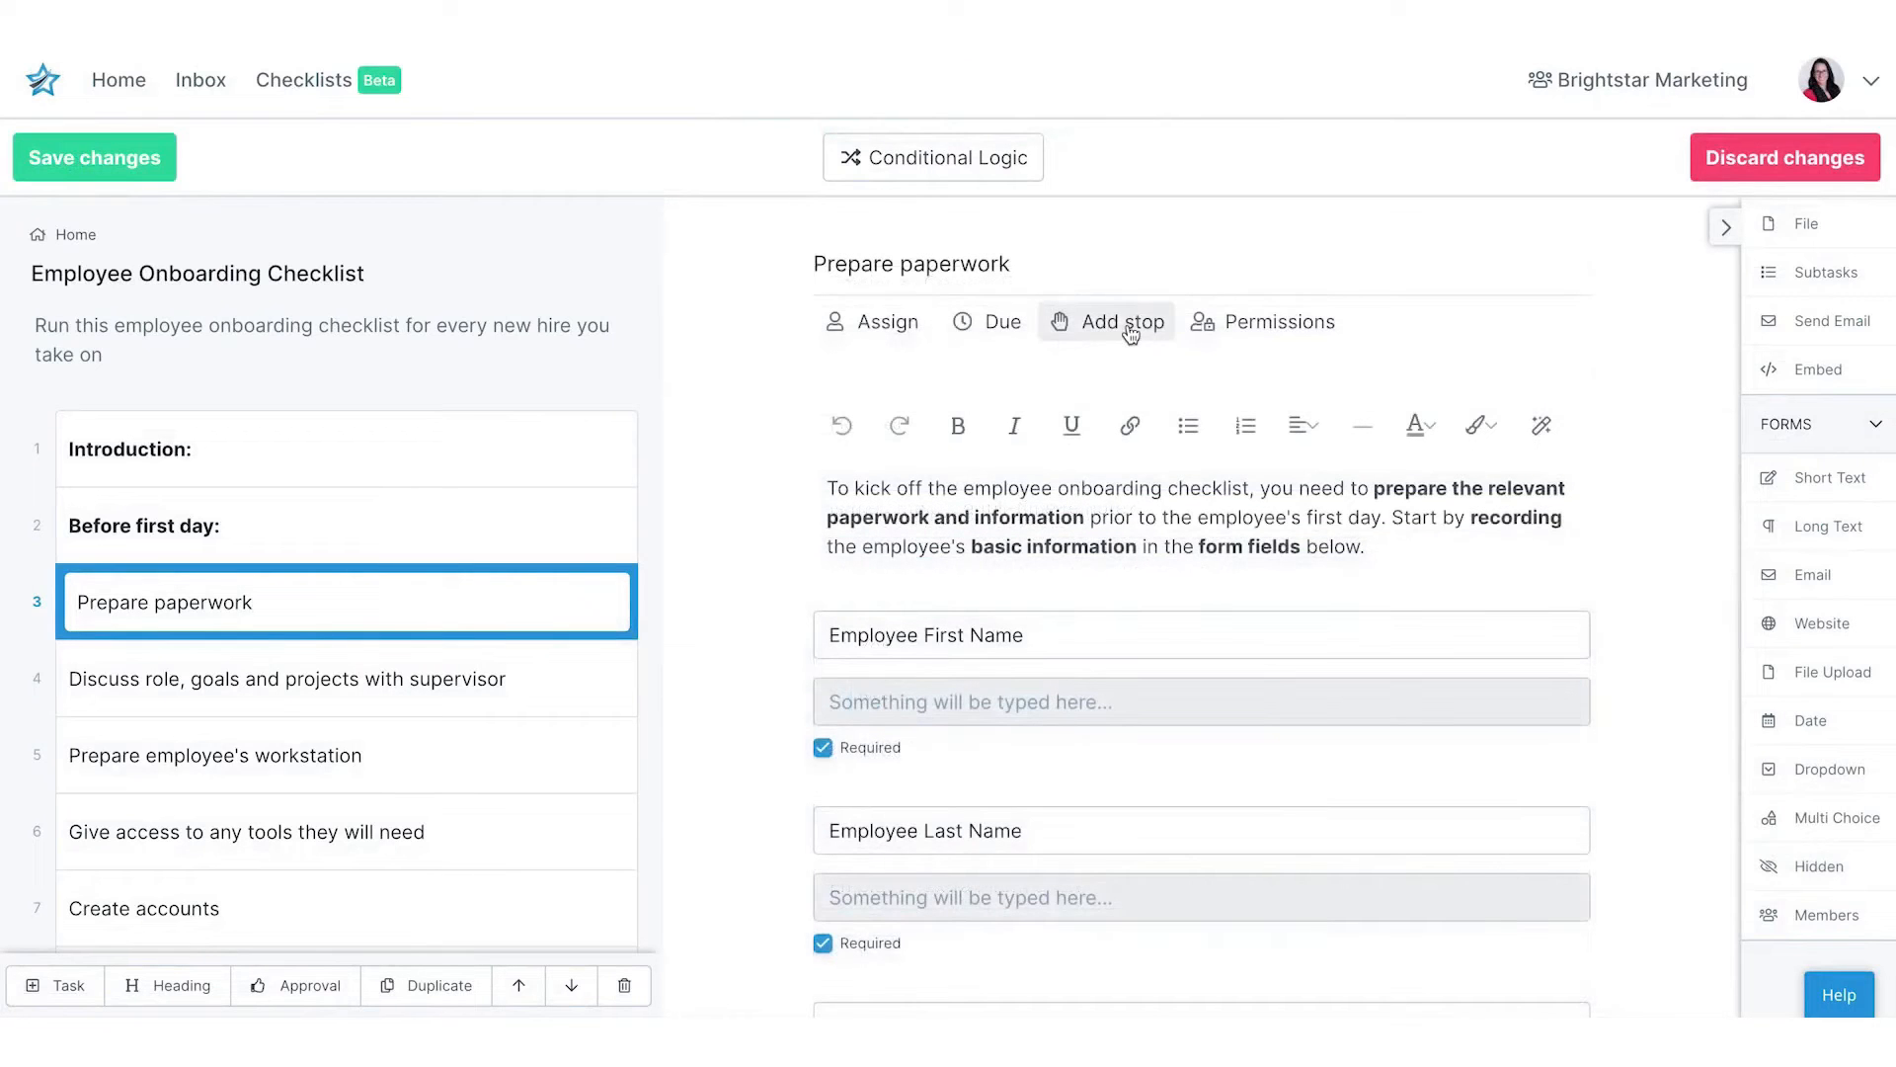
left_click(1130, 326)
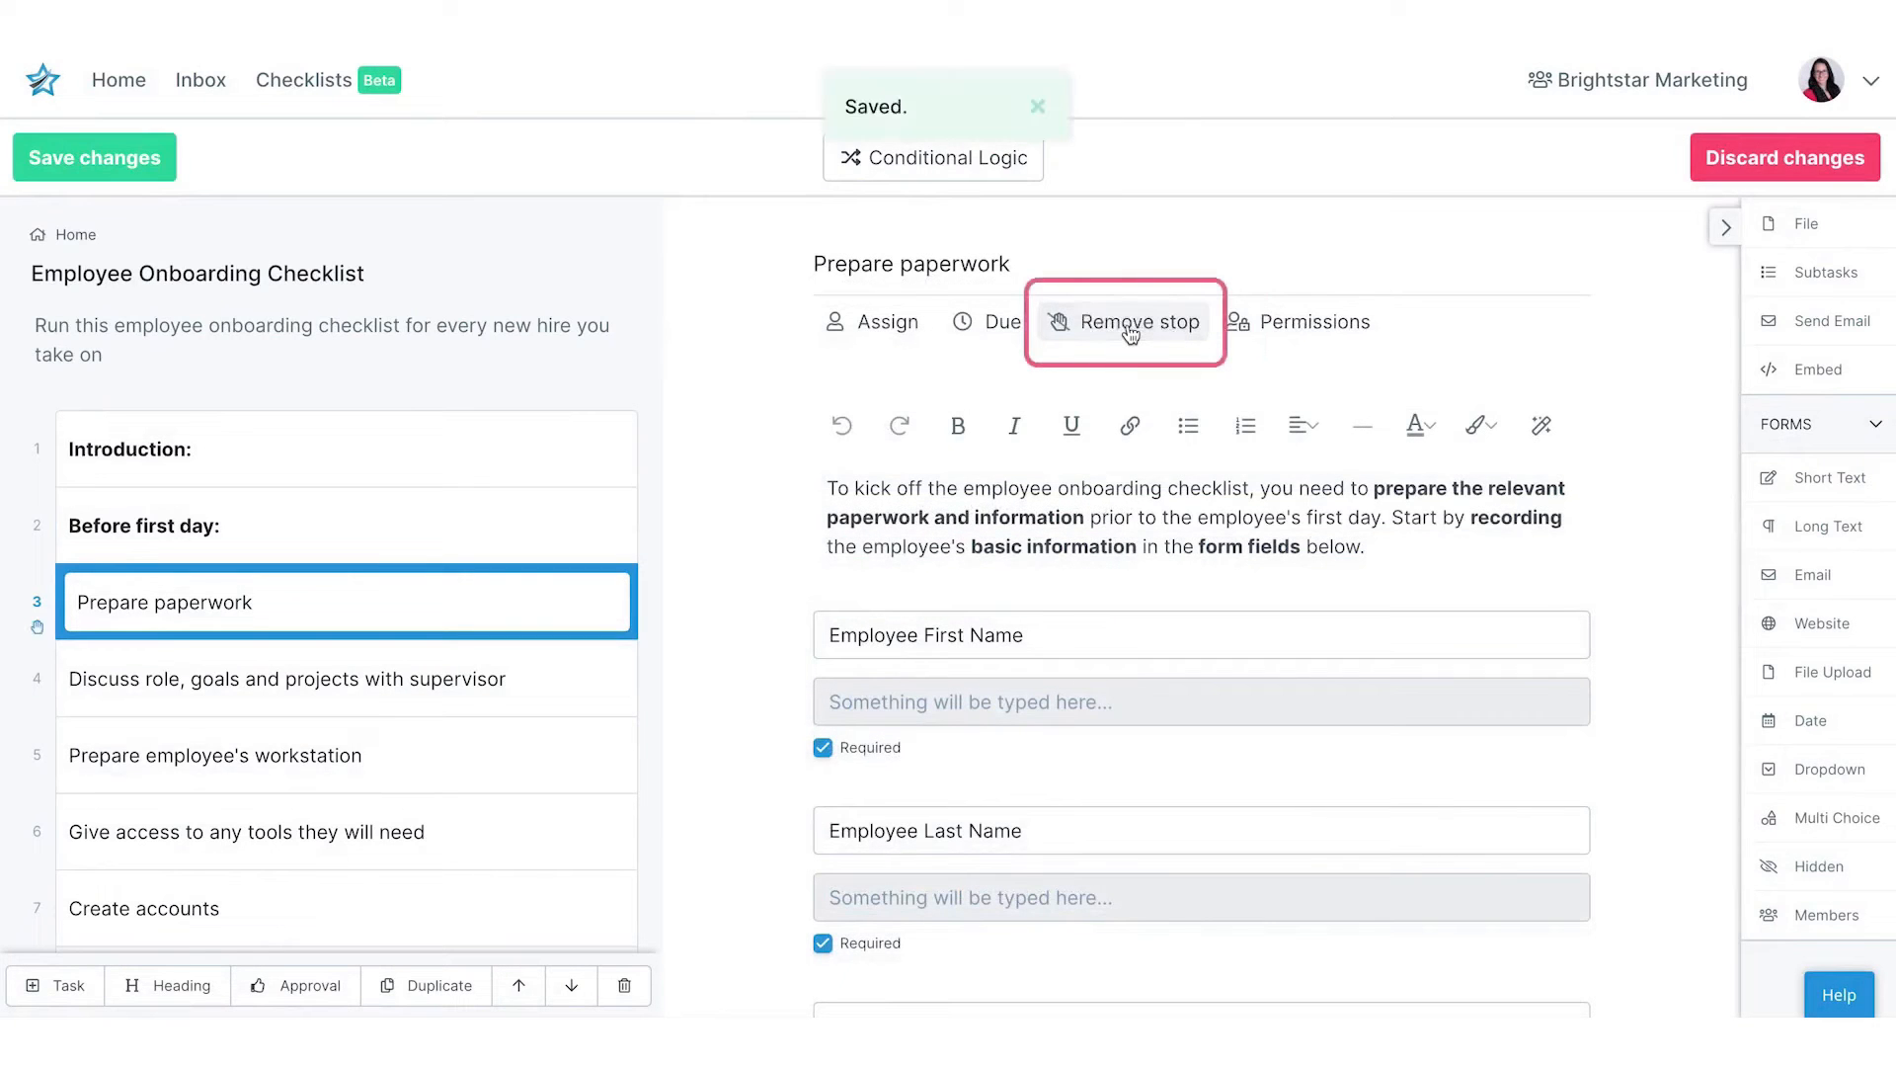
Set Prepare paperwork due 1 hour after the checklist start date
left_click(977, 335)
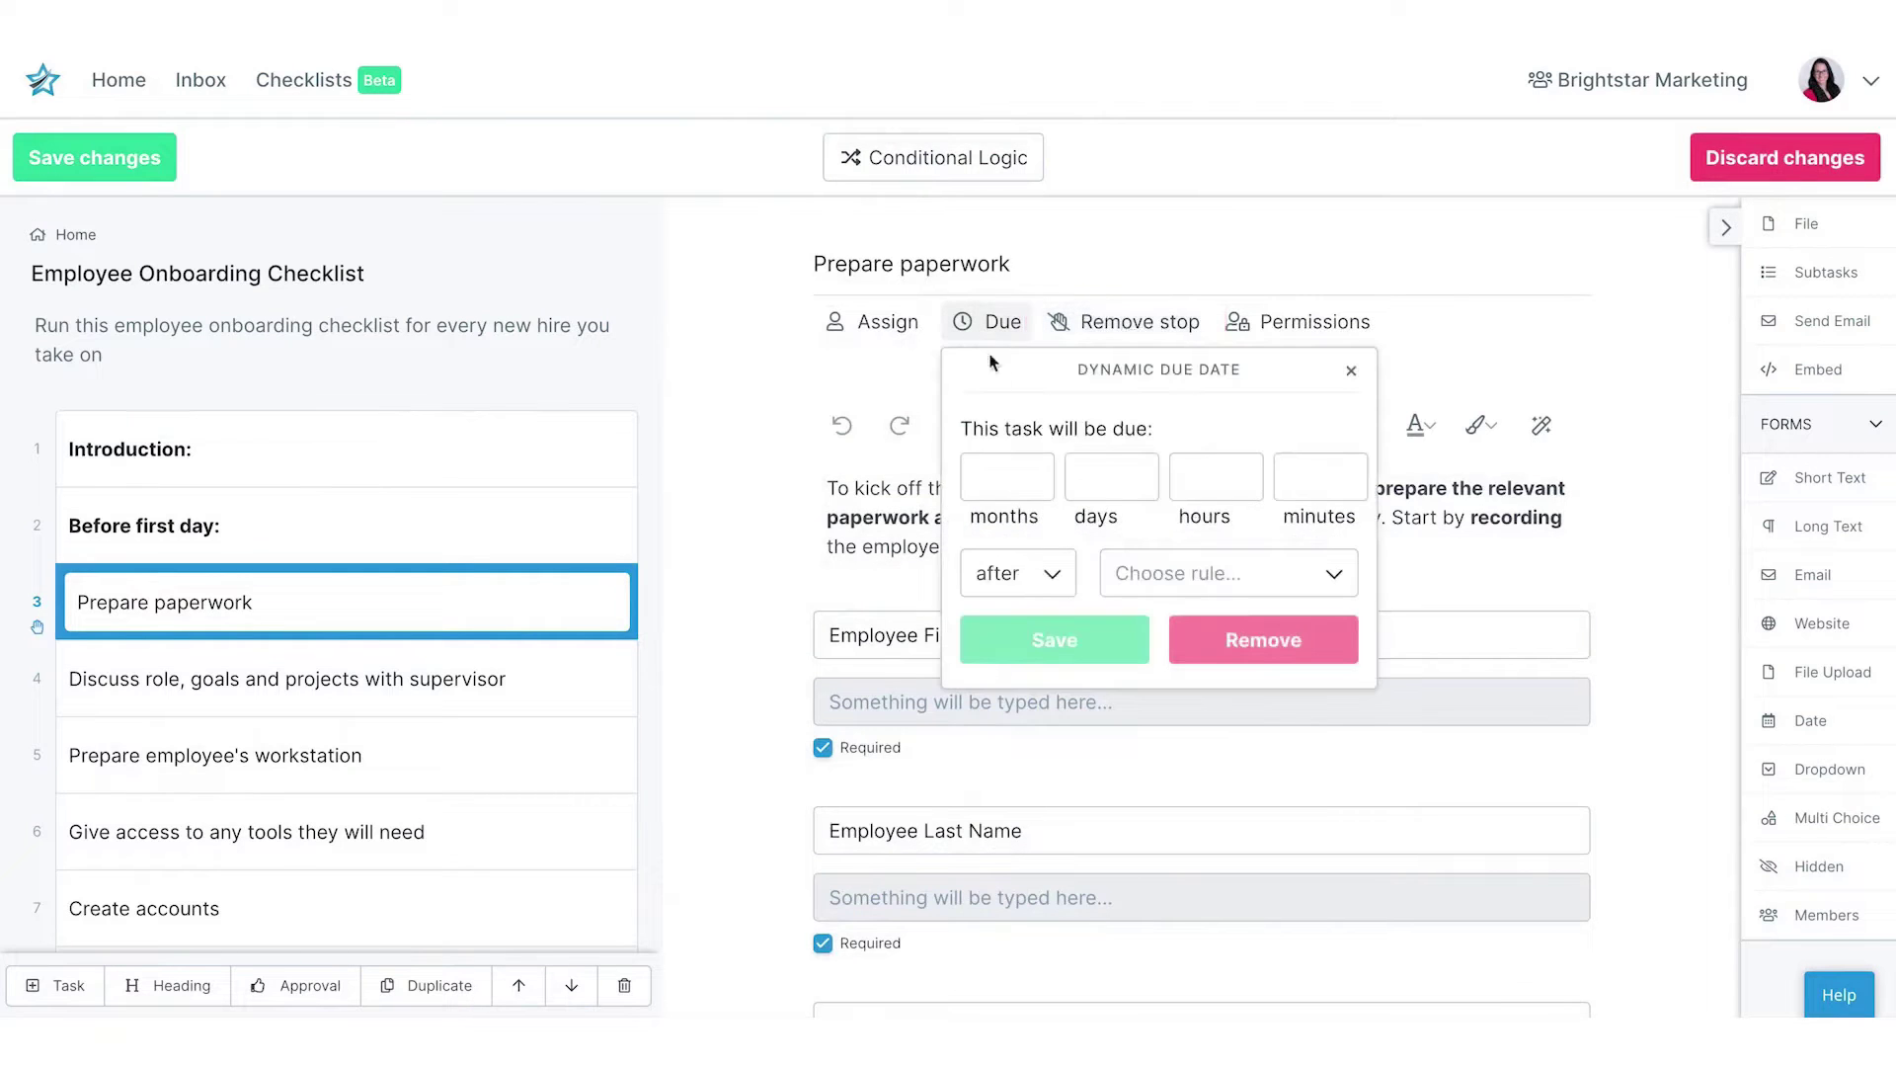
left_click(1208, 476)
type("1")
left_click(1223, 573)
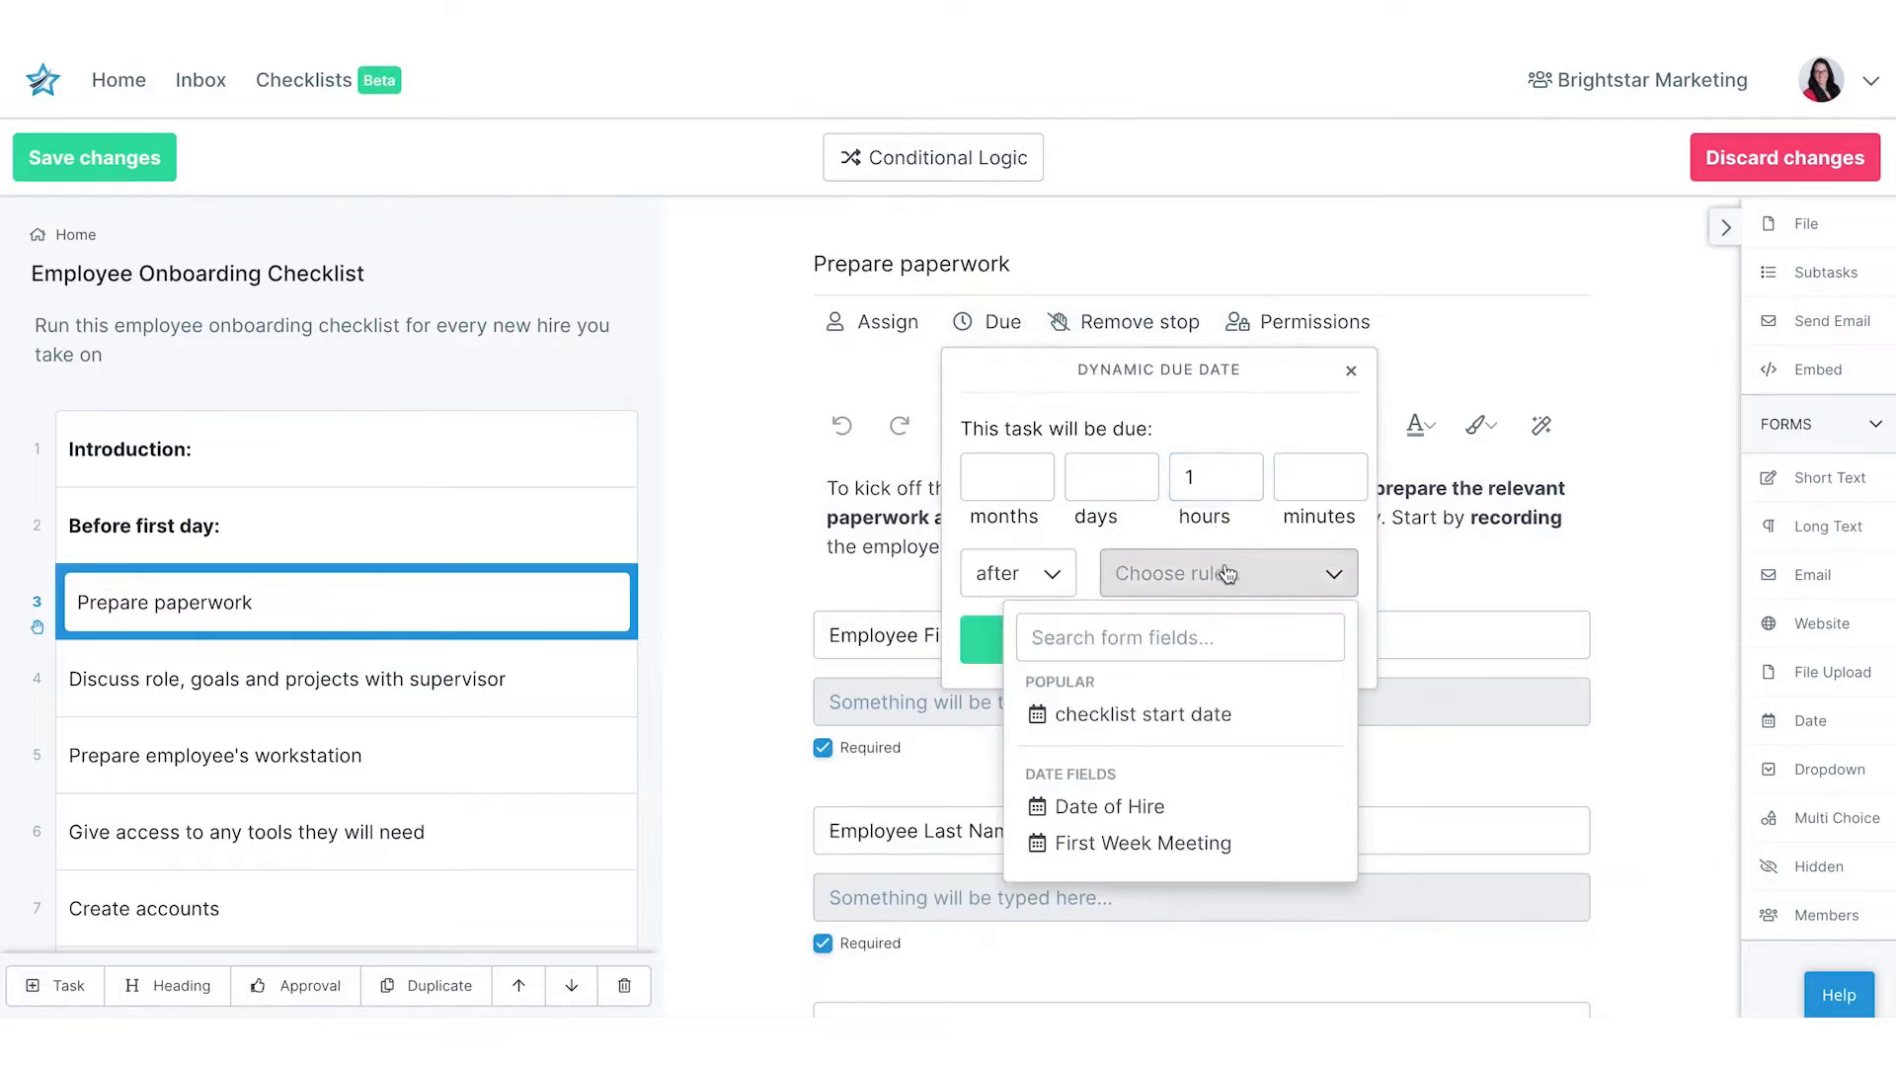
left_click(1215, 714)
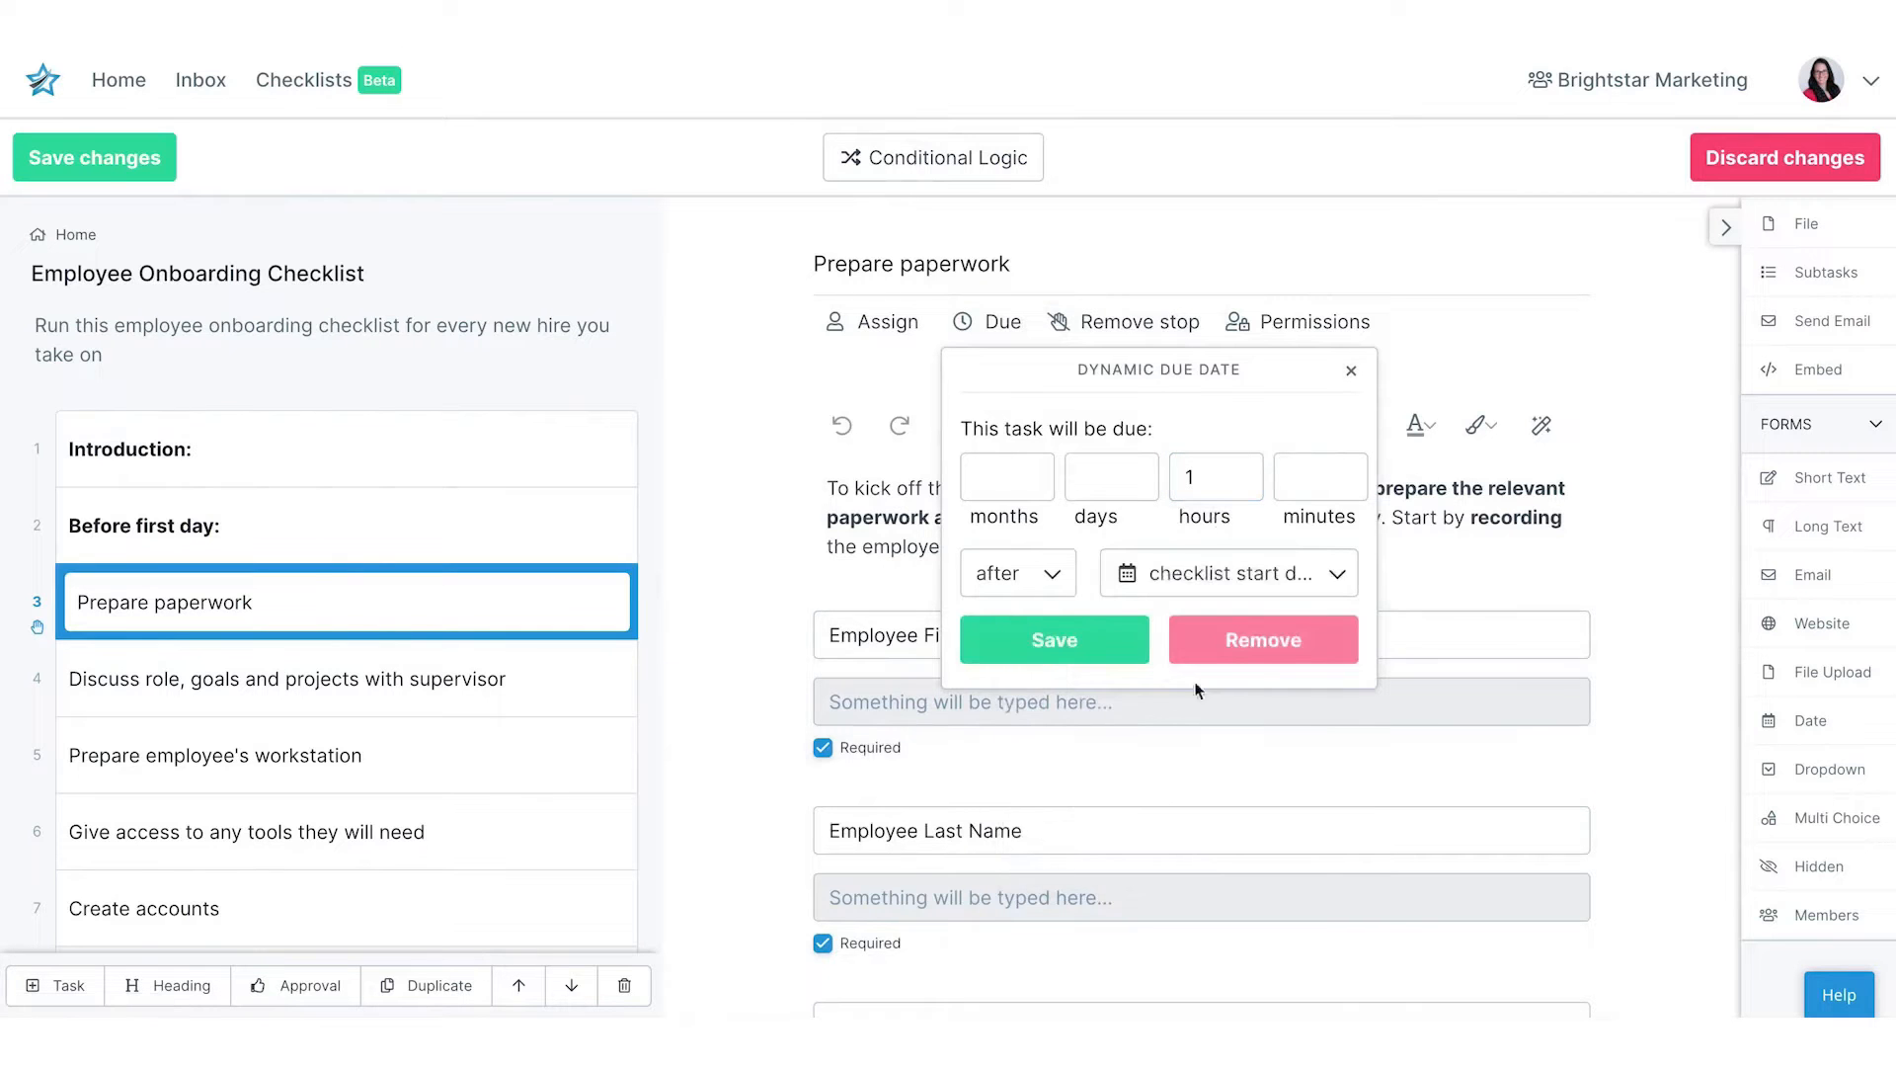
left_click(1104, 639)
left_click(991, 178)
Add a rule showing Prepare employee's workstation when the full-time remote answer is exactly No
left_click(944, 509)
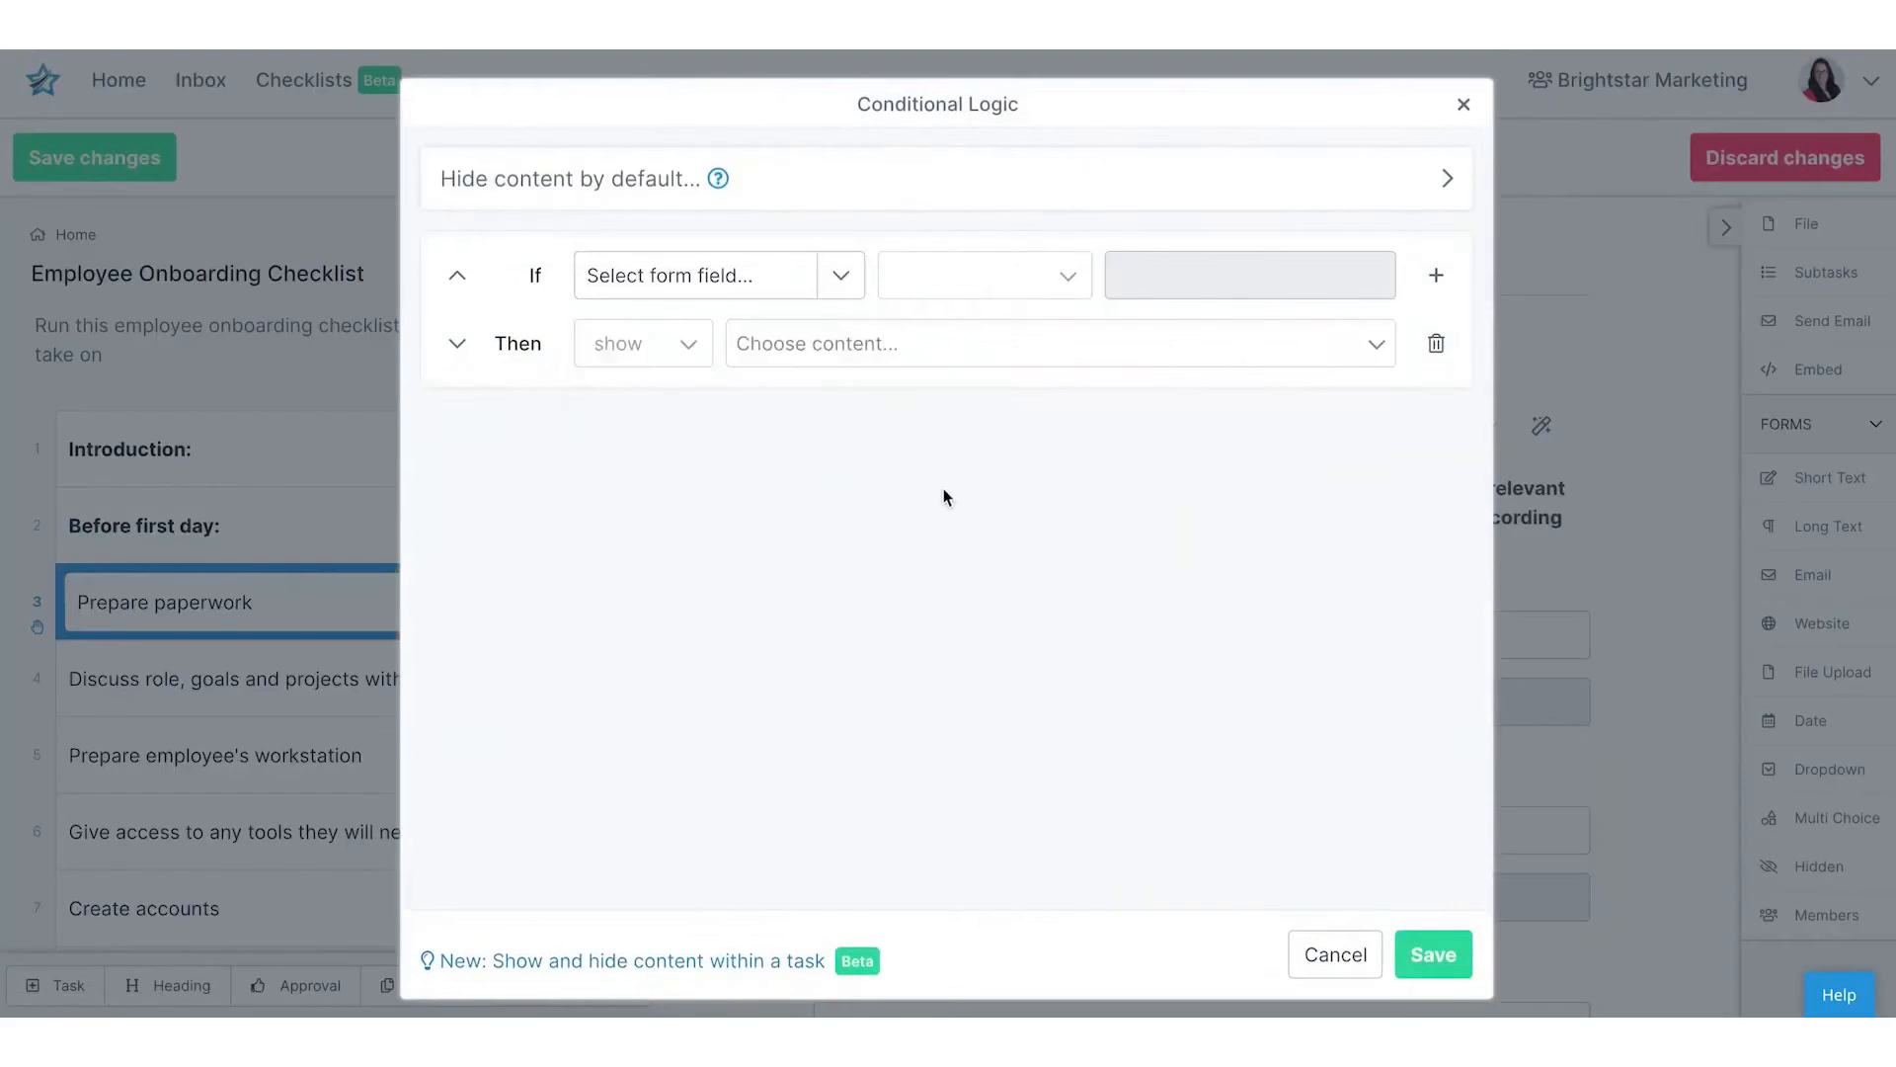
left_click(711, 275)
left_click(899, 683)
left_click(1170, 274)
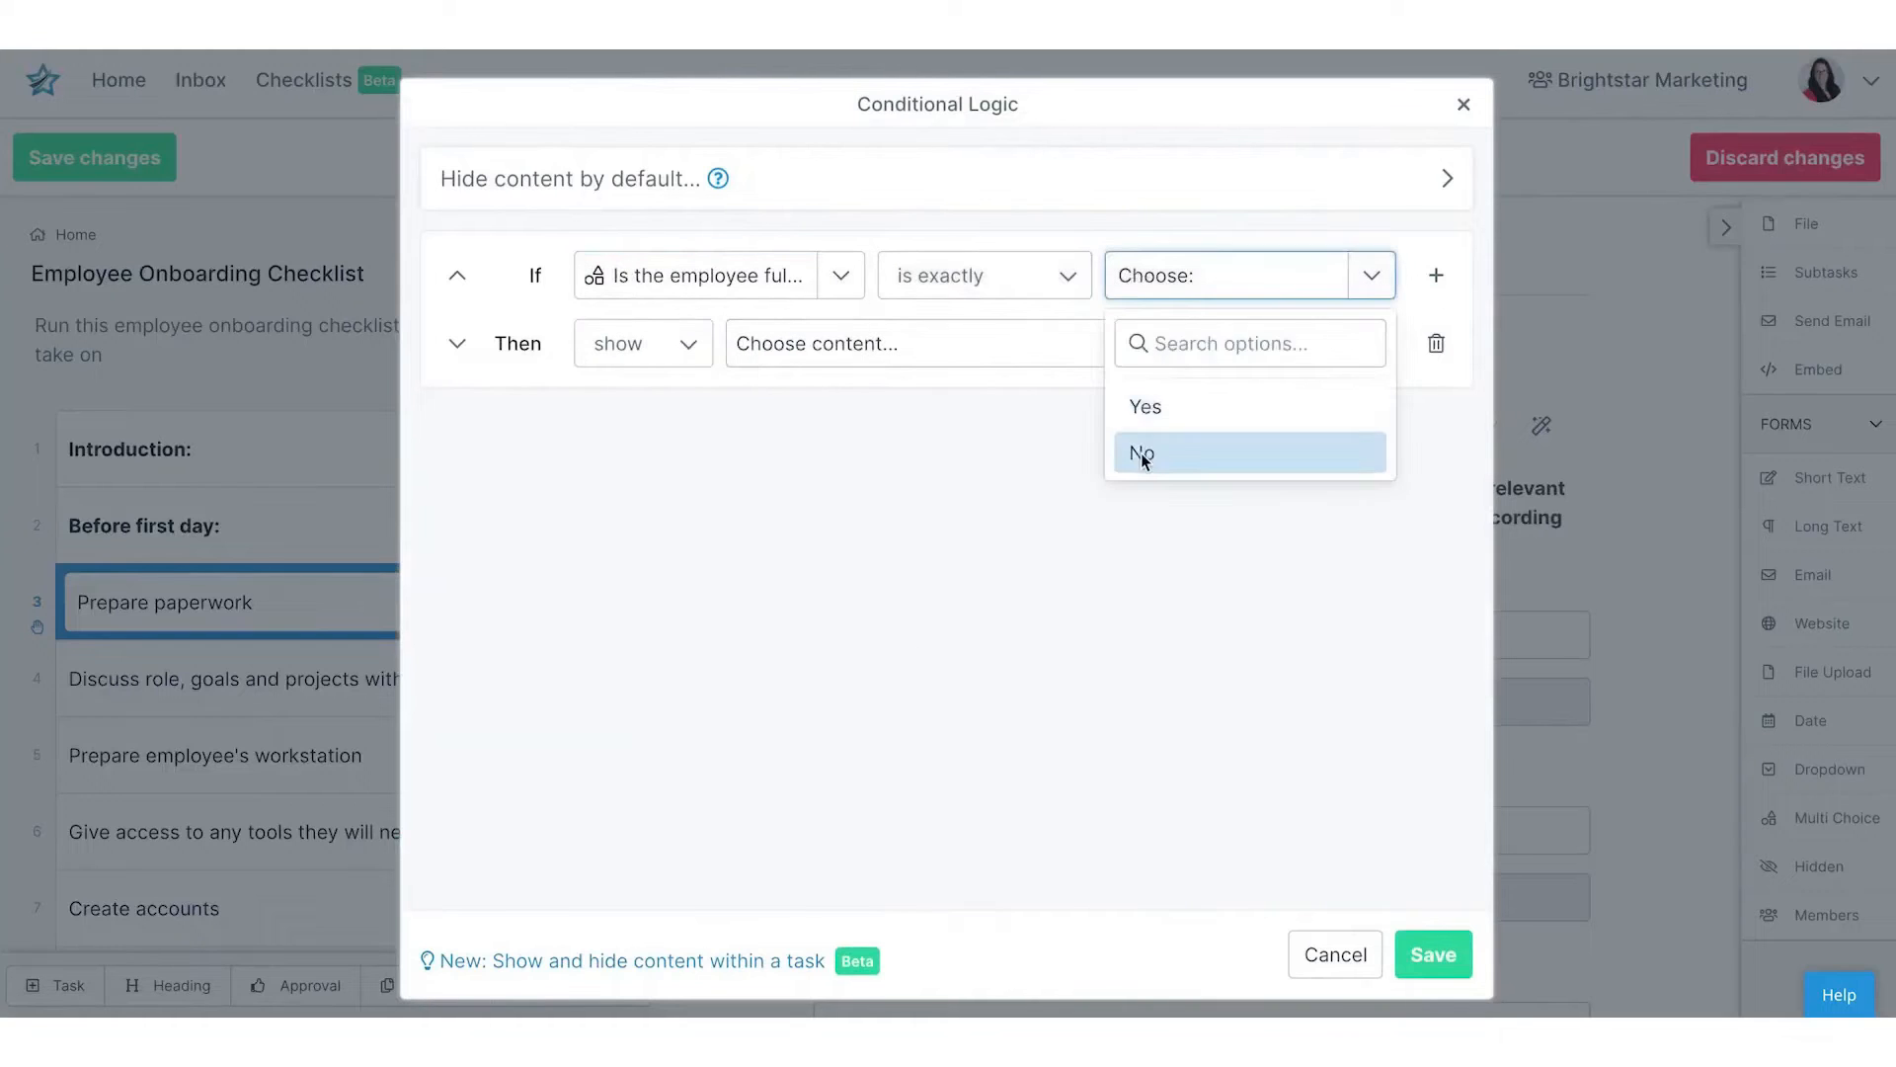
left_click(1135, 449)
left_click(791, 356)
left_click(772, 607)
left_click(1360, 705)
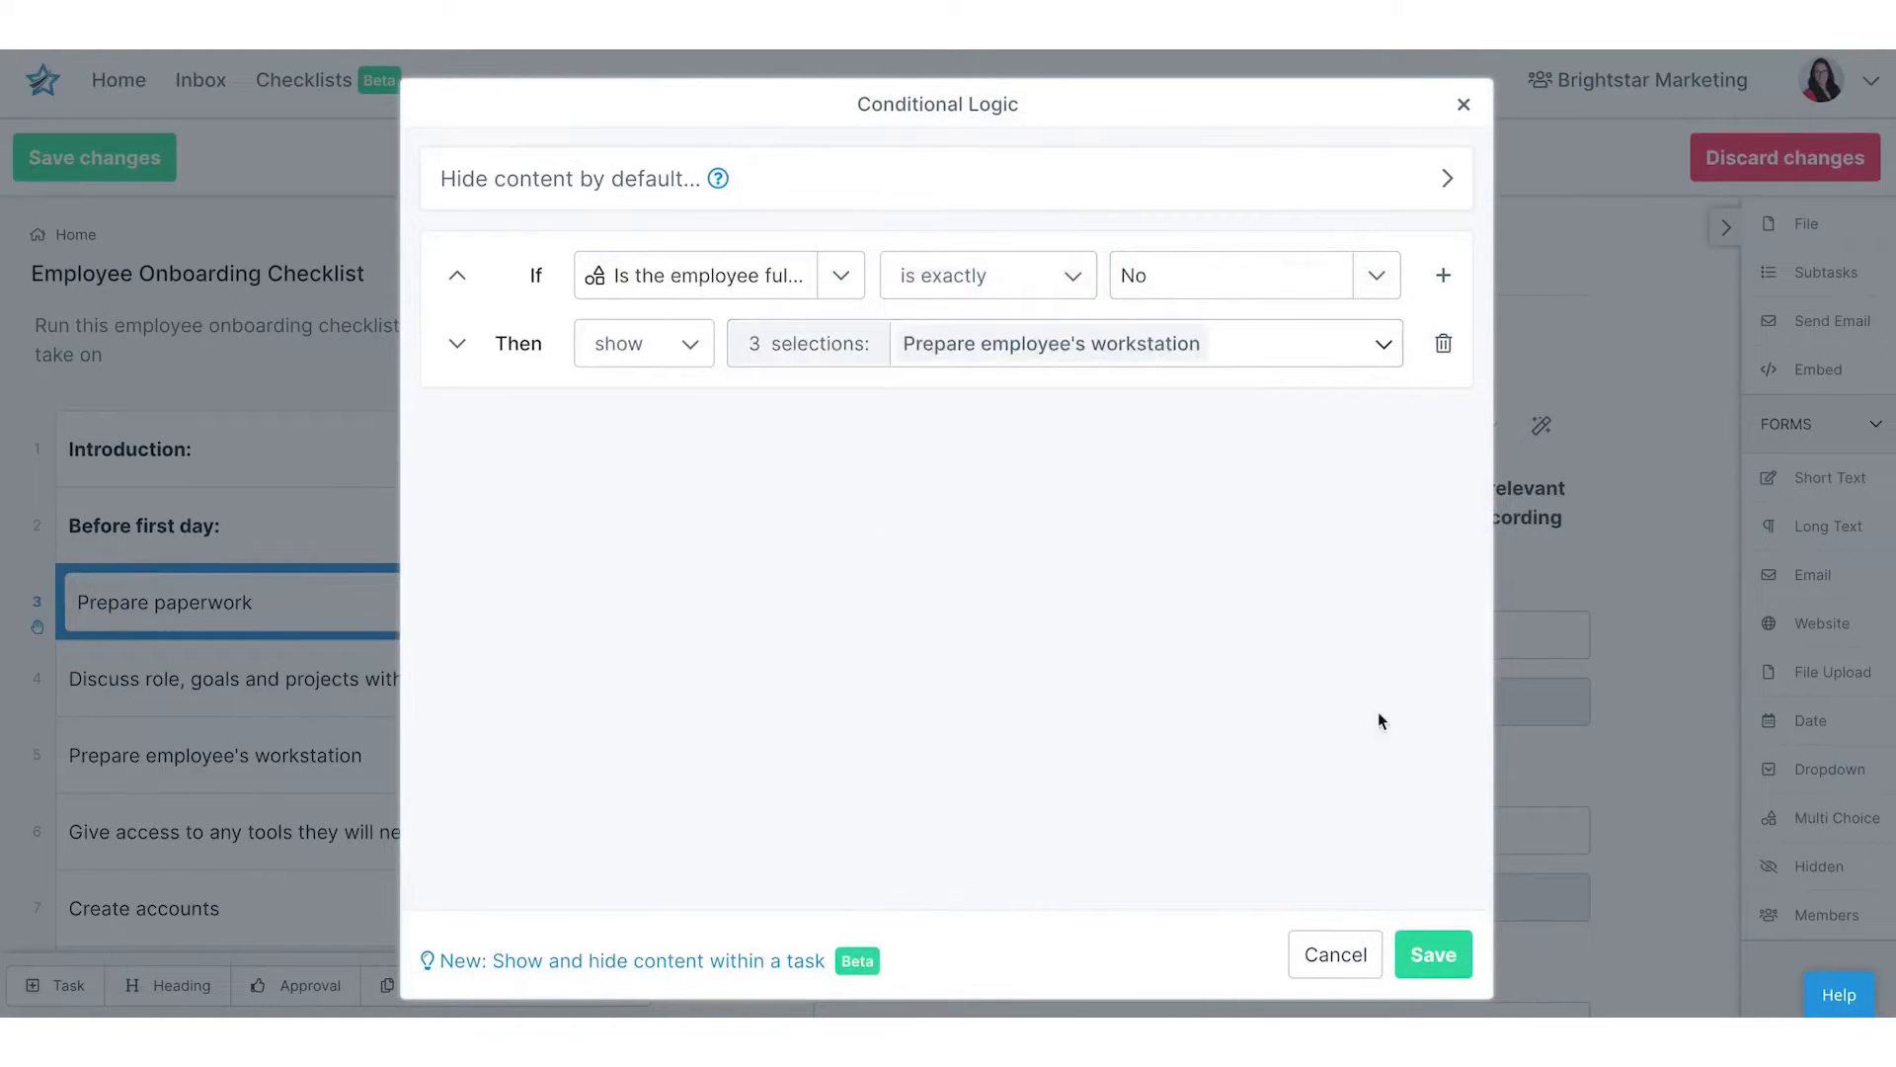
left_click(1430, 954)
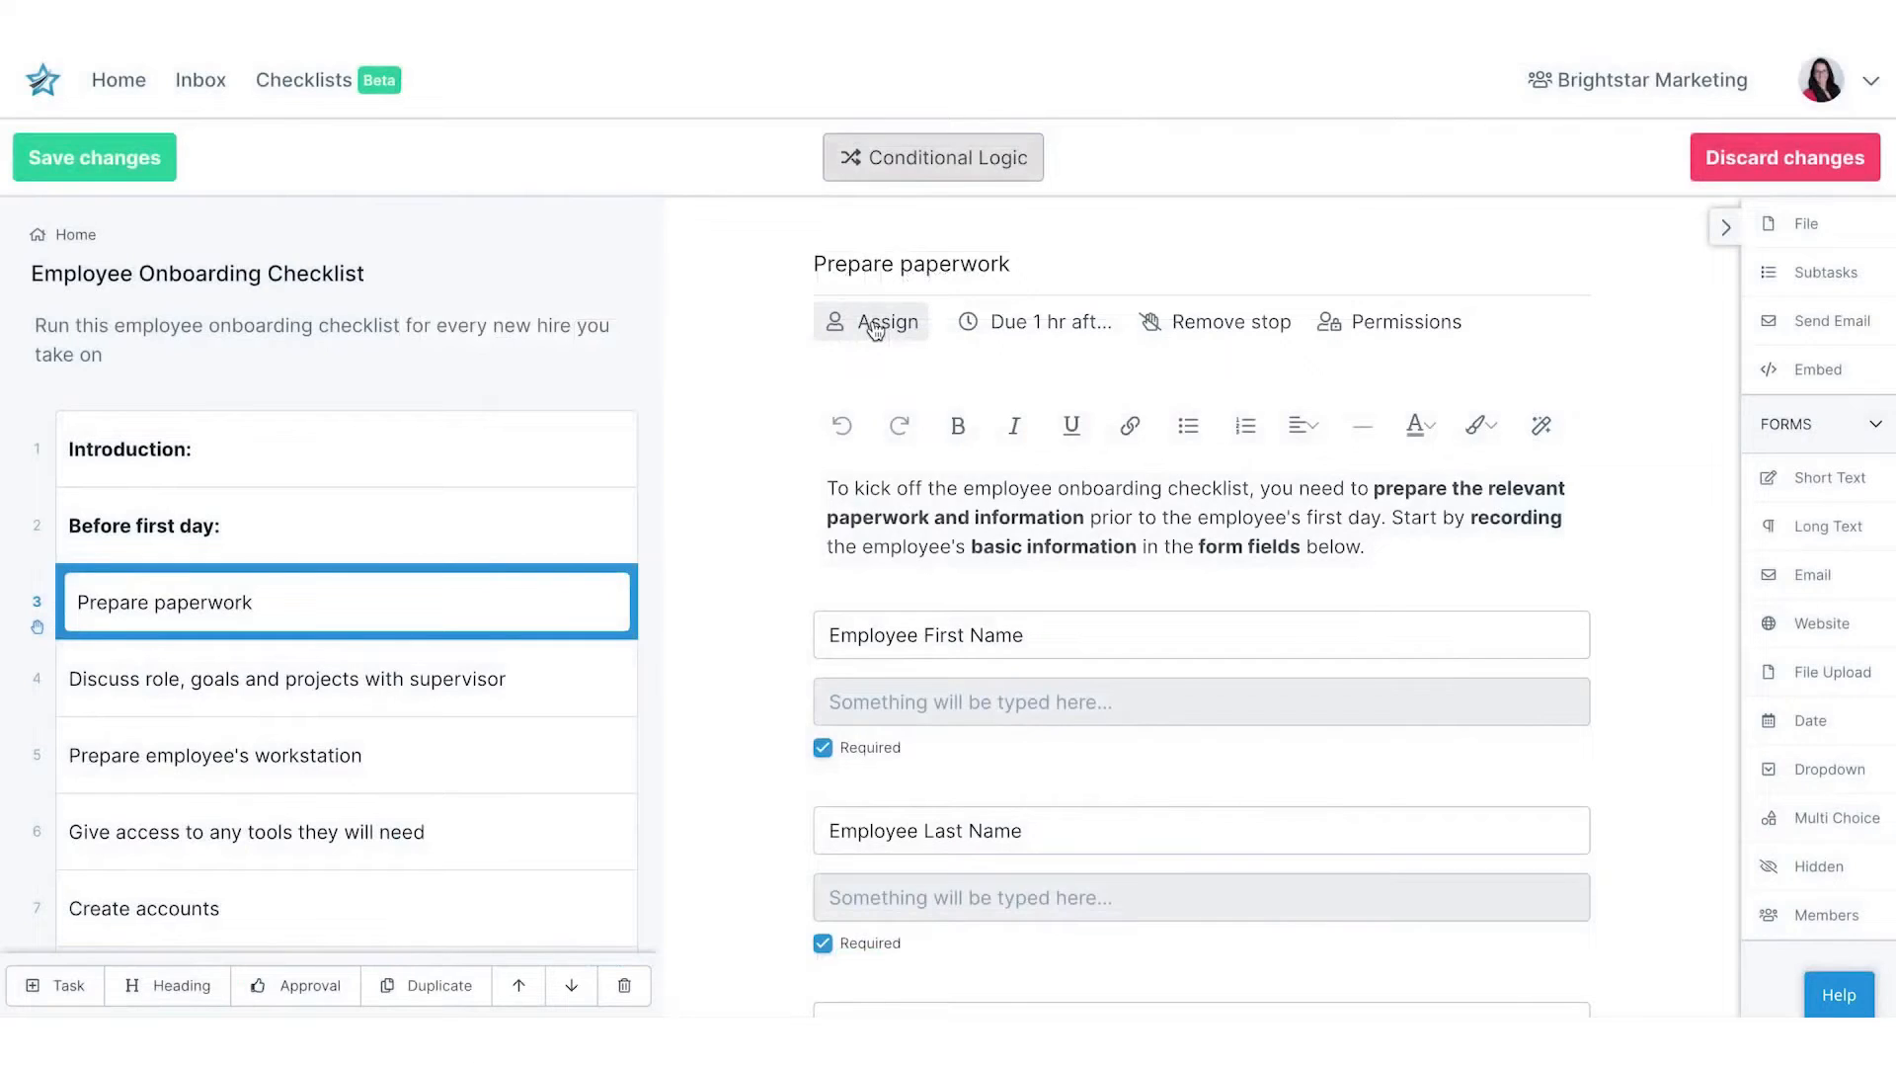
Assign Prepare paperwork to the Checklist Creator role and add an approval step covering it
left_click(876, 329)
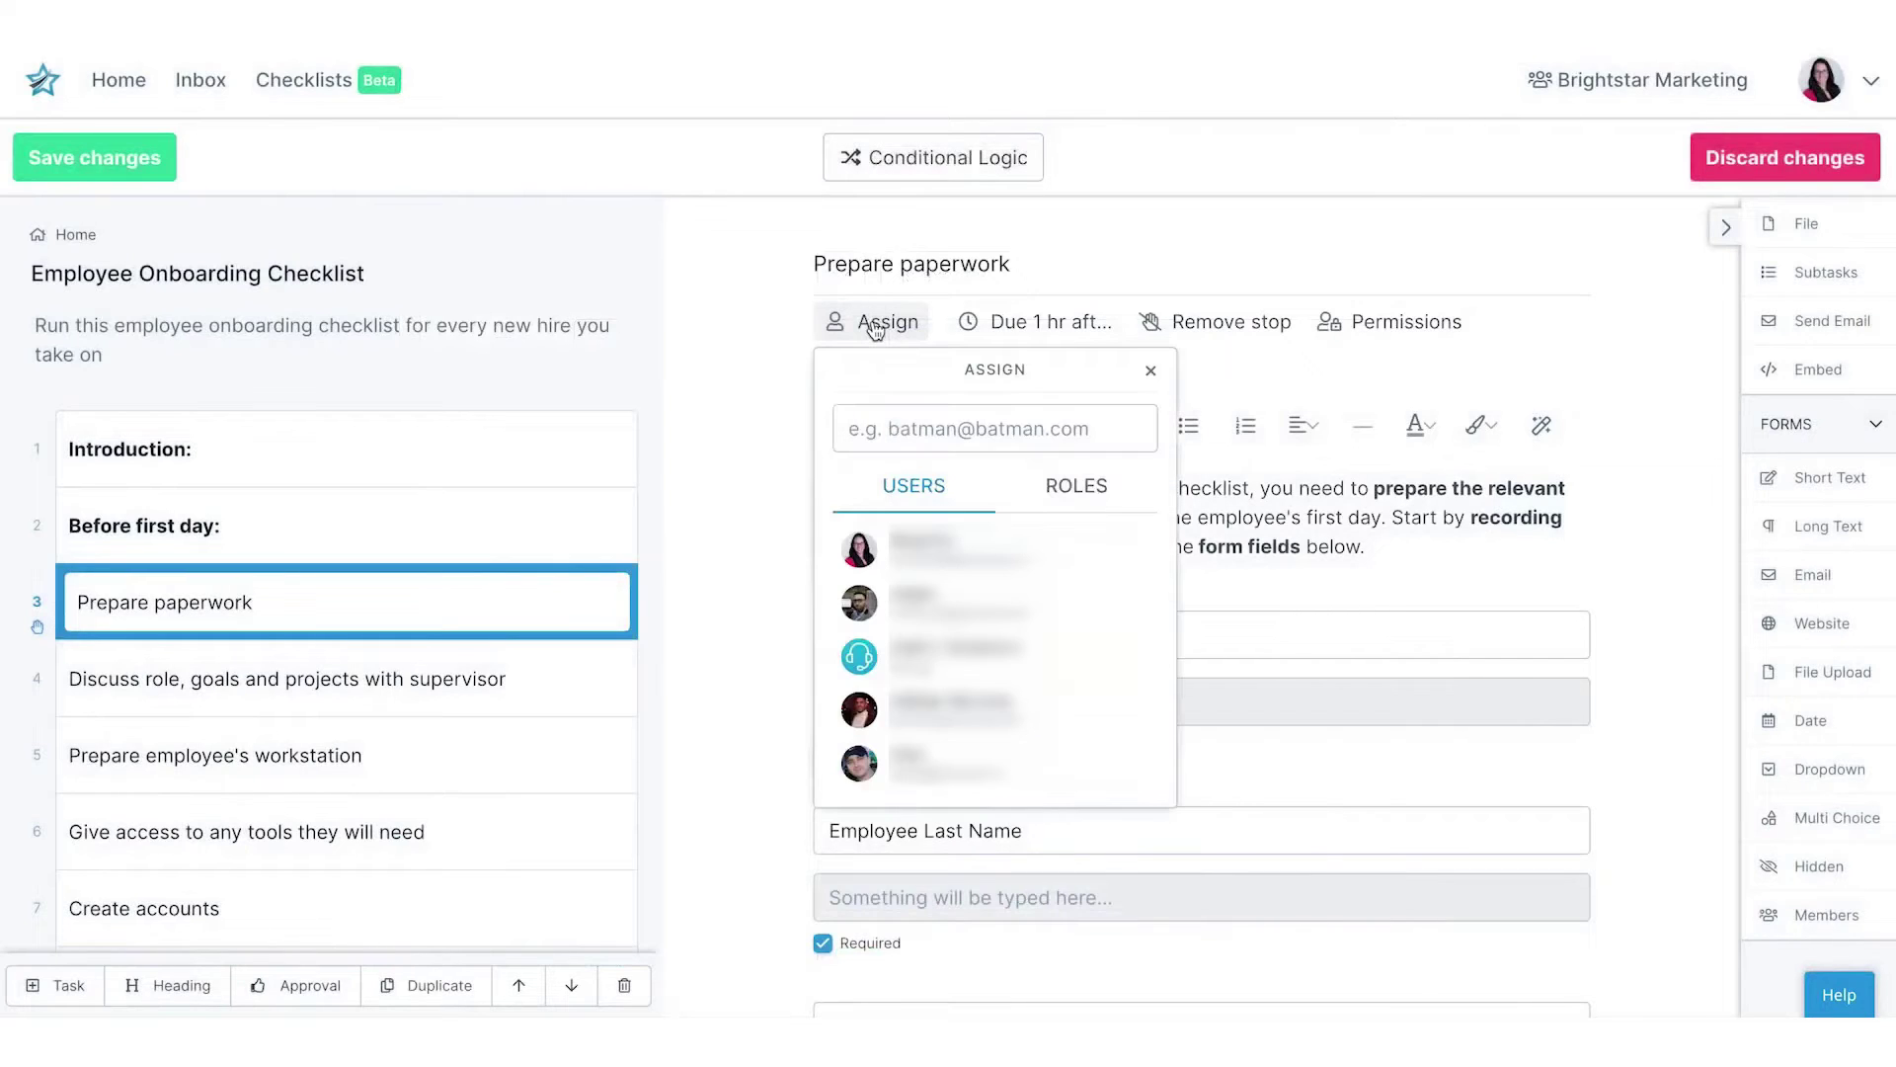
left_click(1026, 477)
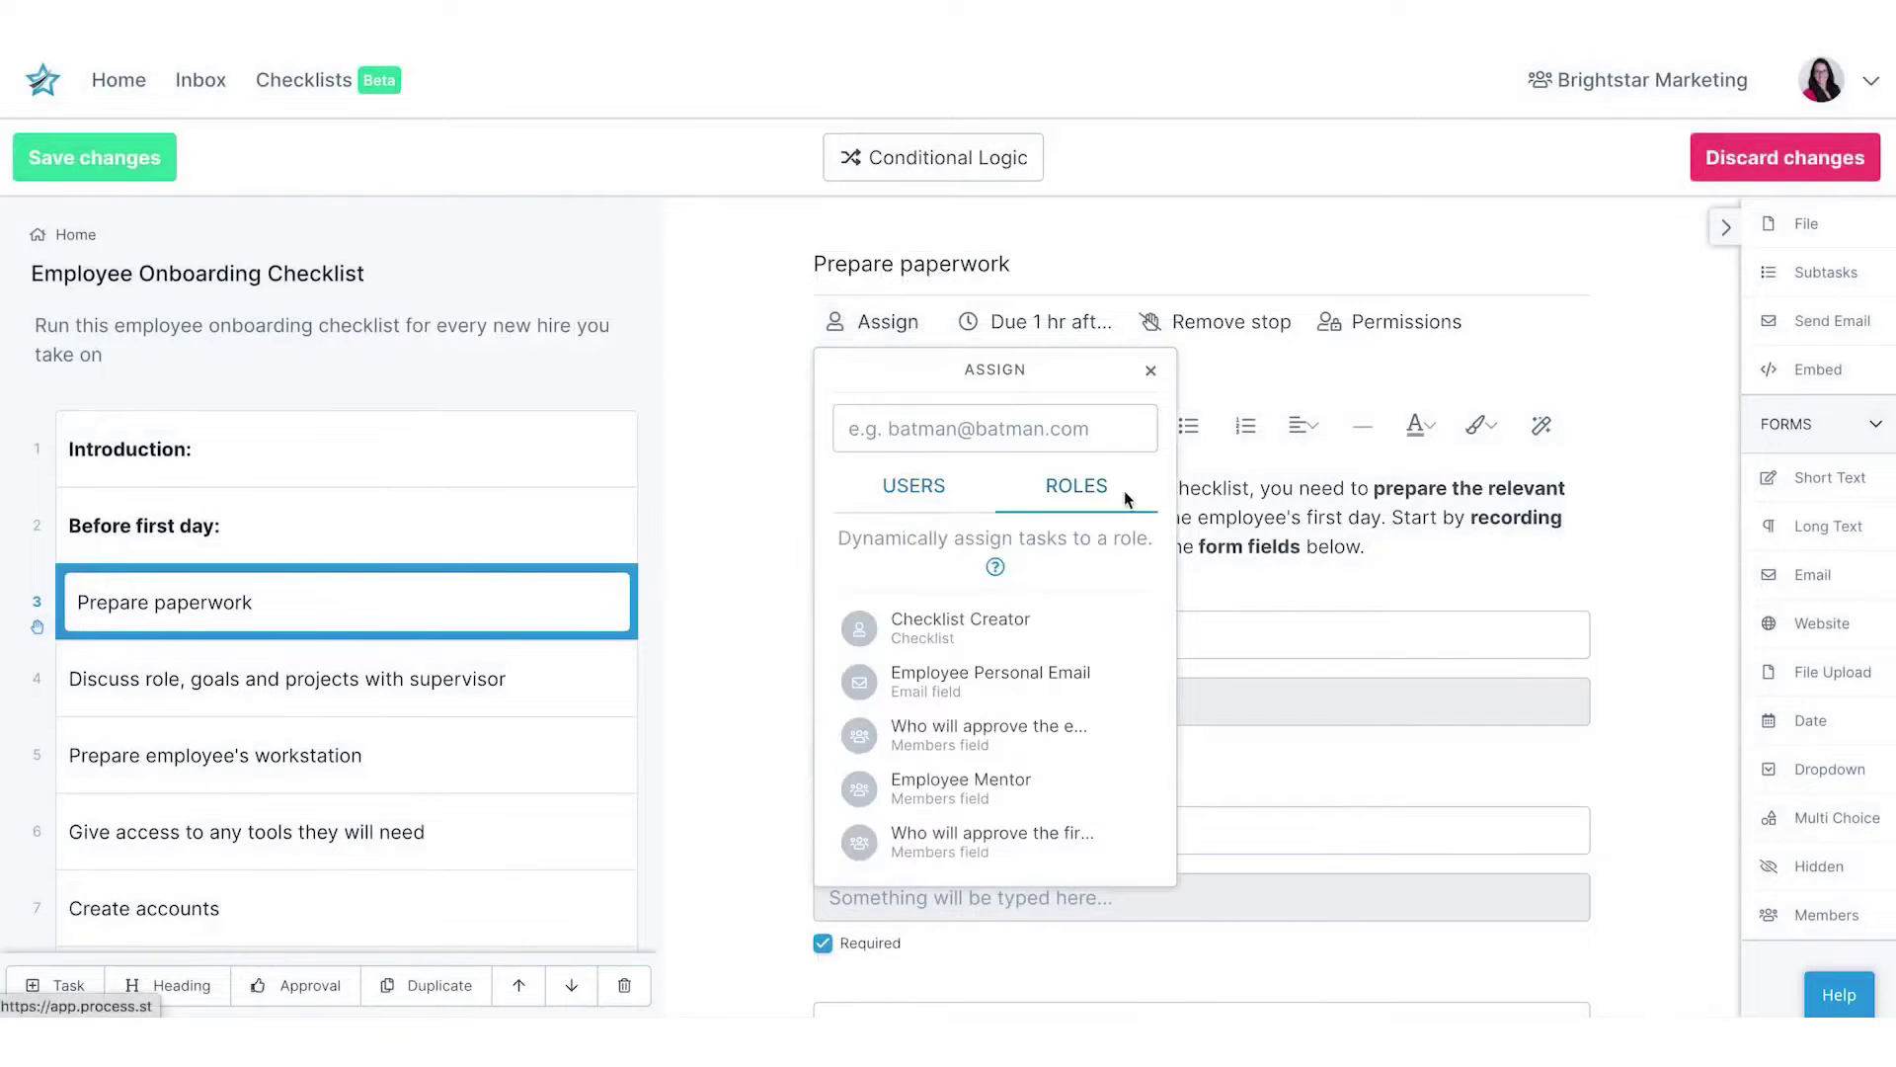
left_click(1024, 642)
left_click(309, 985)
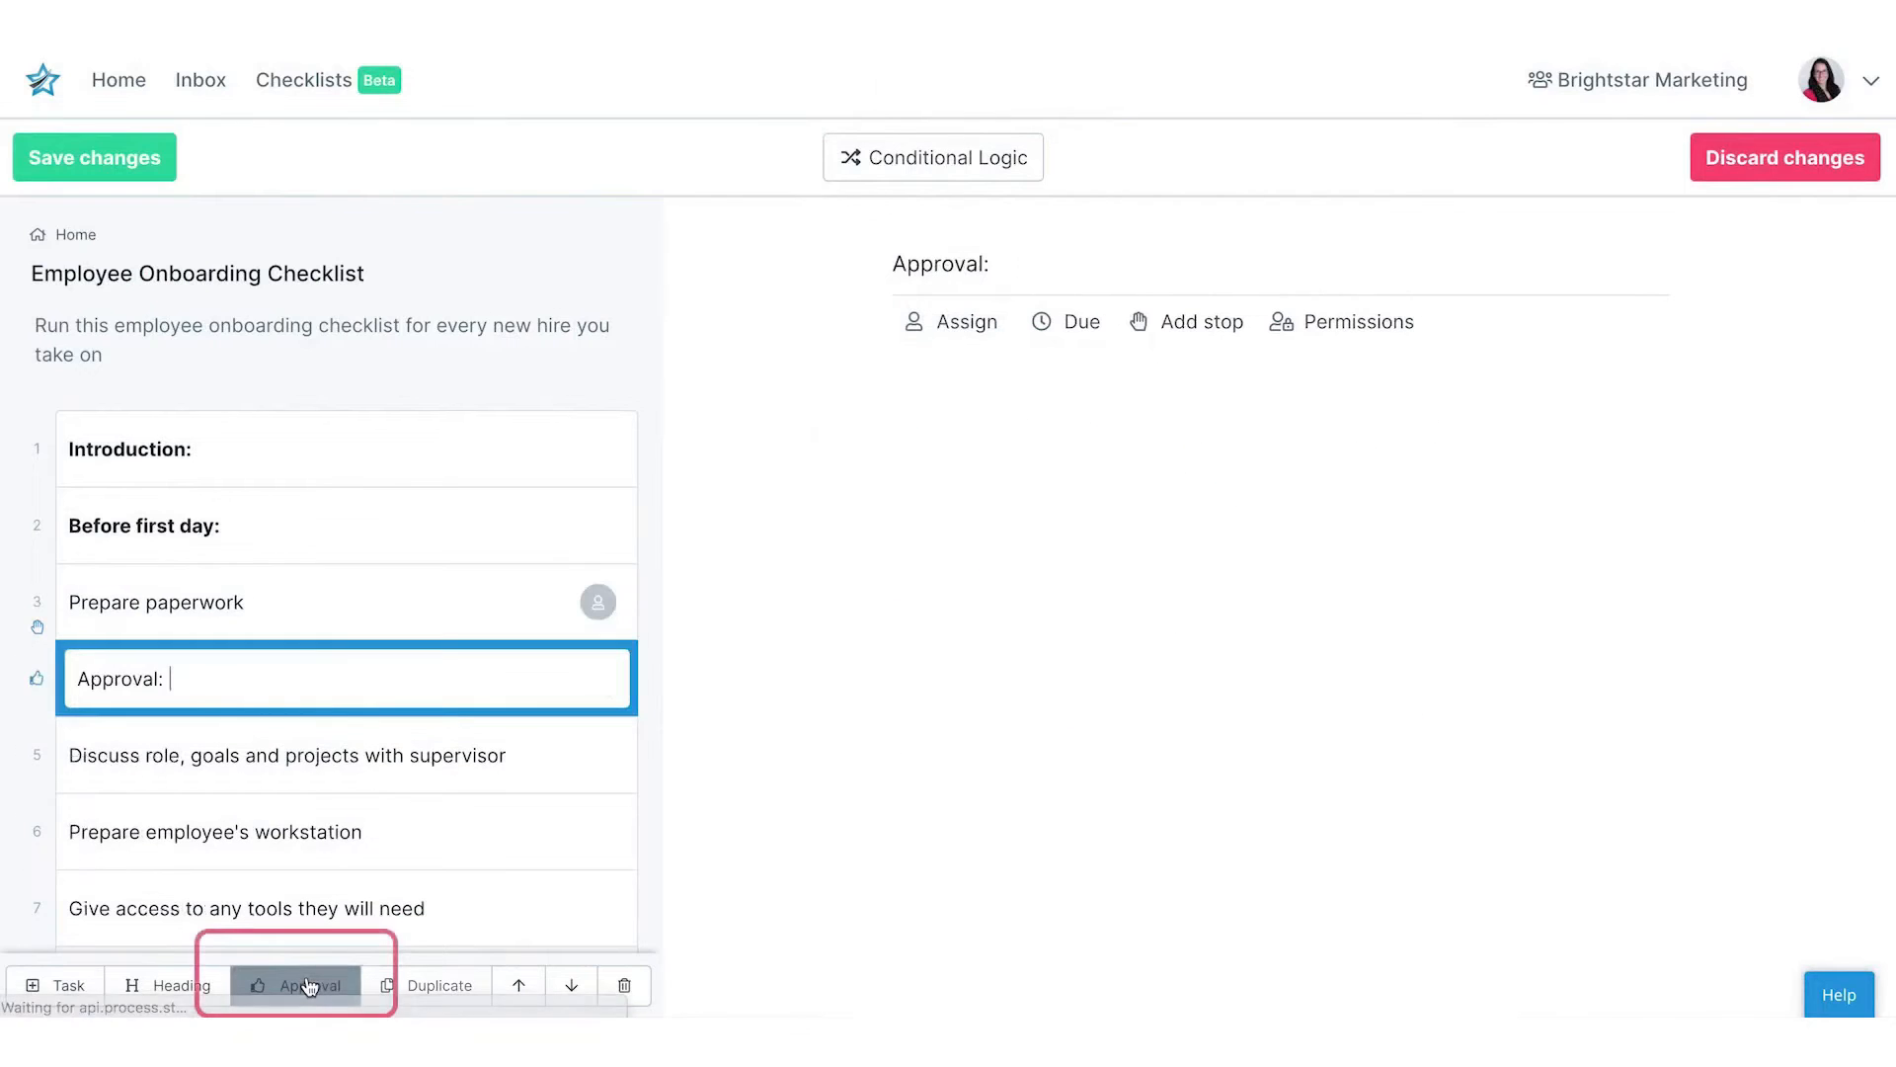
left_click(1244, 694)
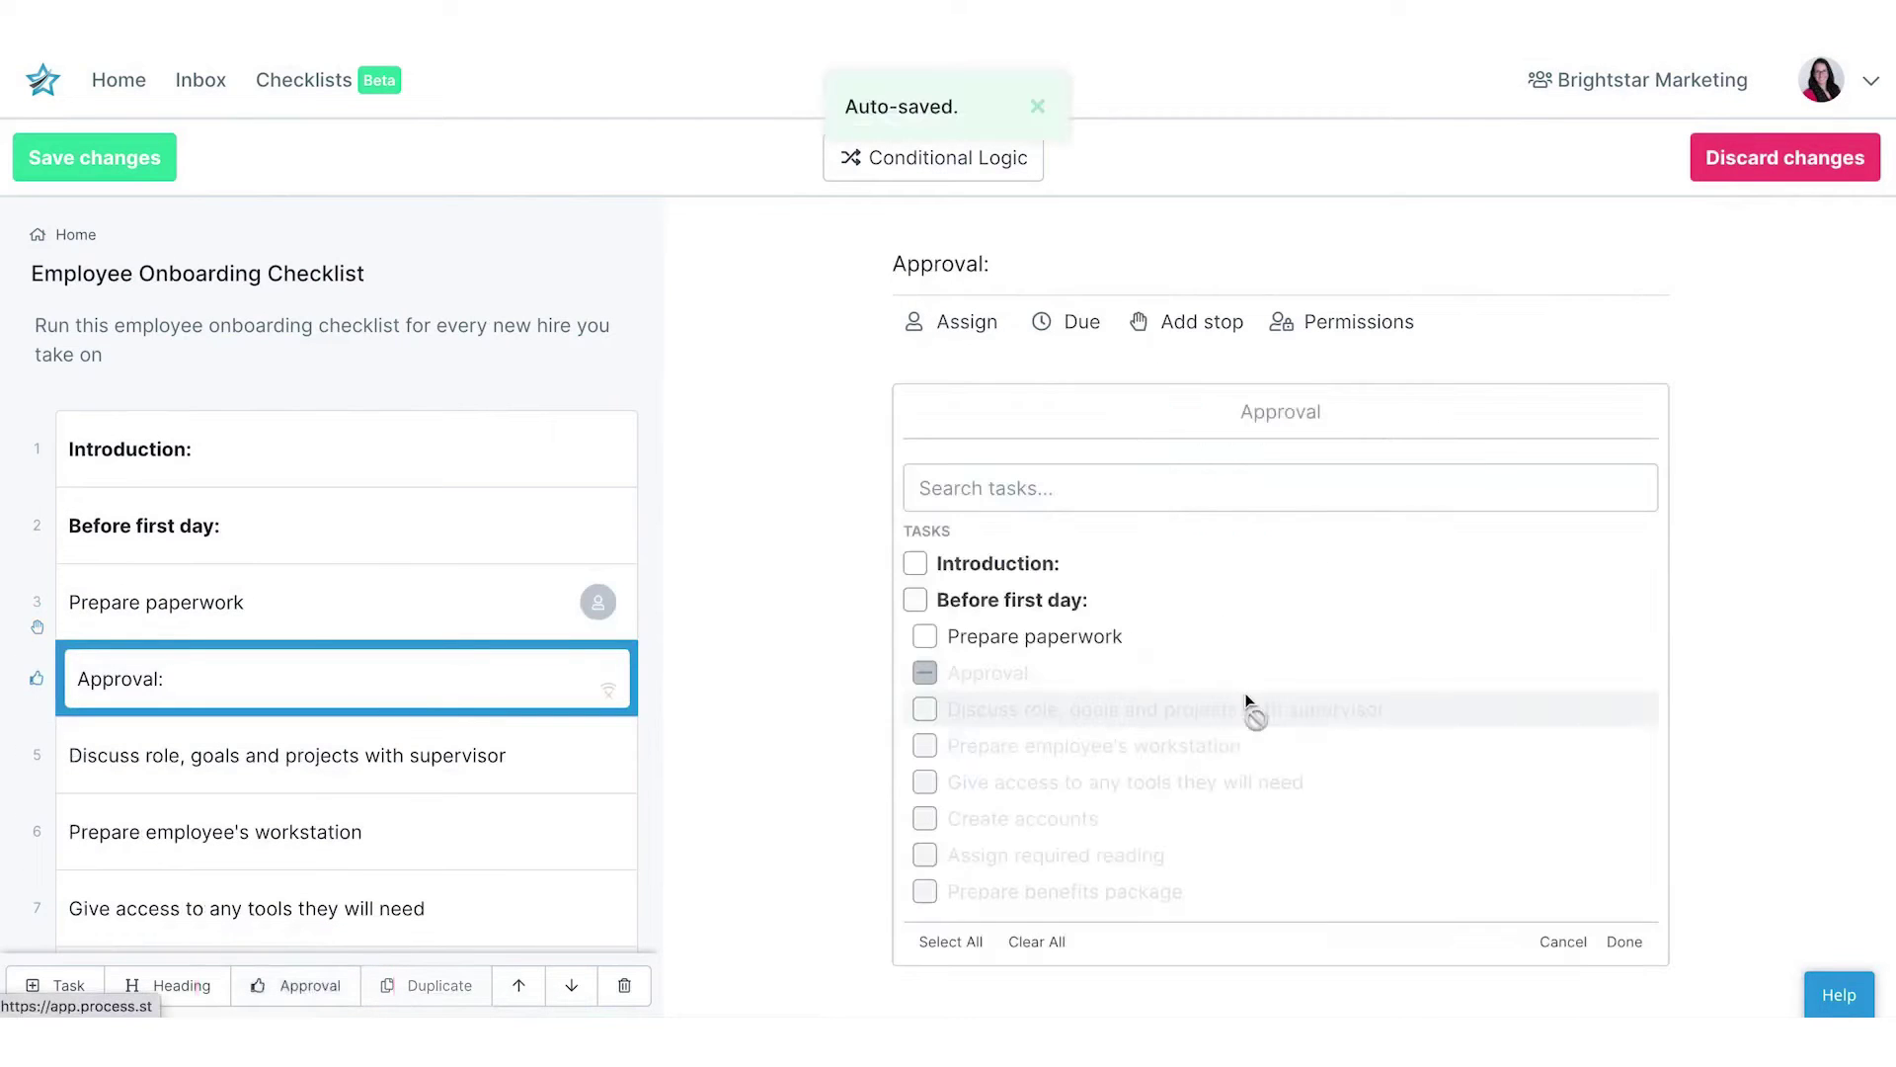
left_click(924, 638)
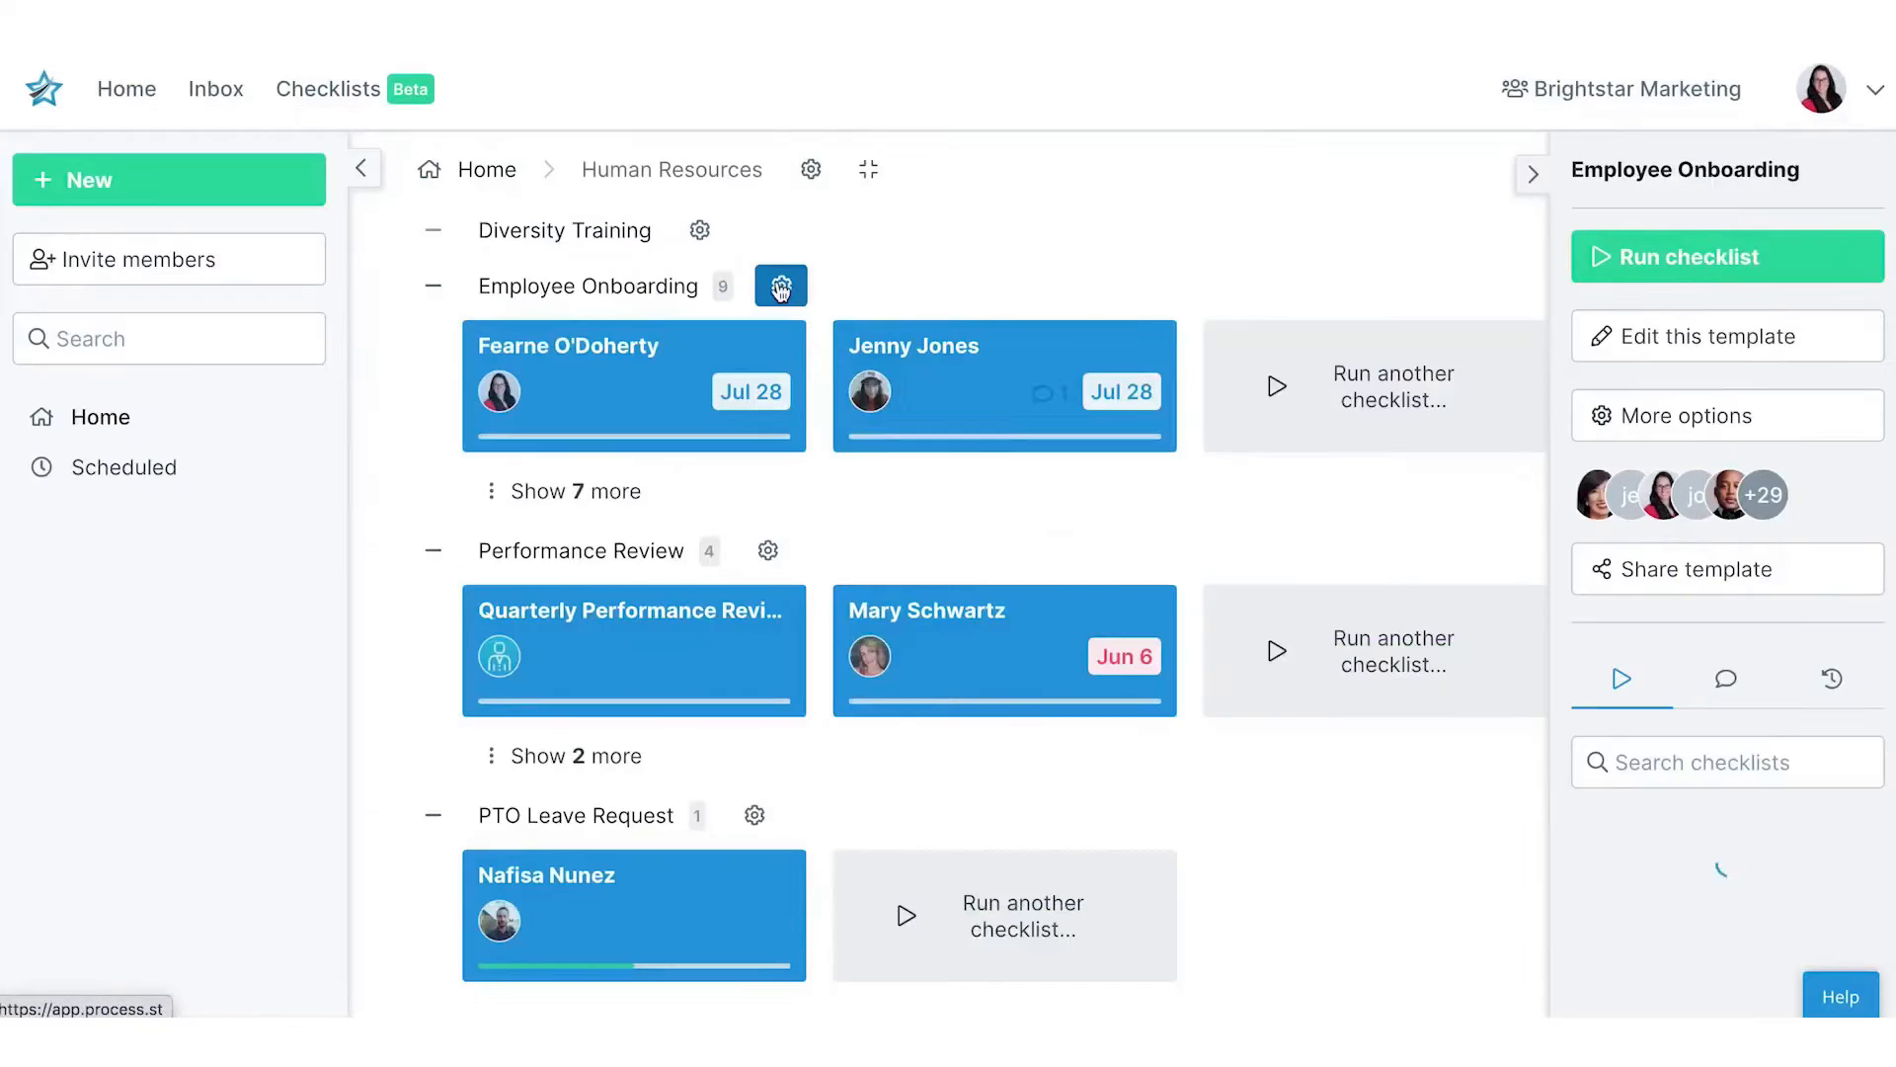
Schedule Employee Onboarding with an assignee, repeating weekly on Tuesdays only
left_click(1637, 422)
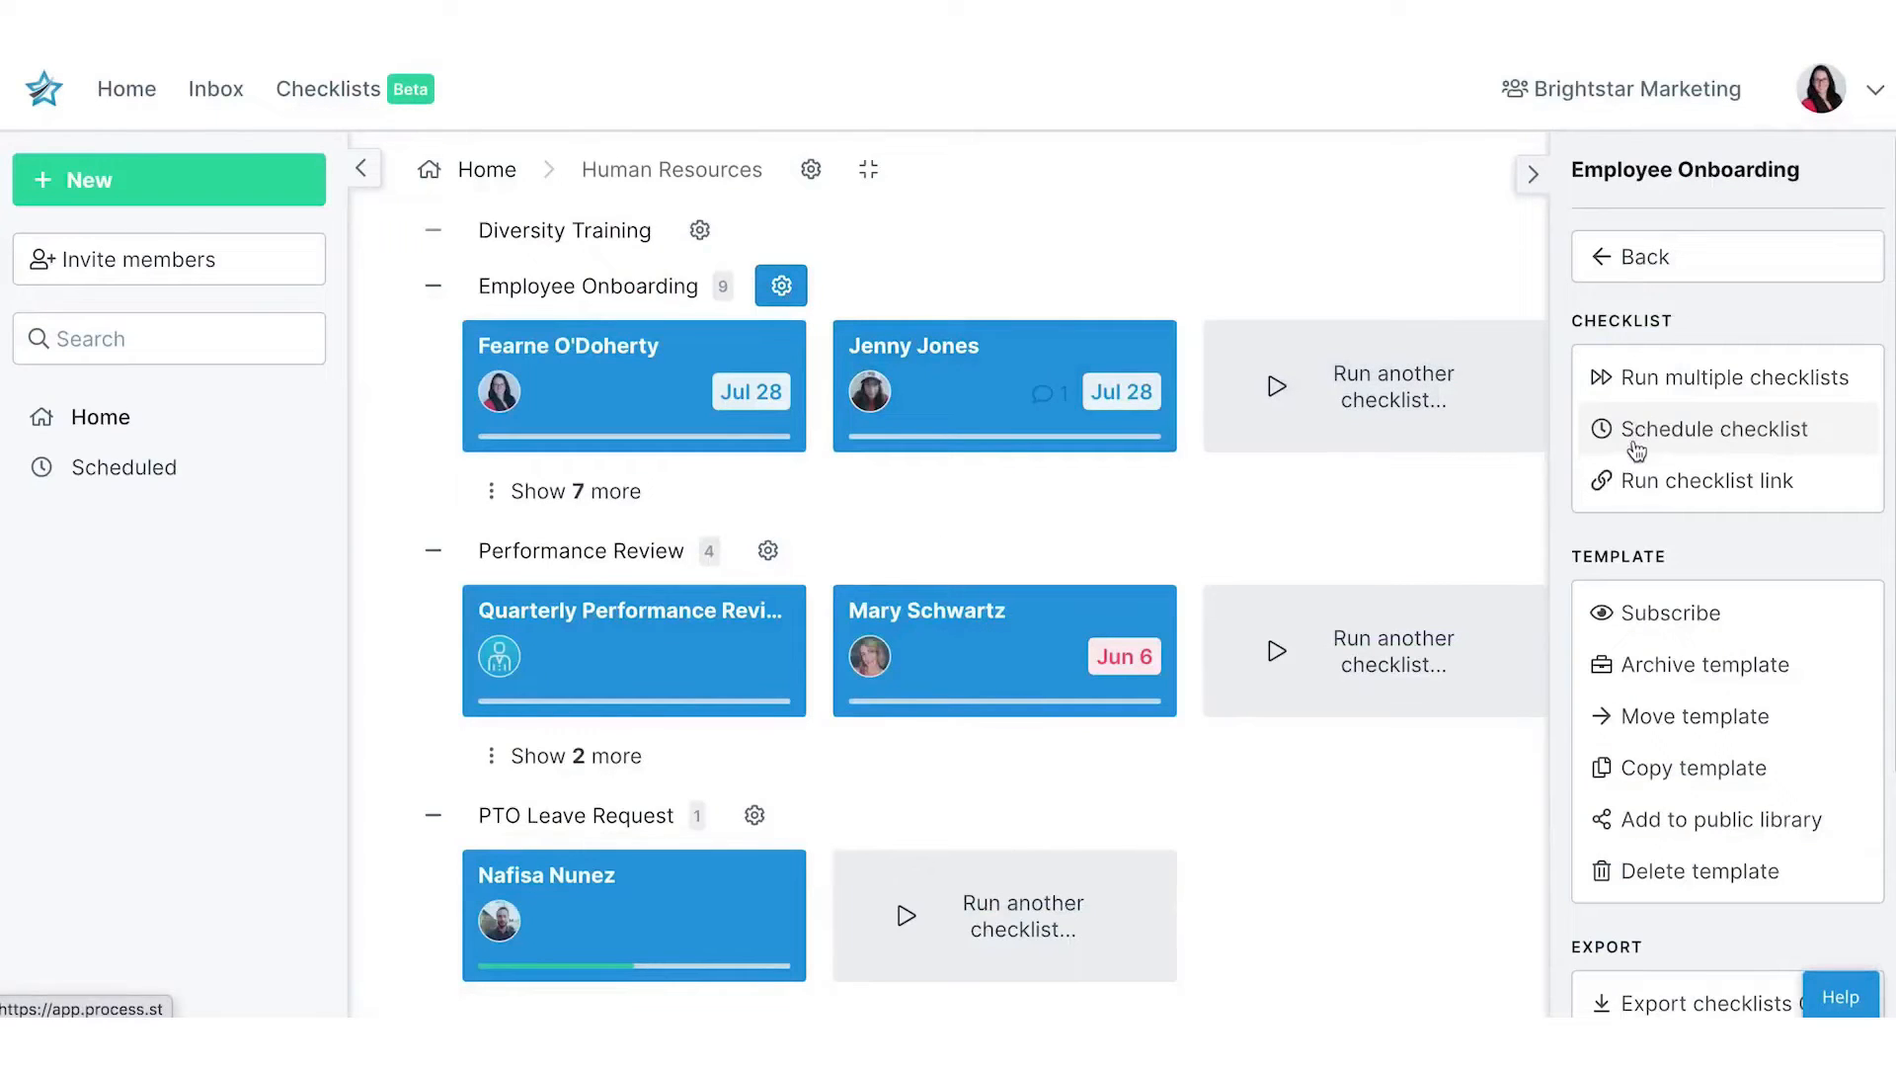
left_click(1637, 445)
left_click(900, 547)
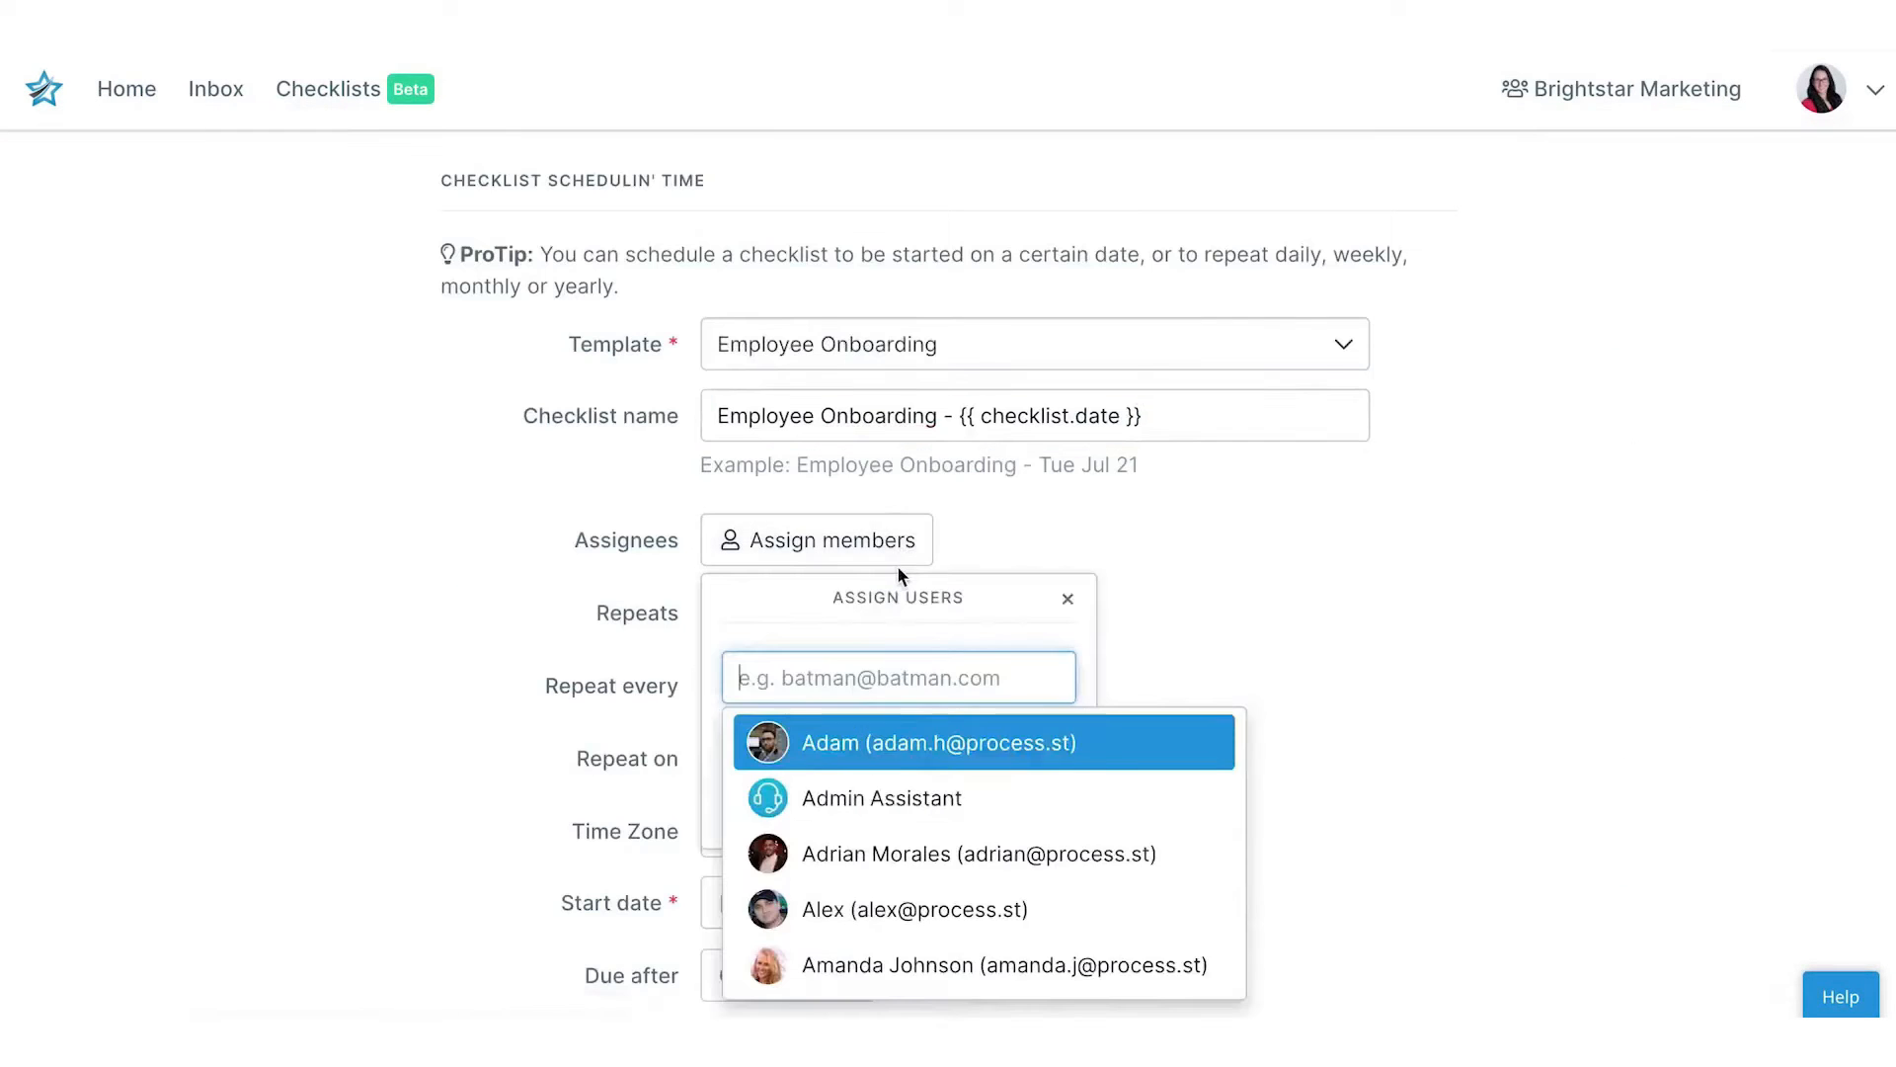
type("hea")
left_click(954, 853)
left_click(1355, 658)
scroll(1357, 658, "down", 3)
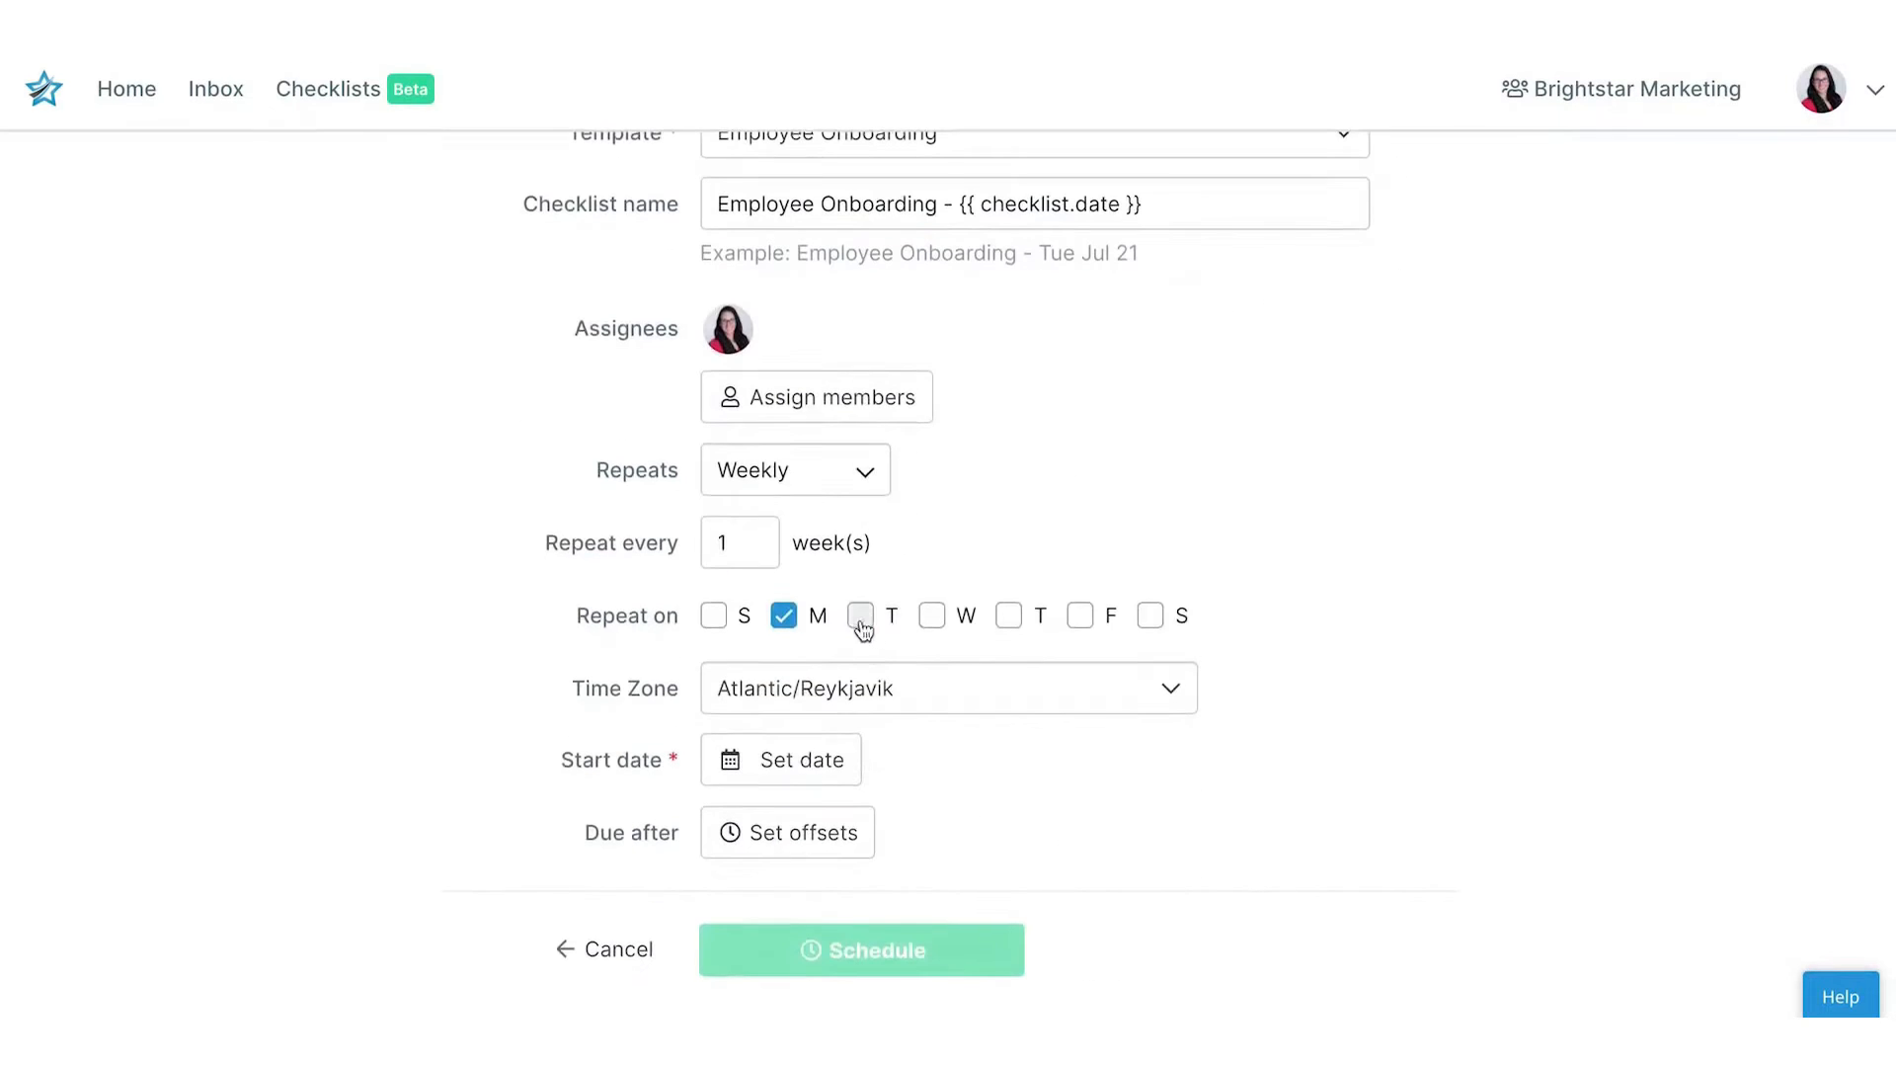
left_click(861, 615)
left_click(795, 760)
Start the schedule Jul 28 2020 with a 7-day due offset, then promote a member to Admin
left_click(935, 815)
left_click(830, 962)
left_click(789, 832)
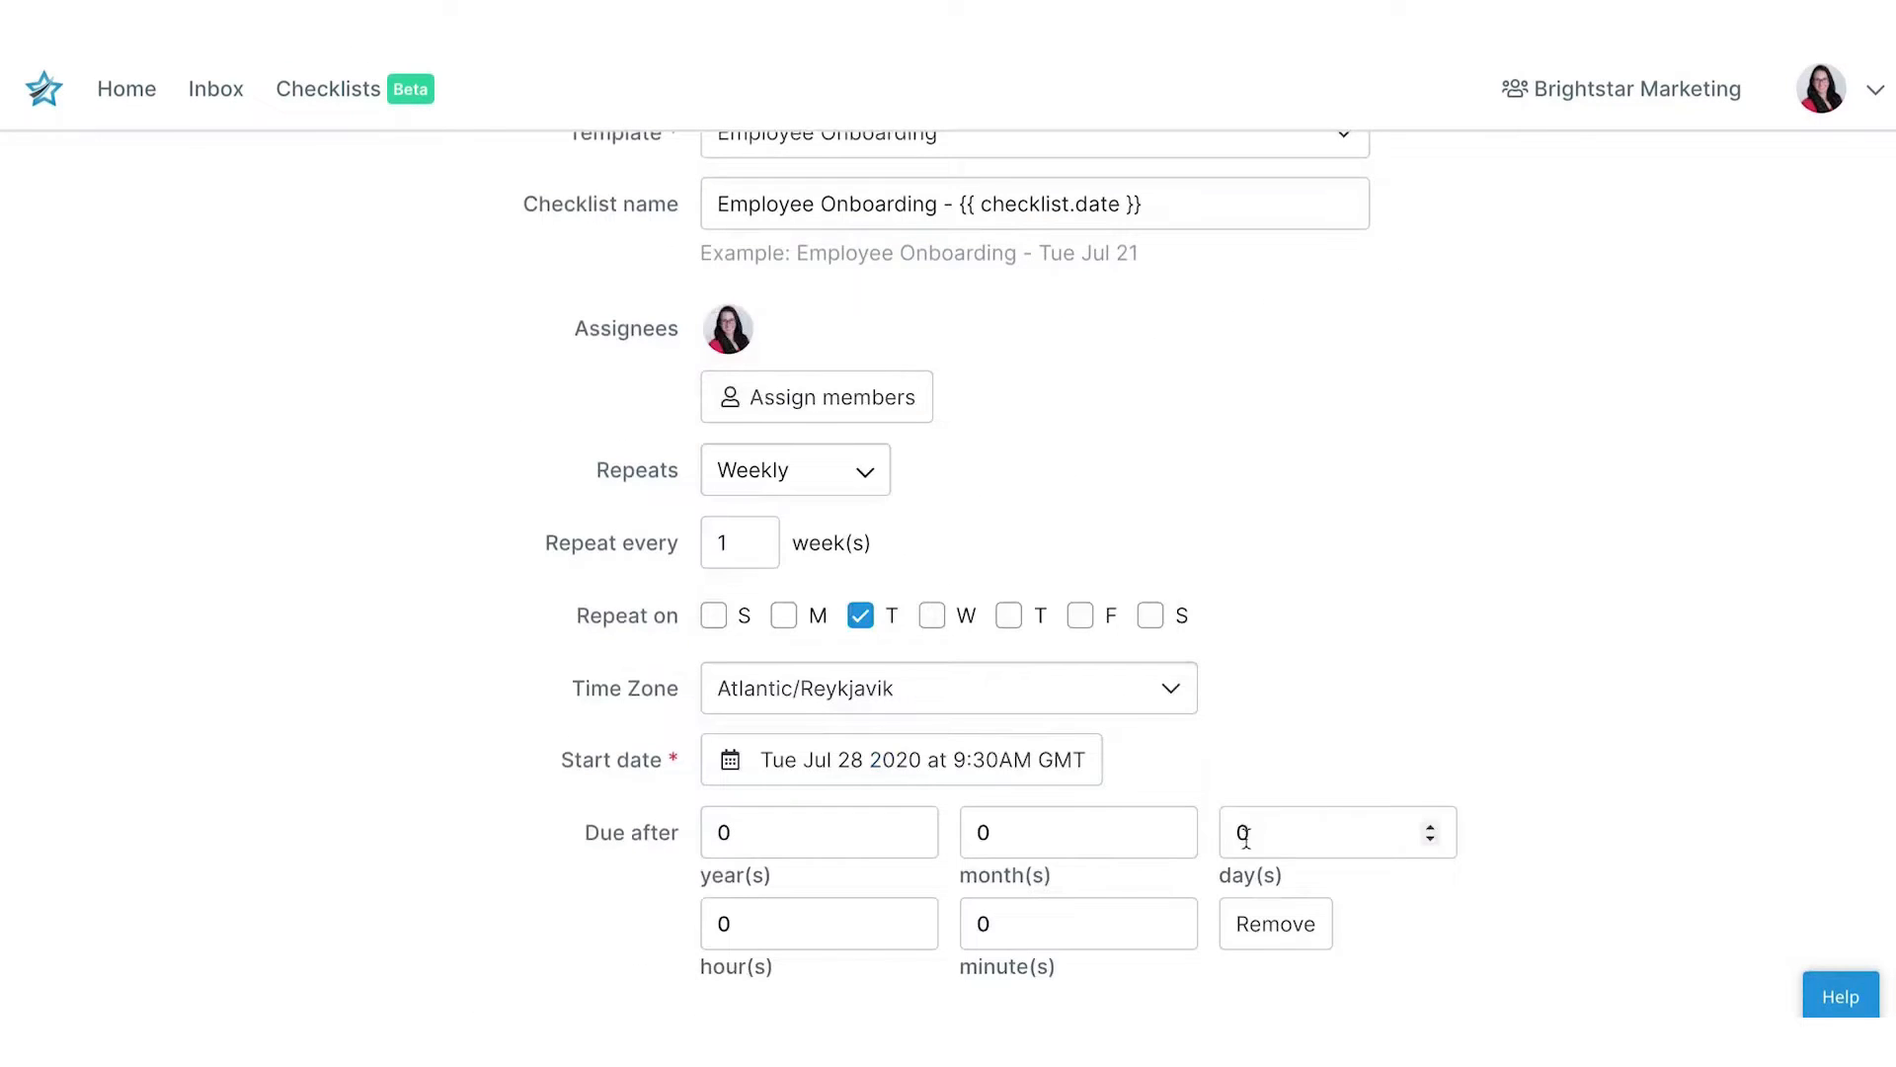
double_click(1334, 831)
type("7")
scroll(1371, 904, "down", 3)
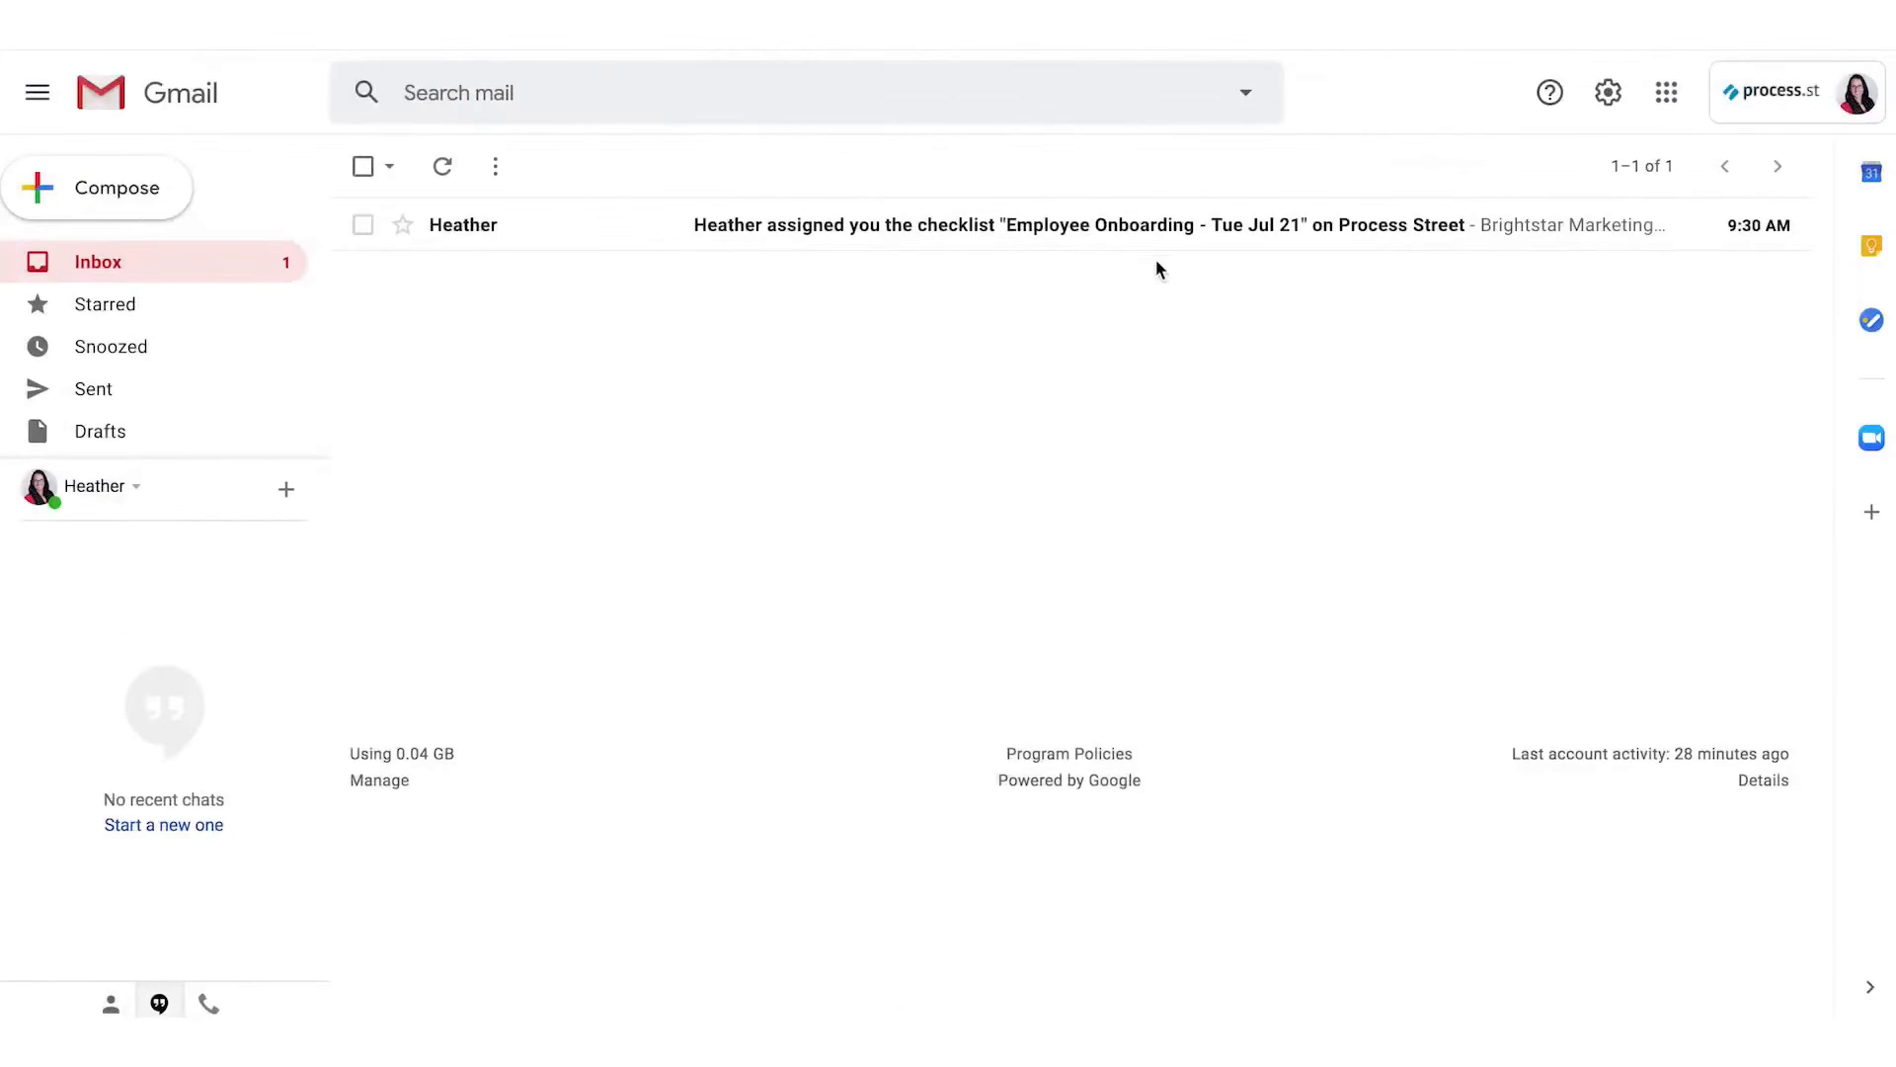
left_click(1153, 230)
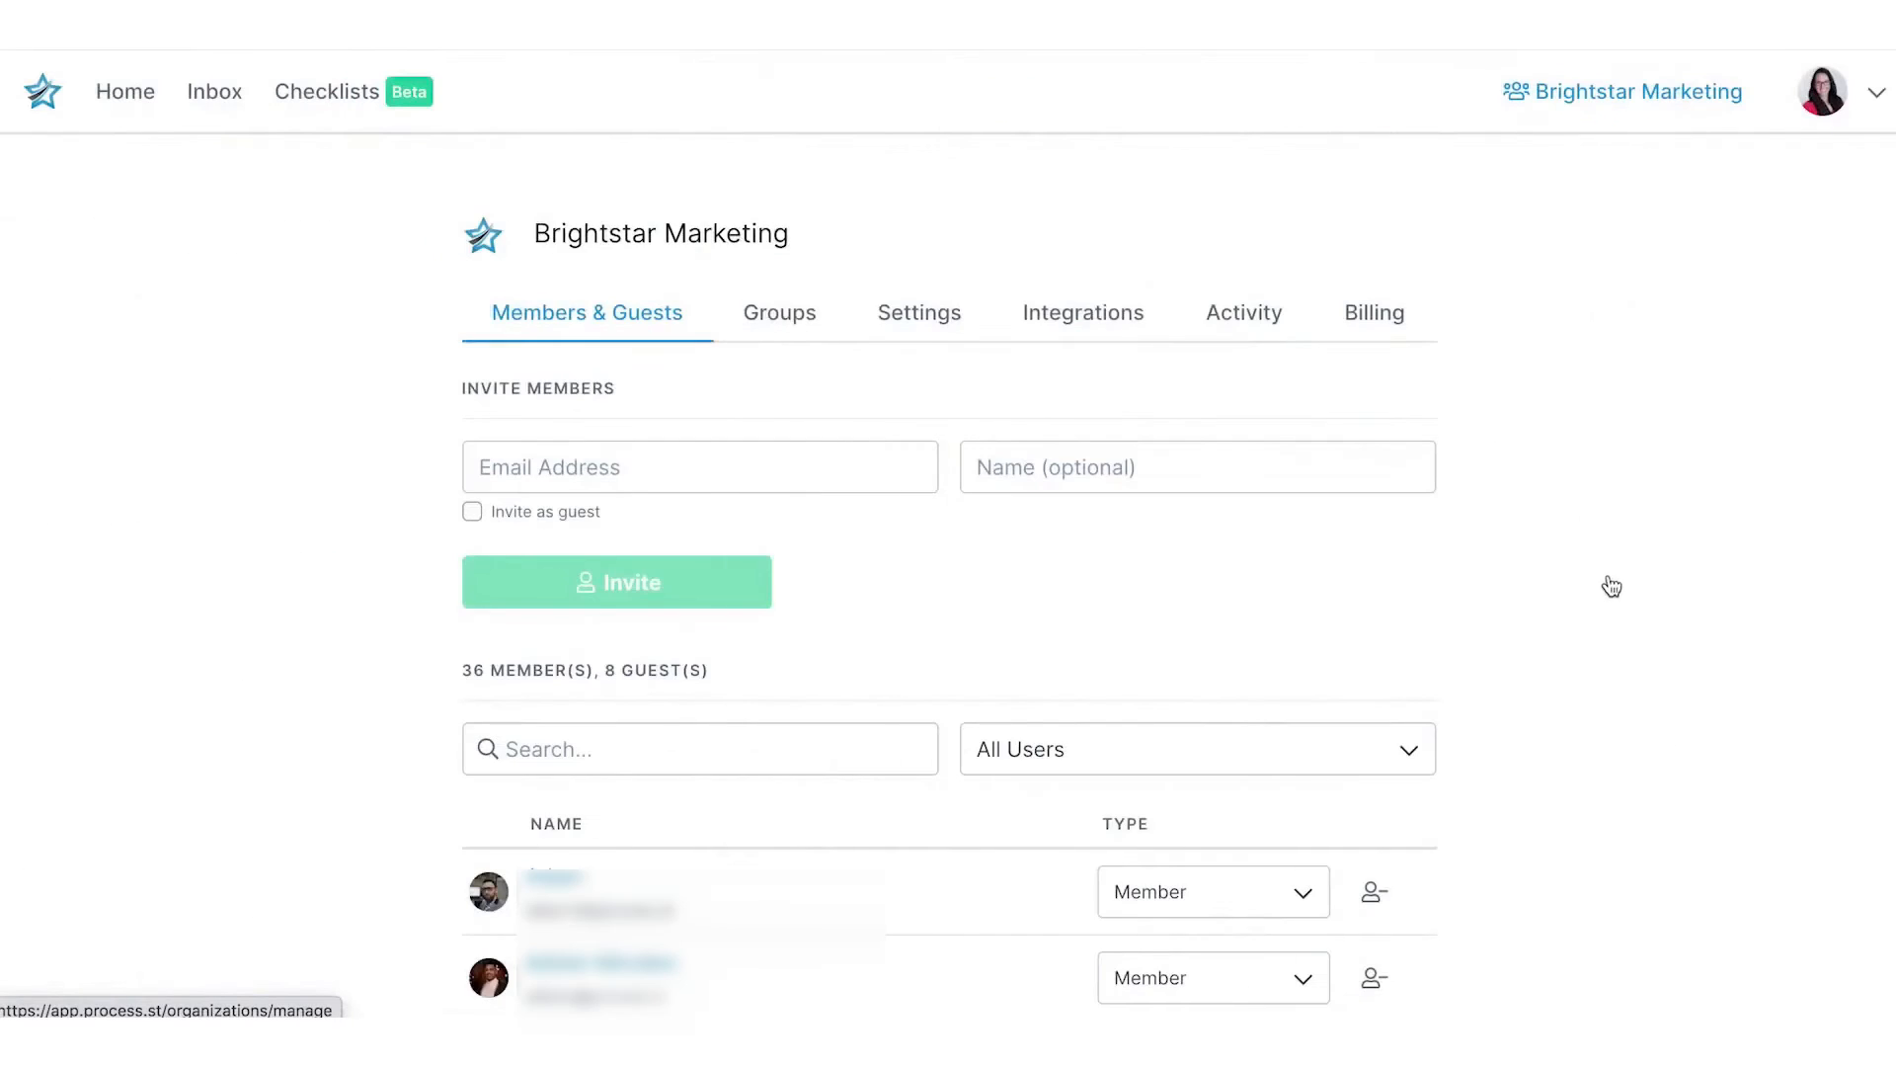
scroll(1603, 614, "down", 3)
scroll(1603, 614, "down", 3)
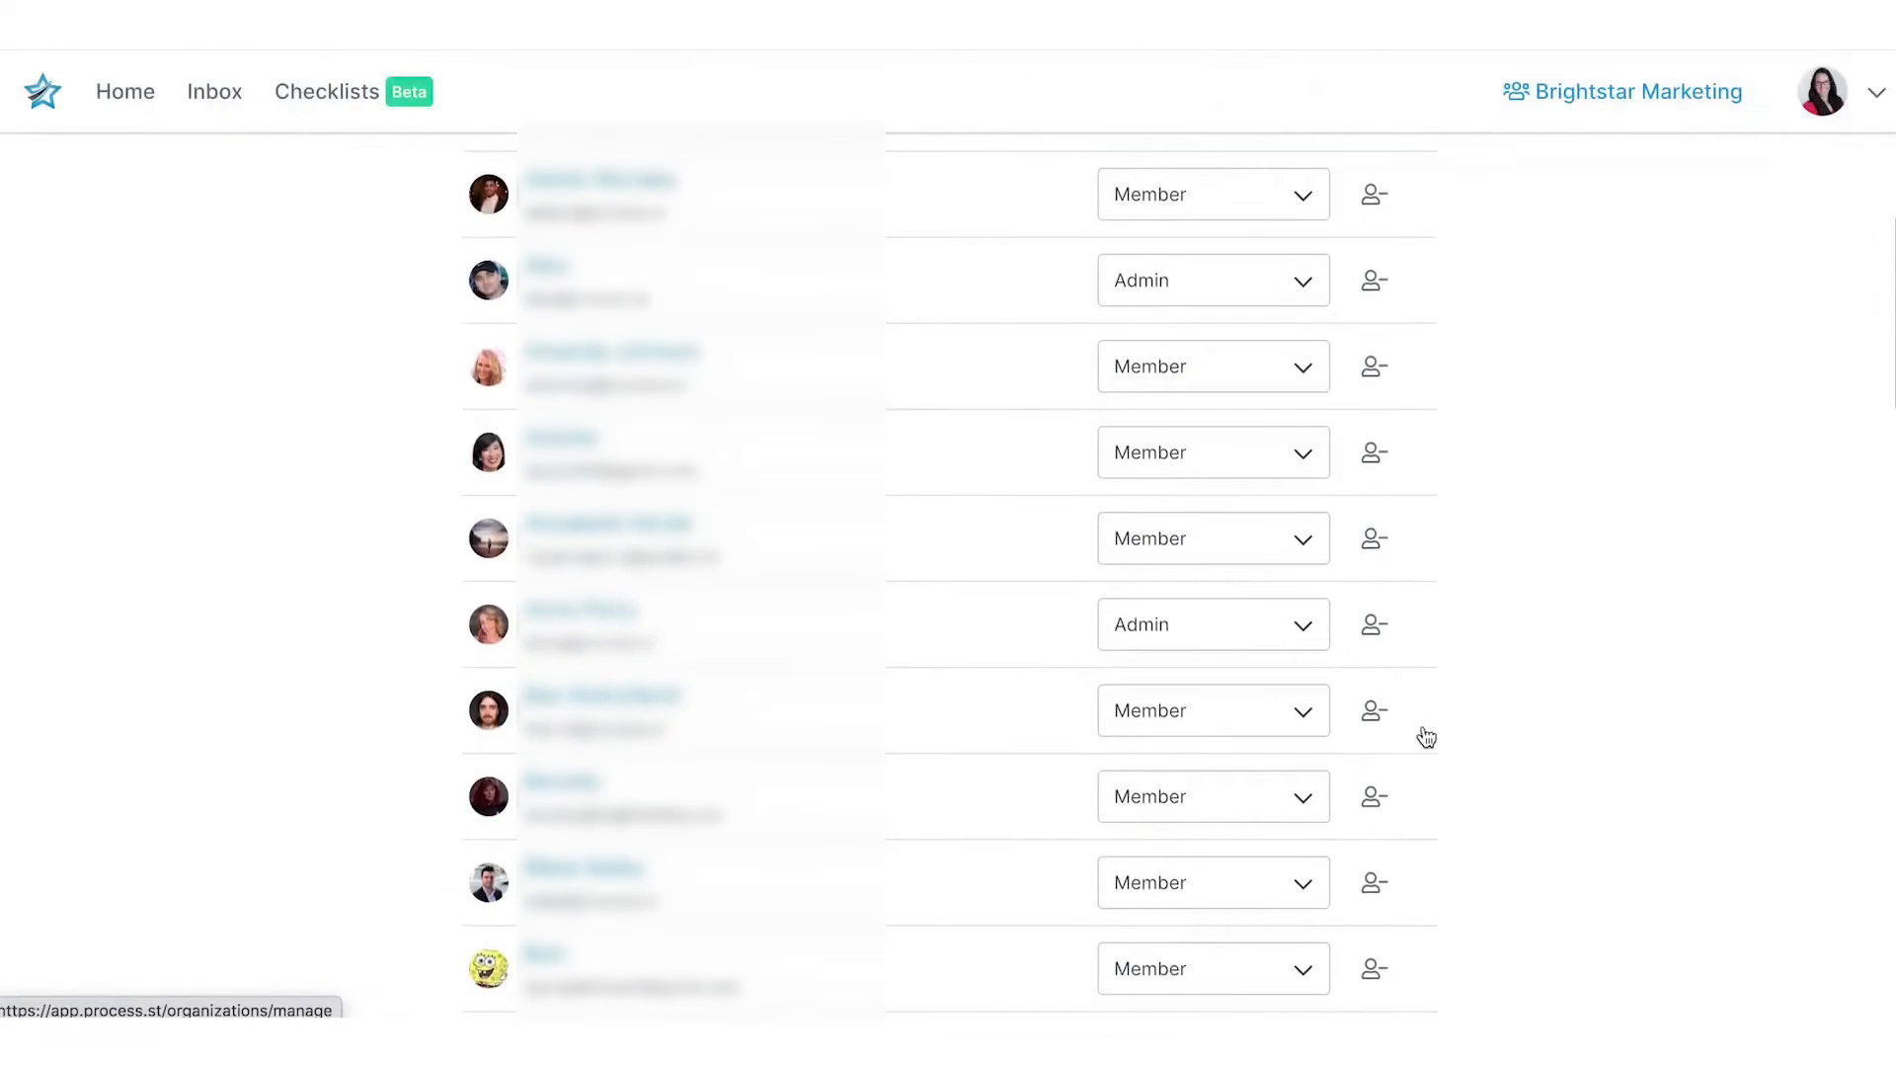
left_click(1300, 794)
left_click(1277, 860)
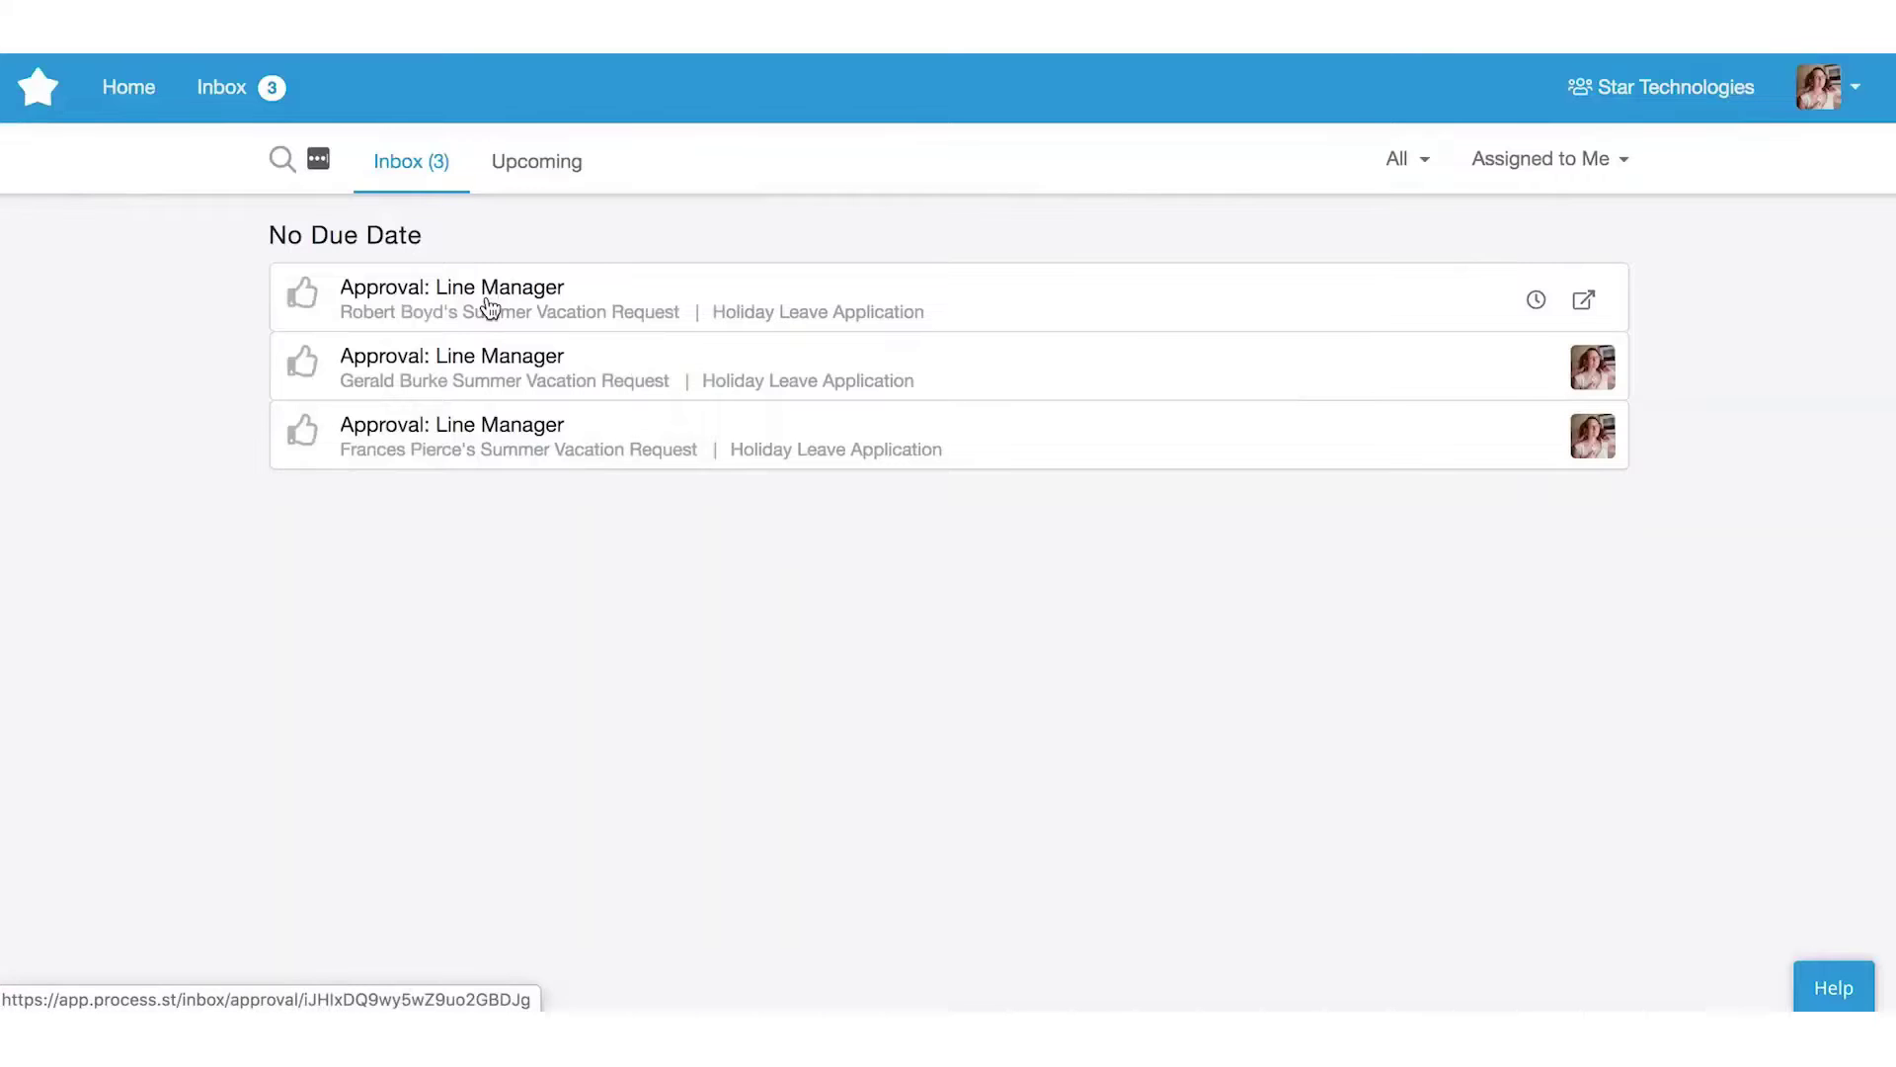
Approve the first pending line-manager leave request from the inbox
left_click(486, 308)
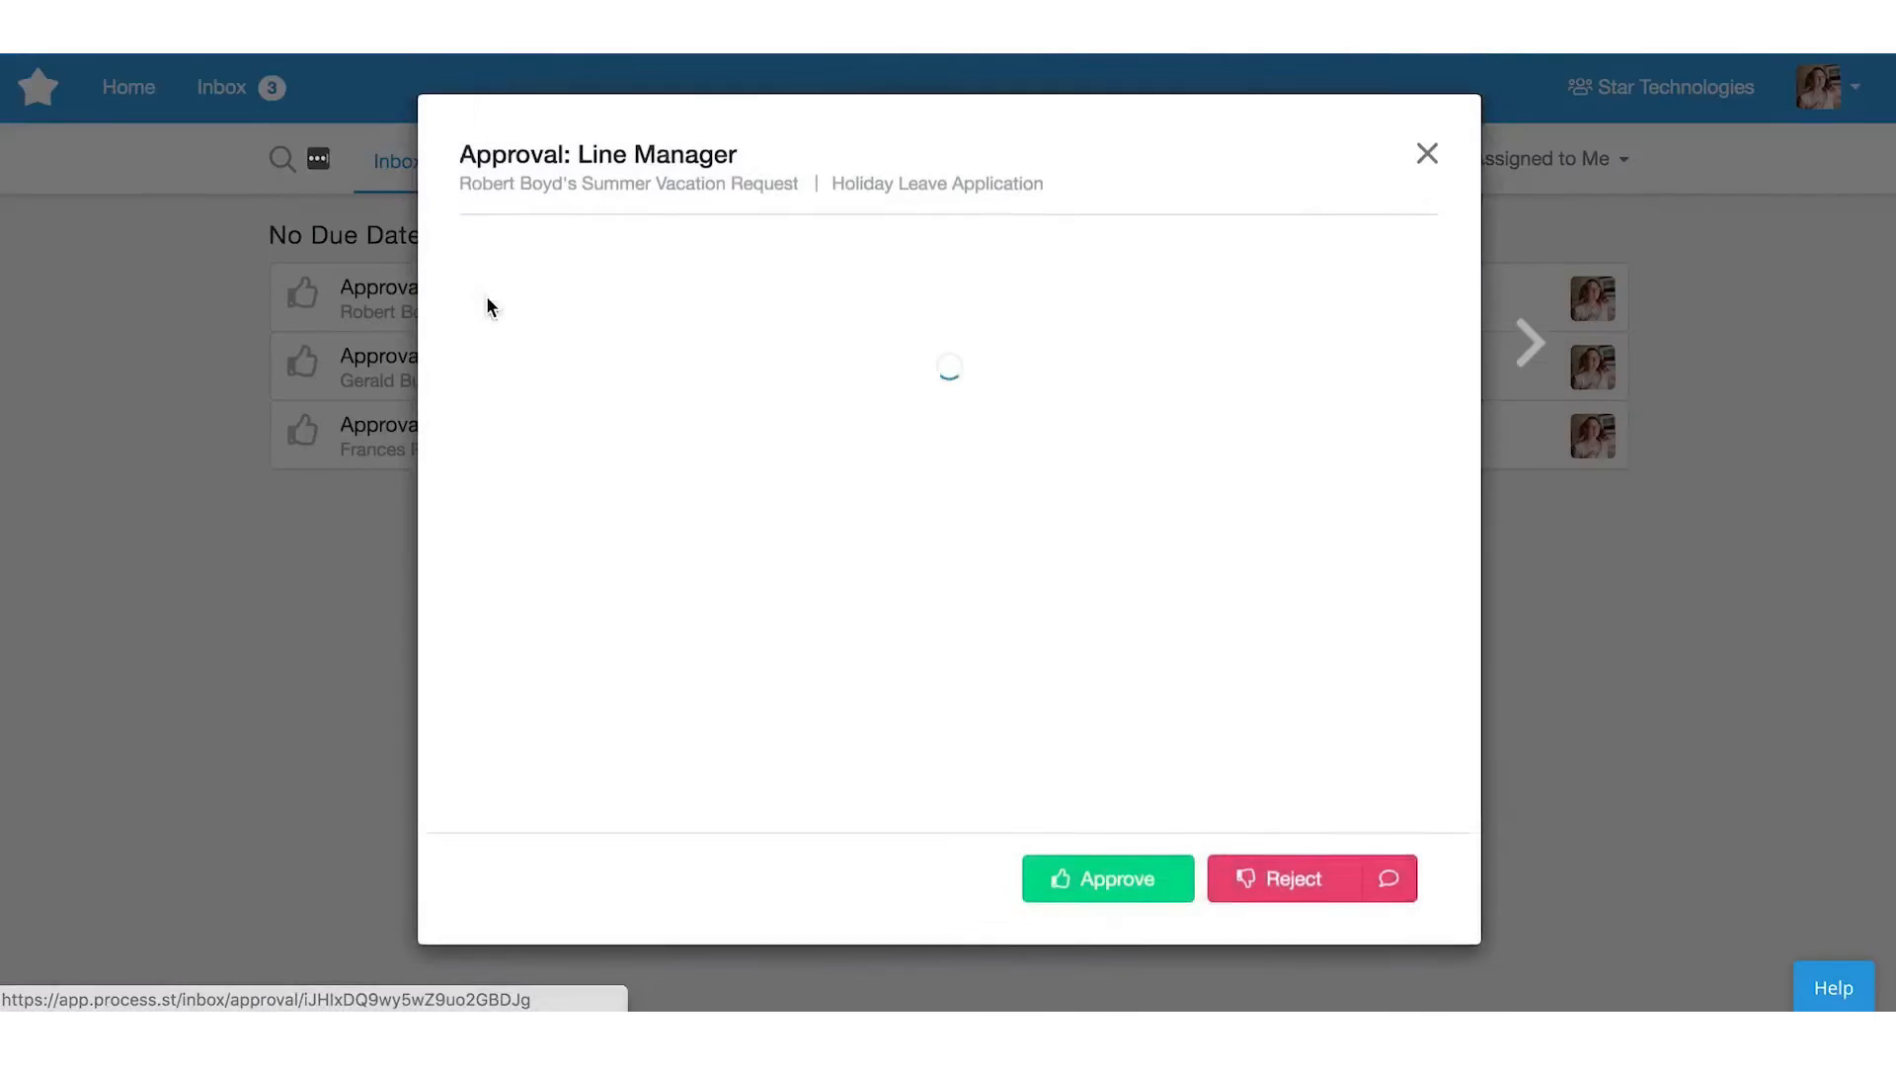
scroll(743, 542, "down", 4)
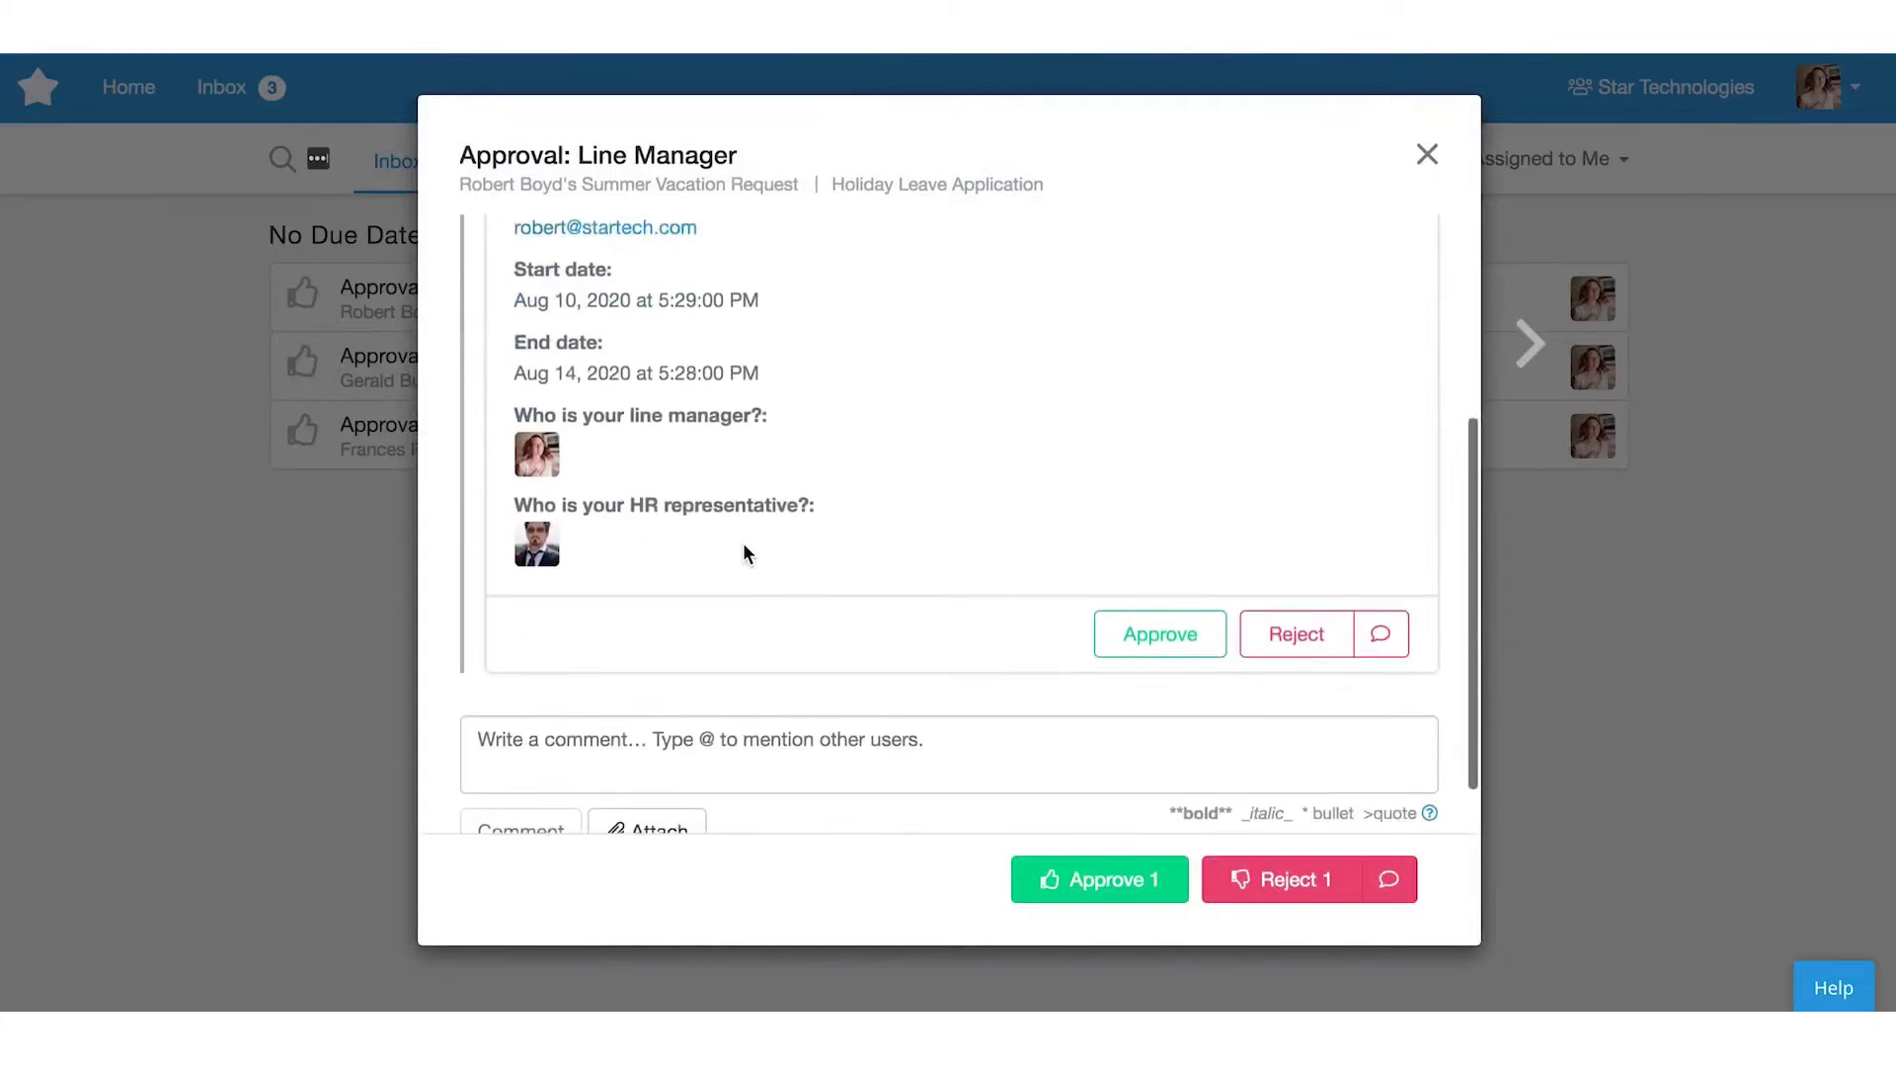
scroll(742, 543, "down", 1)
left_click(1100, 884)
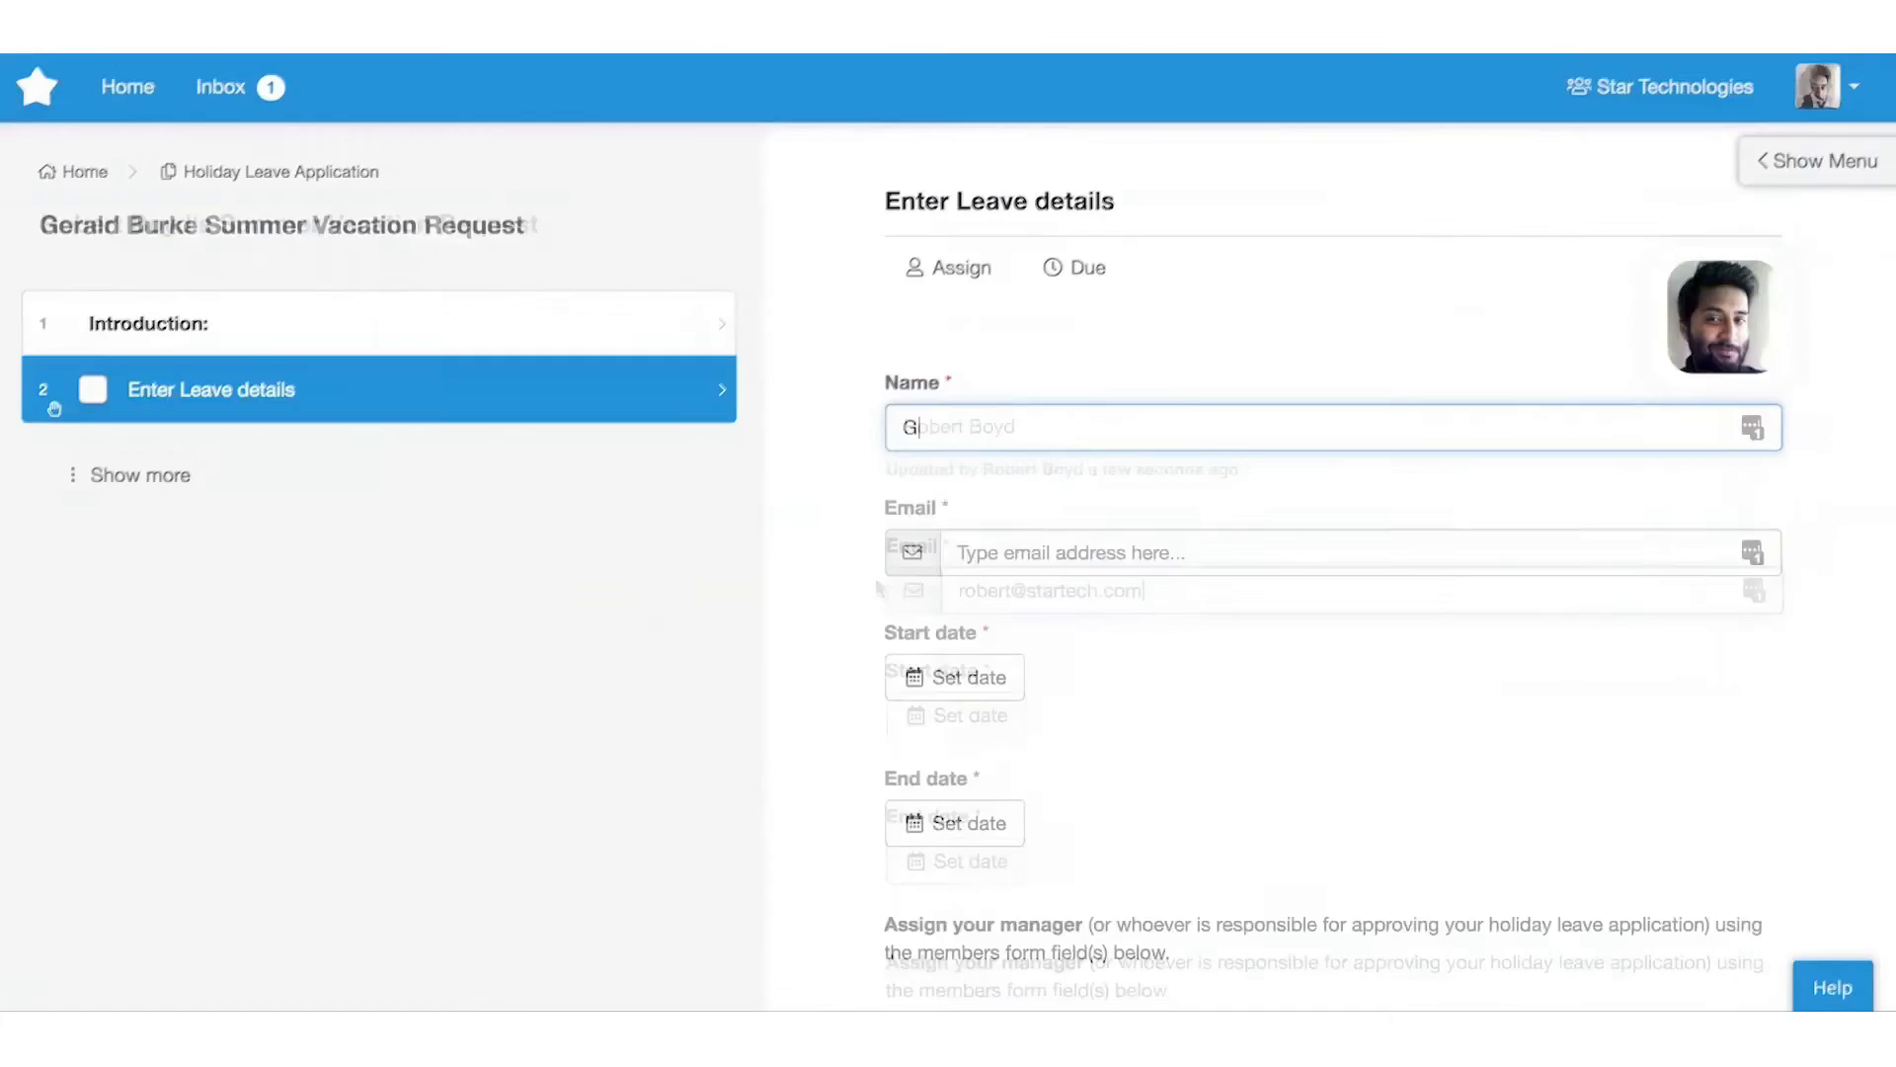
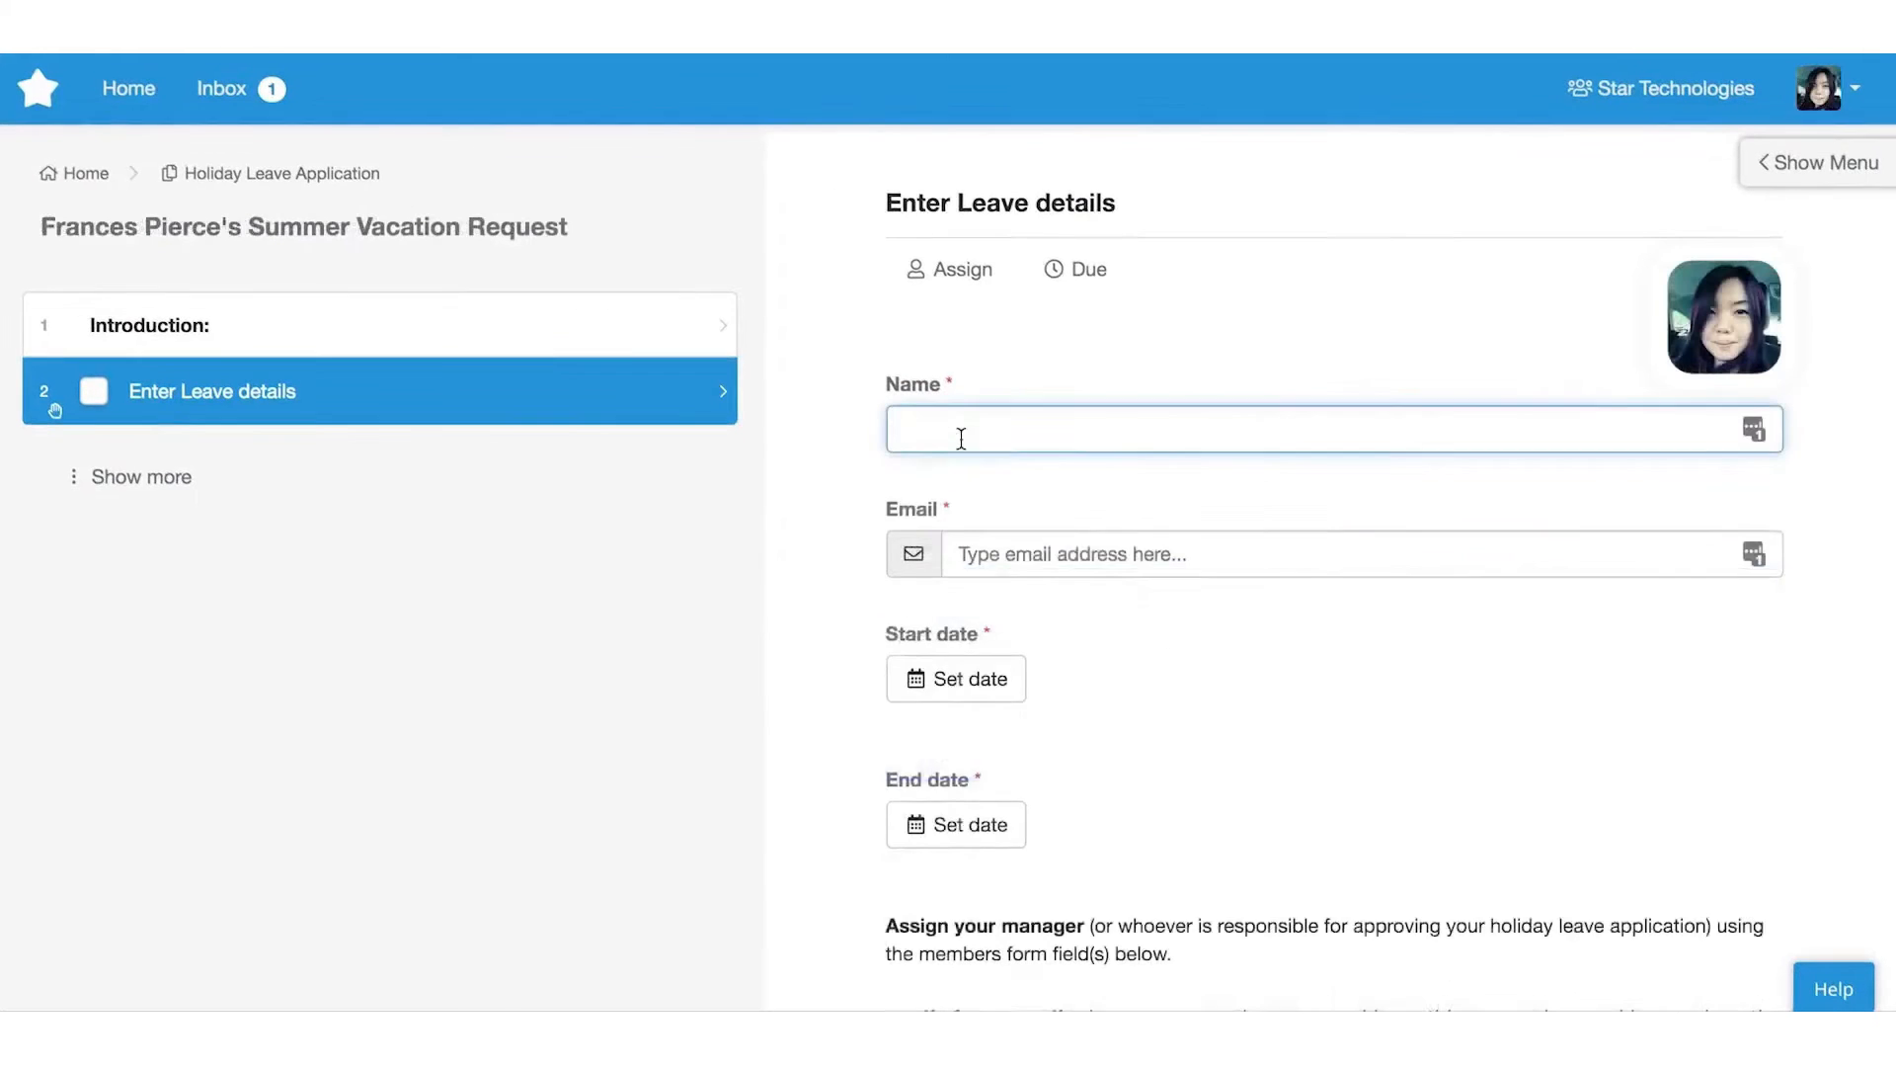
Enter the leave start date in June and the 26th as the end date
left_click(956, 718)
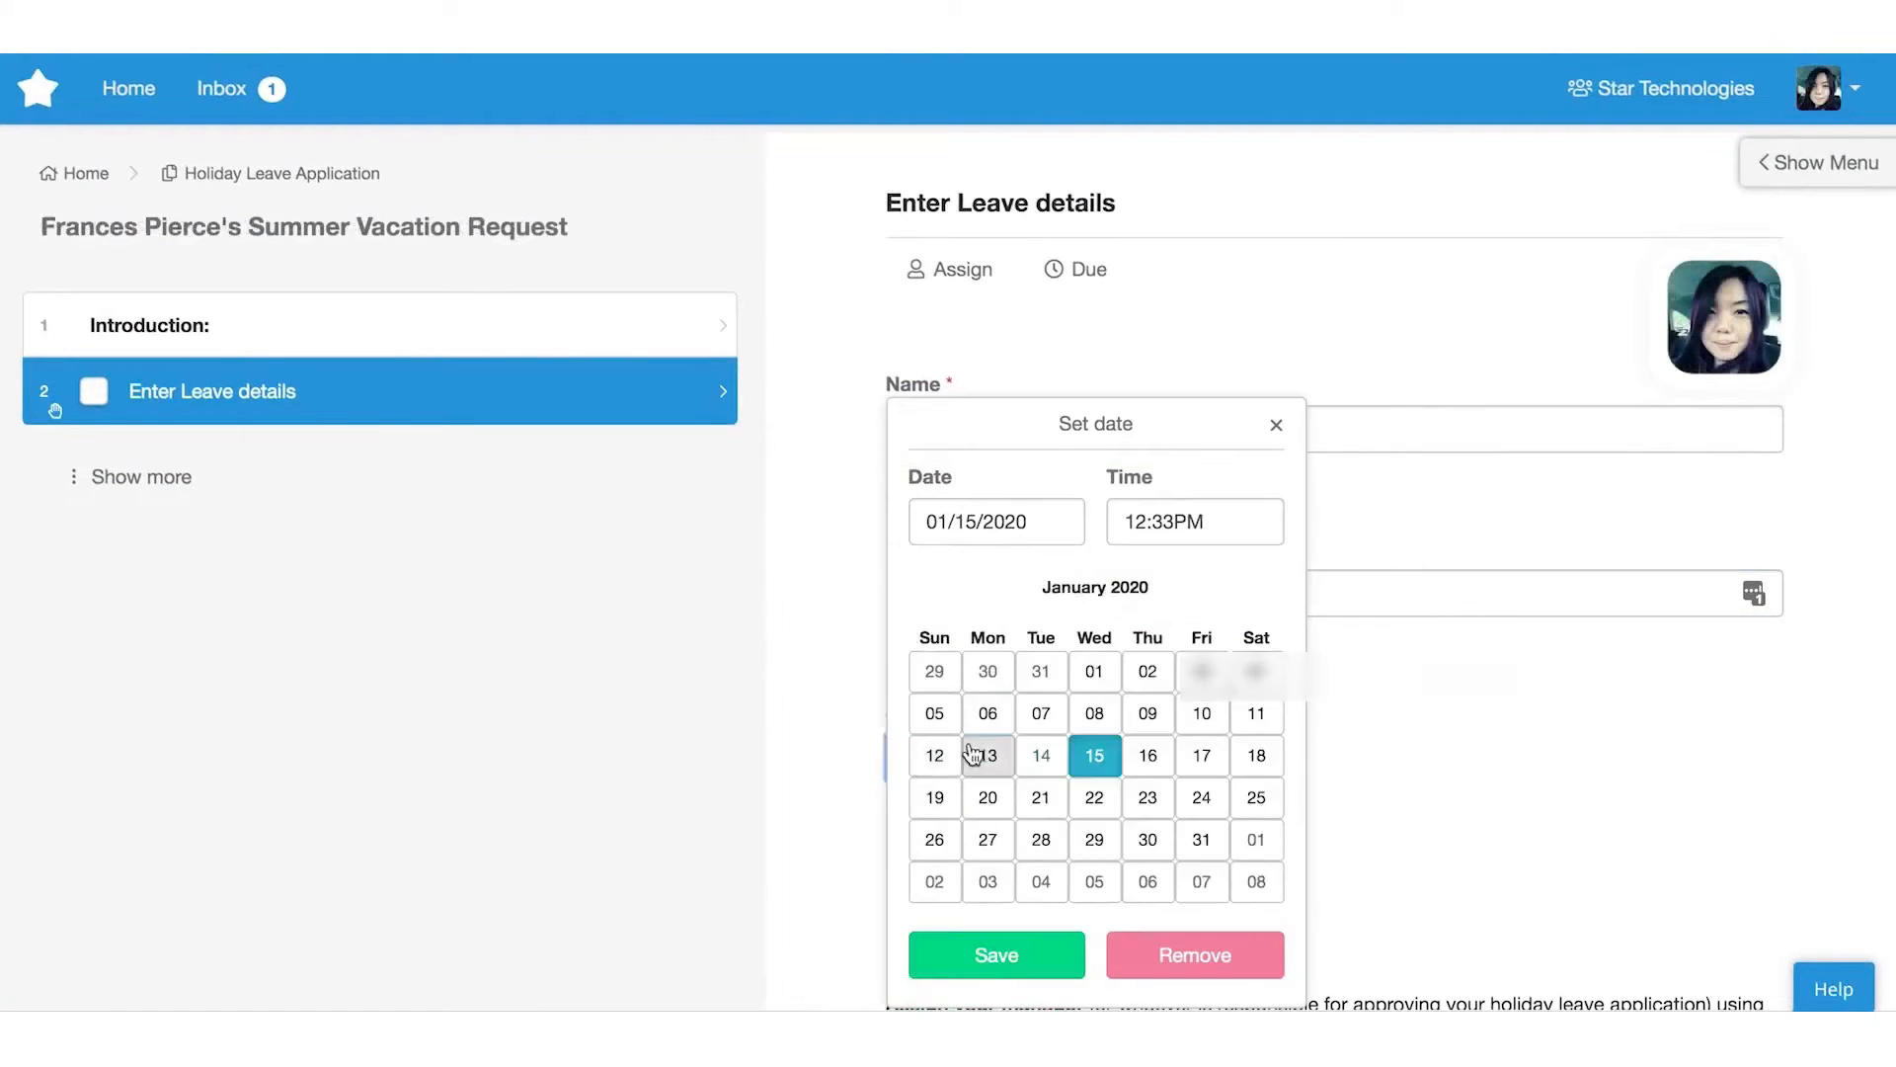
double_click(1256, 588)
double_click(1256, 587)
left_click(1256, 587)
left_click(989, 713)
left_click(1007, 943)
left_click(982, 622)
triple_click(1255, 588)
double_click(1256, 589)
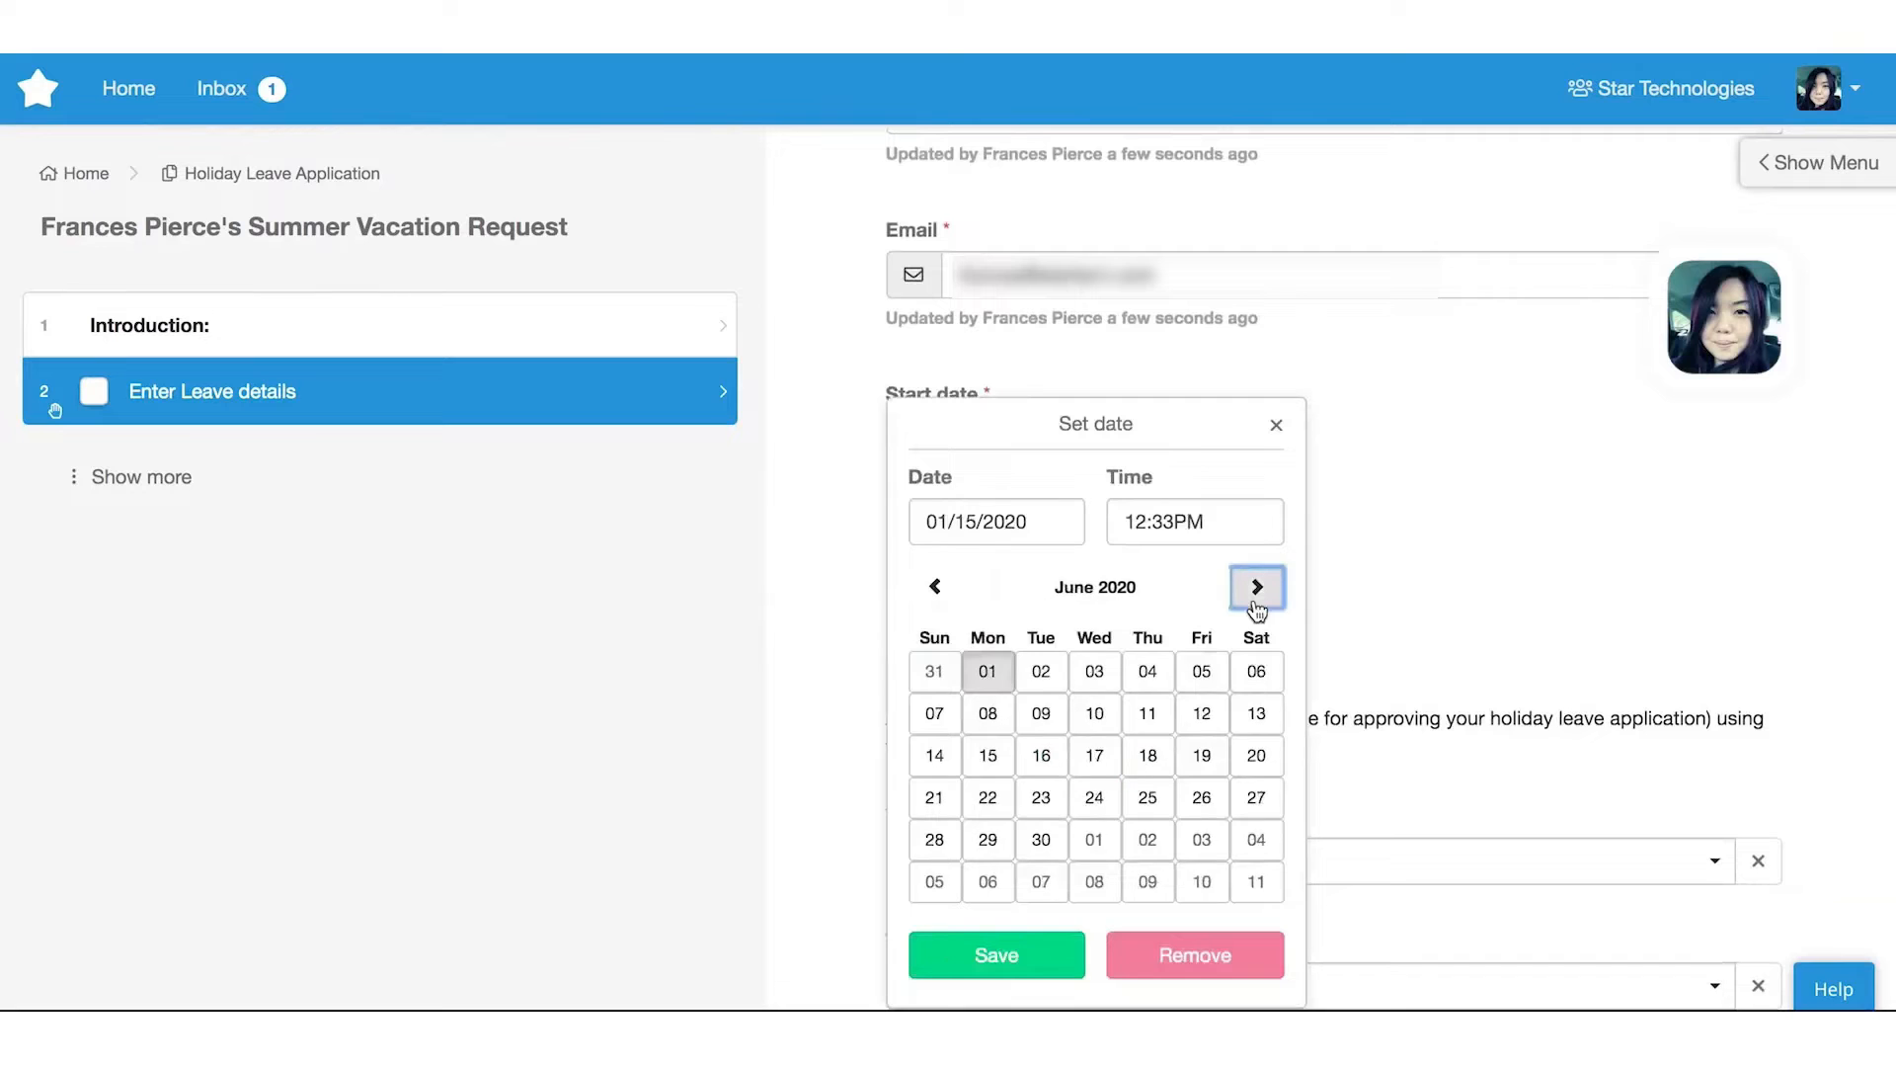
left_click(1202, 797)
left_click(998, 954)
Choose the line manager and HR representative and complete the leave details task
left_click(1040, 605)
left_click(979, 866)
left_click(1038, 767)
left_click(994, 656)
left_click(965, 934)
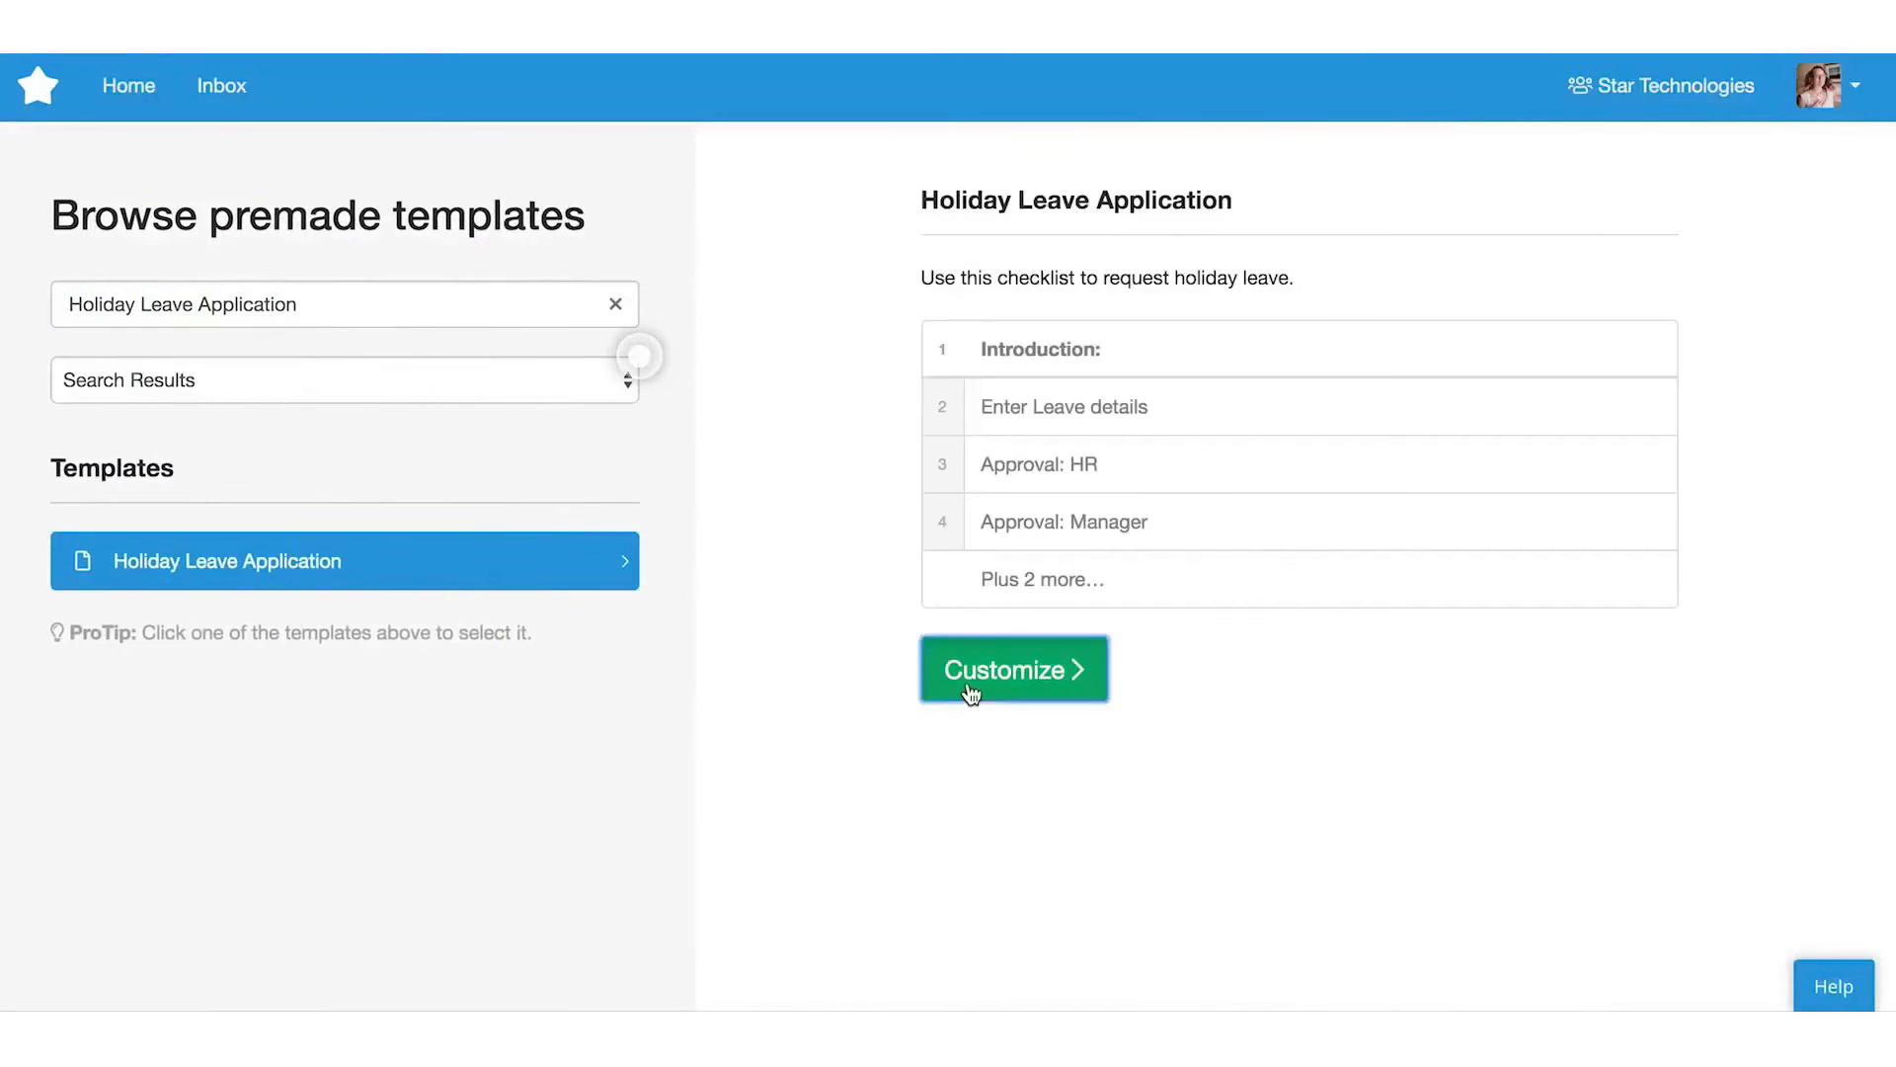
Customize the Holiday Leave Application template, then approve another pending leave request
left_click(970, 691)
left_click(1203, 350)
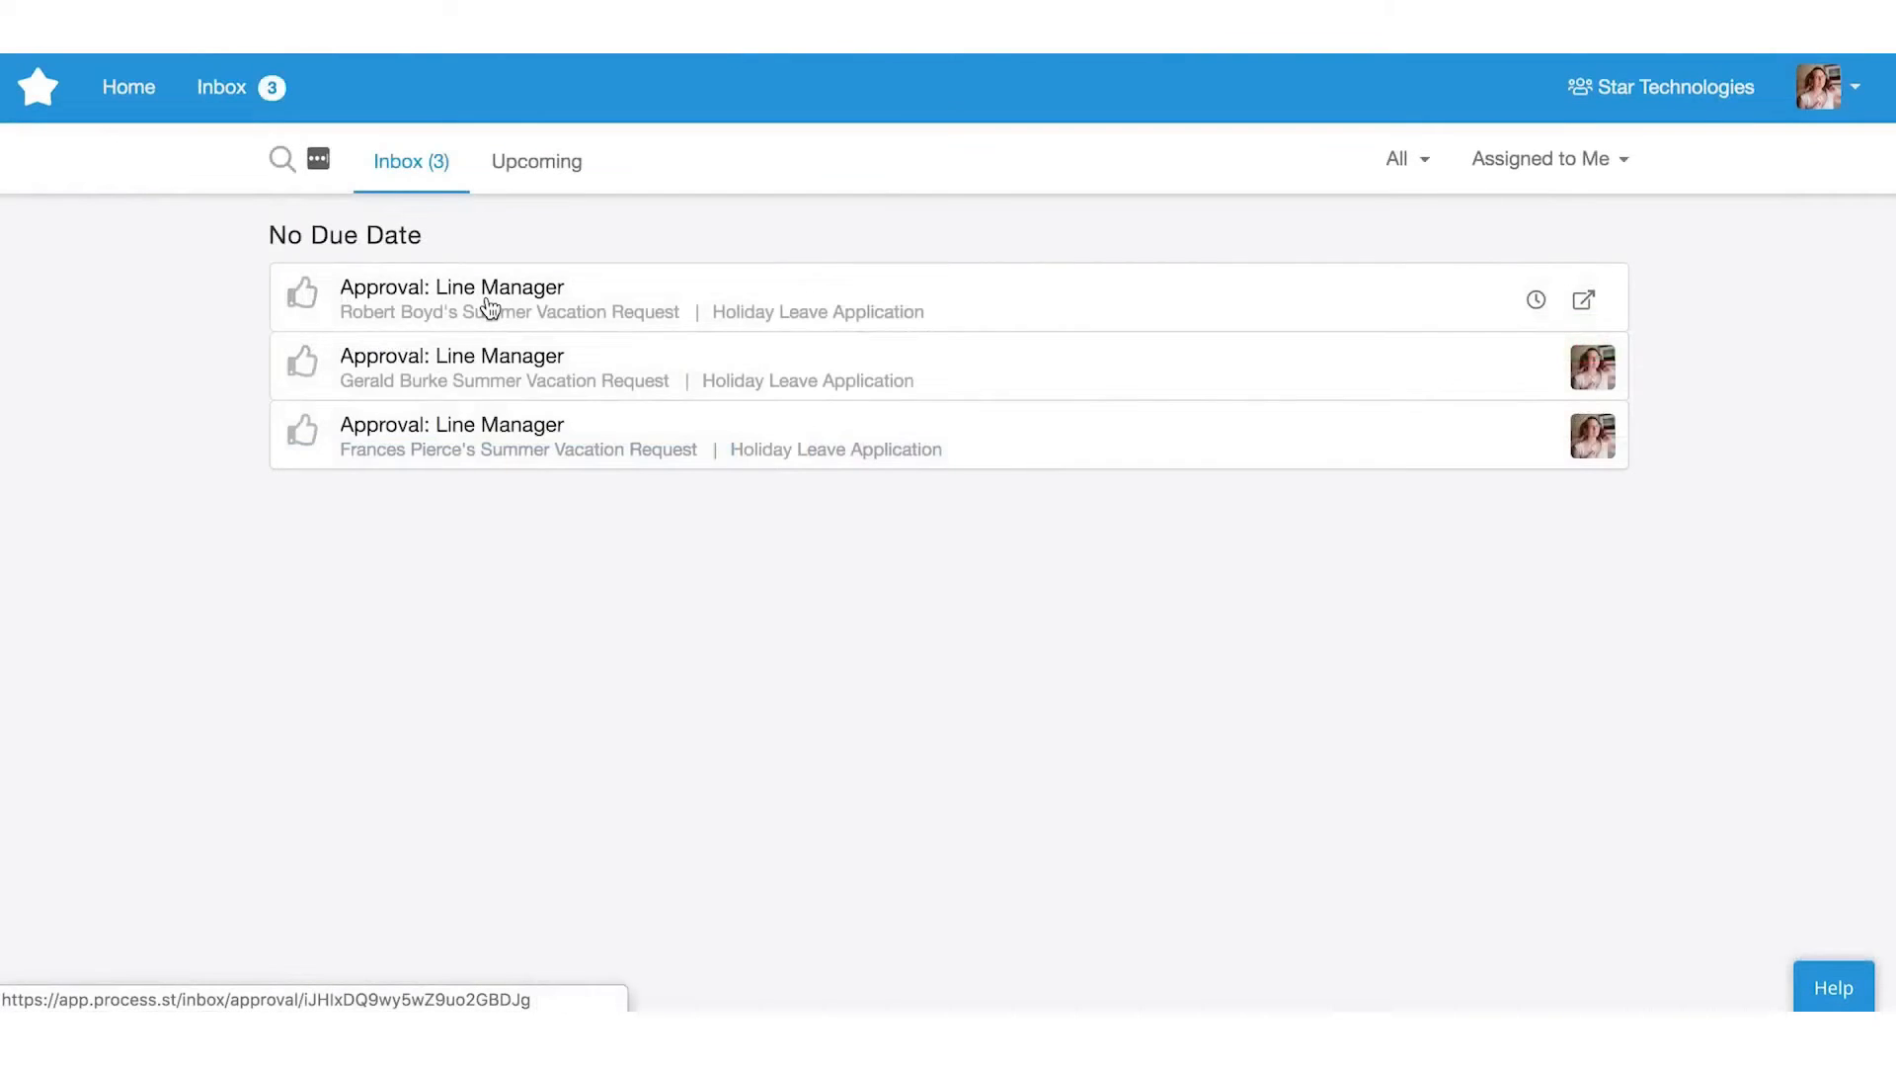
left_click(489, 304)
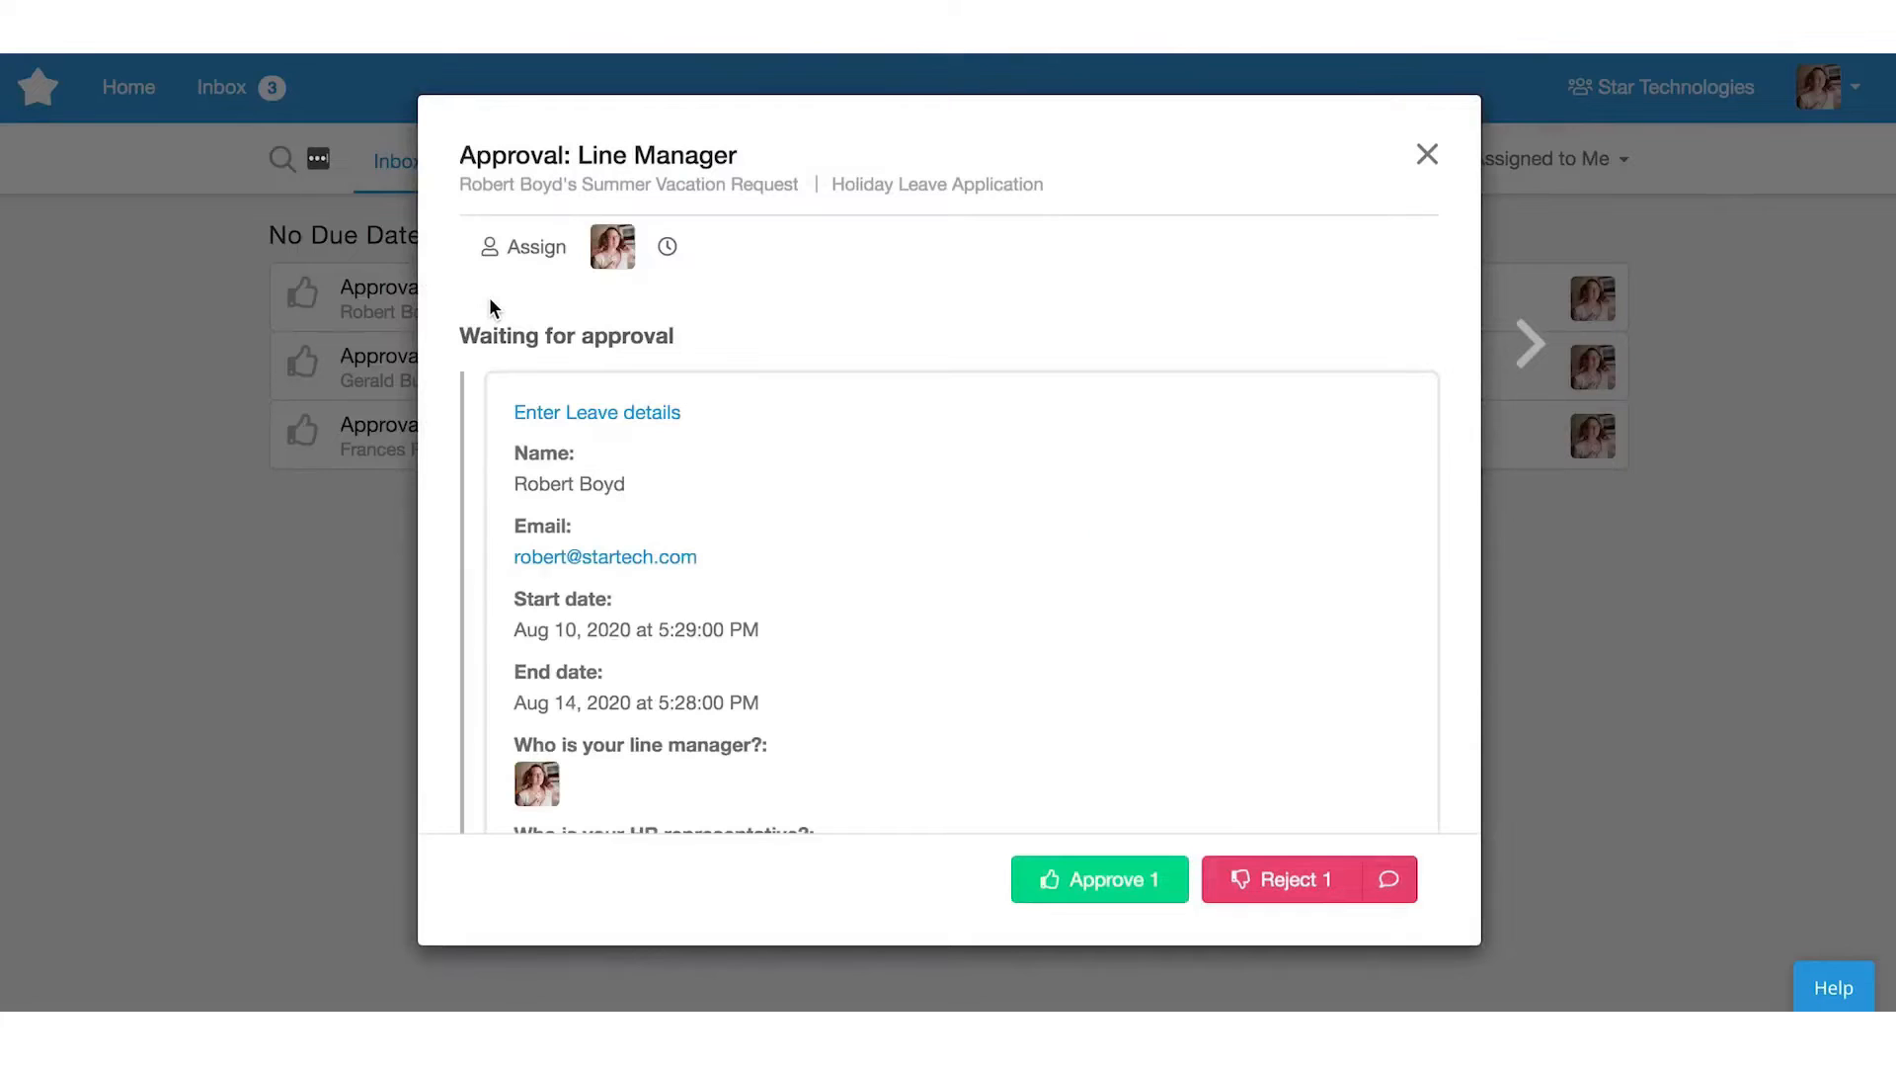
scroll(744, 545, "down", 5)
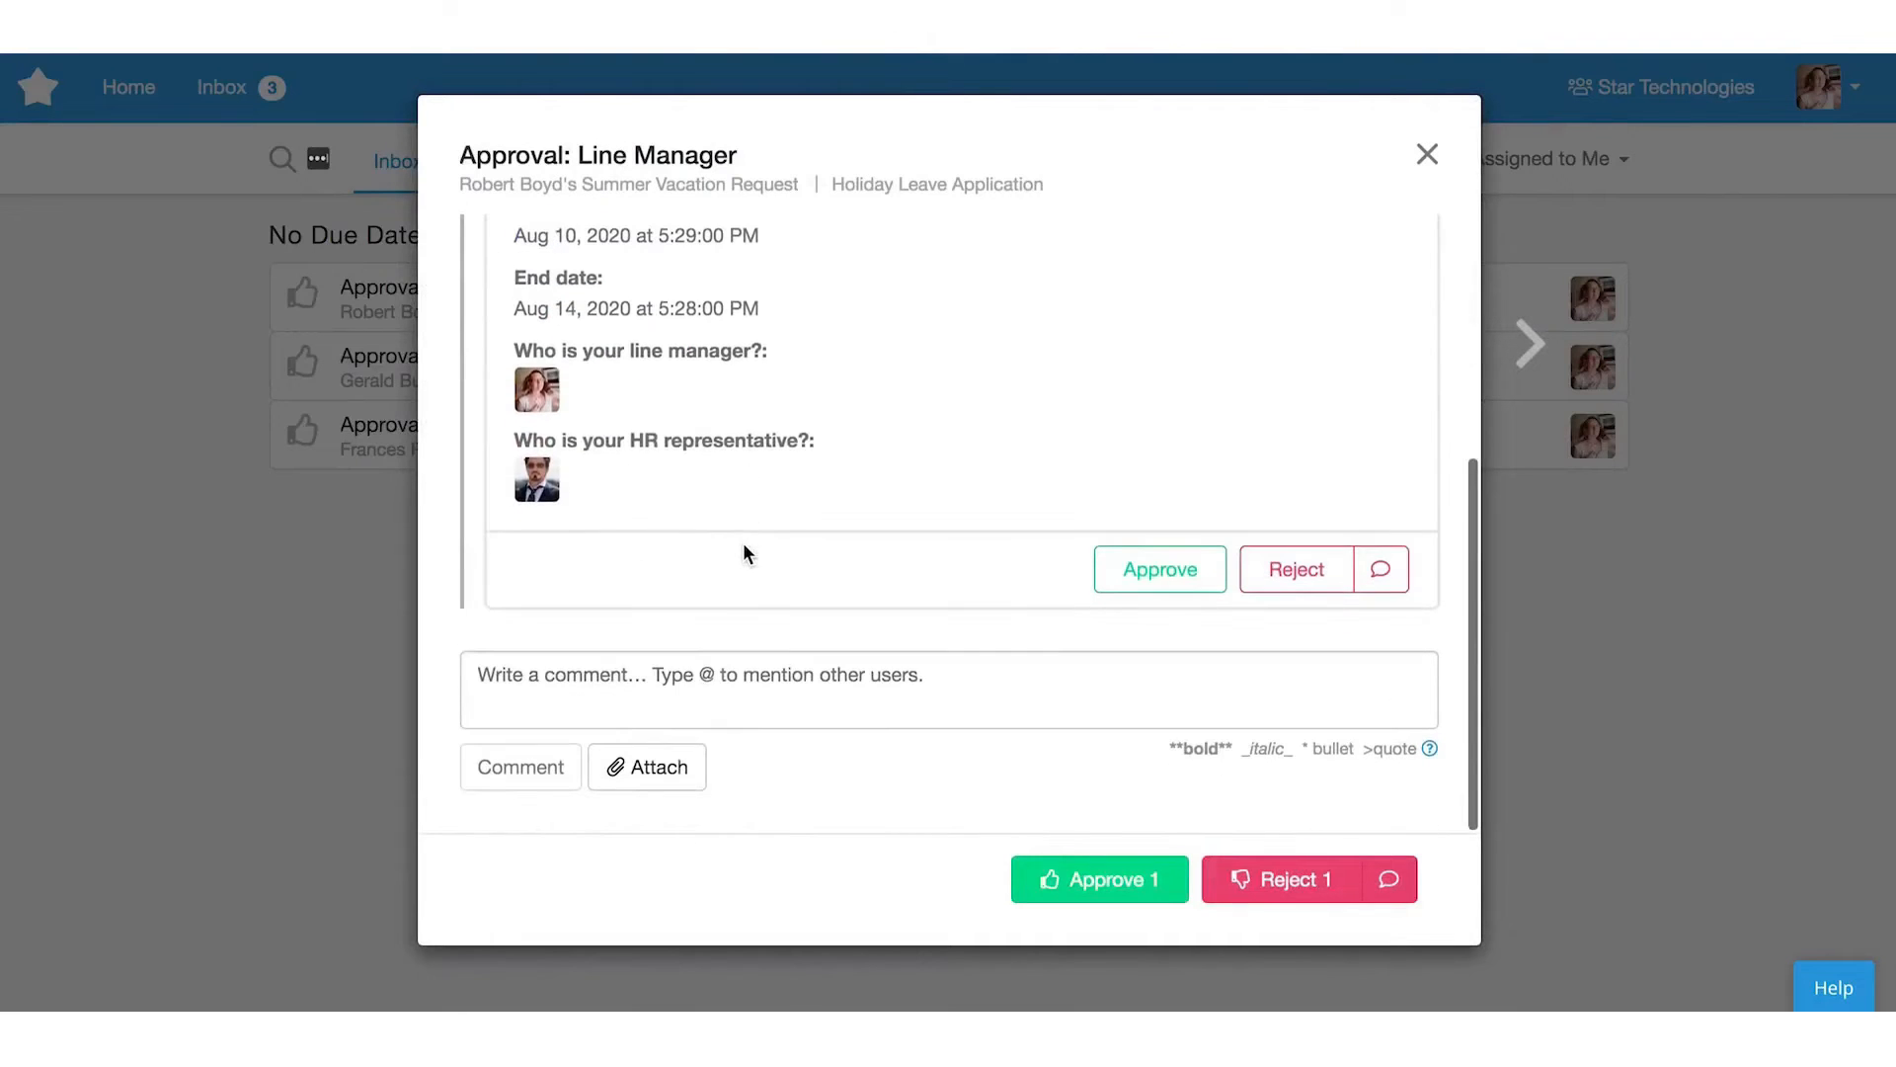
left_click(1100, 882)
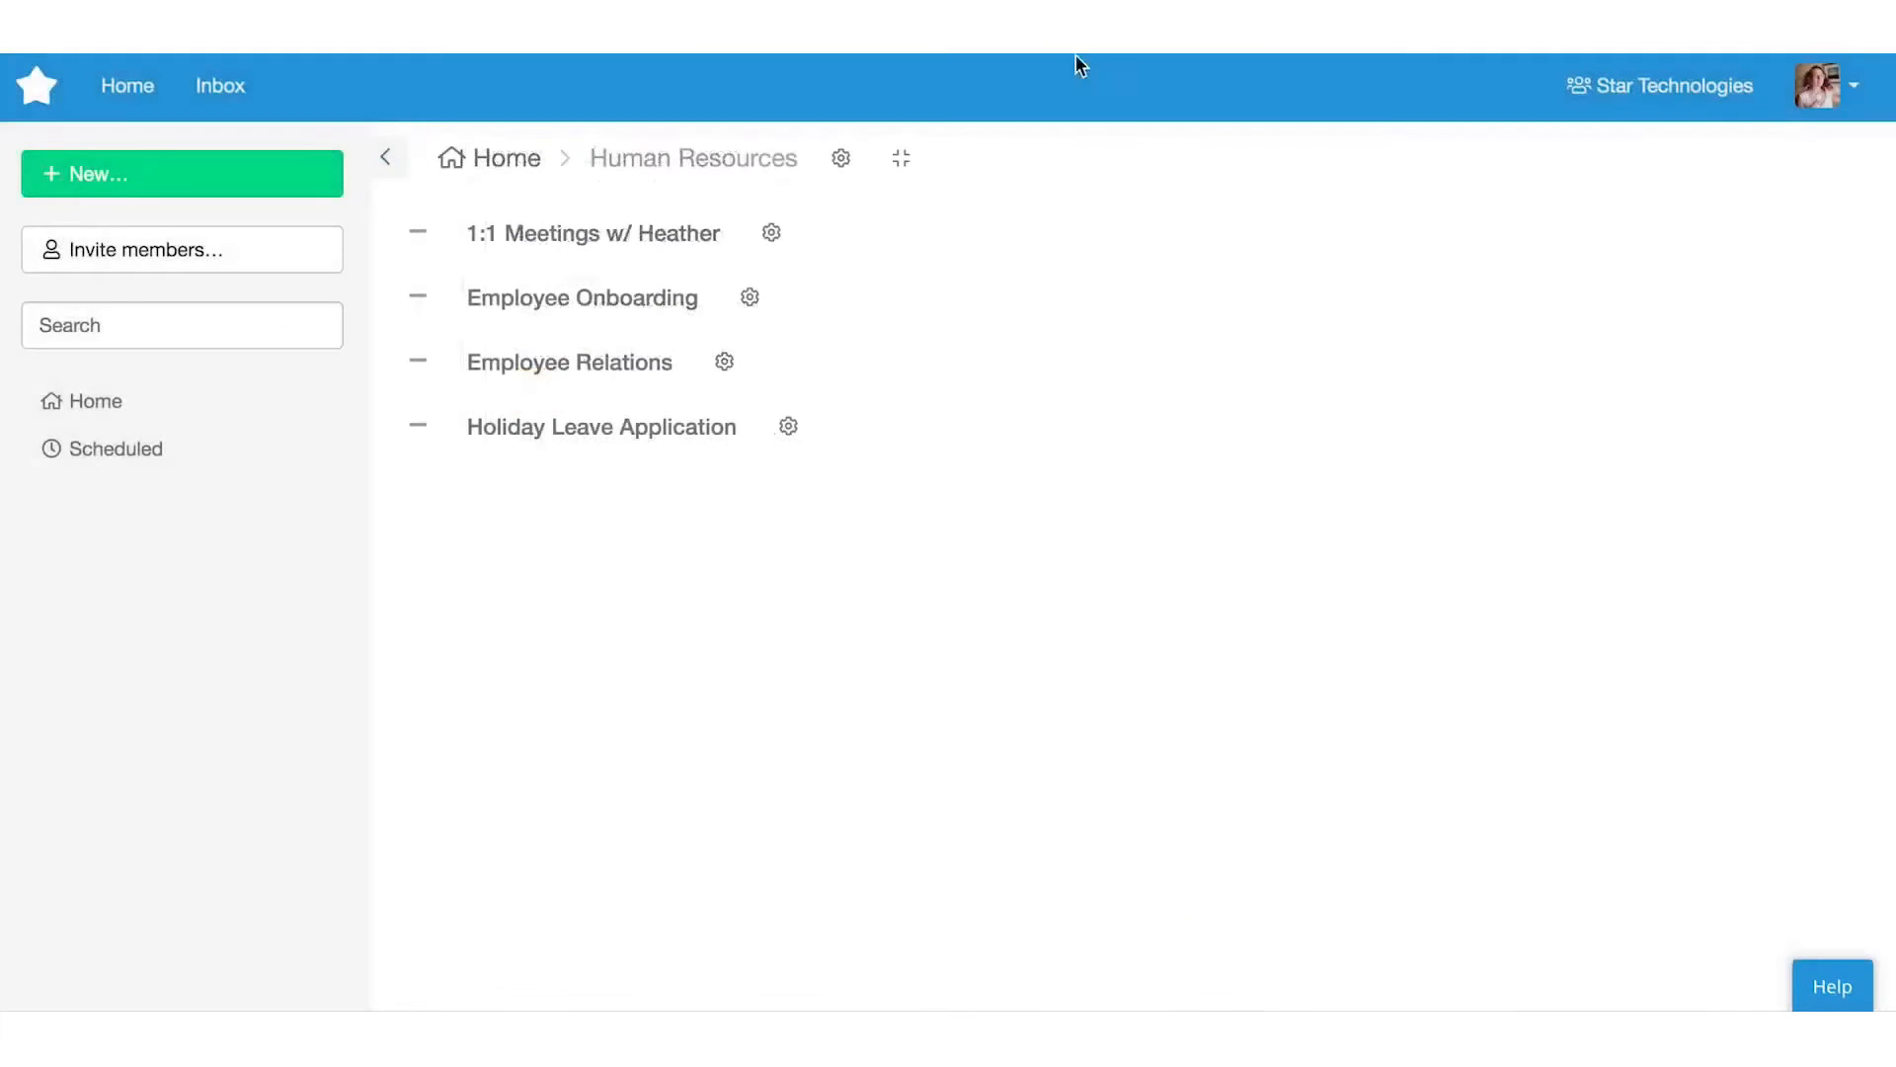
Add an approval step after Enter Leave details in Holiday Leave Application, assigned by the line manager role
left_click(792, 429)
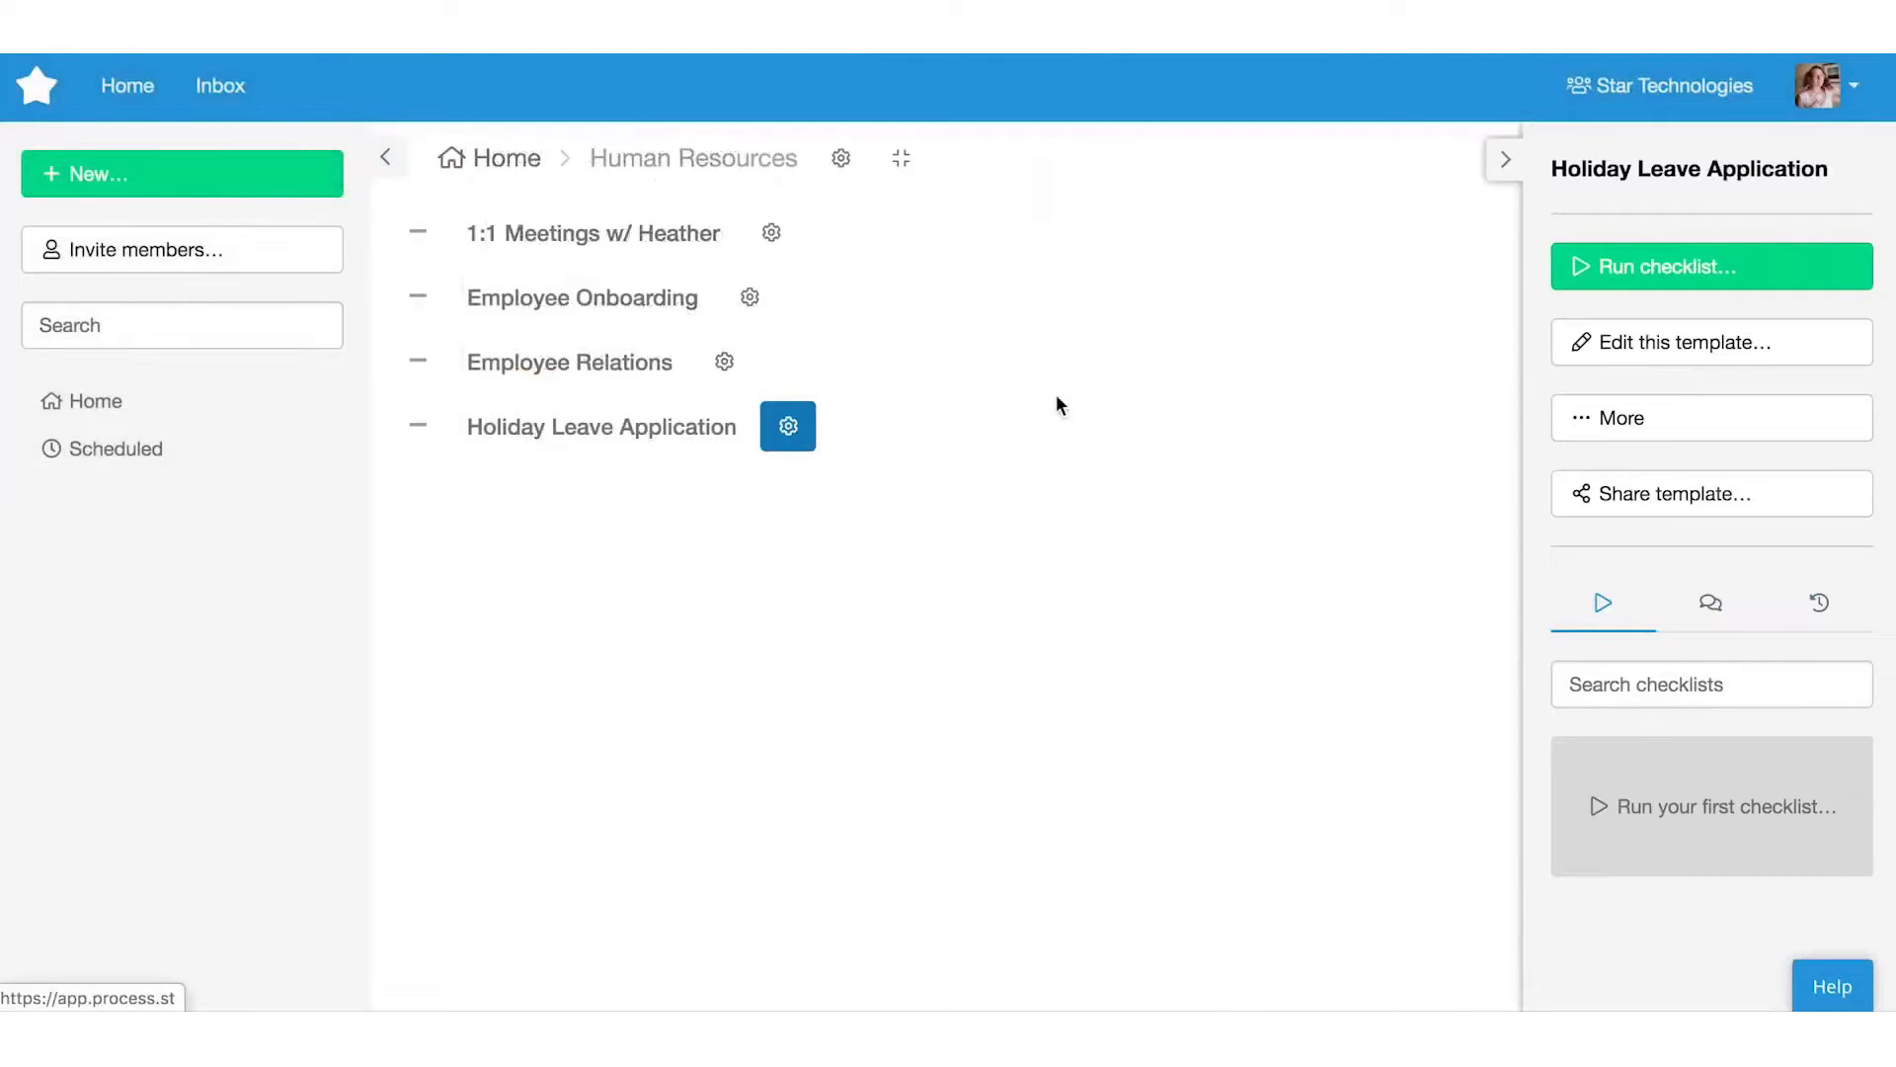
left_click(1591, 351)
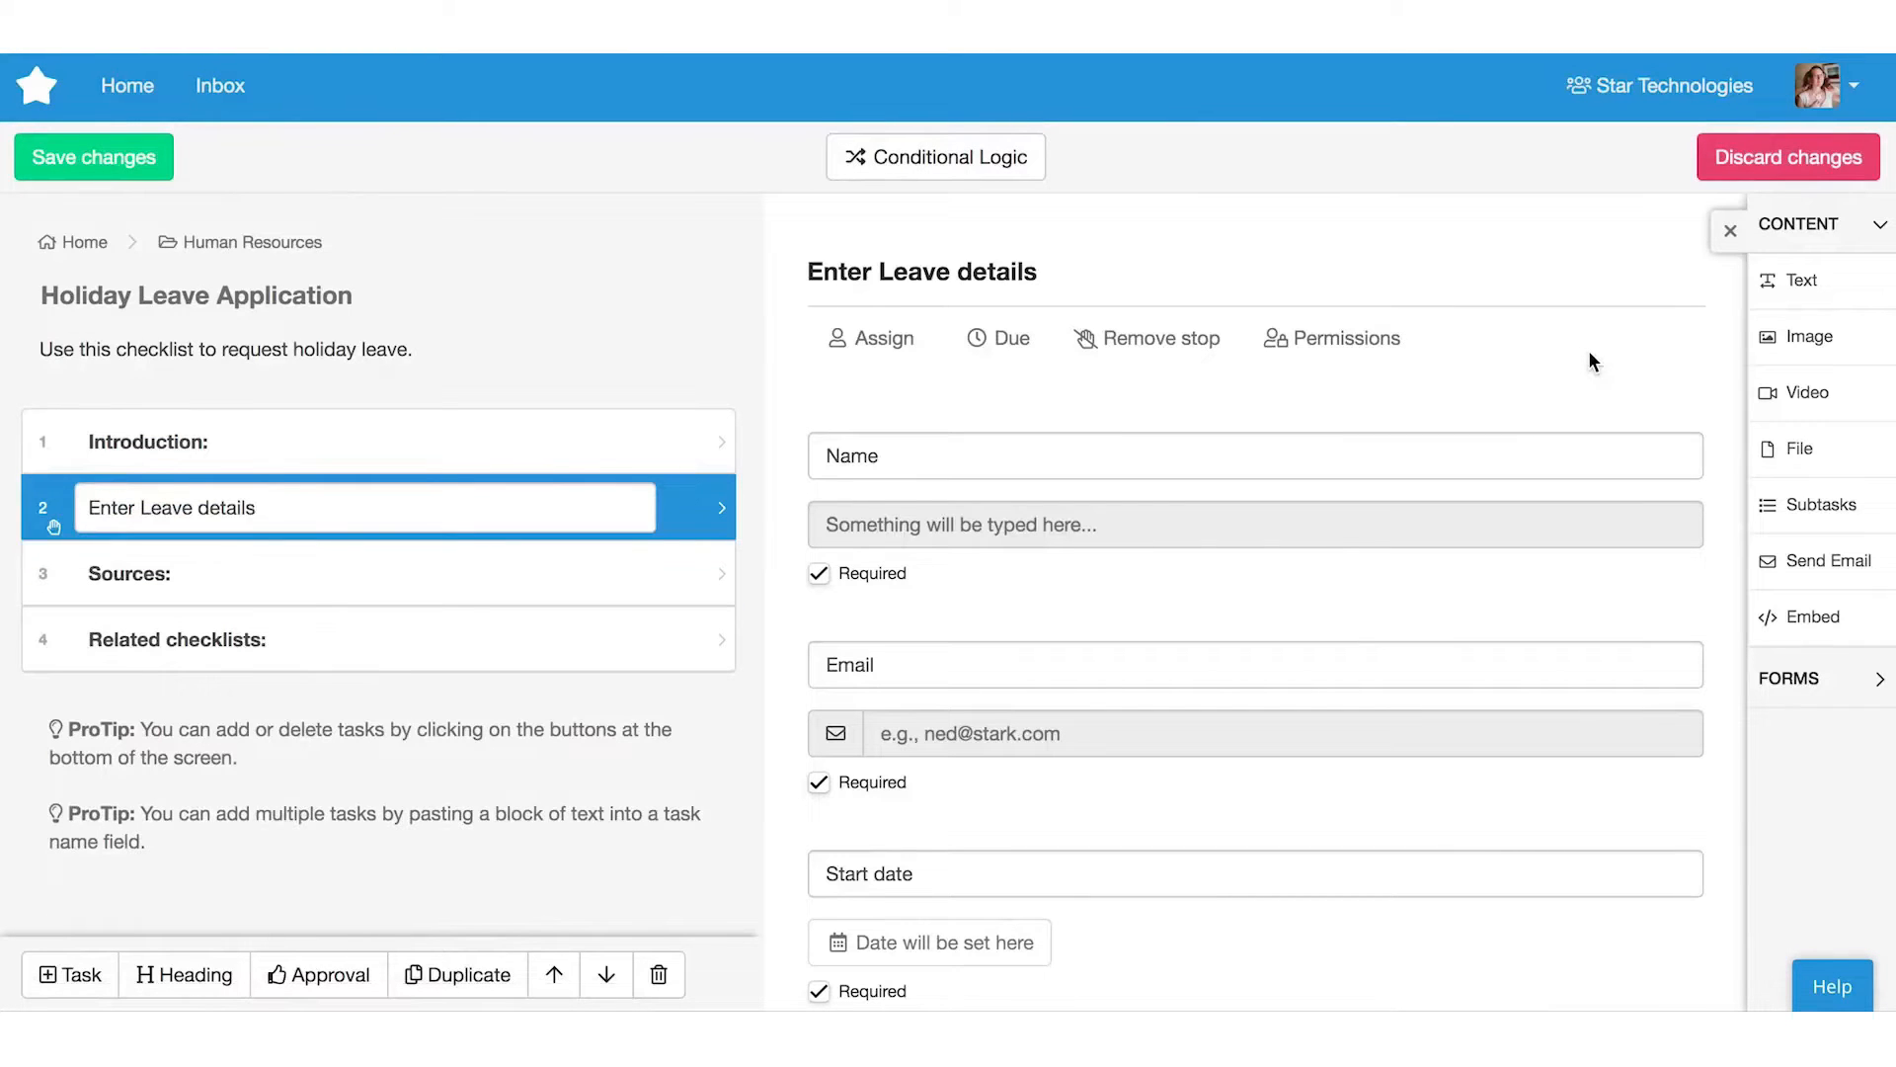
left_click(338, 976)
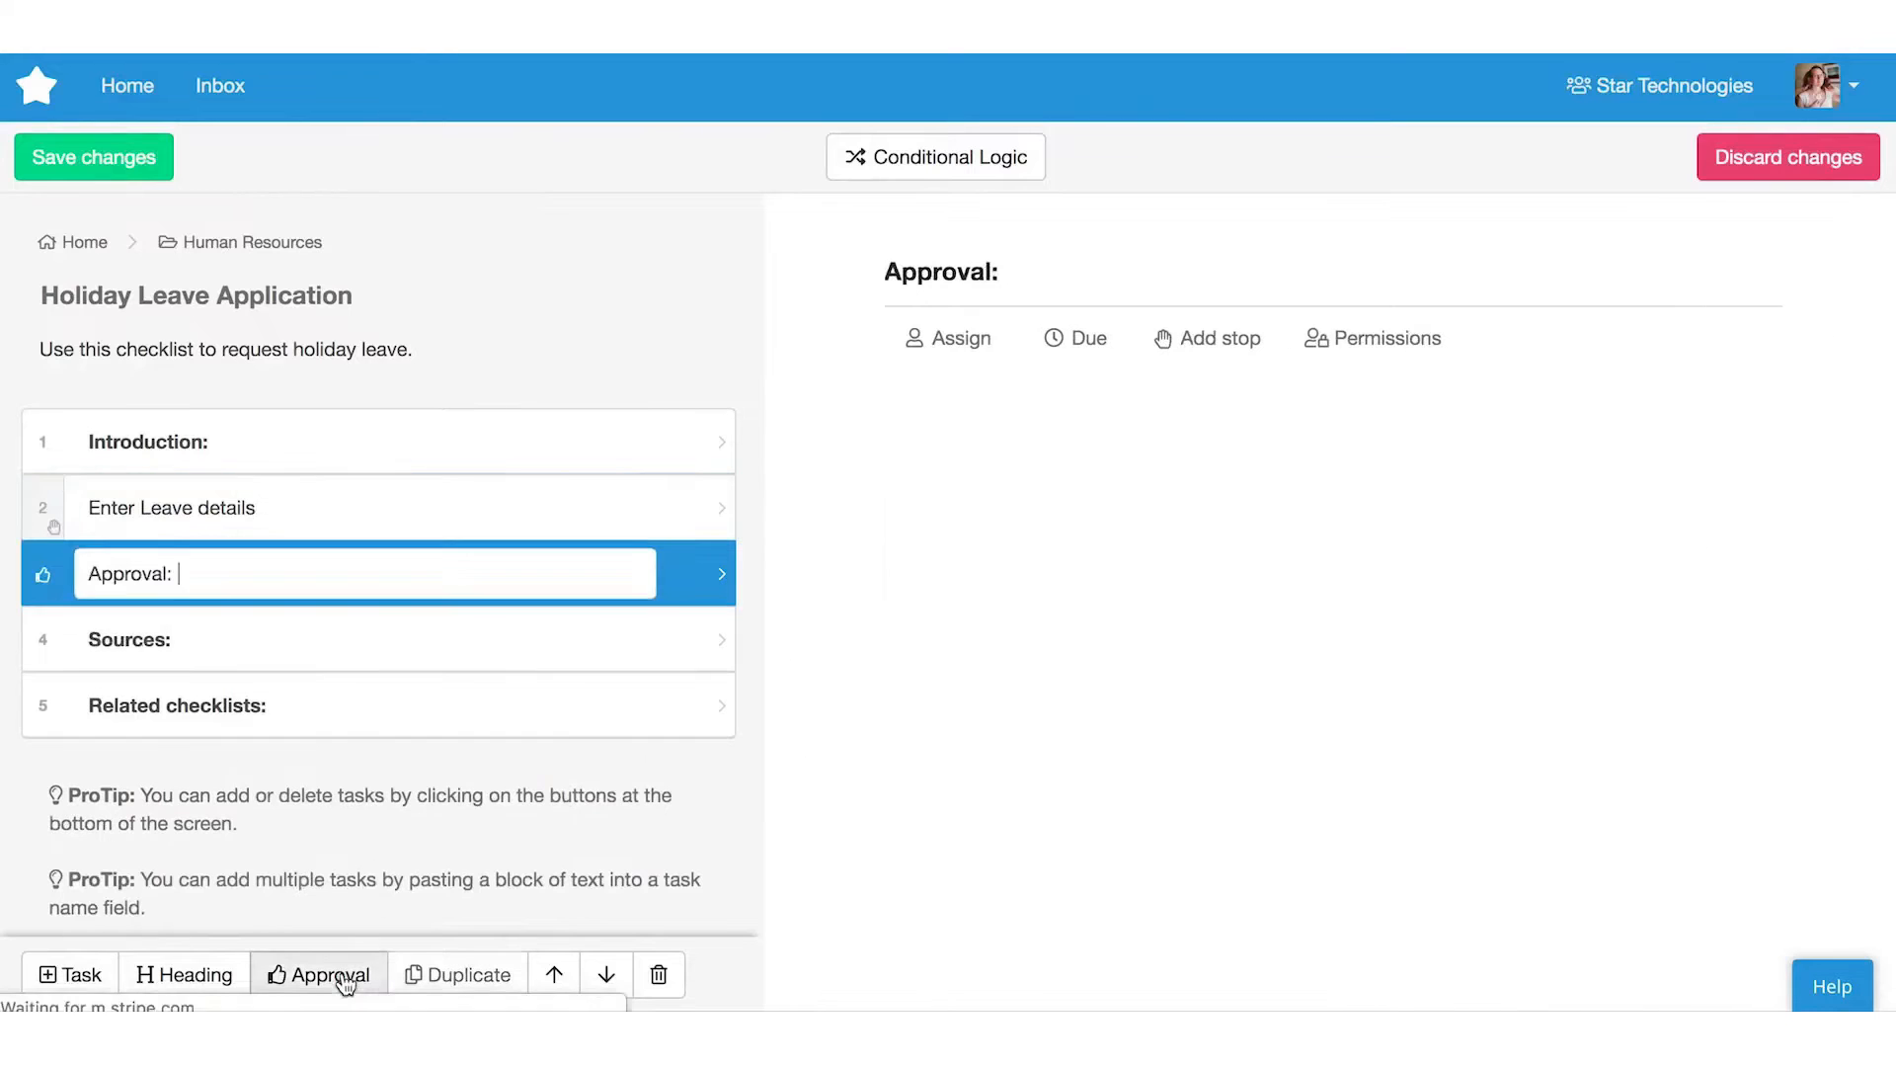
left_click(949, 345)
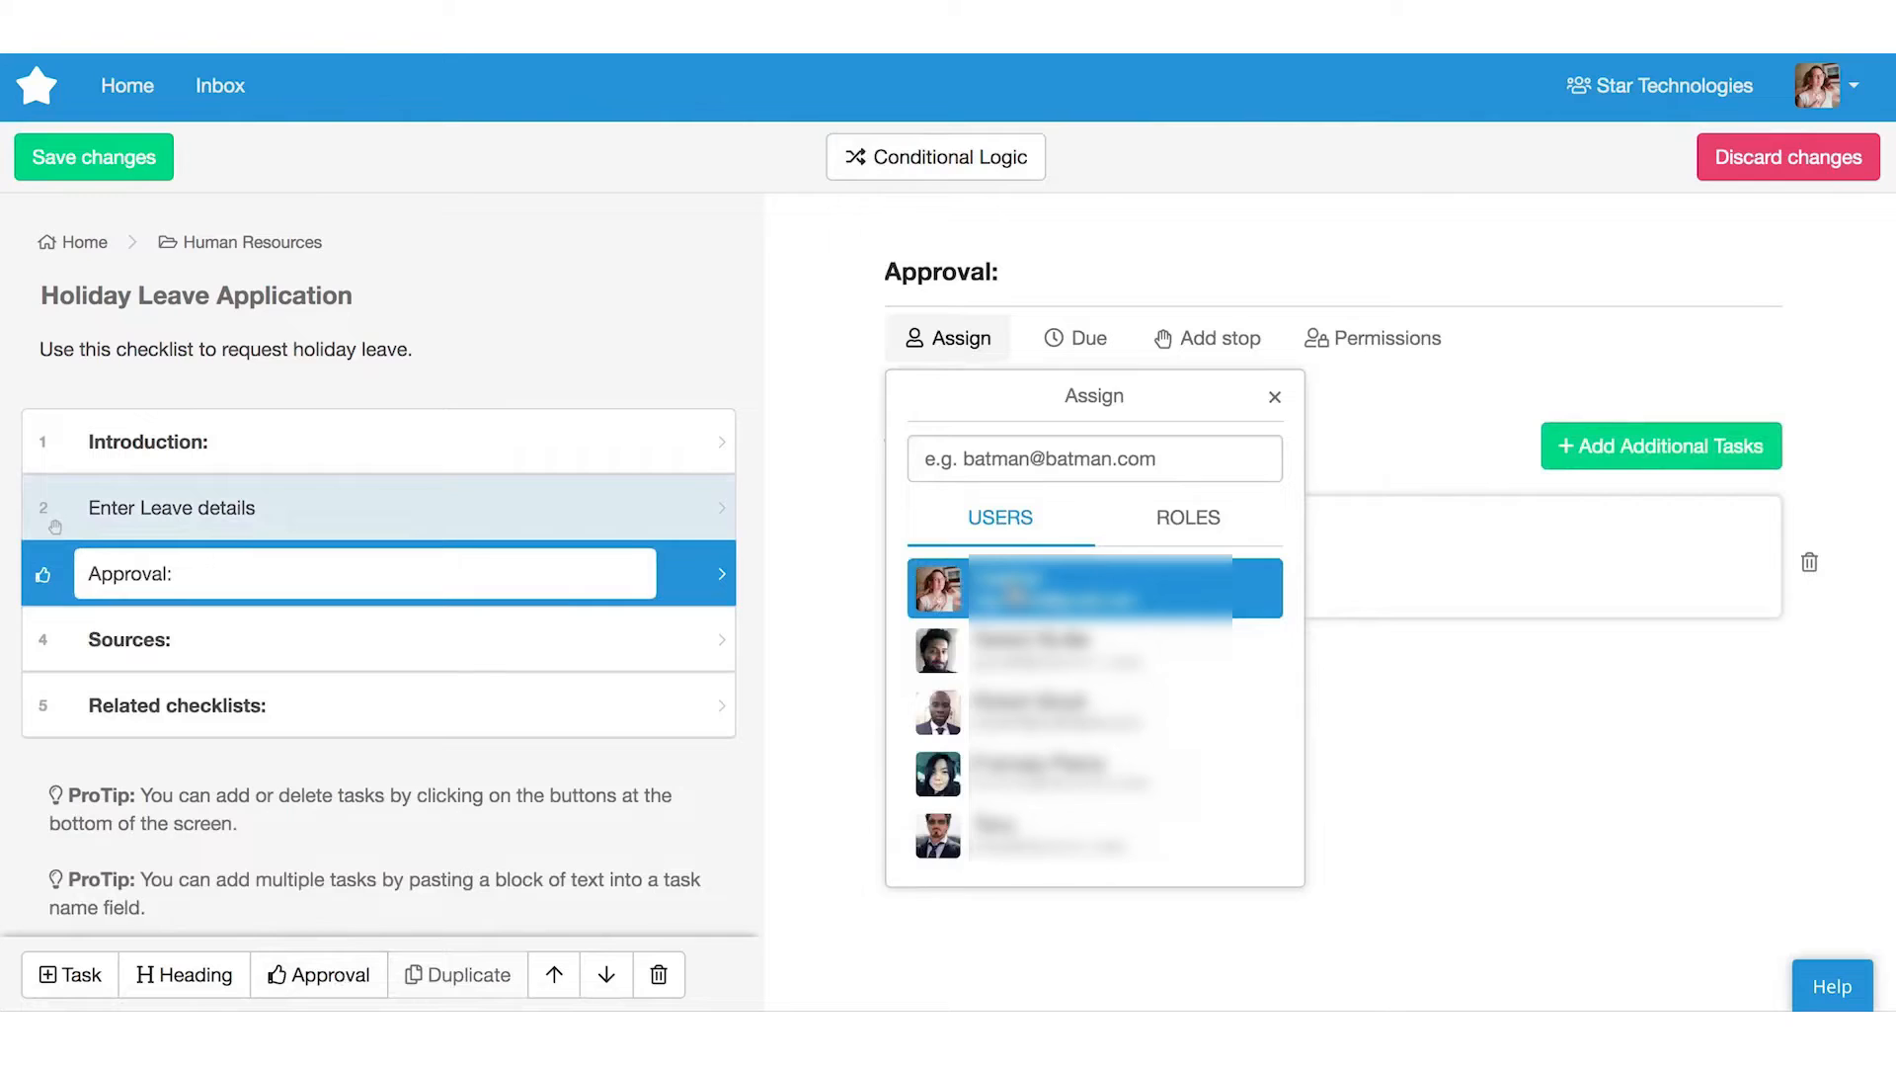
left_click(869, 322)
left_click(949, 337)
left_click(1208, 518)
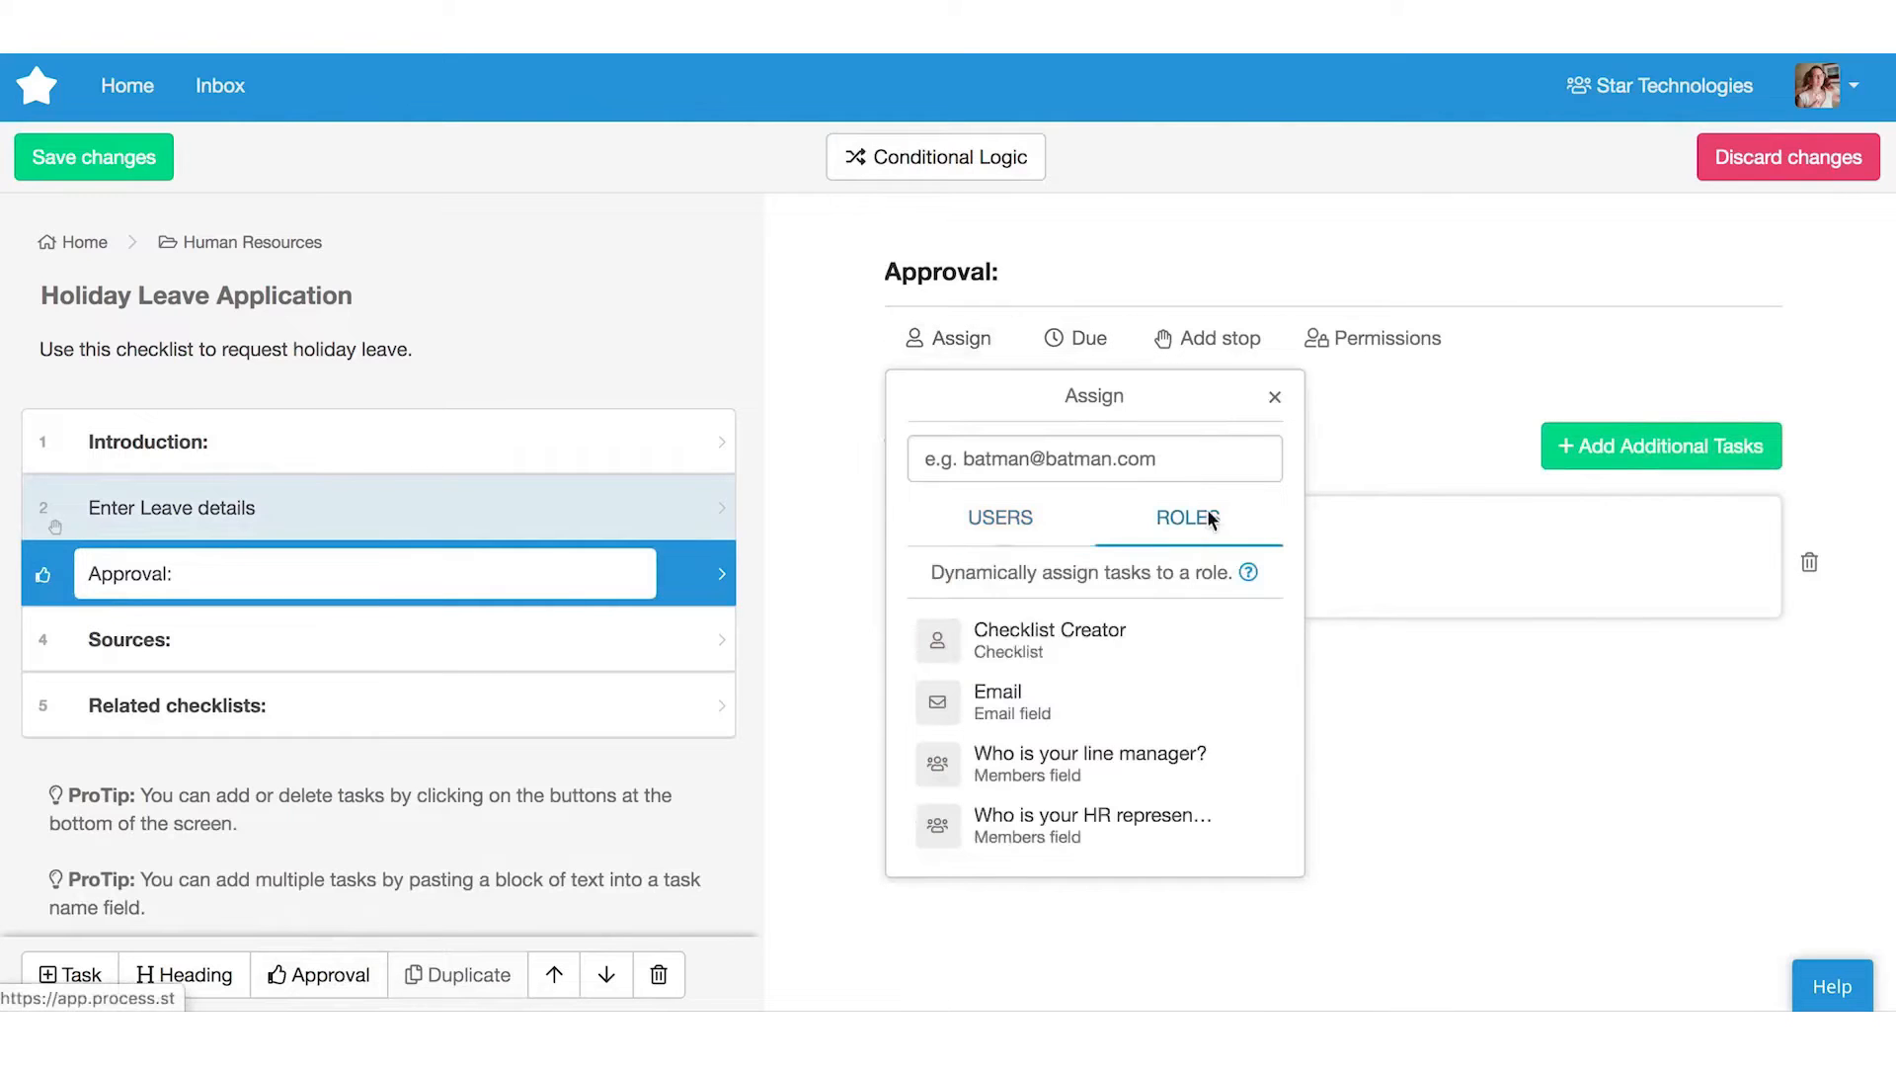
left_click(1226, 789)
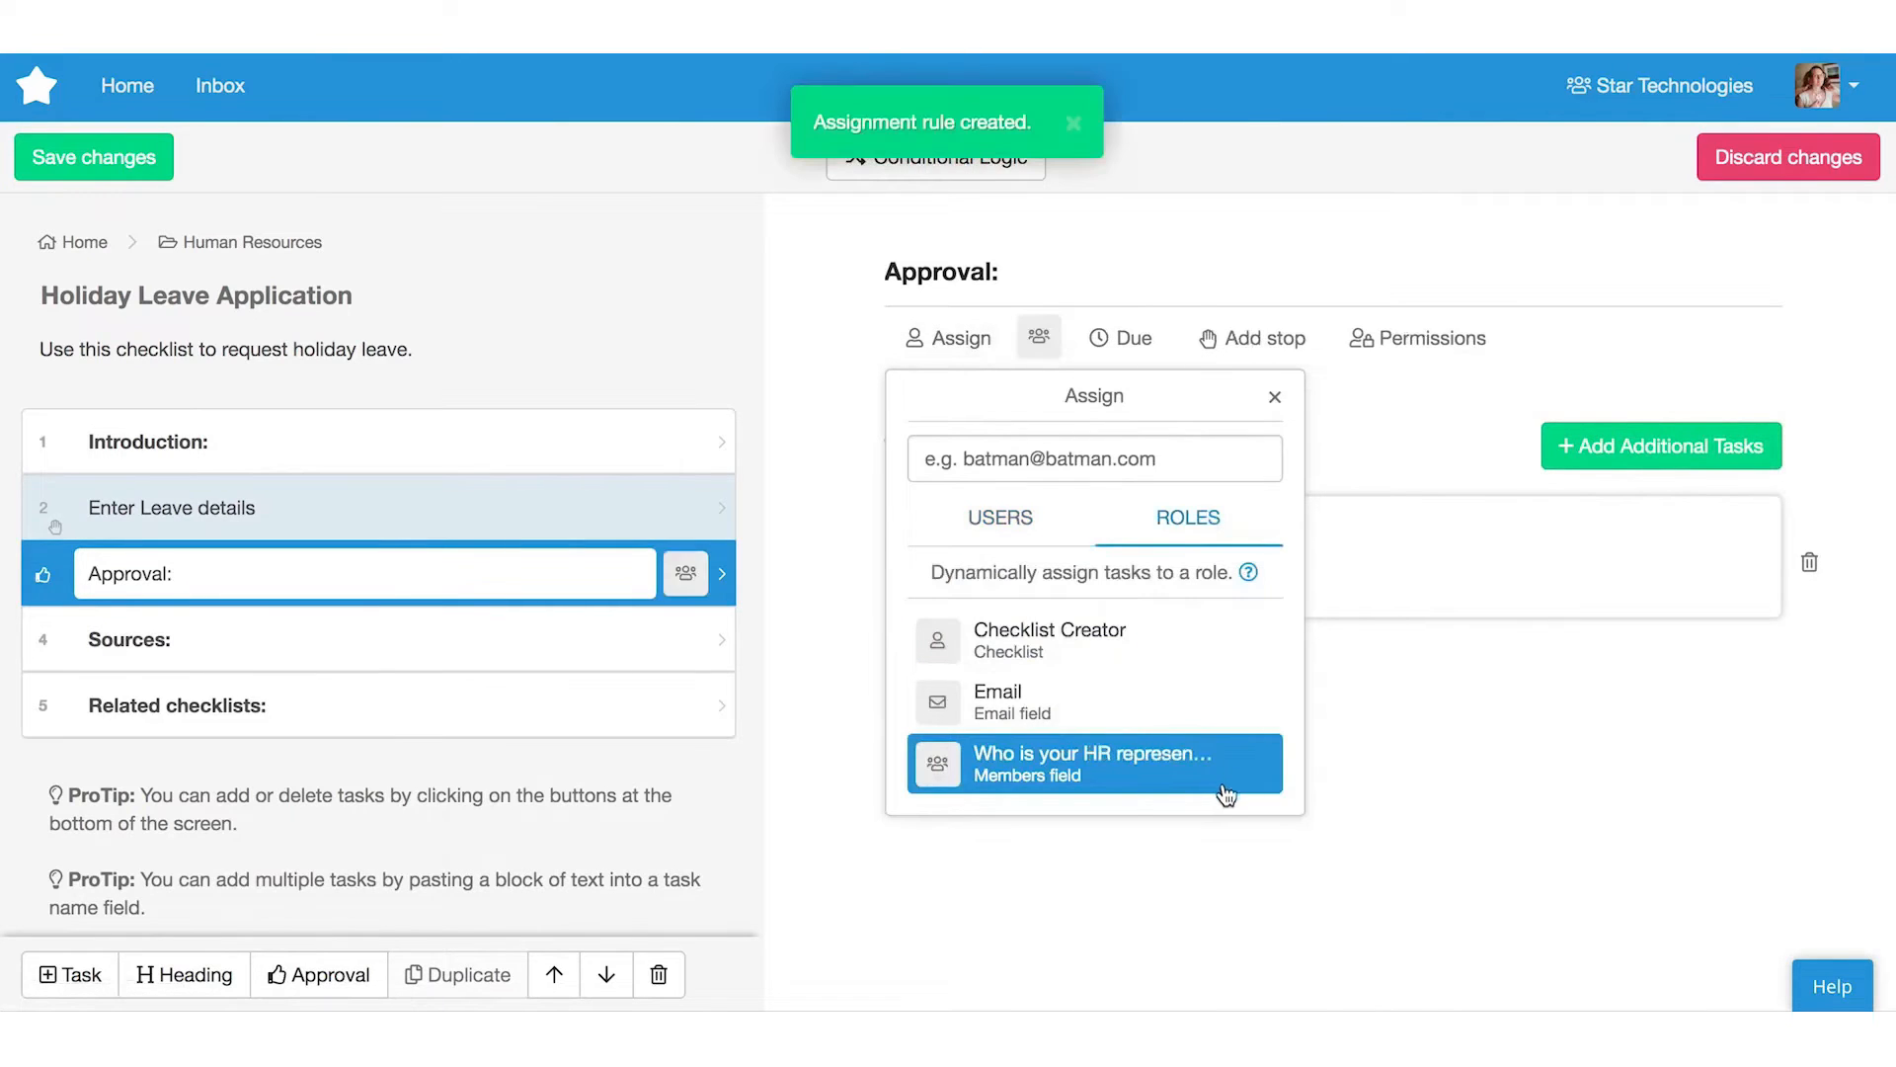
Rename the approval task to 'Approval: Line Manager' and go to the inbox
left_click(401, 572)
type("Line Man")
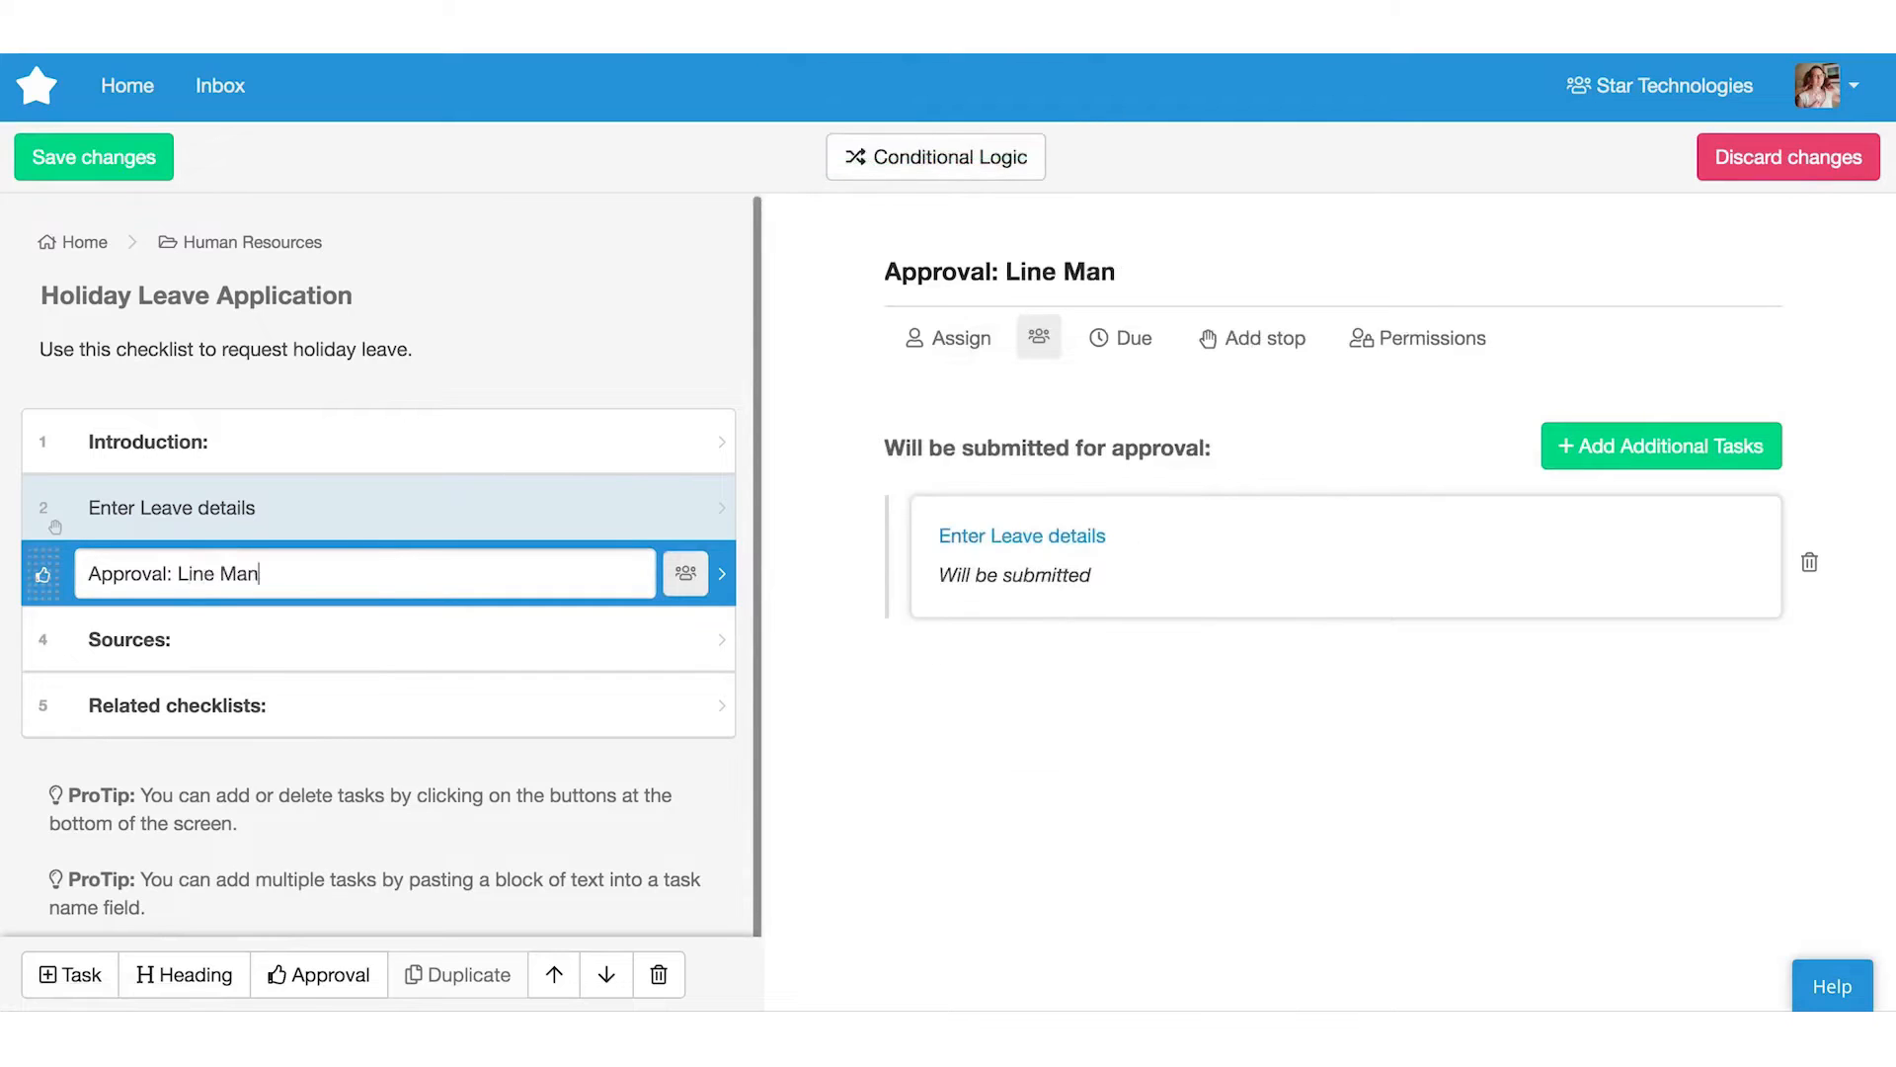
type("ager")
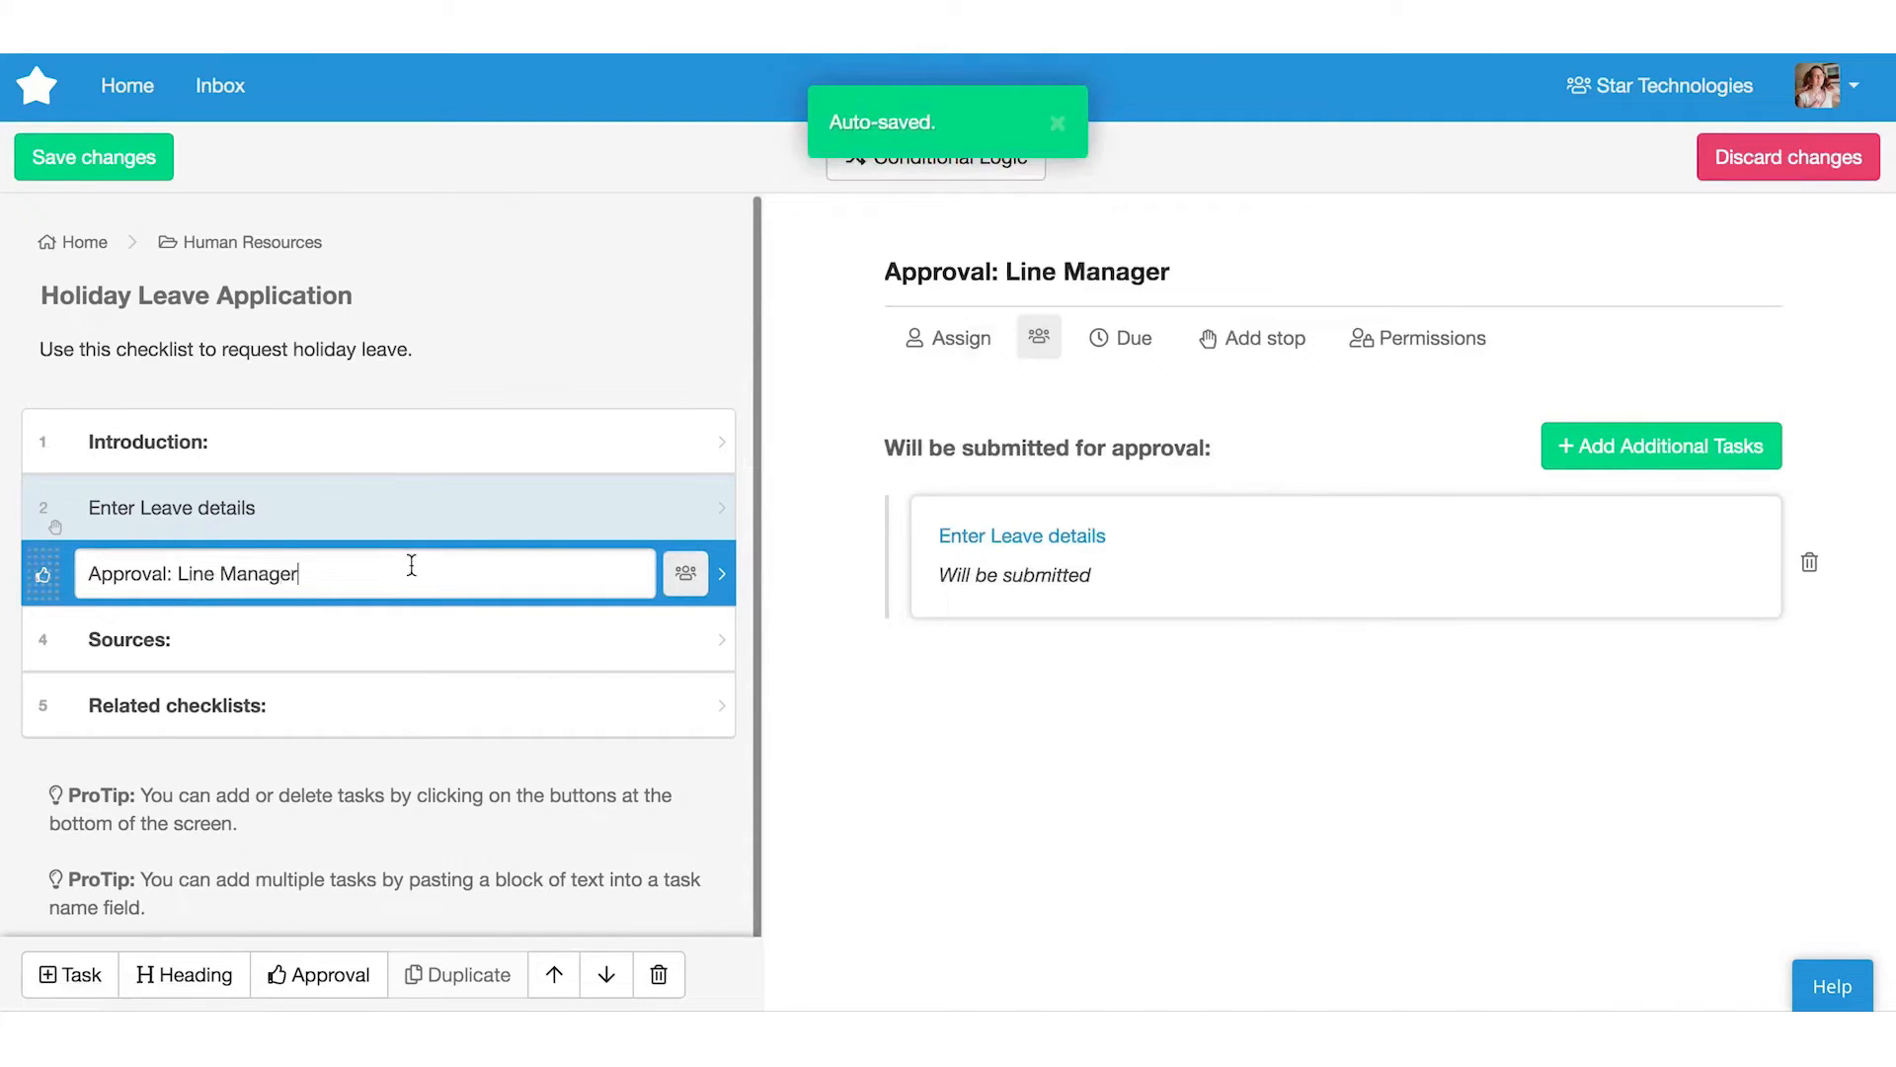
left_click(114, 163)
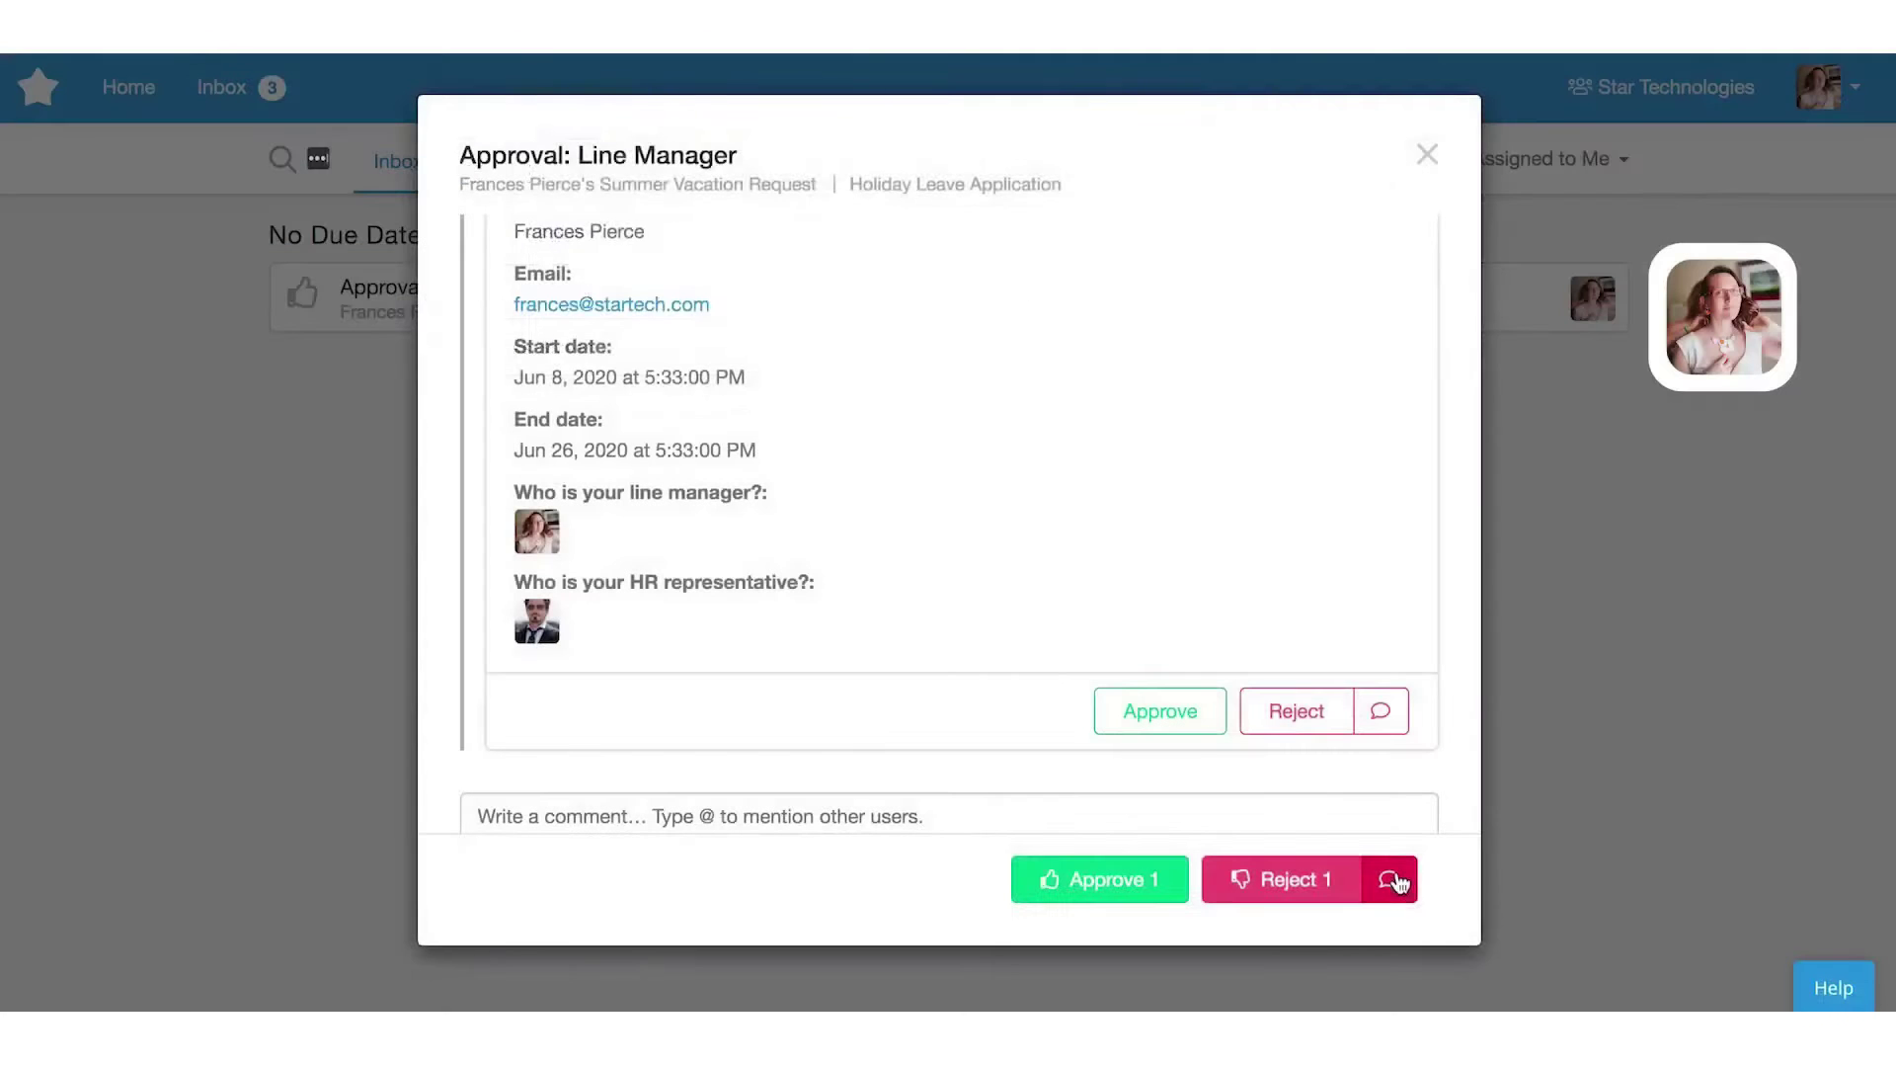
left_click(1393, 881)
type("Frances, I think there is a typo here. We discussed the 18th through 26th. :)")
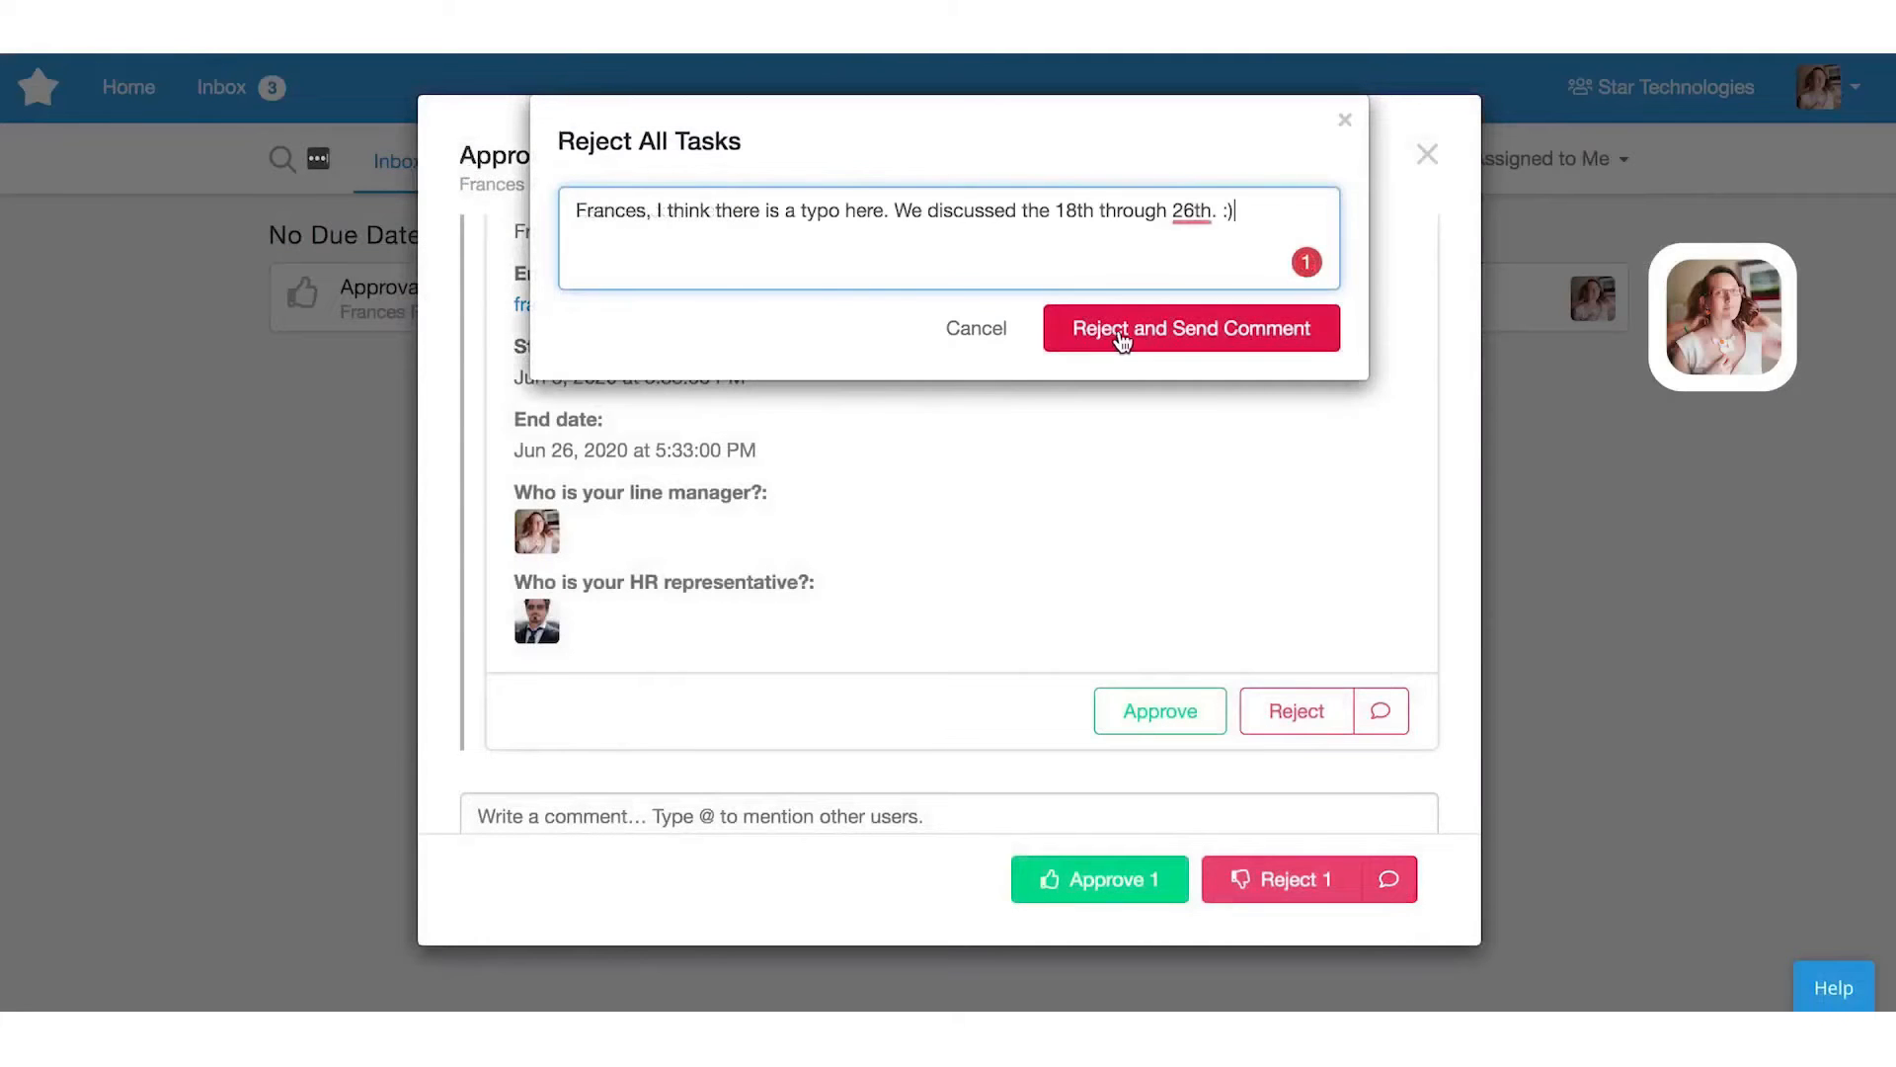
left_click(1123, 339)
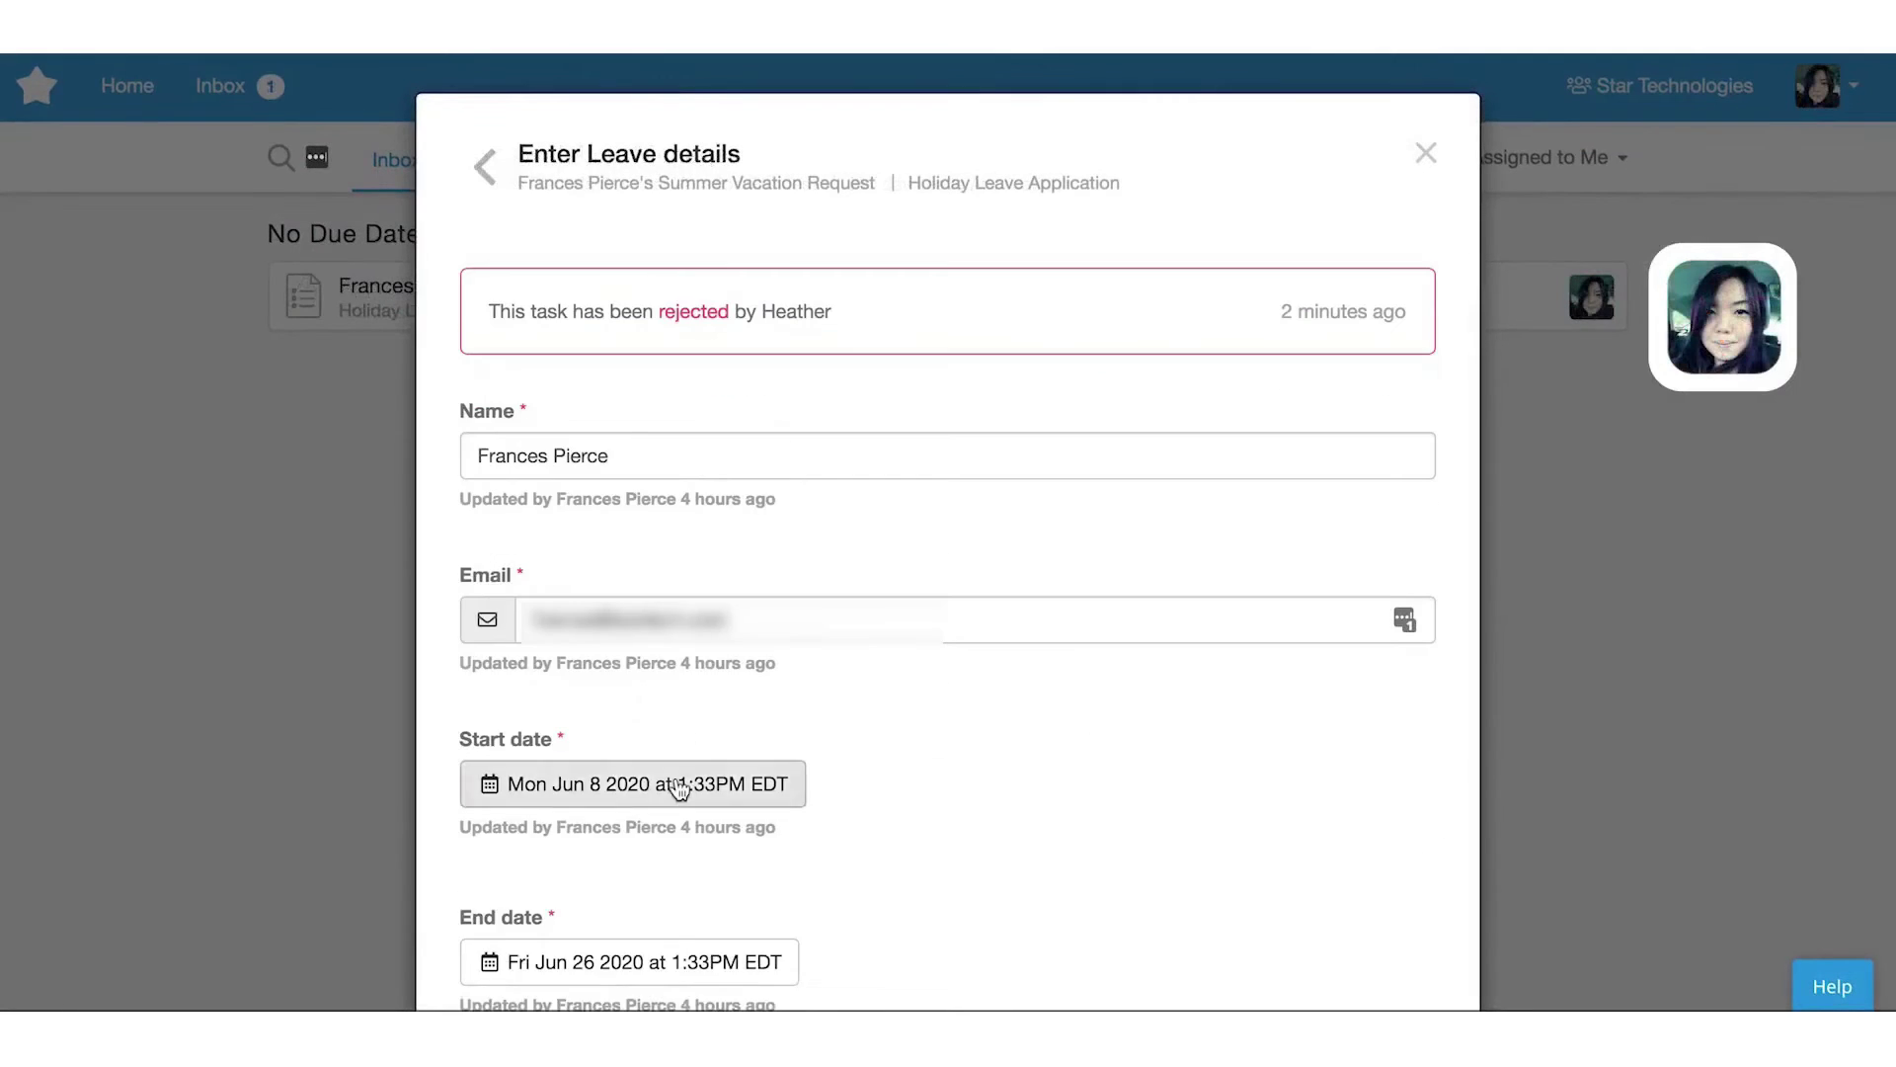
As requester, correct the start date to June 18, save it and complete the task
left_click(676, 790)
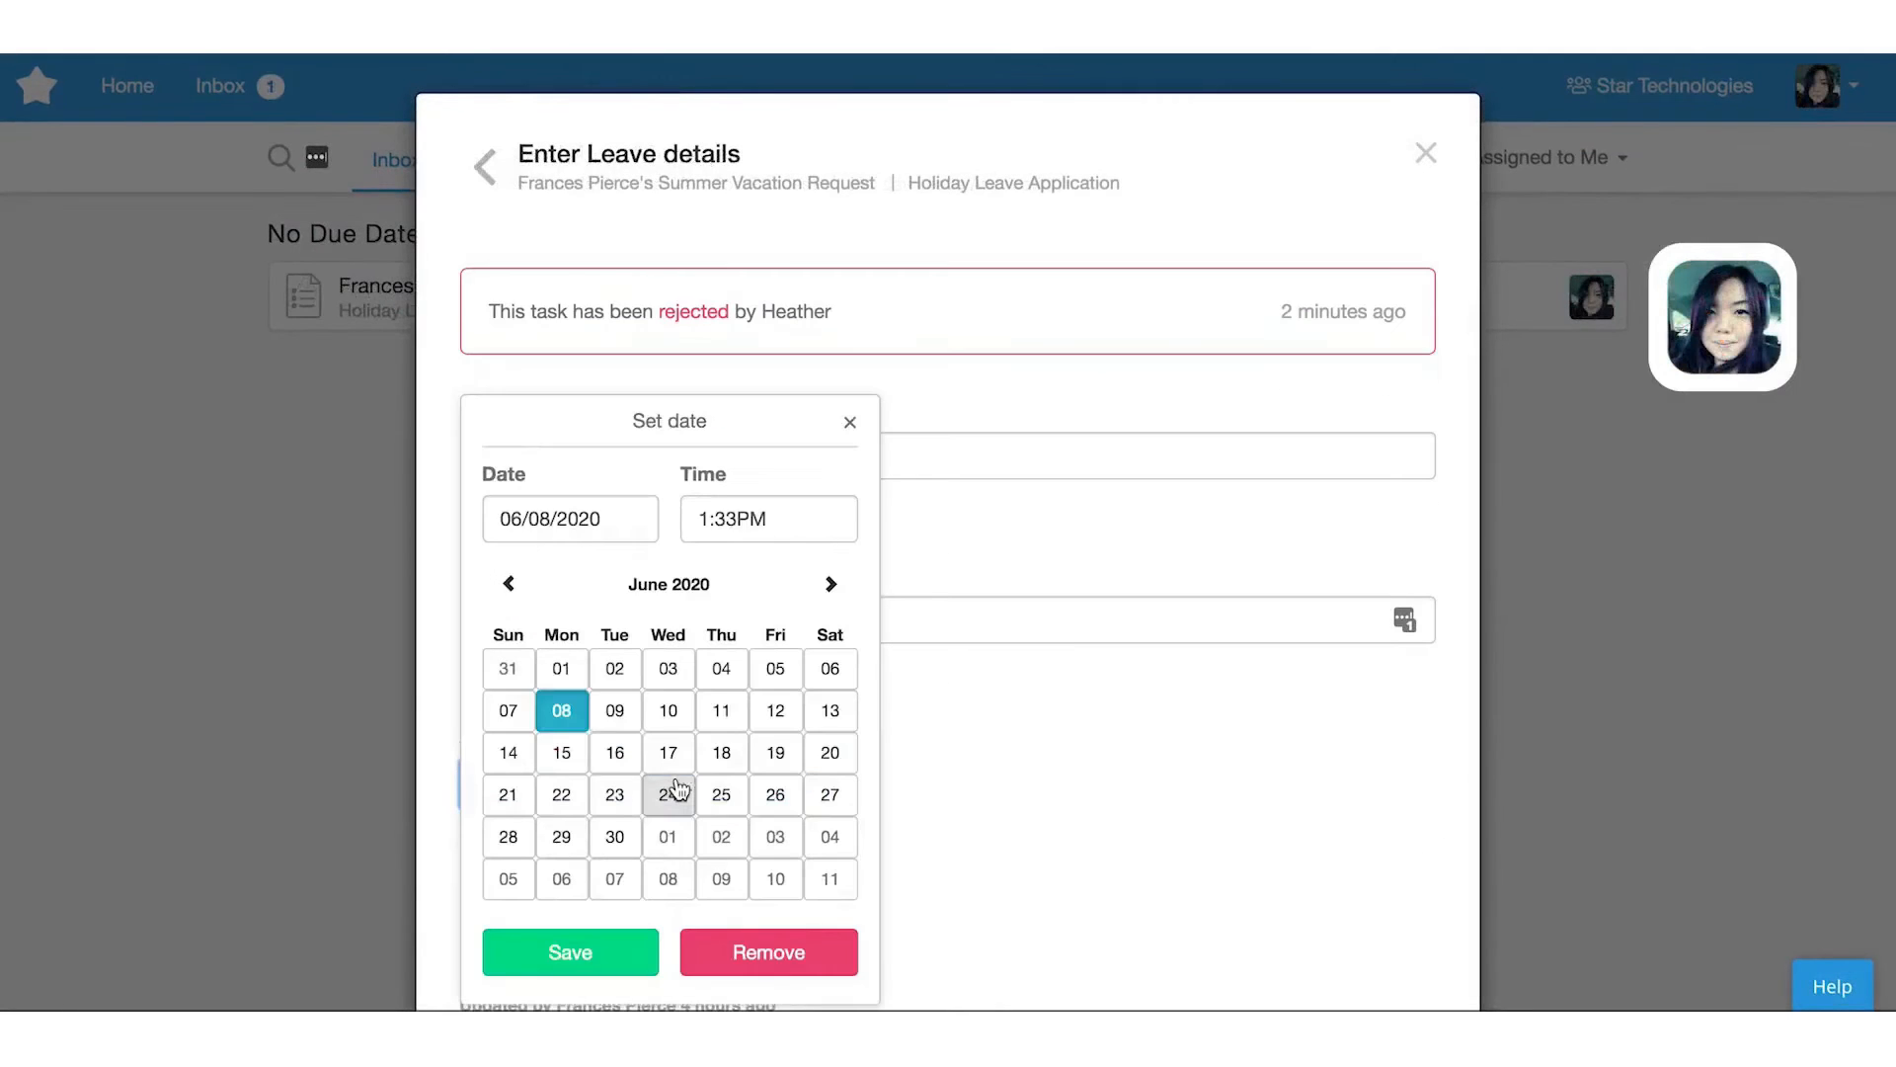
left_click(722, 751)
left_click(622, 952)
scroll(657, 913, "down", 5)
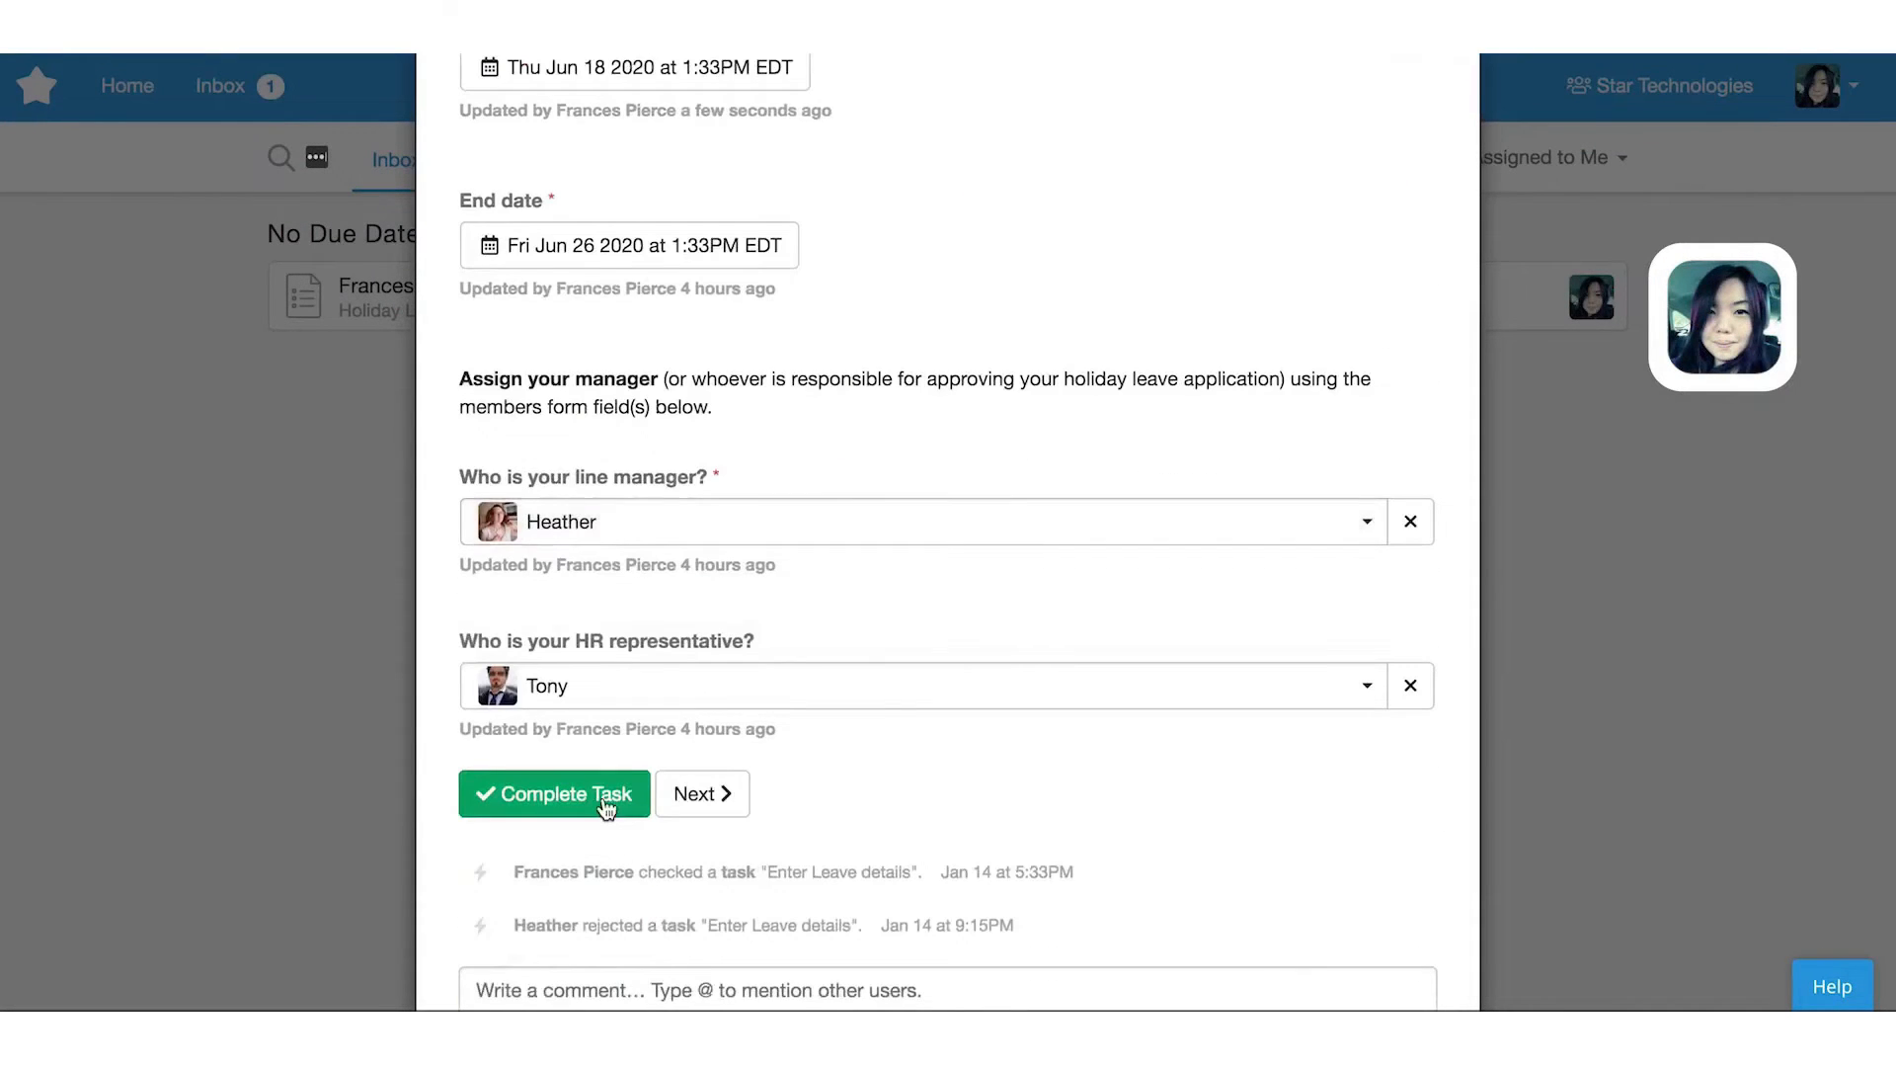
left_click(606, 801)
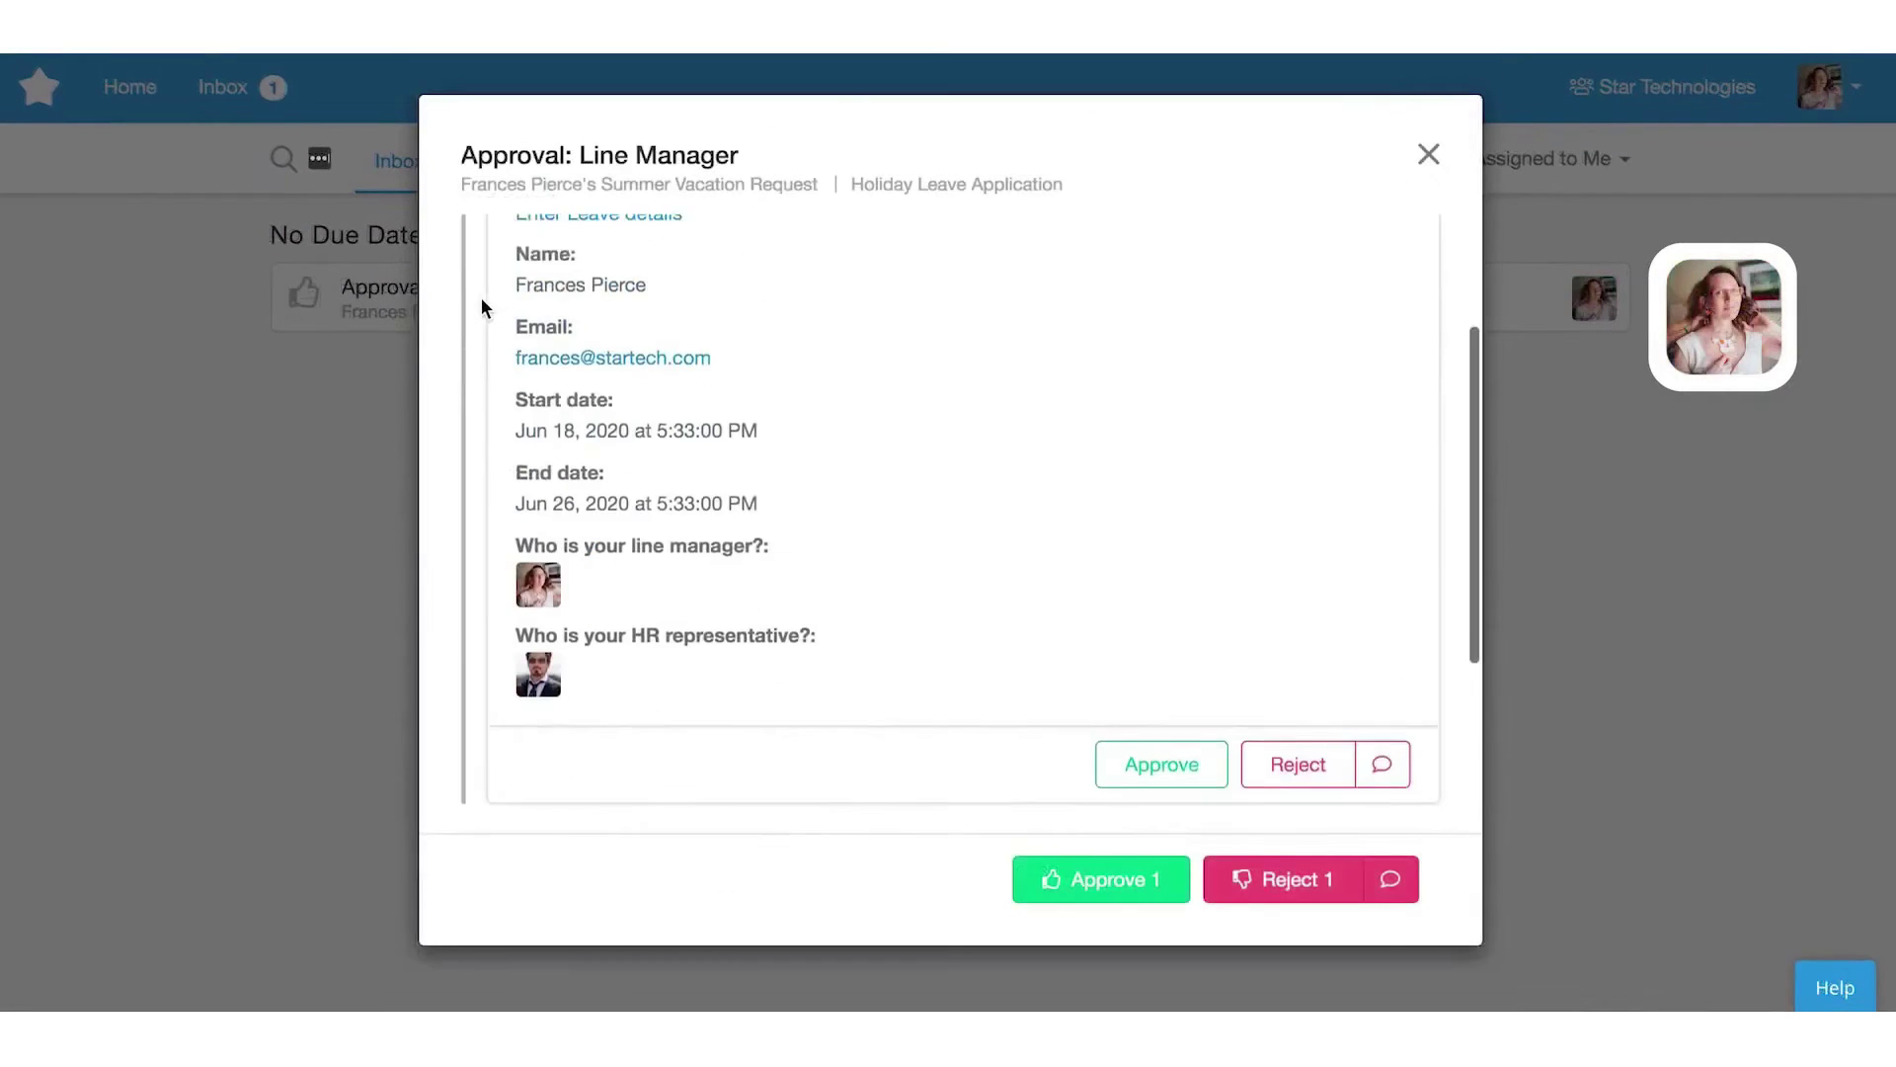
scroll(481, 298, "down", 1)
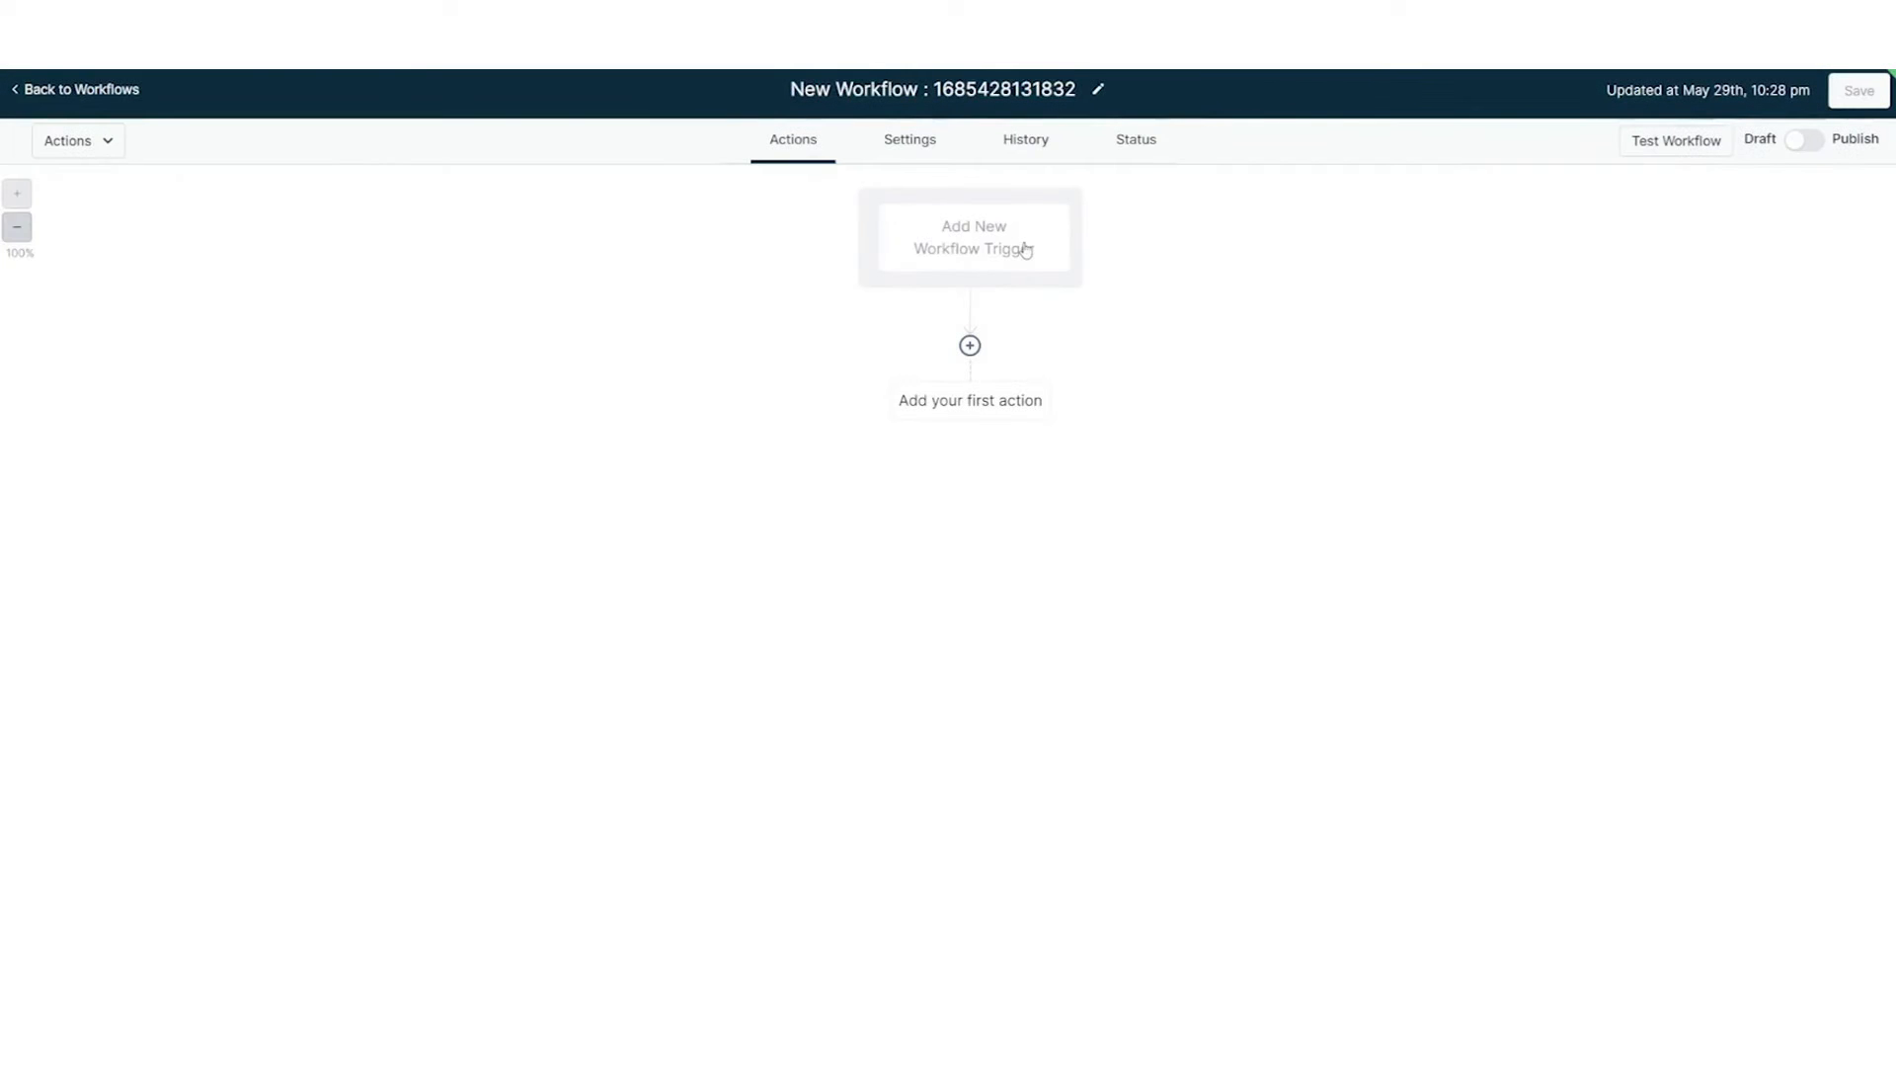
Add a Customer Replied trigger to the new workflow
left_click(1023, 249)
type("custom")
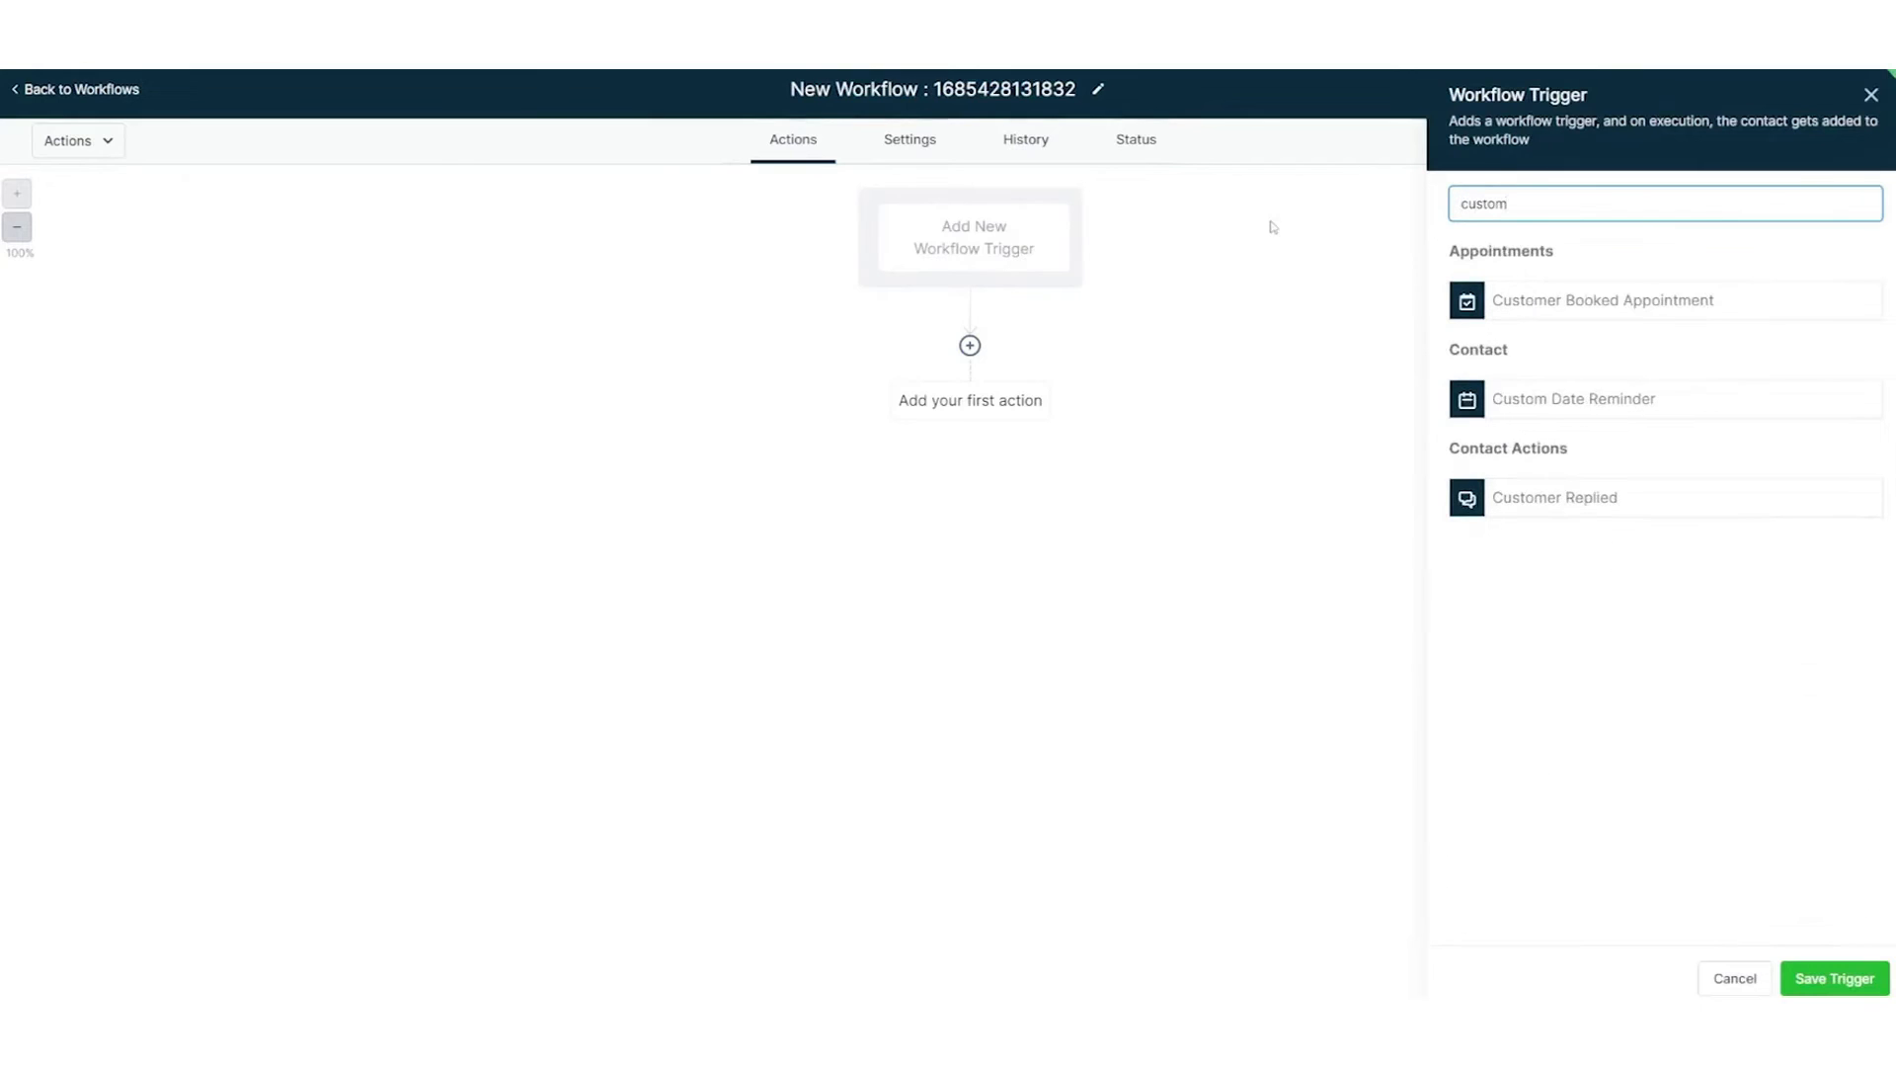
left_click(1565, 506)
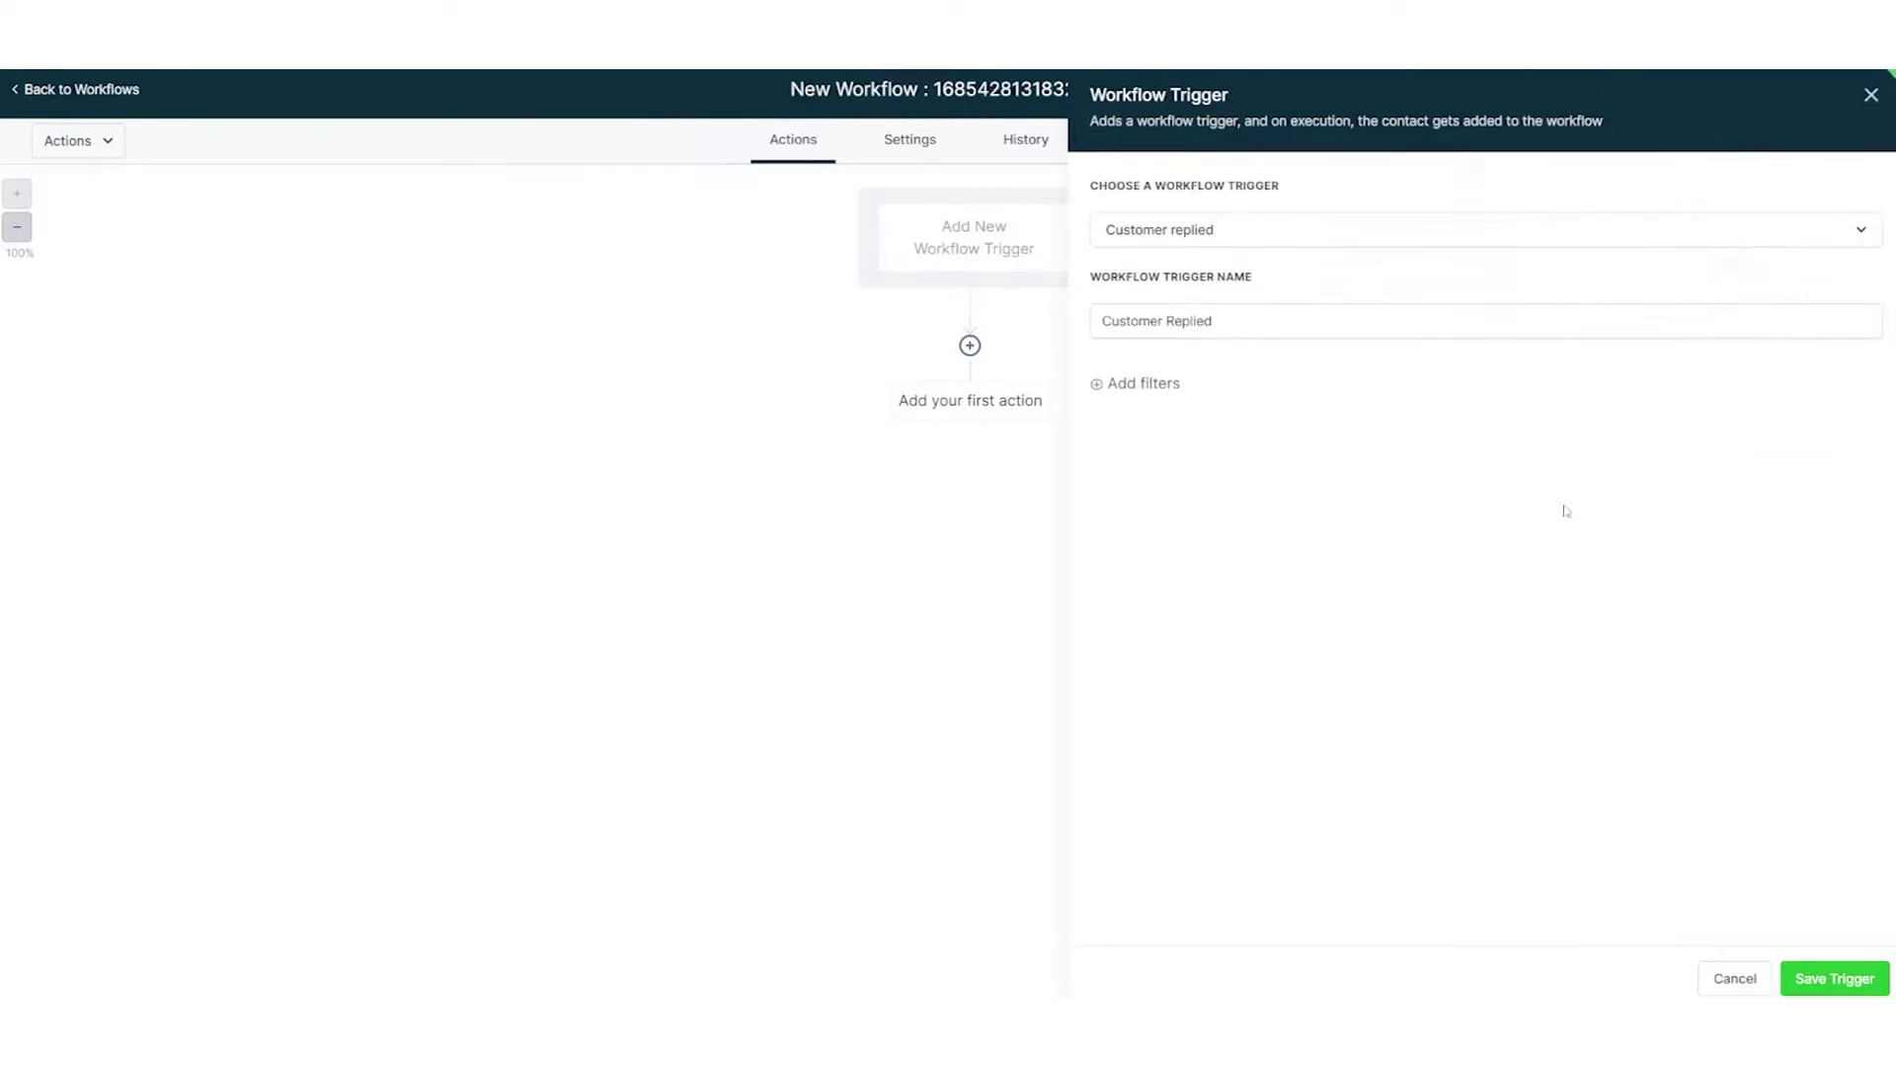
Filter the trigger to Message Contains Phrase 'Hello' and save it
left_click(1159, 384)
left_click(1168, 411)
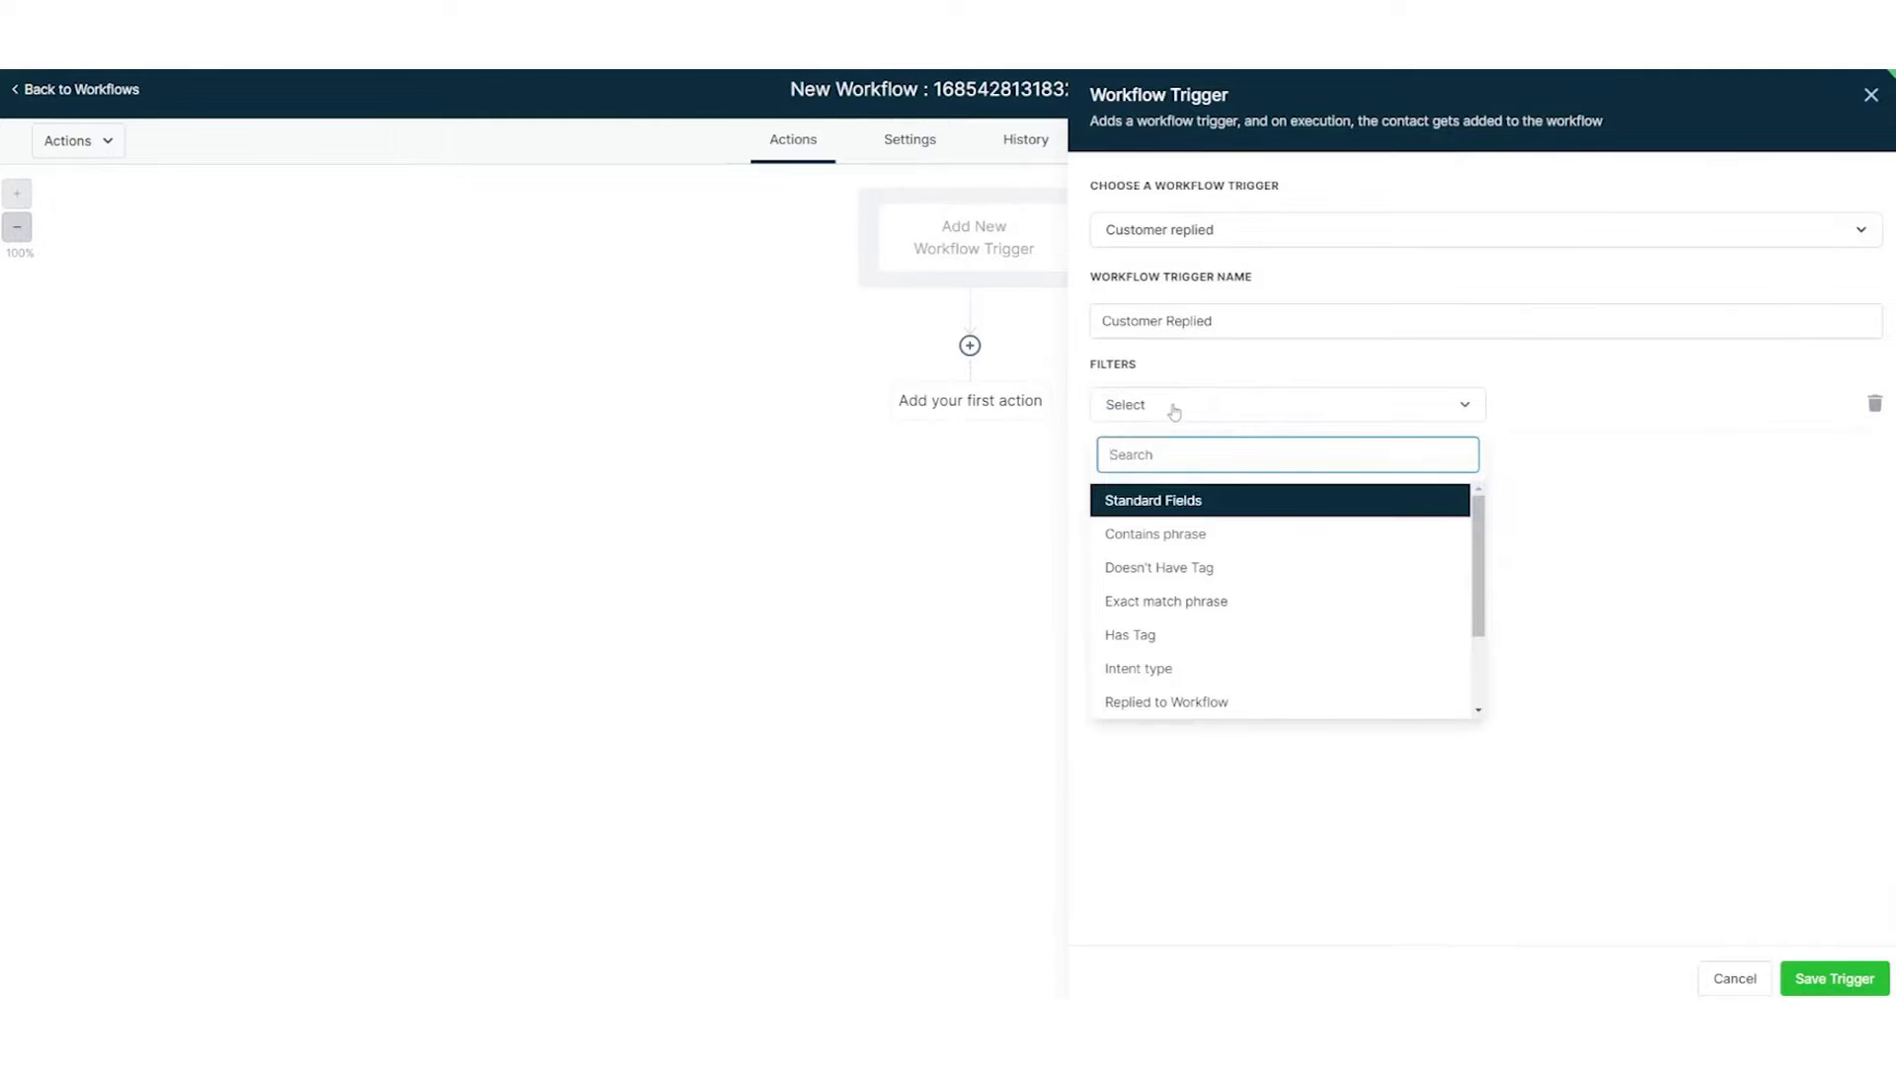
scroll(1215, 579, "down", 2)
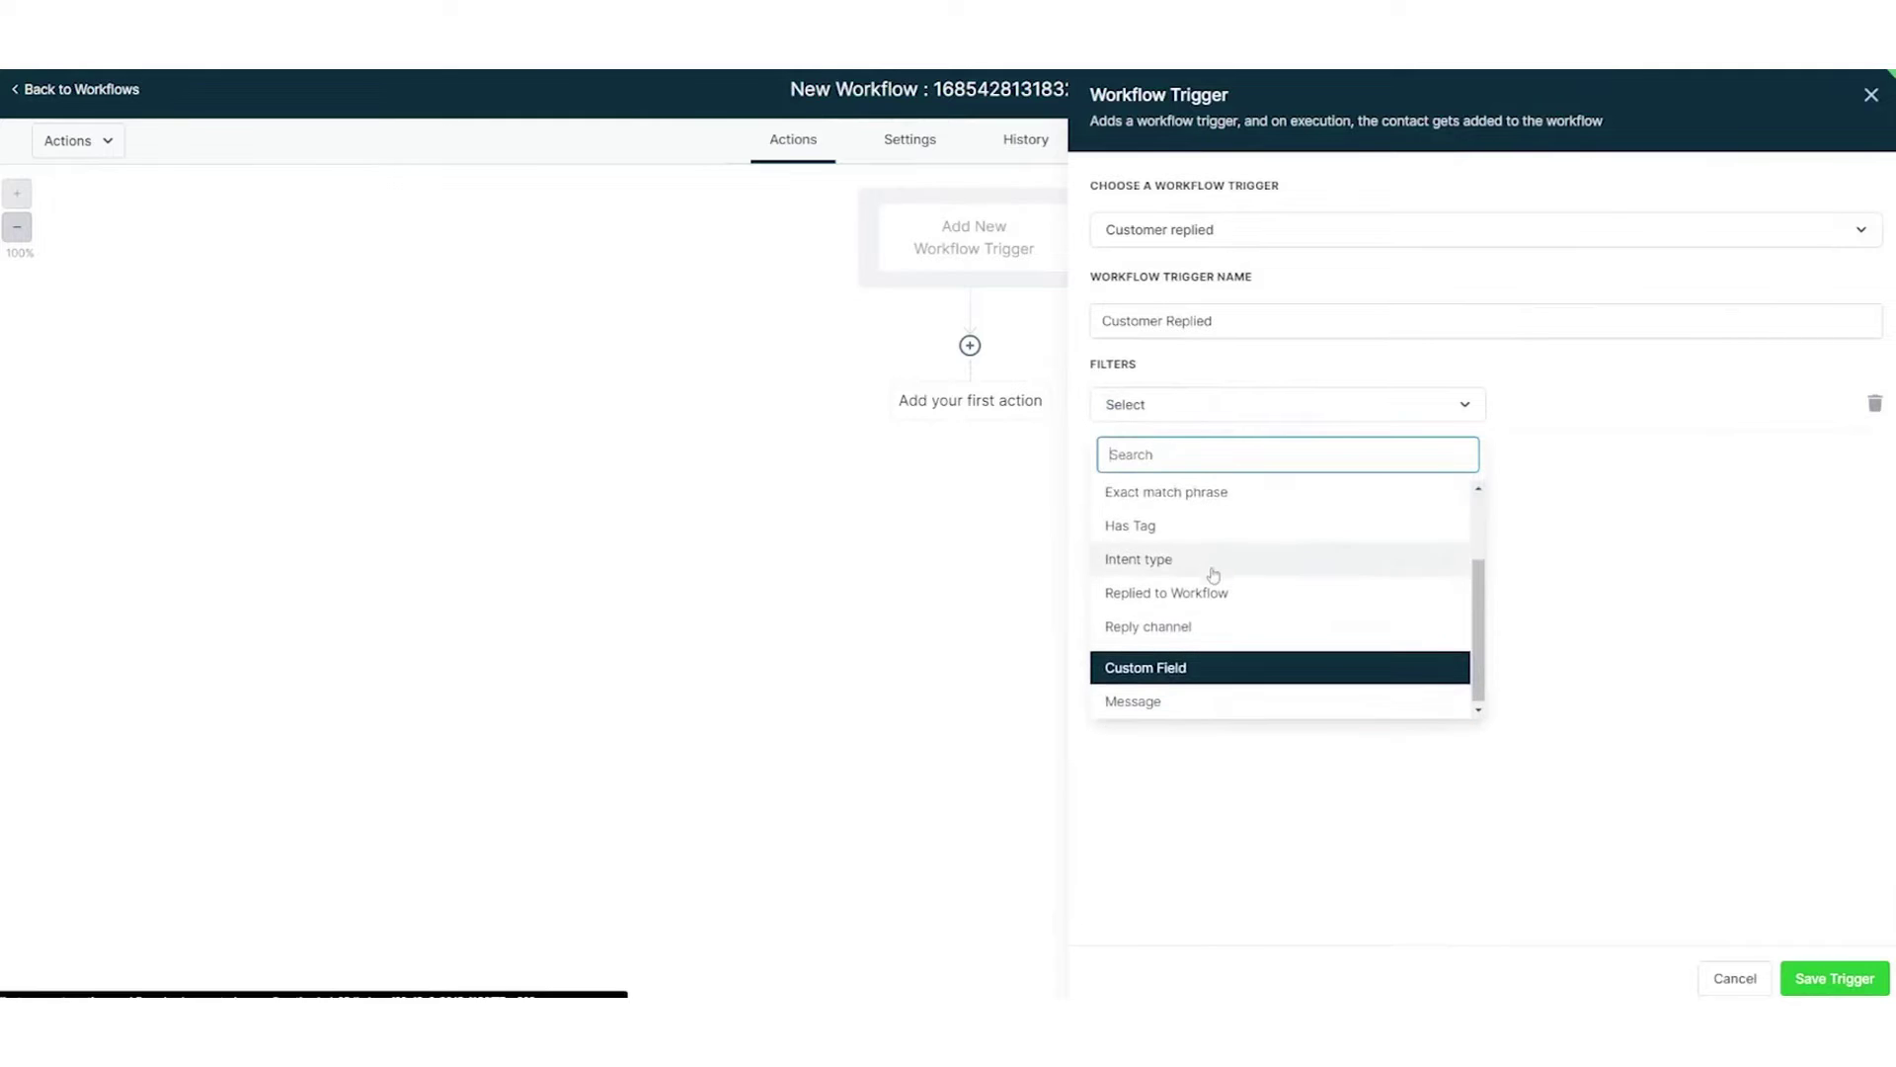
left_click(1163, 700)
left_click(1586, 418)
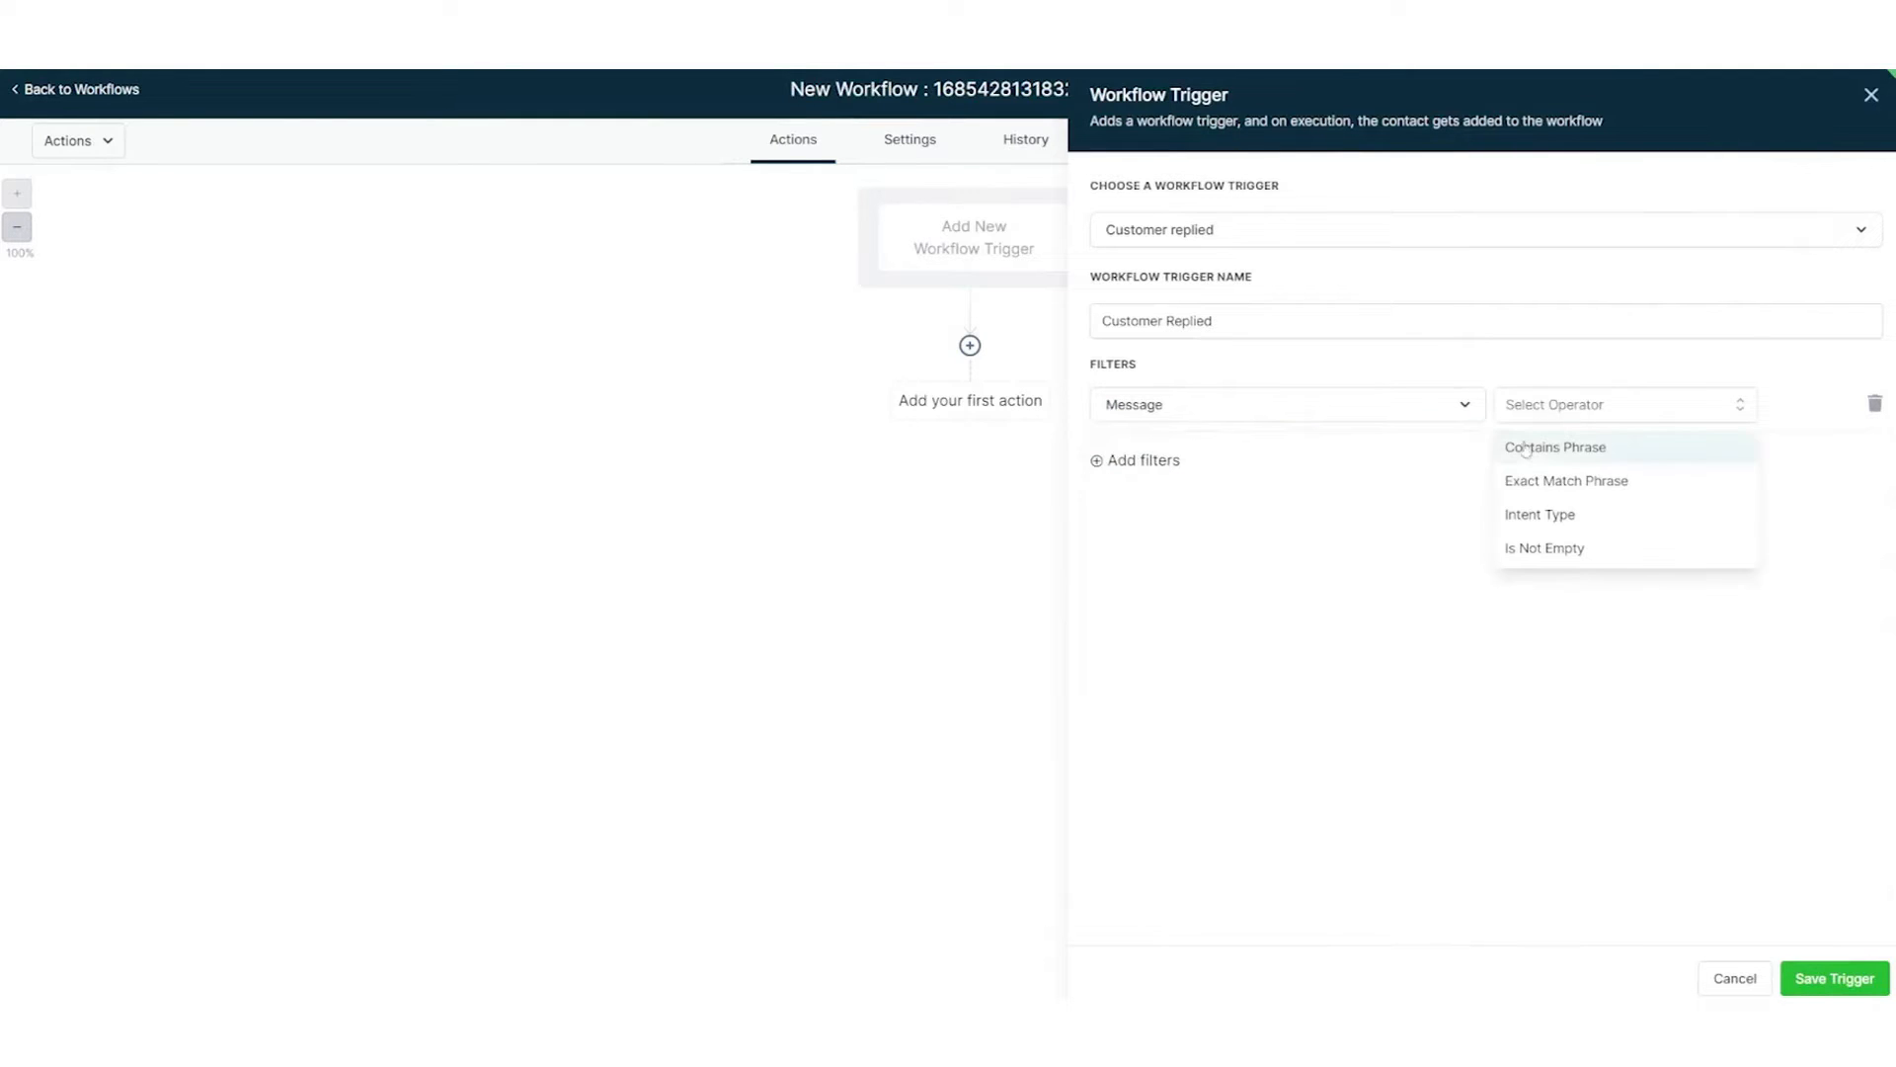
left_click(1549, 447)
left_click(1667, 404)
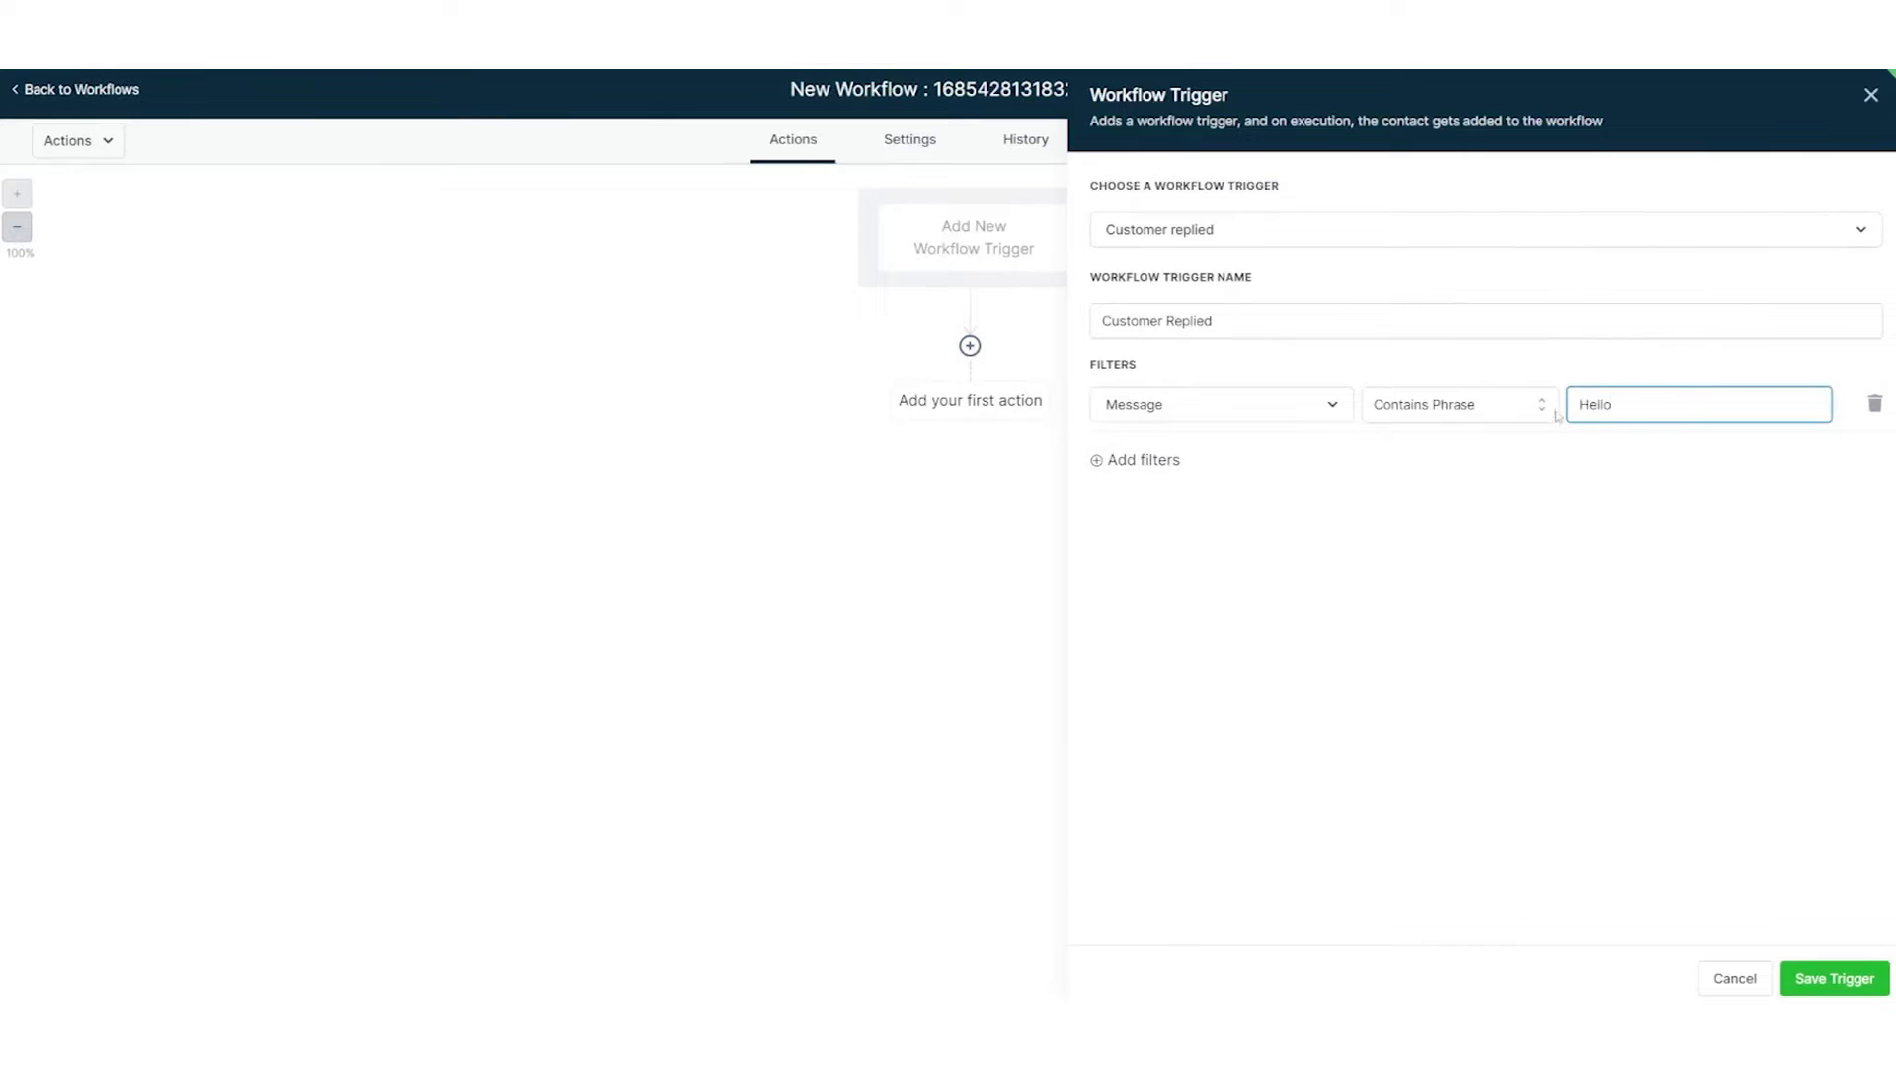
left_click(1832, 977)
Add a ChatGPT action with a prompt drafting a reply that pitches the customer onto a call, and save it
left_click(969, 376)
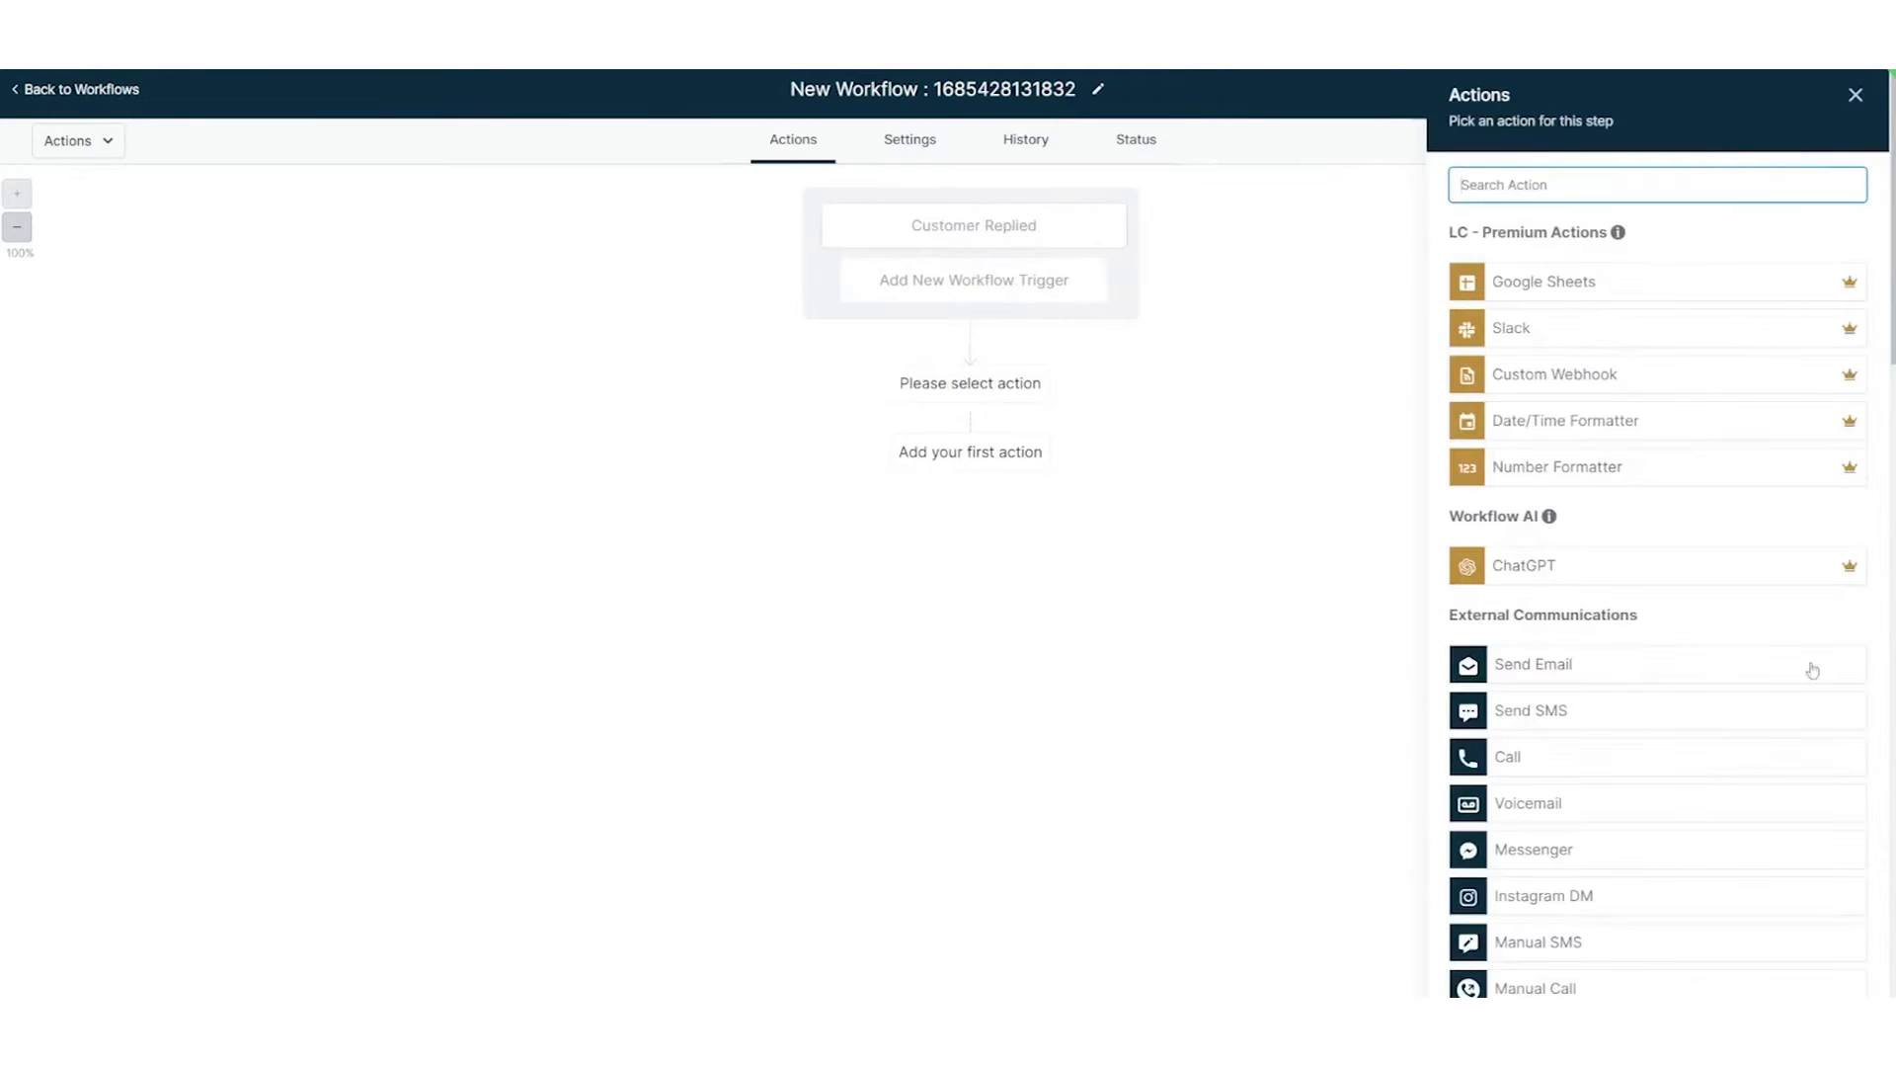
left_click(1567, 567)
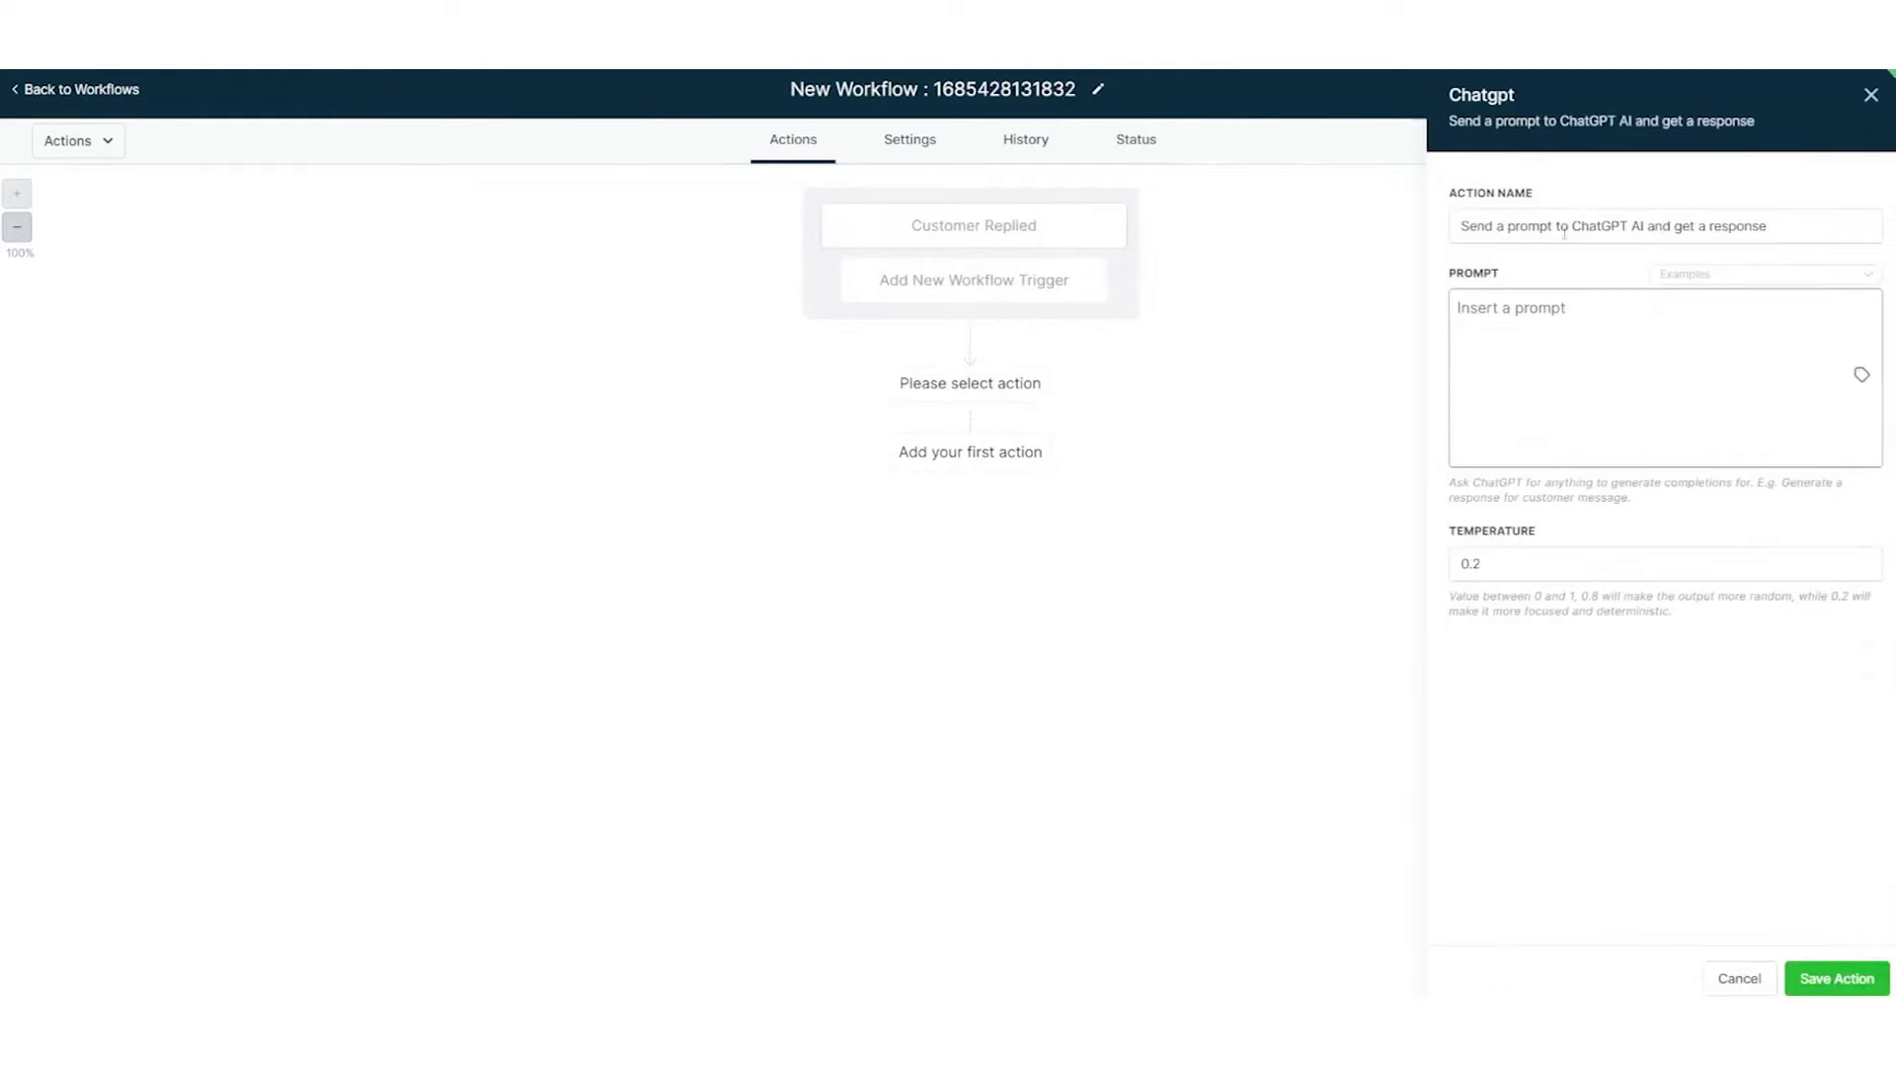
left_click(1512, 332)
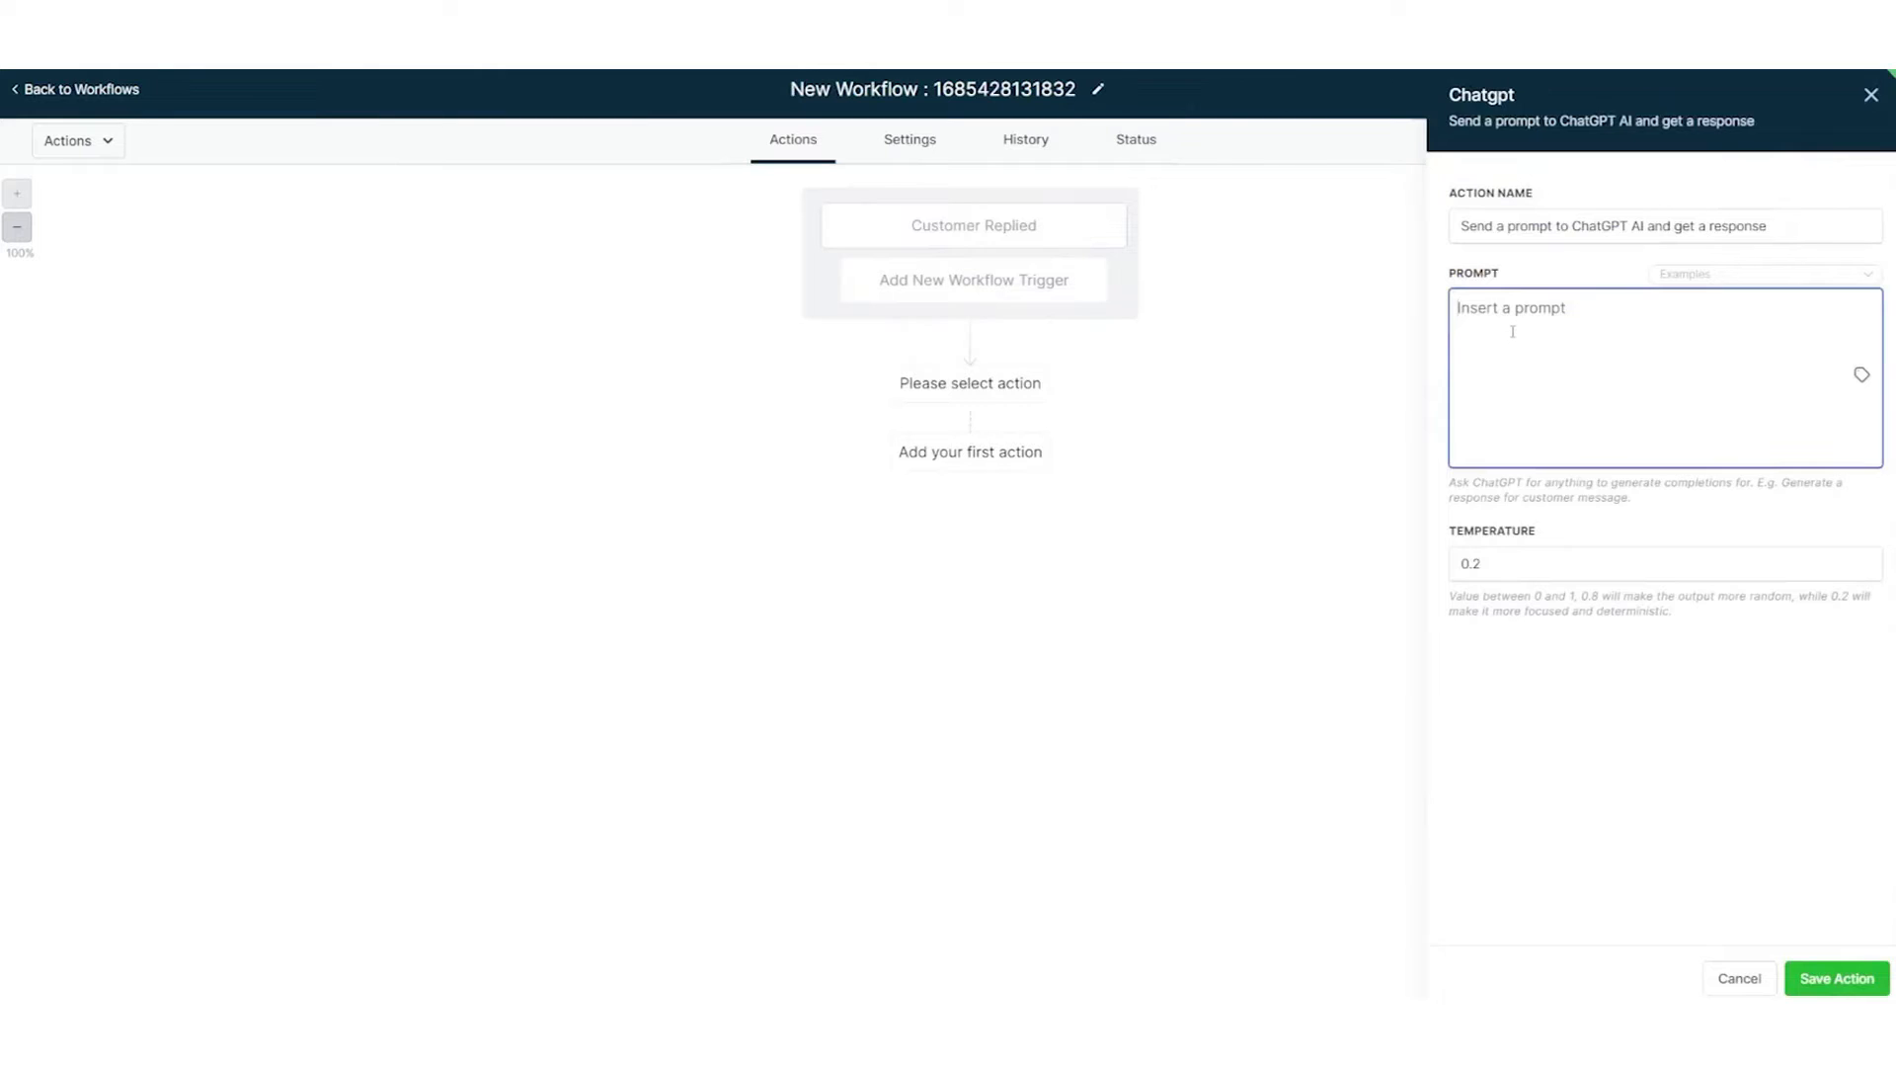
type("Cr")
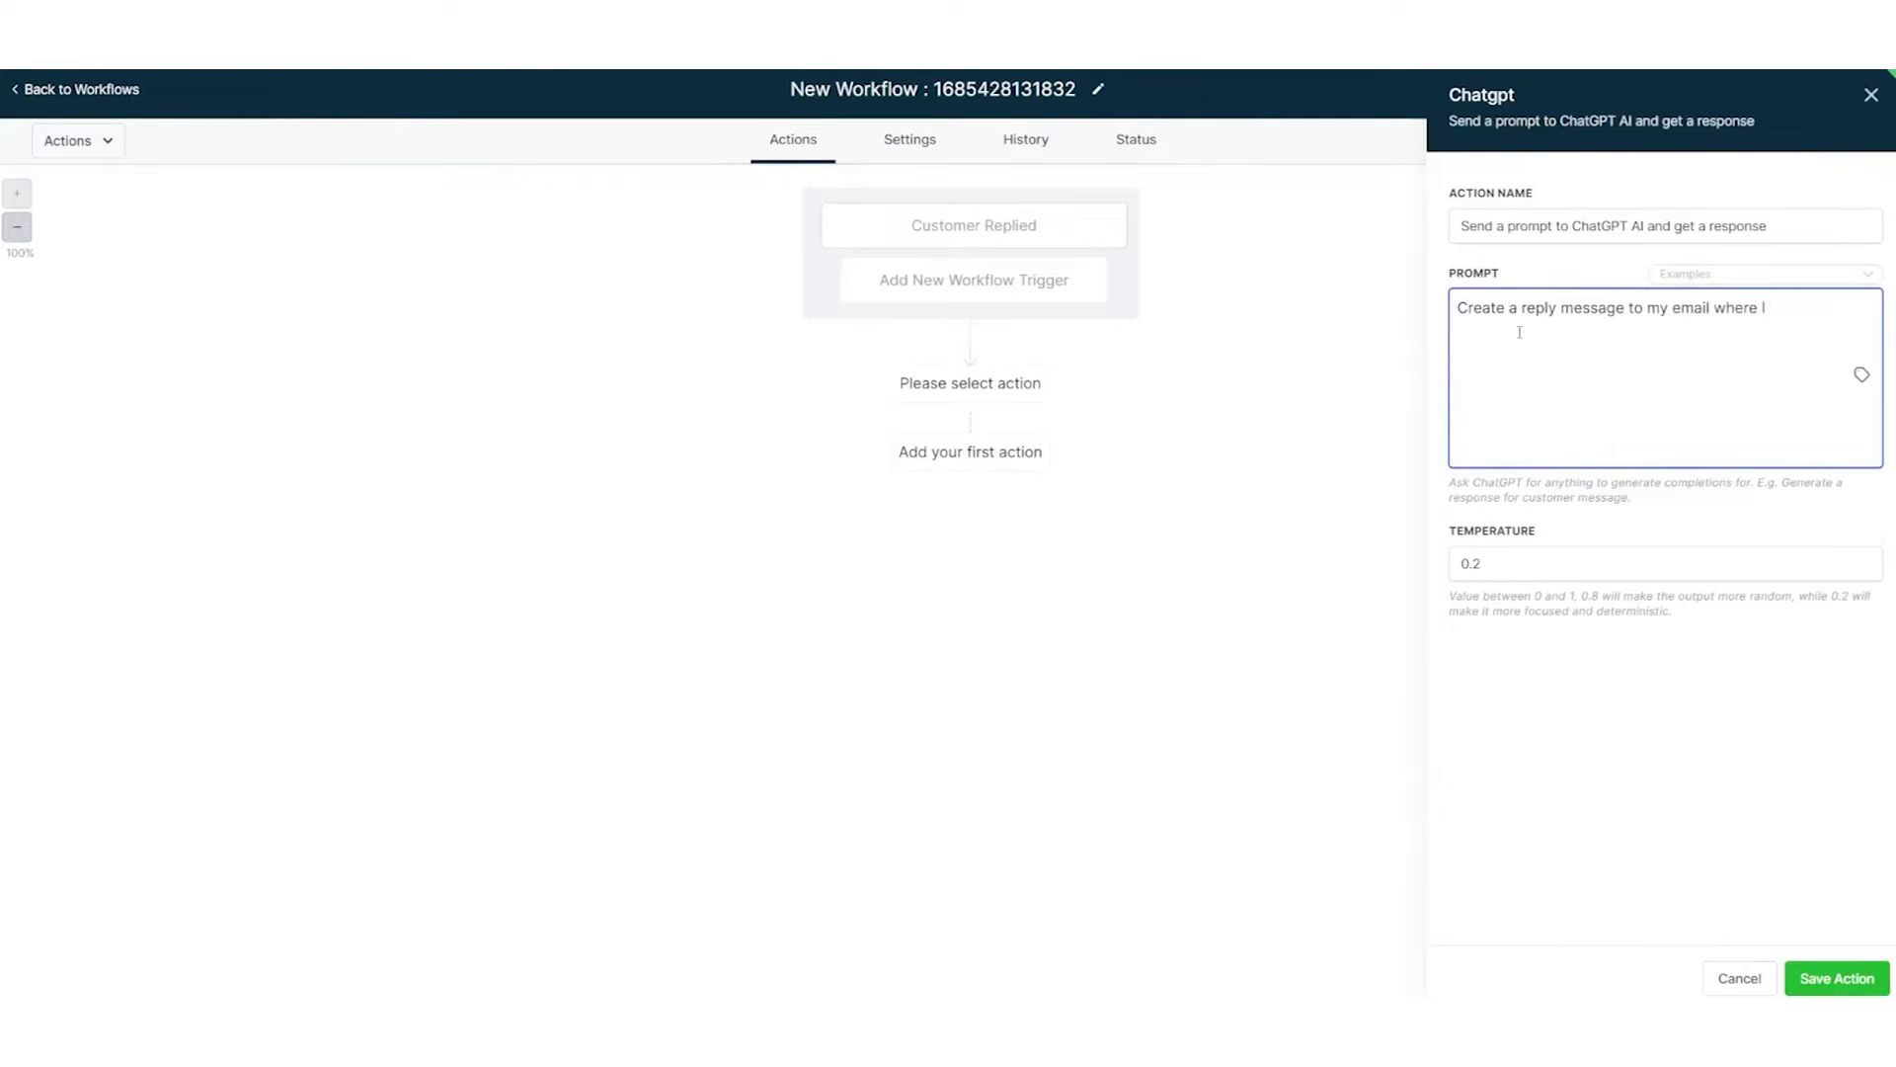
type("promoted one of my services, my c")
type("ustome")
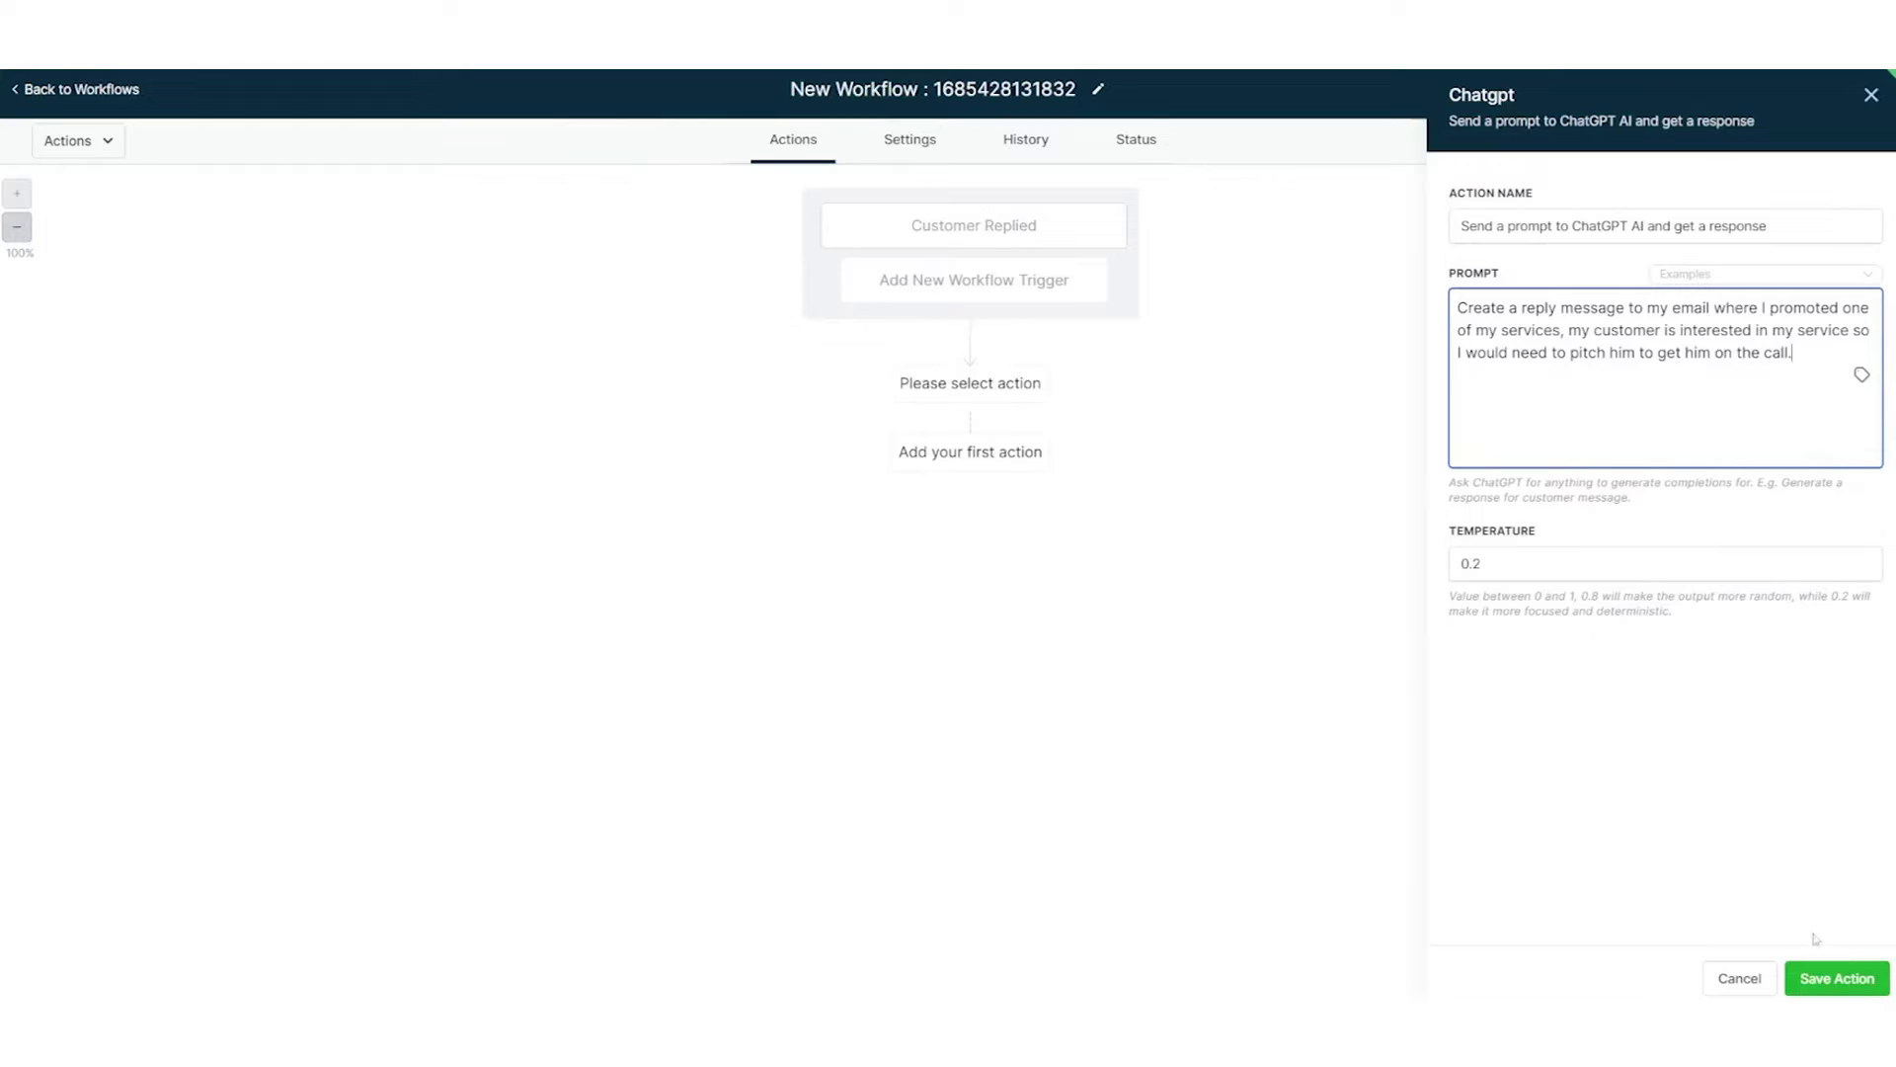
left_click(1837, 979)
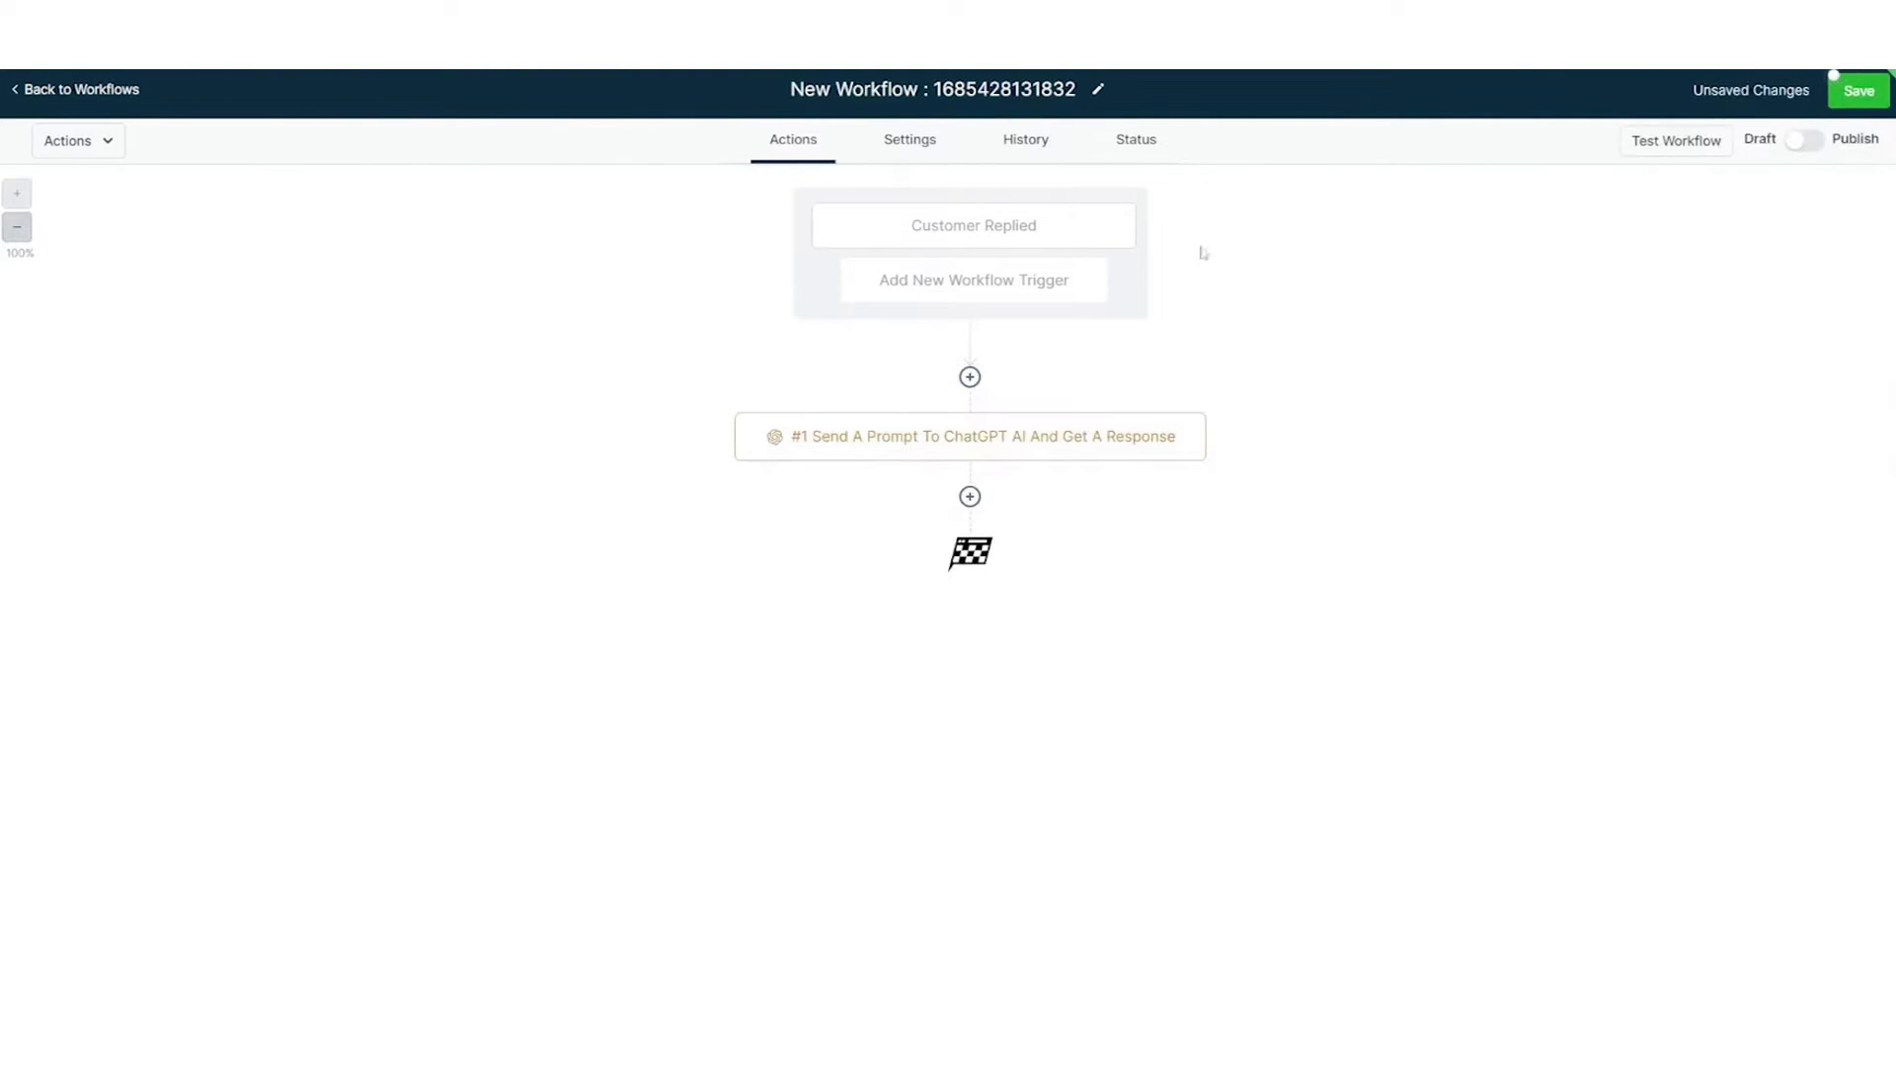
mouse_move(970, 437)
left_click(969, 496)
scroll(1656, 371, "down", 2)
scroll(1546, 491, "down", 1)
Start a Send Email action, fill the sender name, browse sender email custom values, then discard it
left_click(1542, 482)
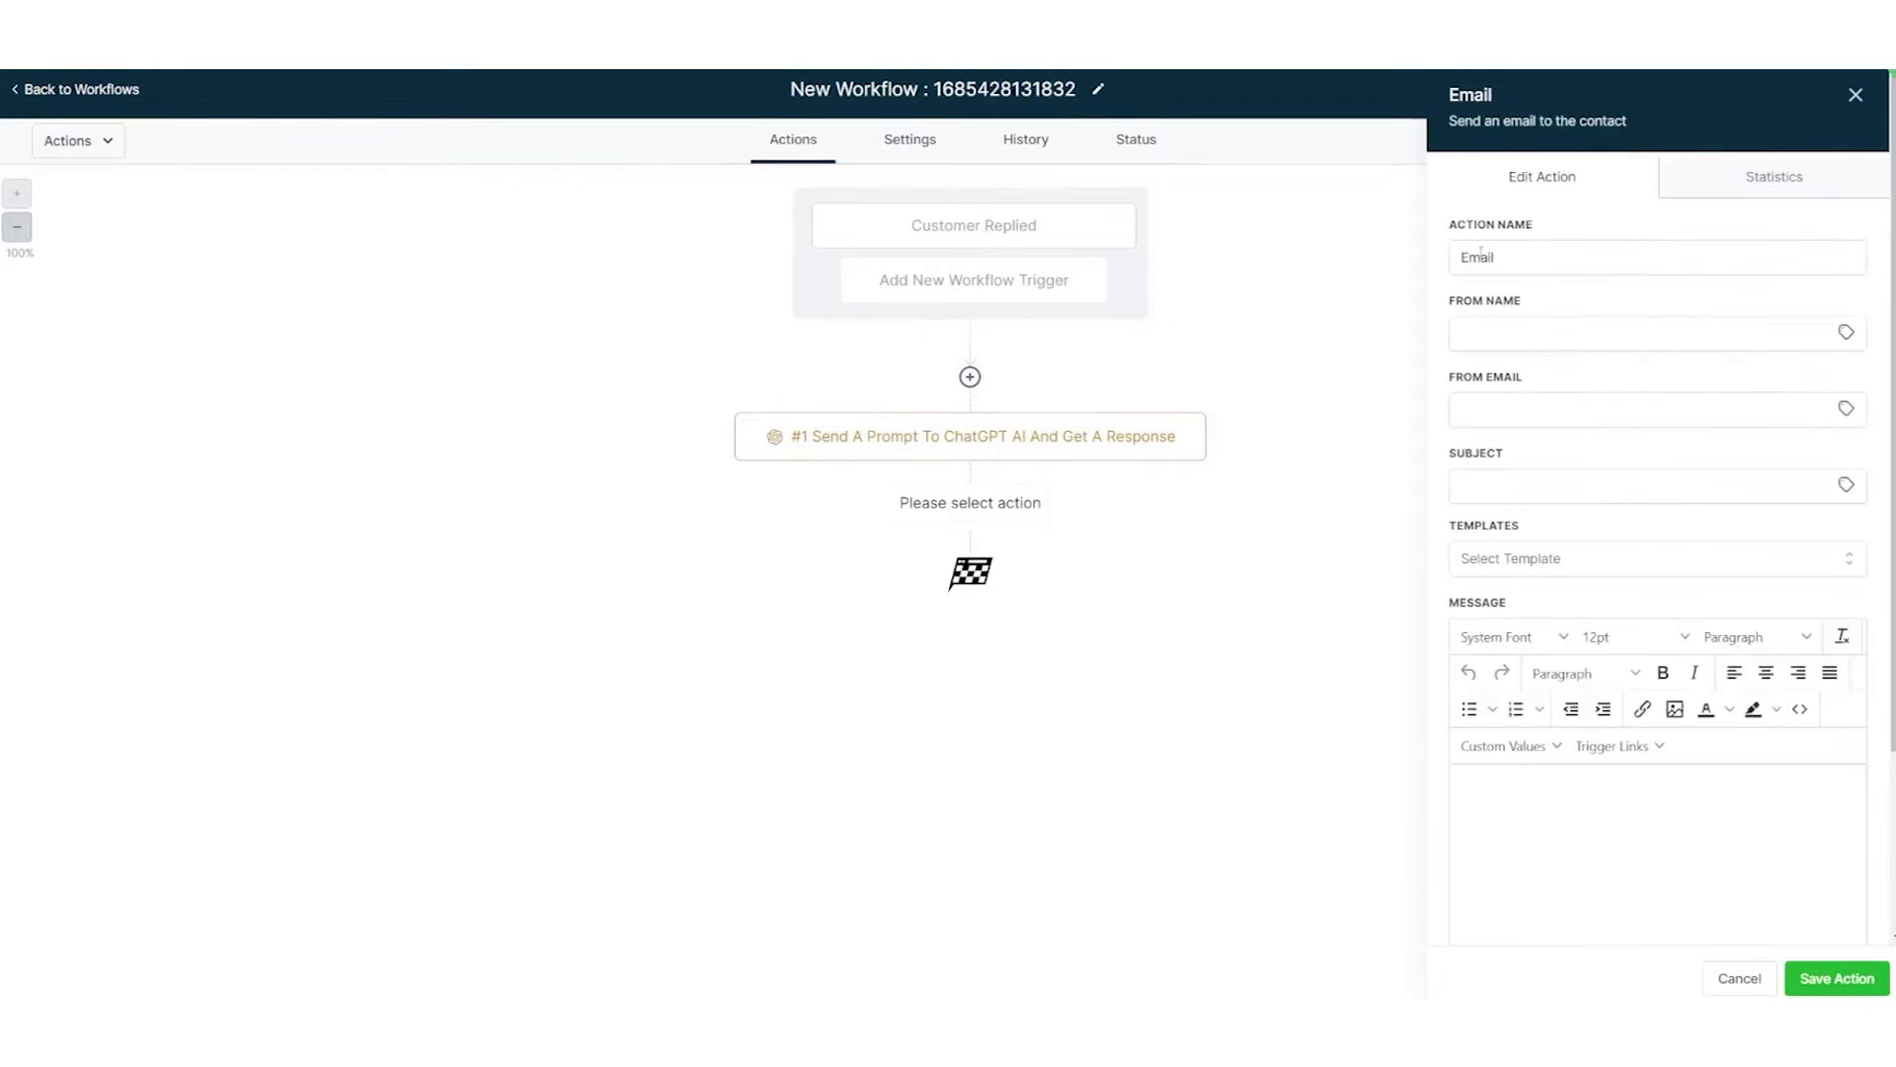
left_click(1496, 333)
left_click(1577, 411)
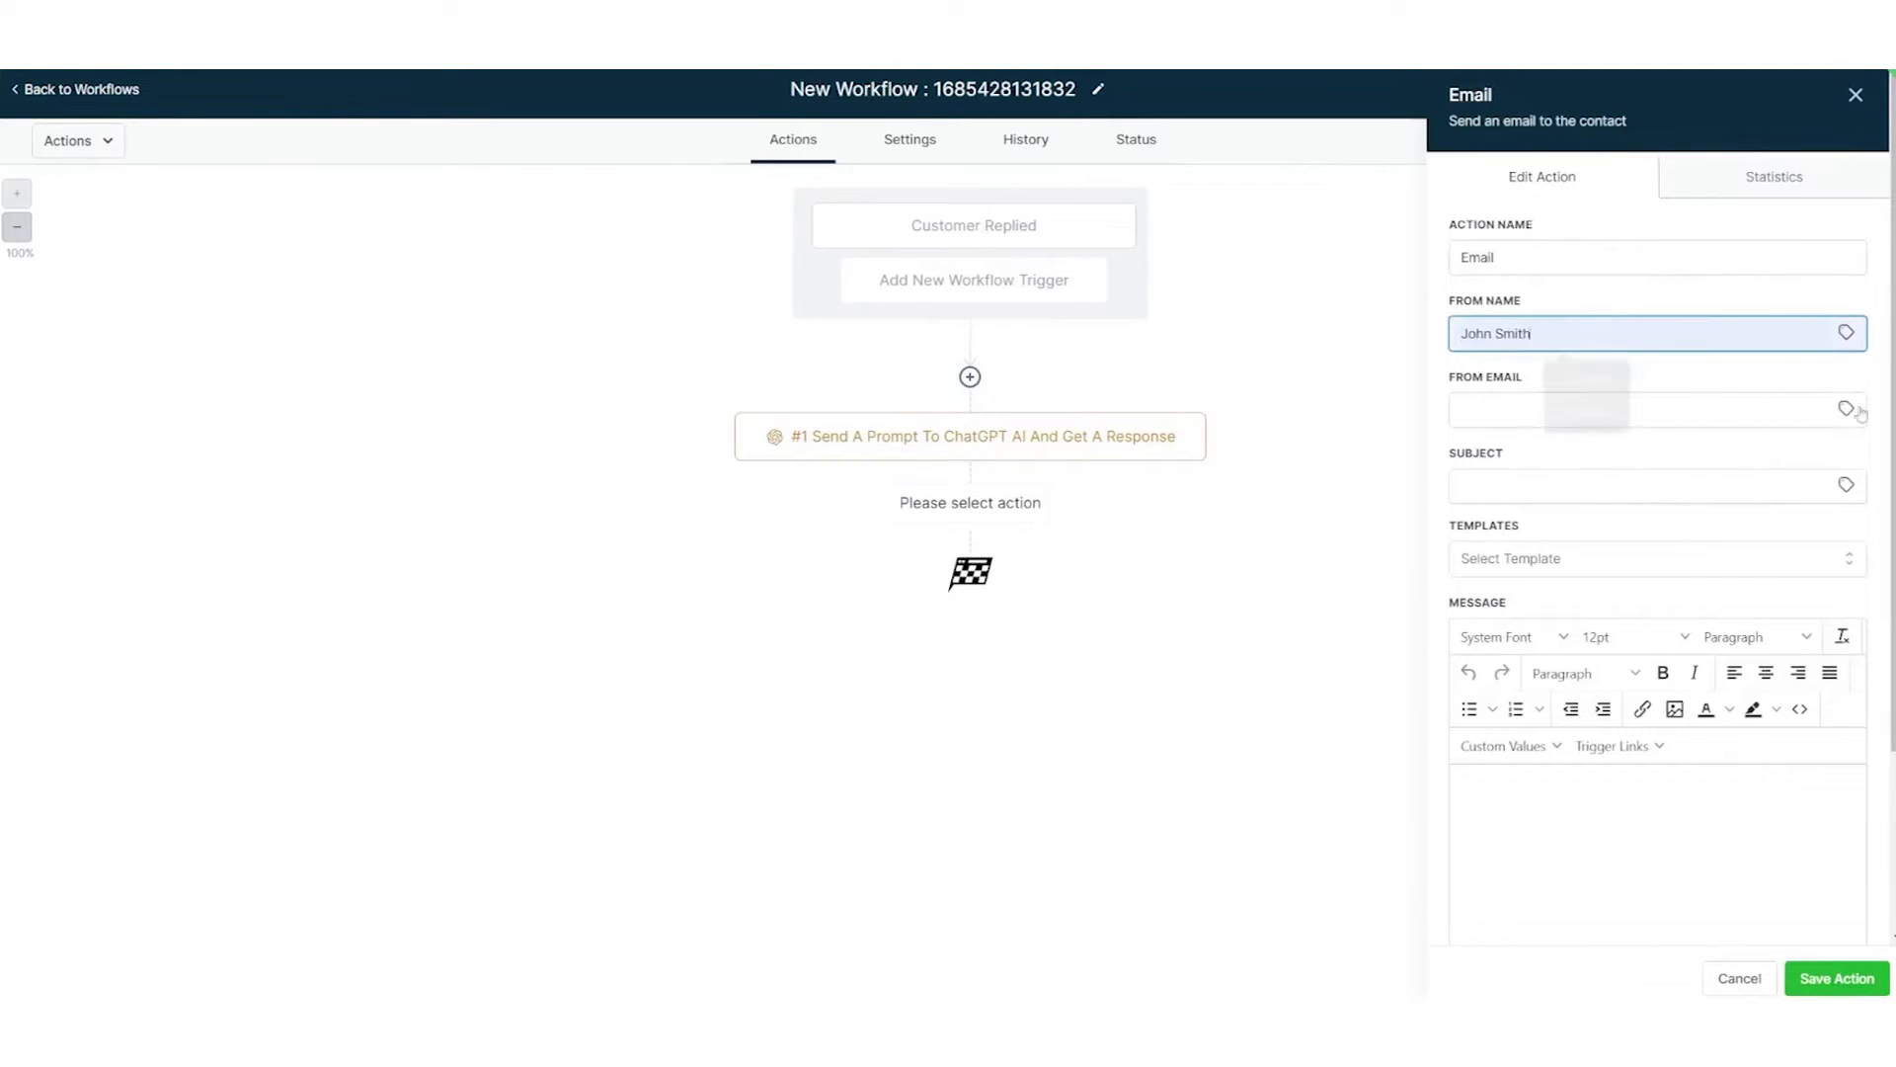
left_click(1521, 406)
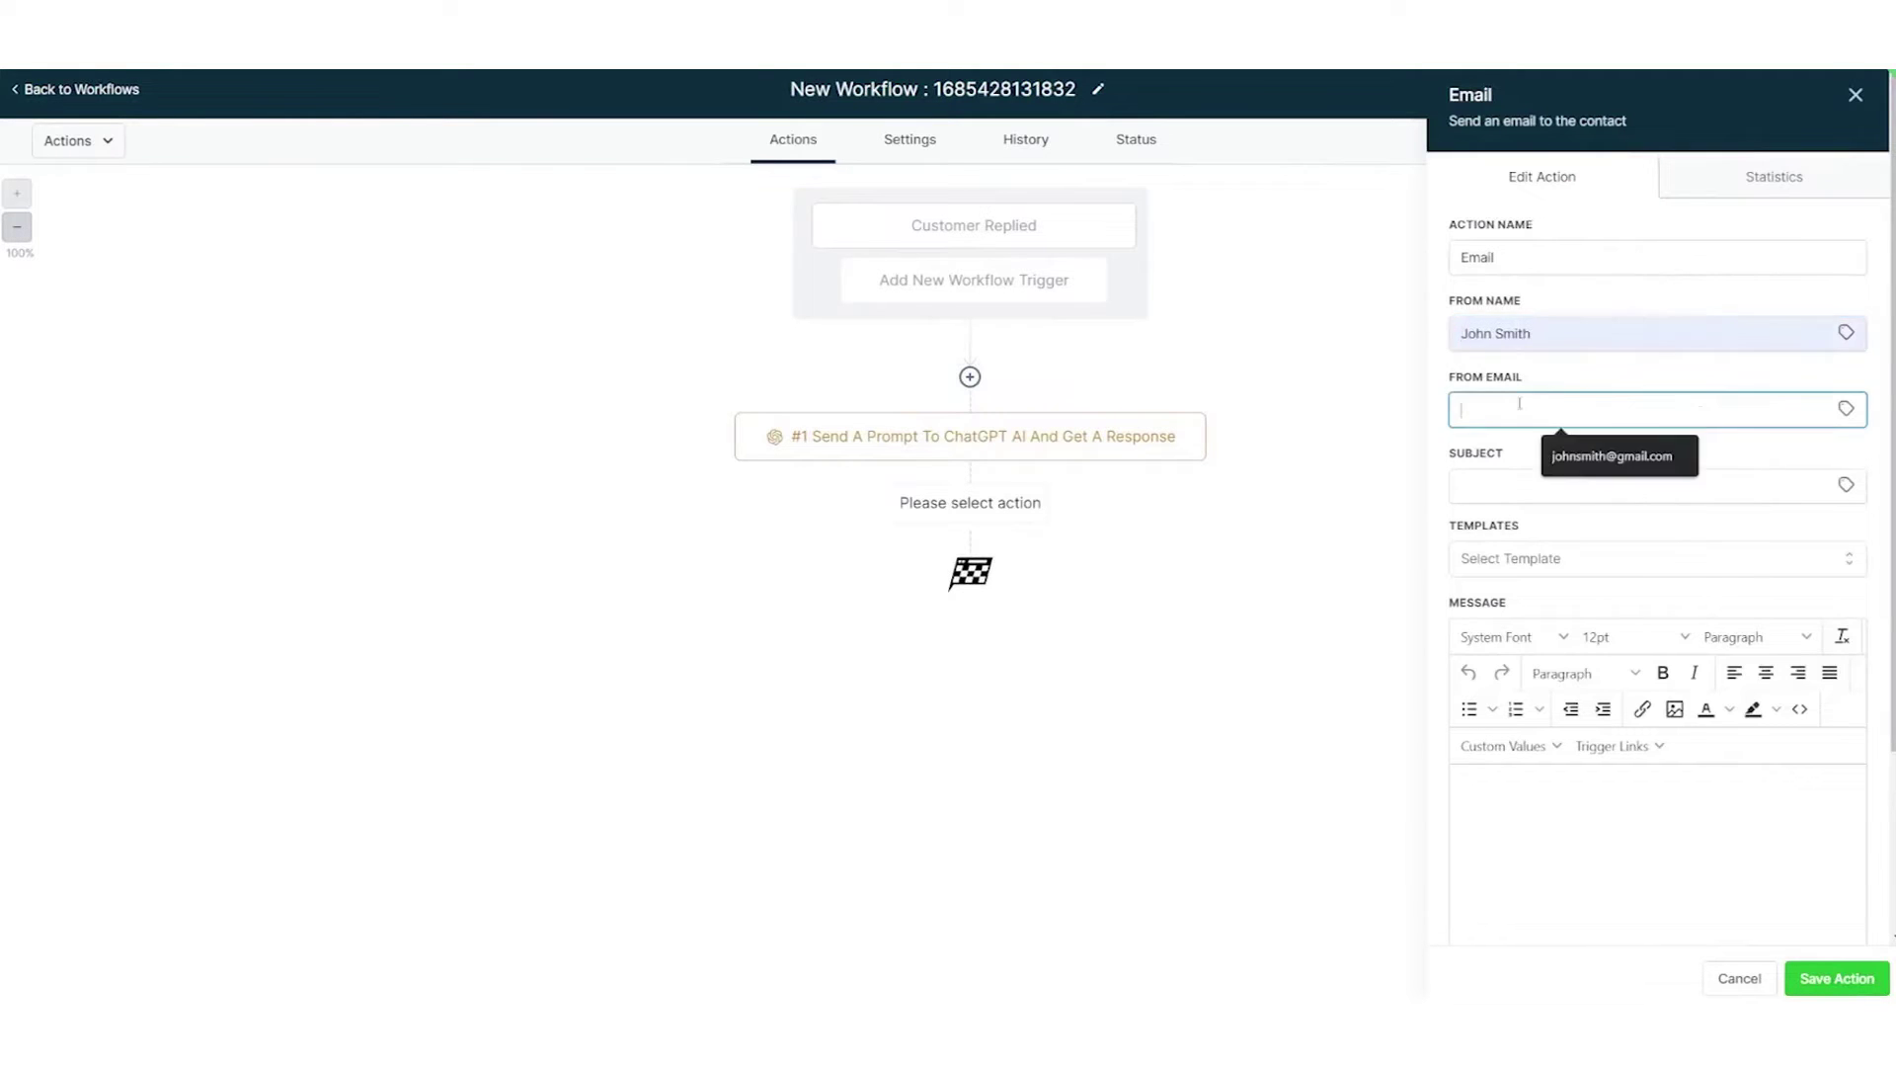
left_click(1846, 410)
left_click(1779, 467)
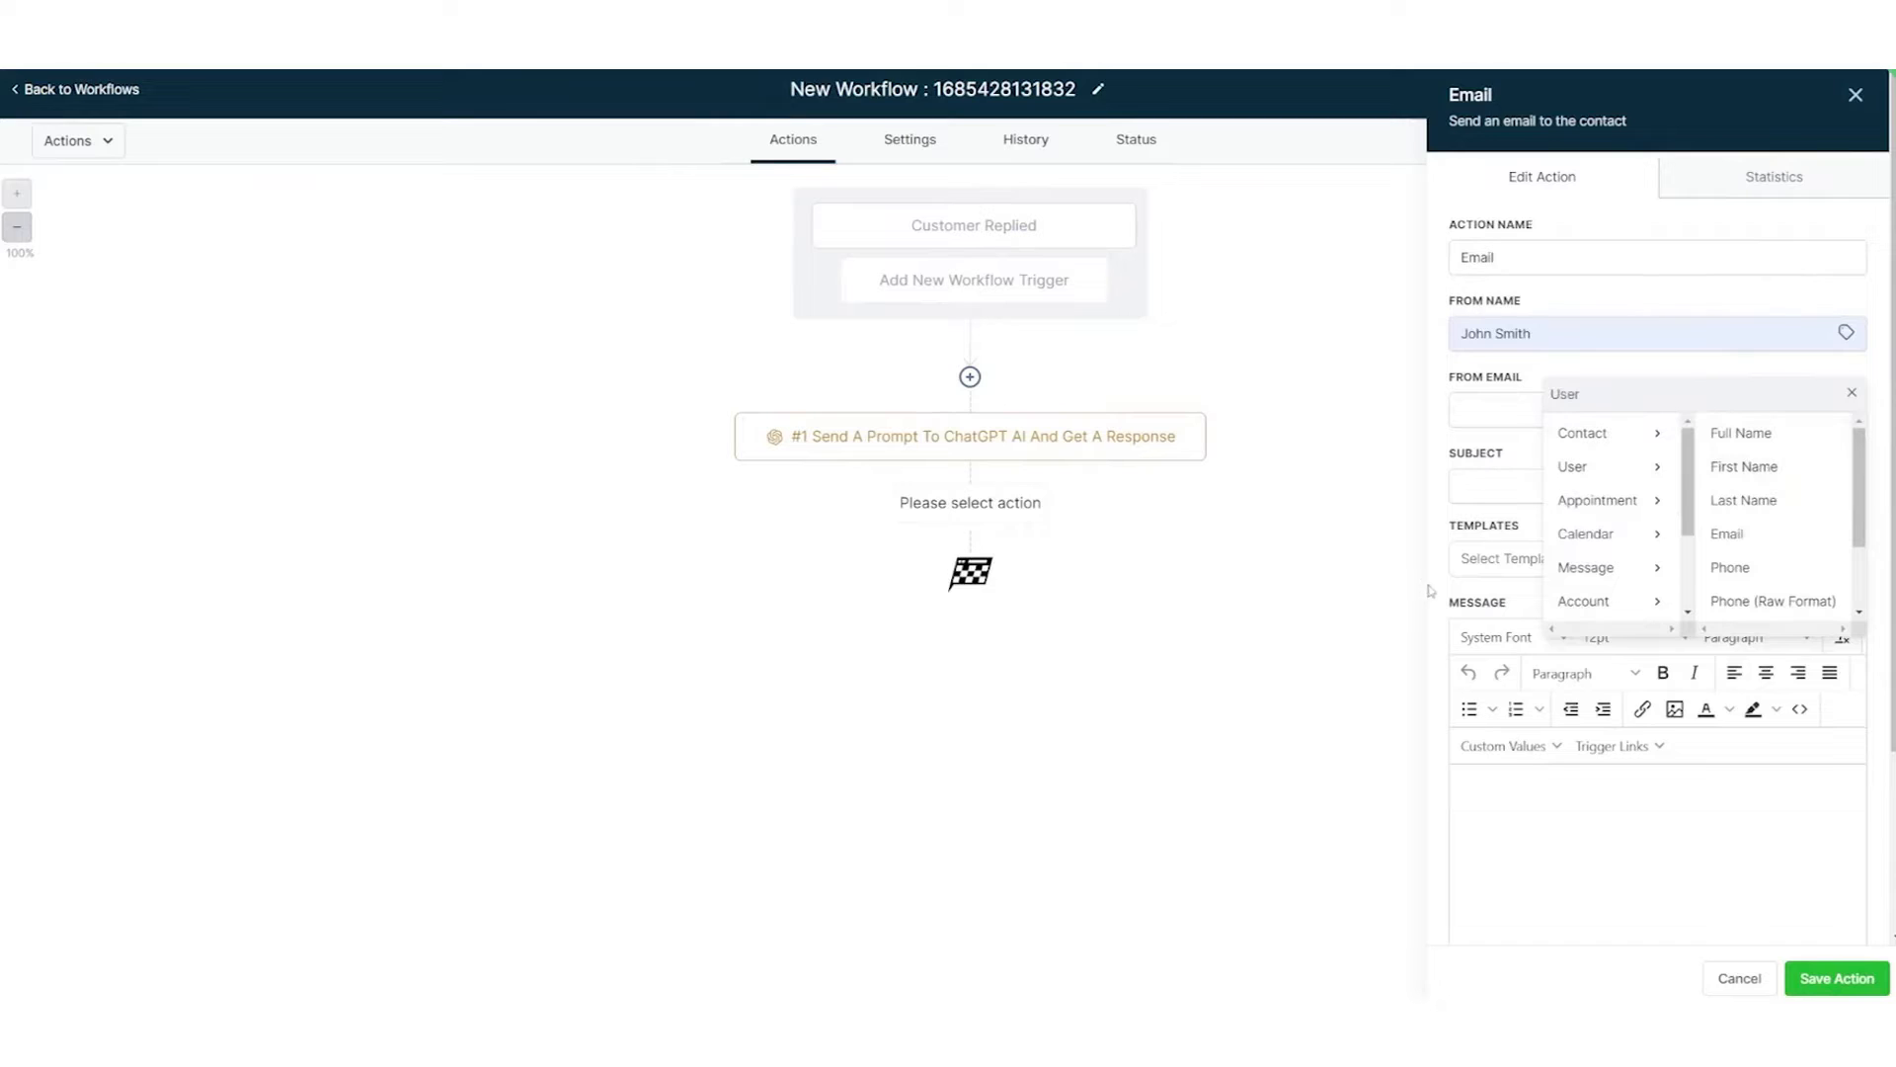
scroll(1545, 665, "down", 3)
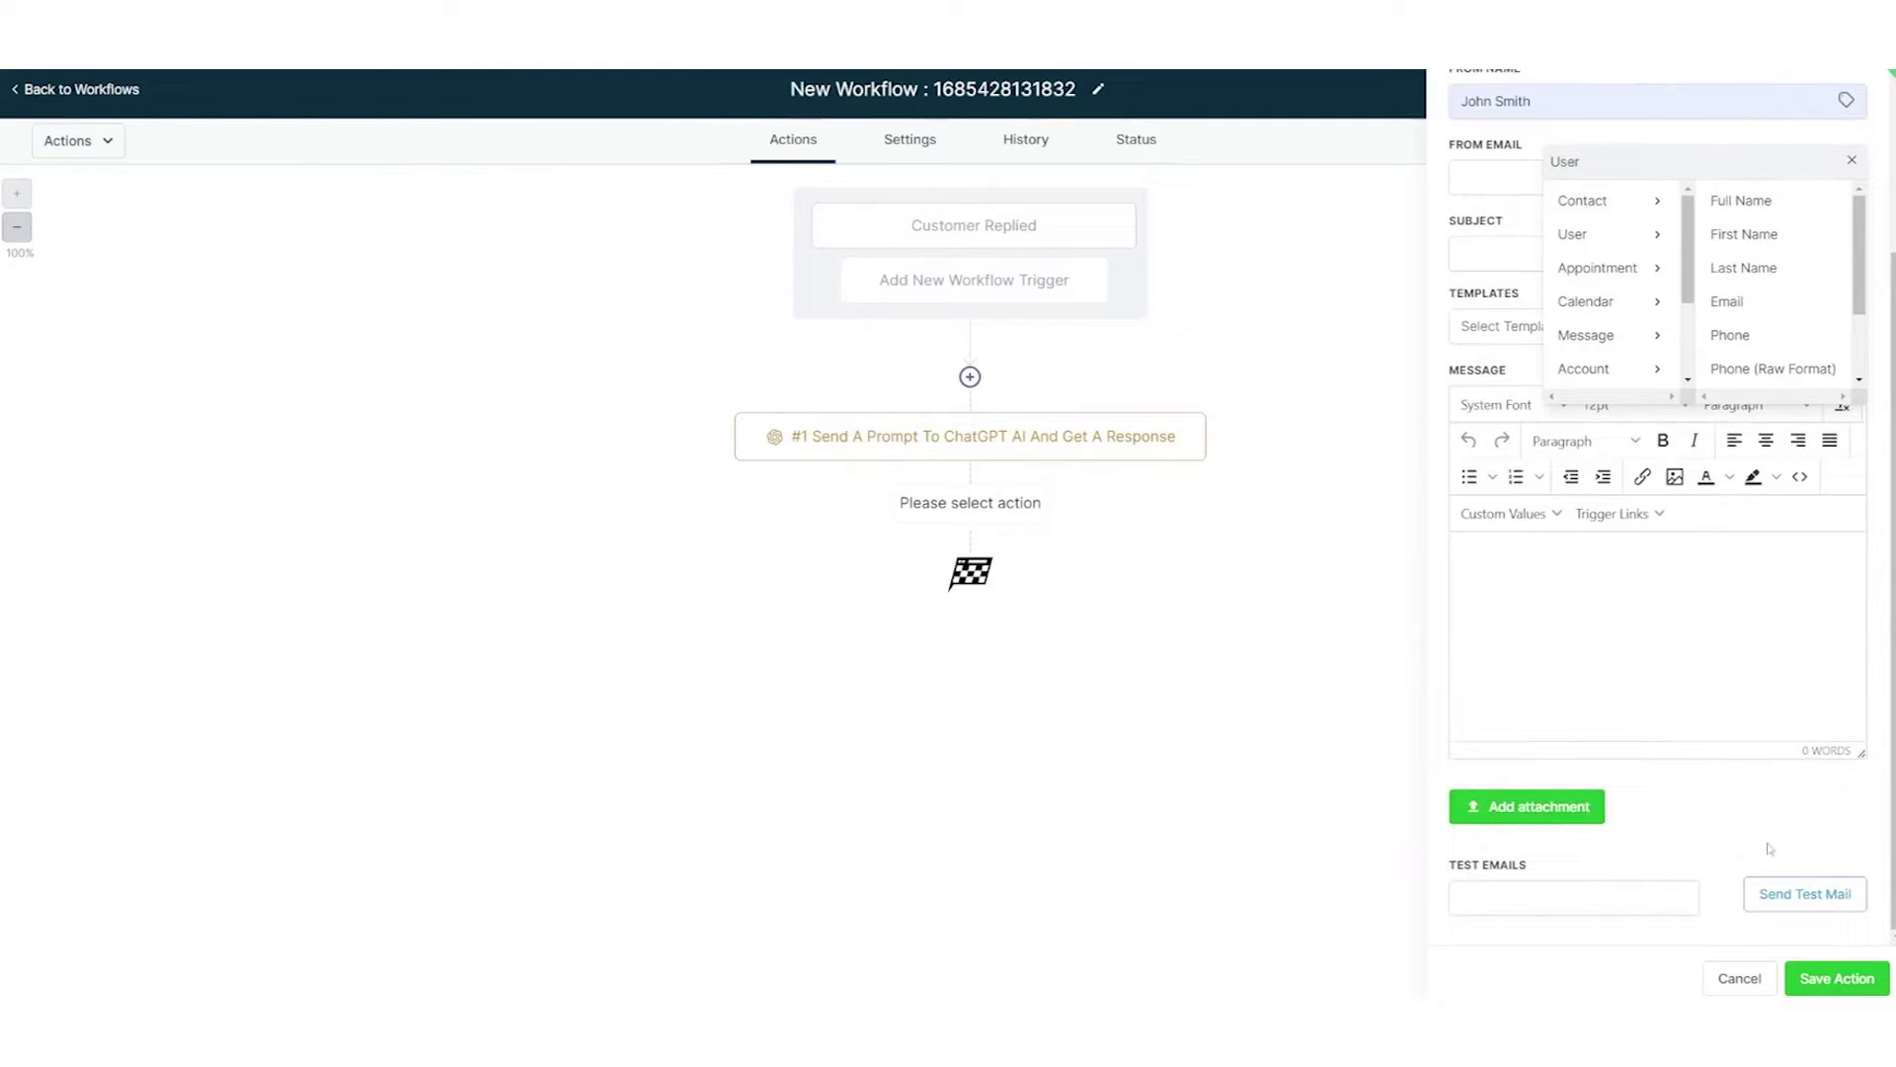
scroll(1856, 261, "up", 1)
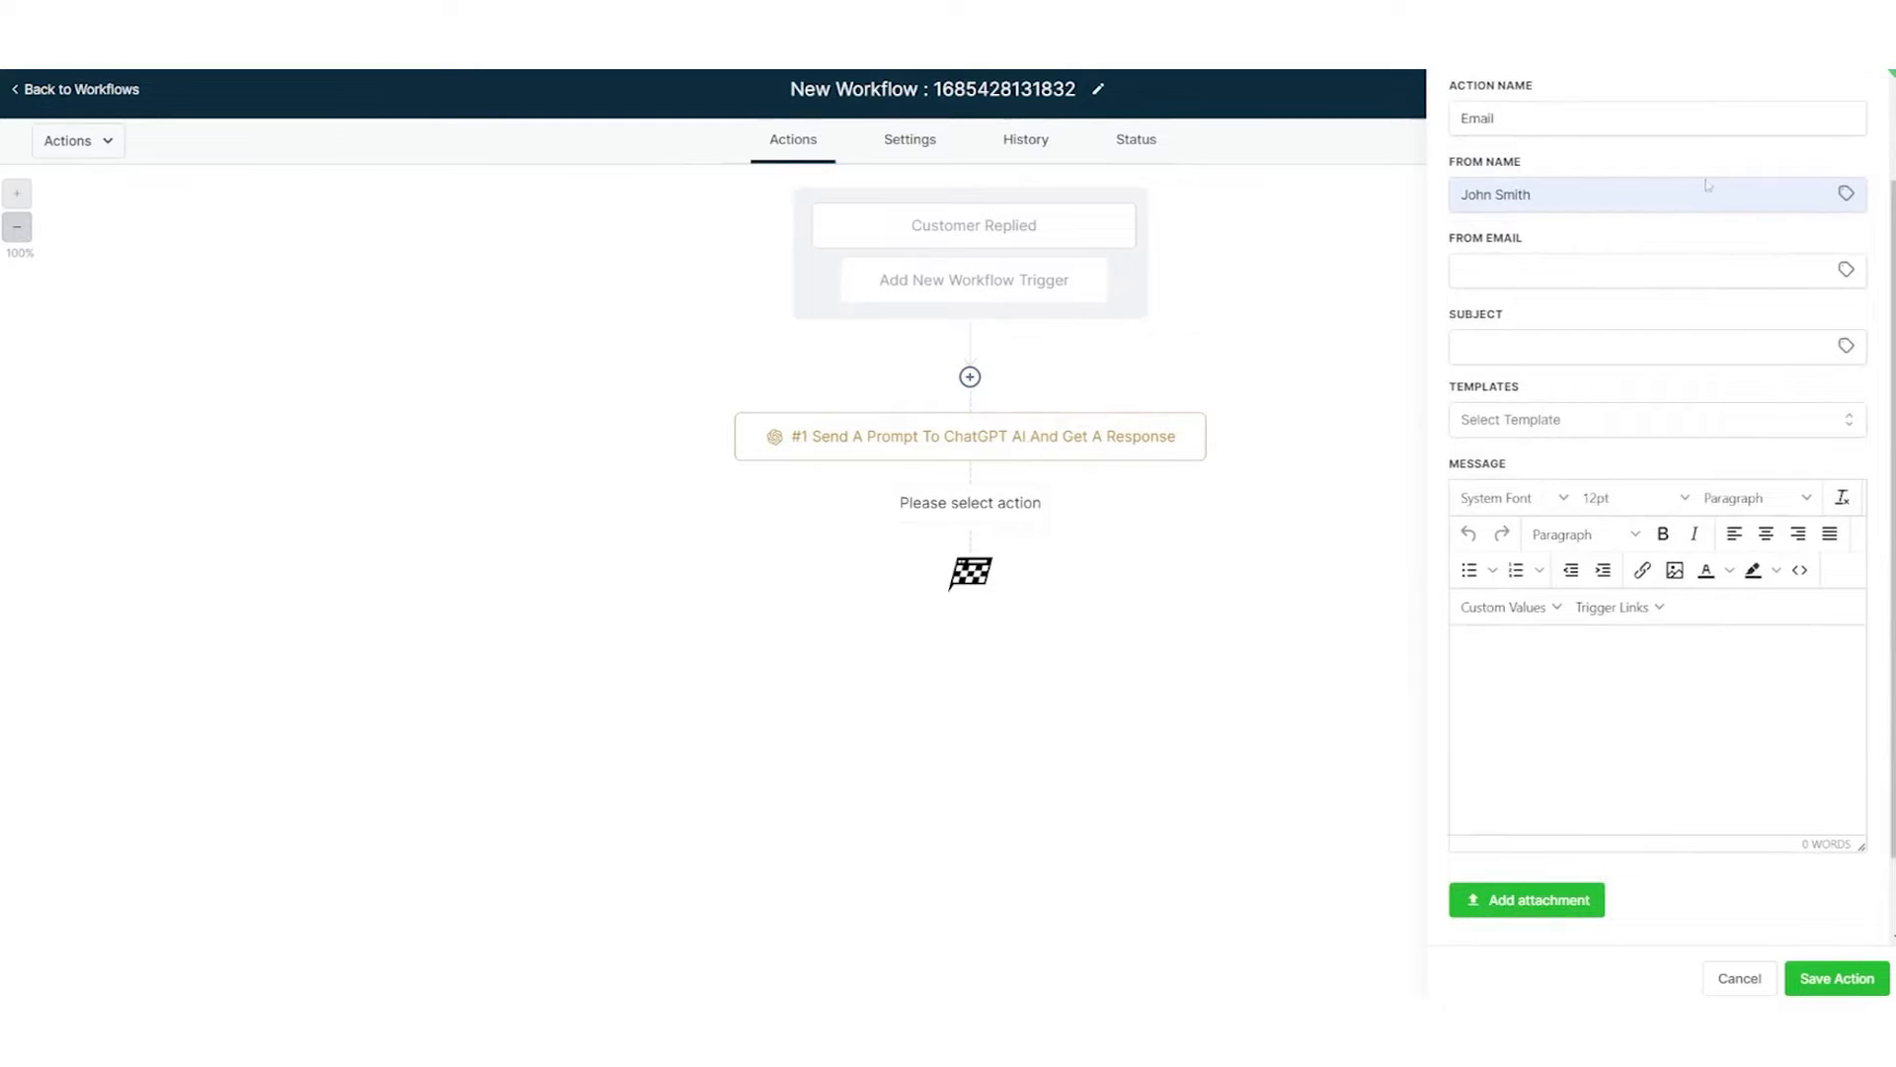
scroll(1707, 183, "up", 2)
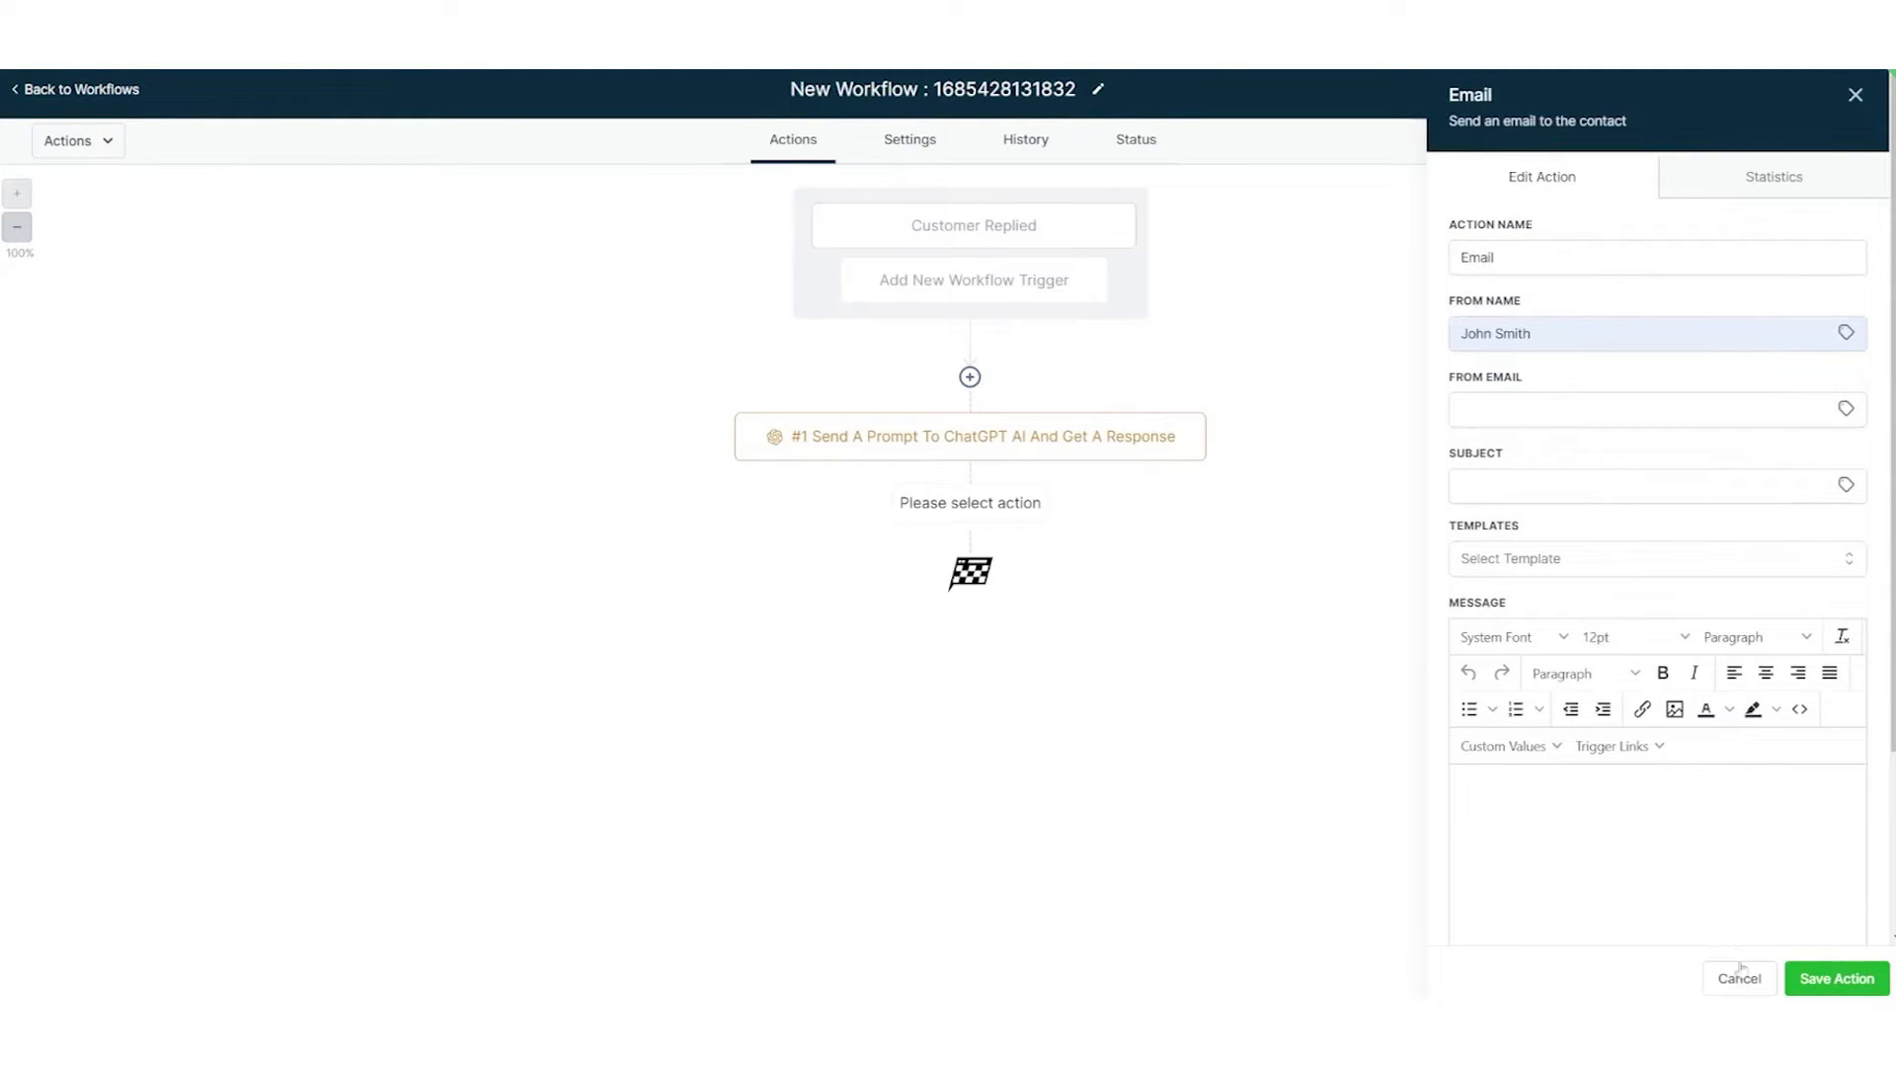
left_click(1740, 980)
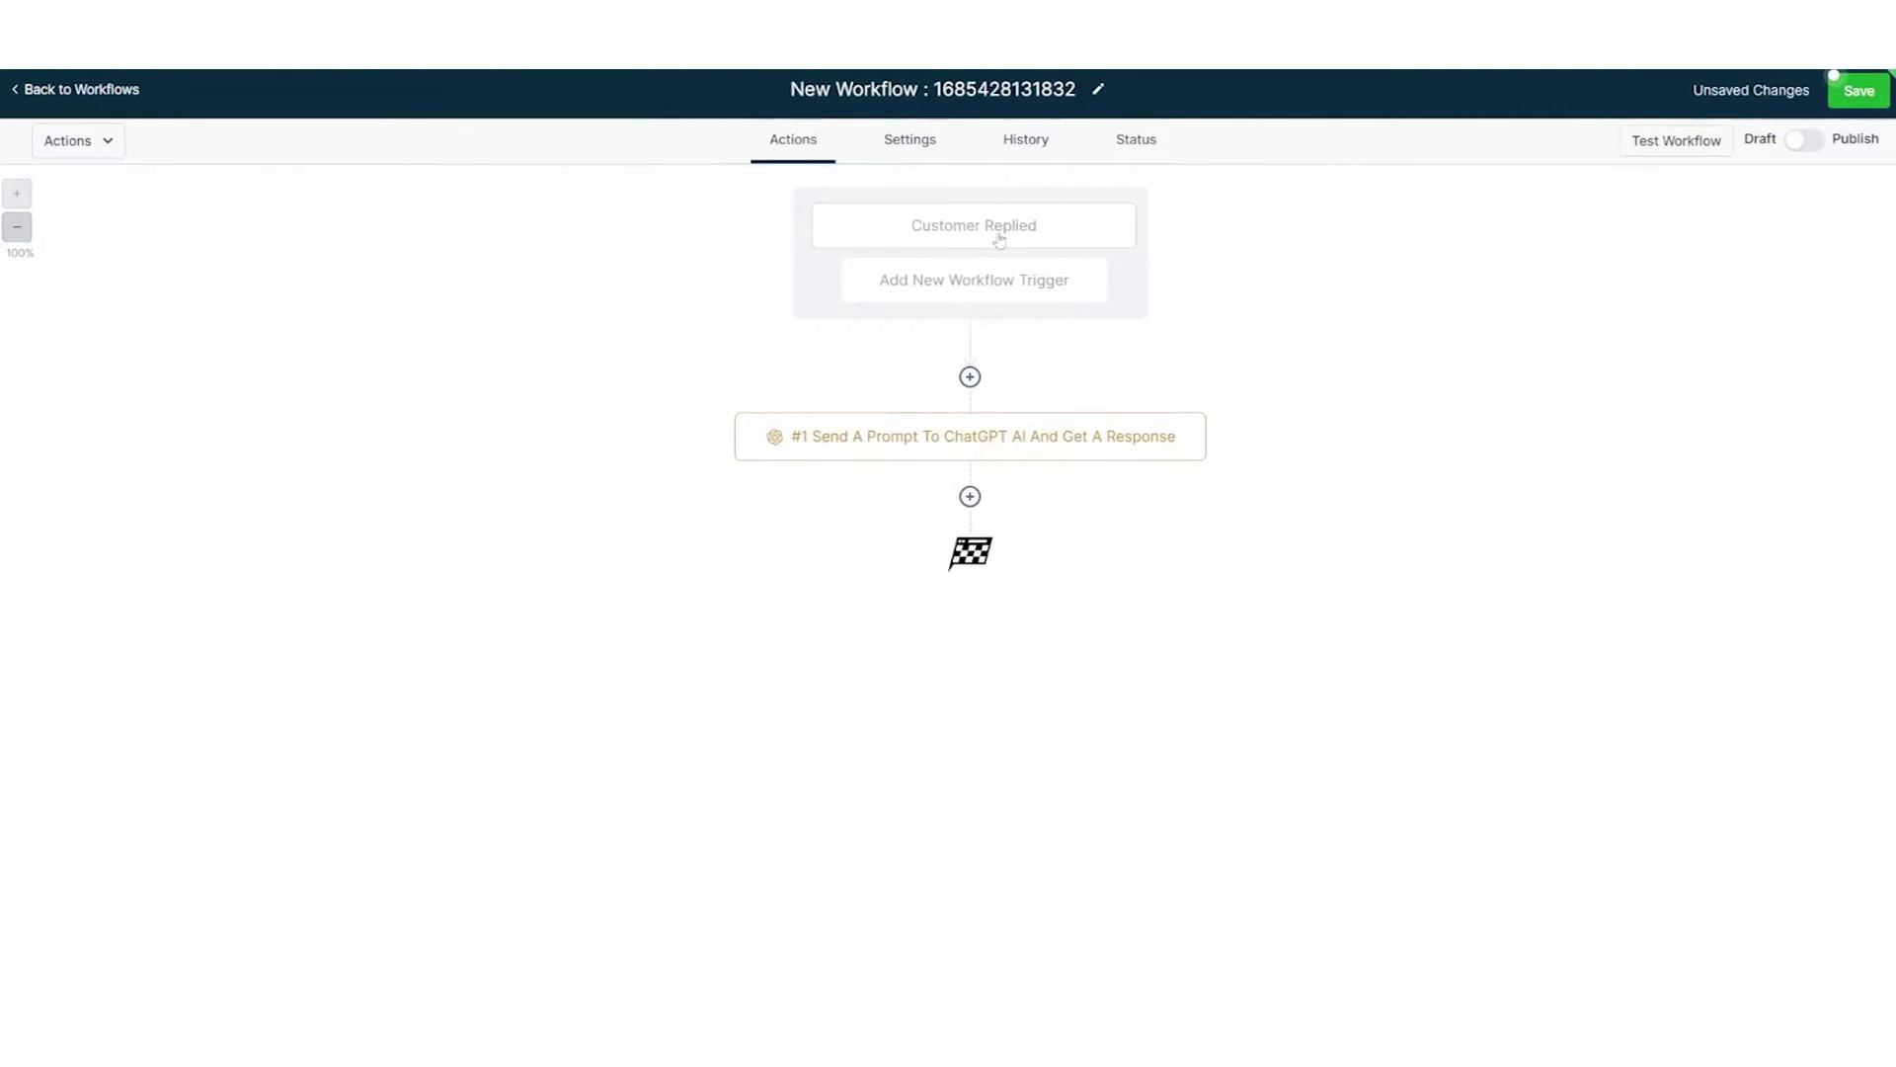
Remove the Hello filter from the Customer Replied trigger and begin a new Send Email action
left_click(1010, 237)
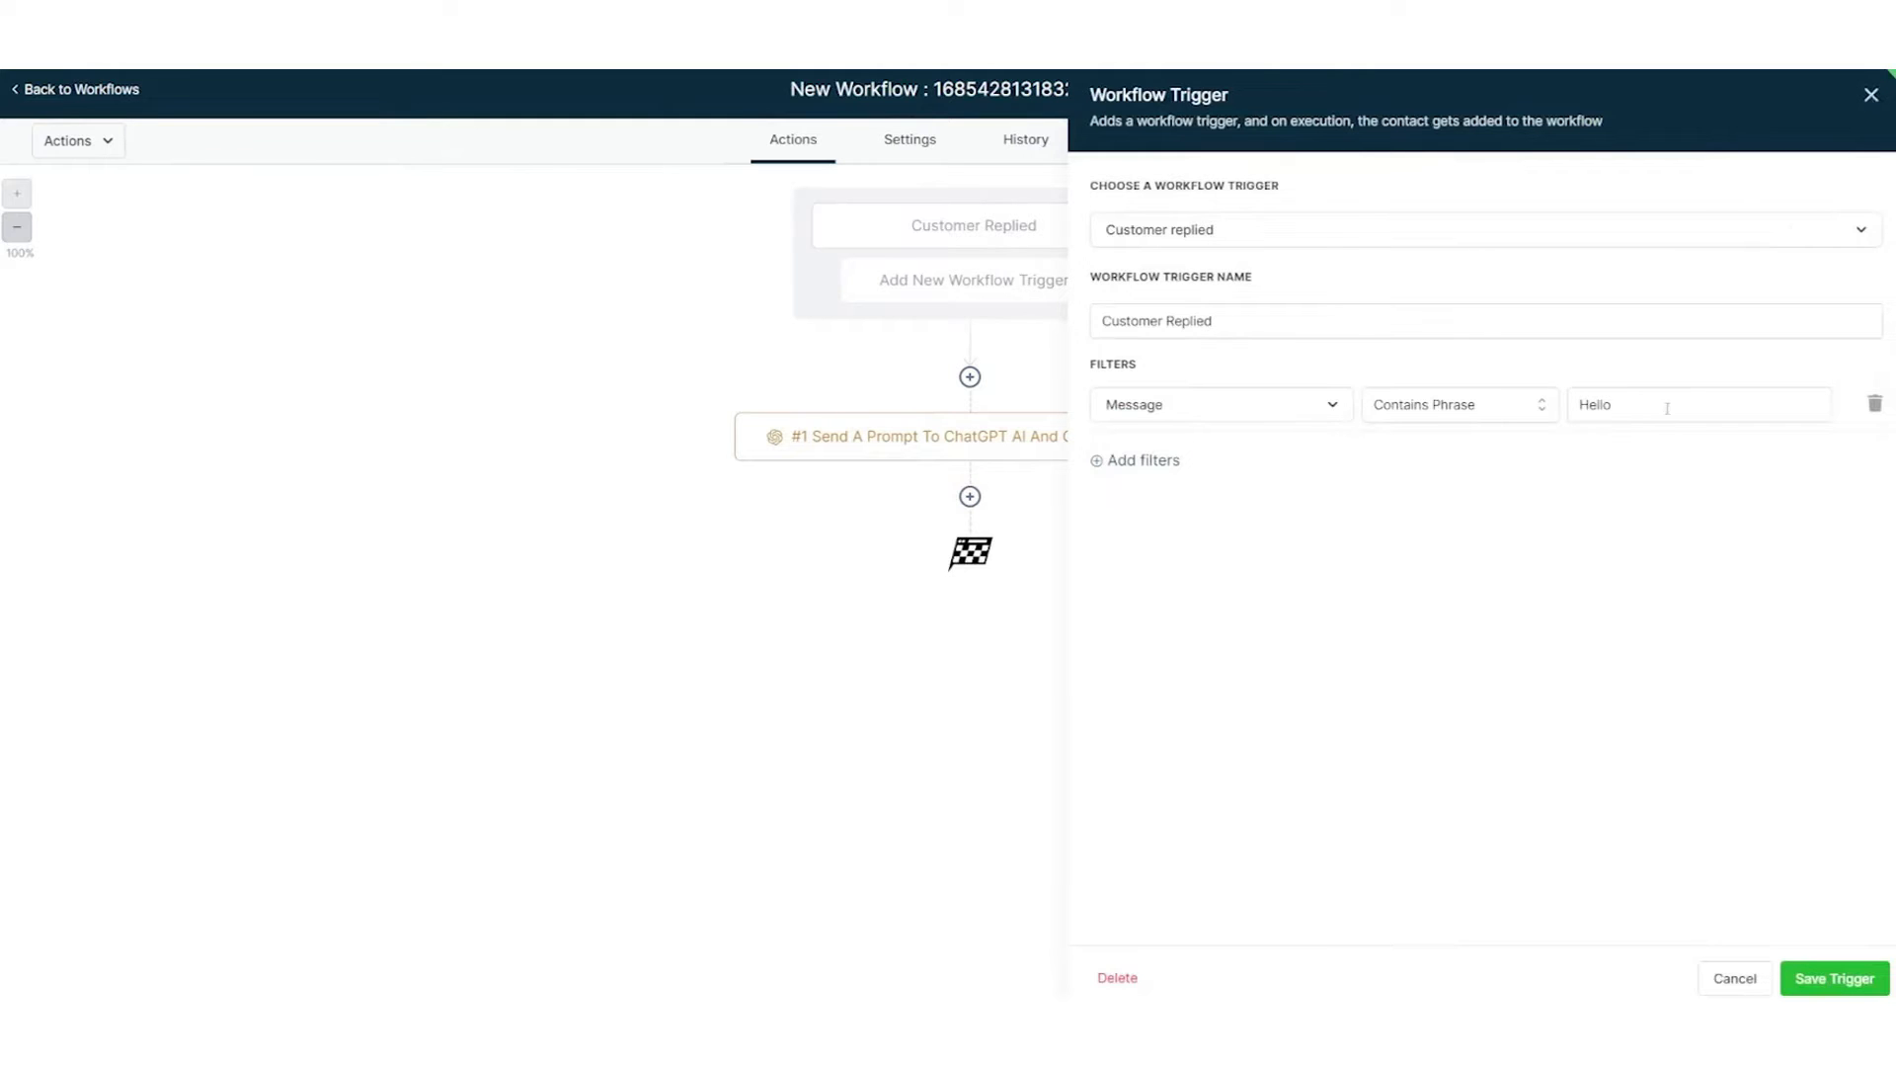
left_click(1875, 405)
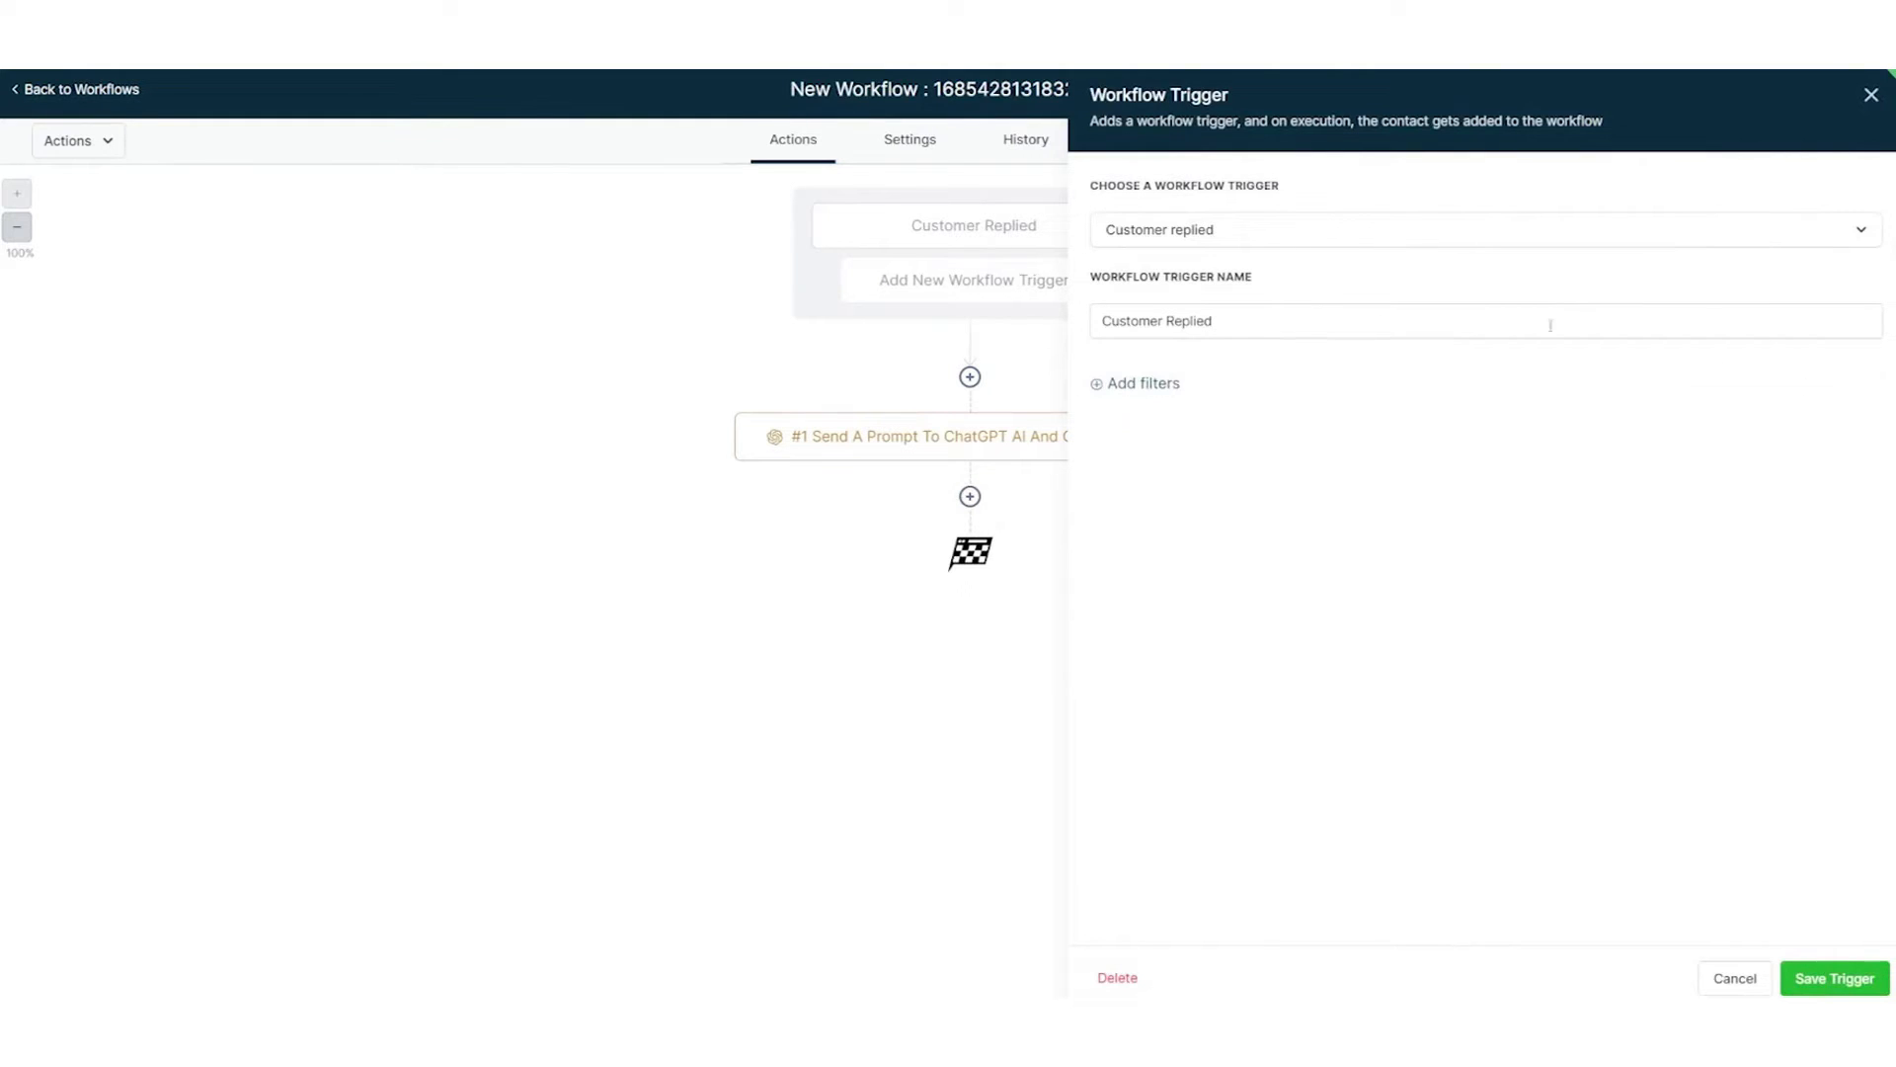
left_click(1837, 977)
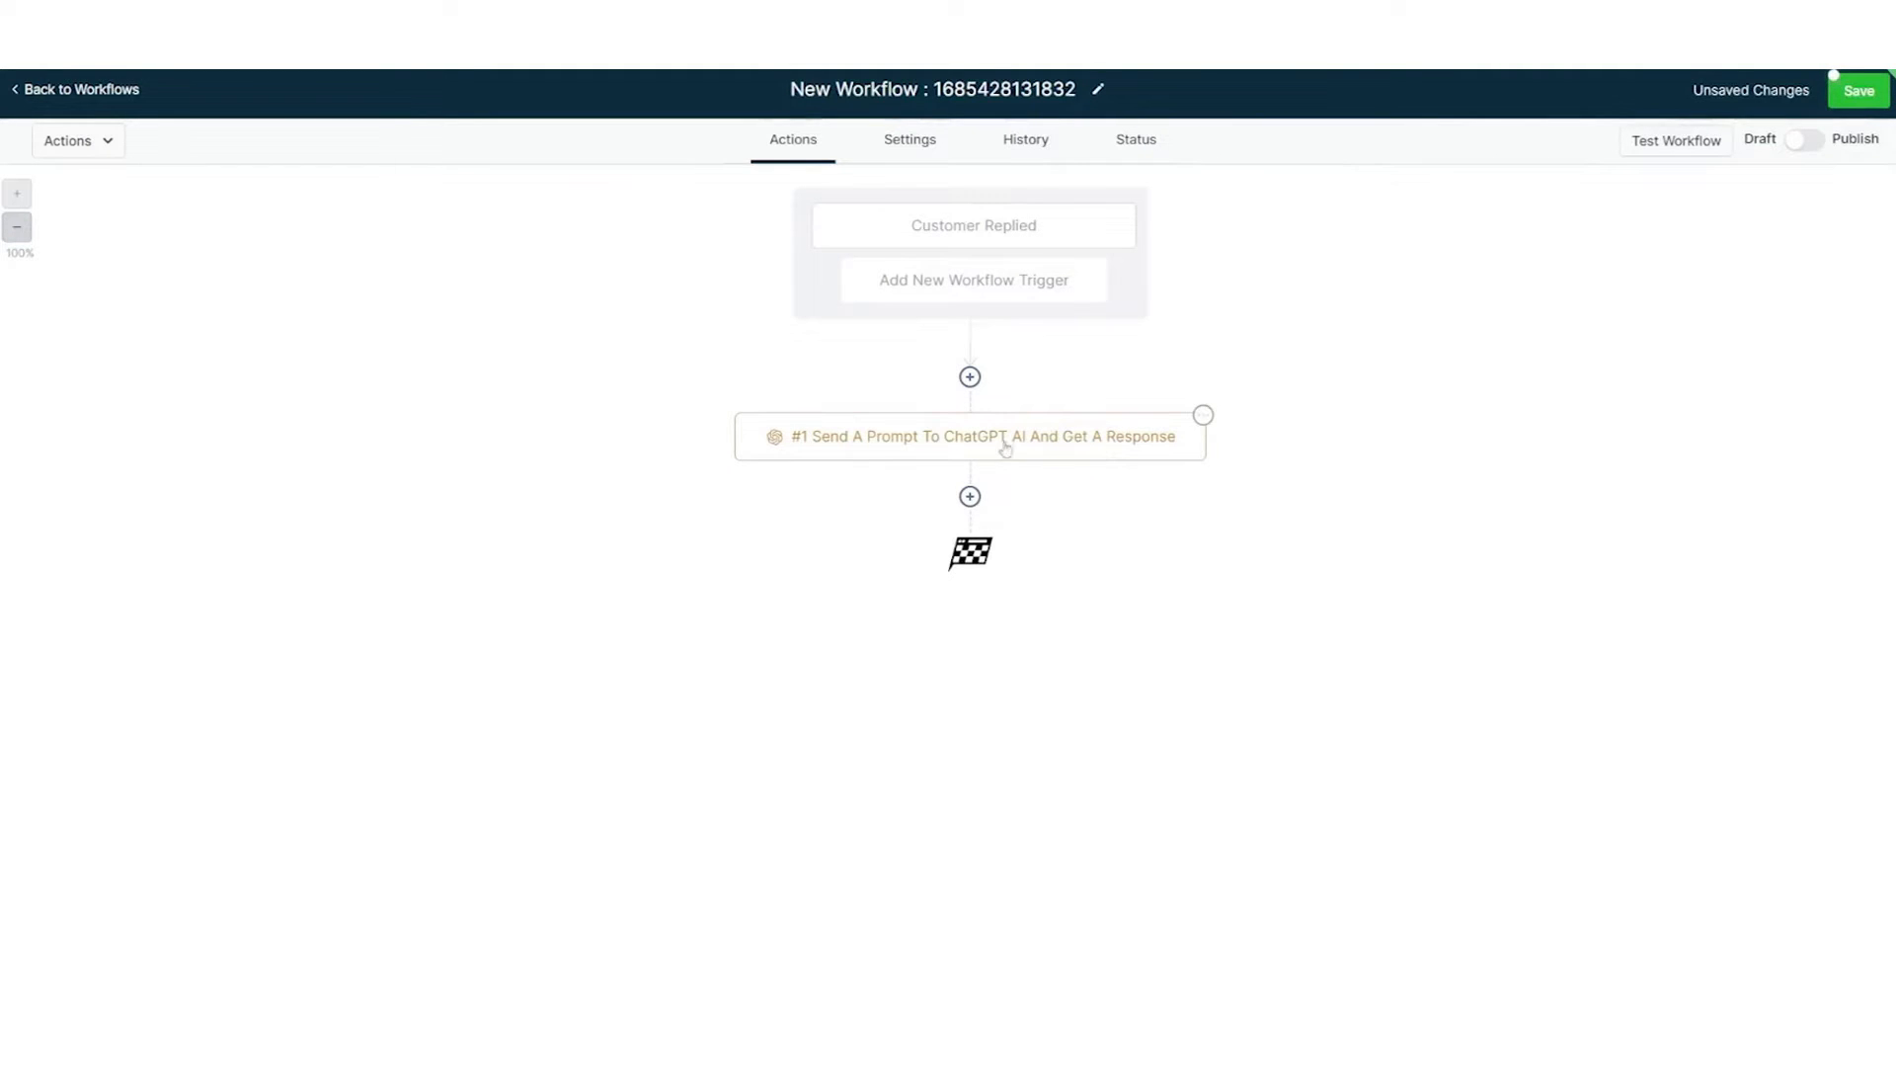
left_click(969, 499)
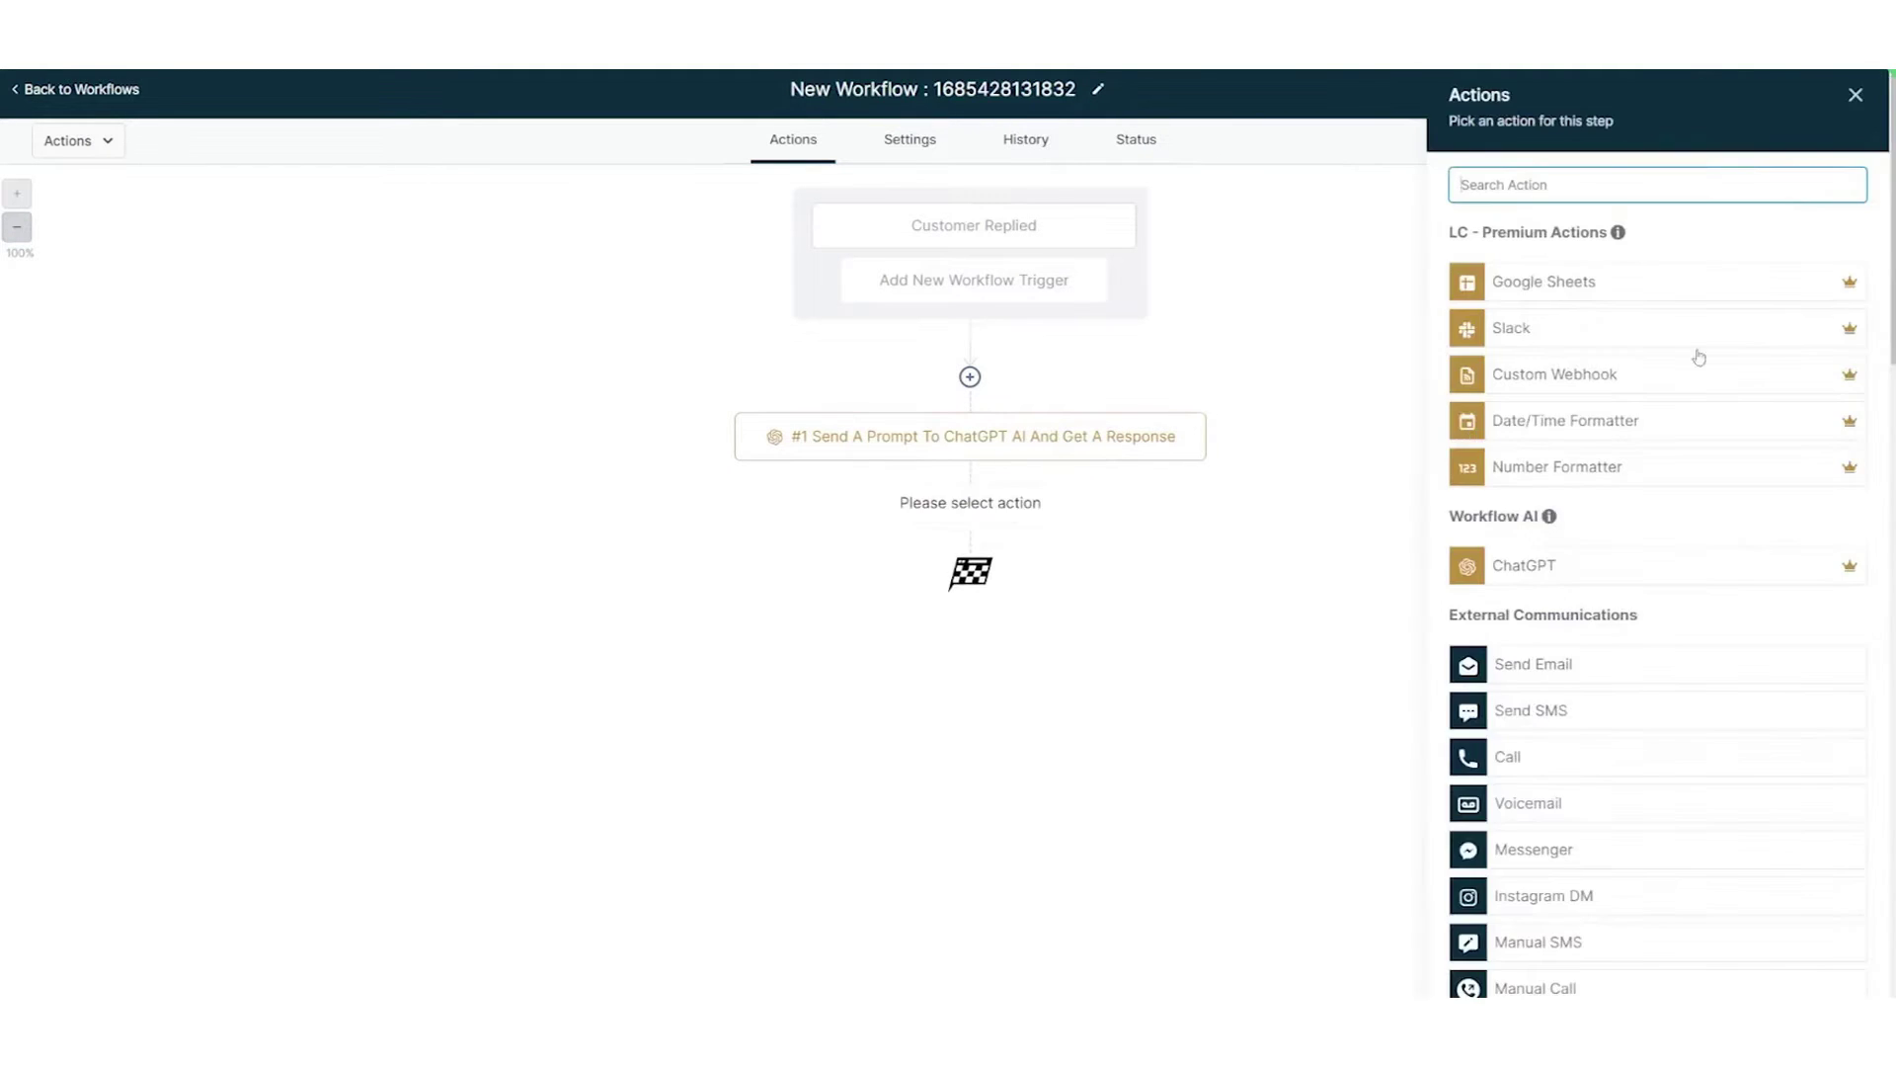
left_click(1574, 674)
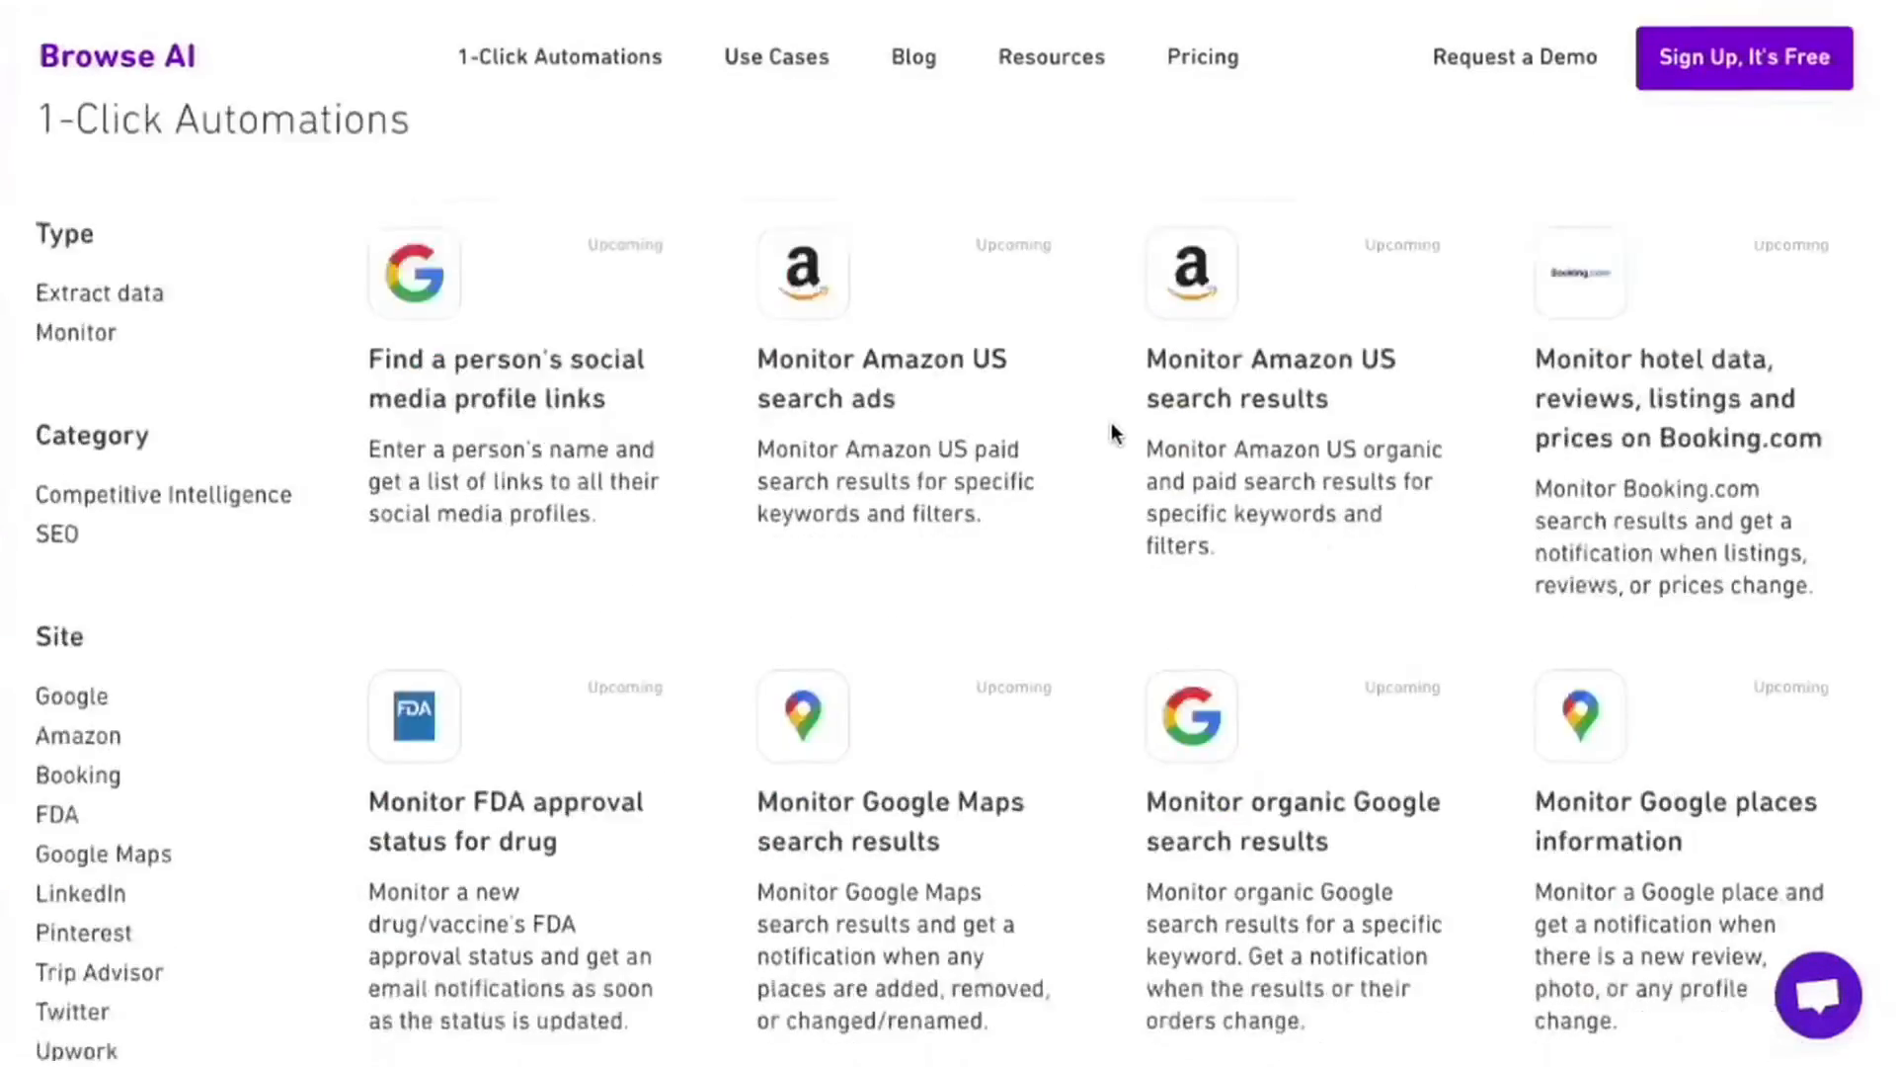
scroll(1113, 430, "down", 5)
scroll(1113, 429, "up", 10)
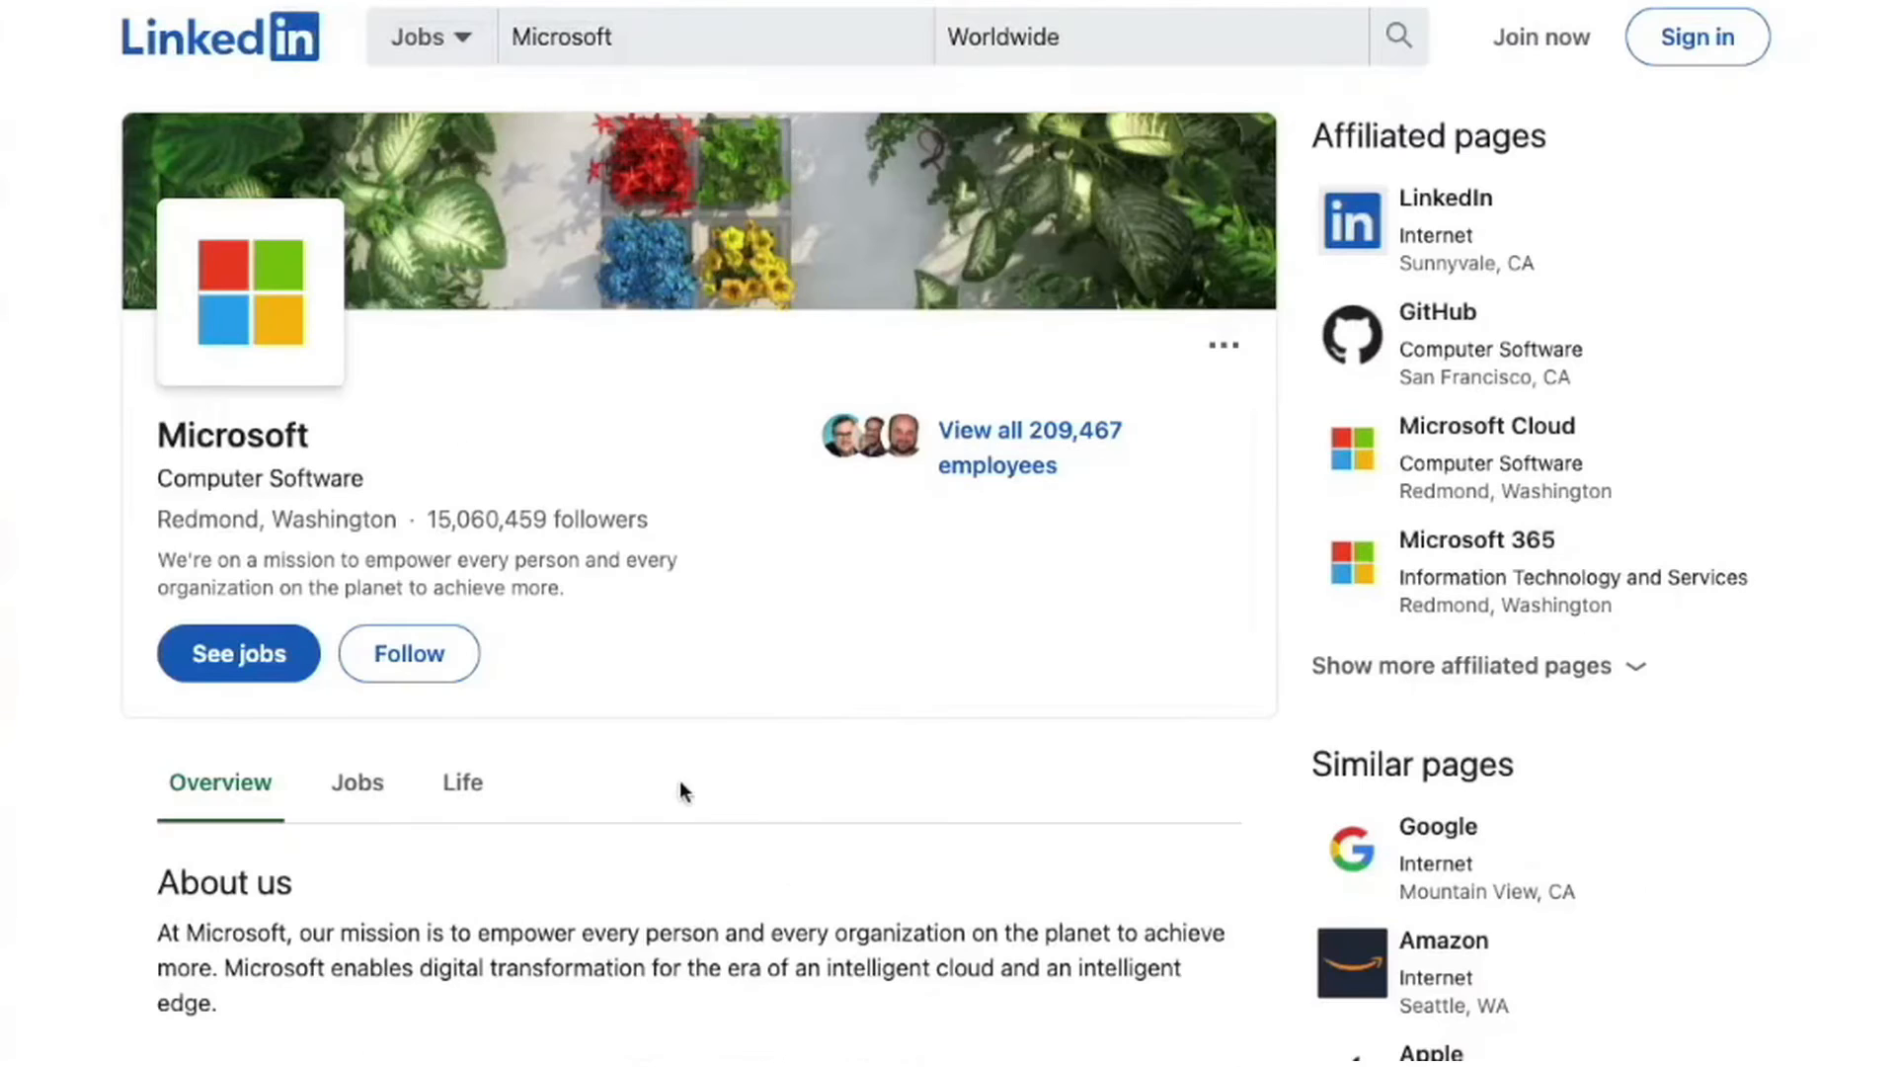
scroll(683, 792, "down", 5)
scroll(821, 542, "up", 4)
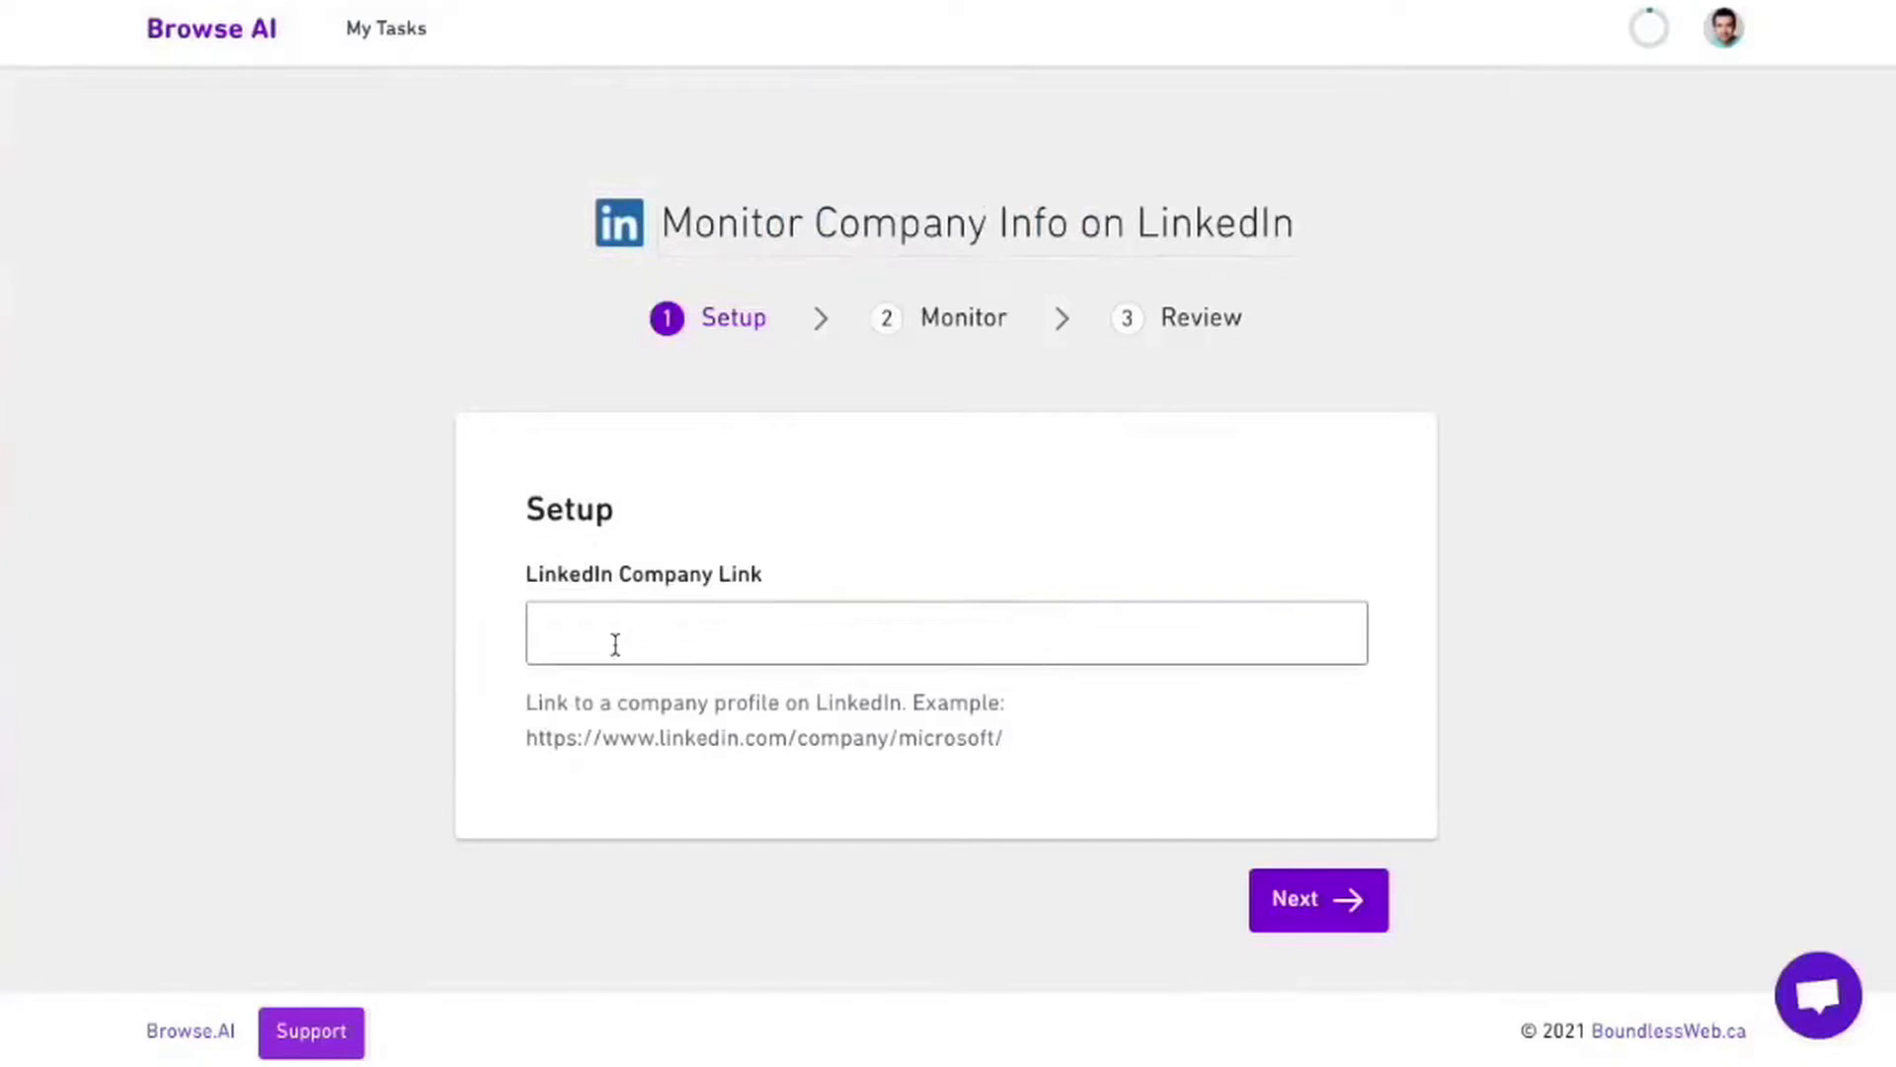
Paste the example Microsoft LinkedIn company URL into the monitor form and continue
left_click_drag(1006, 739, 528, 735)
key("ctrl+c")
left_click(677, 633)
key("ctrl+v")
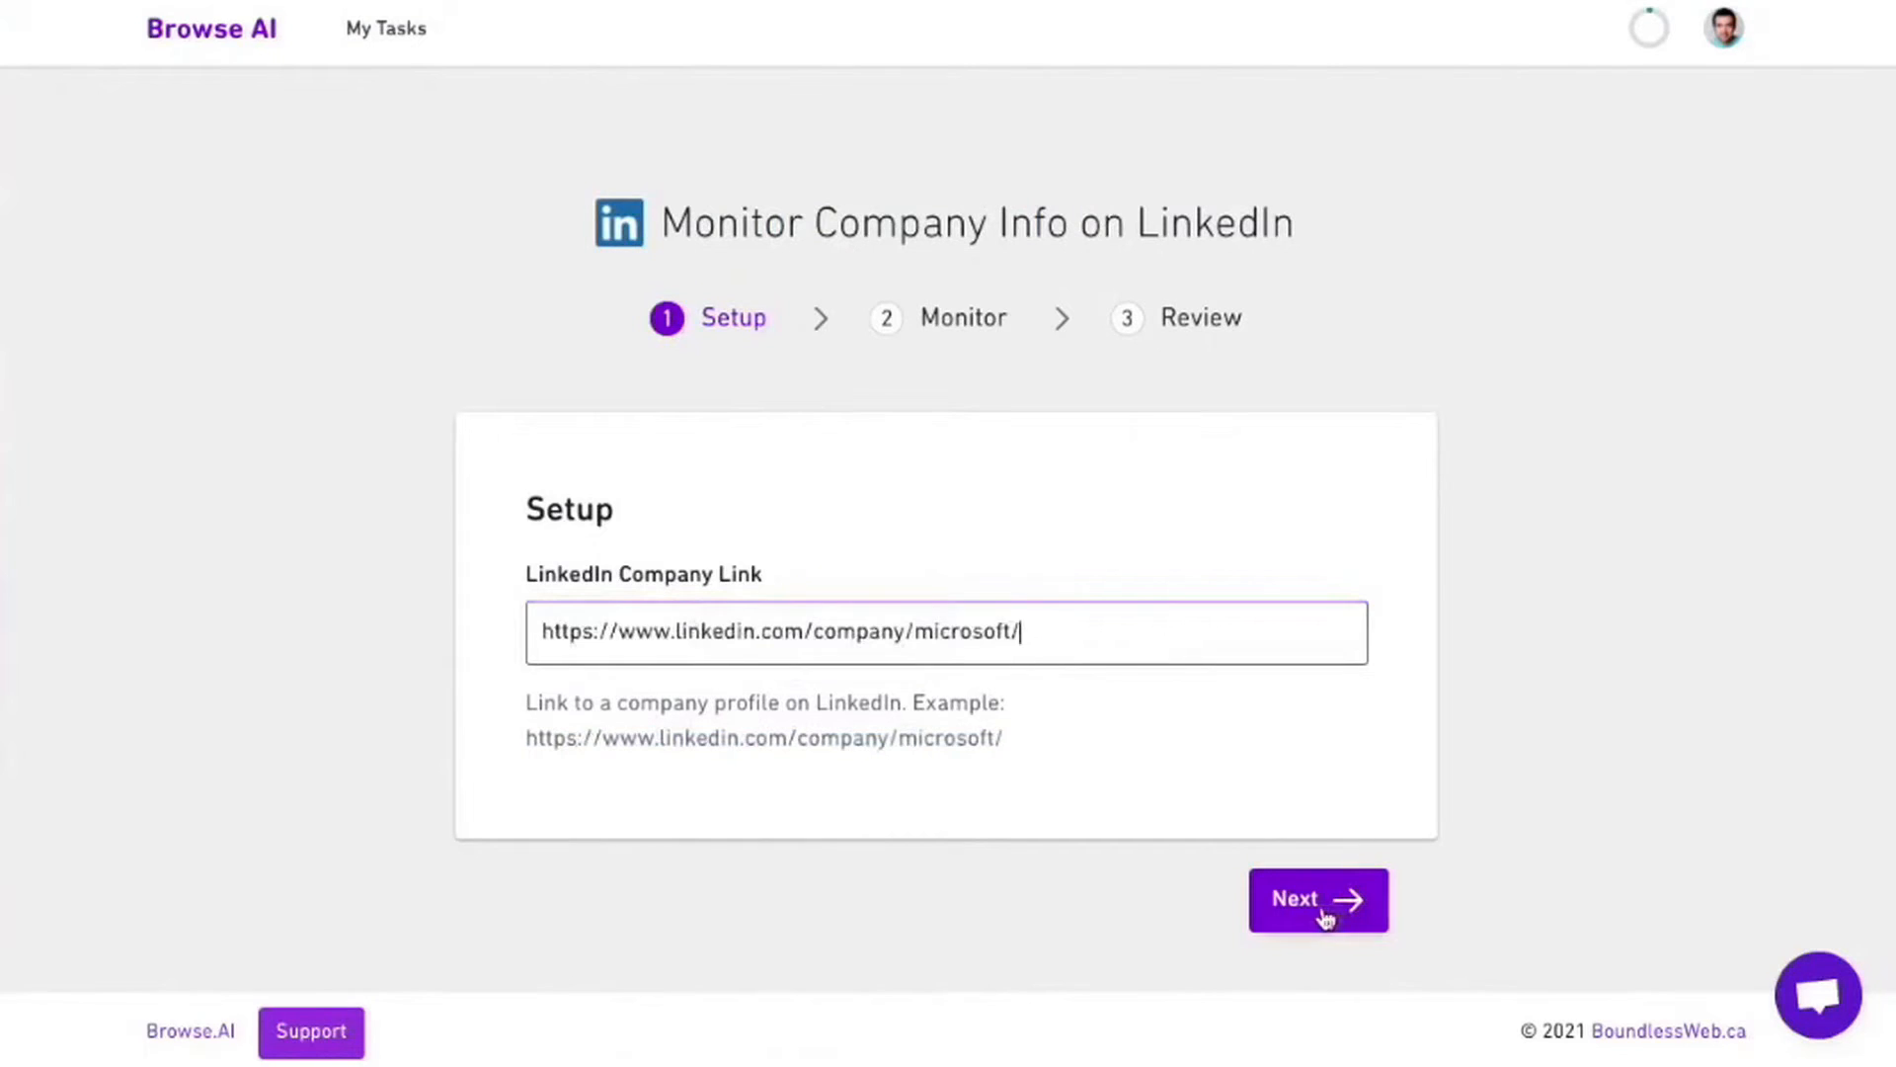
left_click(1324, 914)
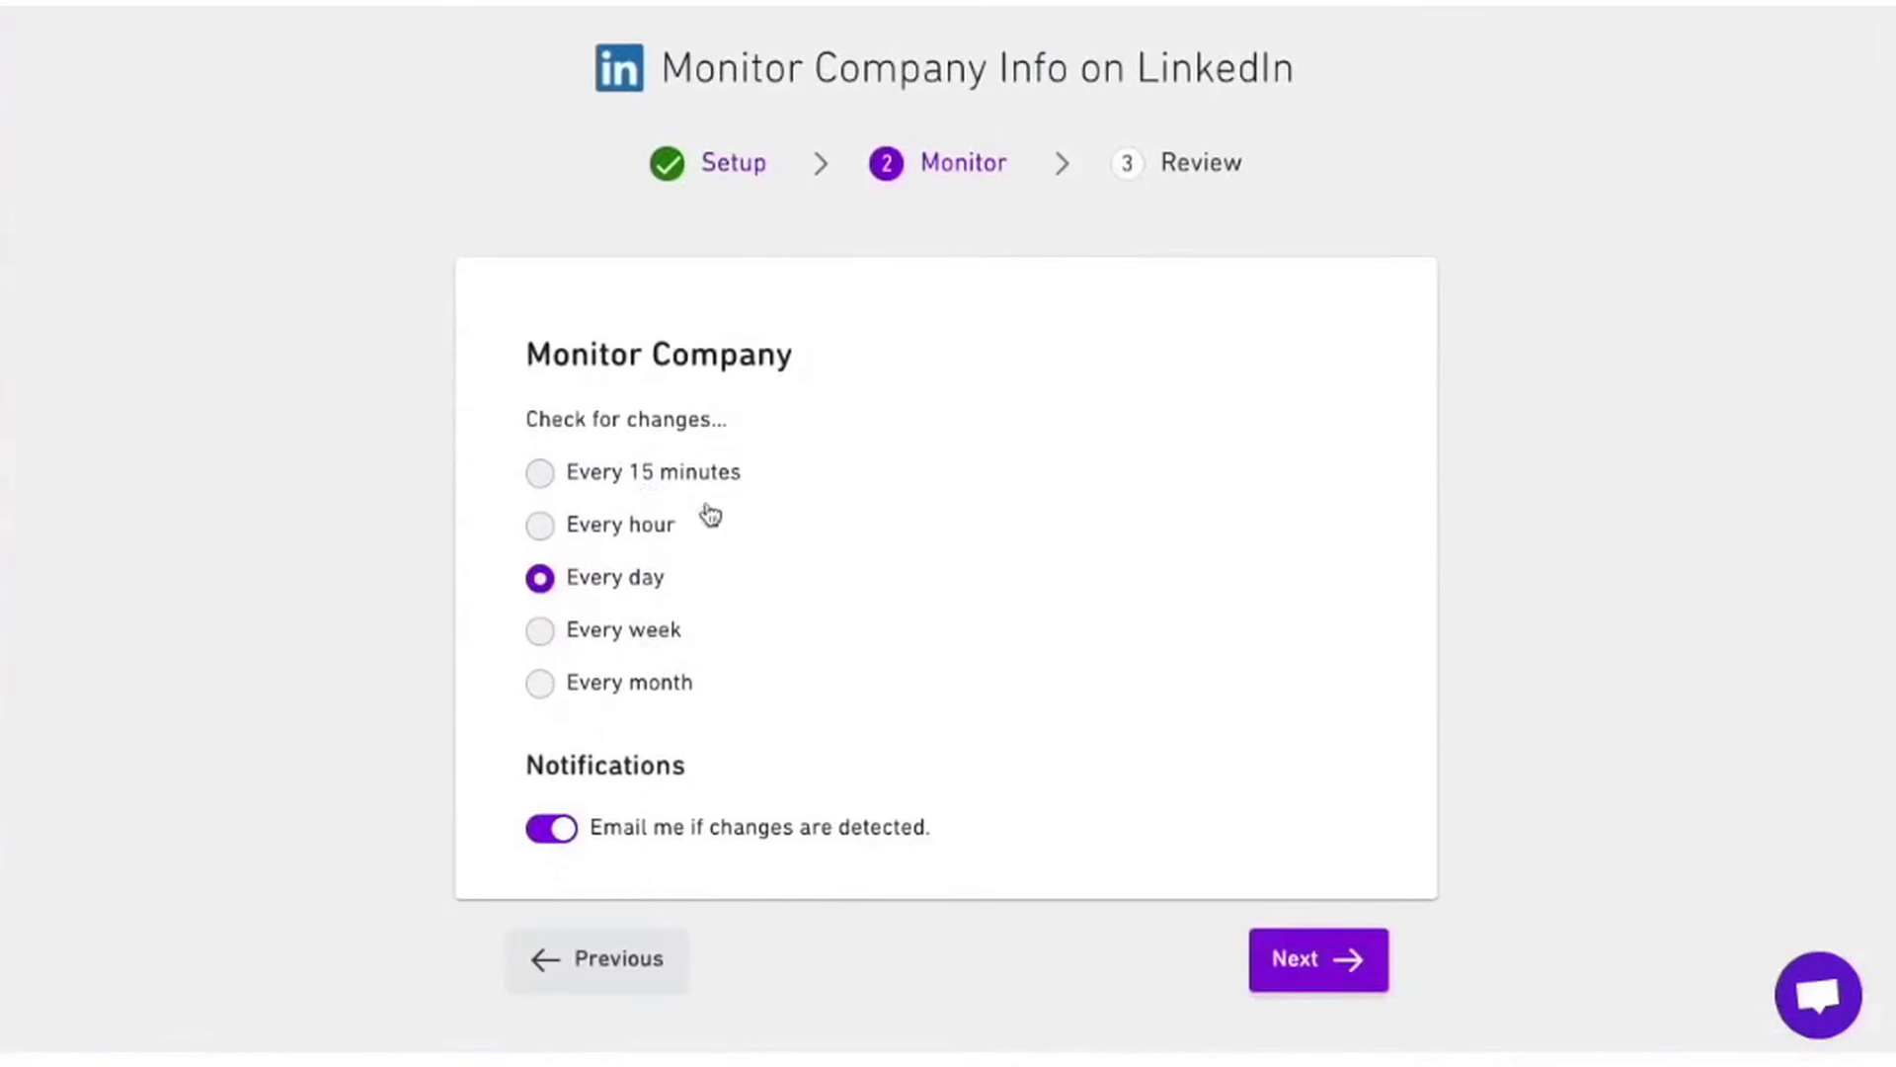
Schedule the check every week, start monitoring, then review the task's monitors
left_click(625, 634)
left_click(1318, 958)
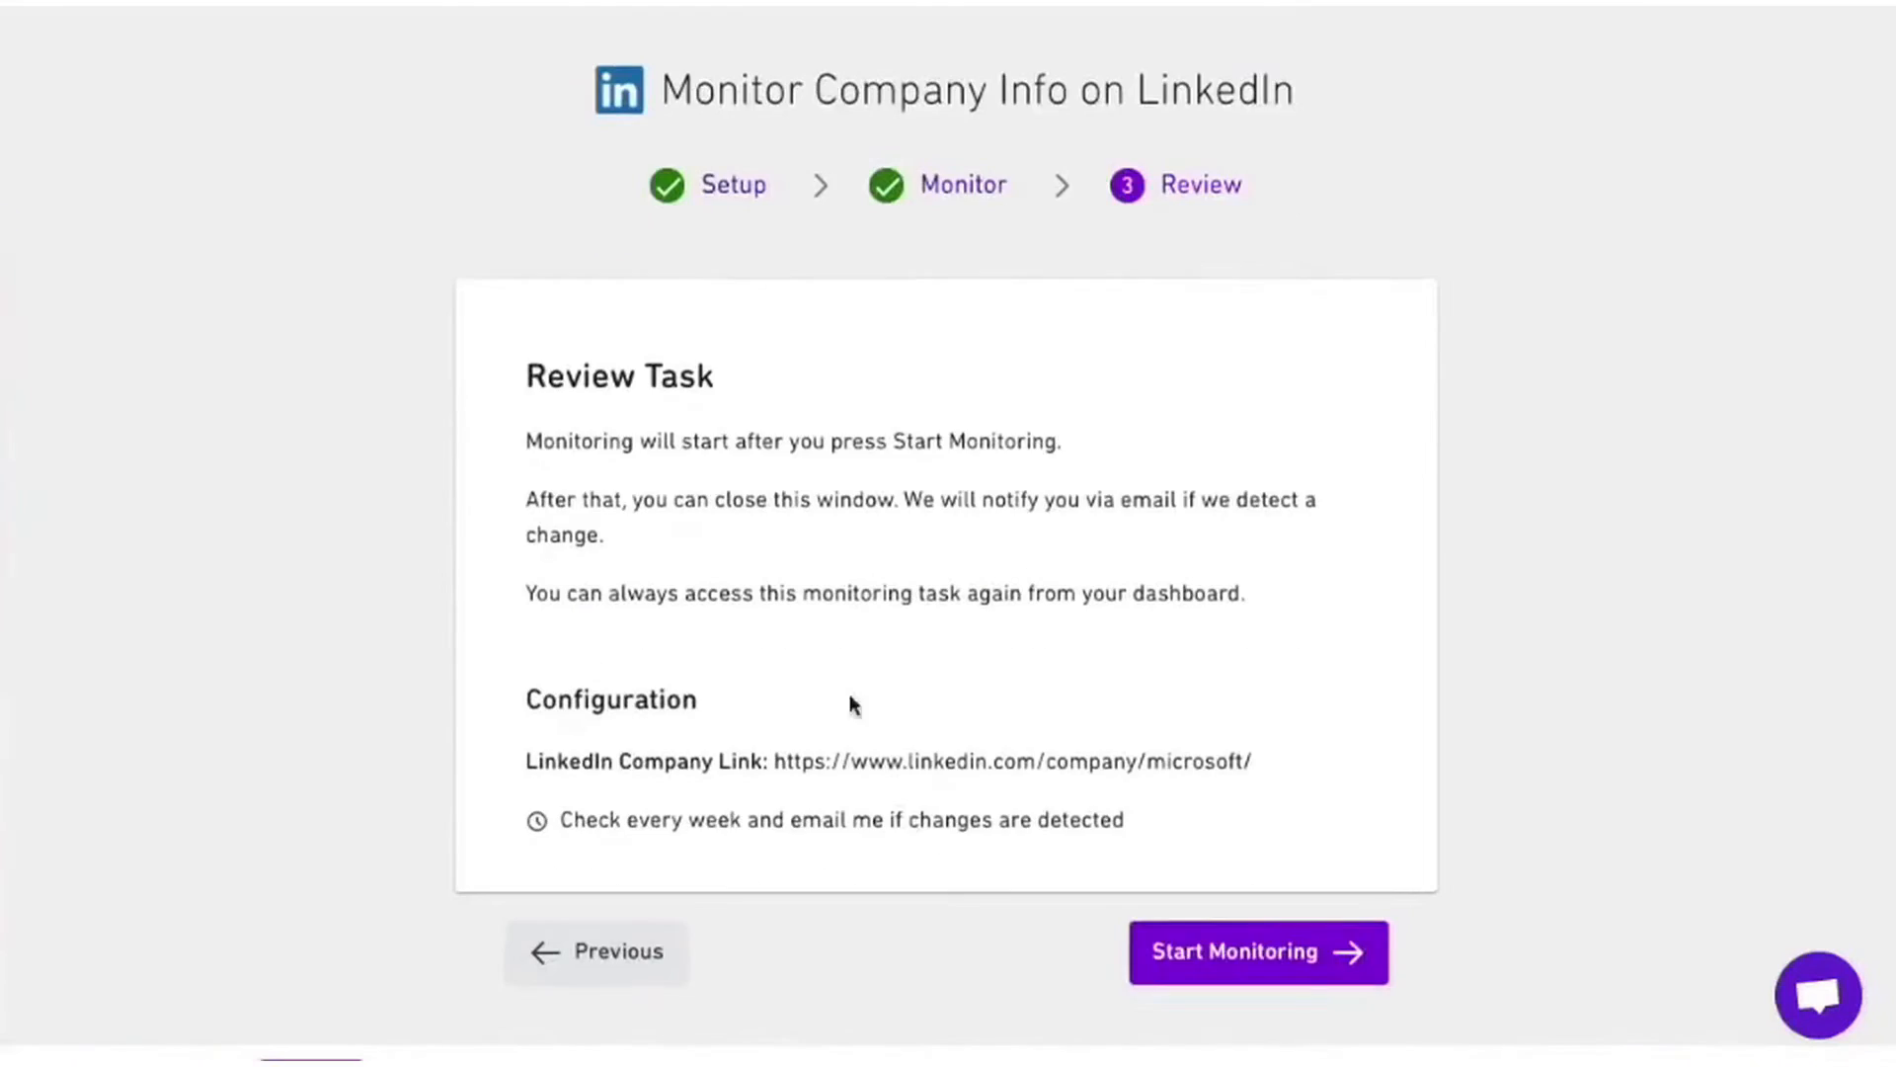
left_click(1258, 949)
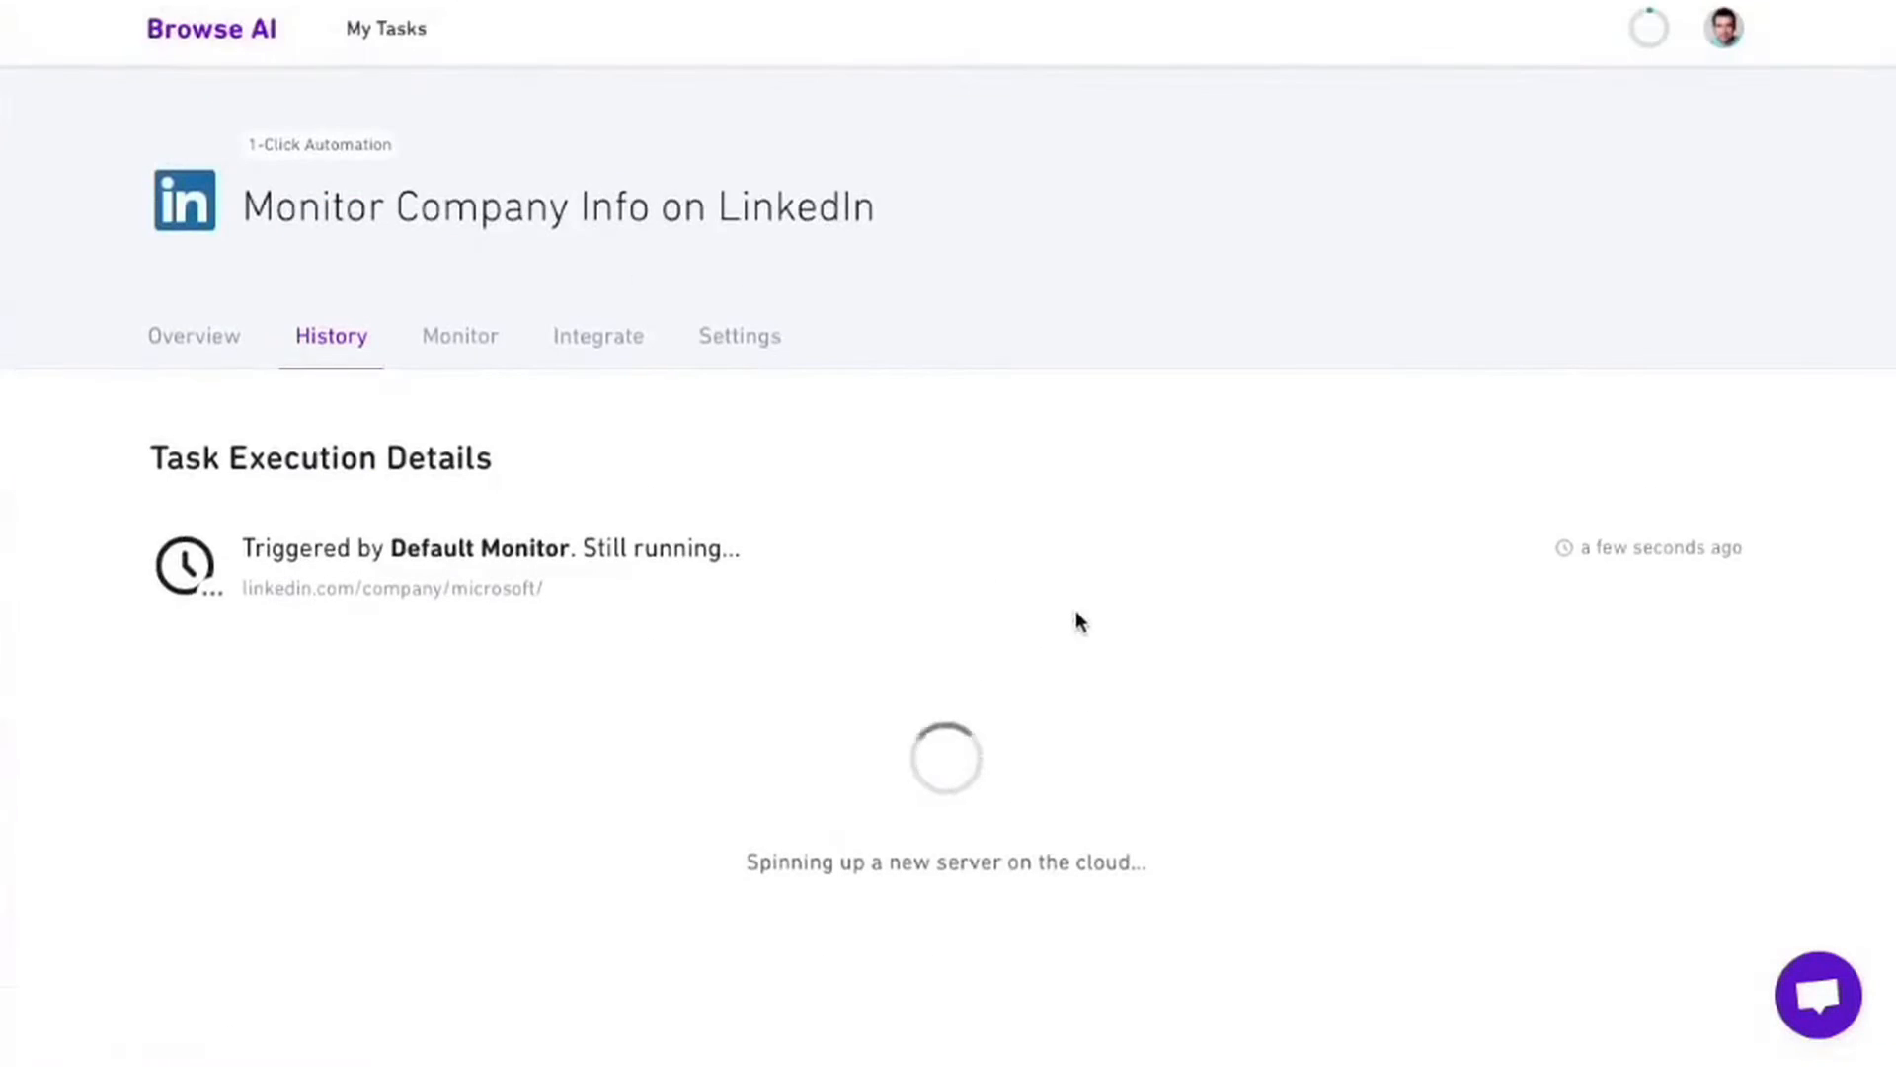
scroll(1232, 914, "down", 2)
scroll(1111, 741, "down", 2)
scroll(959, 564, "down", 3)
scroll(959, 563, "down", 4)
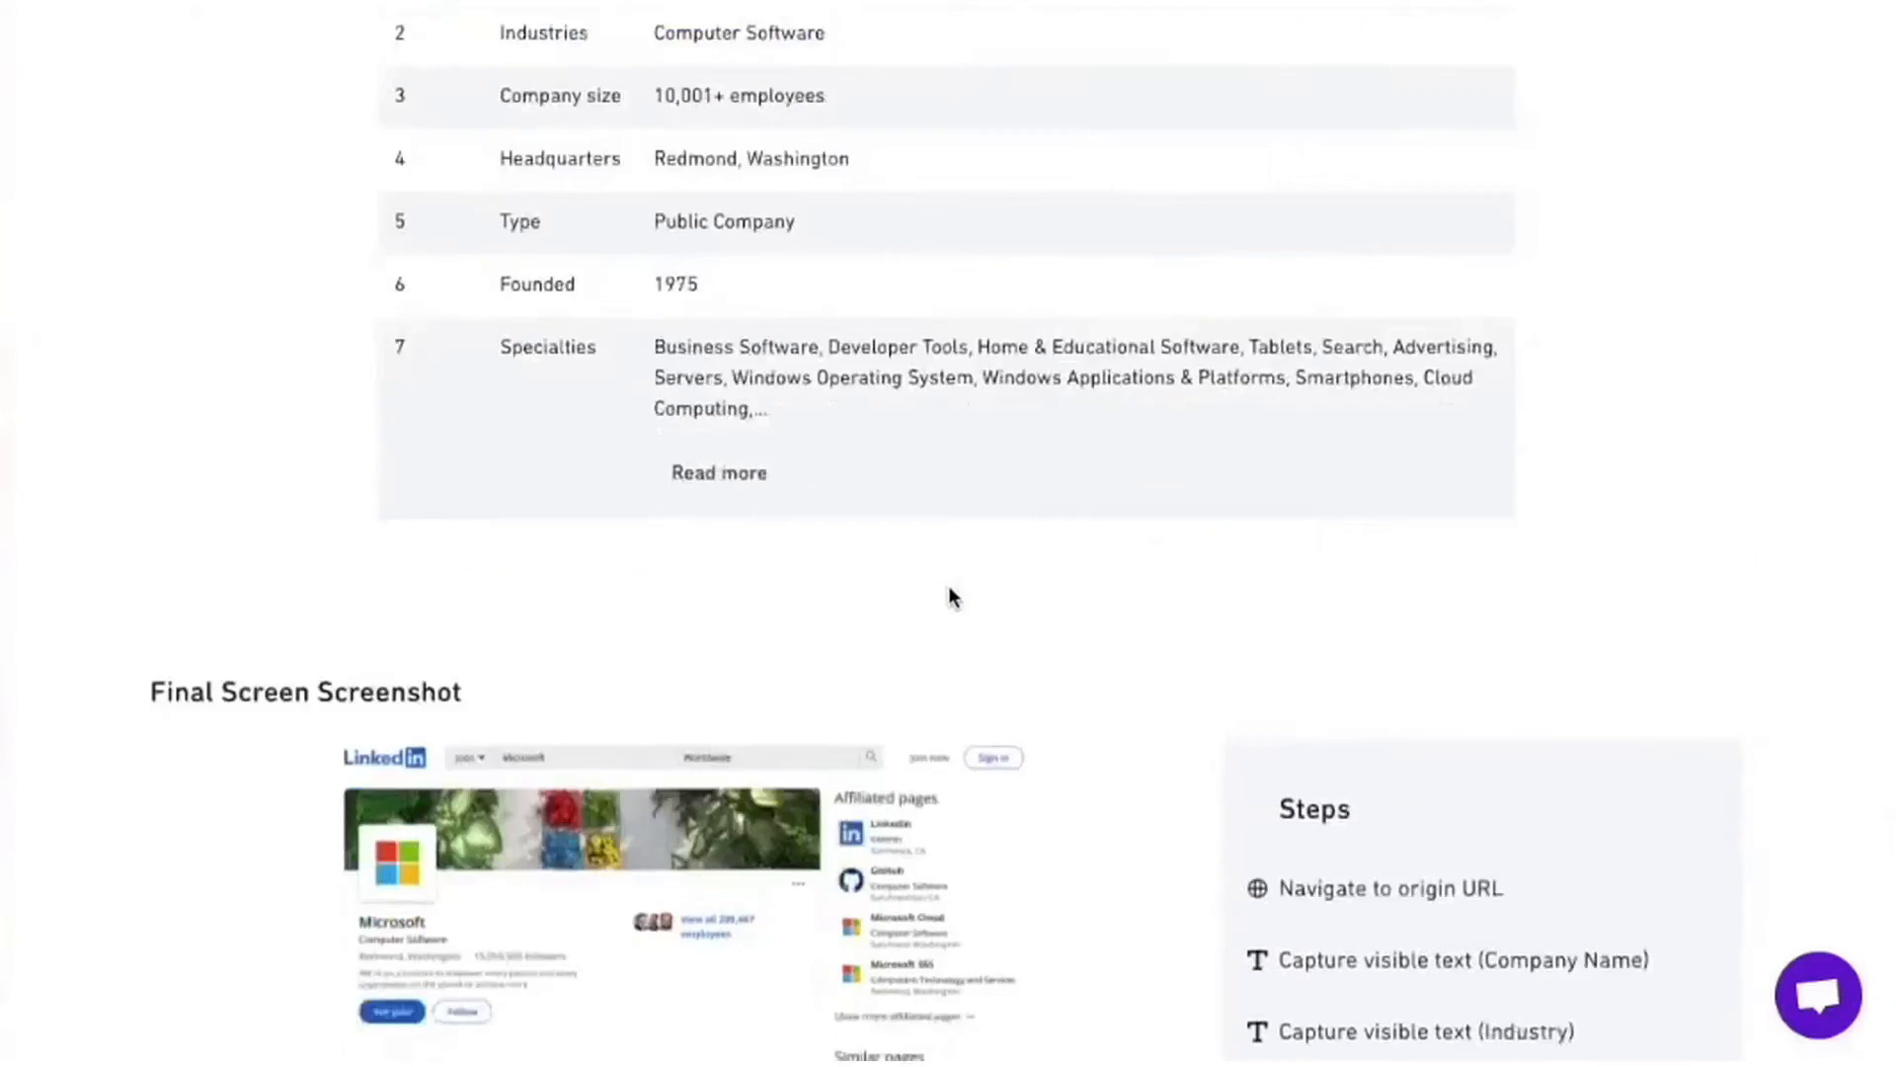
scroll(948, 593, "down", 2)
scroll(767, 726, "up", 15)
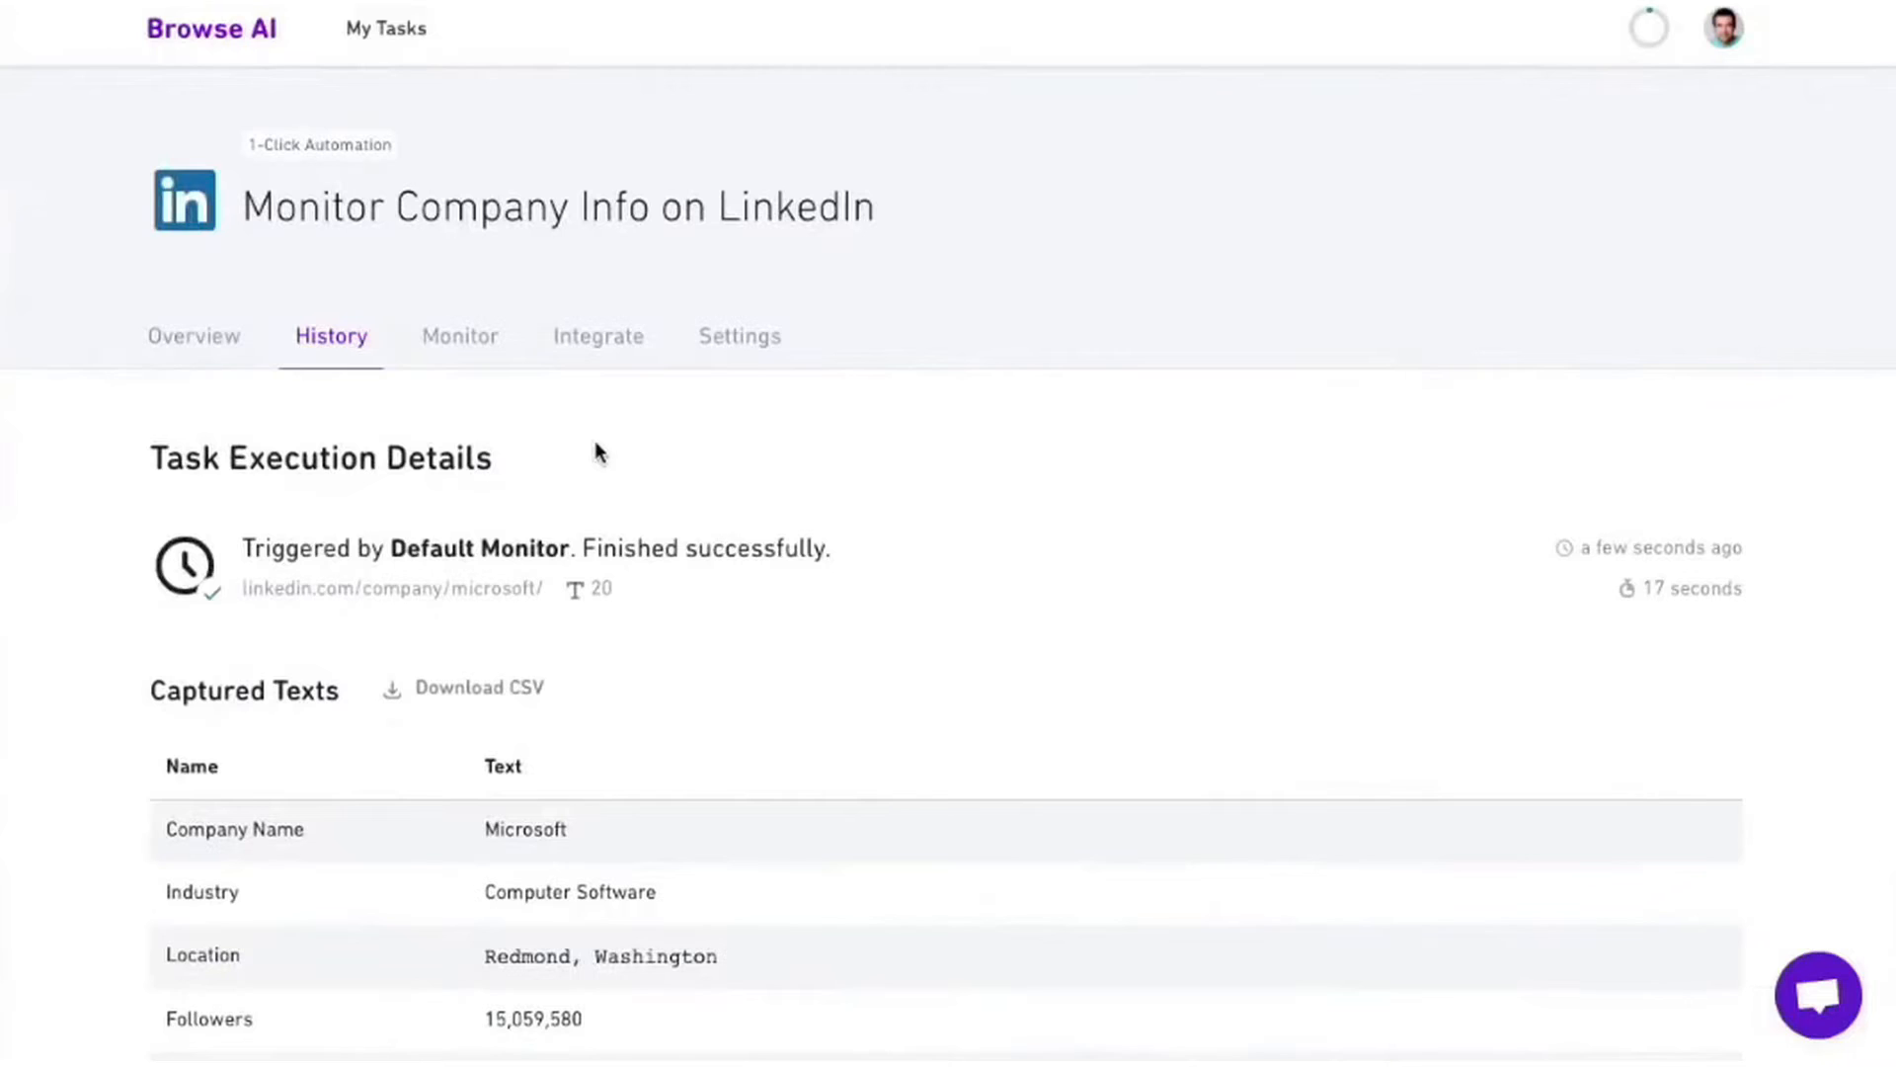
left_click(460, 338)
left_click(272, 627)
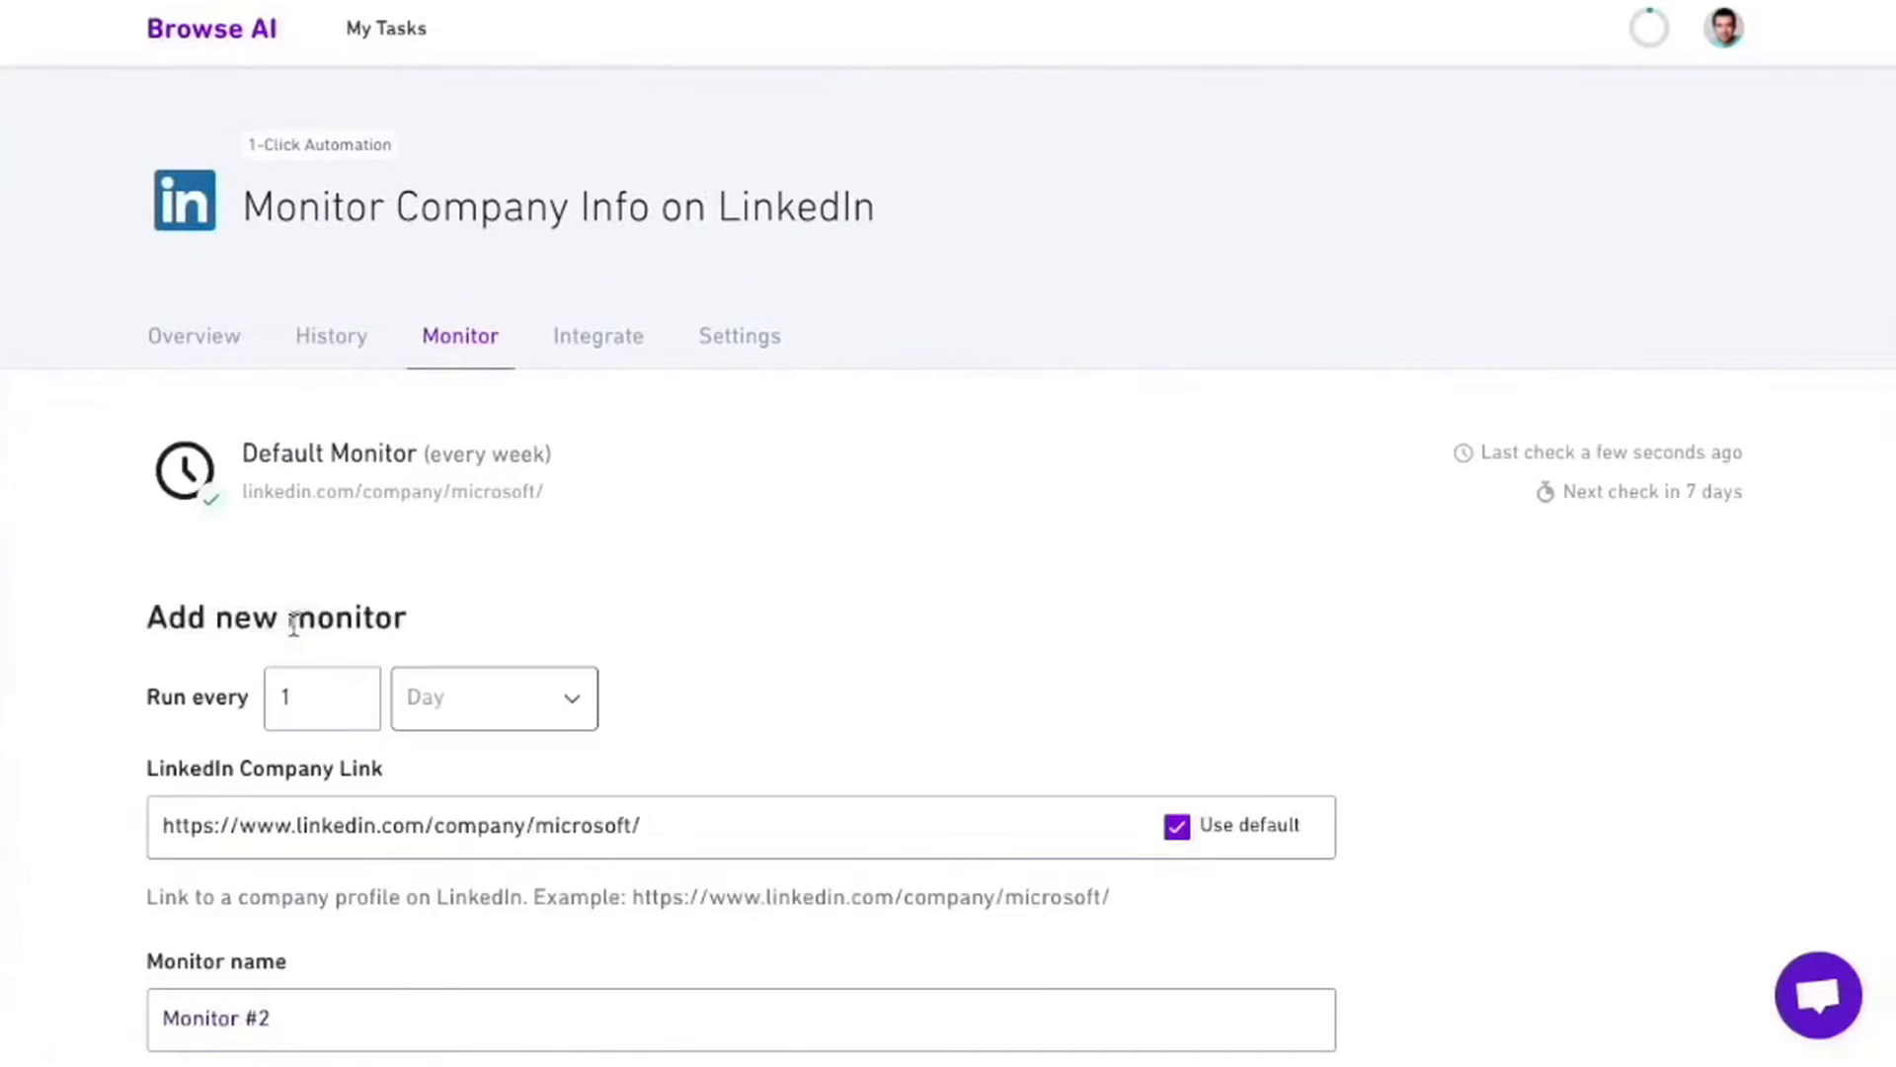
scroll(540, 478, "down", 2)
scroll(622, 292, "up", 2)
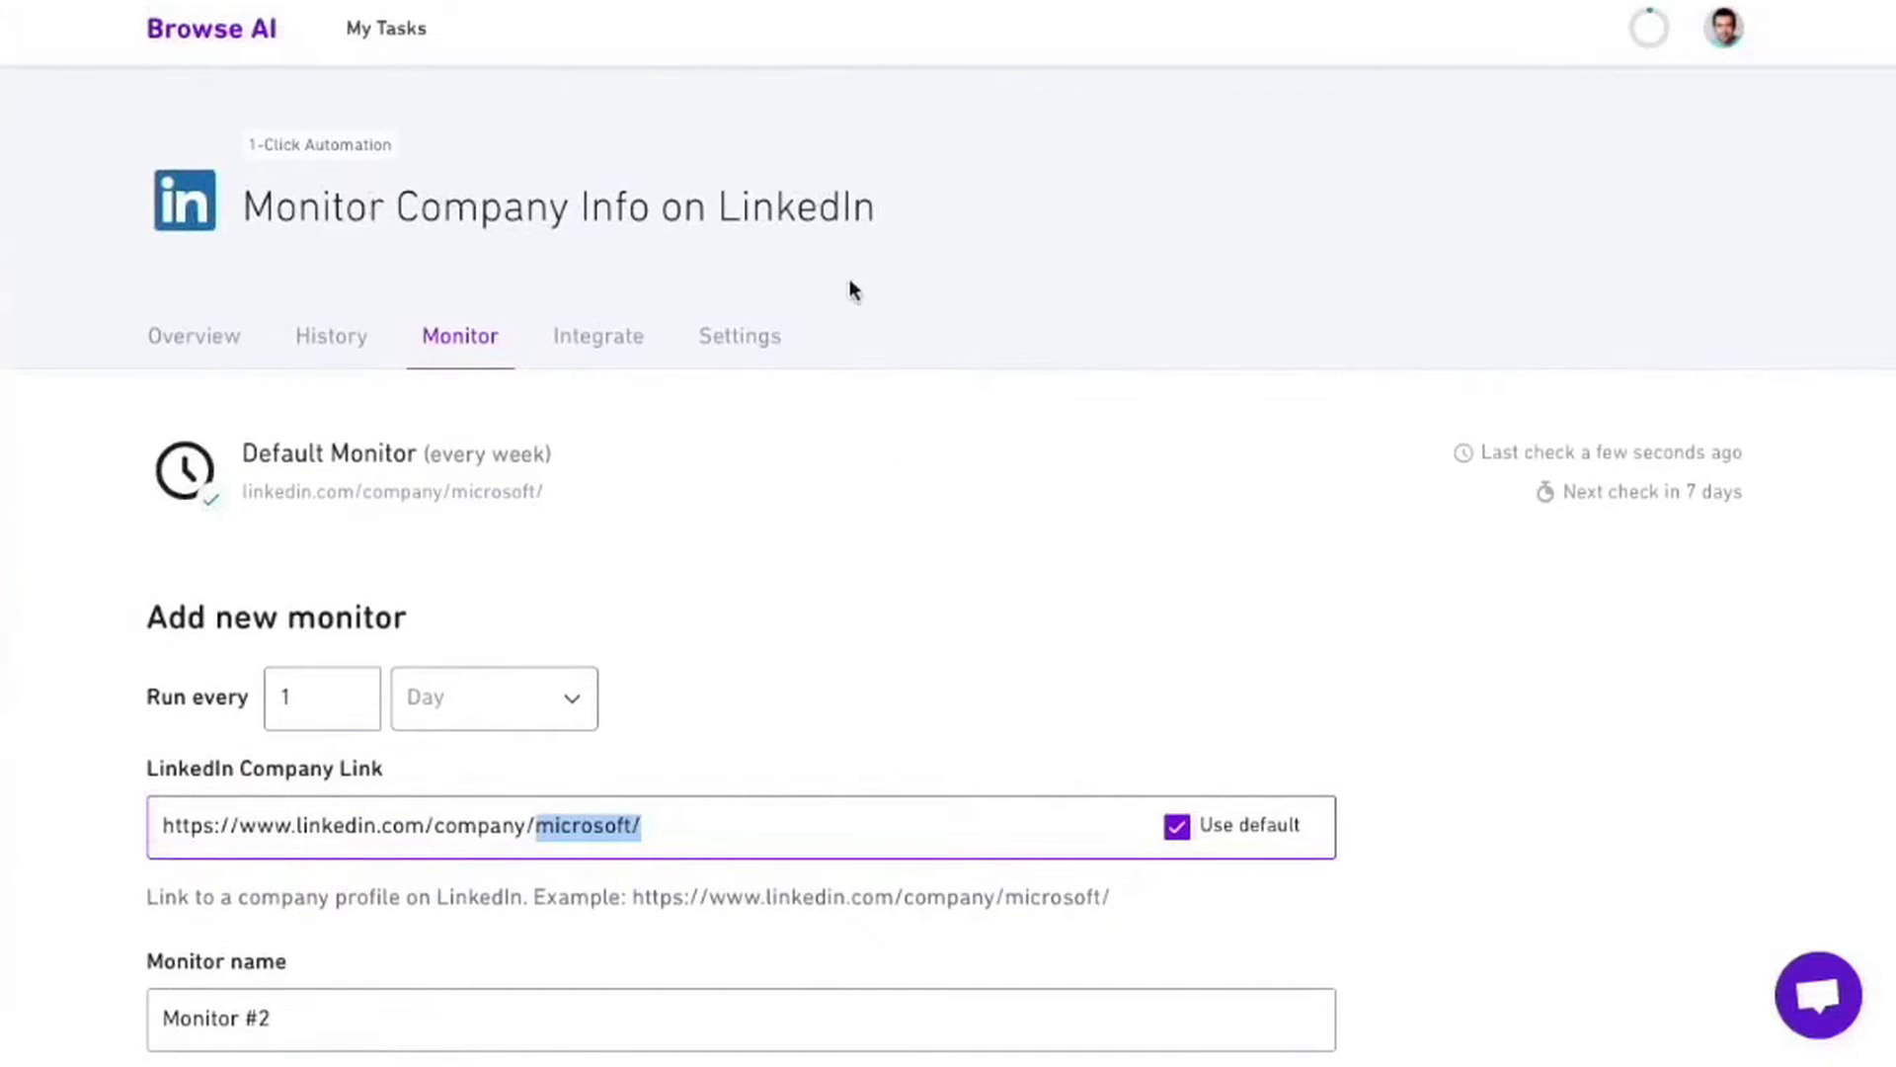
scroll(653, 659, "down", 2)
scroll(647, 666, "up", 2)
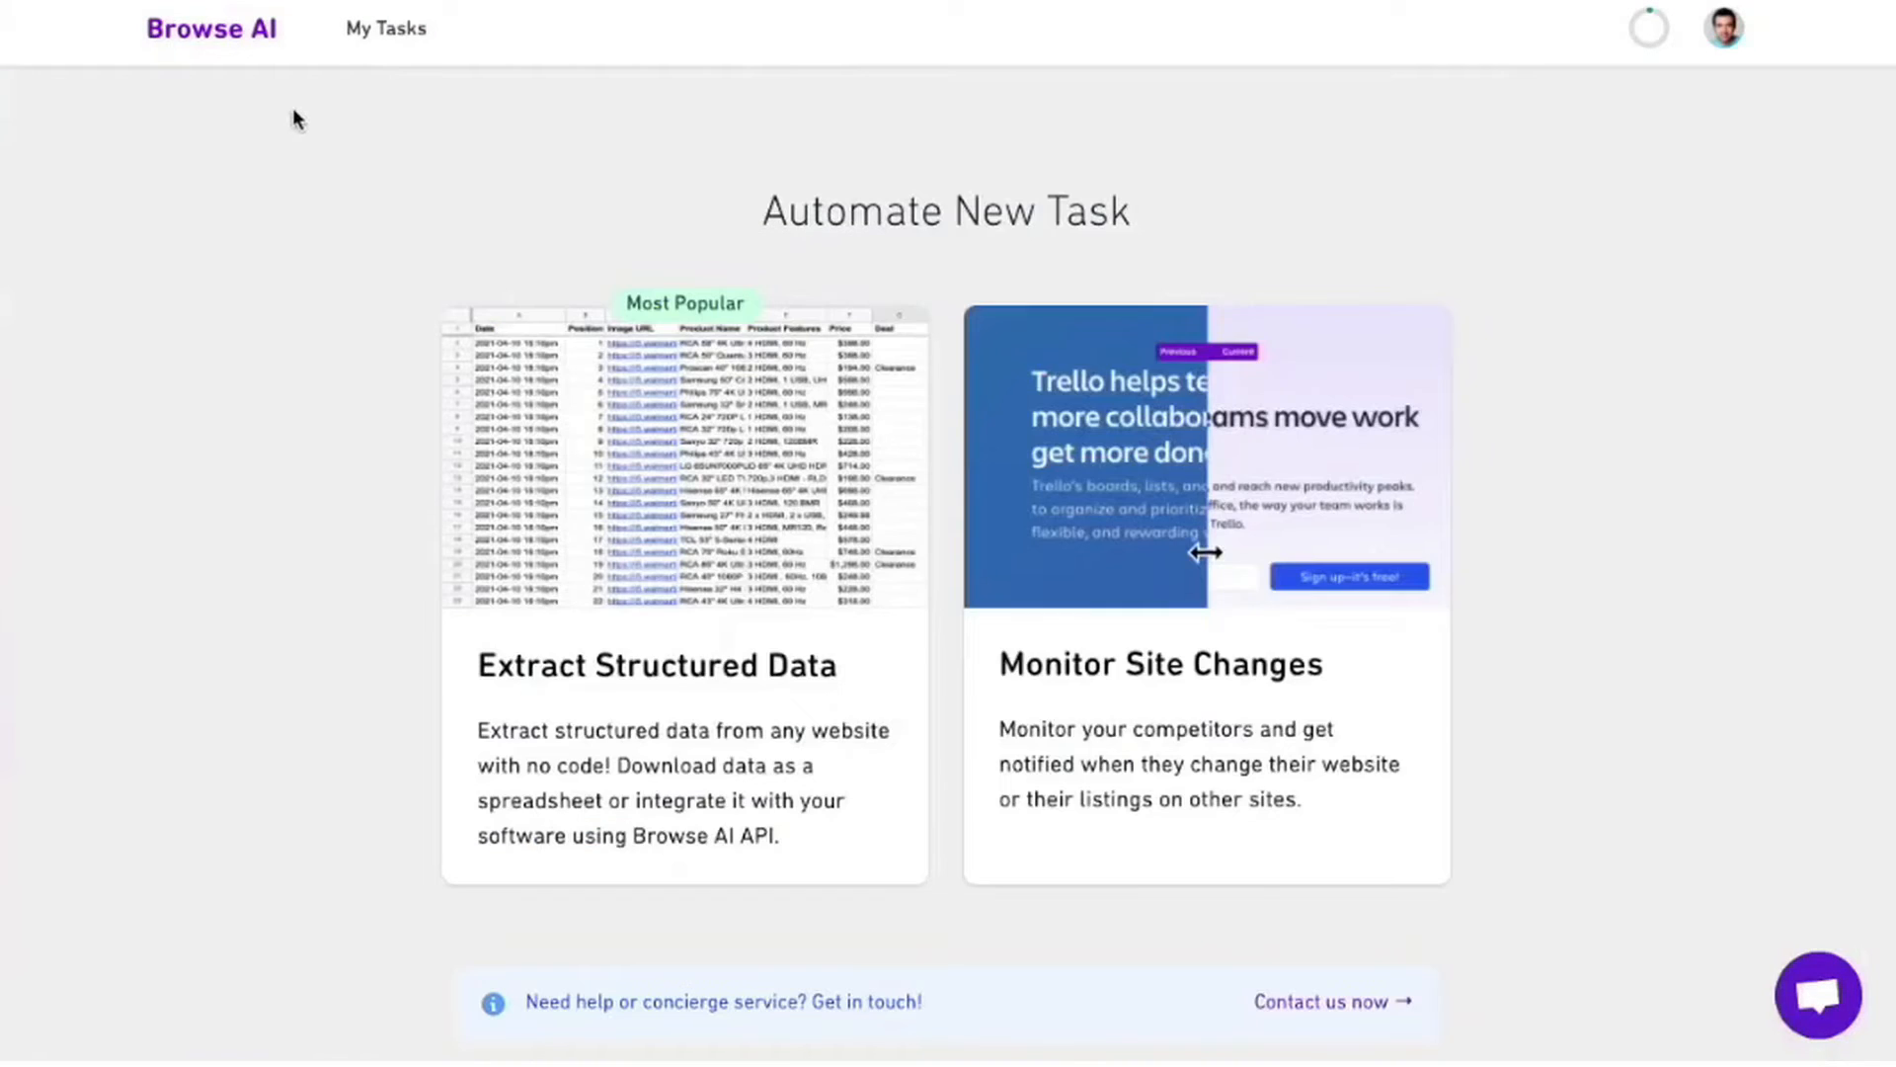
Start an Extract Structured Data task on the Product Hunt URL with session cookies off
left_click(631, 512)
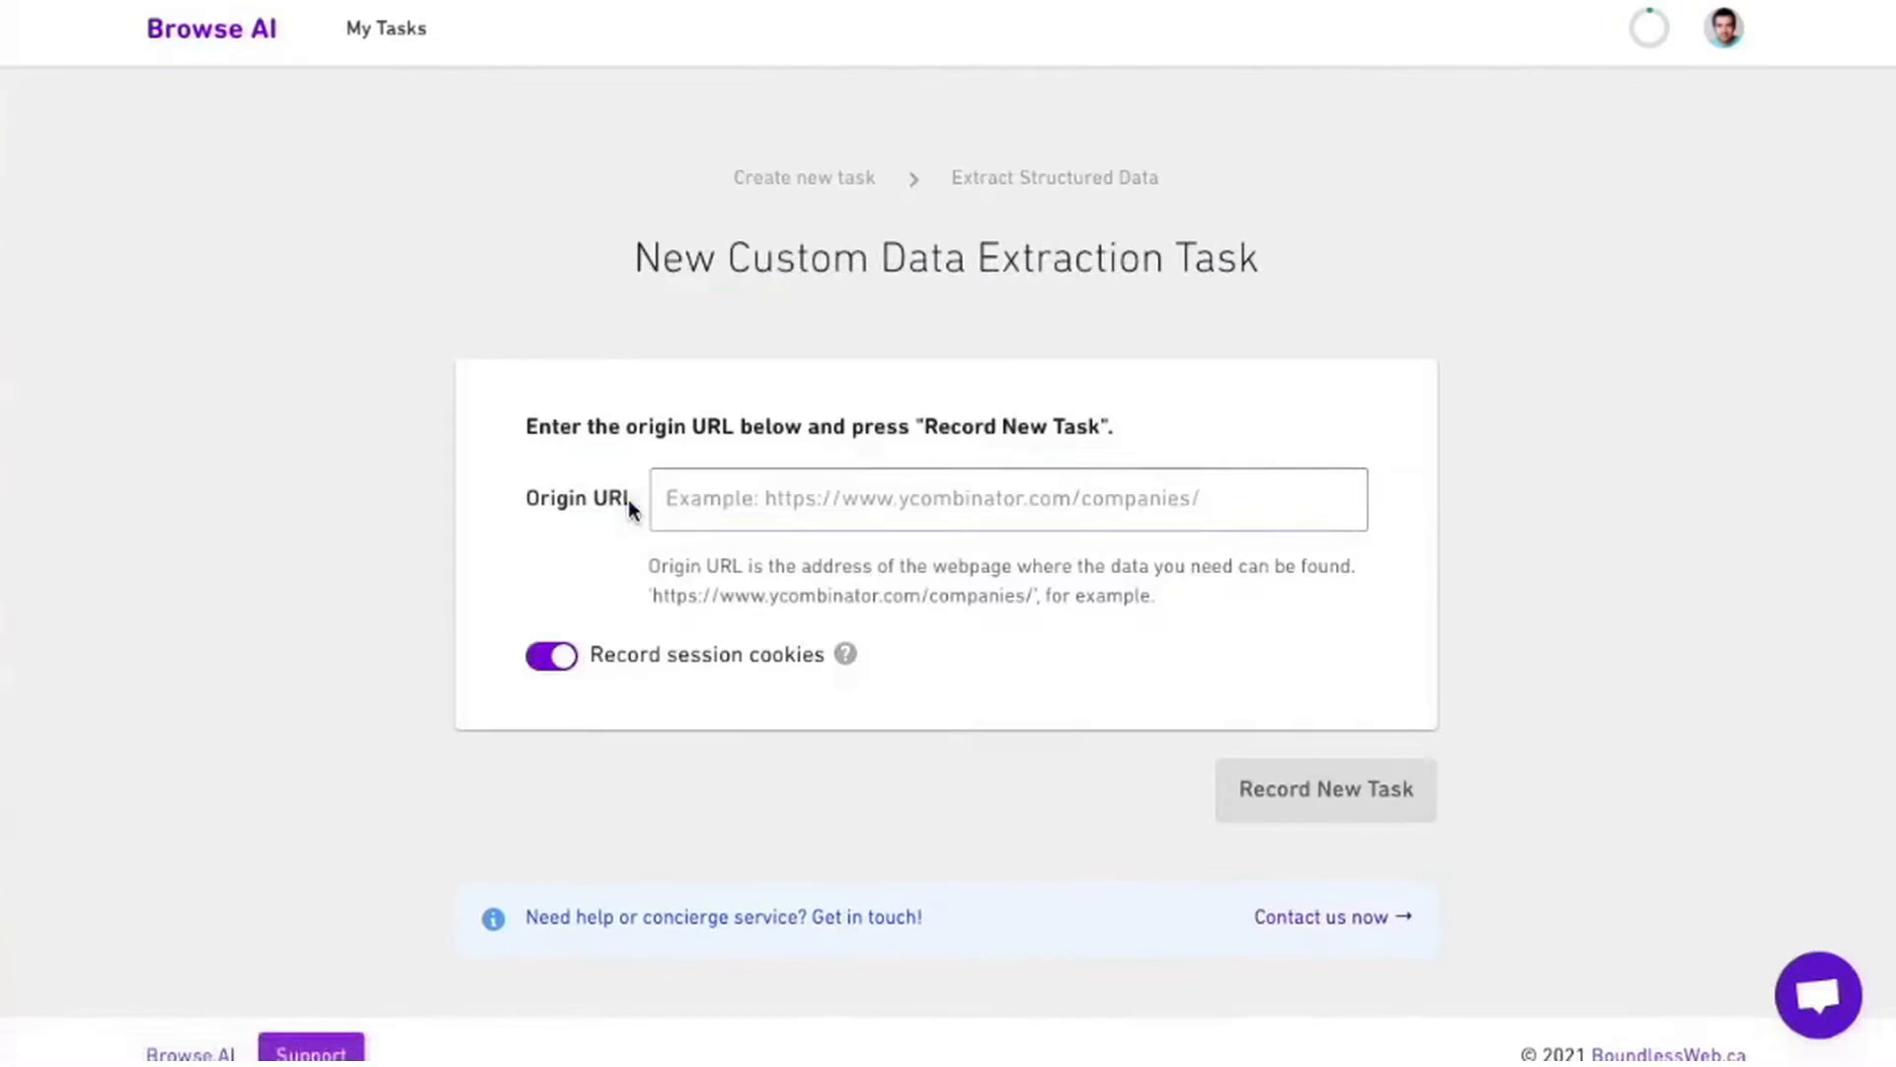
type("https://www.producthunt.com/search/posts?q=automation")
left_click(649, 671)
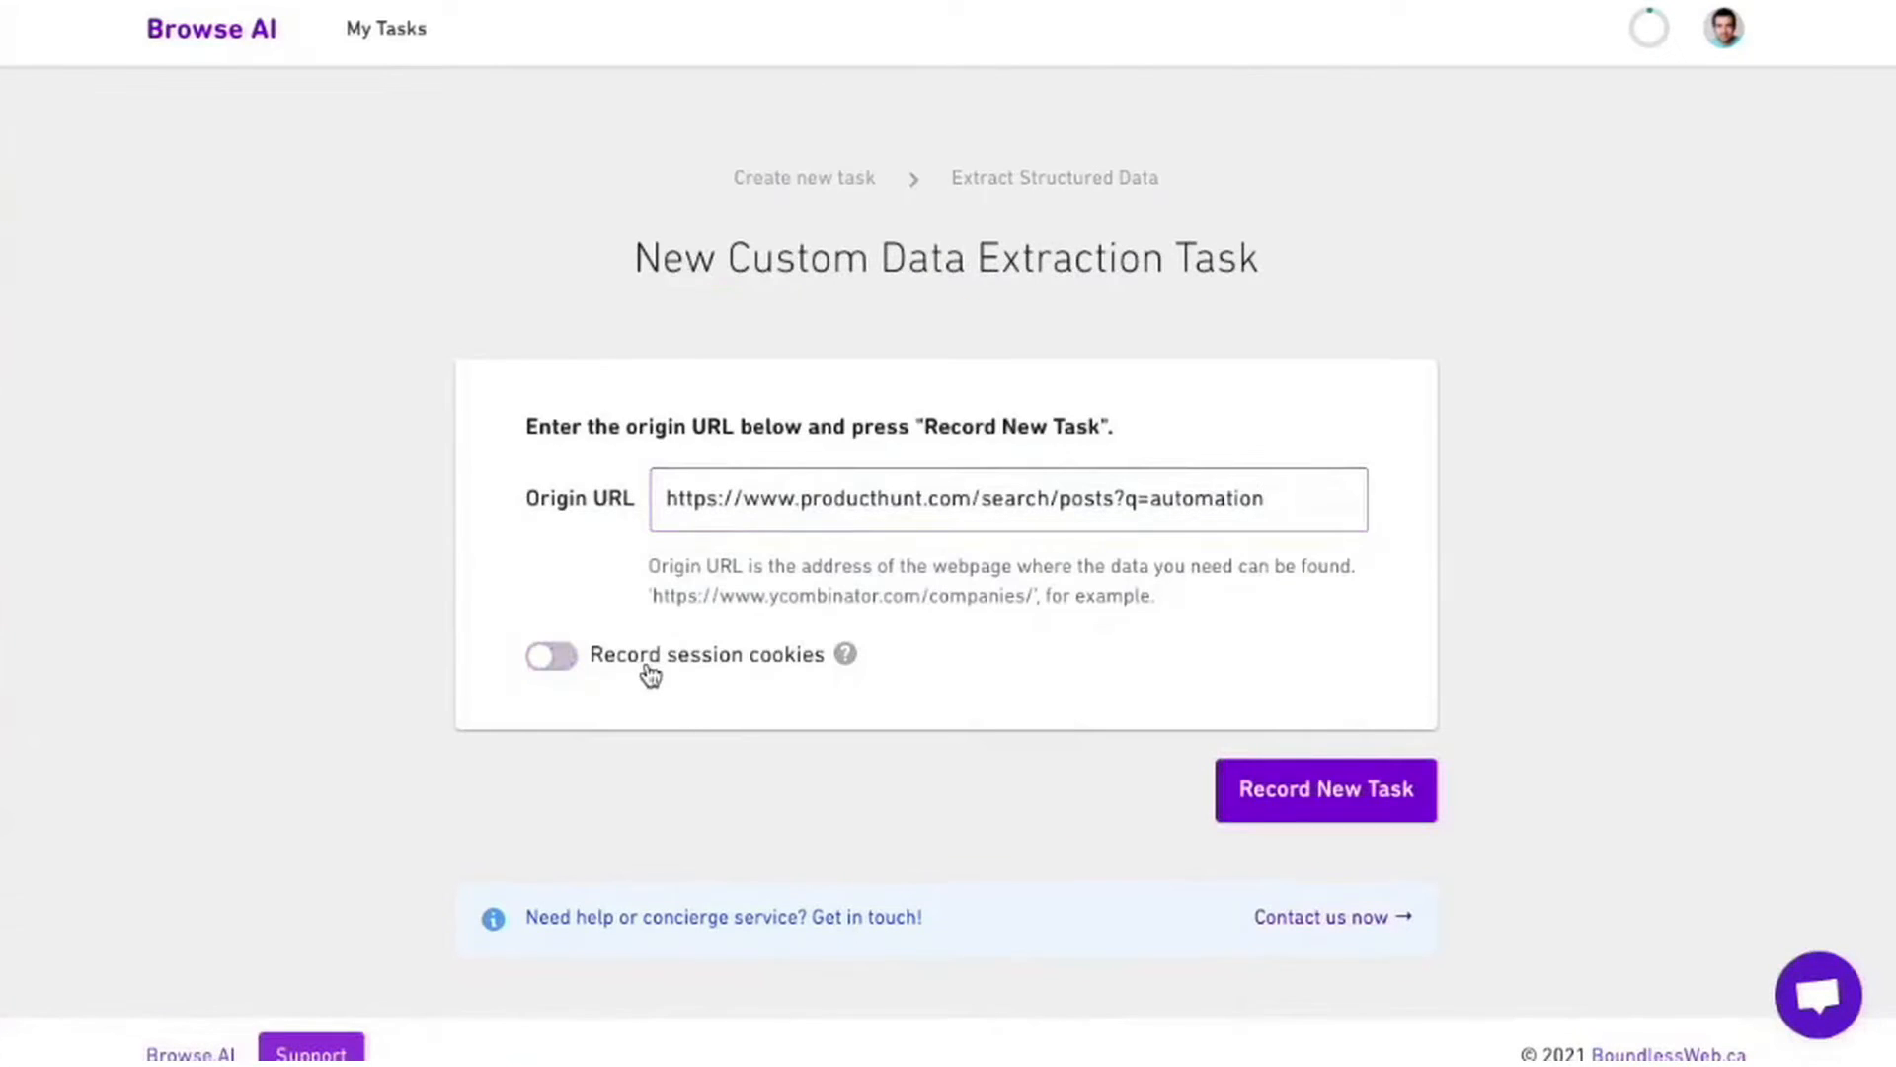
left_click(1304, 789)
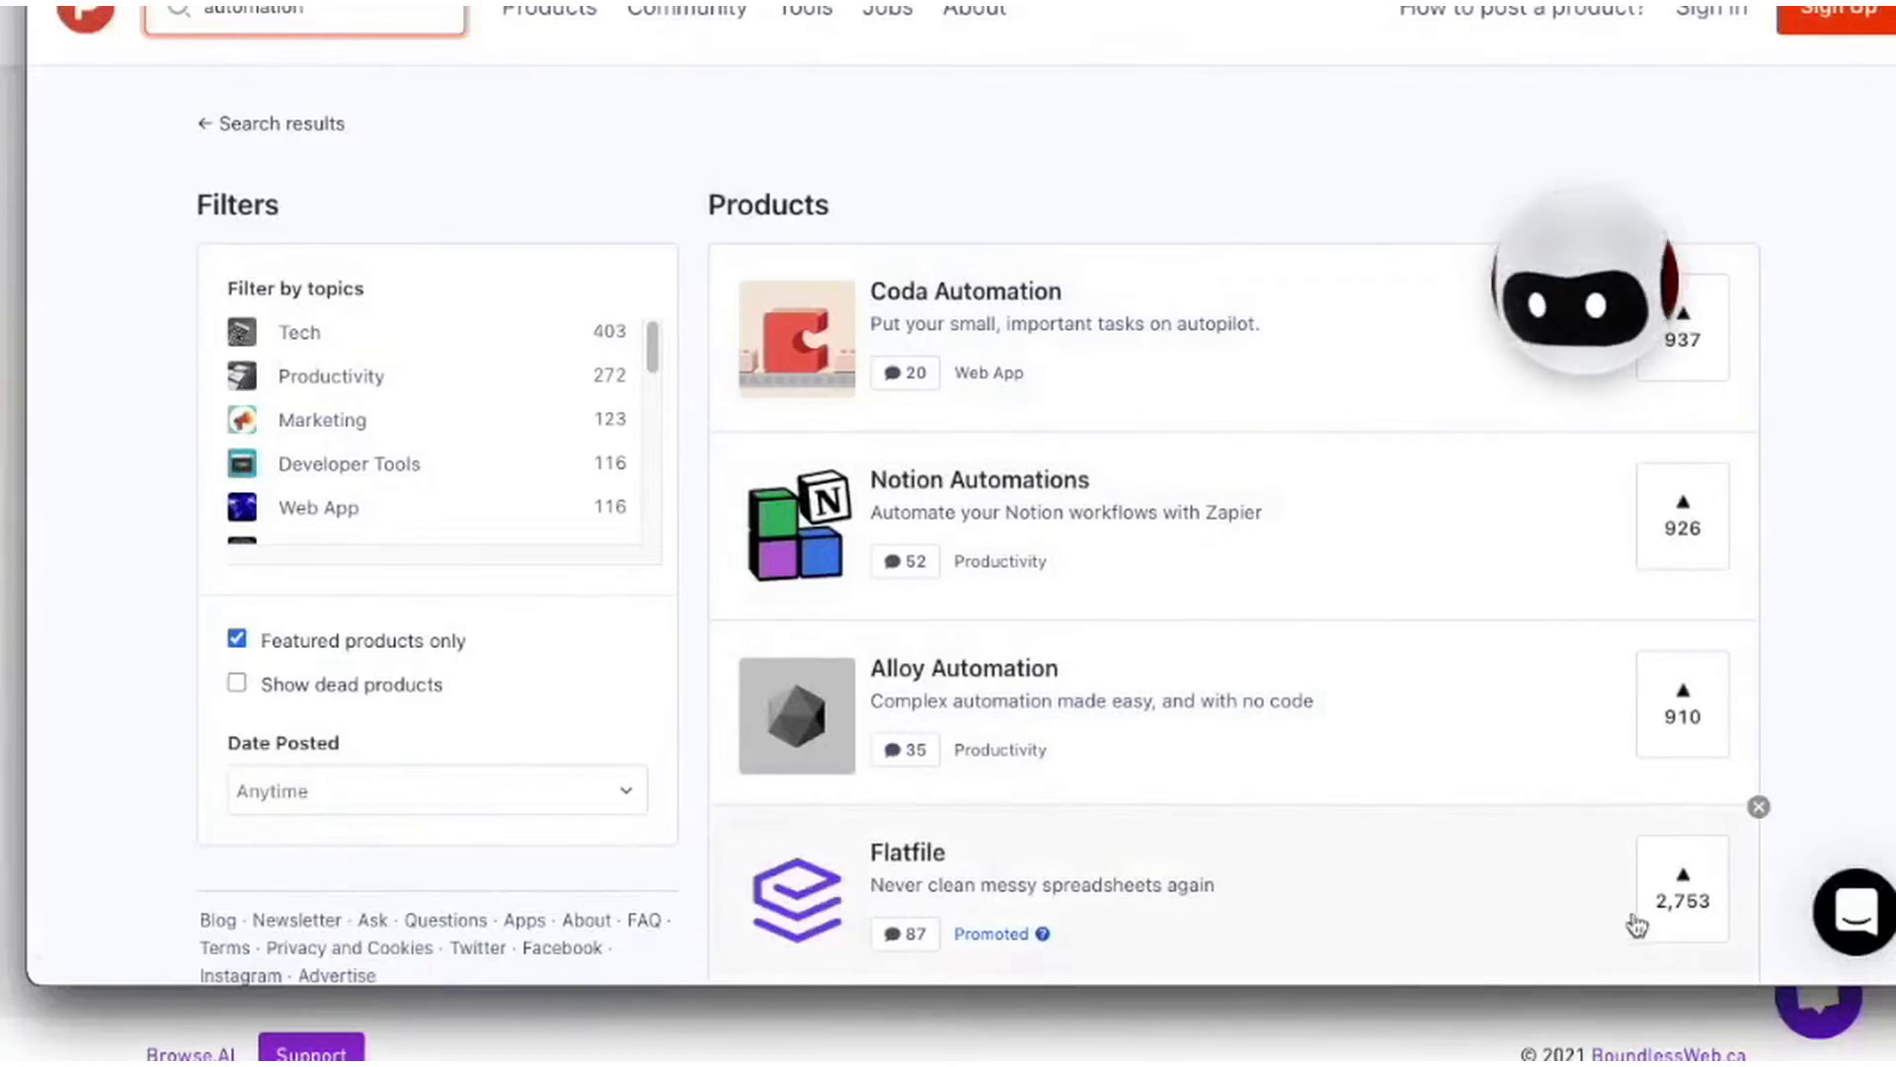
scroll(1037, 444, "down", 4)
scroll(1108, 495, "down", 3)
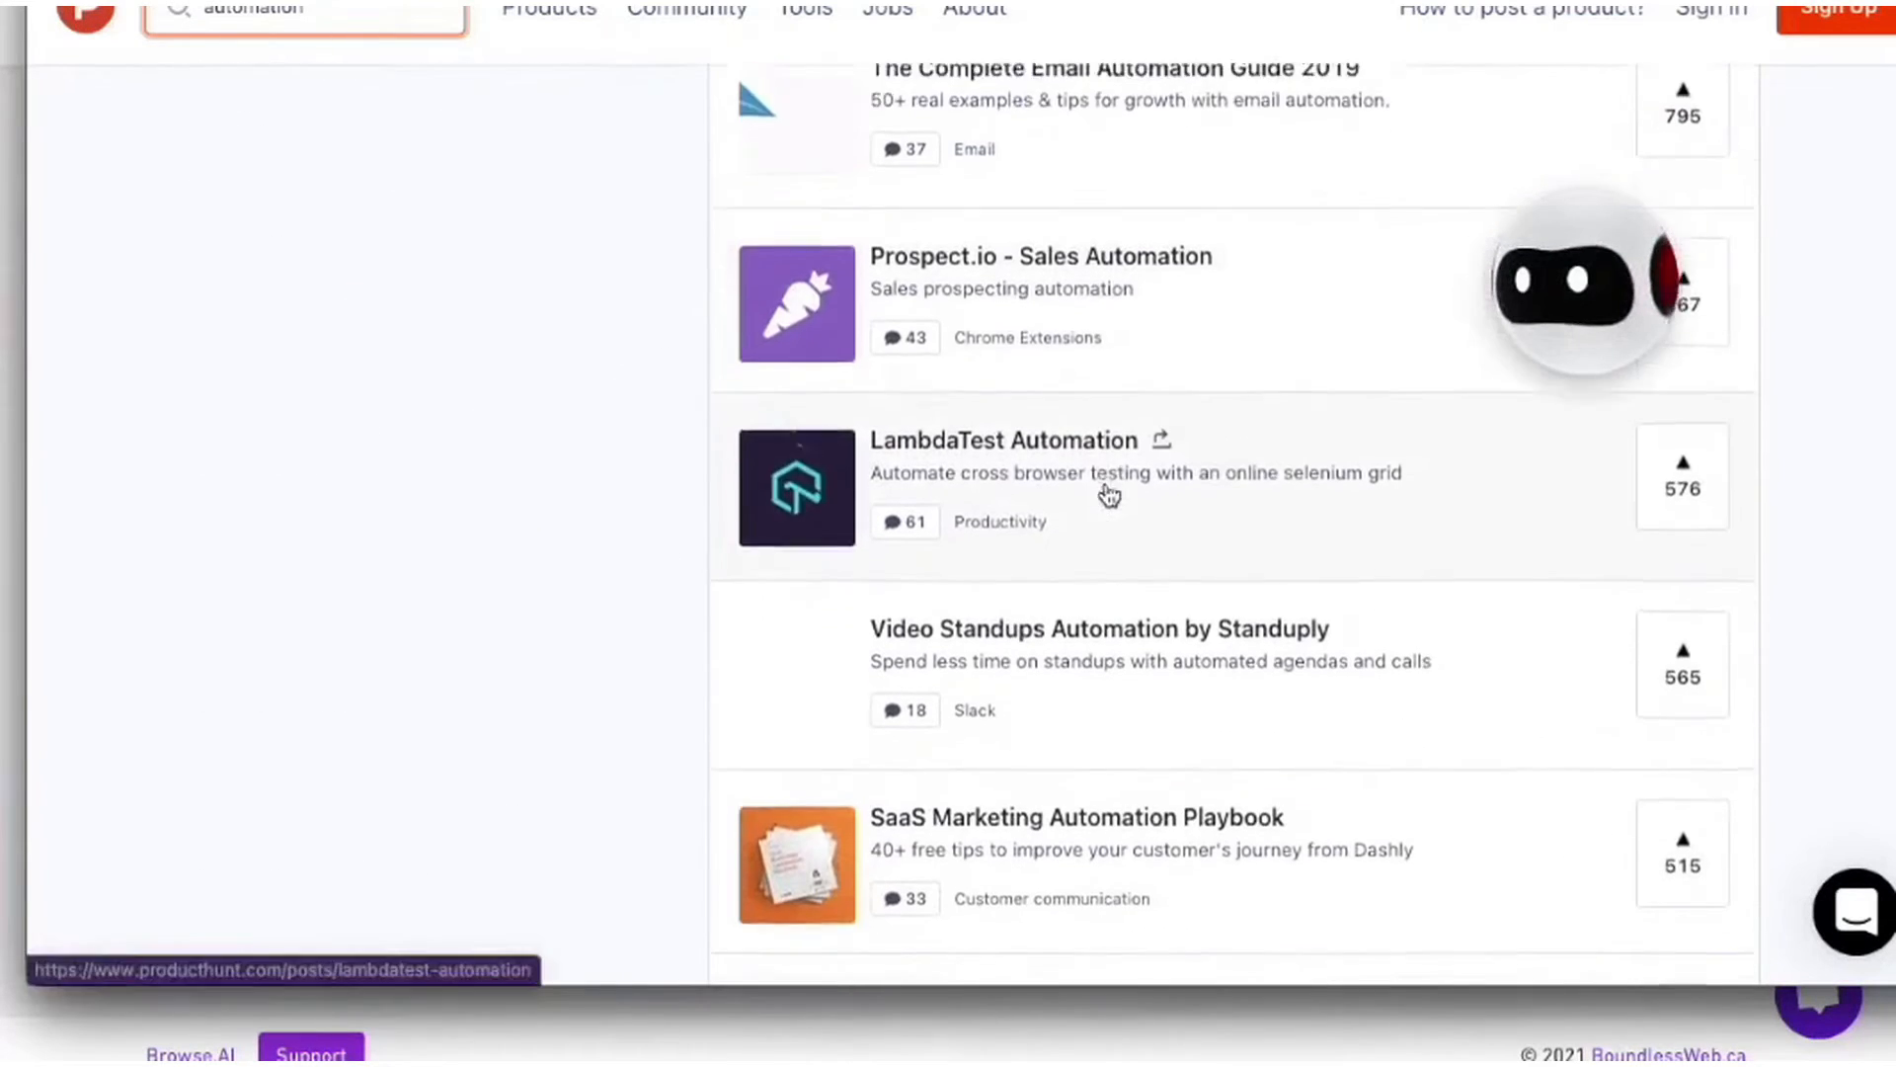
Capture the product list with each title, description and upvote count, confirming the Product Name column
left_click(1571, 273)
left_click(1304, 152)
left_click(1096, 316)
left_click(1038, 211)
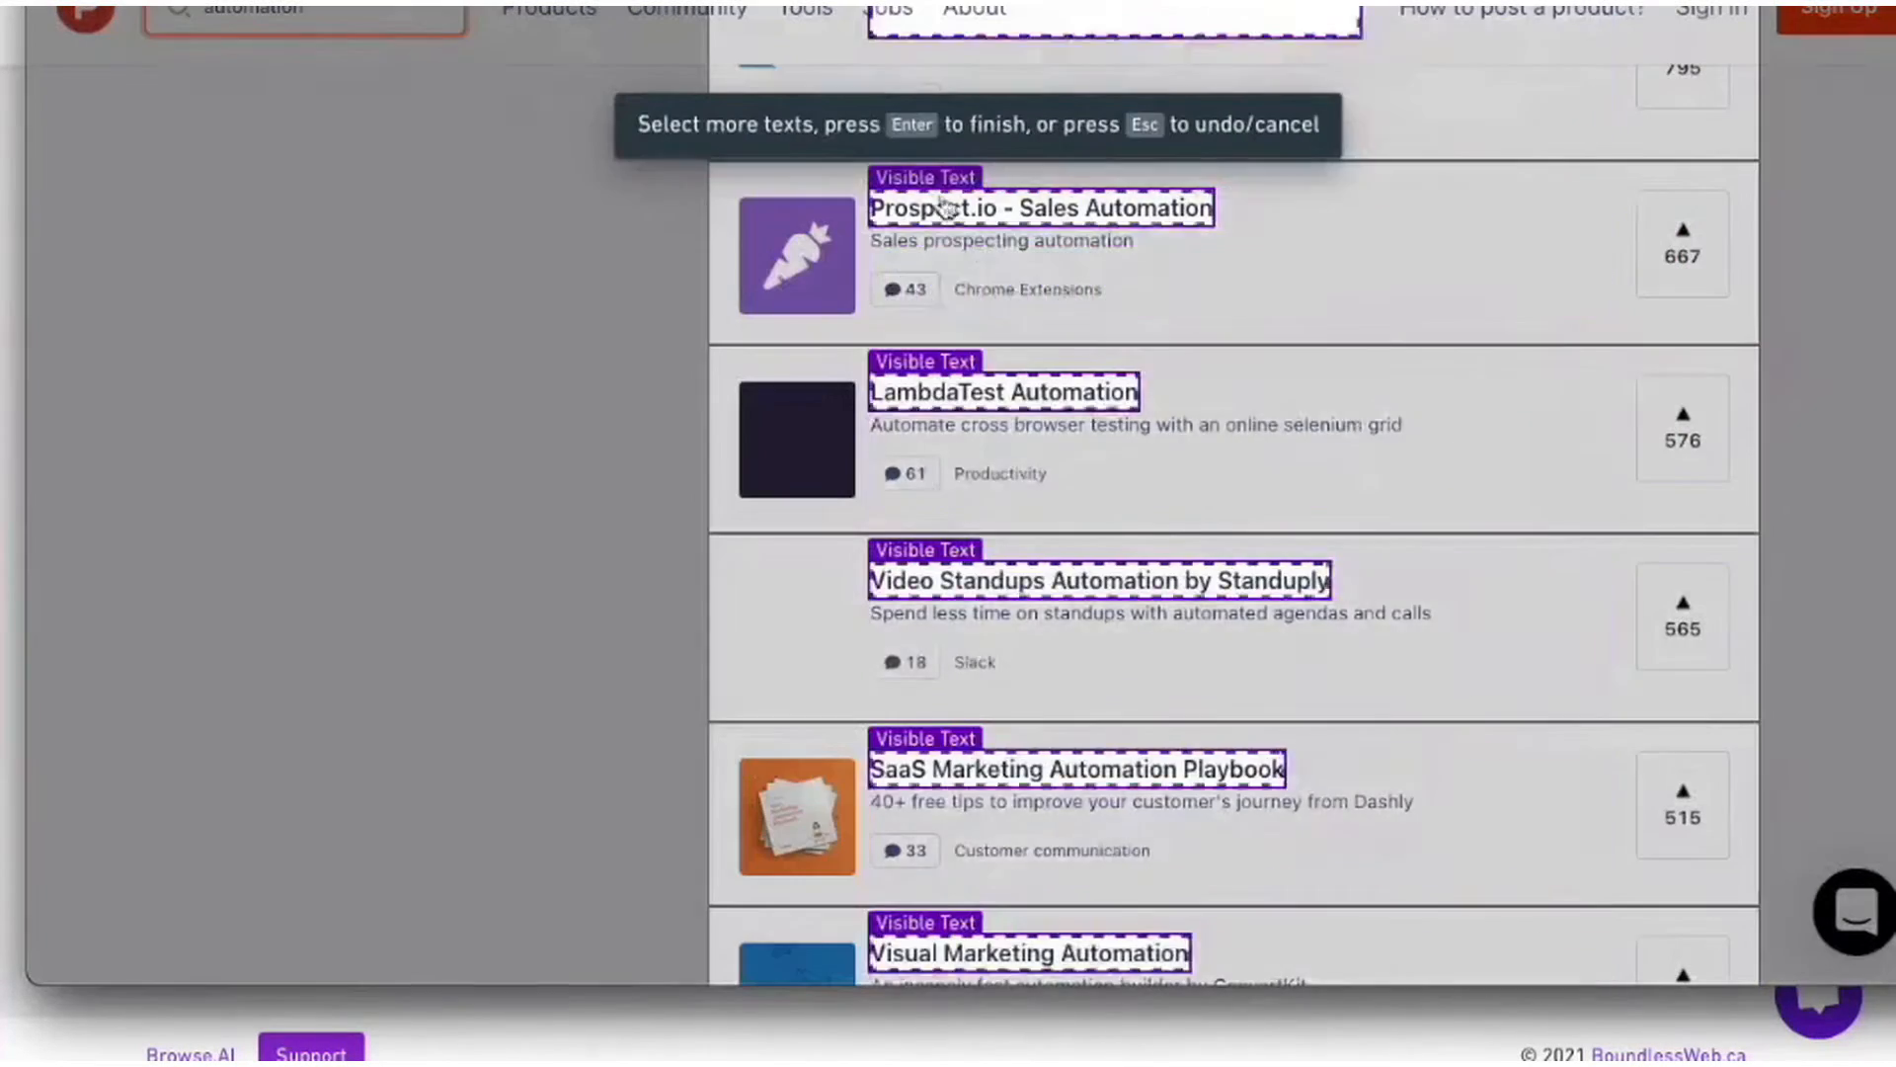
left_click(1022, 242)
left_click(1030, 270)
left_click(1682, 256)
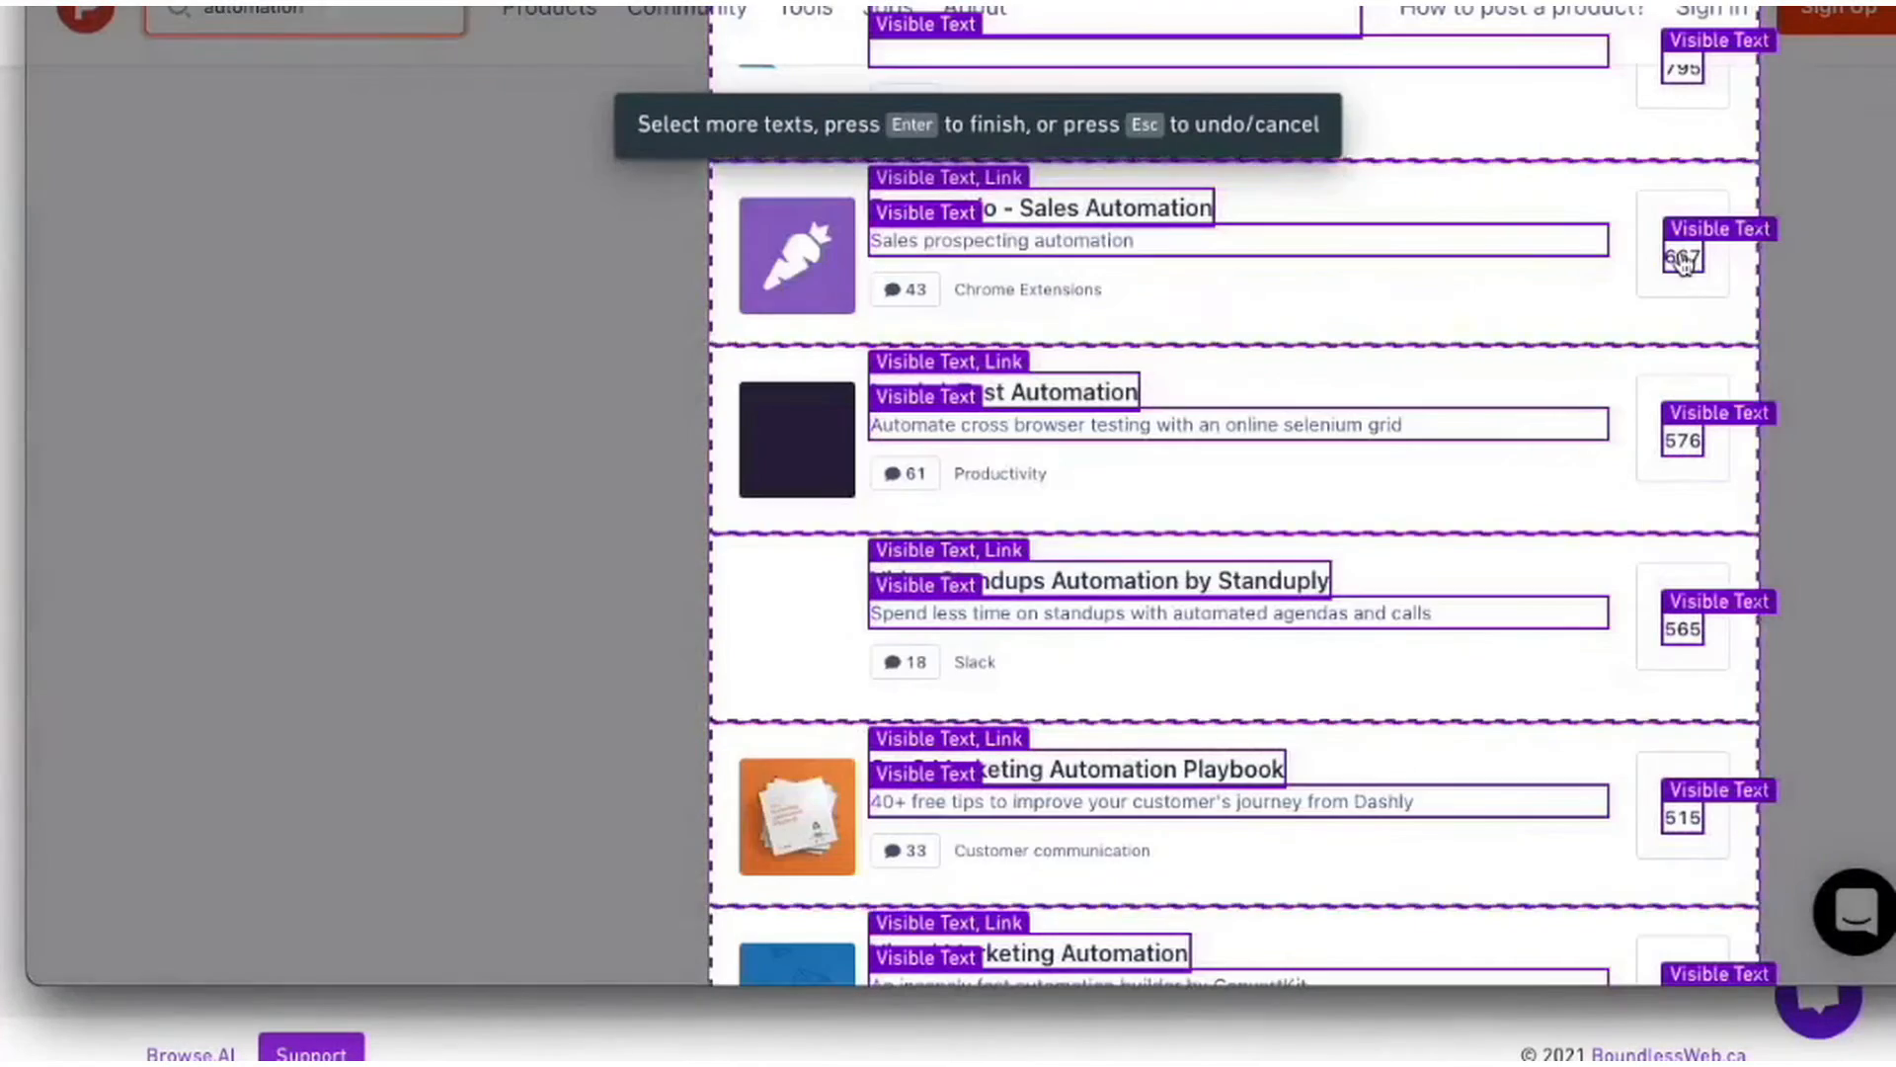
key("Return")
type("Product Name")
key("Return")
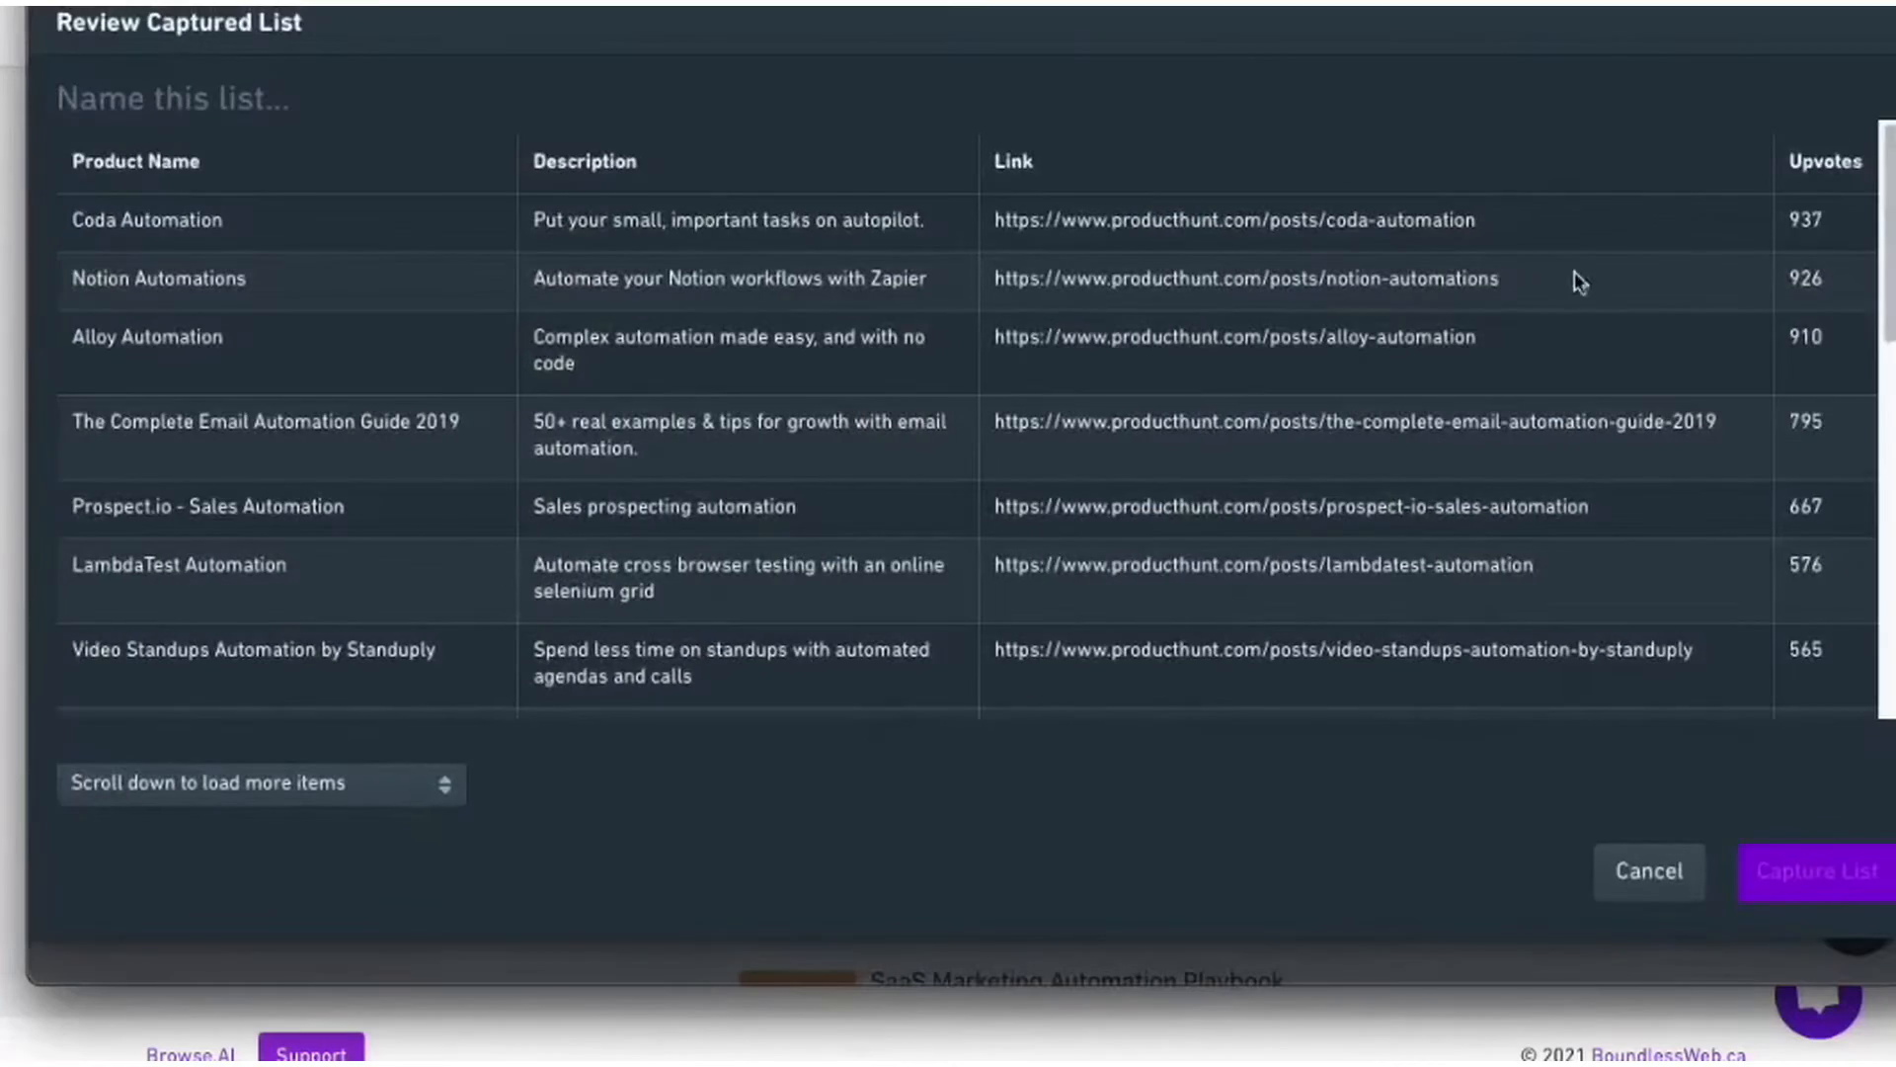
scroll(1837, 276, "down", 5)
scroll(898, 355, "up", 5)
Name the list Search Results, keep the loading option, save it and finish the recording
left_click(178, 96)
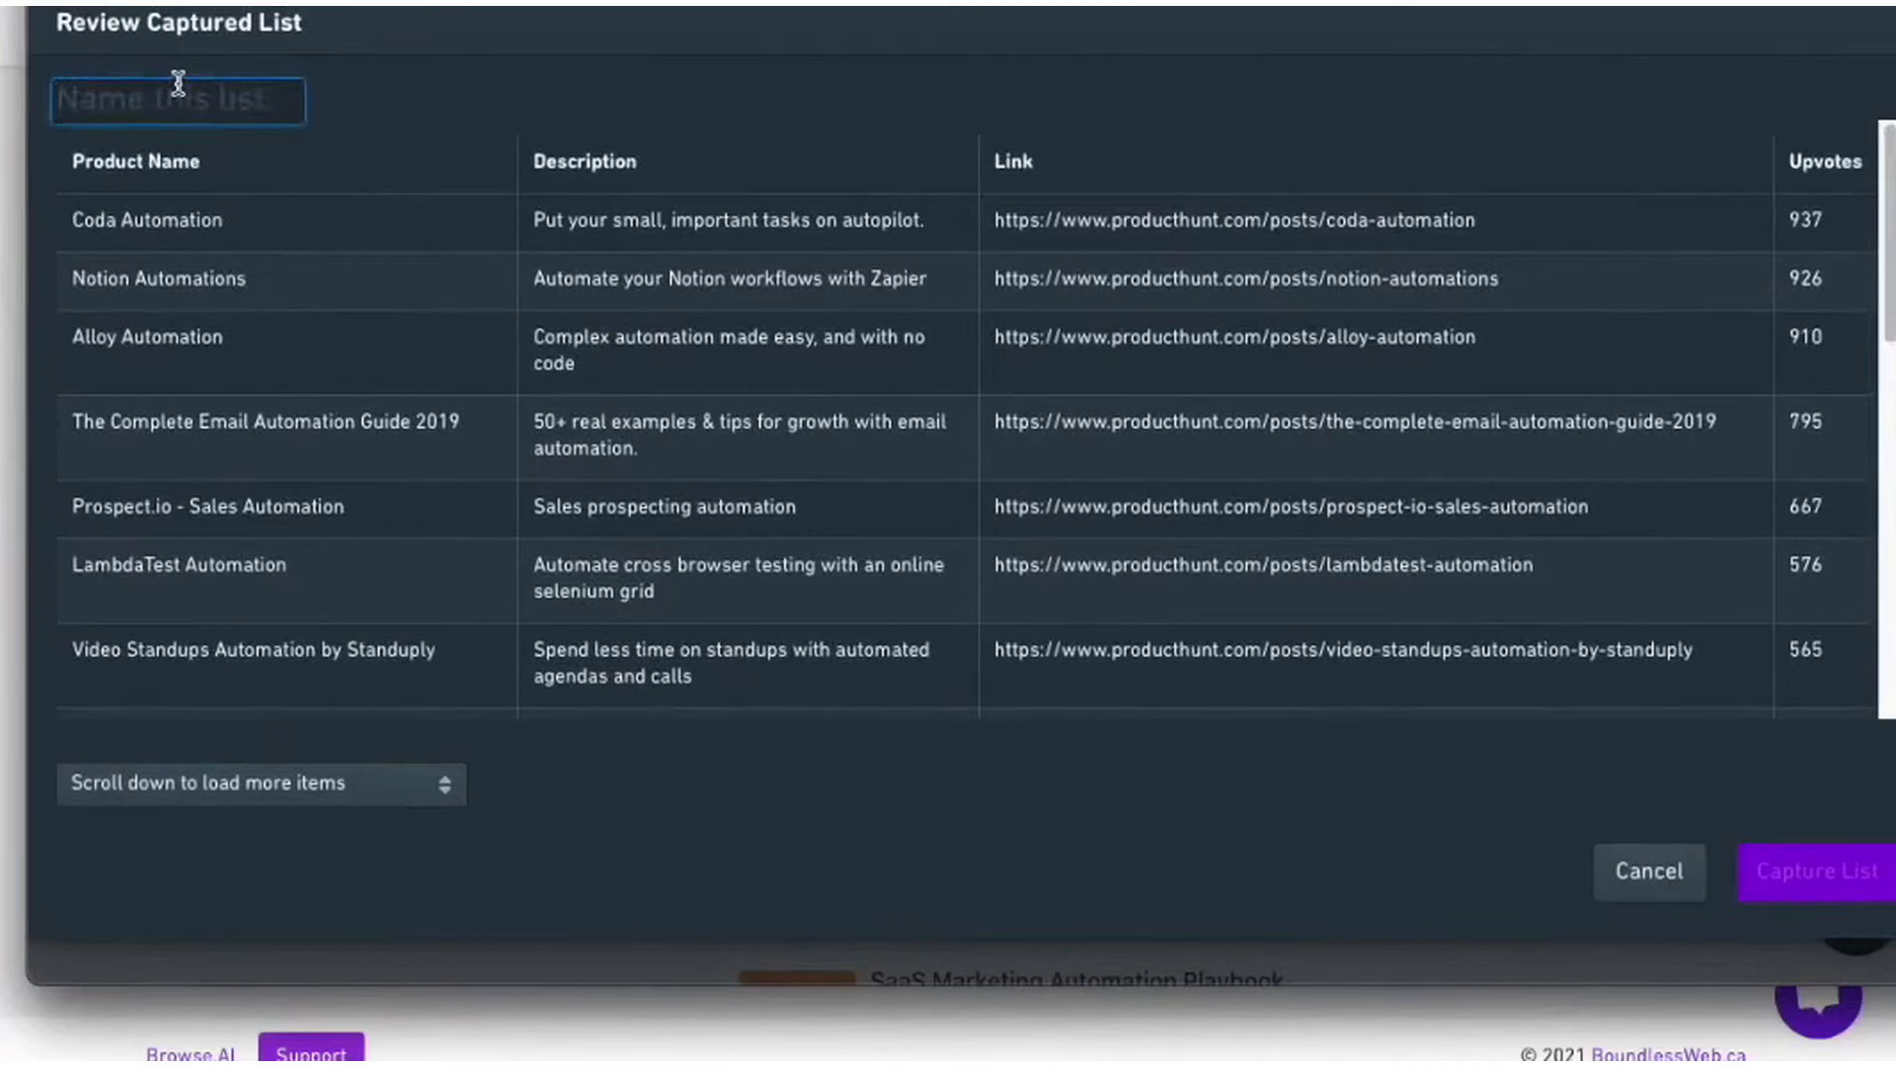
type("Search Results")
left_click(260, 782)
left_click(252, 782)
left_click(1817, 871)
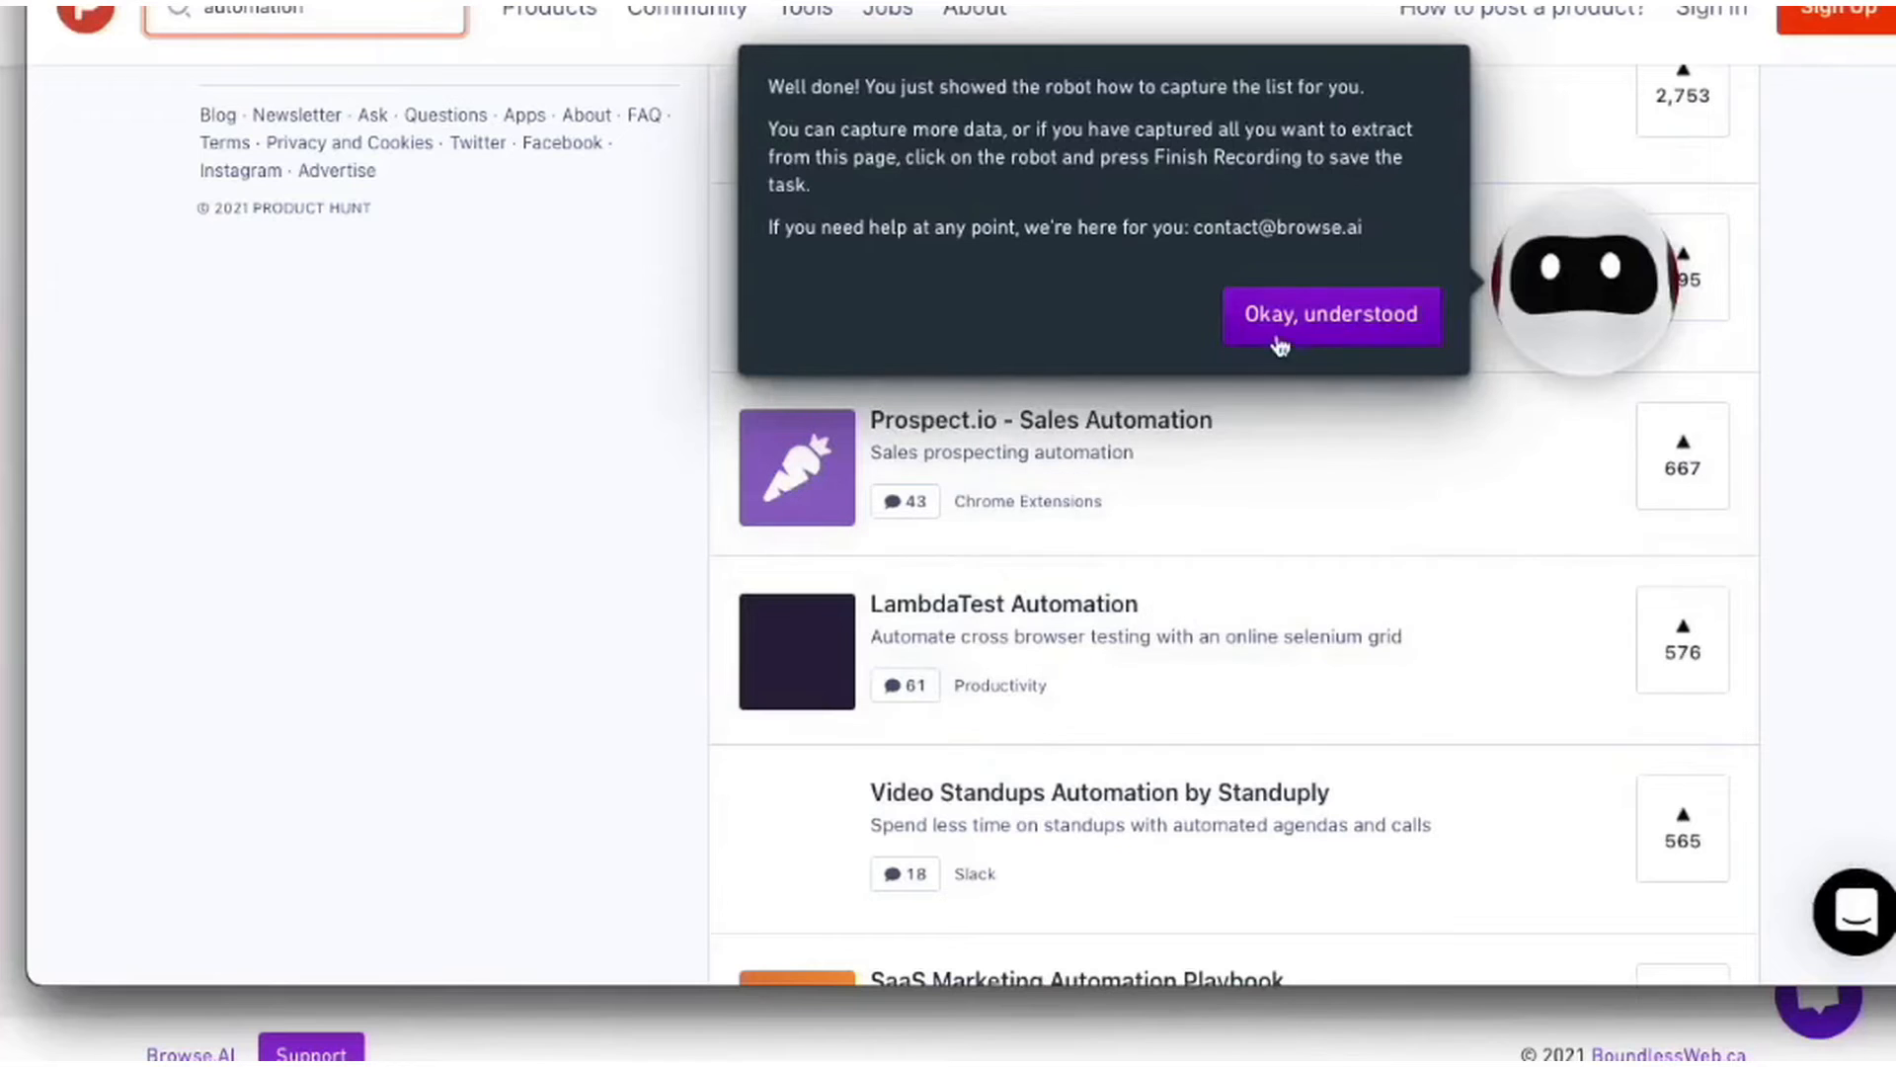
left_click(1313, 327)
left_click(1367, 301)
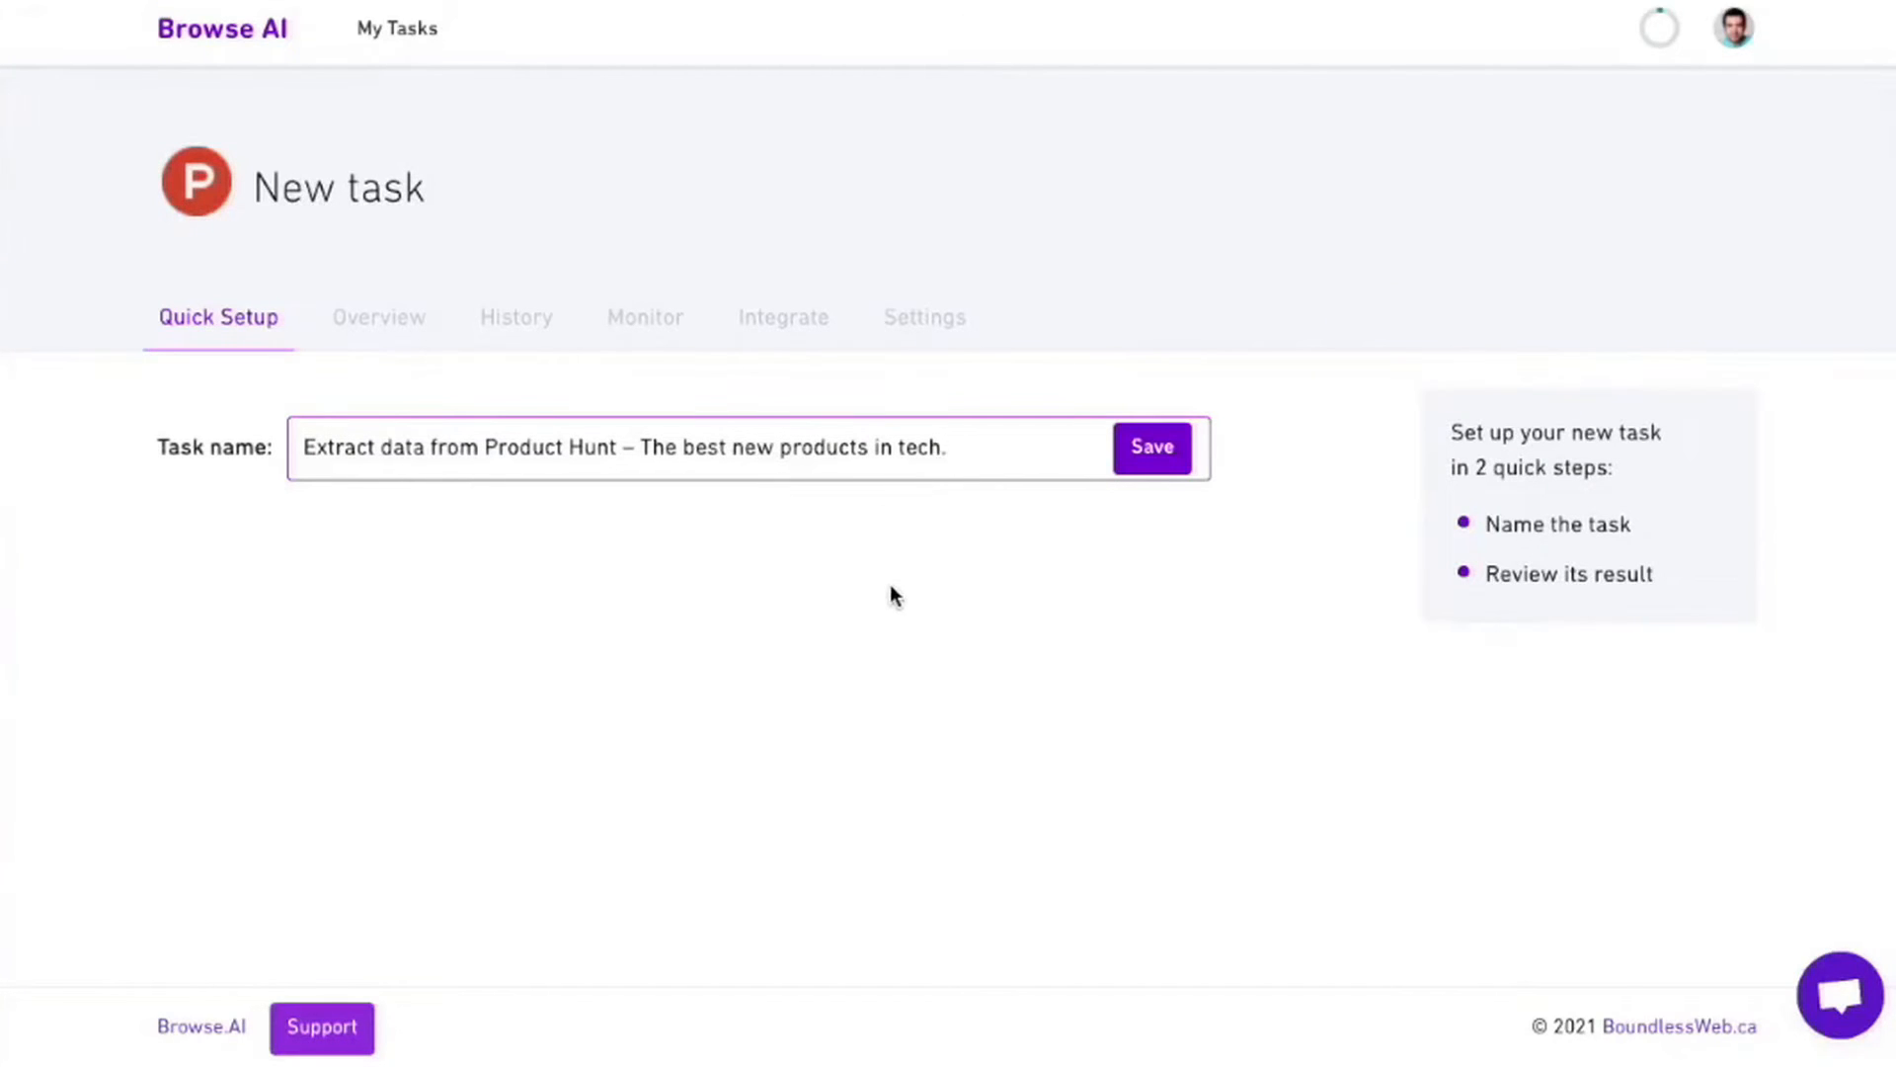
Rename the task to 'Extract search results from Product Hunt' and save
left_click_drag(622, 449, 988, 483)
key("BackSpace")
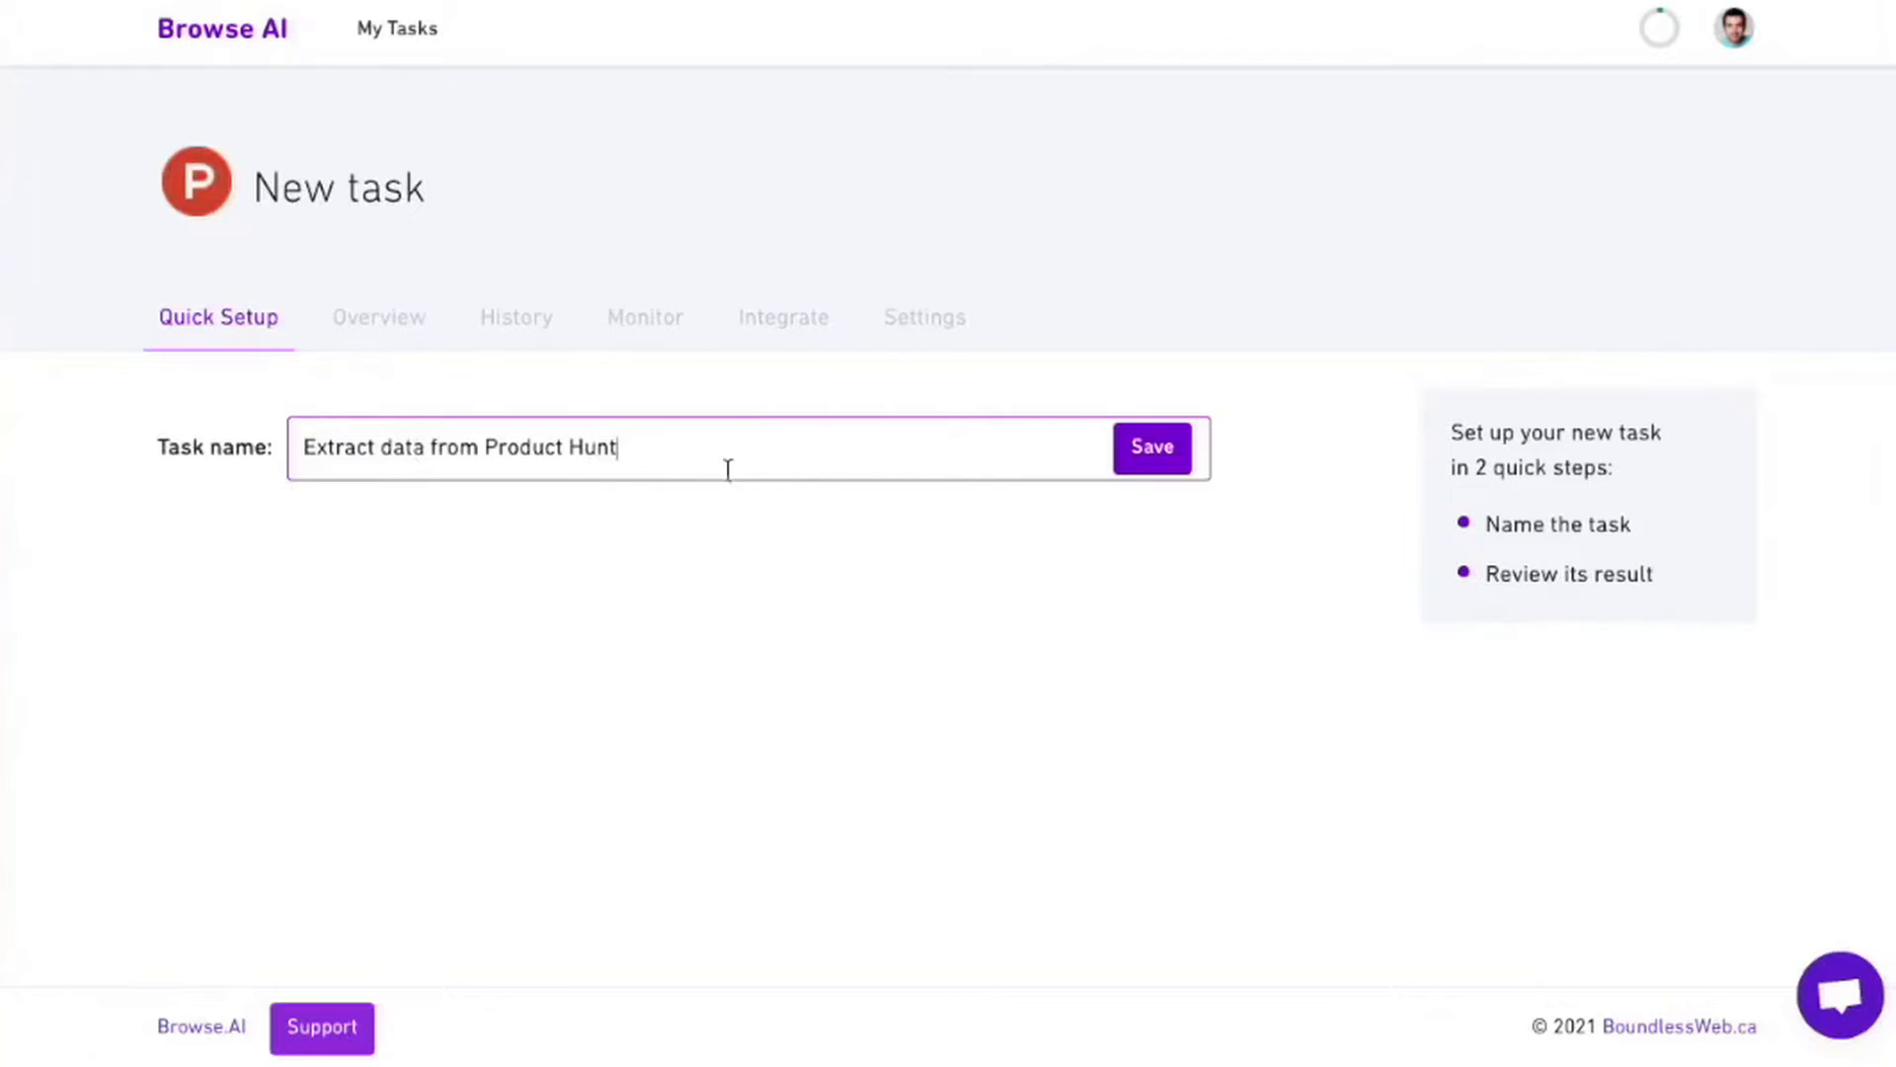
double_click(425, 444)
type("search results")
key("Return")
scroll(817, 499, "down", 3)
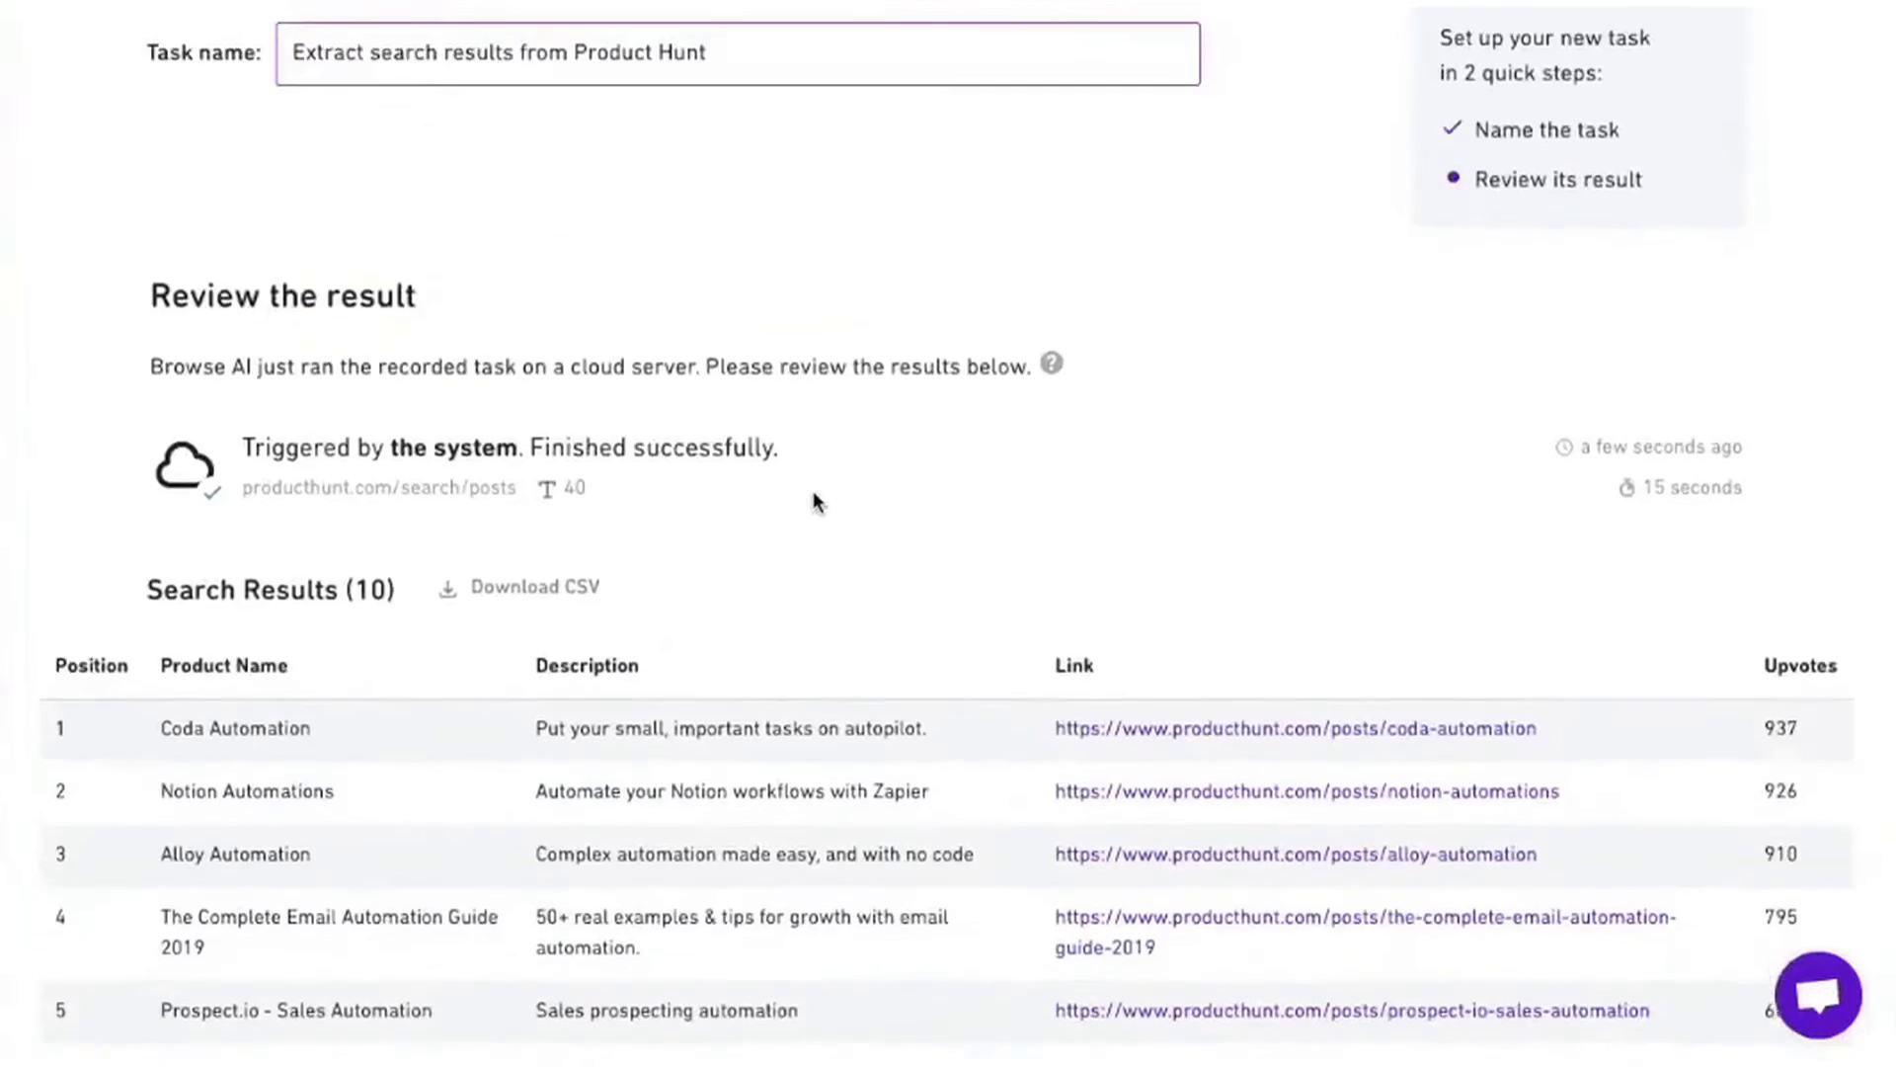
scroll(1032, 426, "down", 5)
scroll(1033, 426, "down", 6)
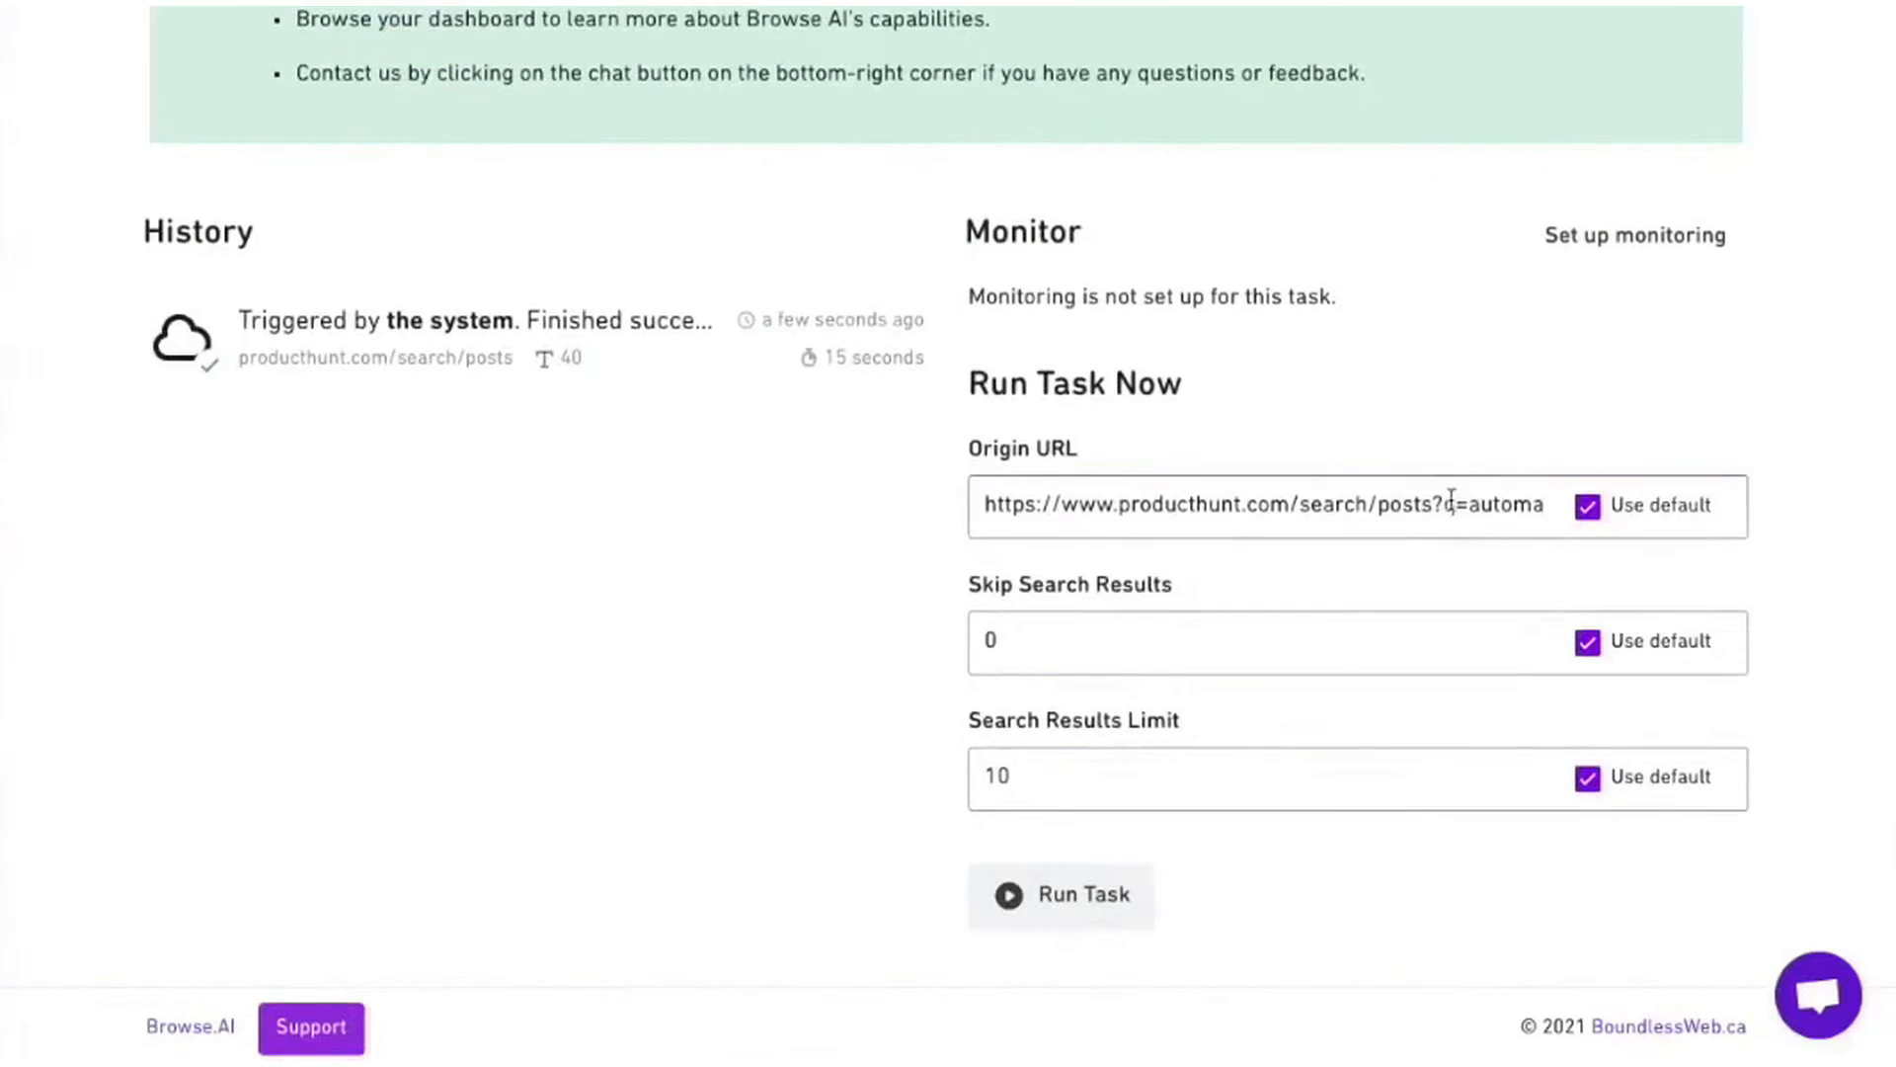
Change the origin URL query to calendar, set the results limit to 30, run the task and open Integrate
double_click(1447, 505)
type("calendar")
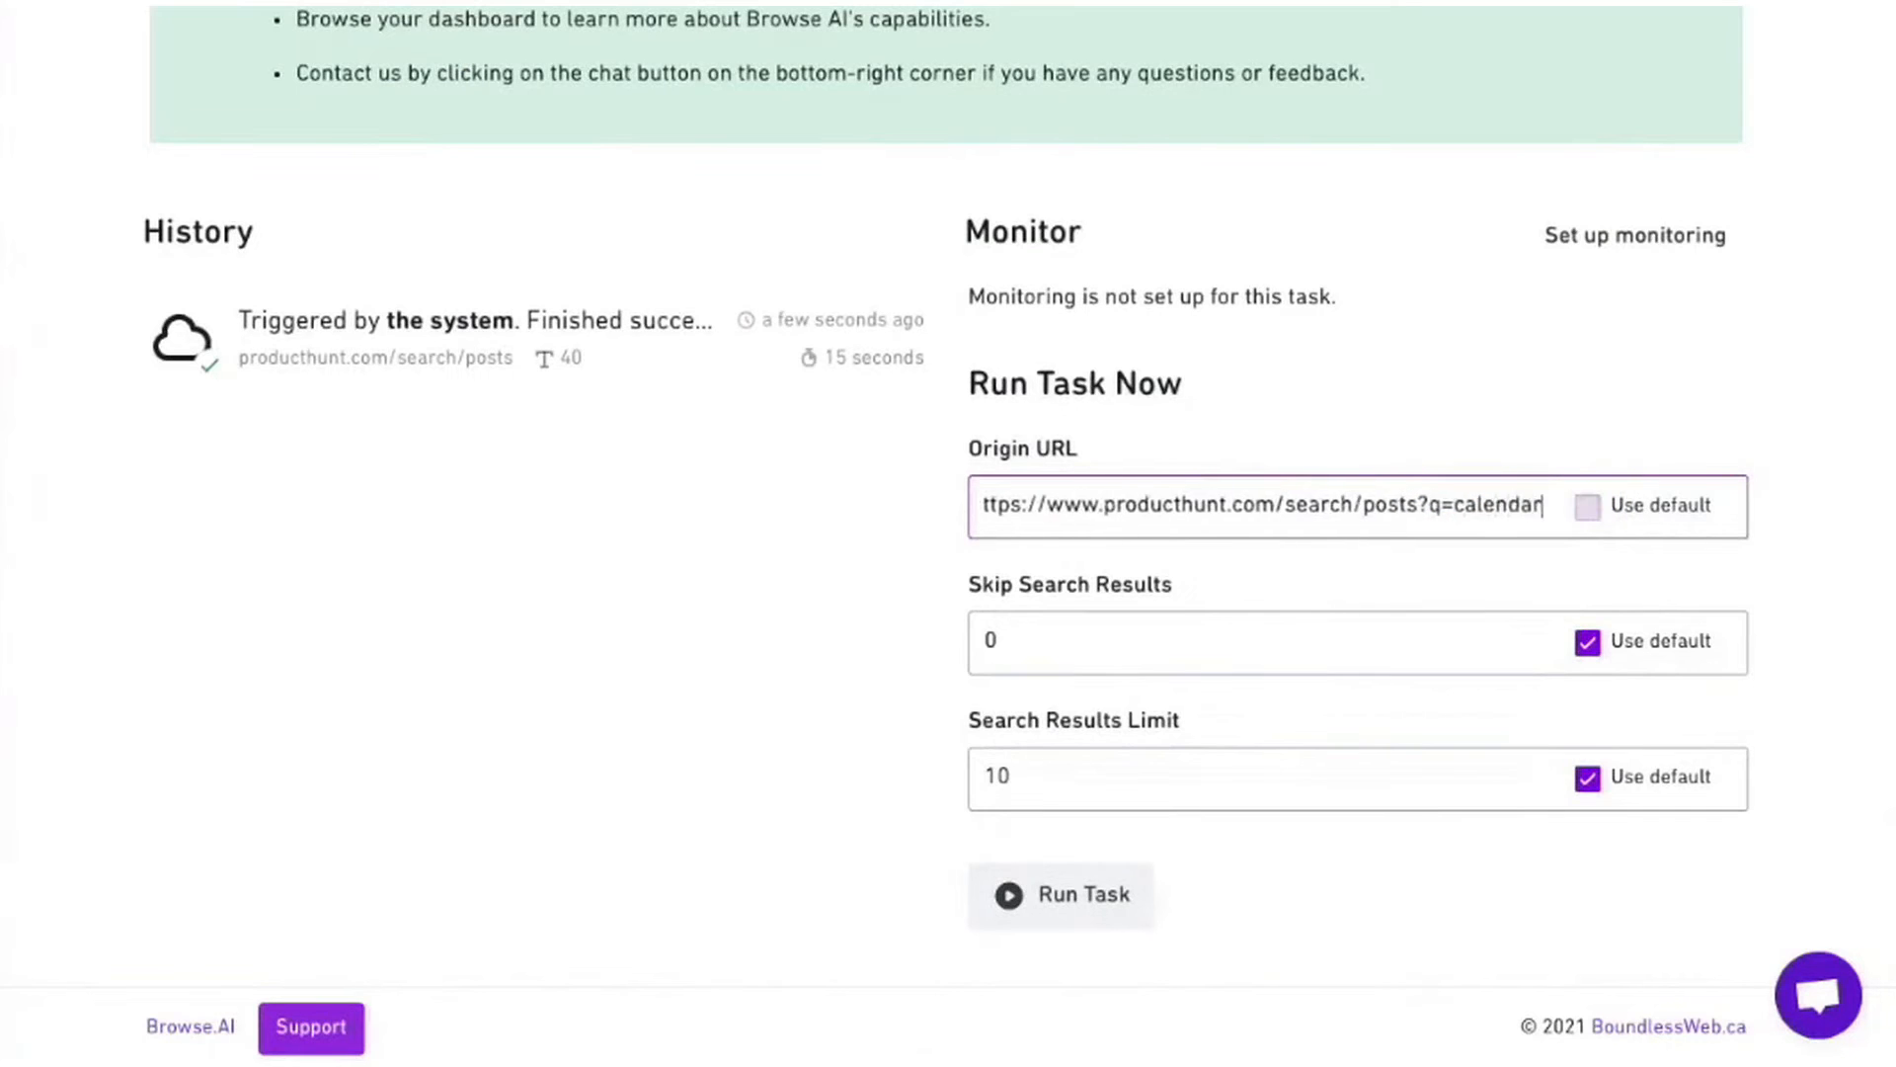
left_click(989, 792)
key("Delete")
type("3")
left_click(1061, 894)
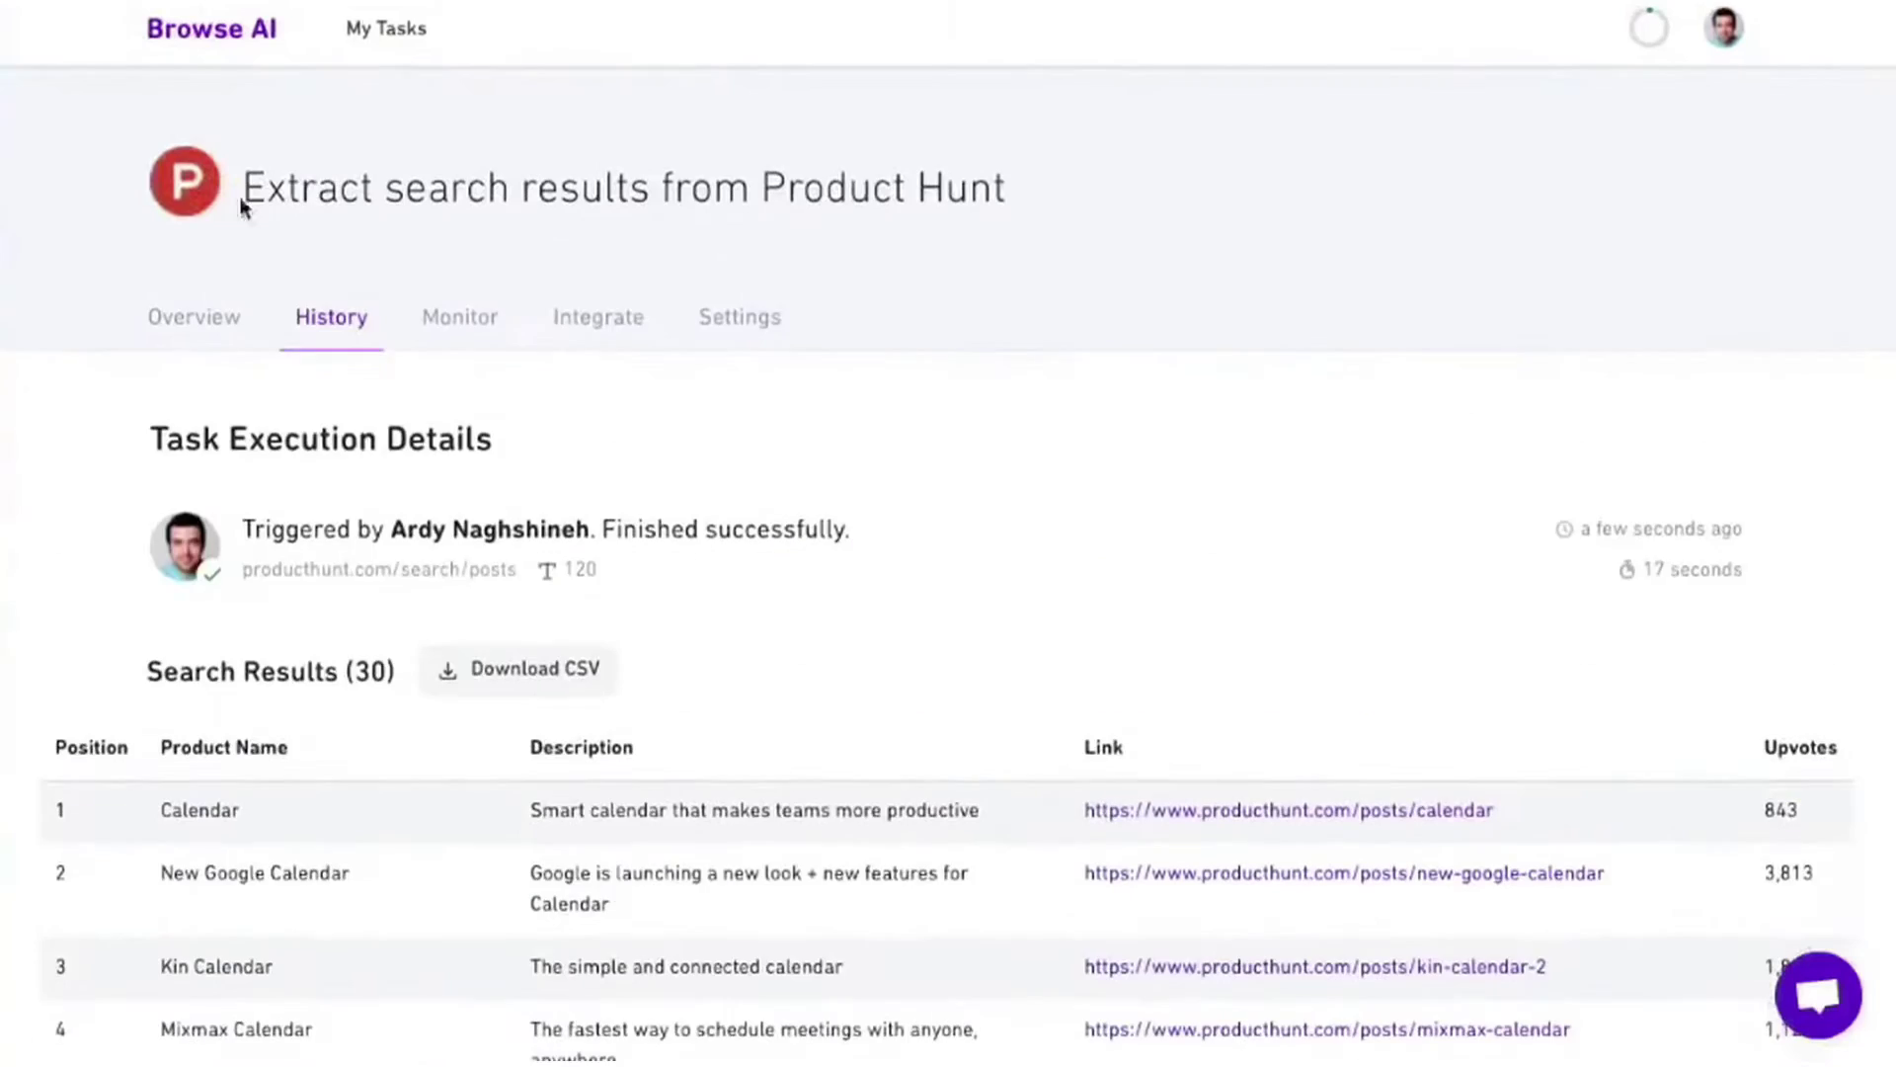
left_click(598, 318)
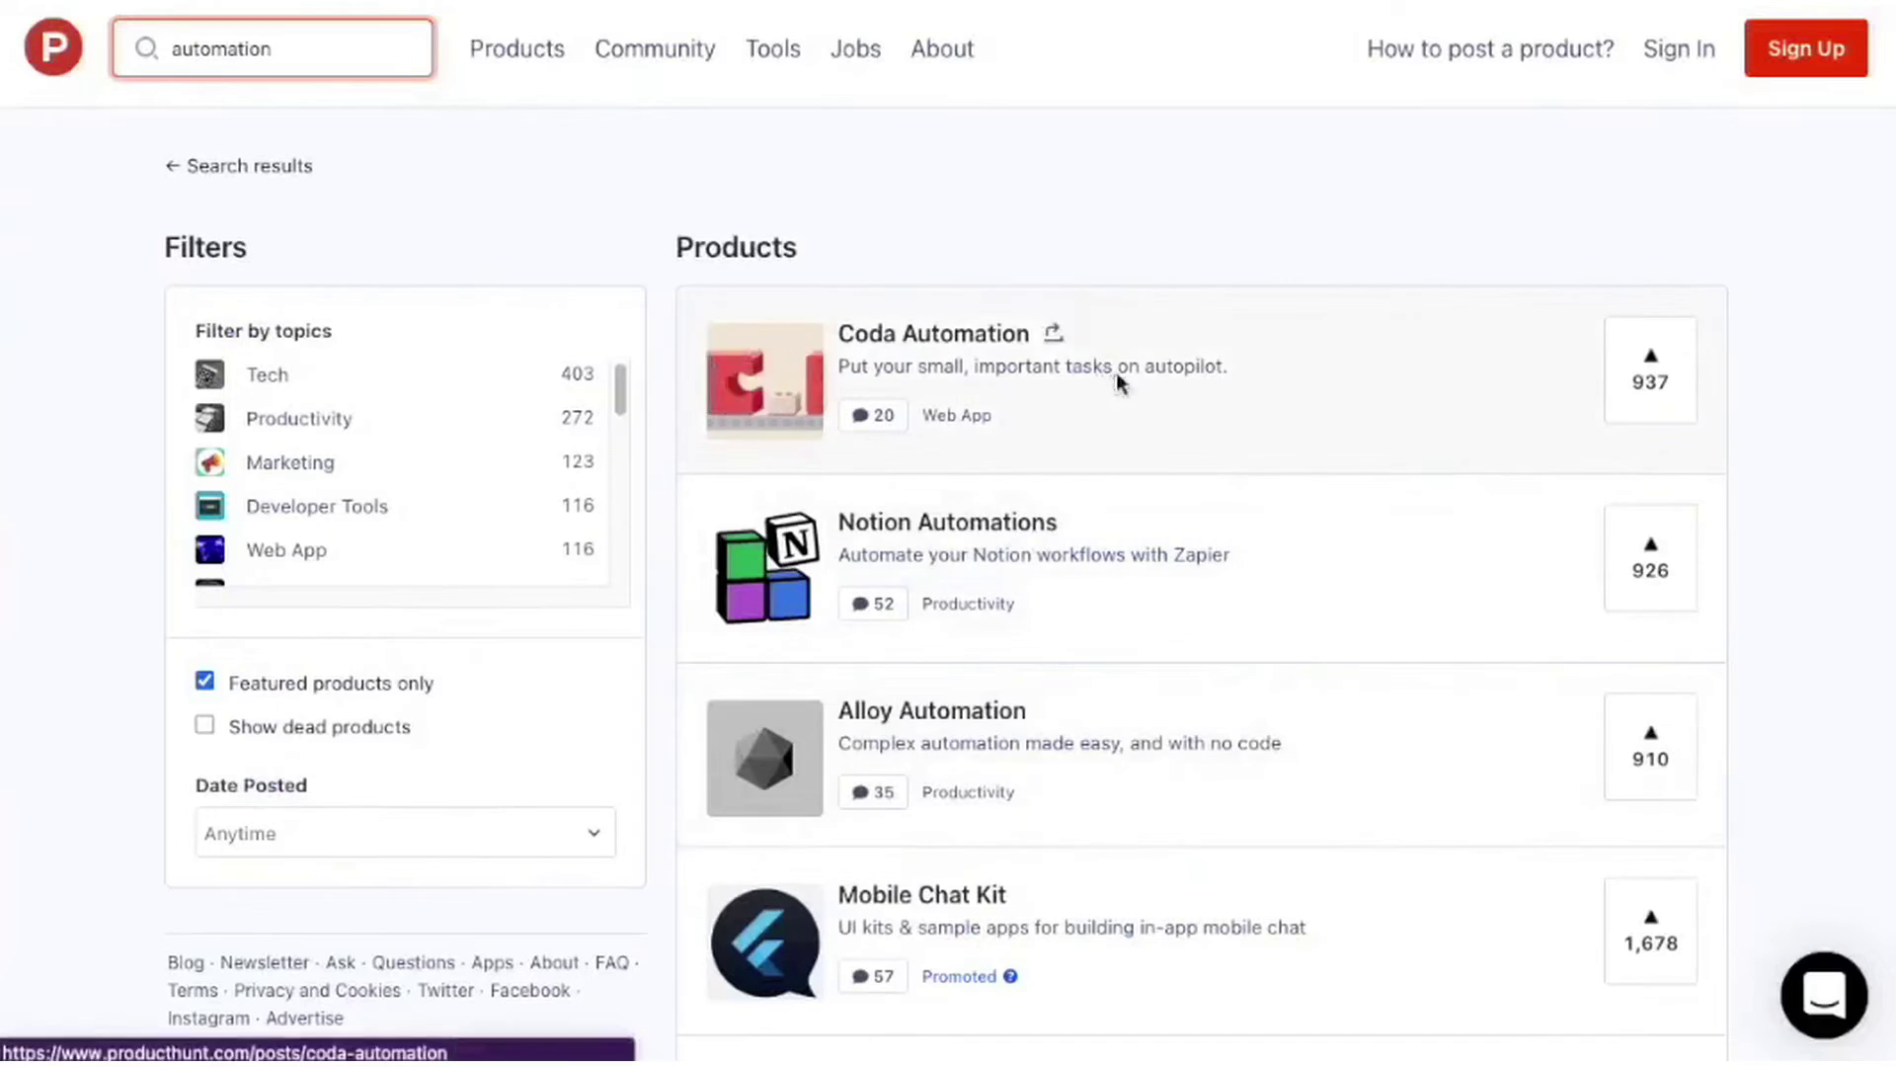
Review the product links column, then select study links in rows 4–7 of the Clinicaltrials.gov sheet
left_click(1116, 372)
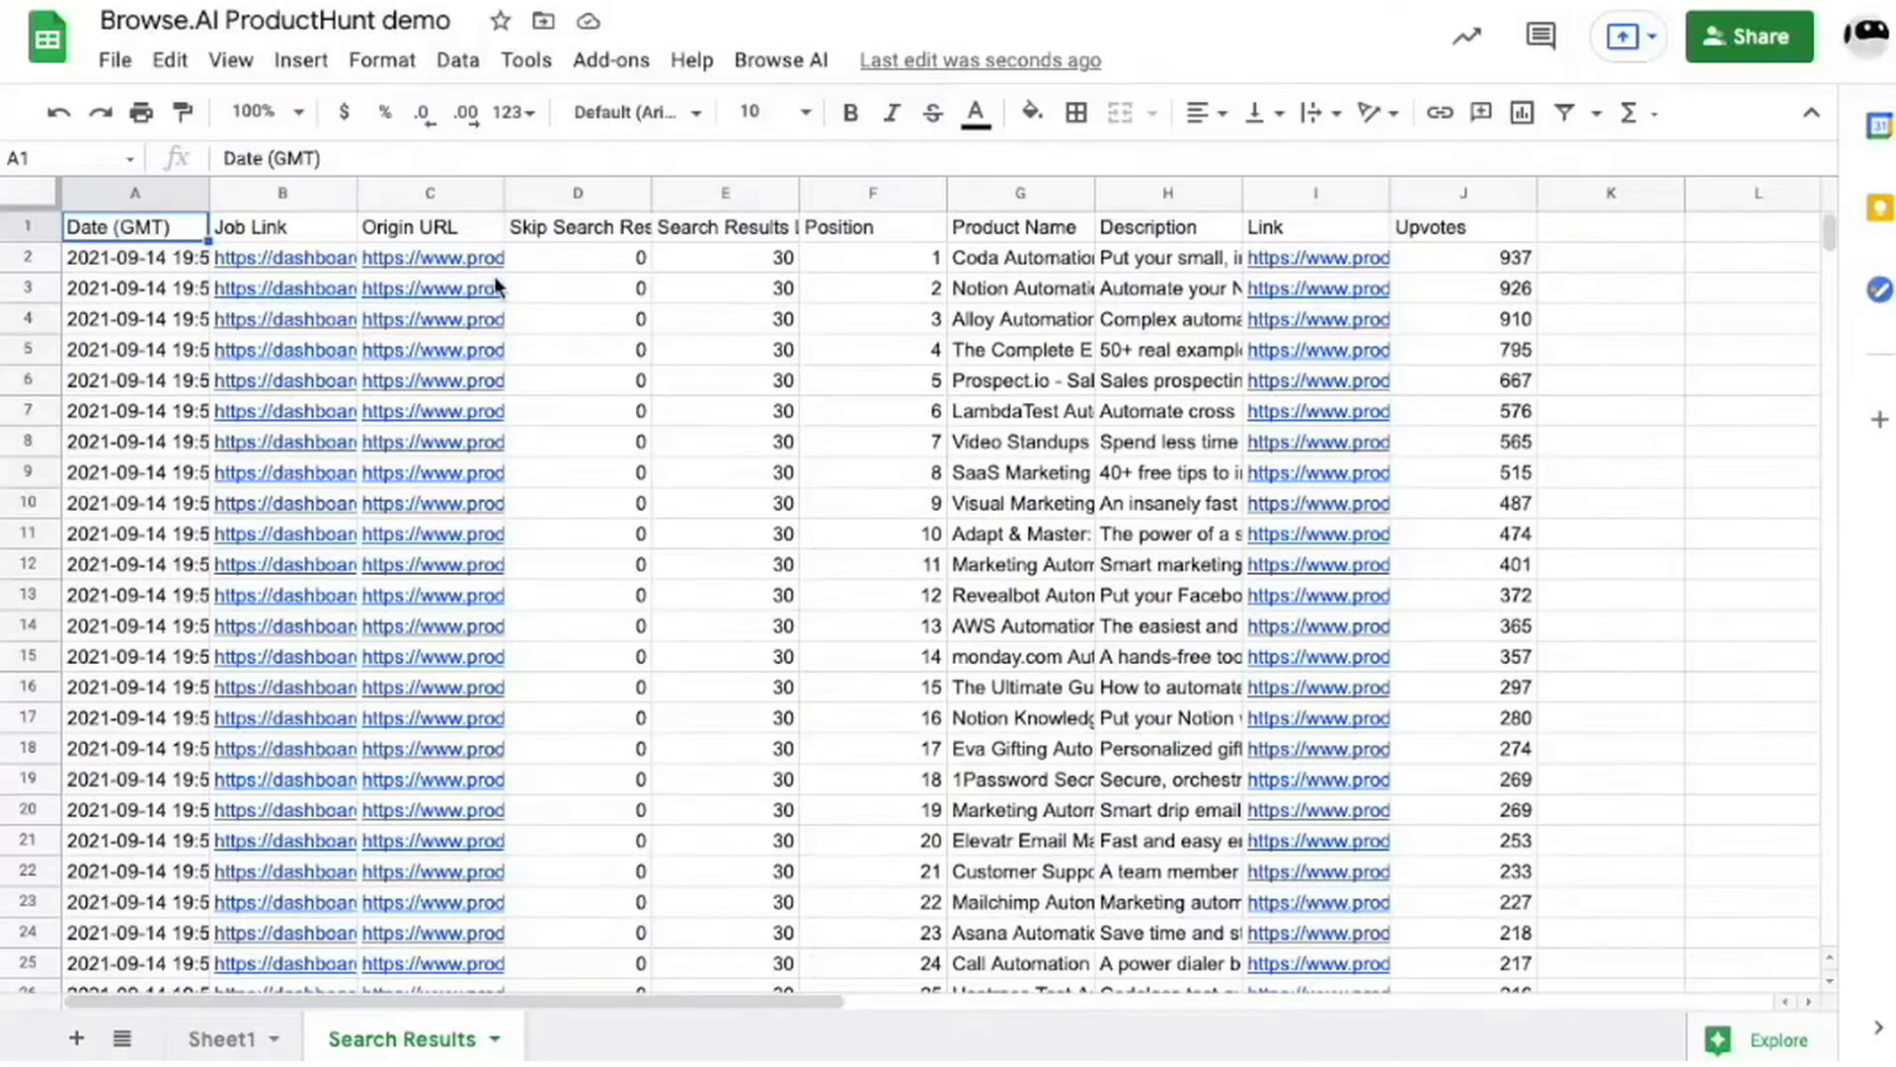
left_click(1305, 258)
left_click(1333, 963, "shift")
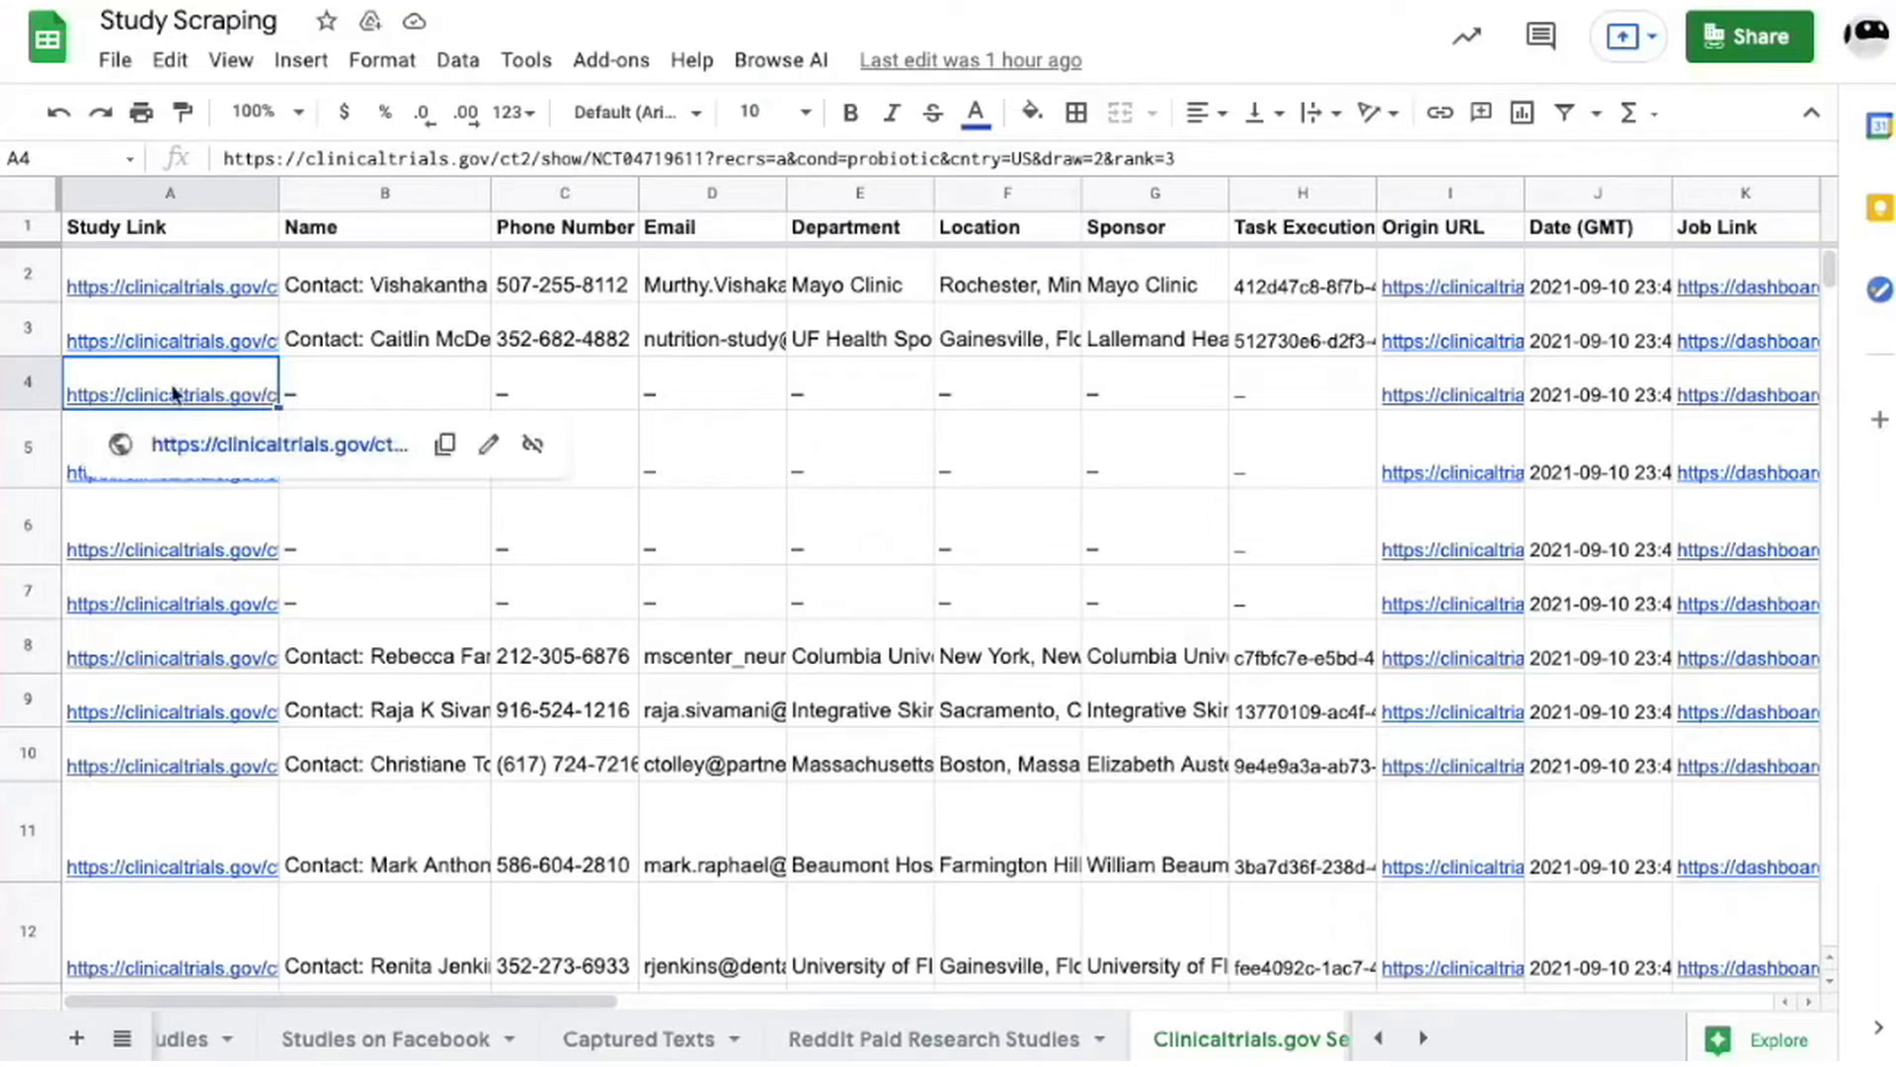
left_click_drag(164, 394, 140, 593)
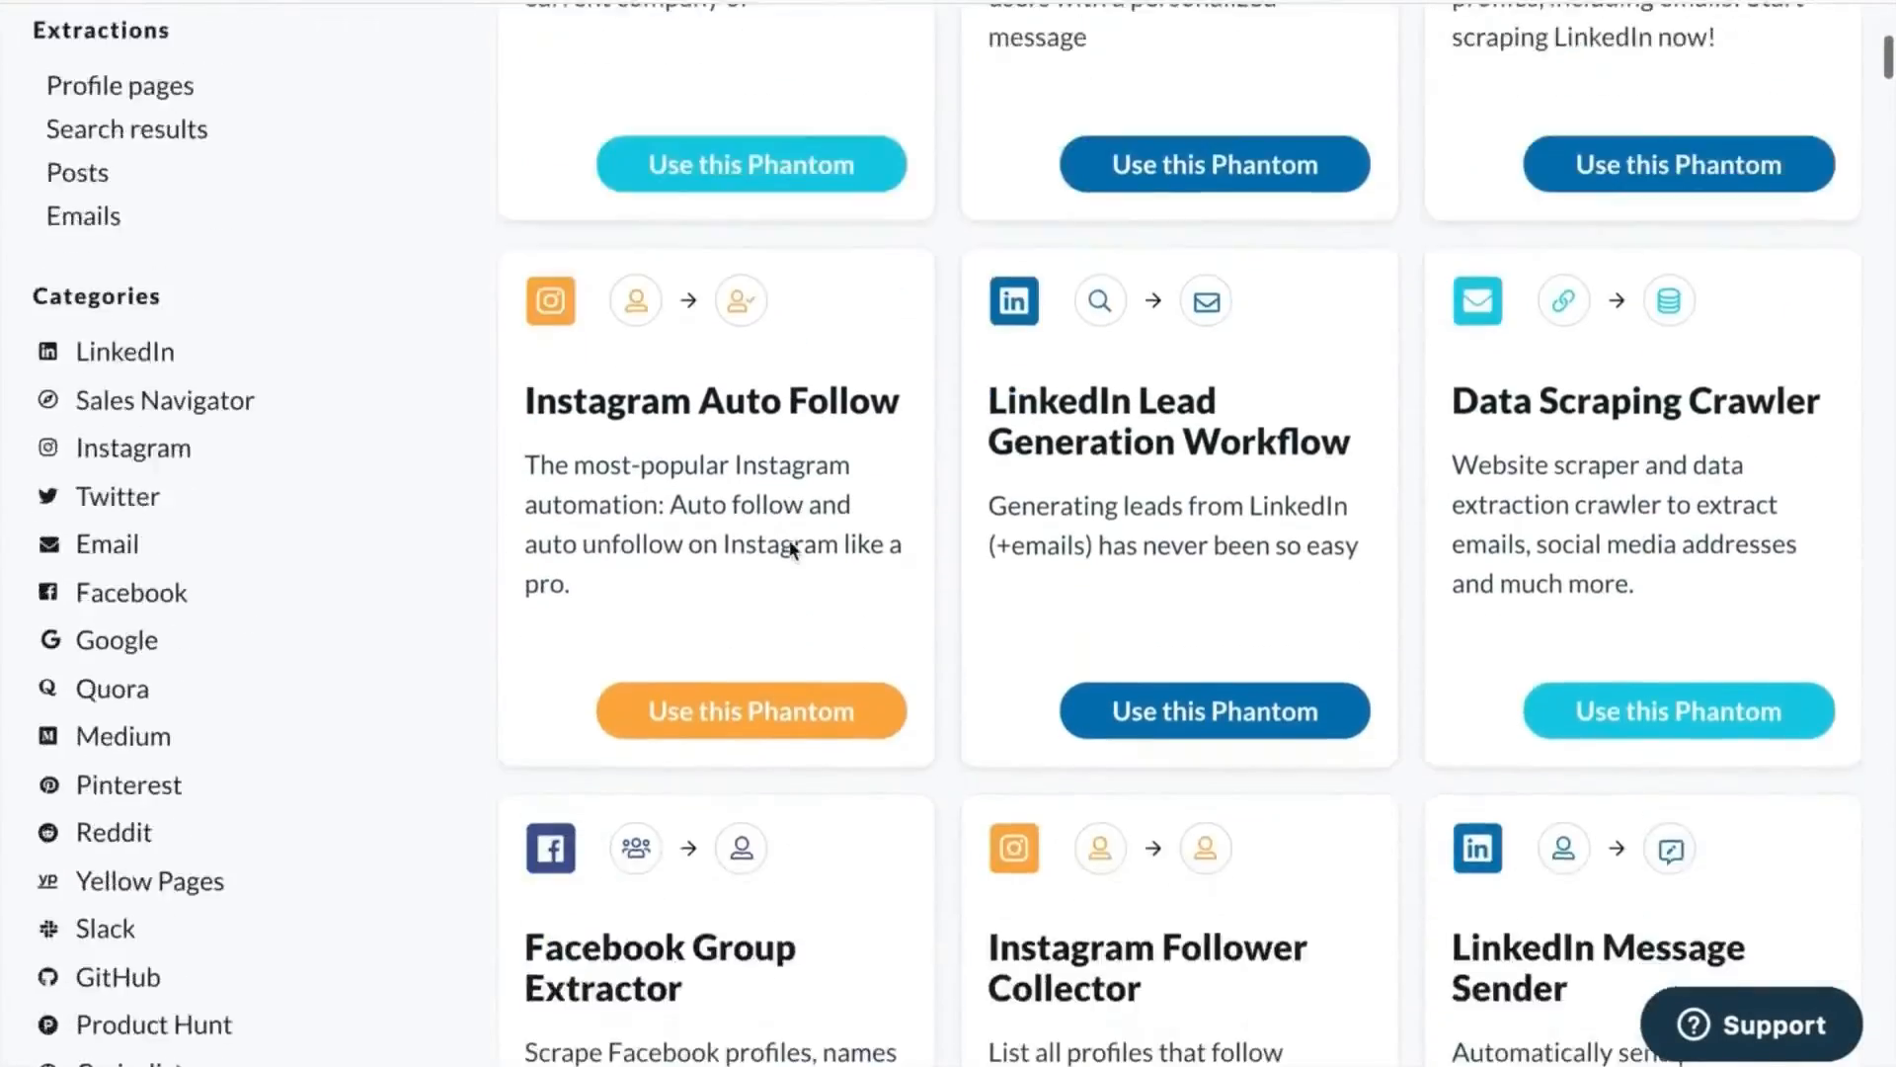
scroll(790, 551, "down", 2)
scroll(790, 540, "down", 3)
scroll(790, 549, "up", 3)
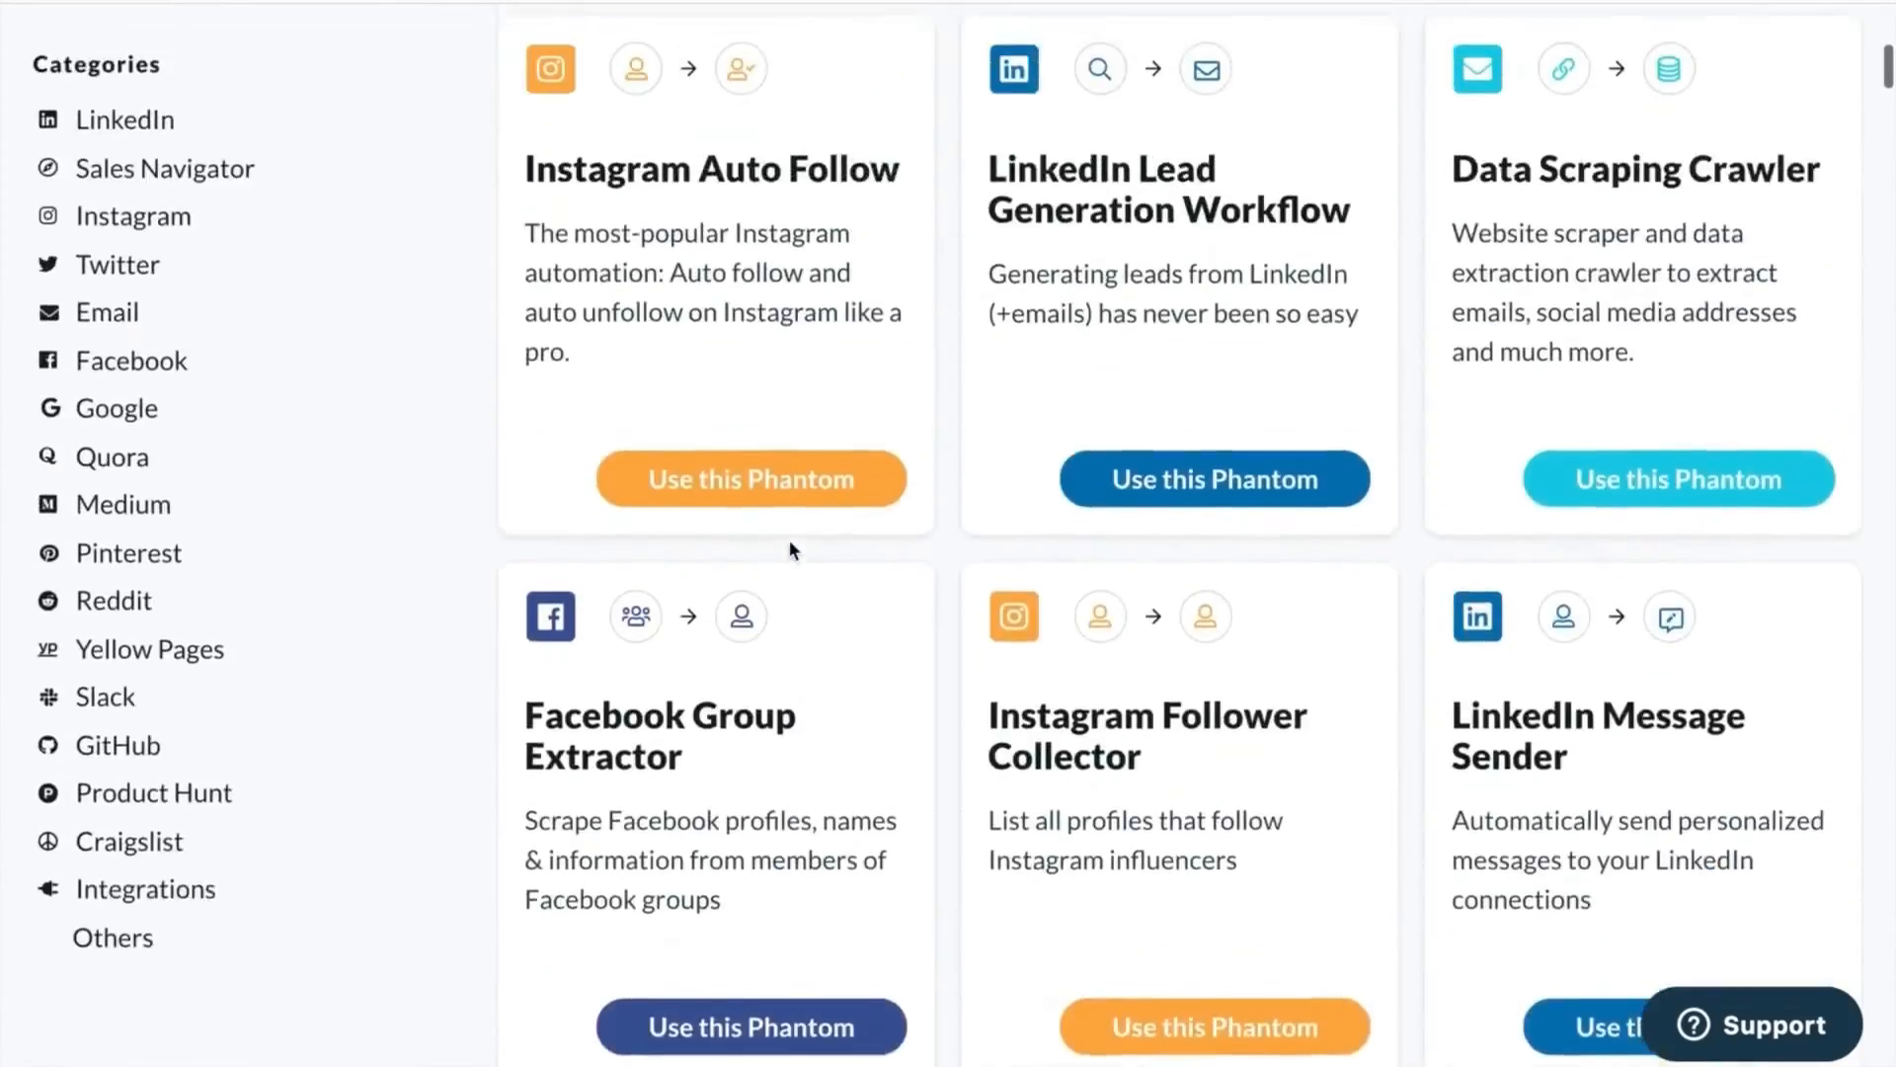
scroll(789, 543, "up", 3)
scroll(786, 550, "up", 2)
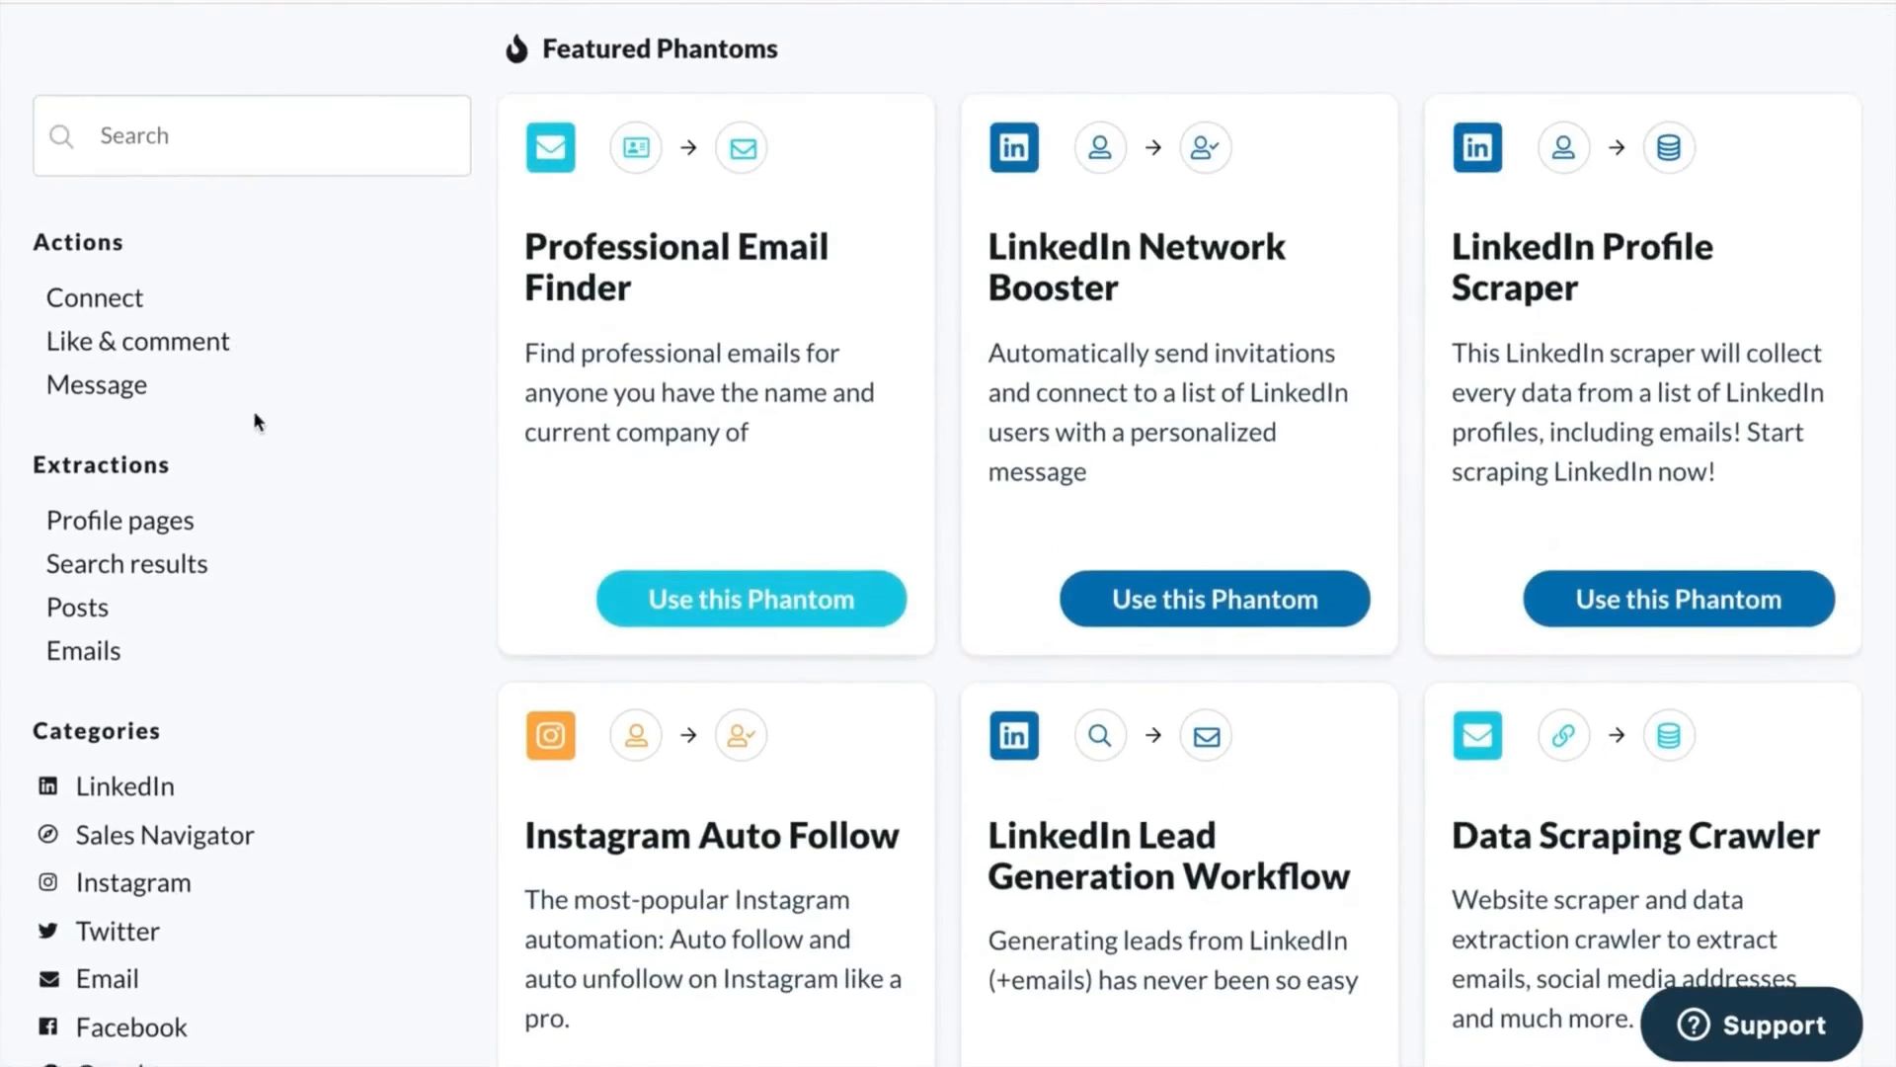
Filter the Phantom store to LinkedIn and search for 'profi'
left_click(154, 800)
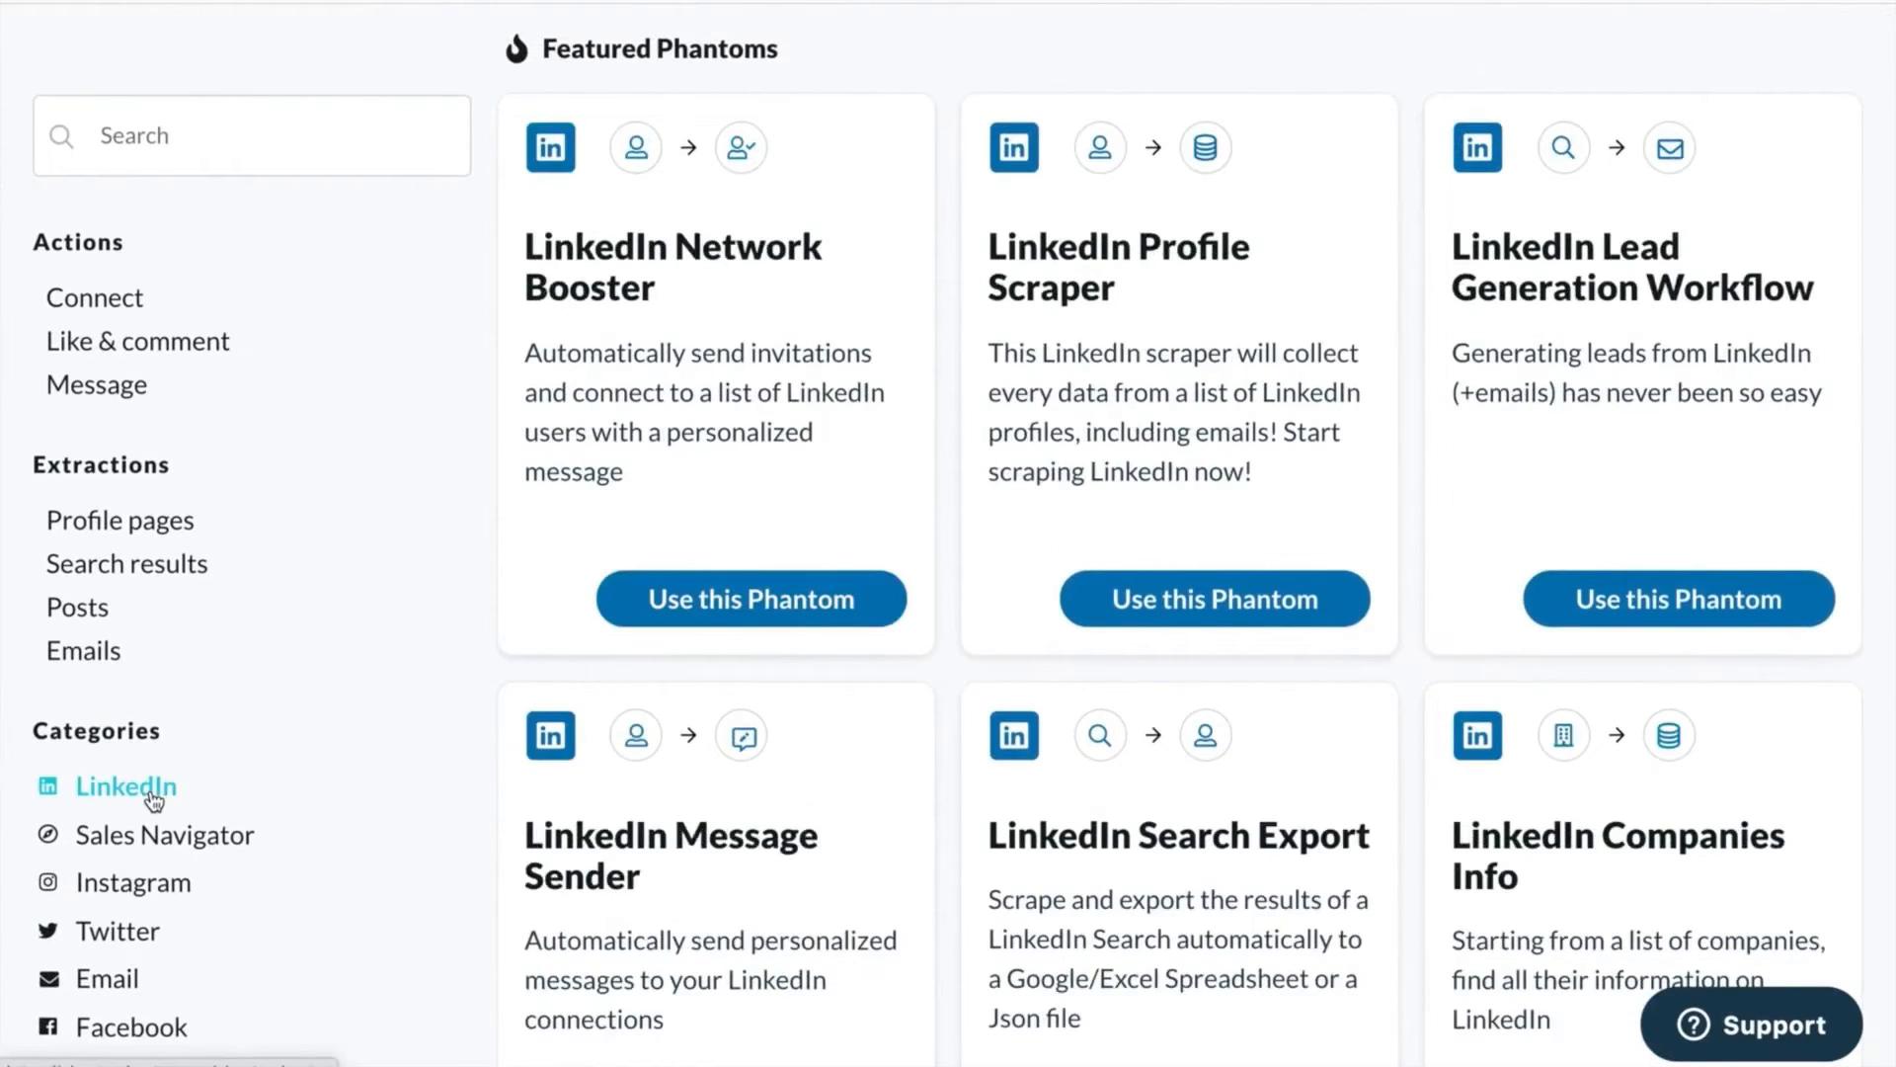
left_click(273, 158)
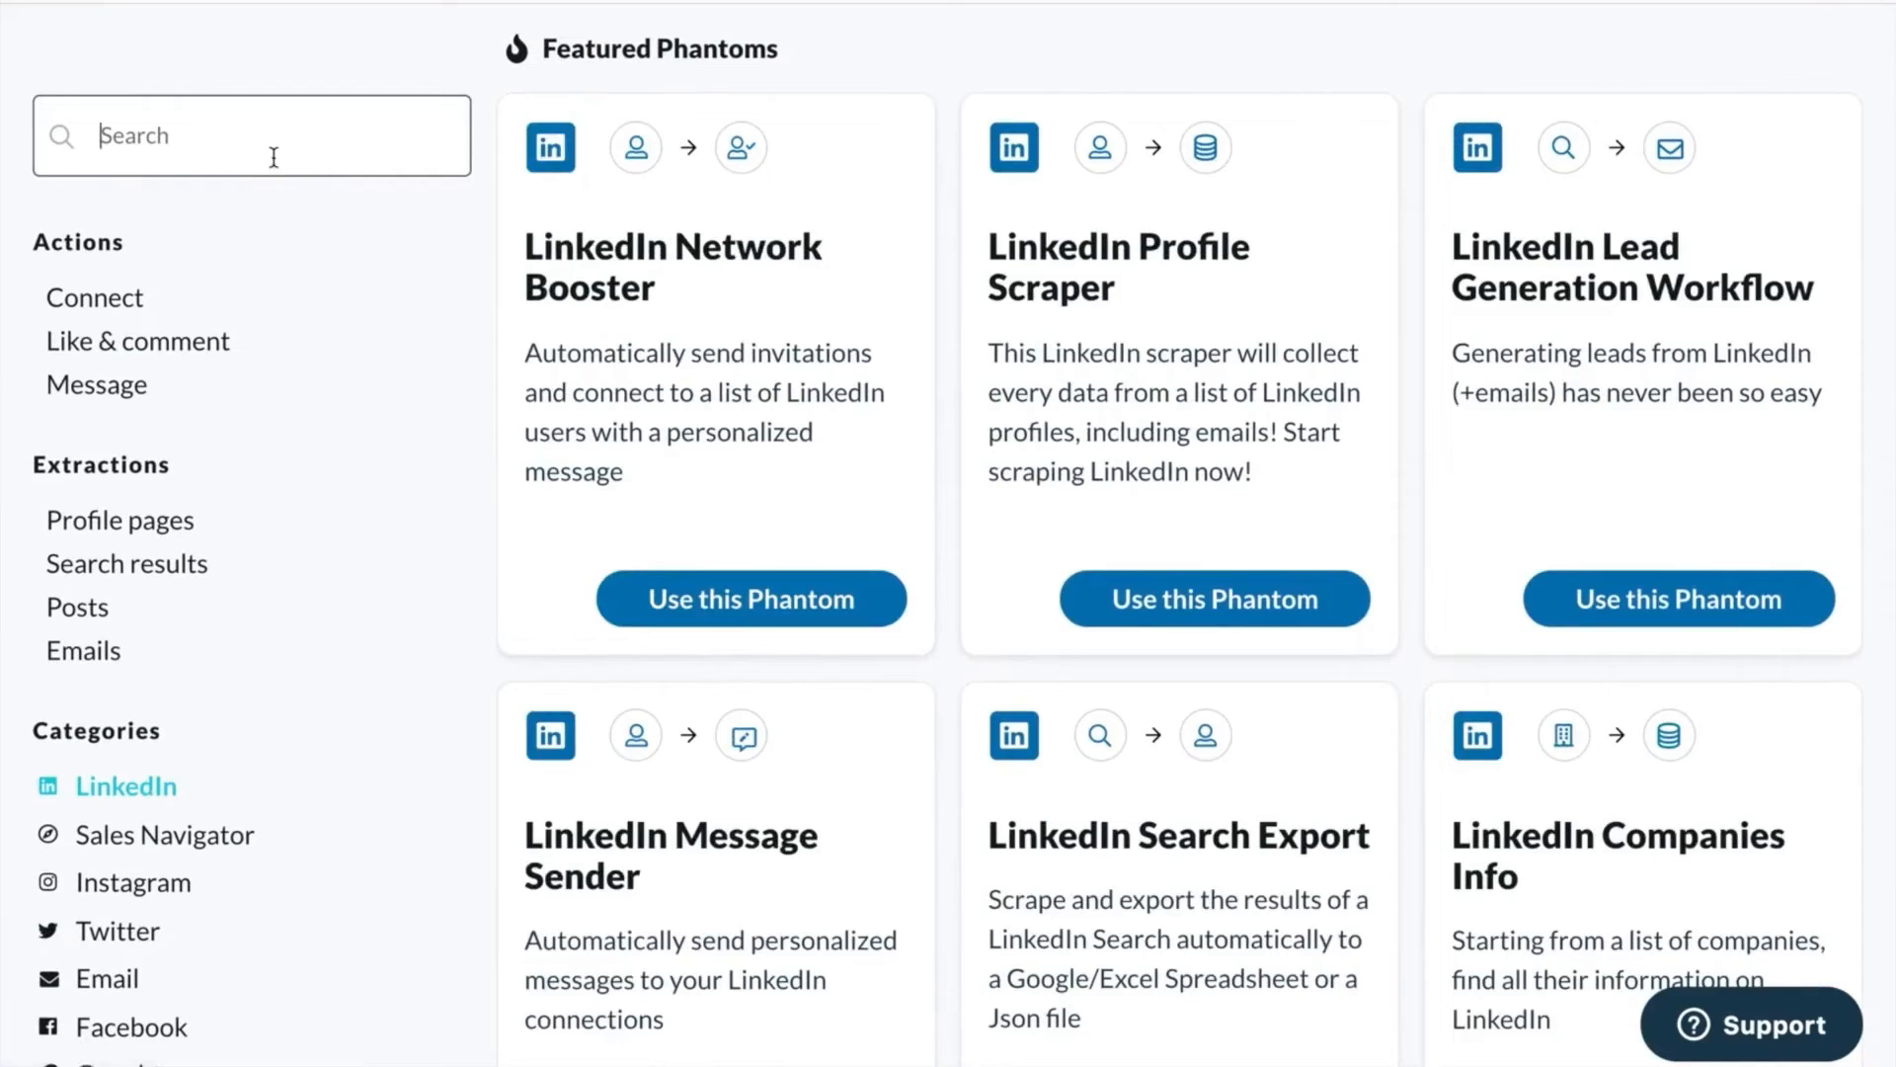
type("profi")
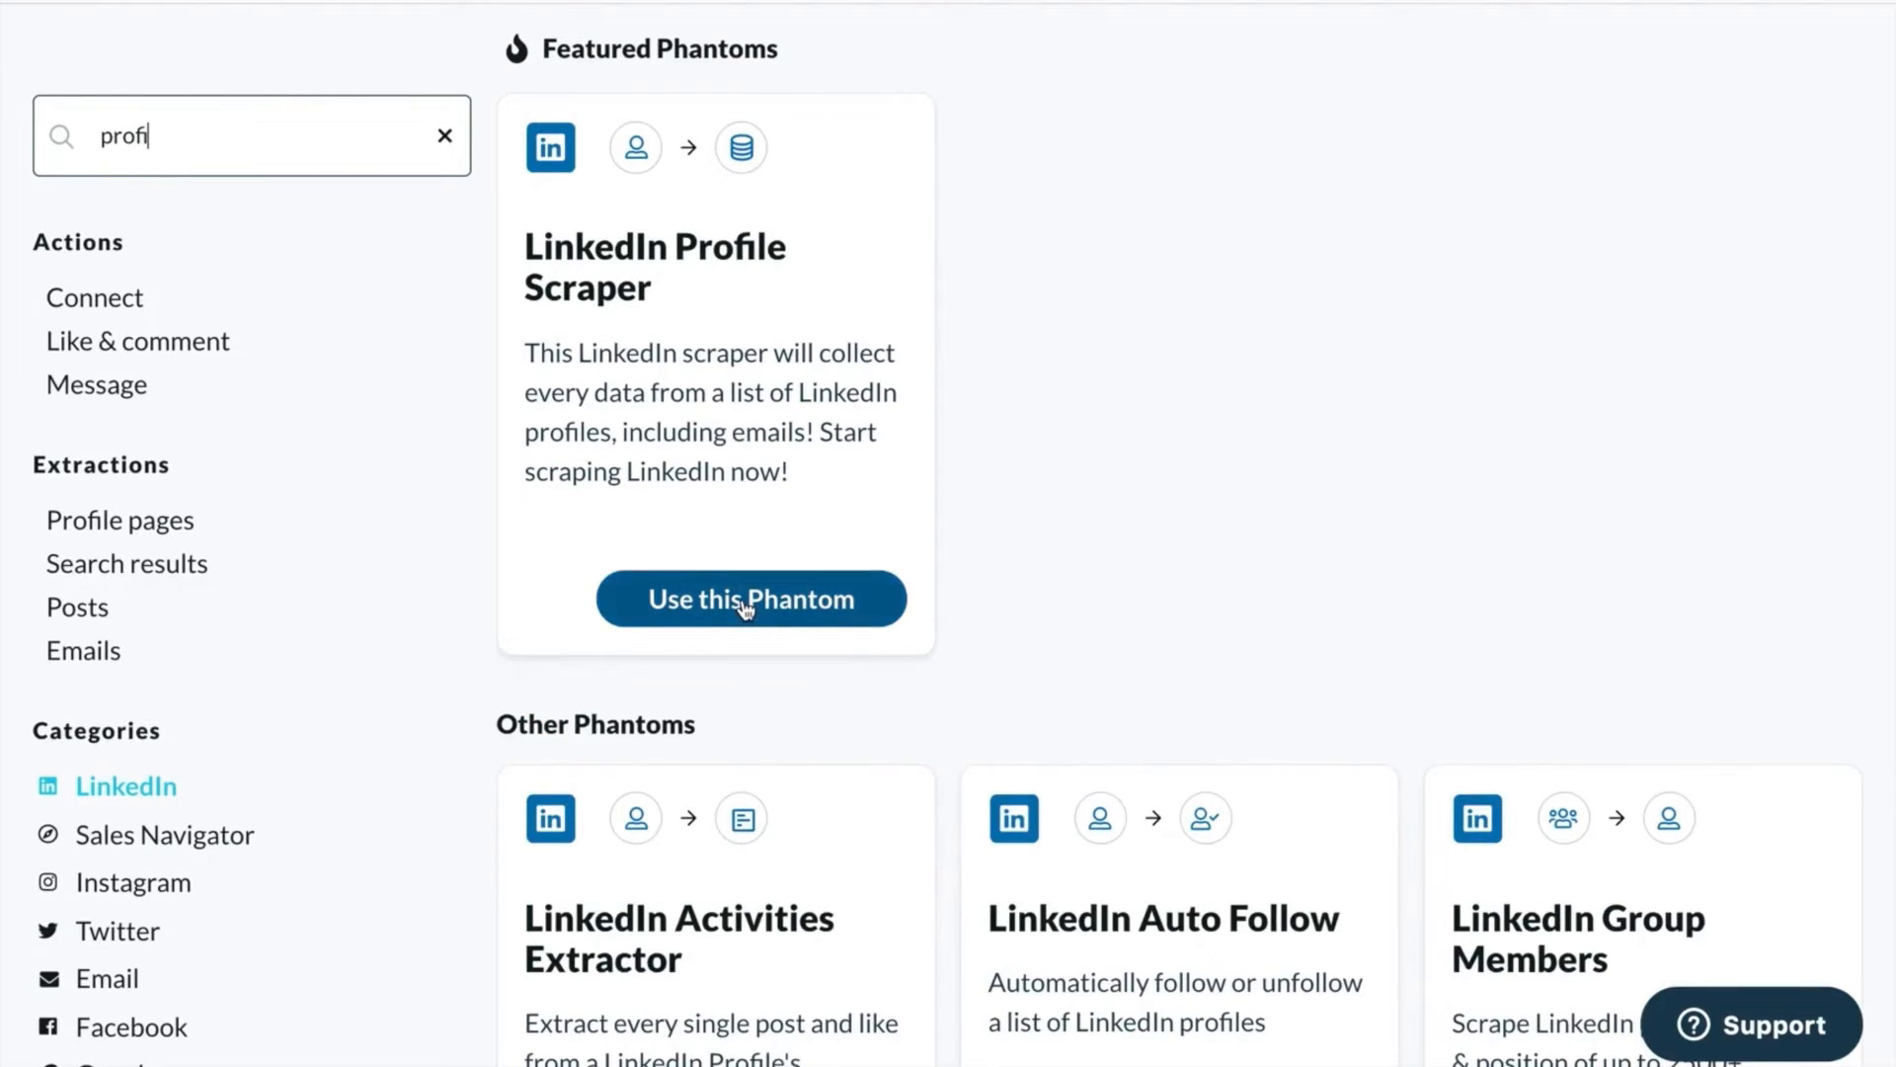
scroll(1126, 237, "down", 2)
scroll(1128, 249, "down", 2)
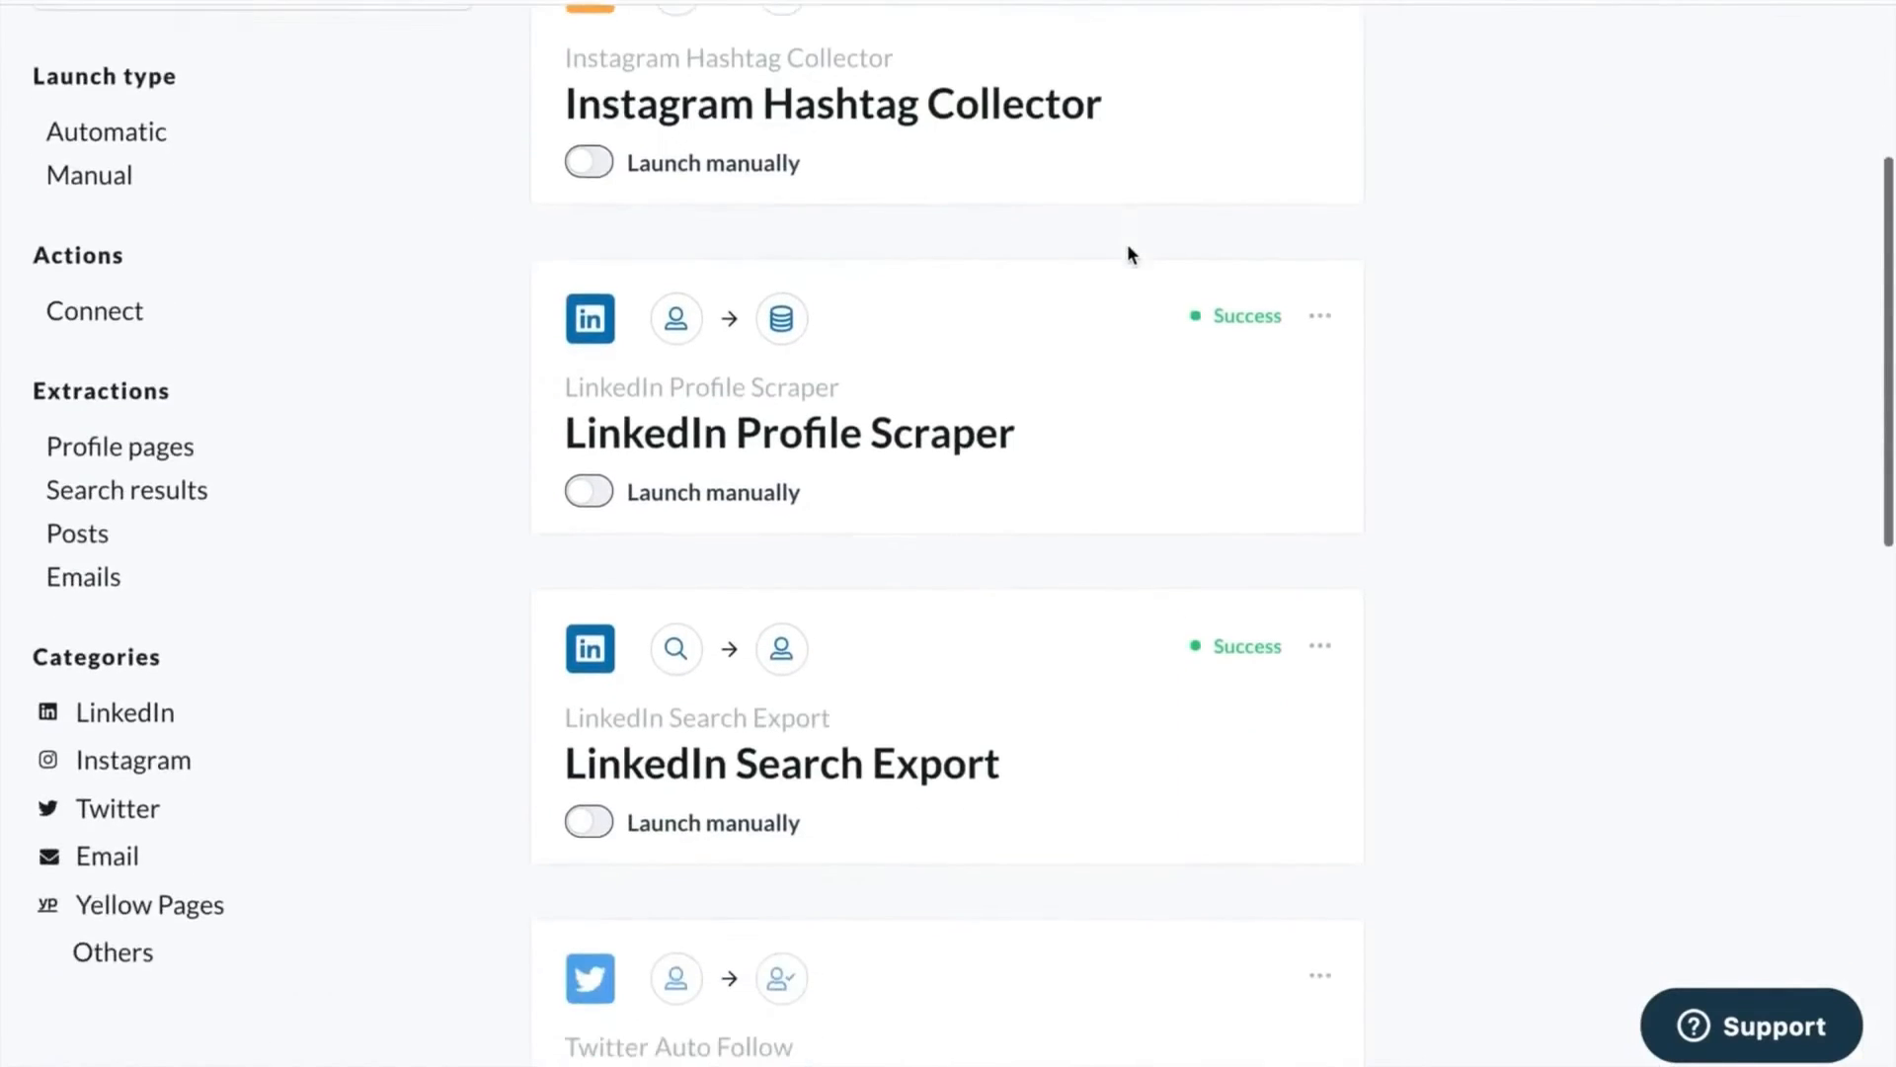
scroll(1127, 247, "down", 3)
scroll(1127, 245, "up", 3)
scroll(1128, 244, "up", 3)
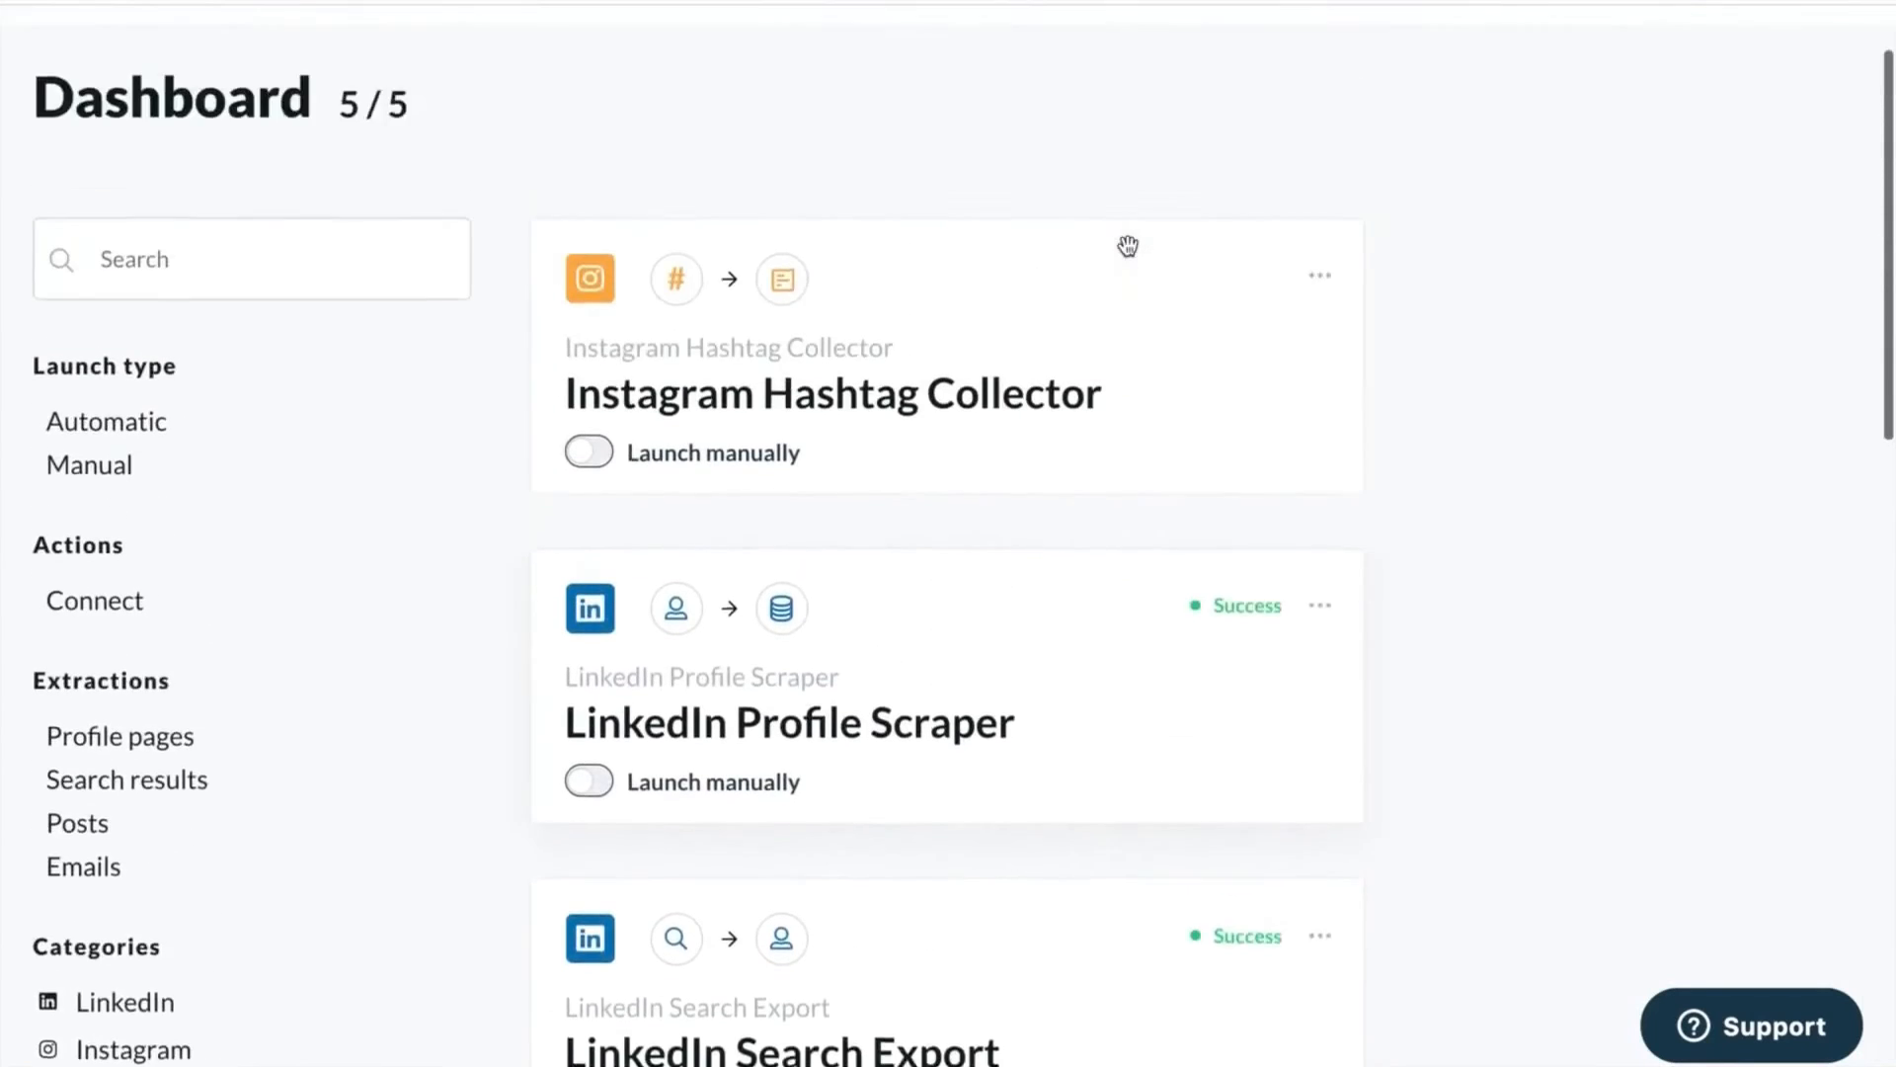
scroll(1128, 246, "up", 1)
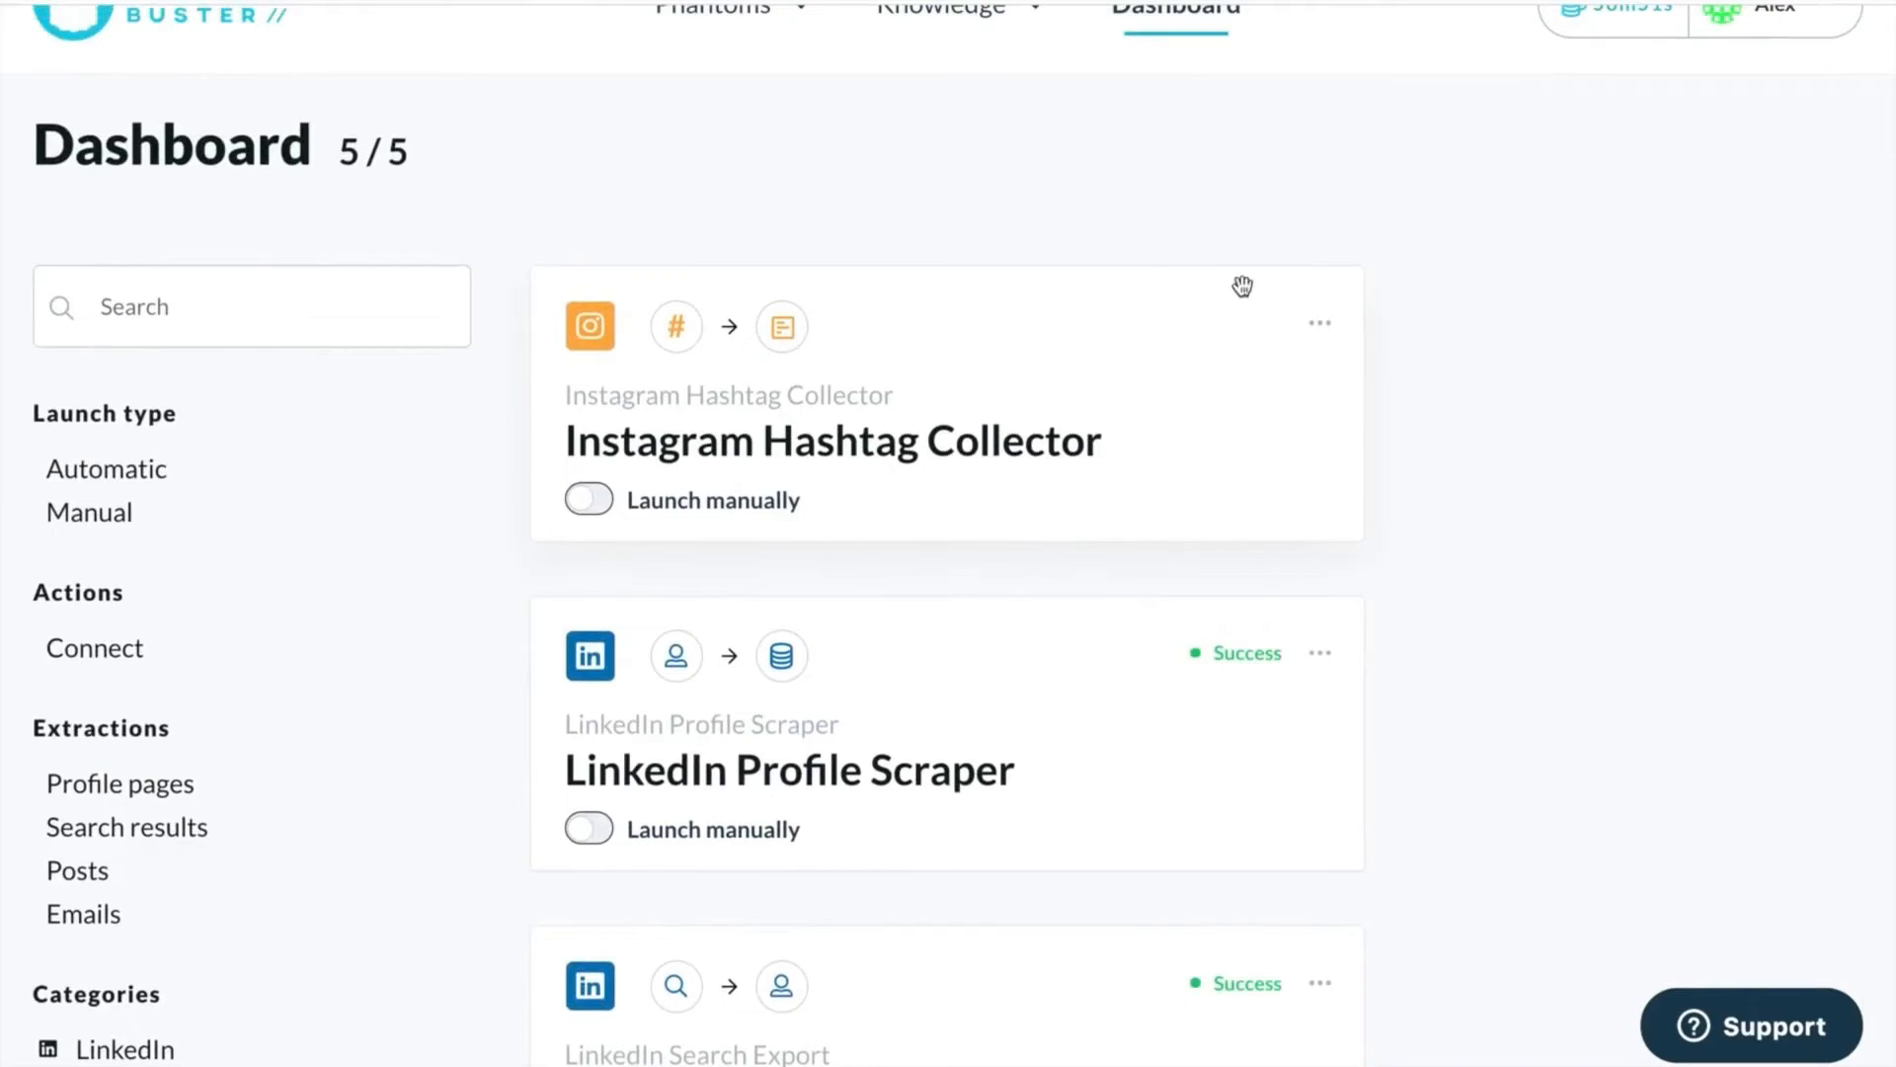
Delete the Instagram Hashtag Collector from the dashboard and open the LinkedIn Profile Scraper details
left_click(1317, 325)
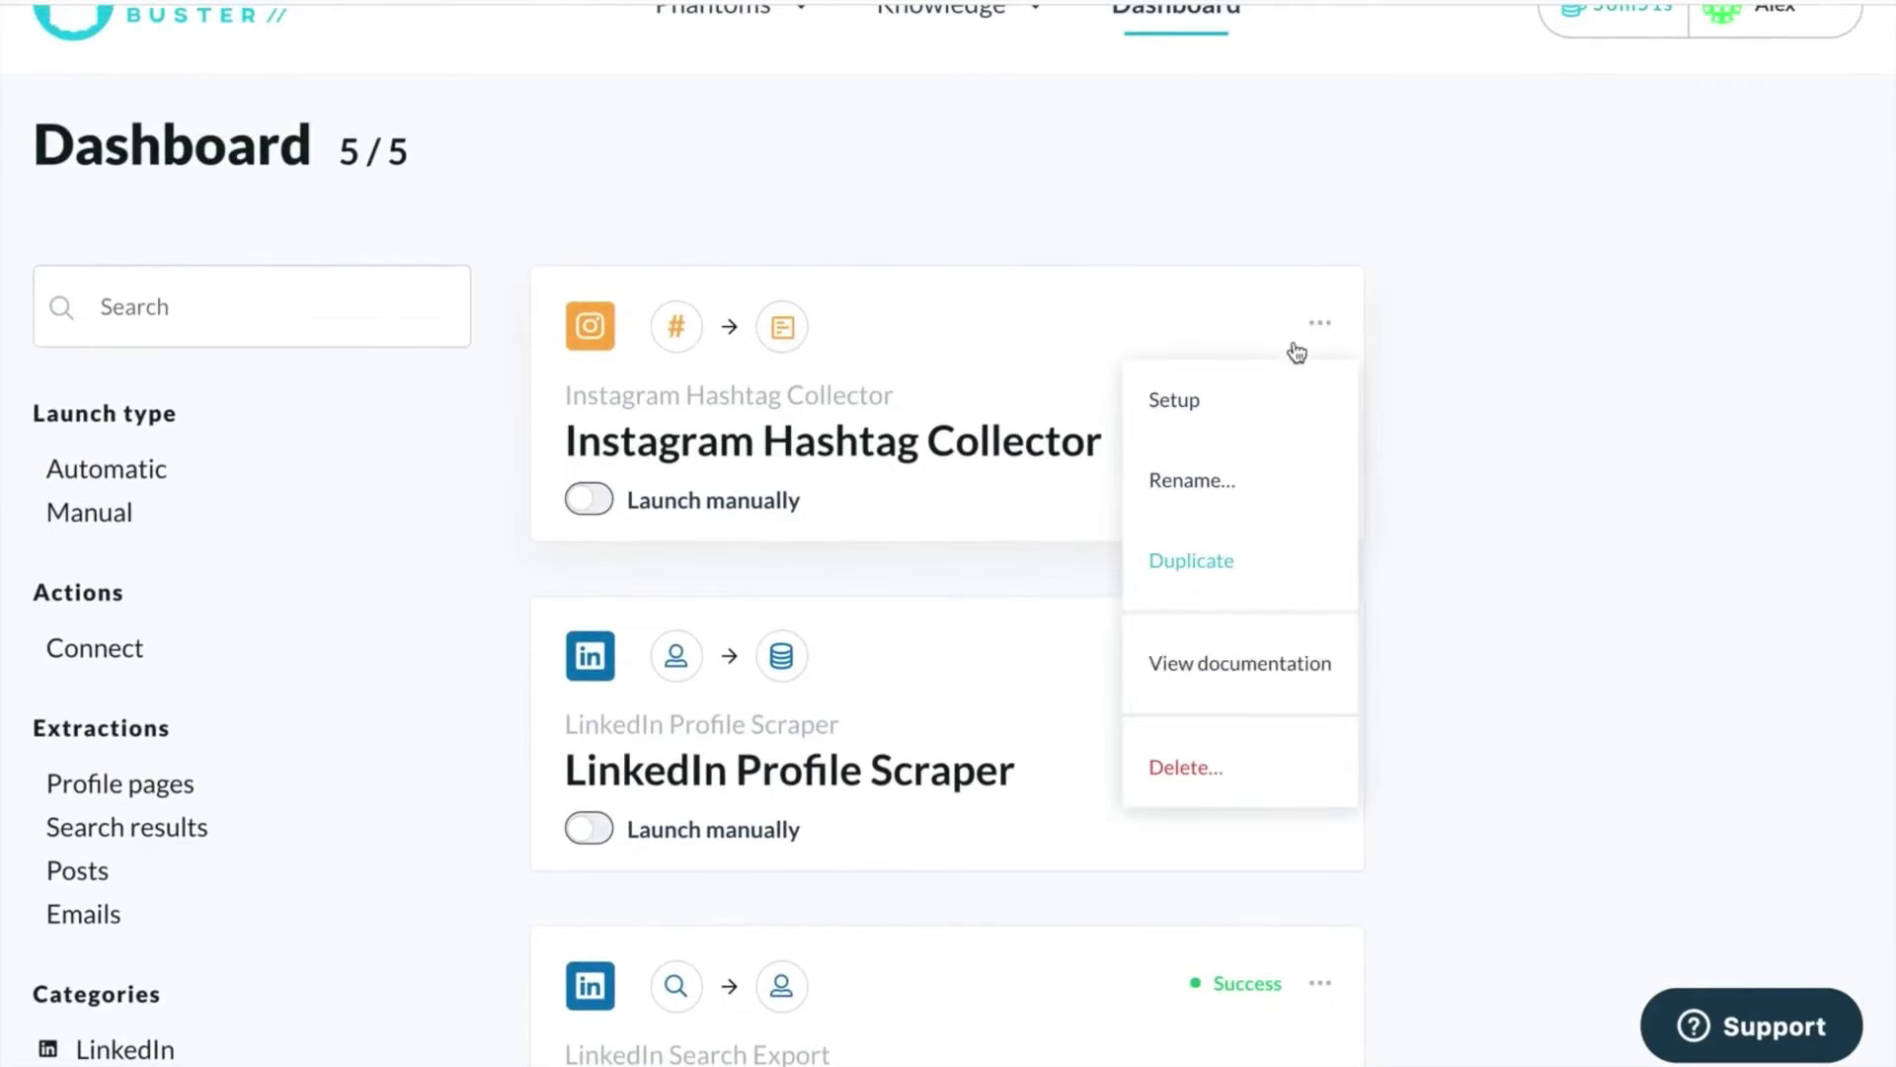
left_click(1195, 764)
left_click(1179, 134)
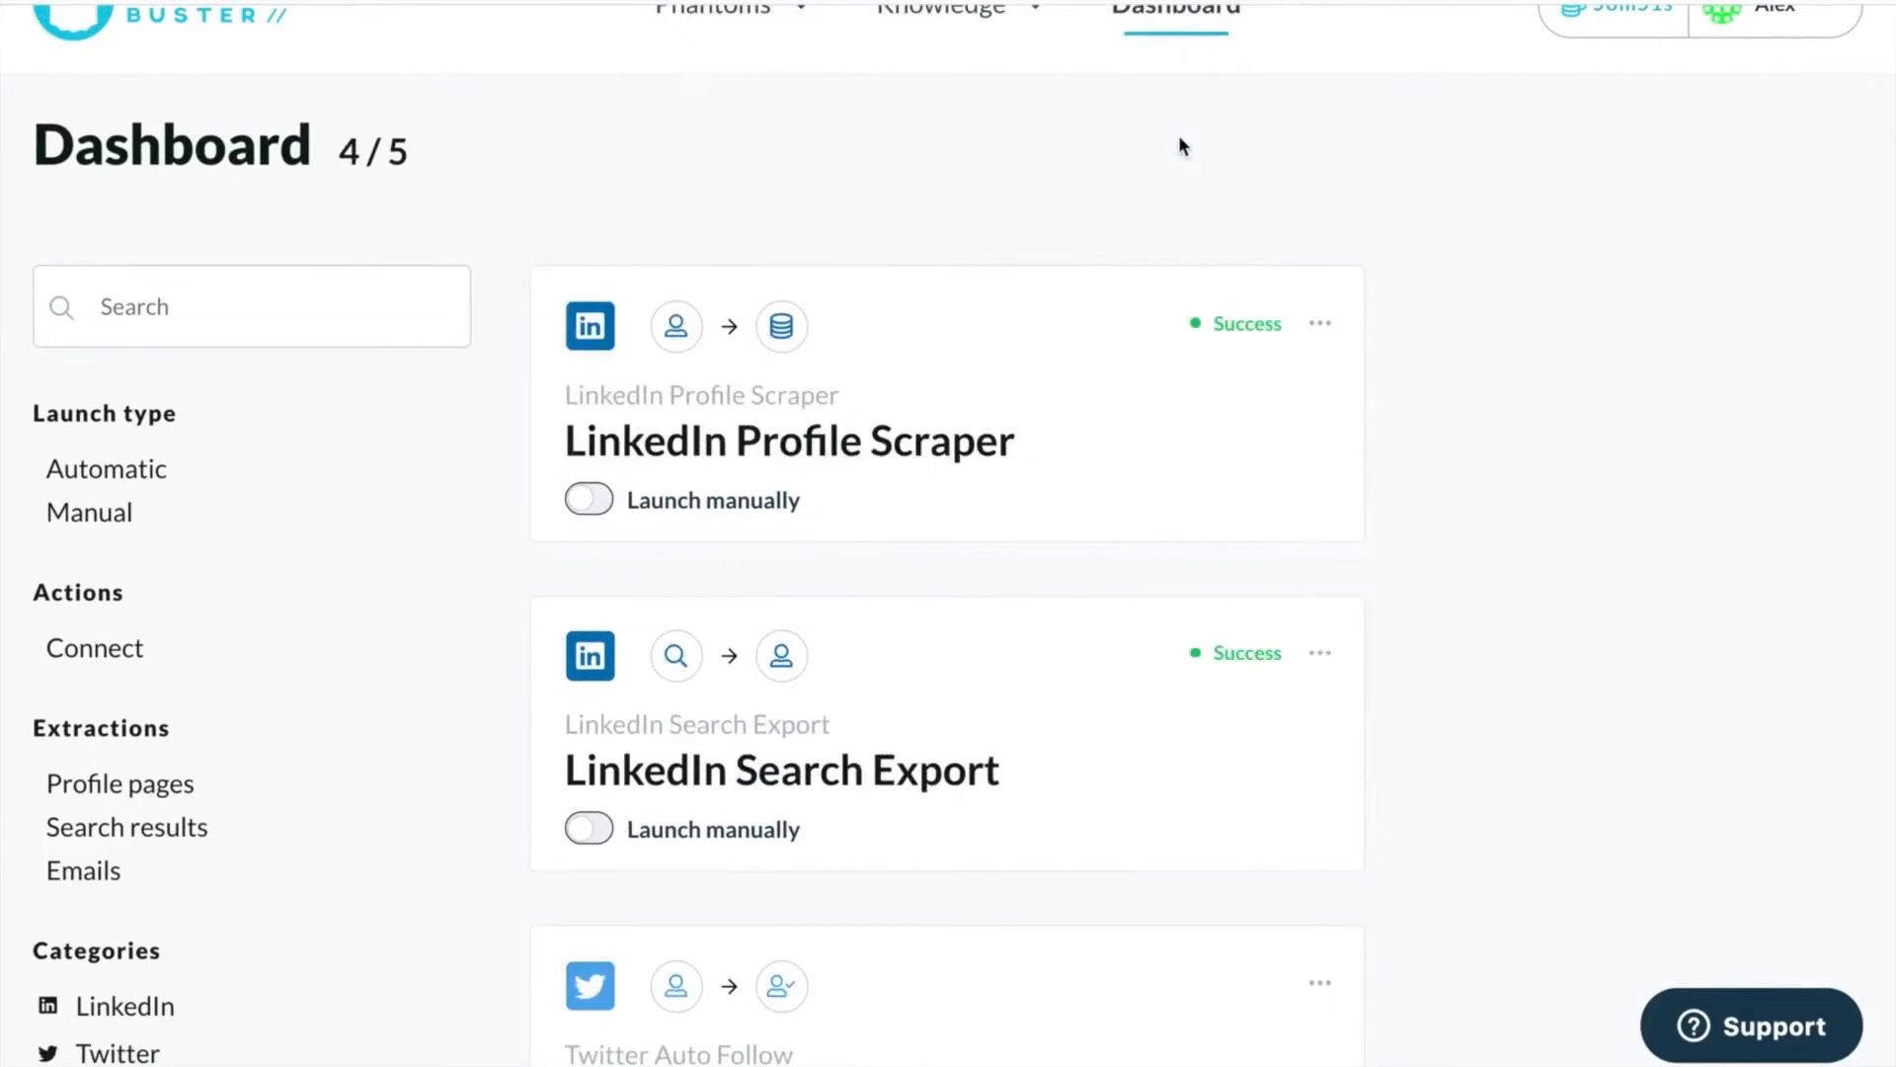
left_click(894, 440)
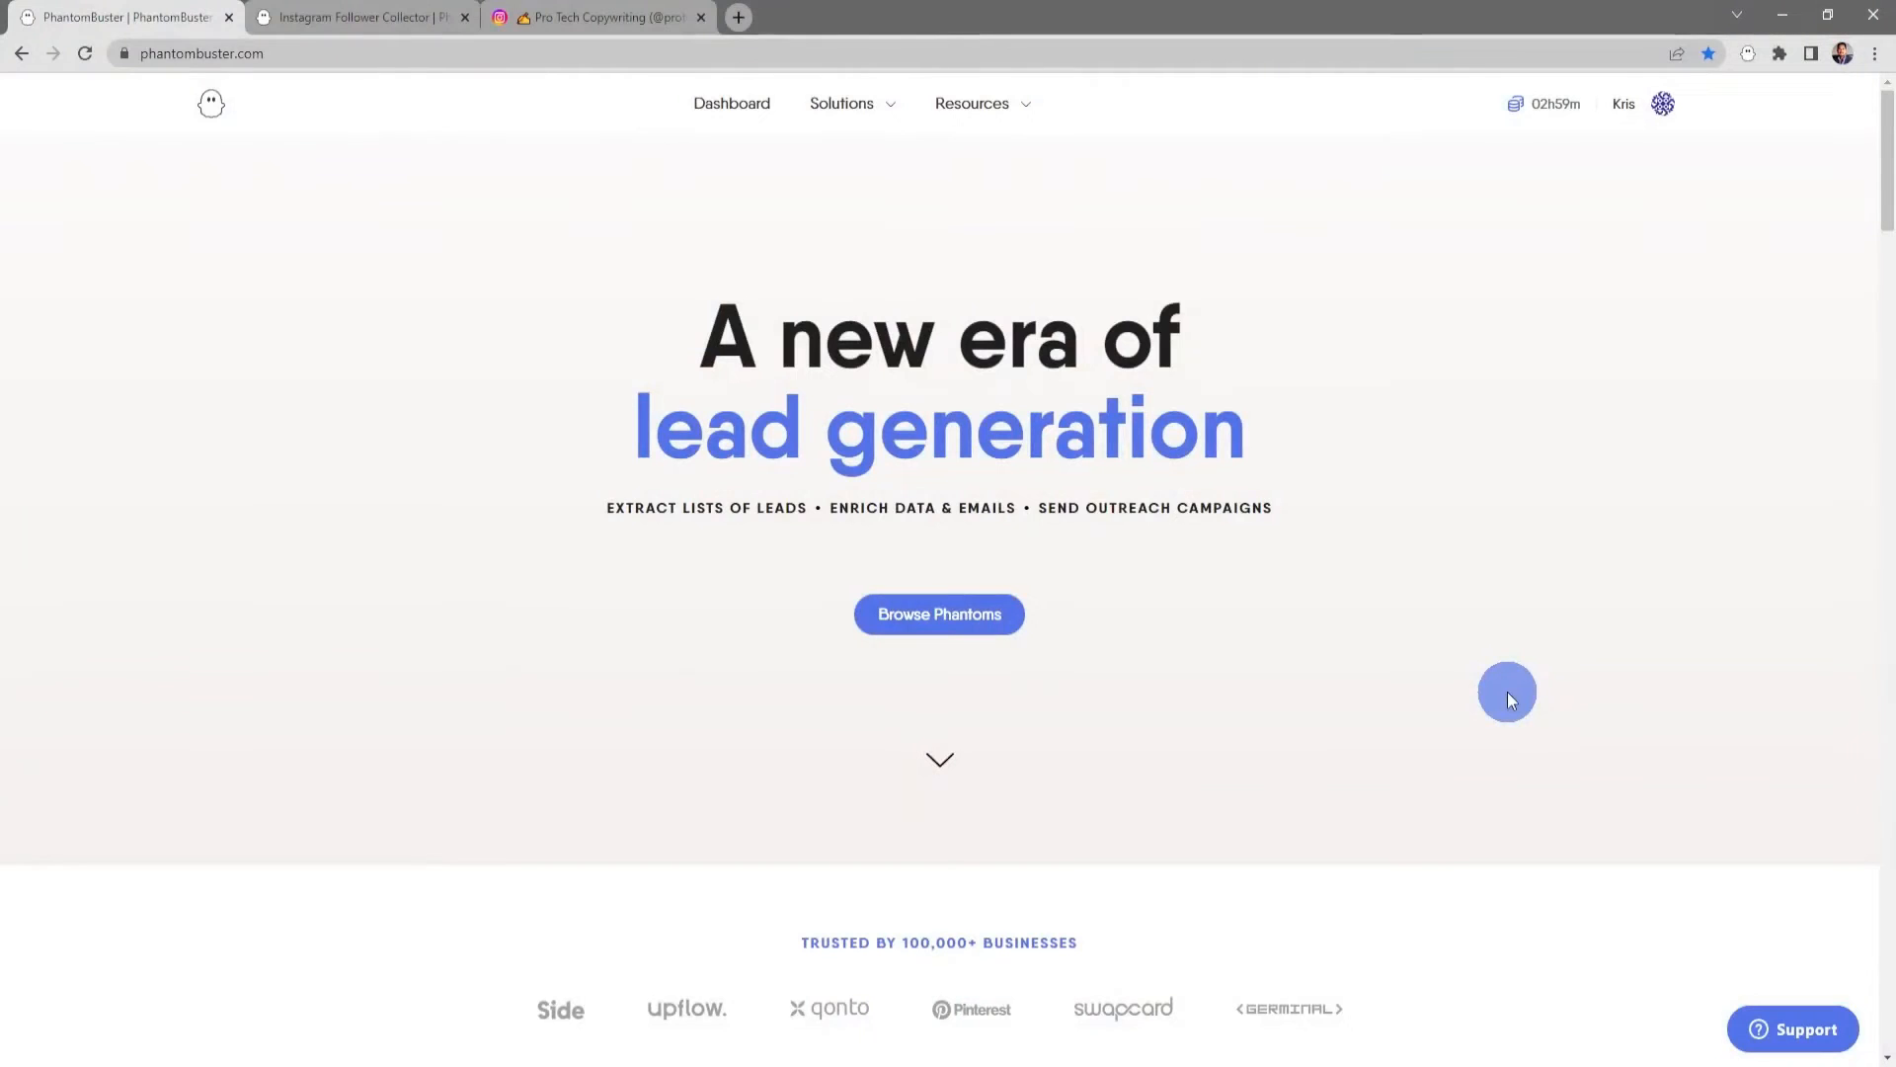
From the Instagram phantoms open Instagram Follower Collector, view its tutorial and start its setup
left_click(942, 615)
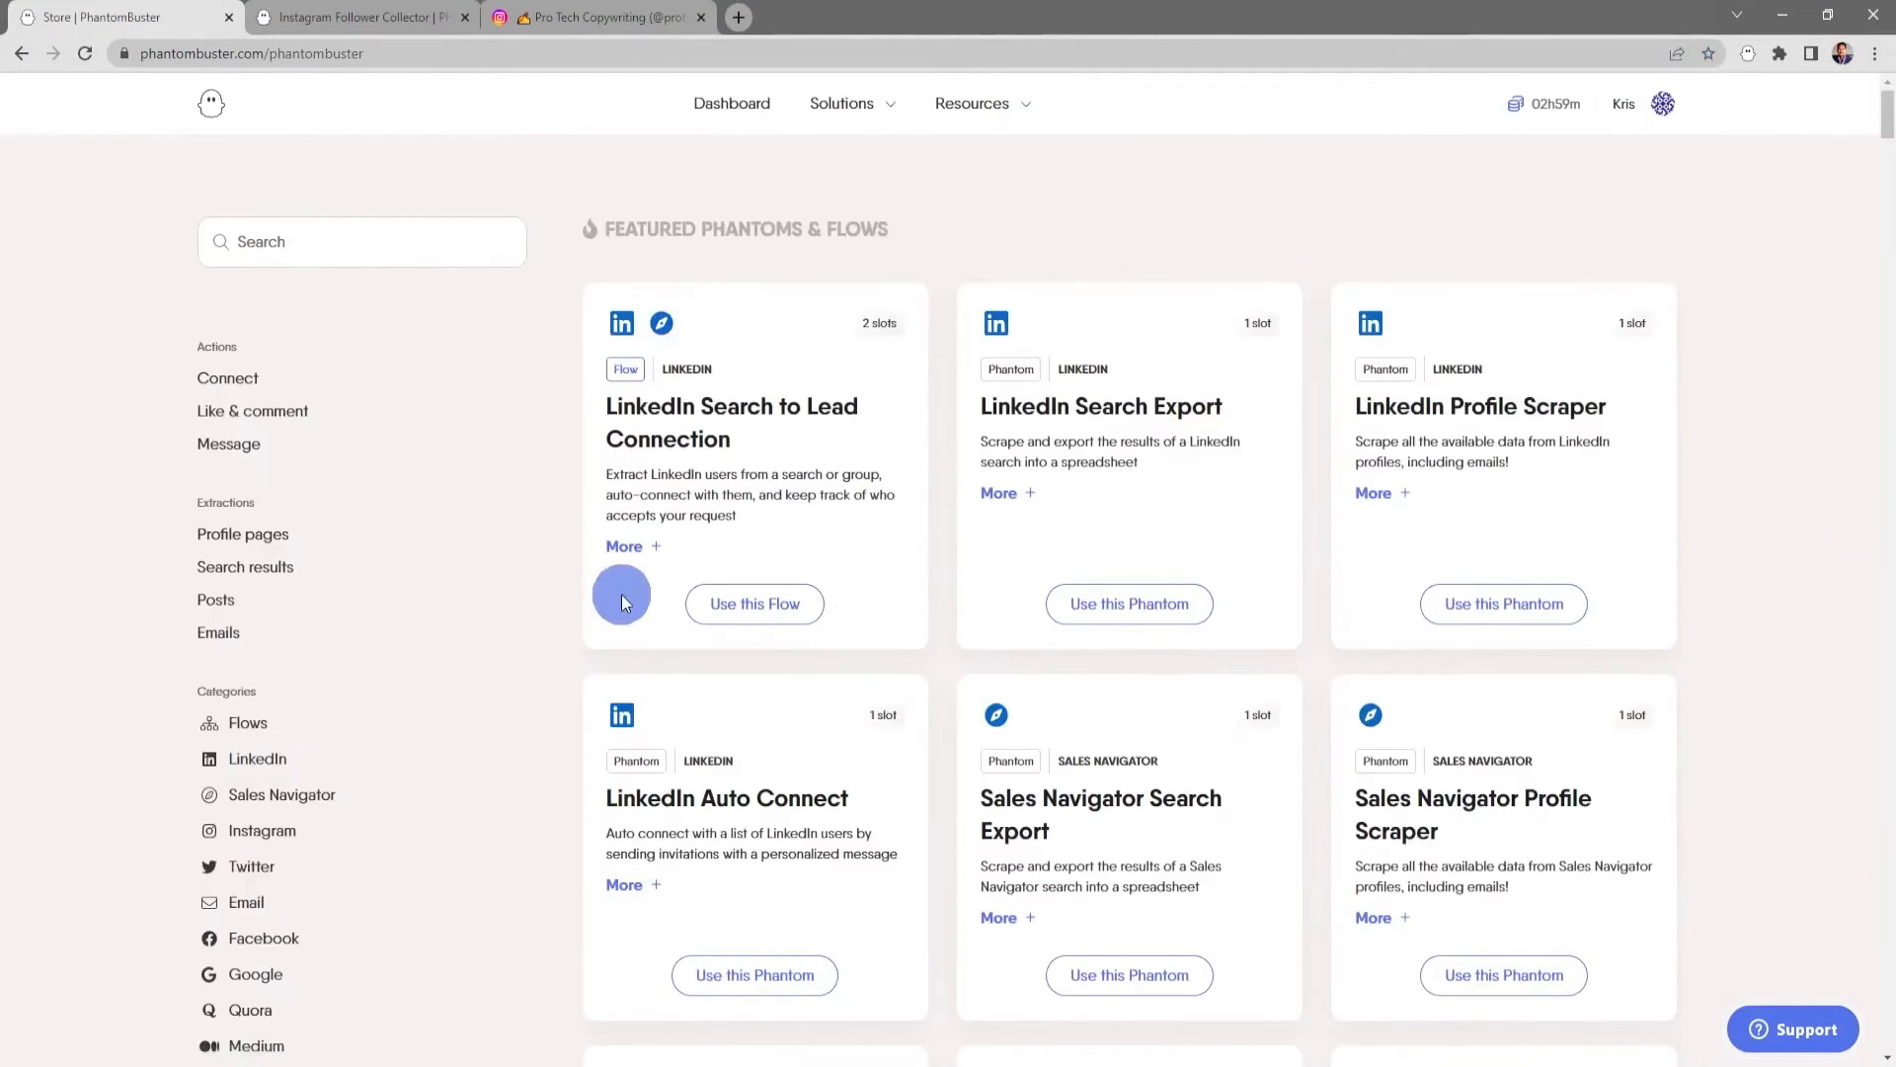
left_click(255, 828)
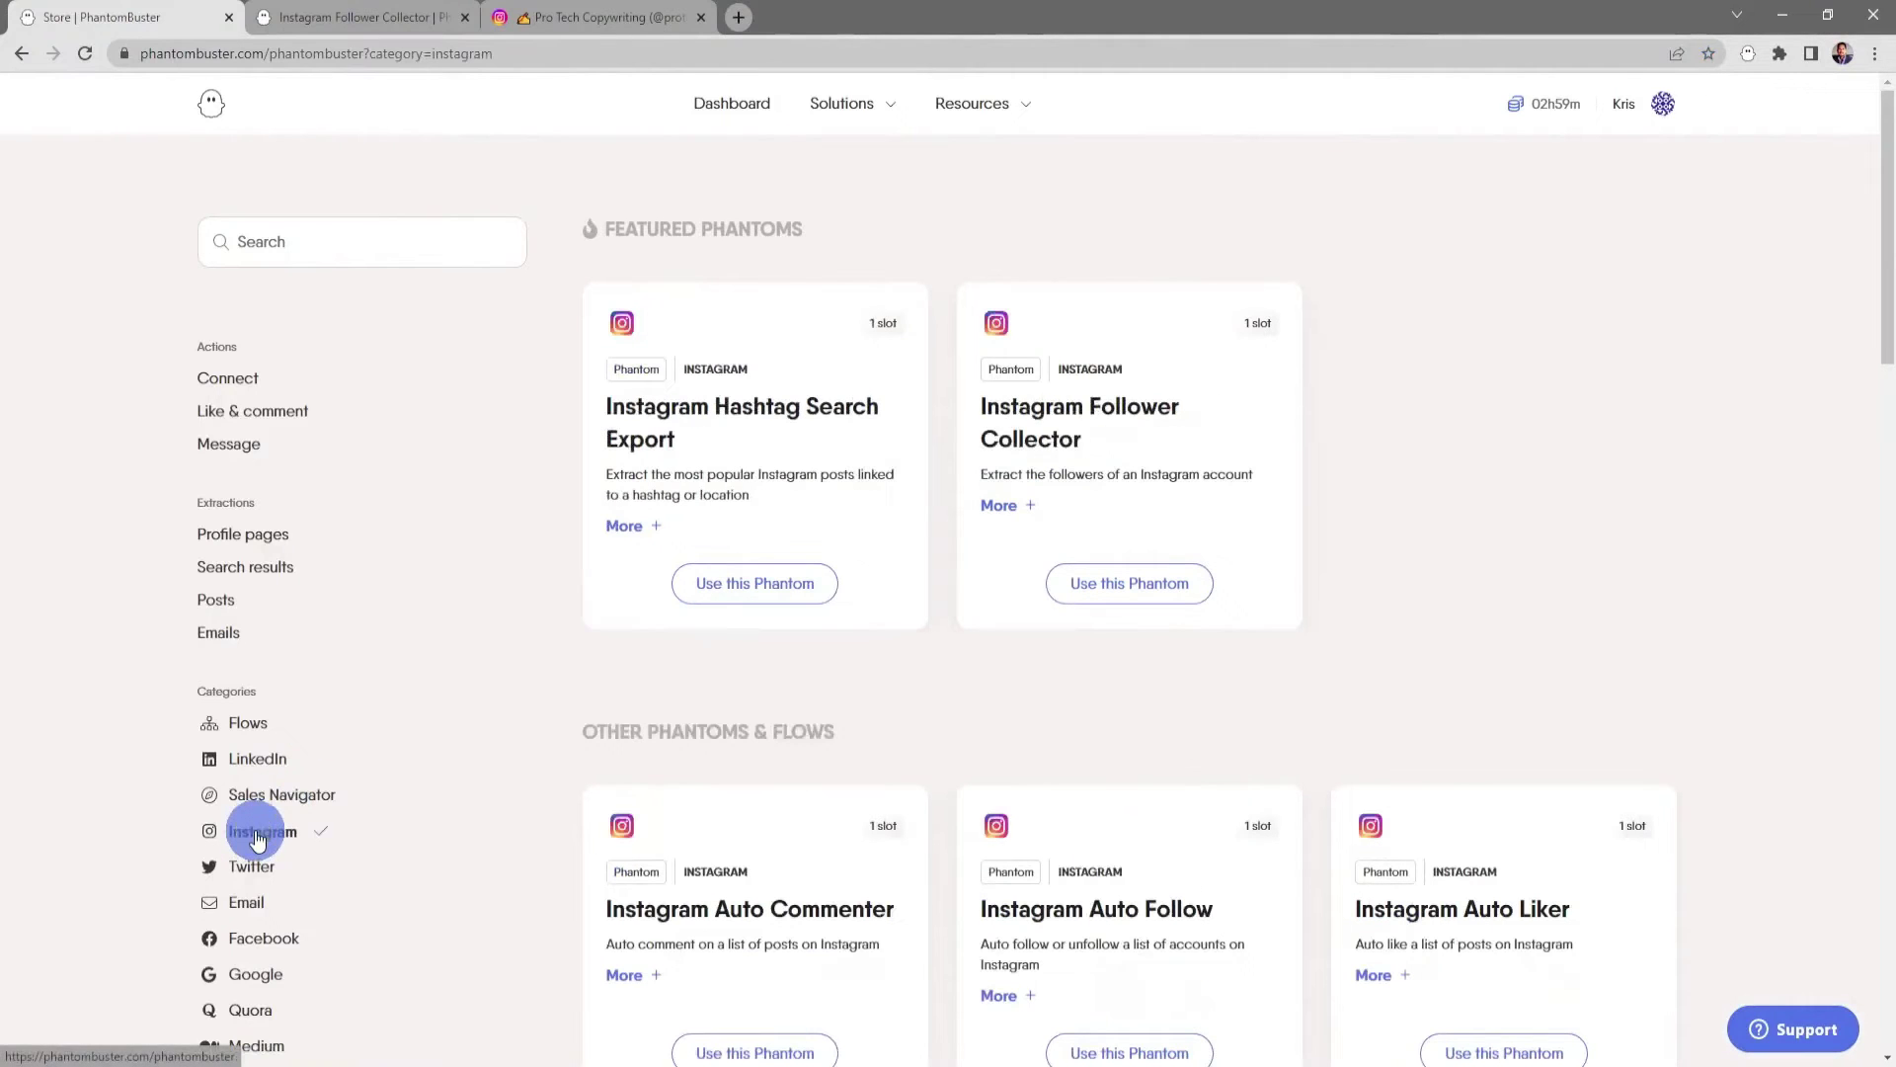
left_click(1035, 437)
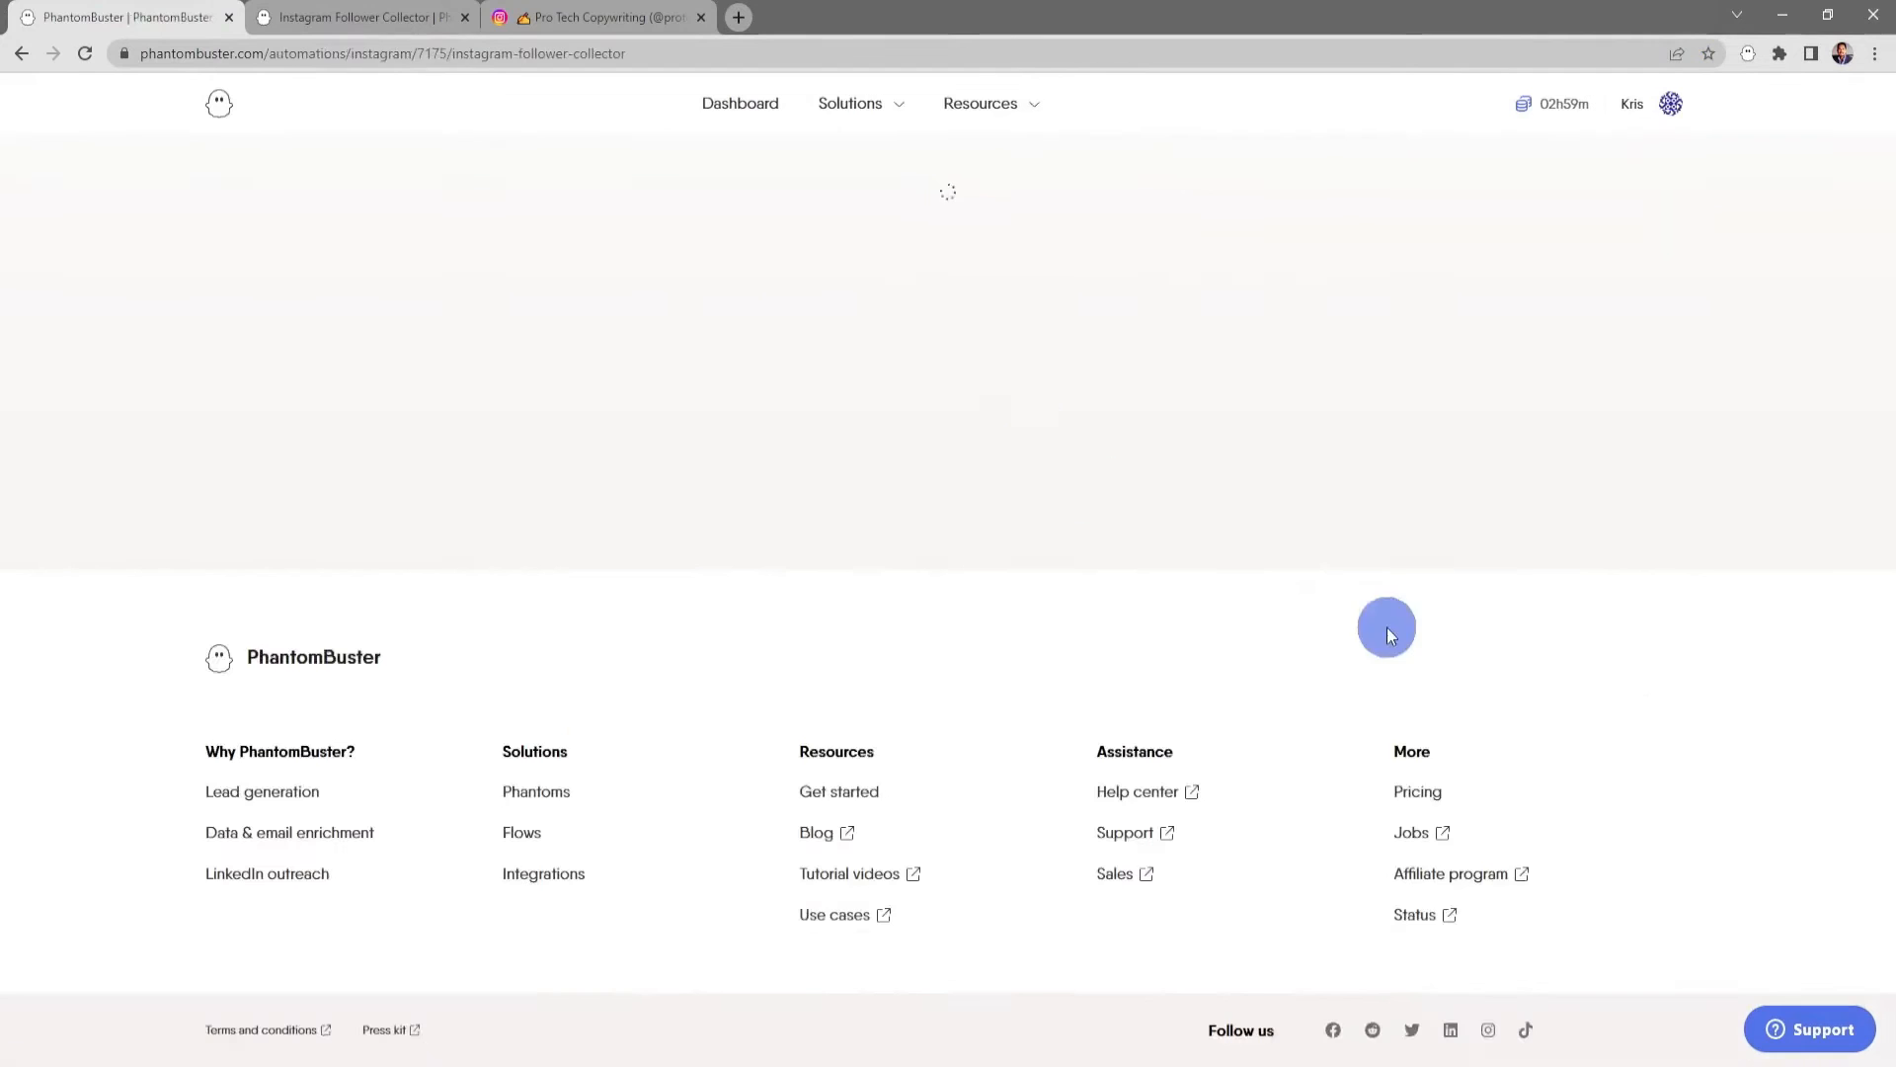
scroll(1403, 668, "down", 1)
scroll(1405, 667, "down", 2)
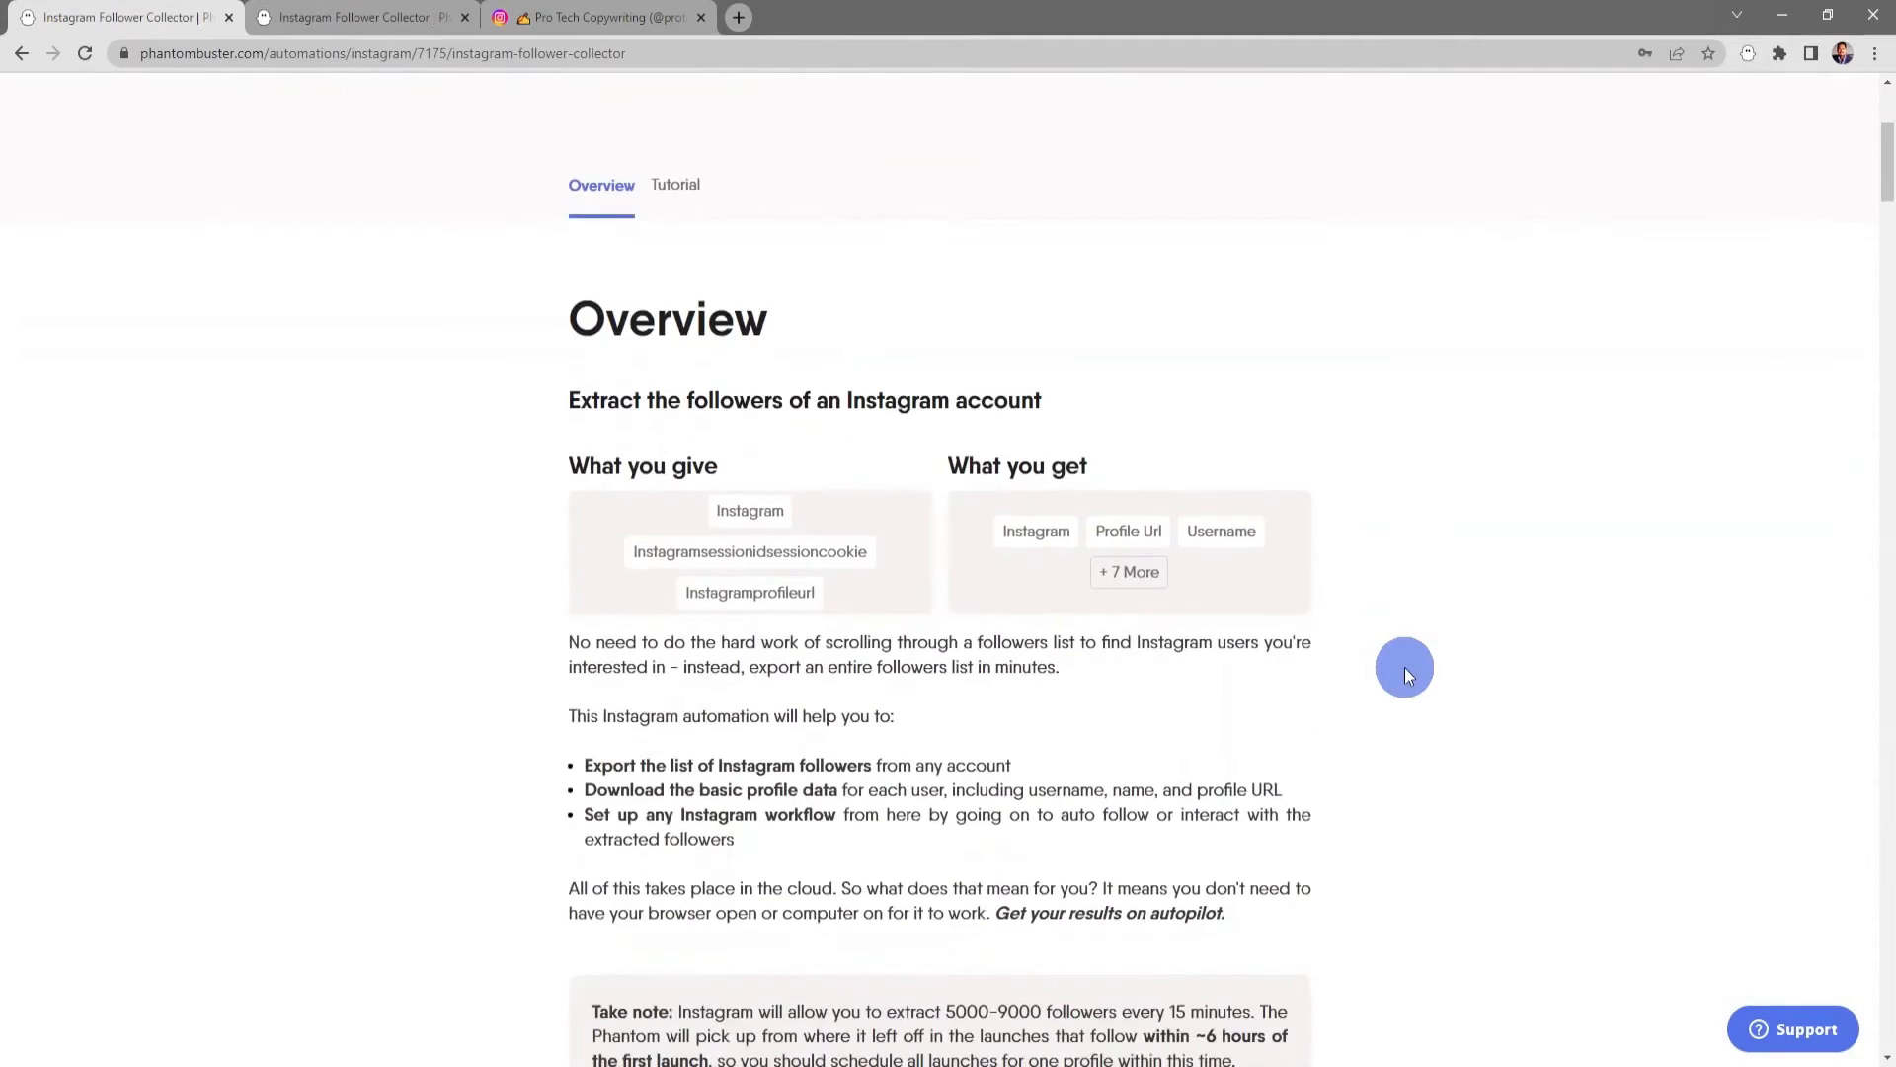
scroll(1404, 666, "up", 3)
left_click(676, 595)
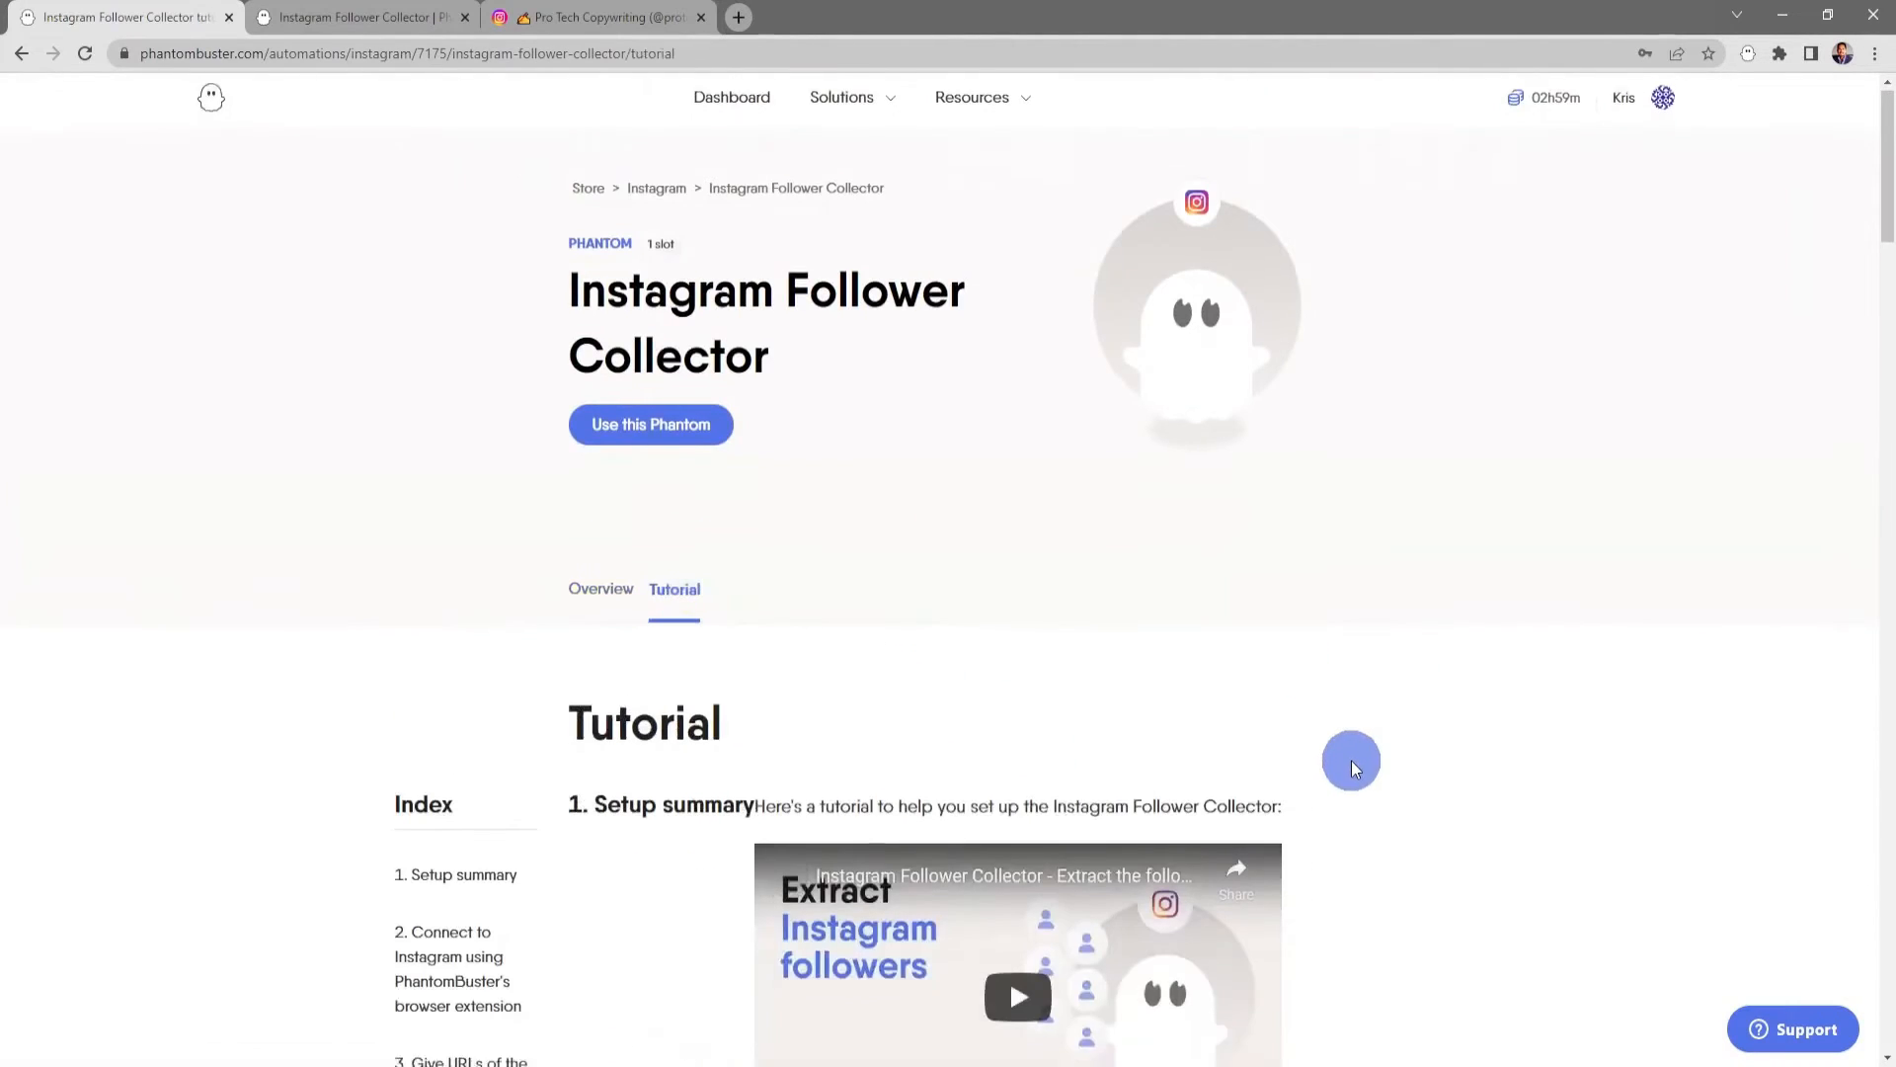
scroll(1352, 760, "down", 3)
scroll(1352, 760, "up", 3)
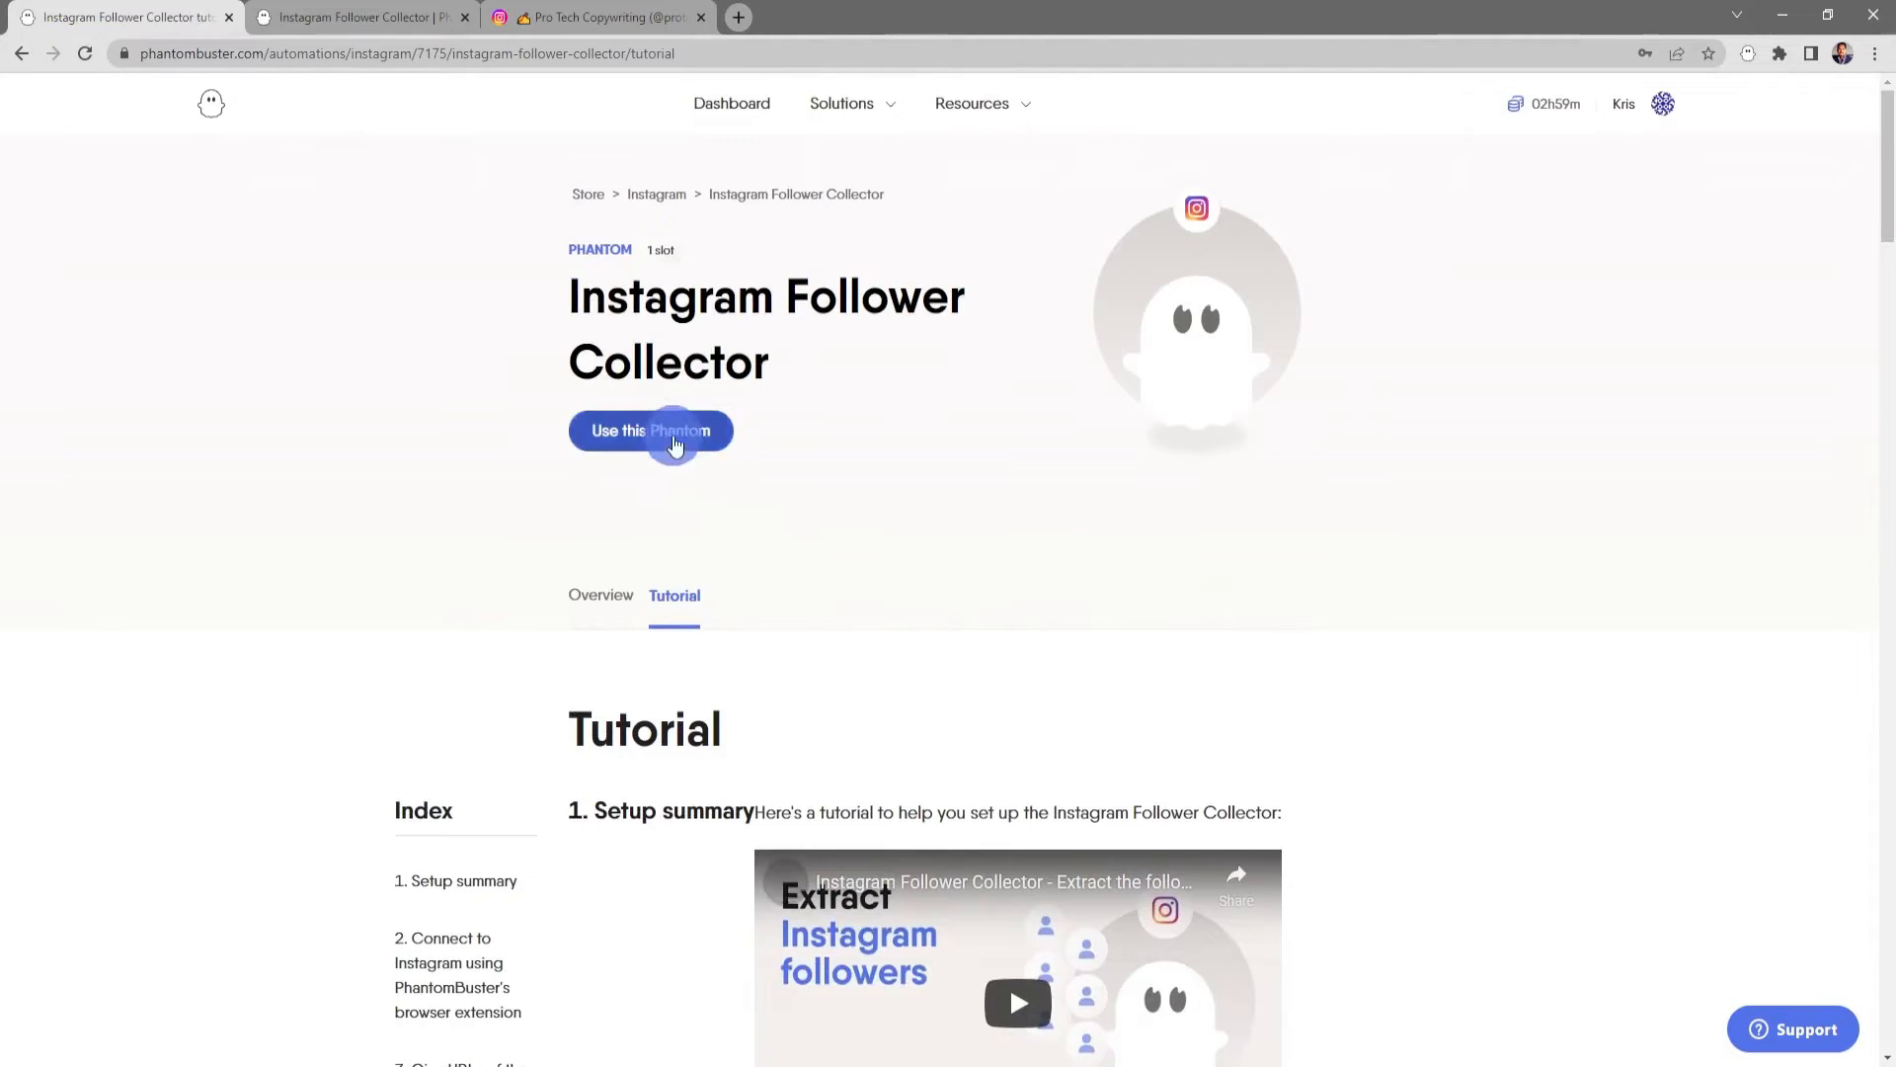
left_click(675, 431)
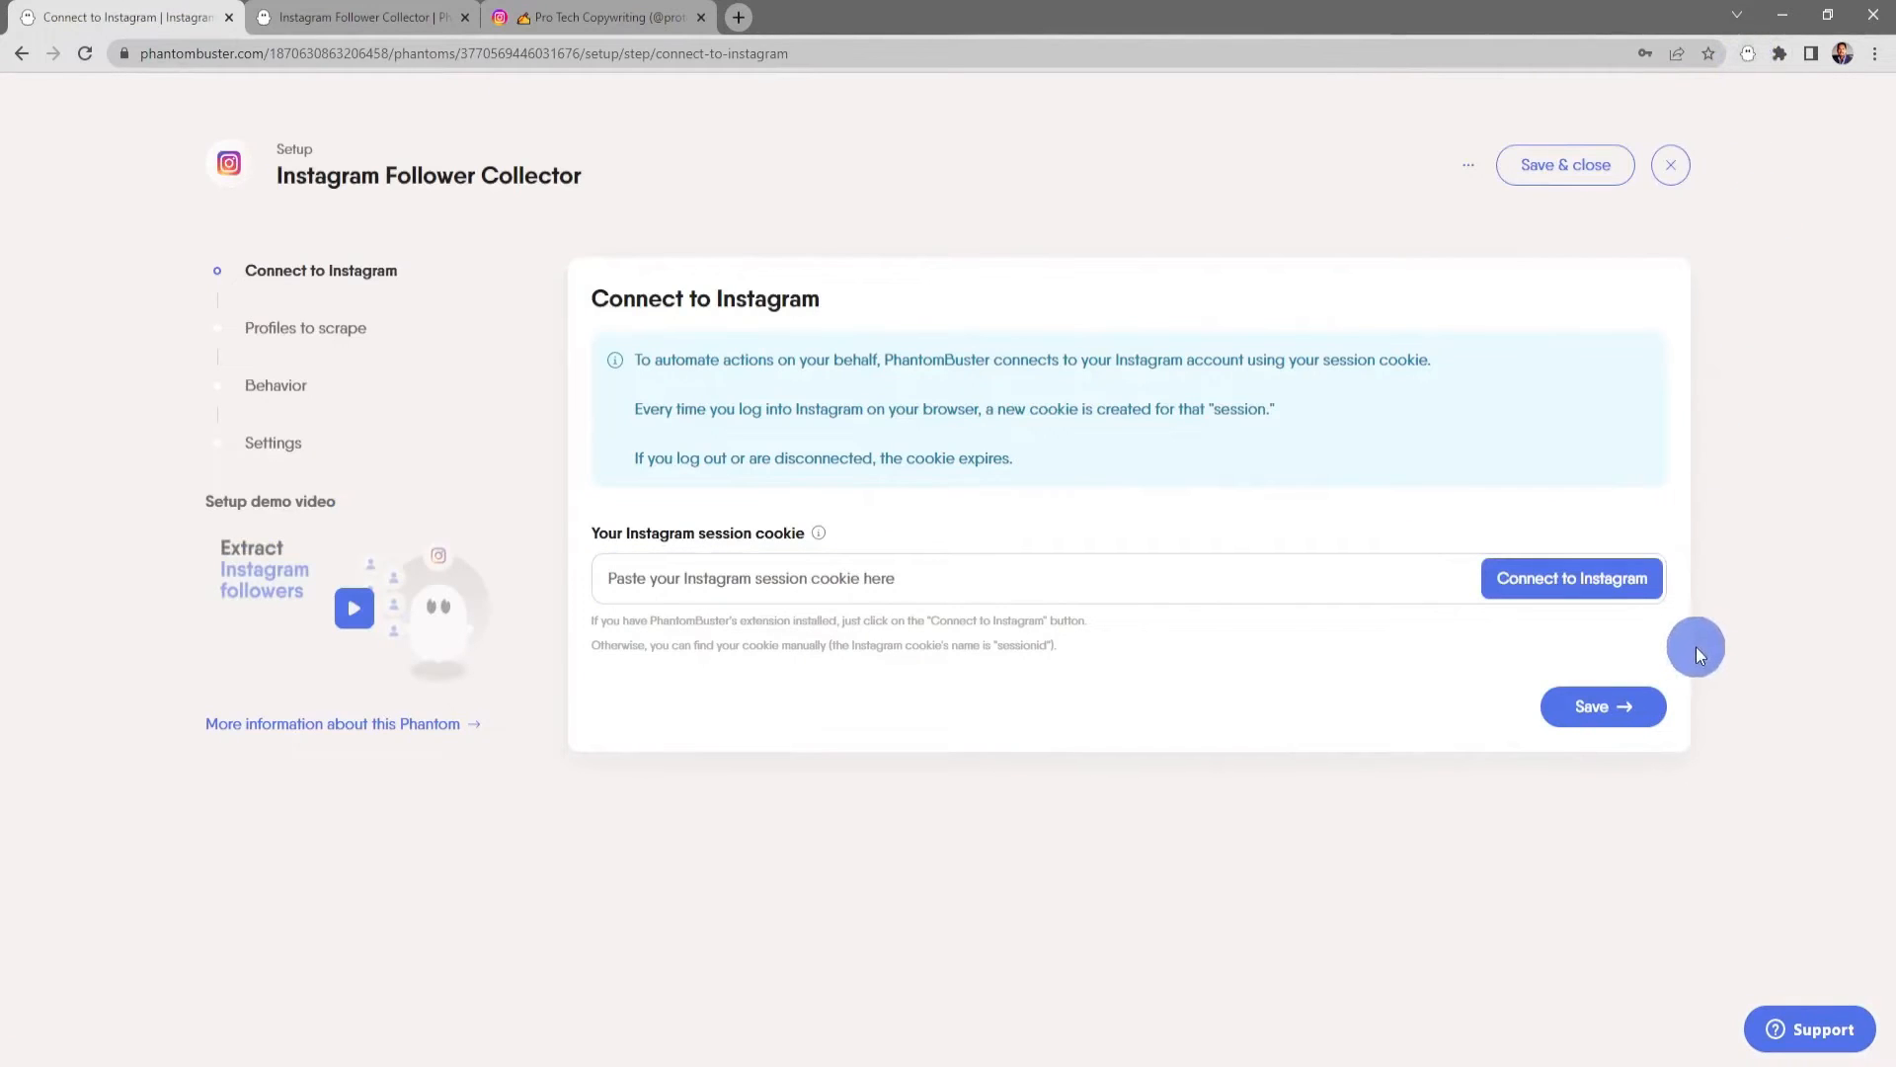
Connect the Phantom to the Instagram account and settle on supplying a profile URL as input
left_click(1586, 578)
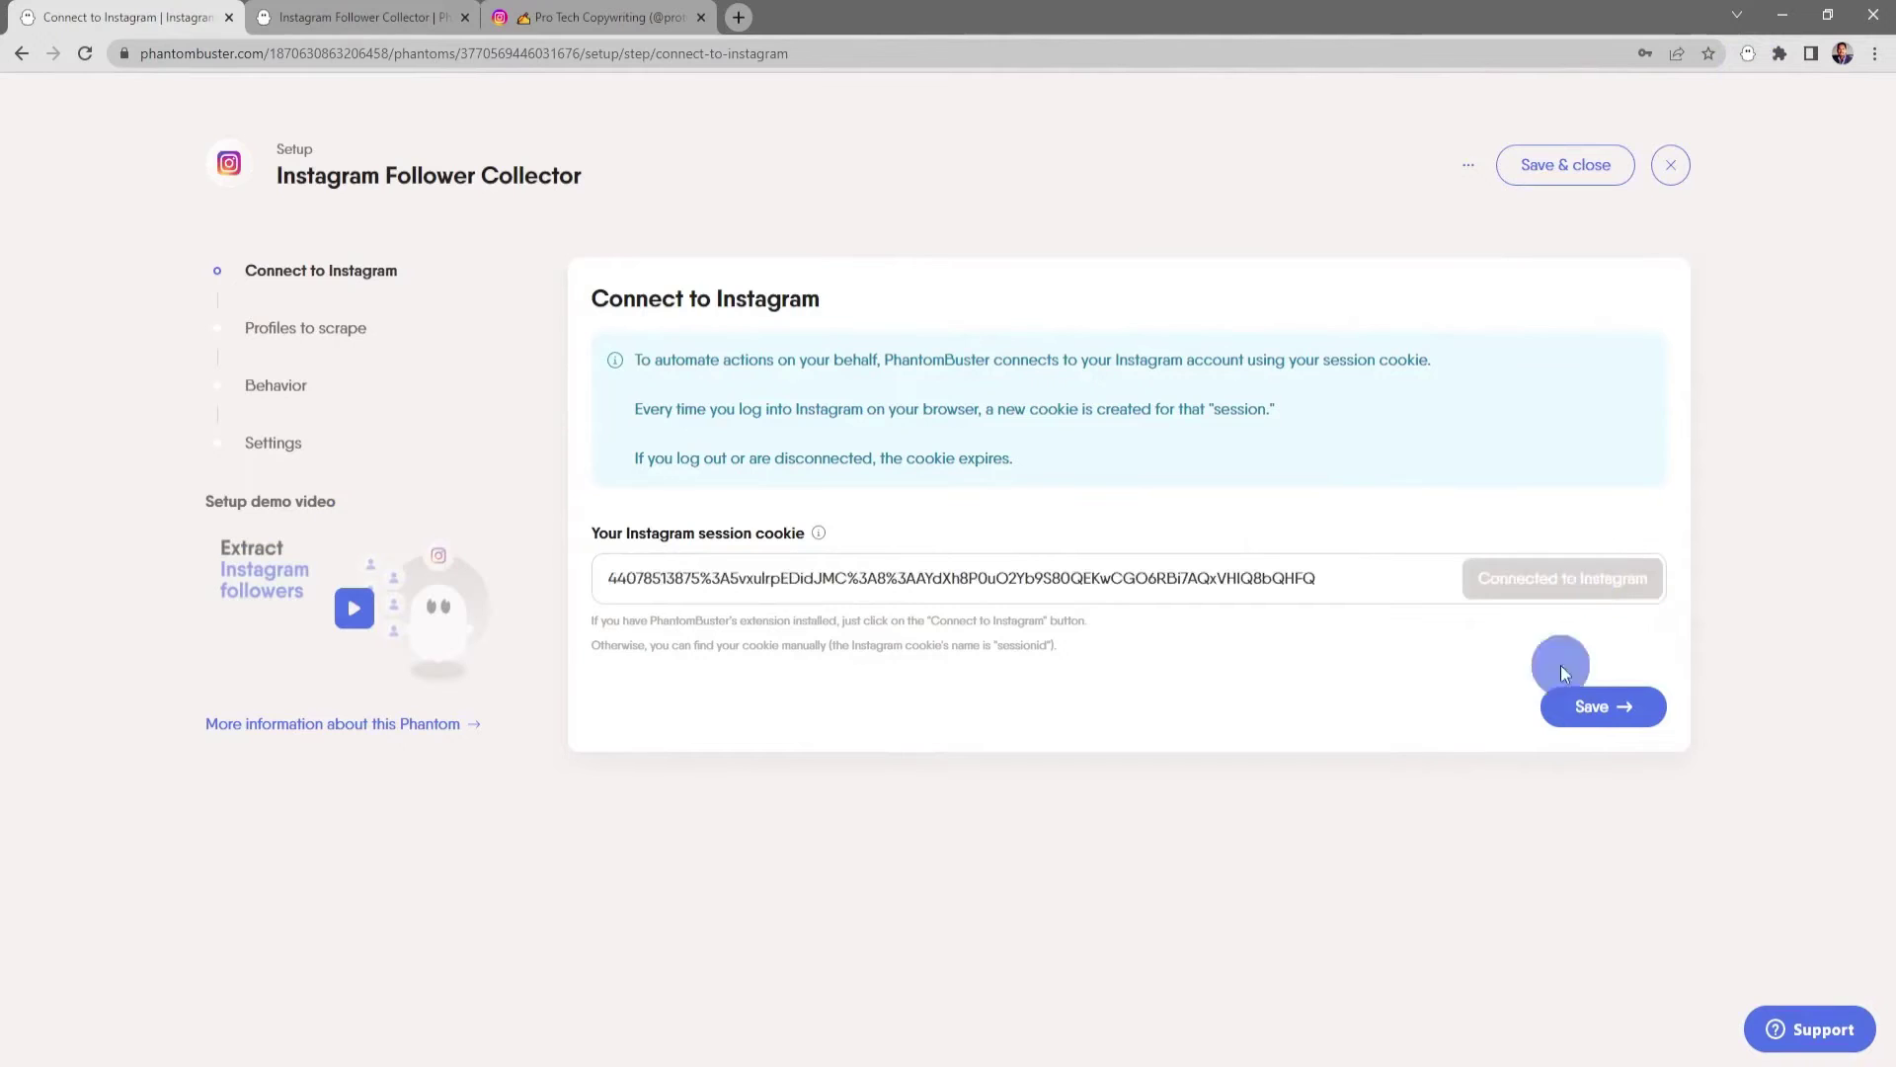
left_click(1598, 706)
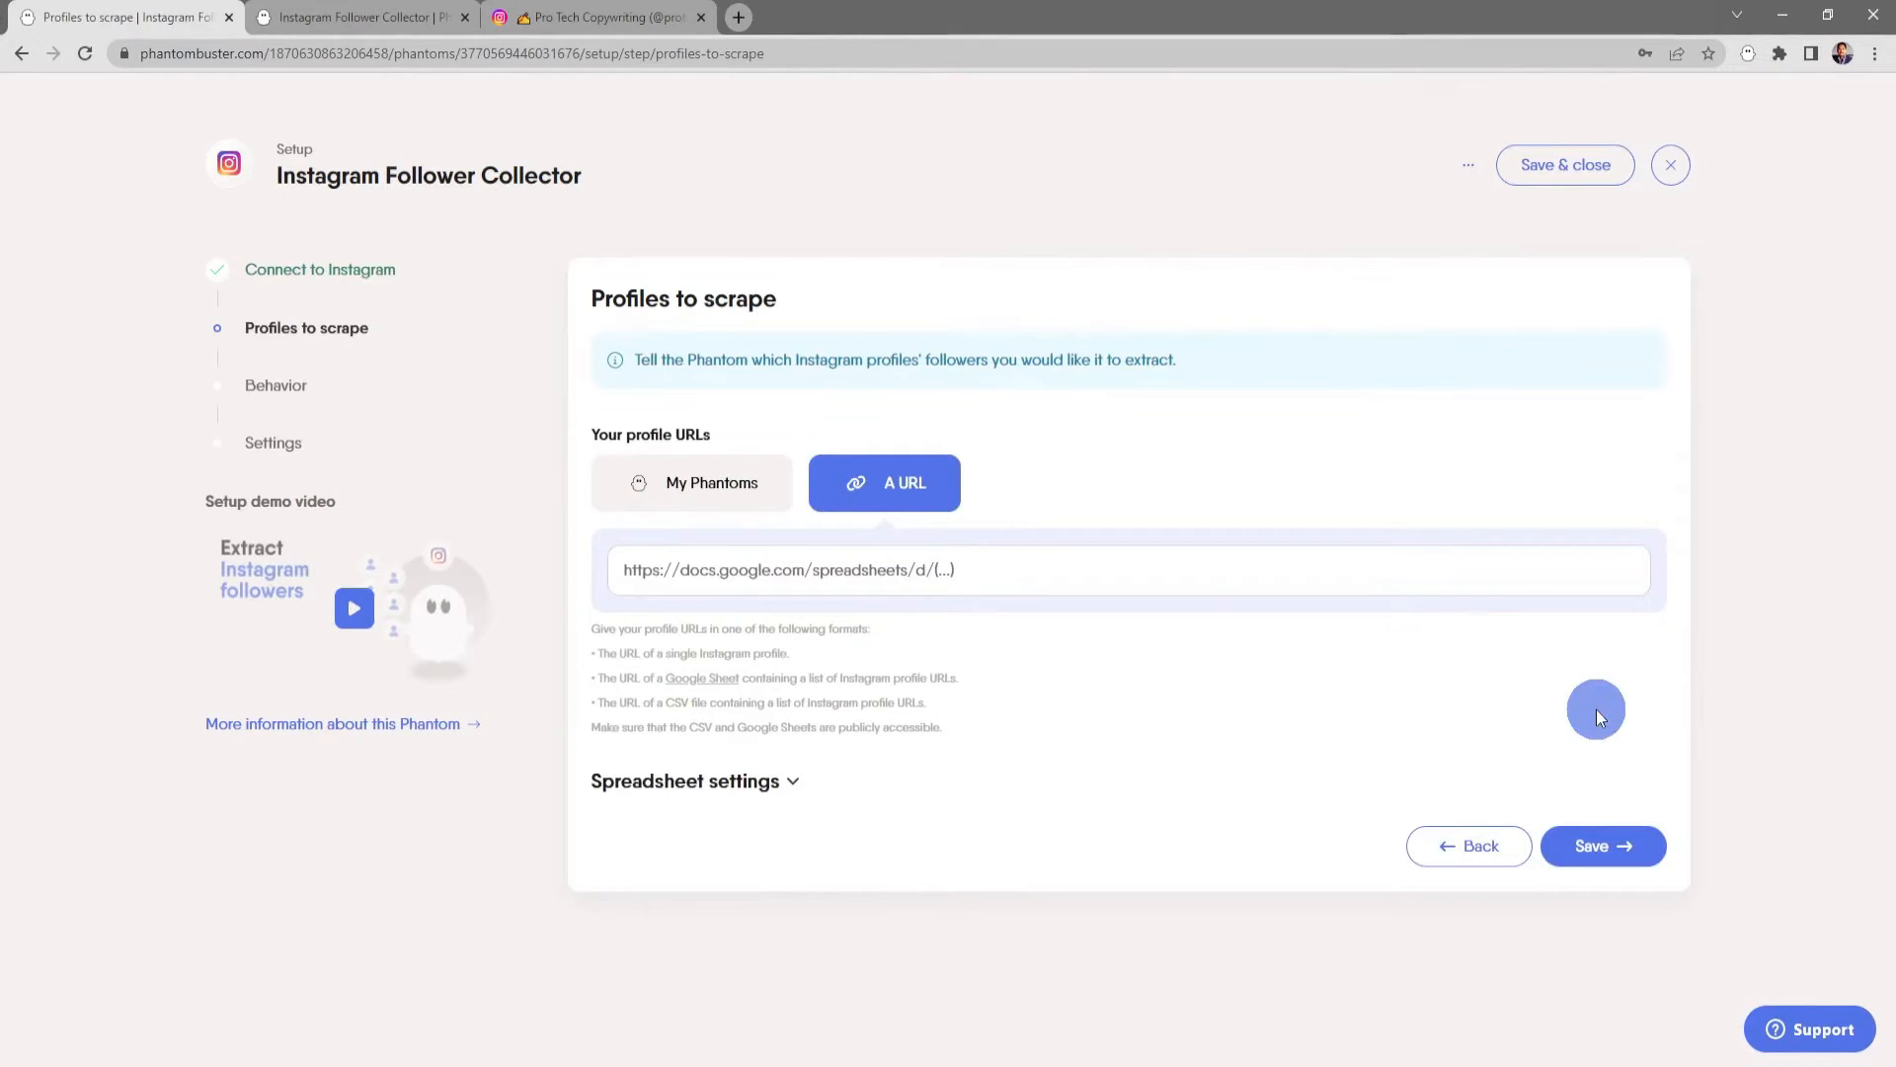
left_click(782, 774)
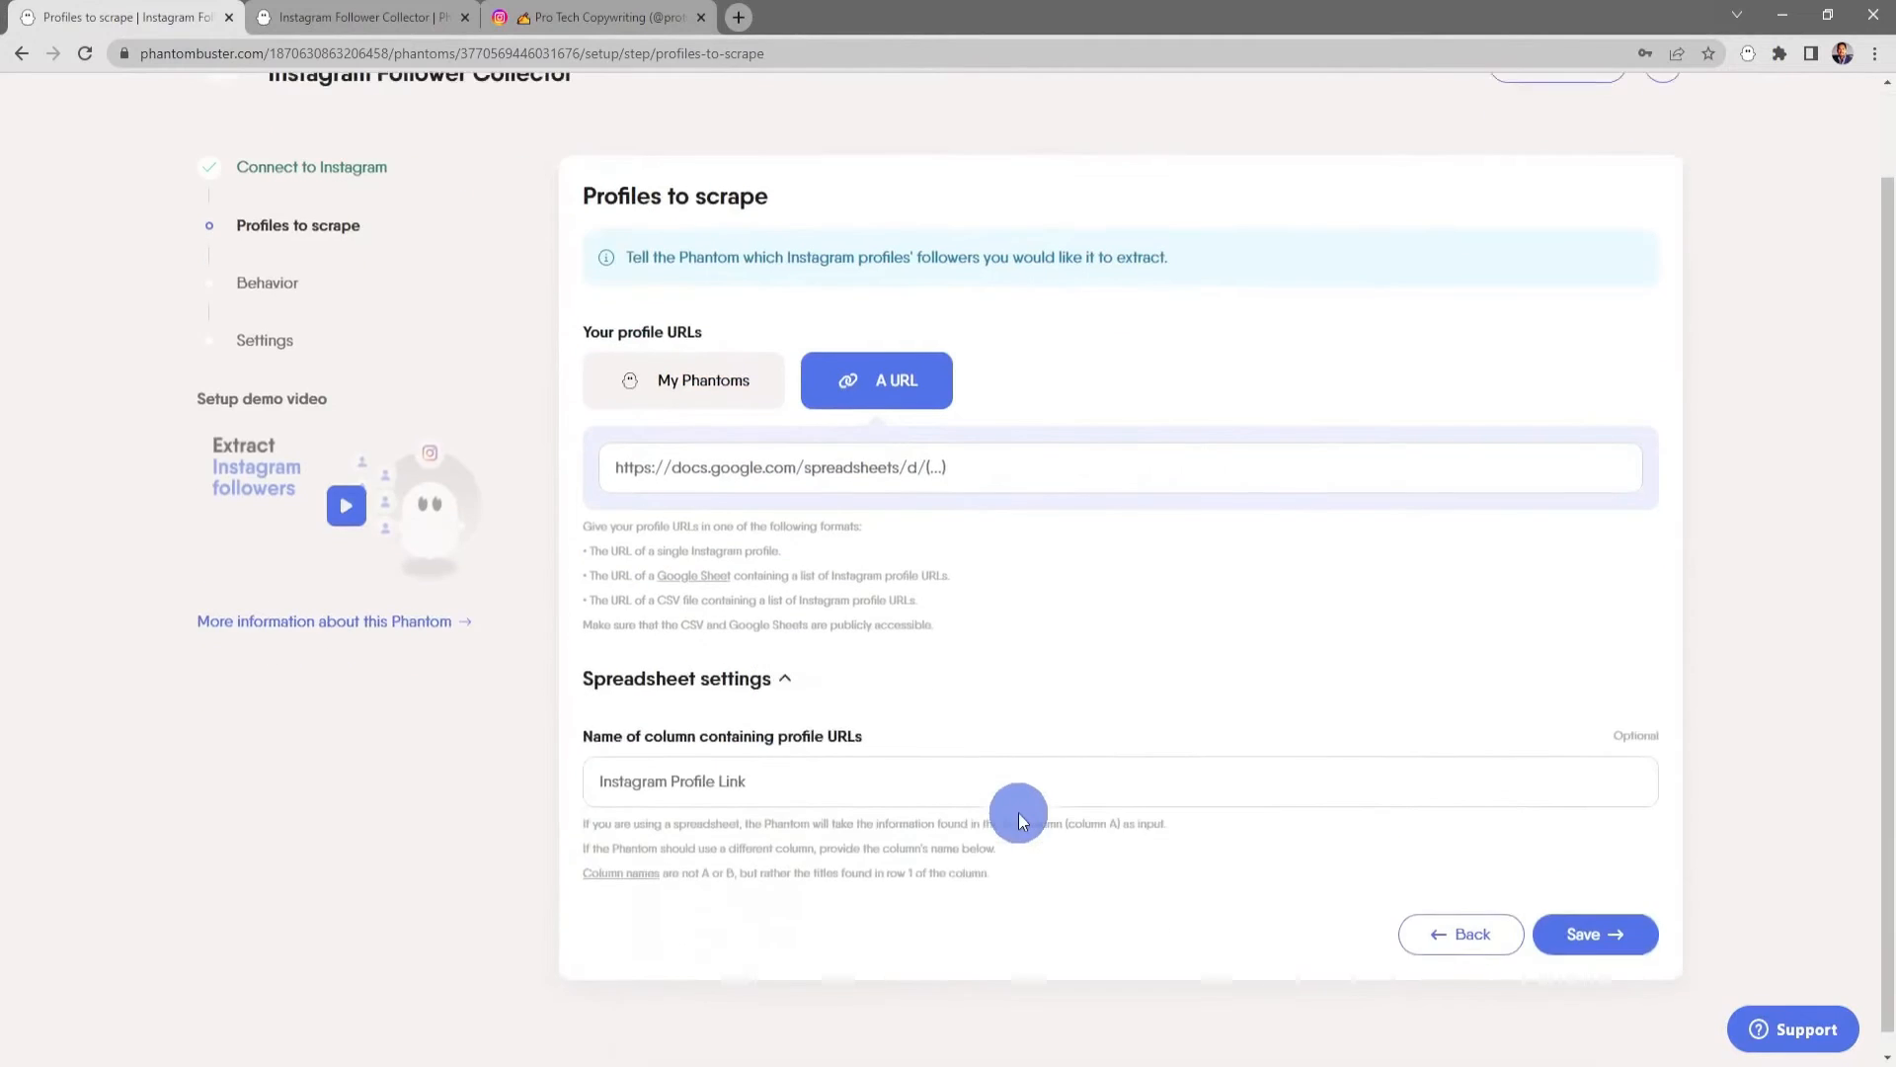
left_click(781, 782)
left_click(752, 489)
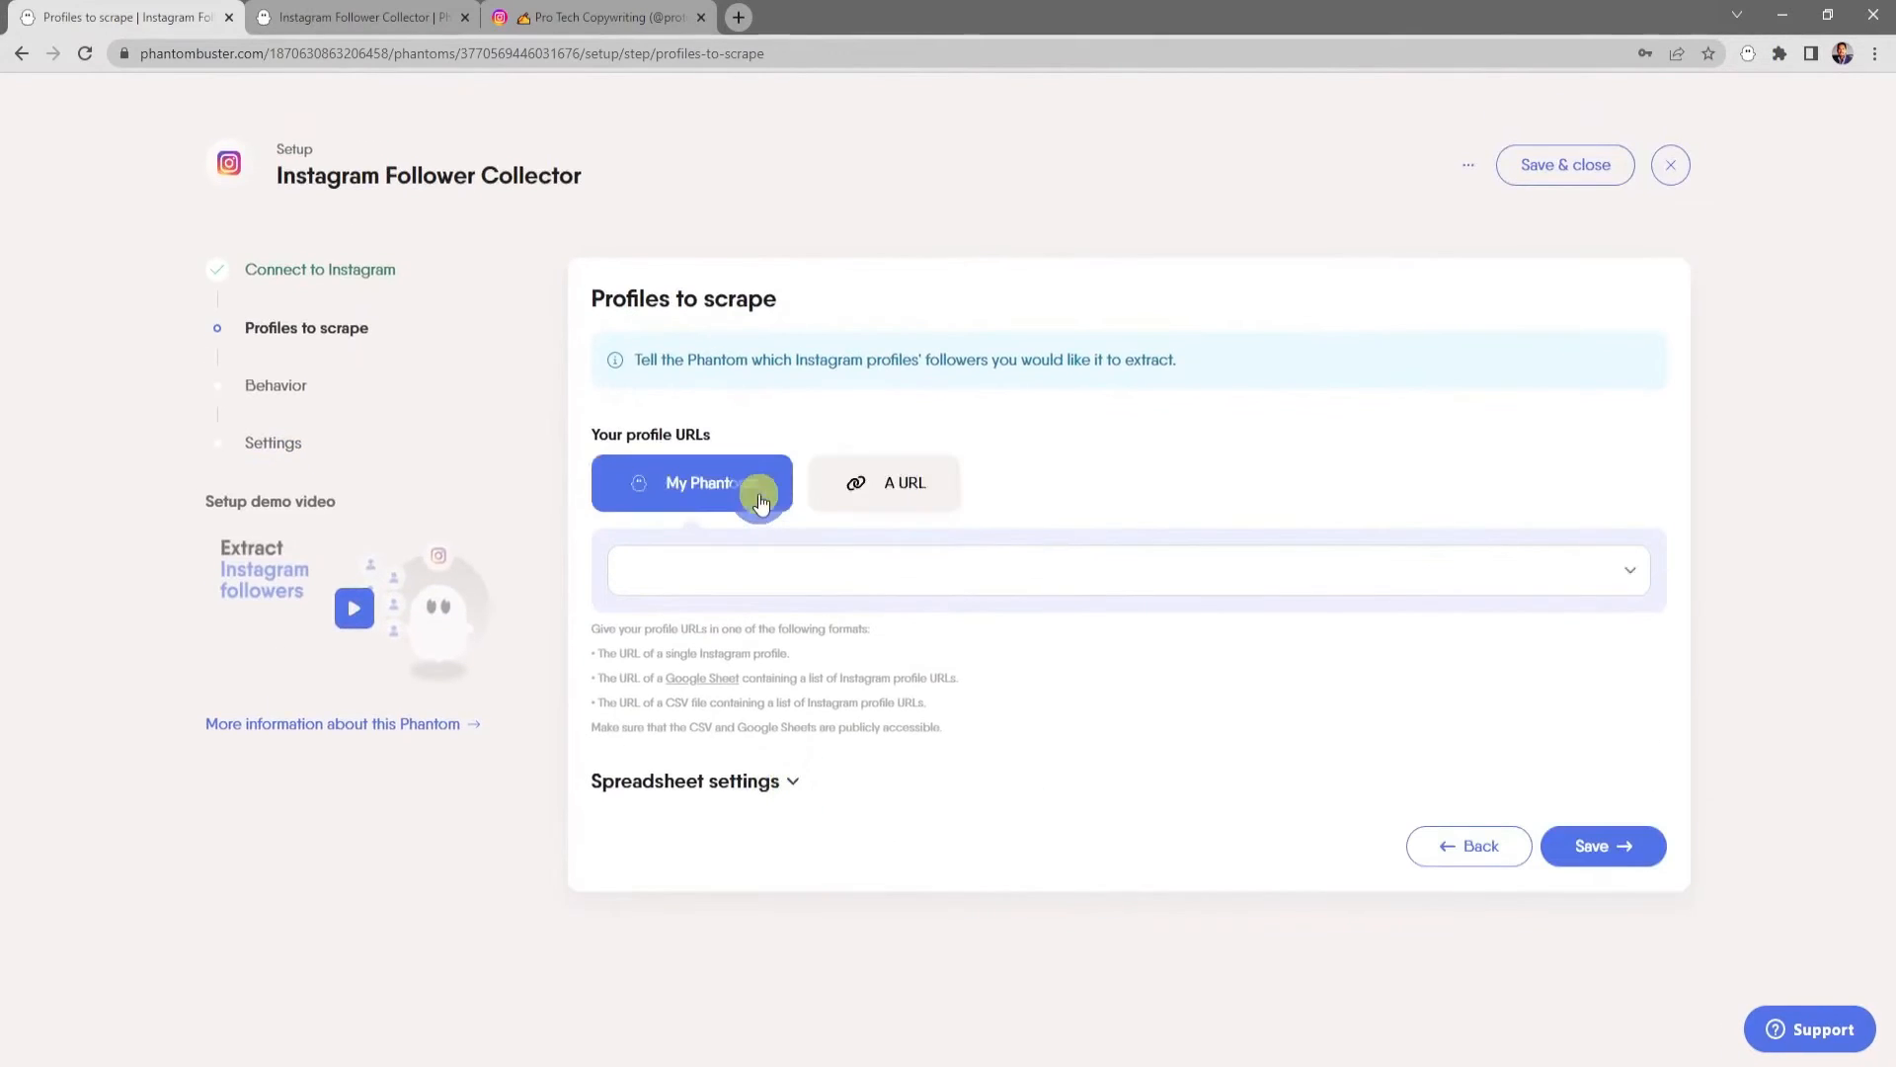
left_click(1300, 580)
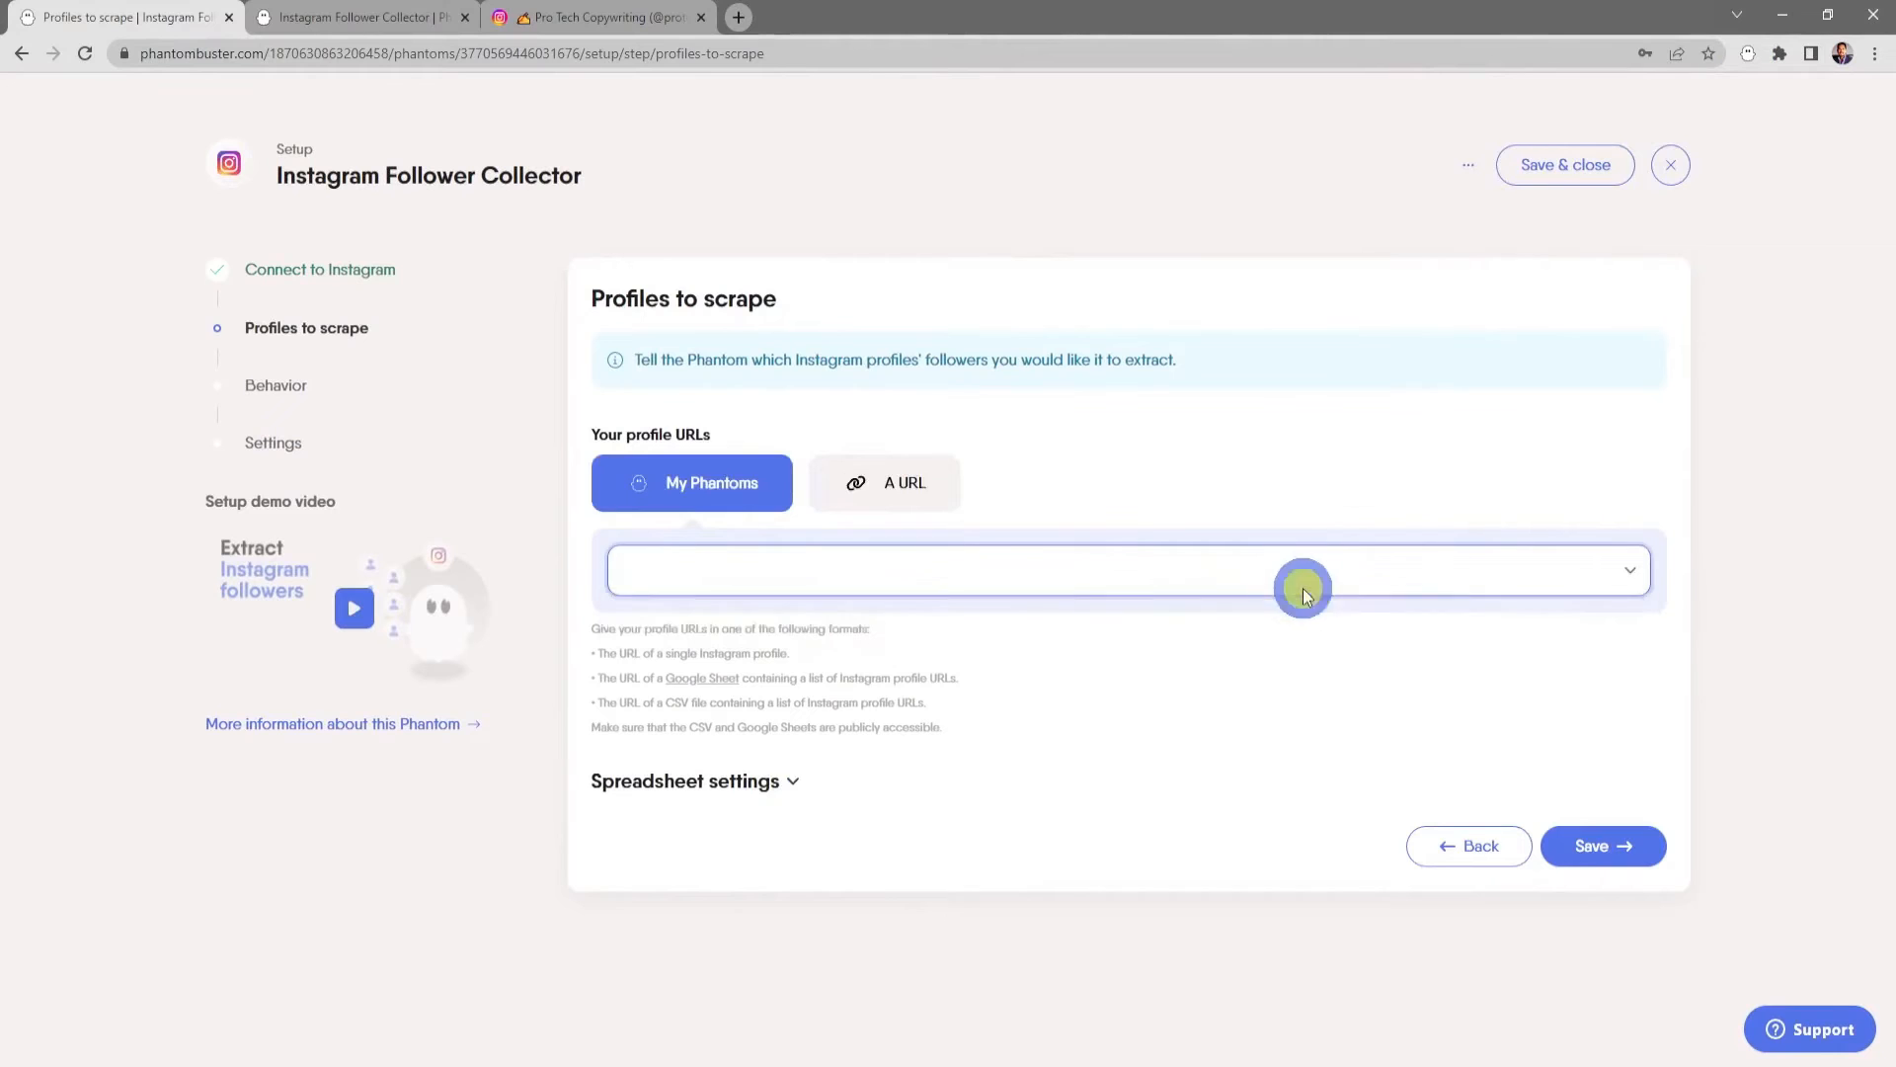
left_click(910, 498)
Copy the Instagram profile's address, paste it under A URL and save to reach the Behavior step
left_click(592, 18)
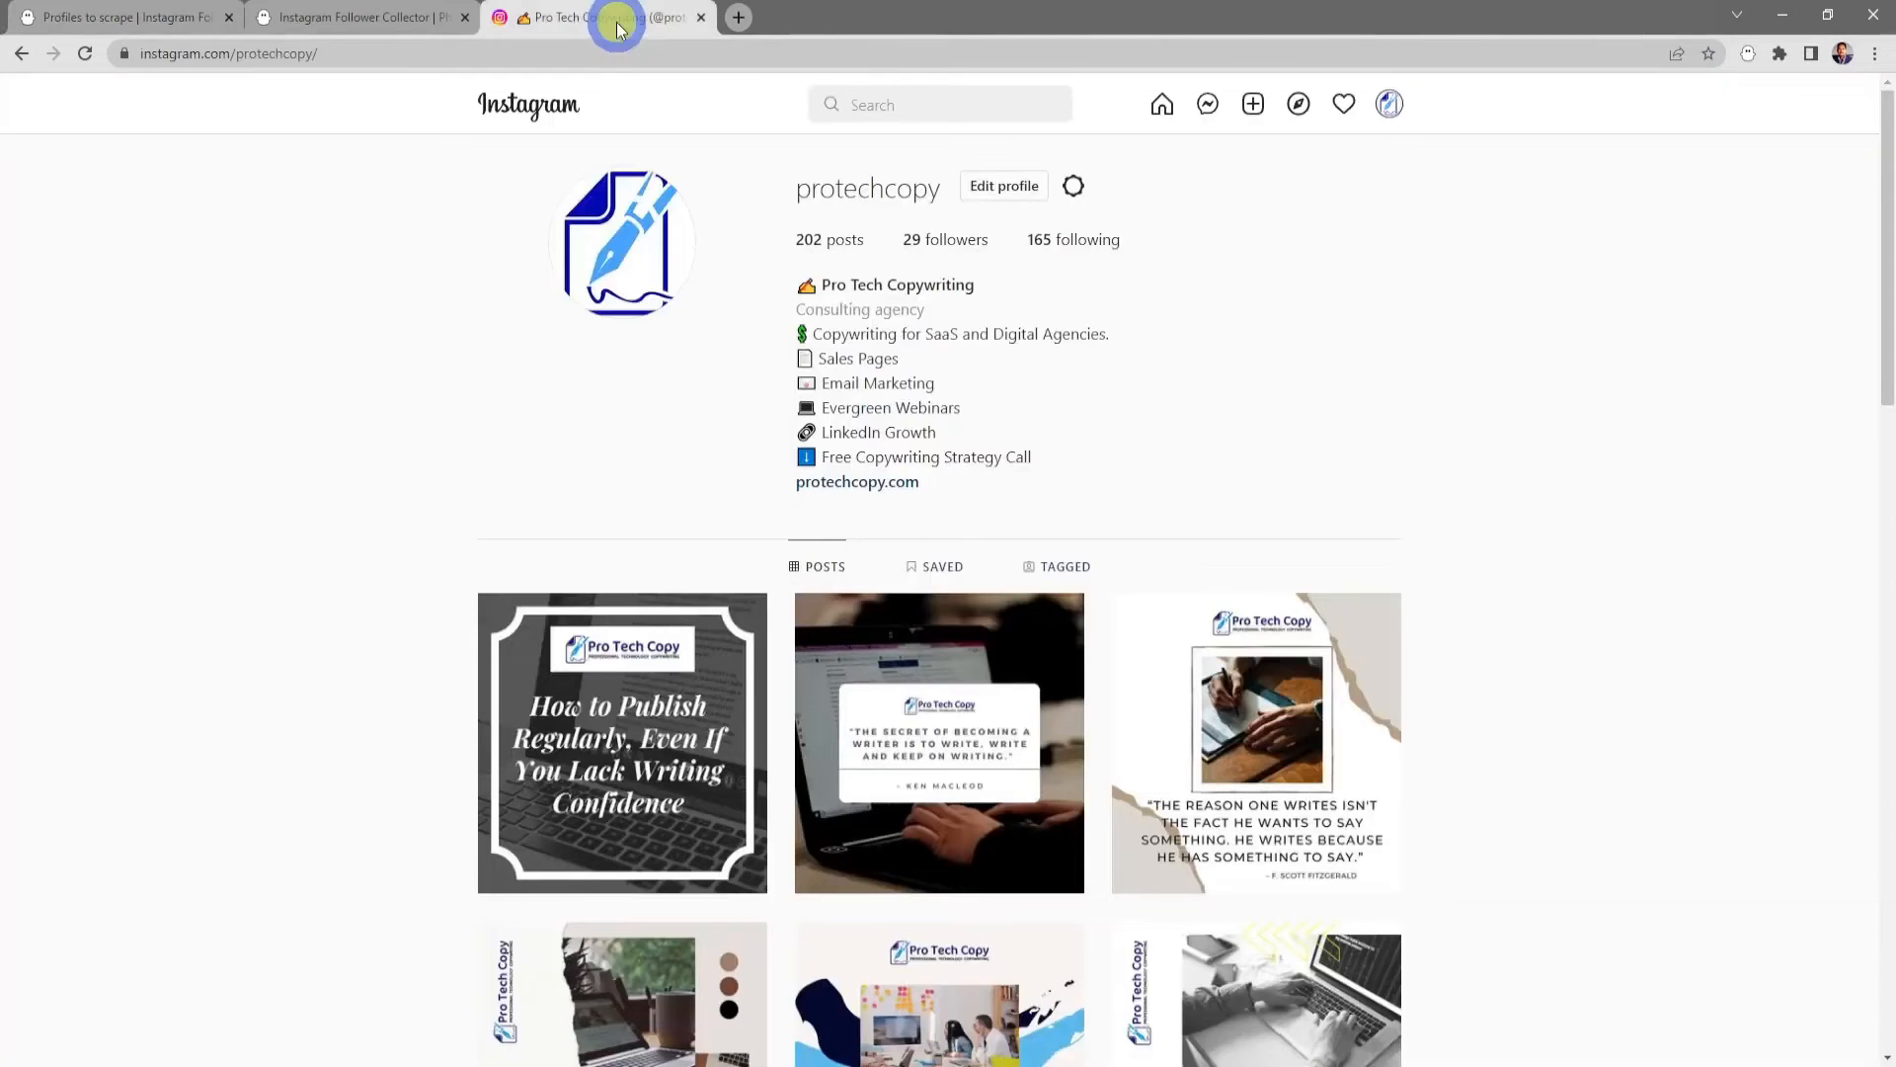
left_click(691, 54)
right_click(234, 55)
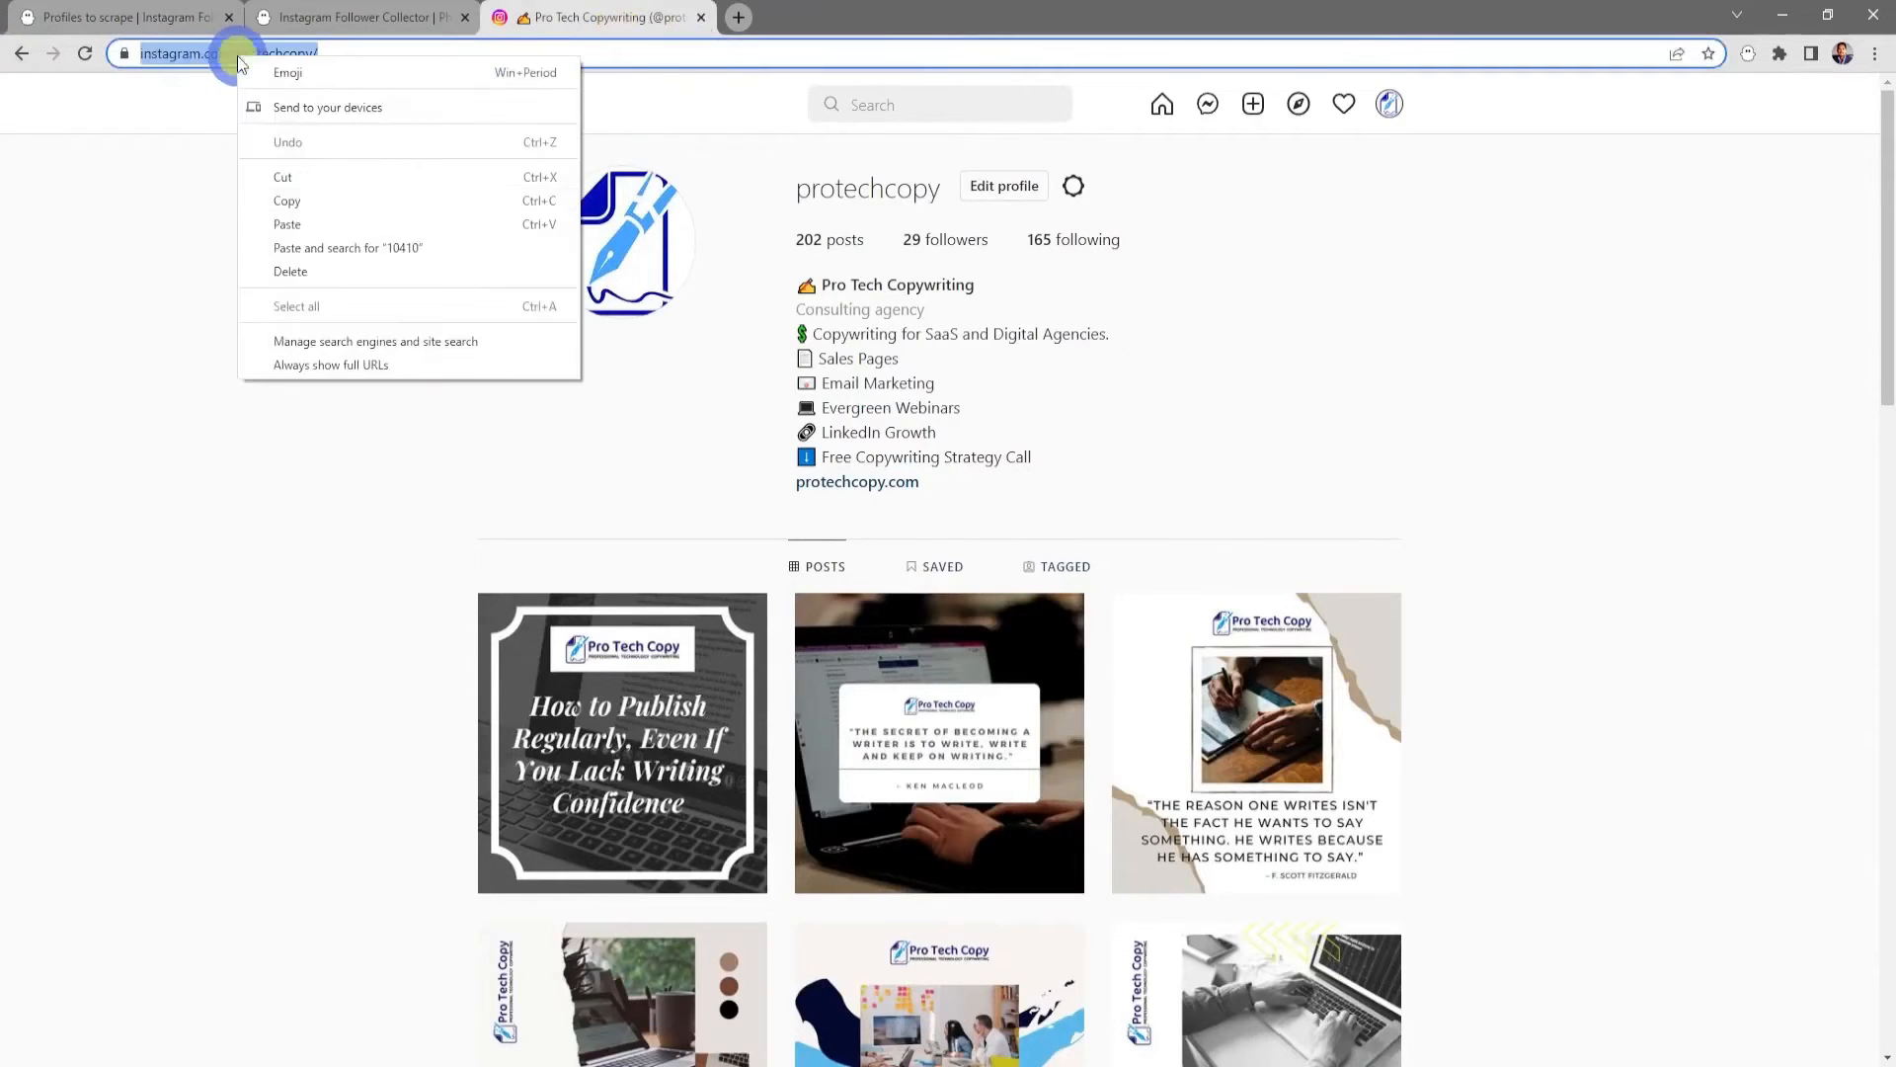
left_click(314, 203)
left_click(127, 16)
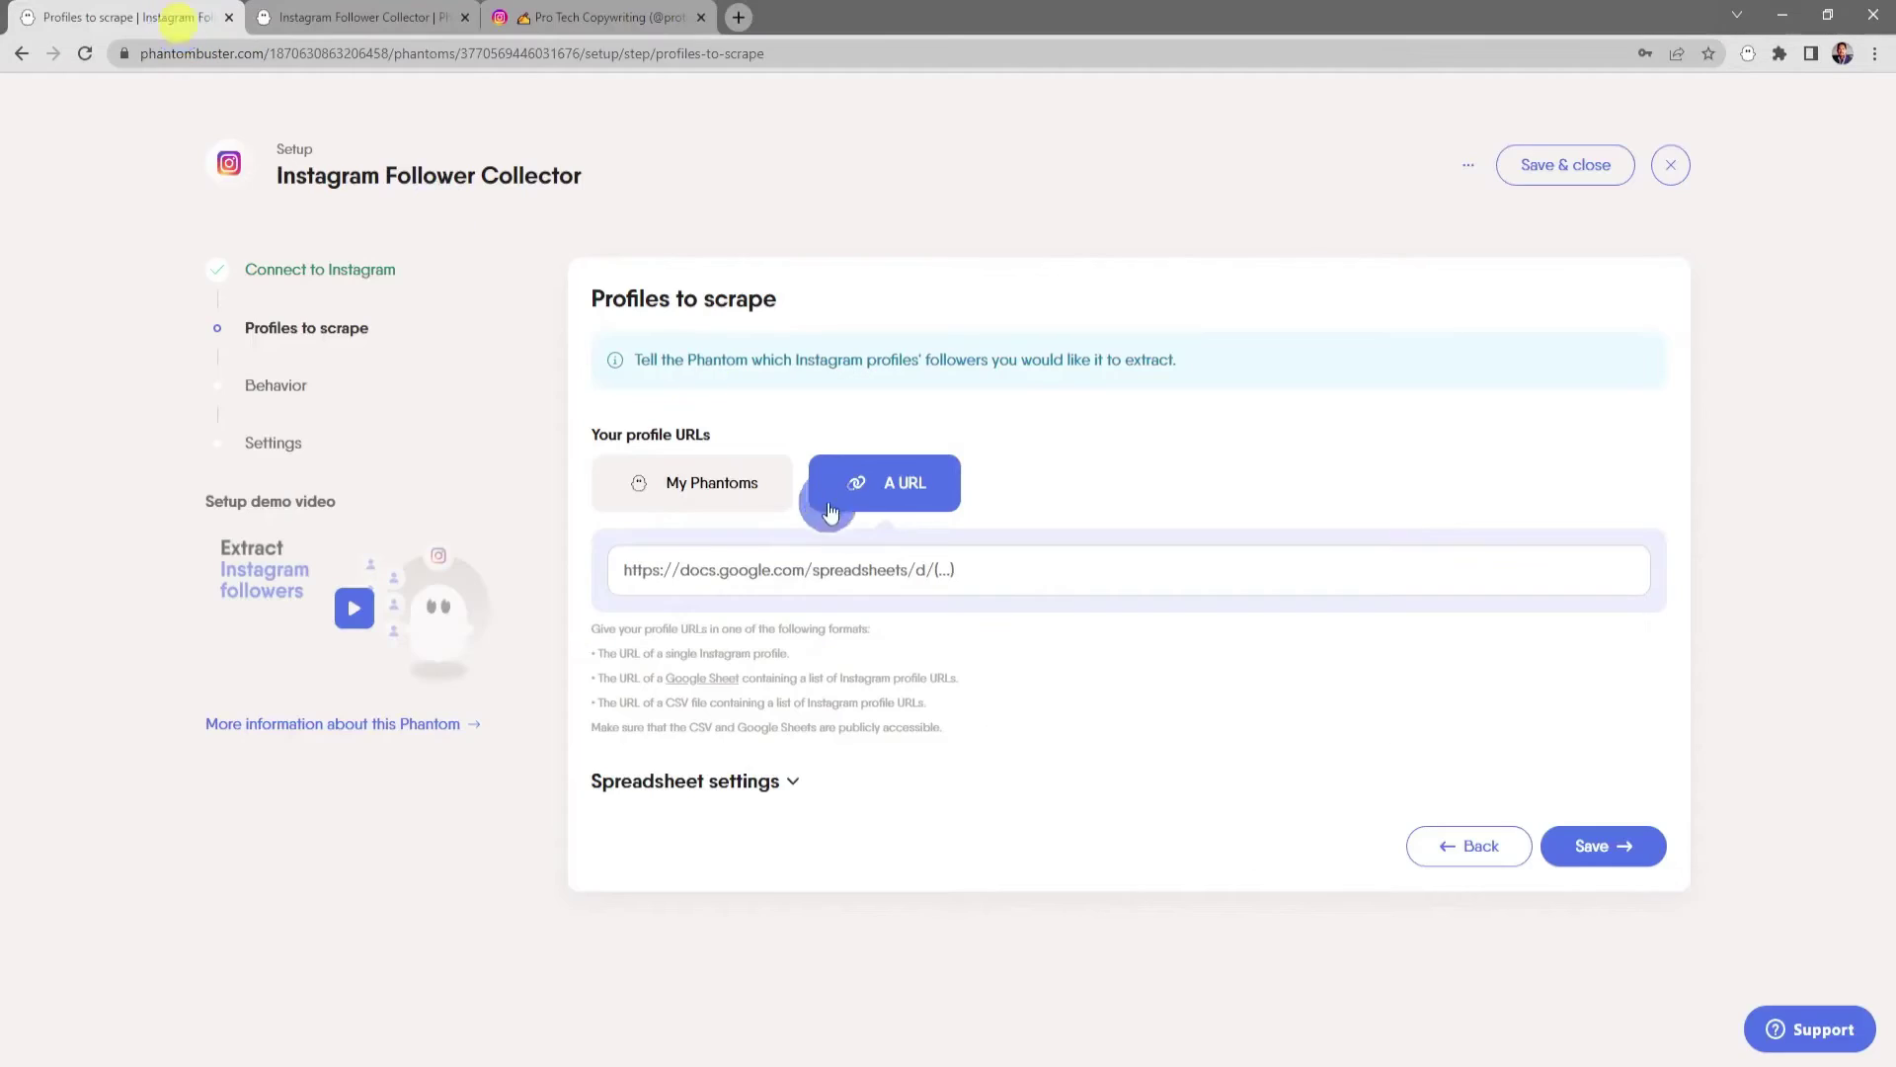
right_click(710, 576)
left_click(801, 733)
left_click(1596, 853)
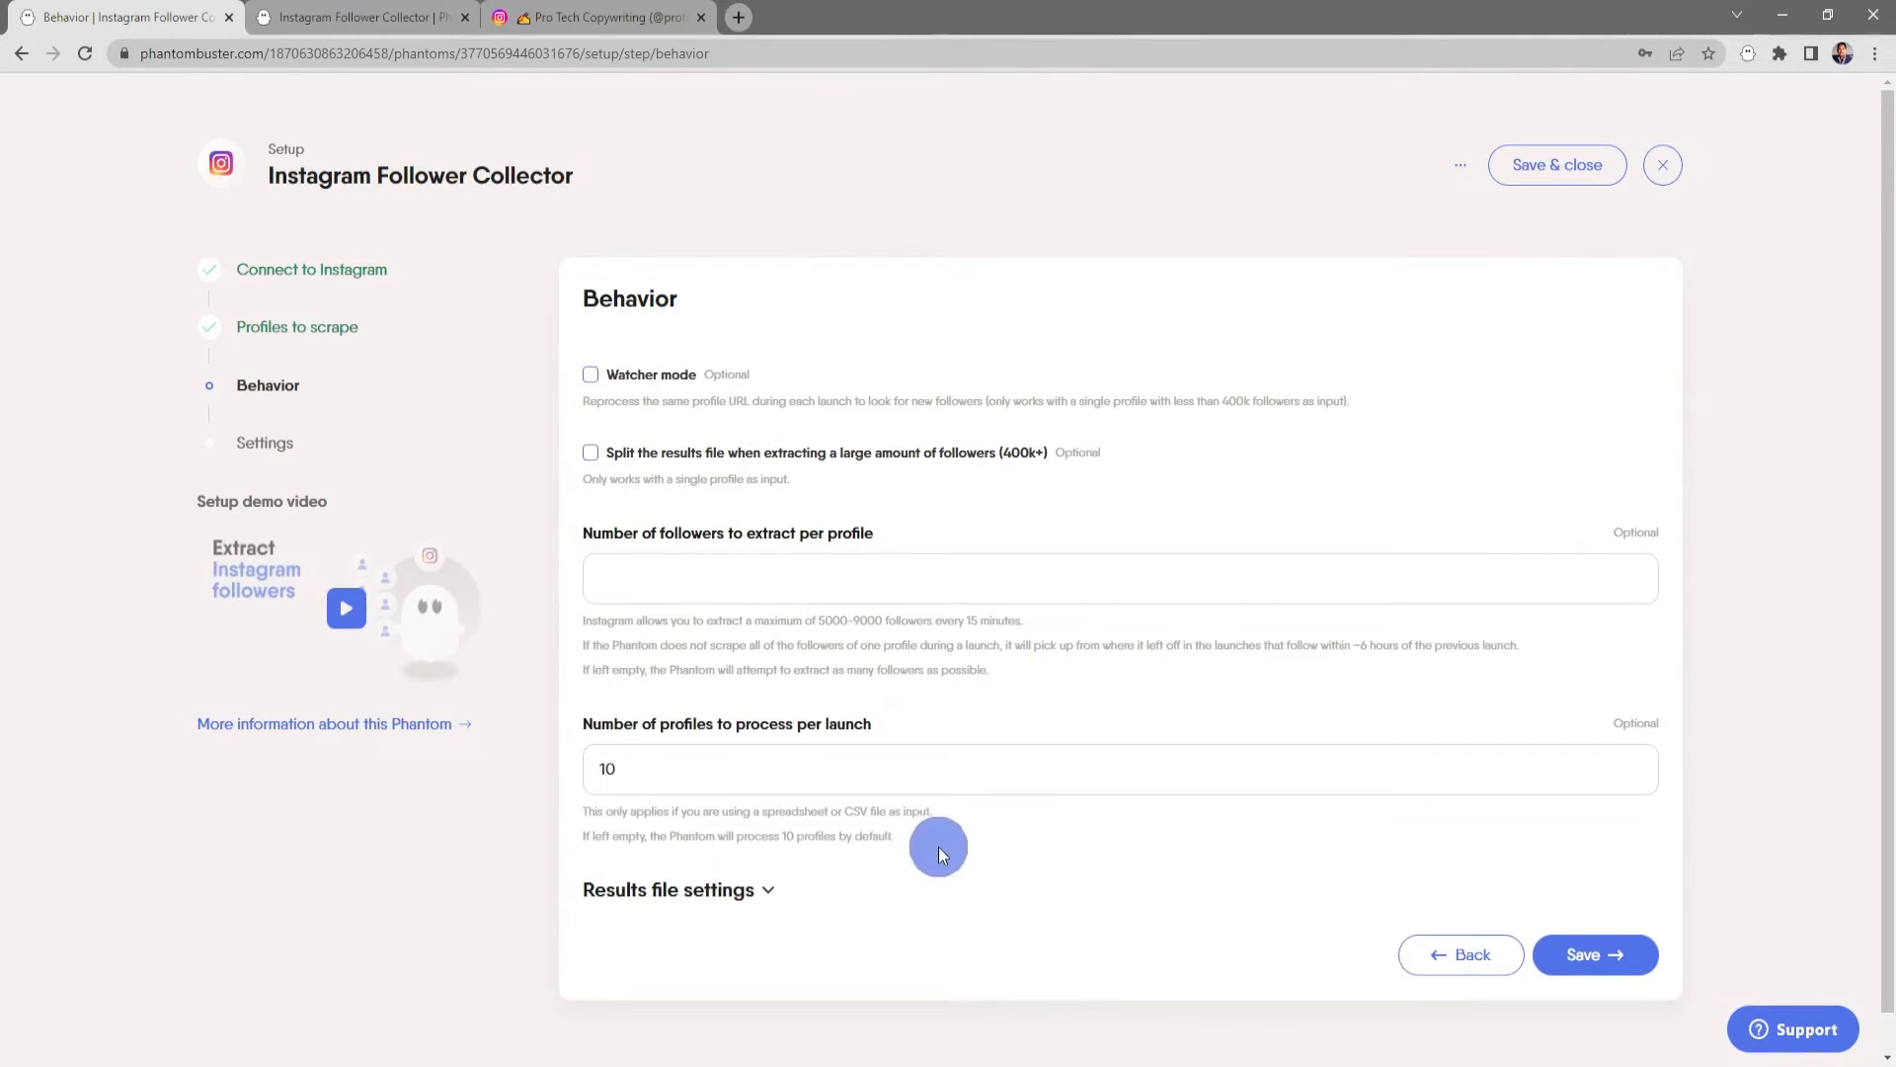
Keep the default behaviour options, save them and continue to the launch Settings step
left_click(770, 891)
scroll(993, 877, "down", 1)
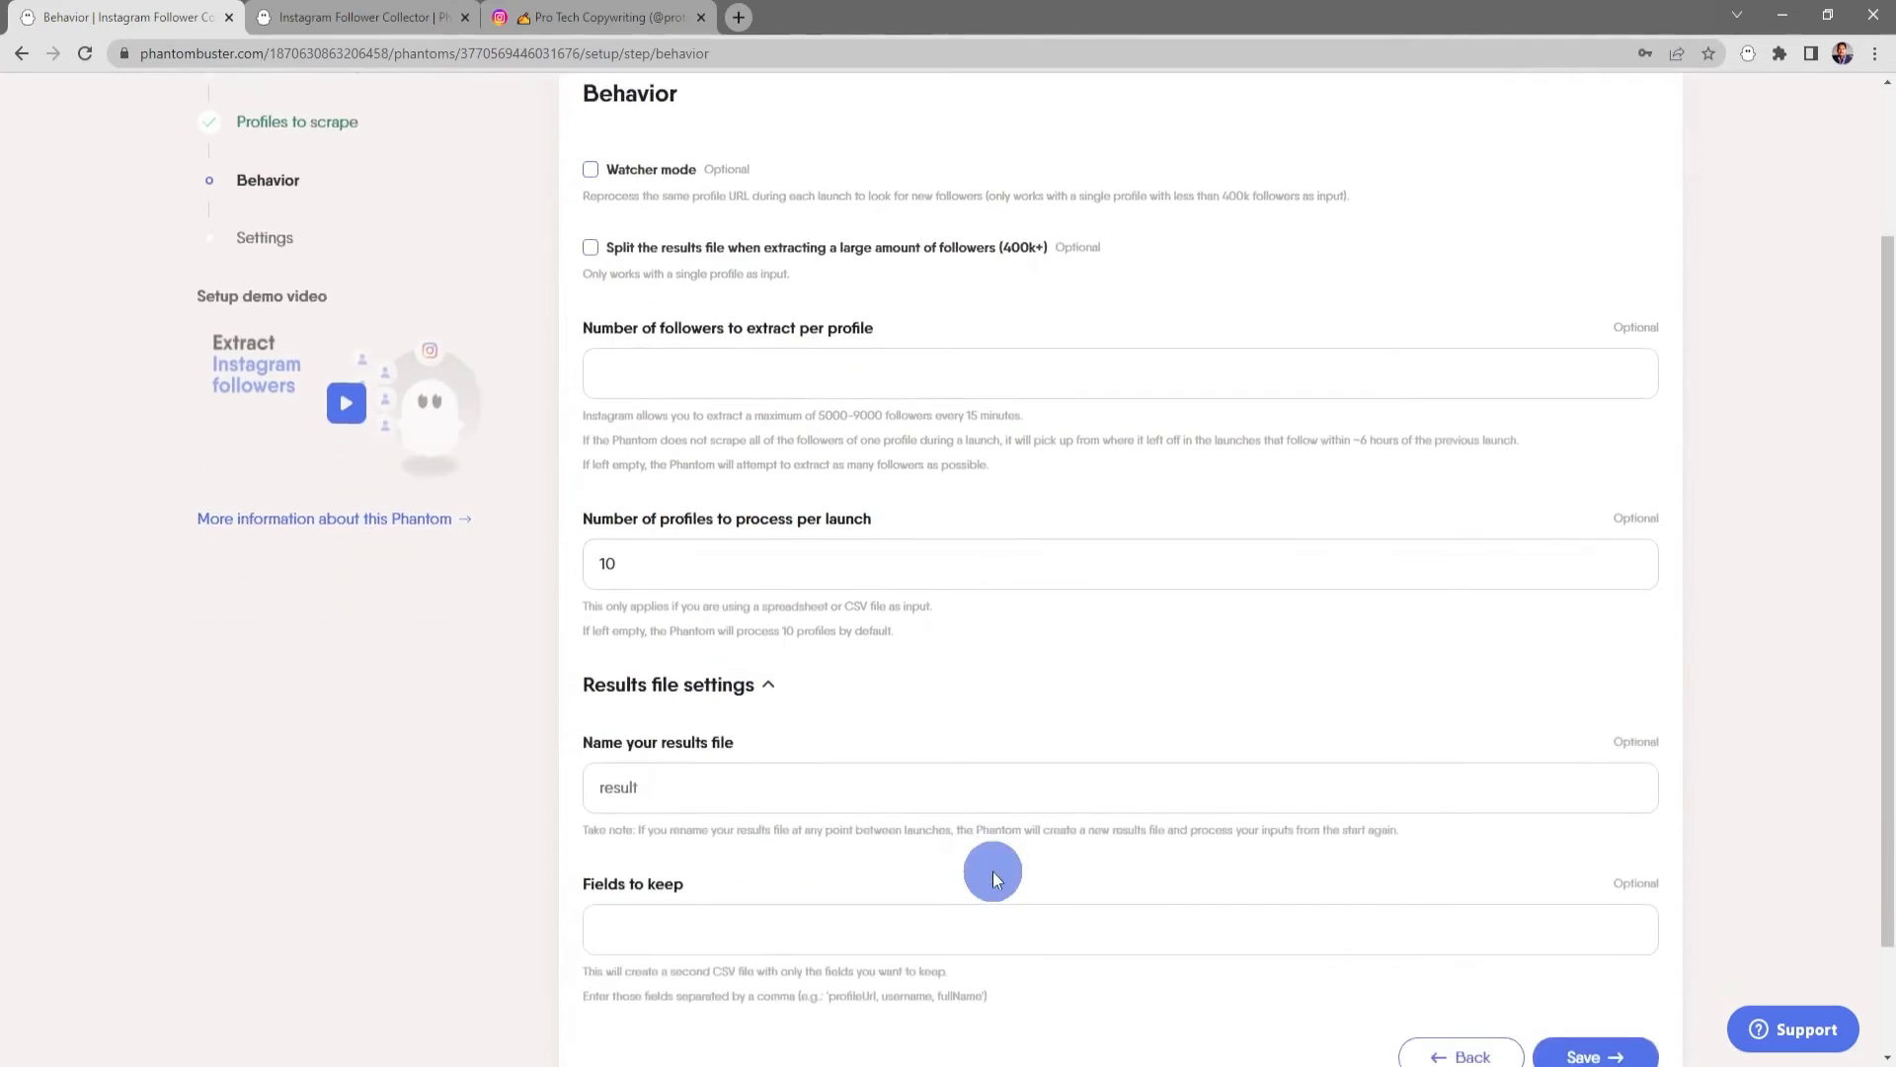
scroll(1007, 869, "down", 2)
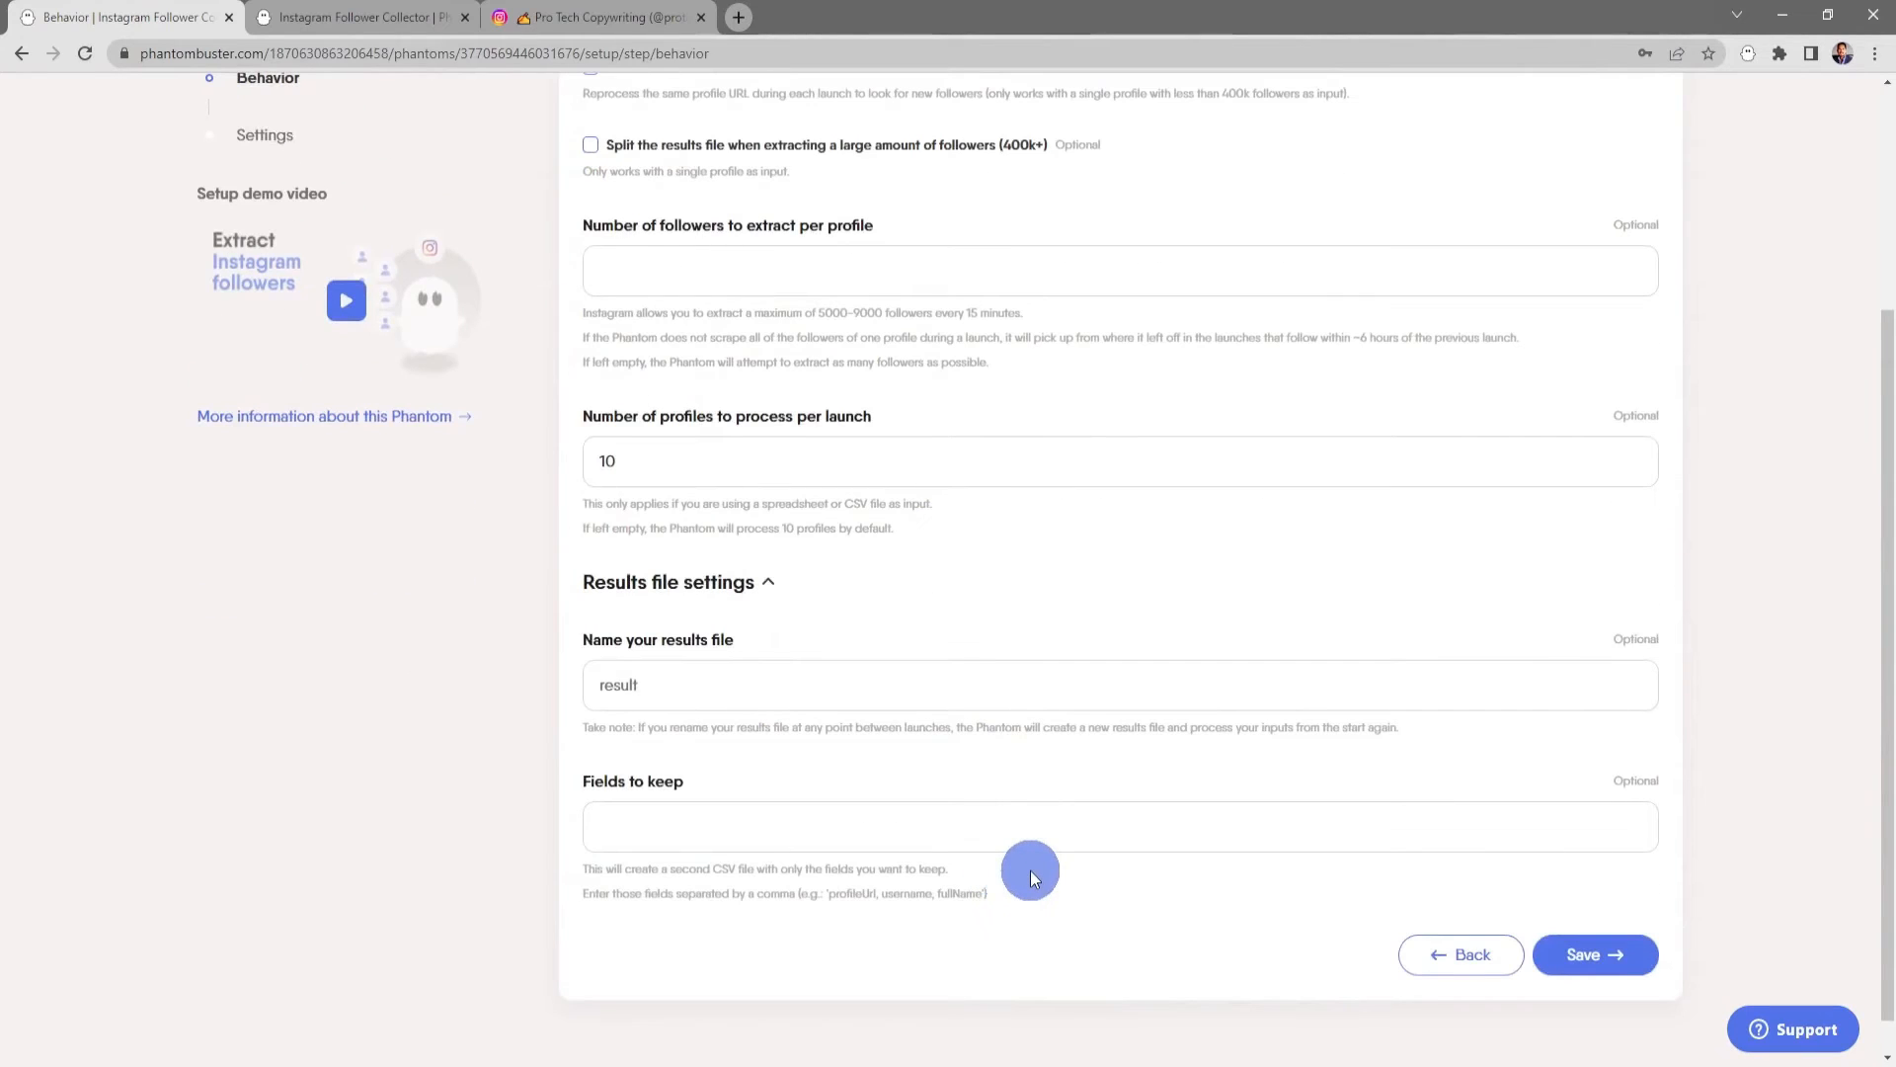
left_click(1017, 827)
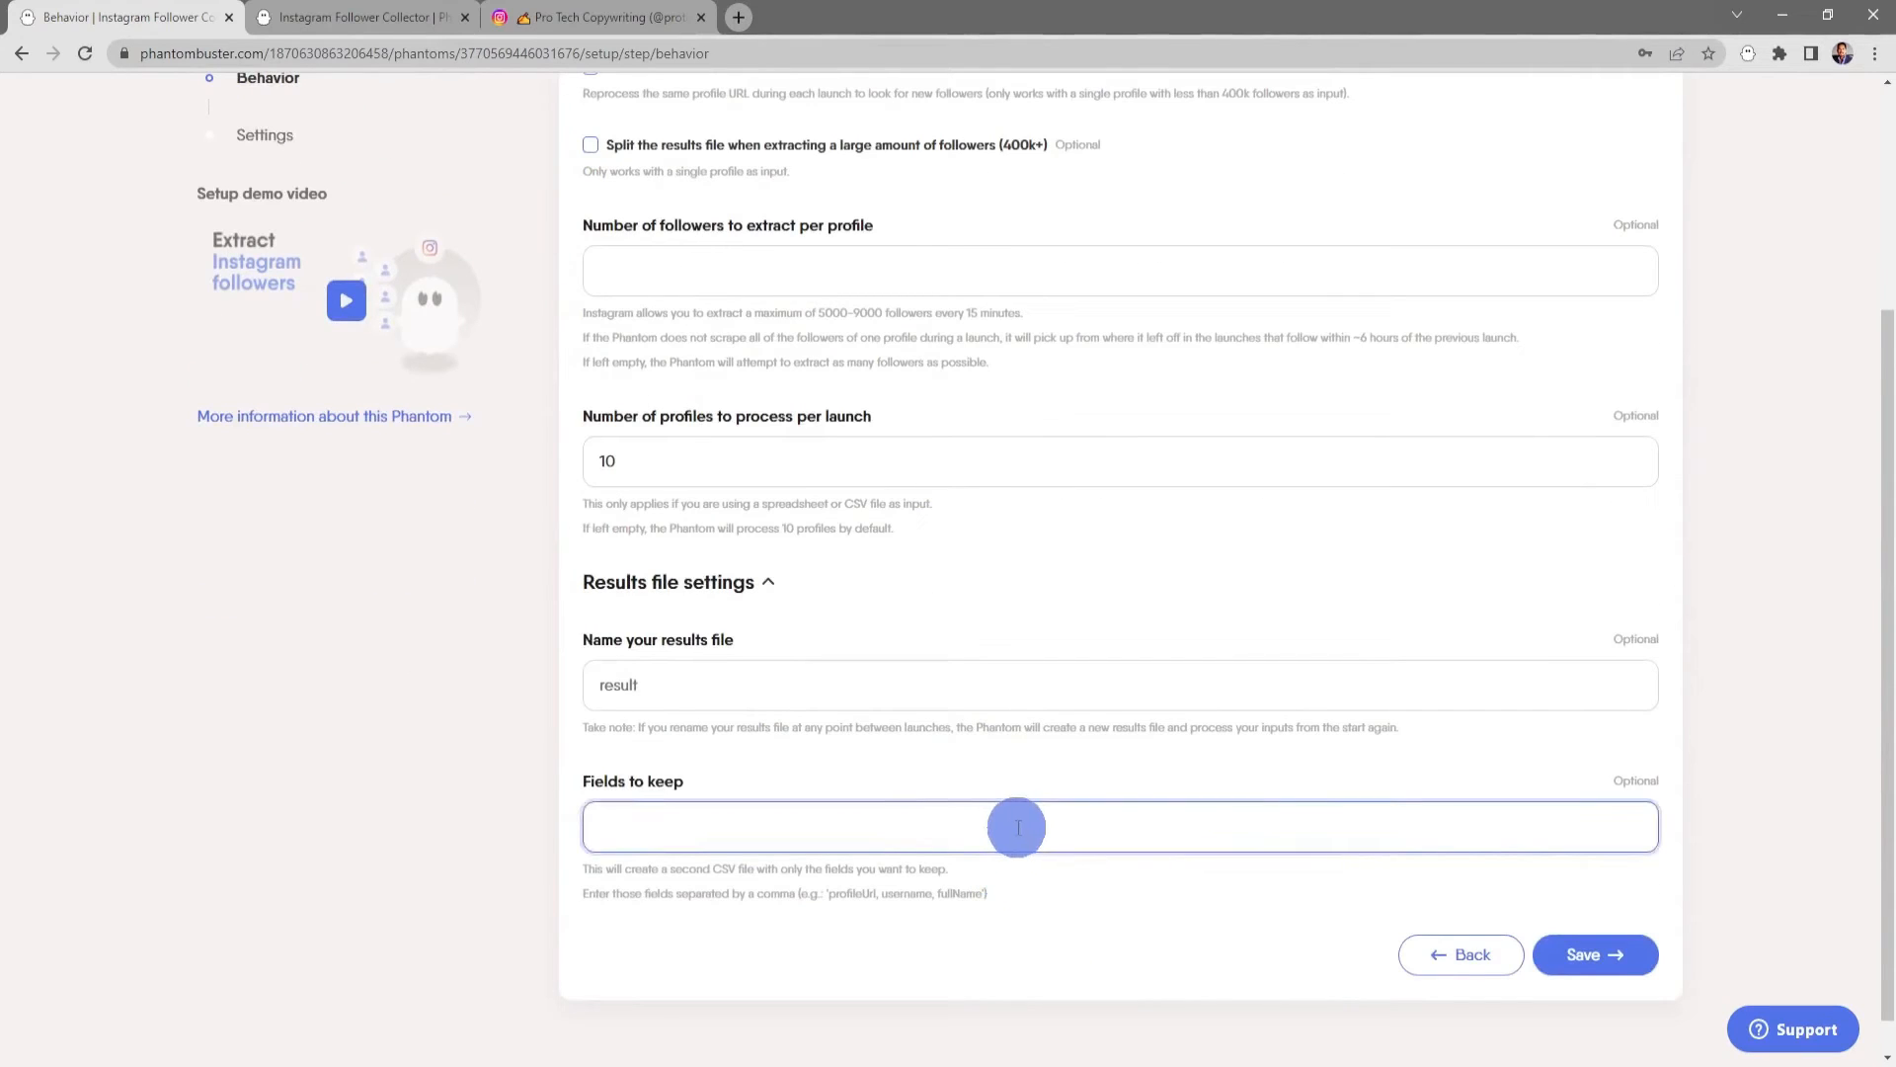
scroll(889, 771, "up", 1)
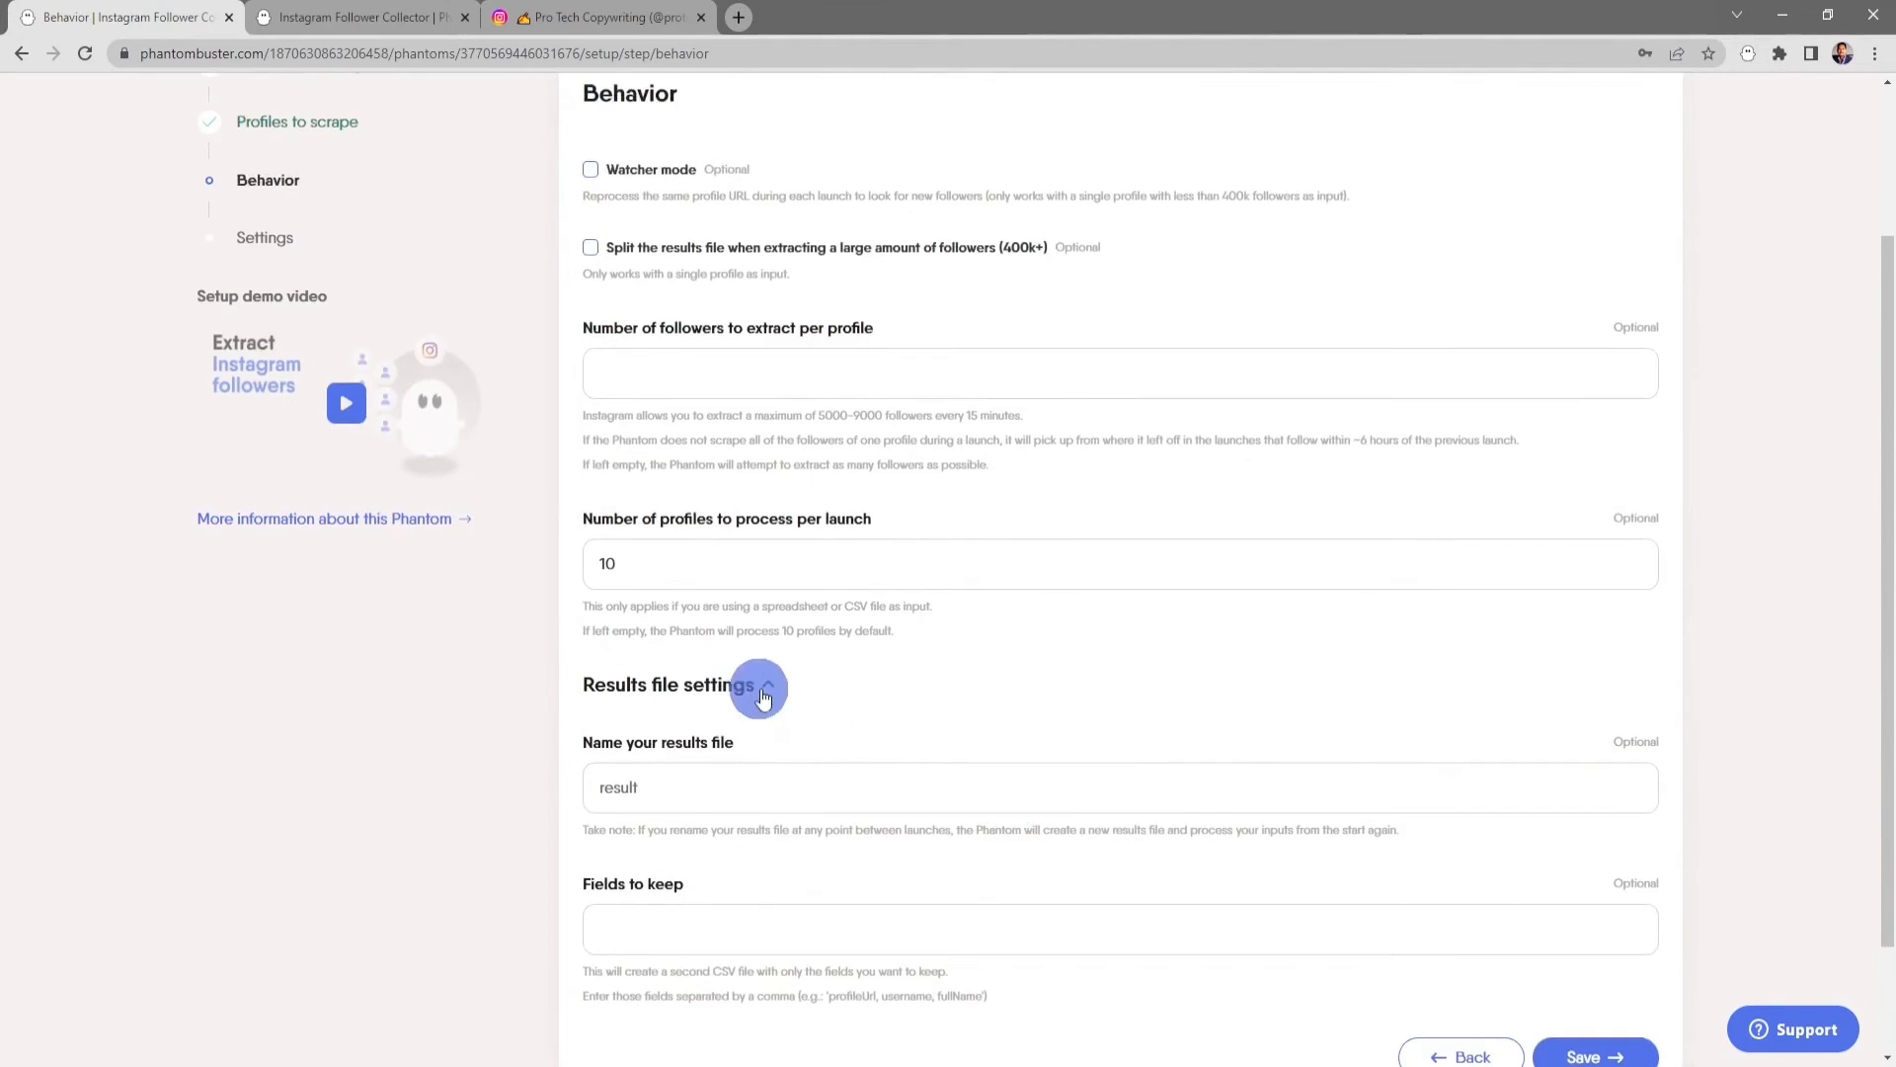
left_click(745, 691)
left_click(1597, 918)
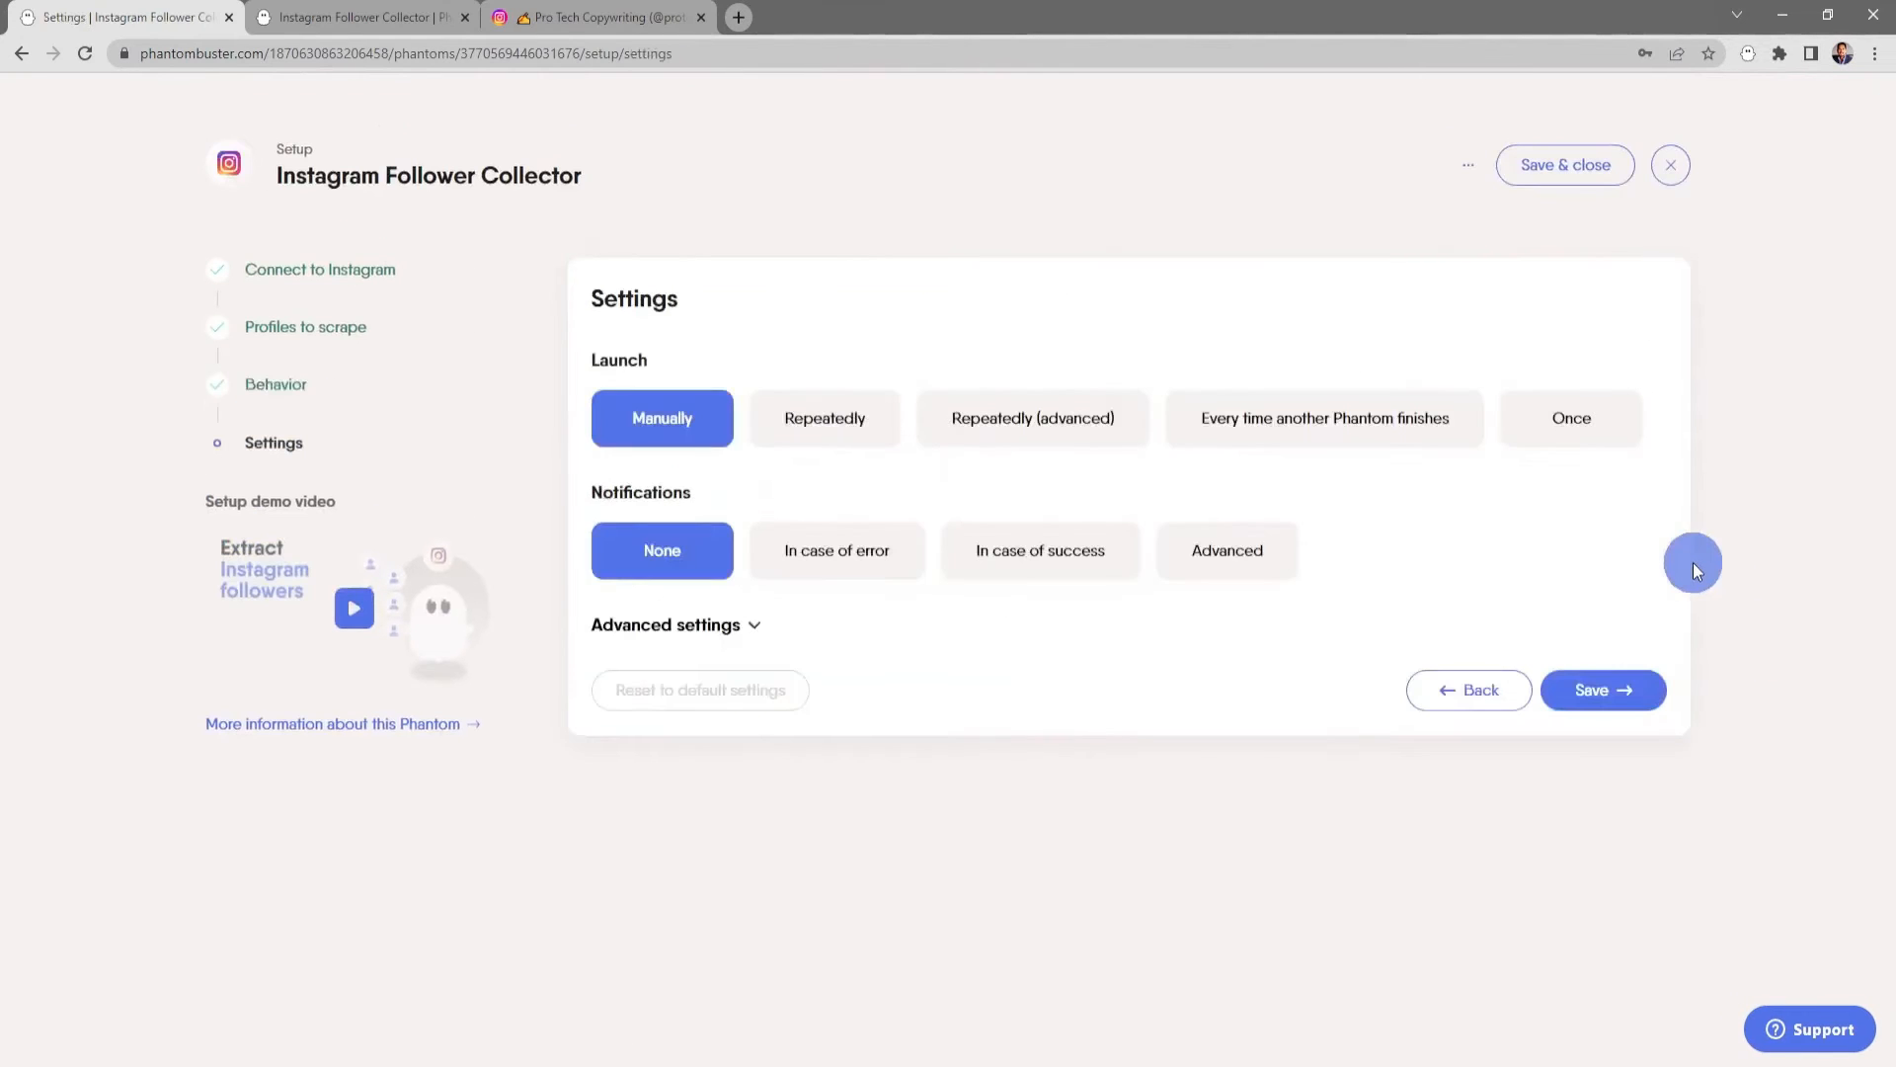
Choose manual launching, leave advanced proxy settings closed, and save to open the Phantom console
left_click(1029, 431)
left_click(1264, 436)
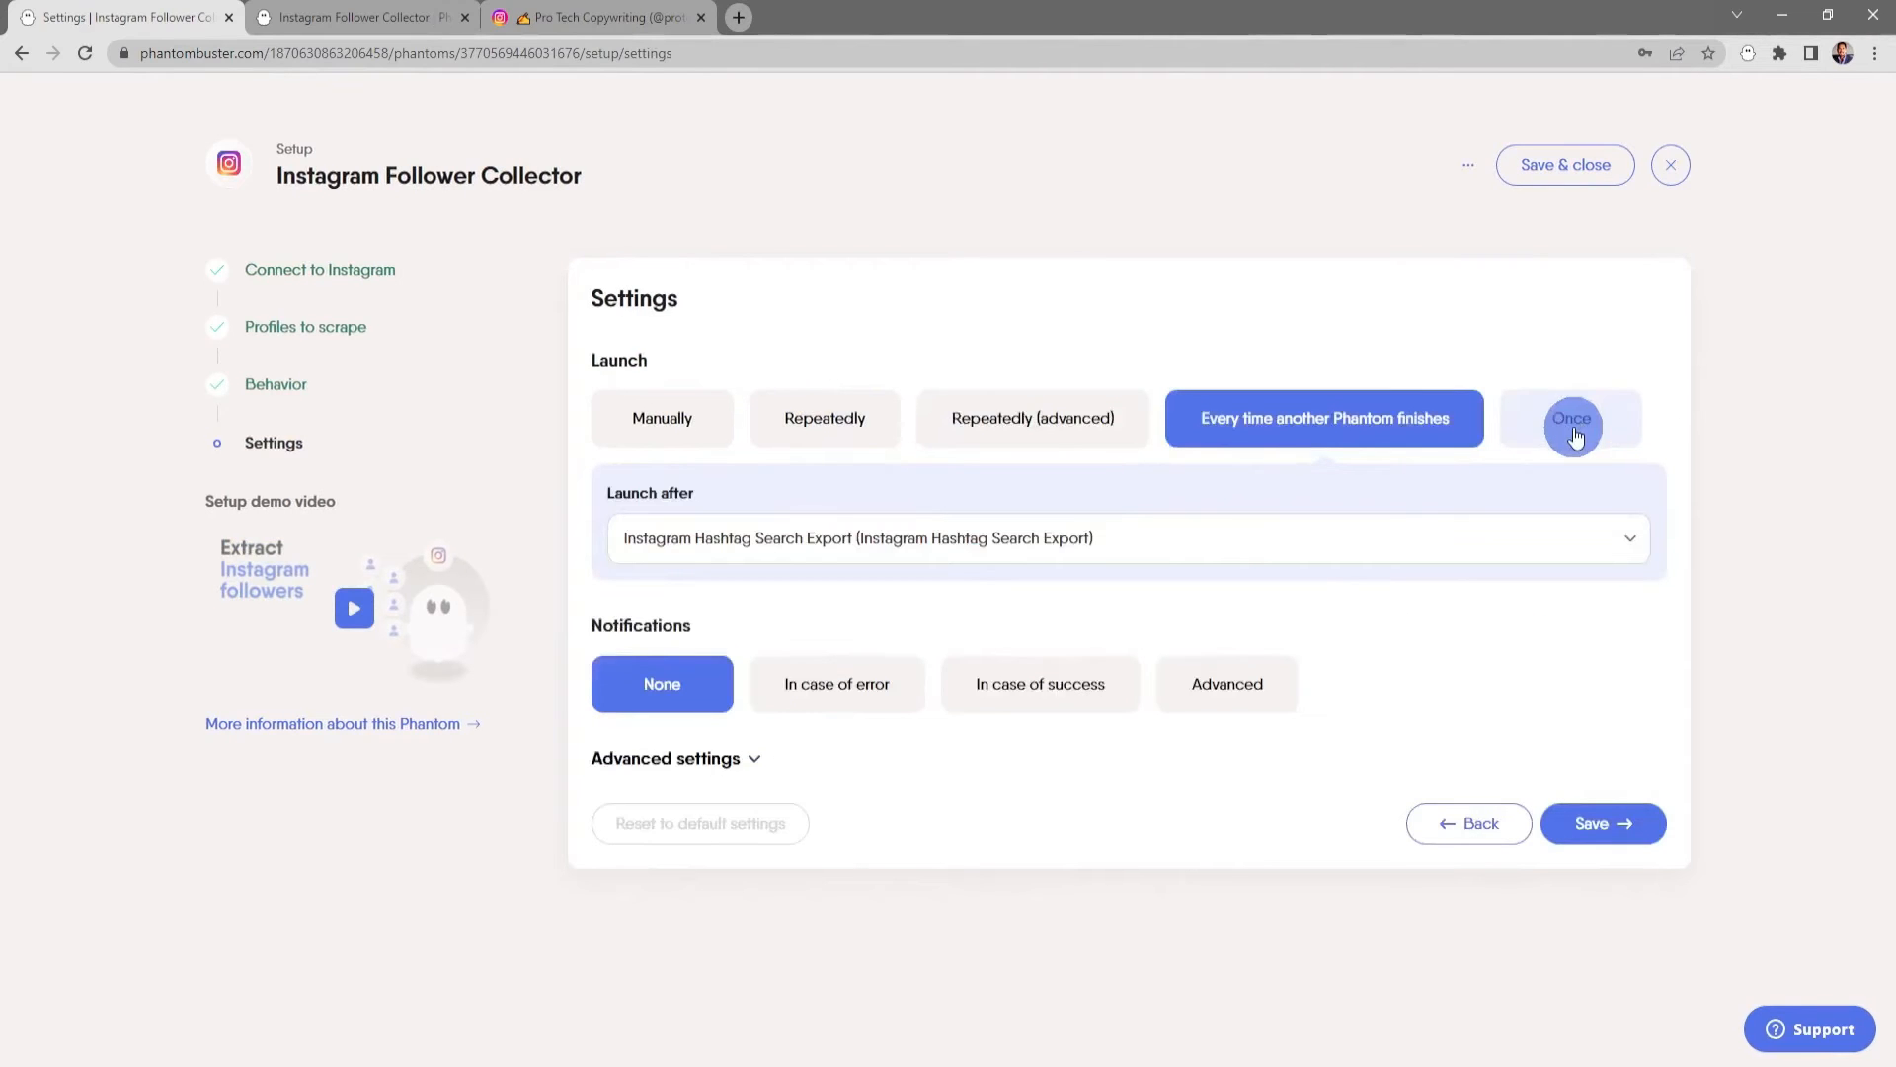
left_click(693, 430)
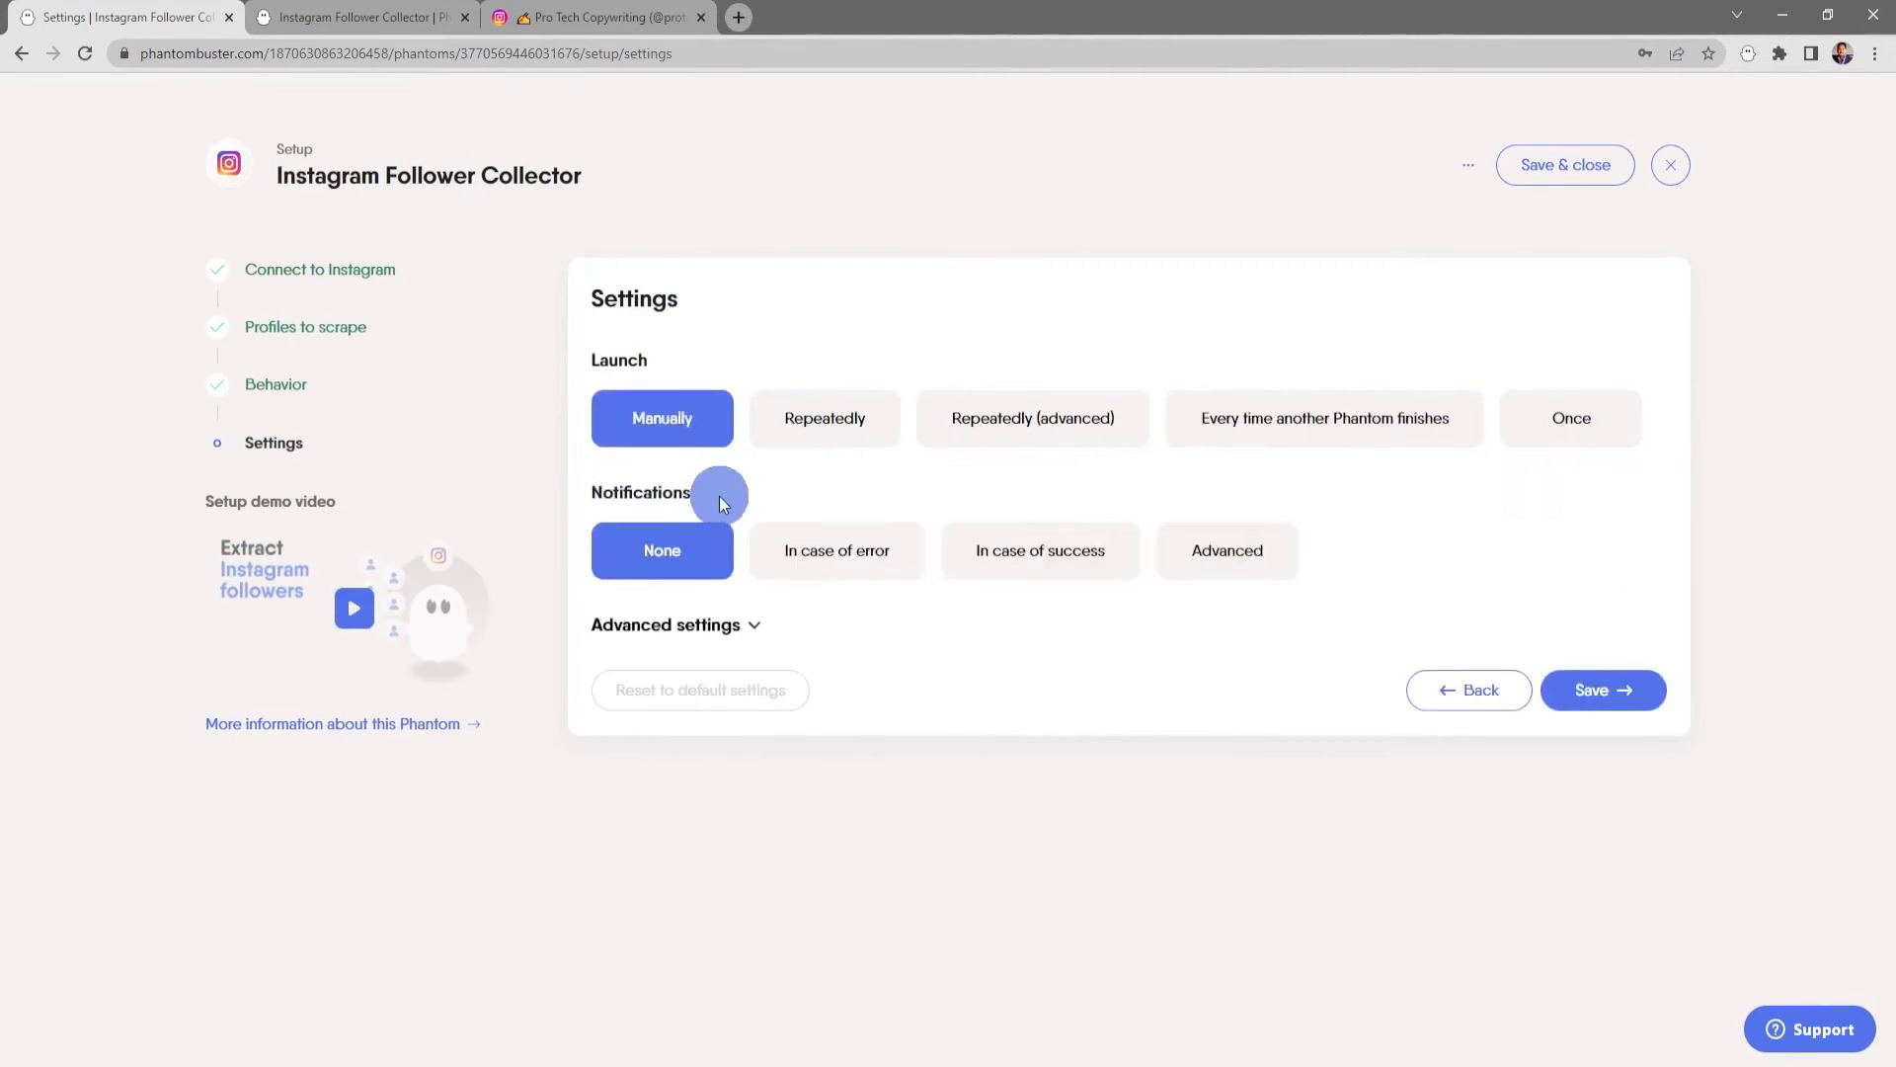
left_click(748, 623)
scroll(656, 589, "down", 1)
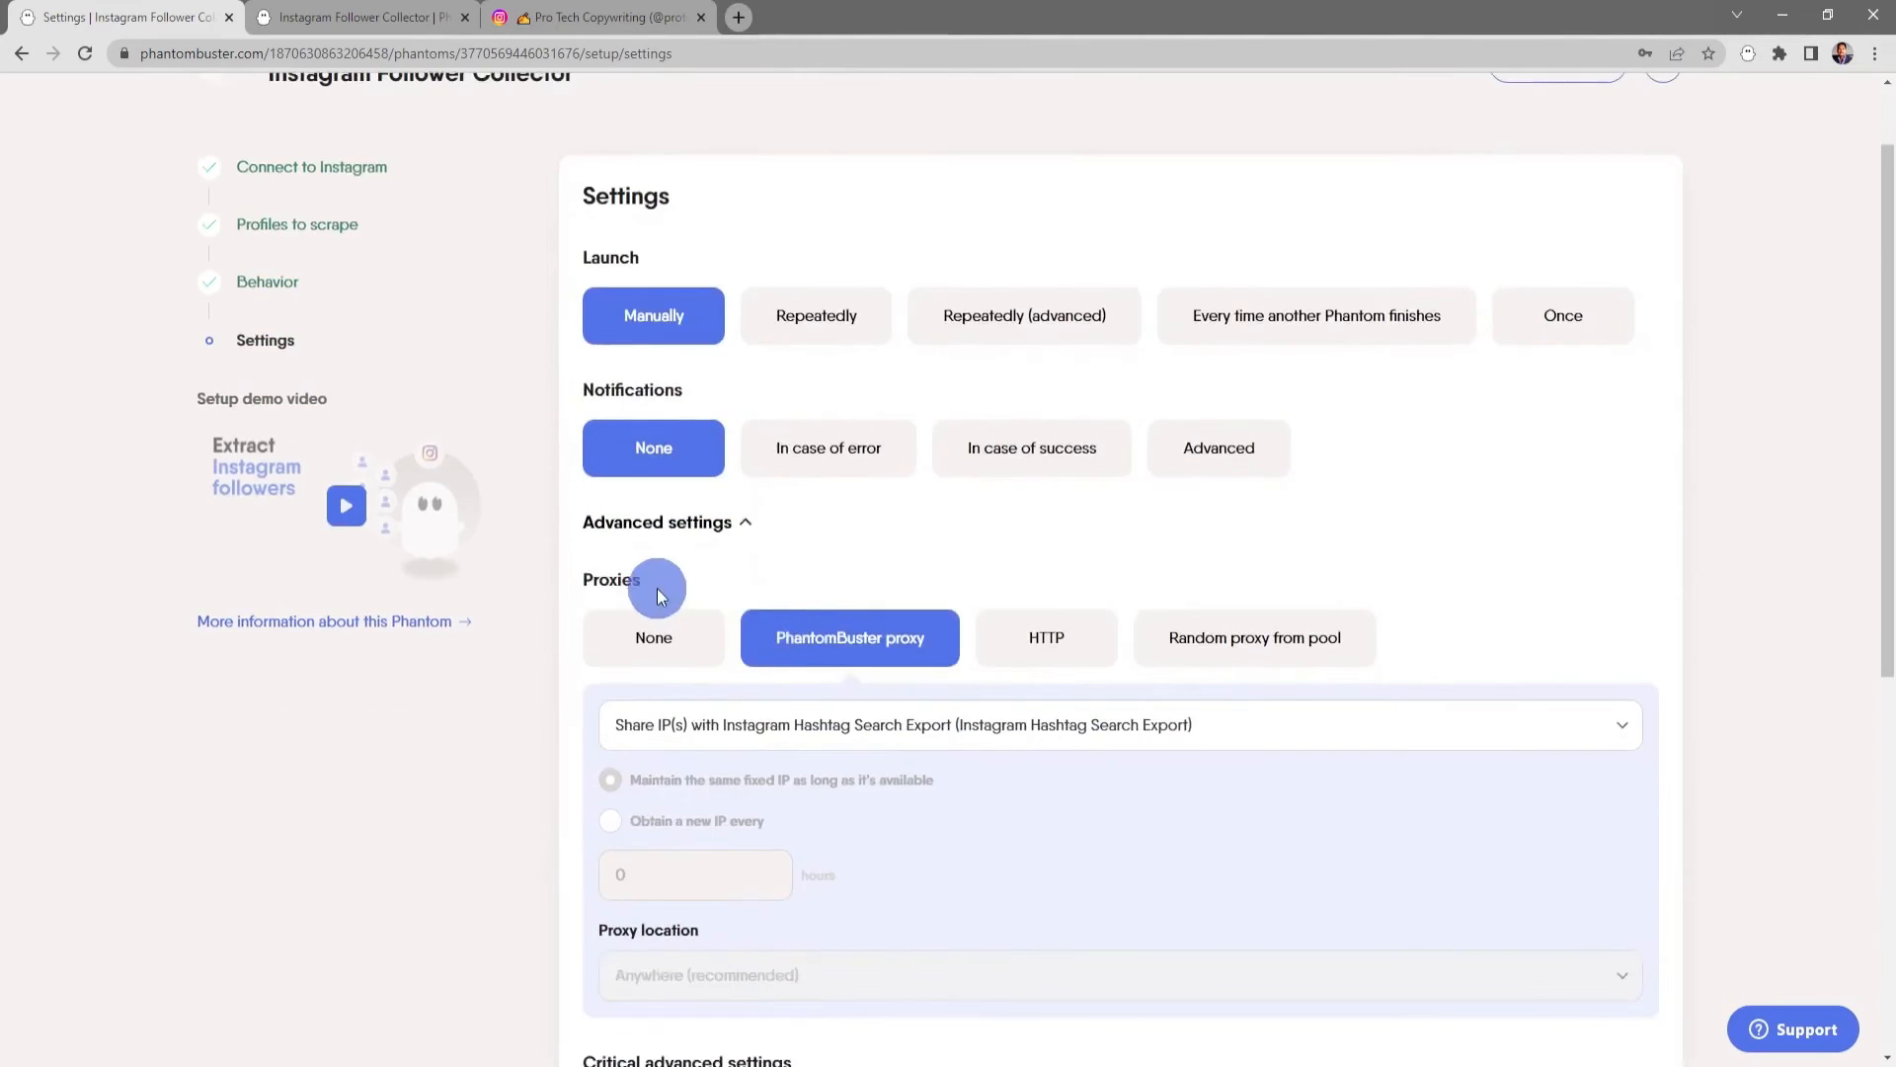
scroll(741, 665, "down", 2)
scroll(741, 665, "down", 1)
scroll(775, 732, "down", 1)
scroll(787, 739, "up", 4)
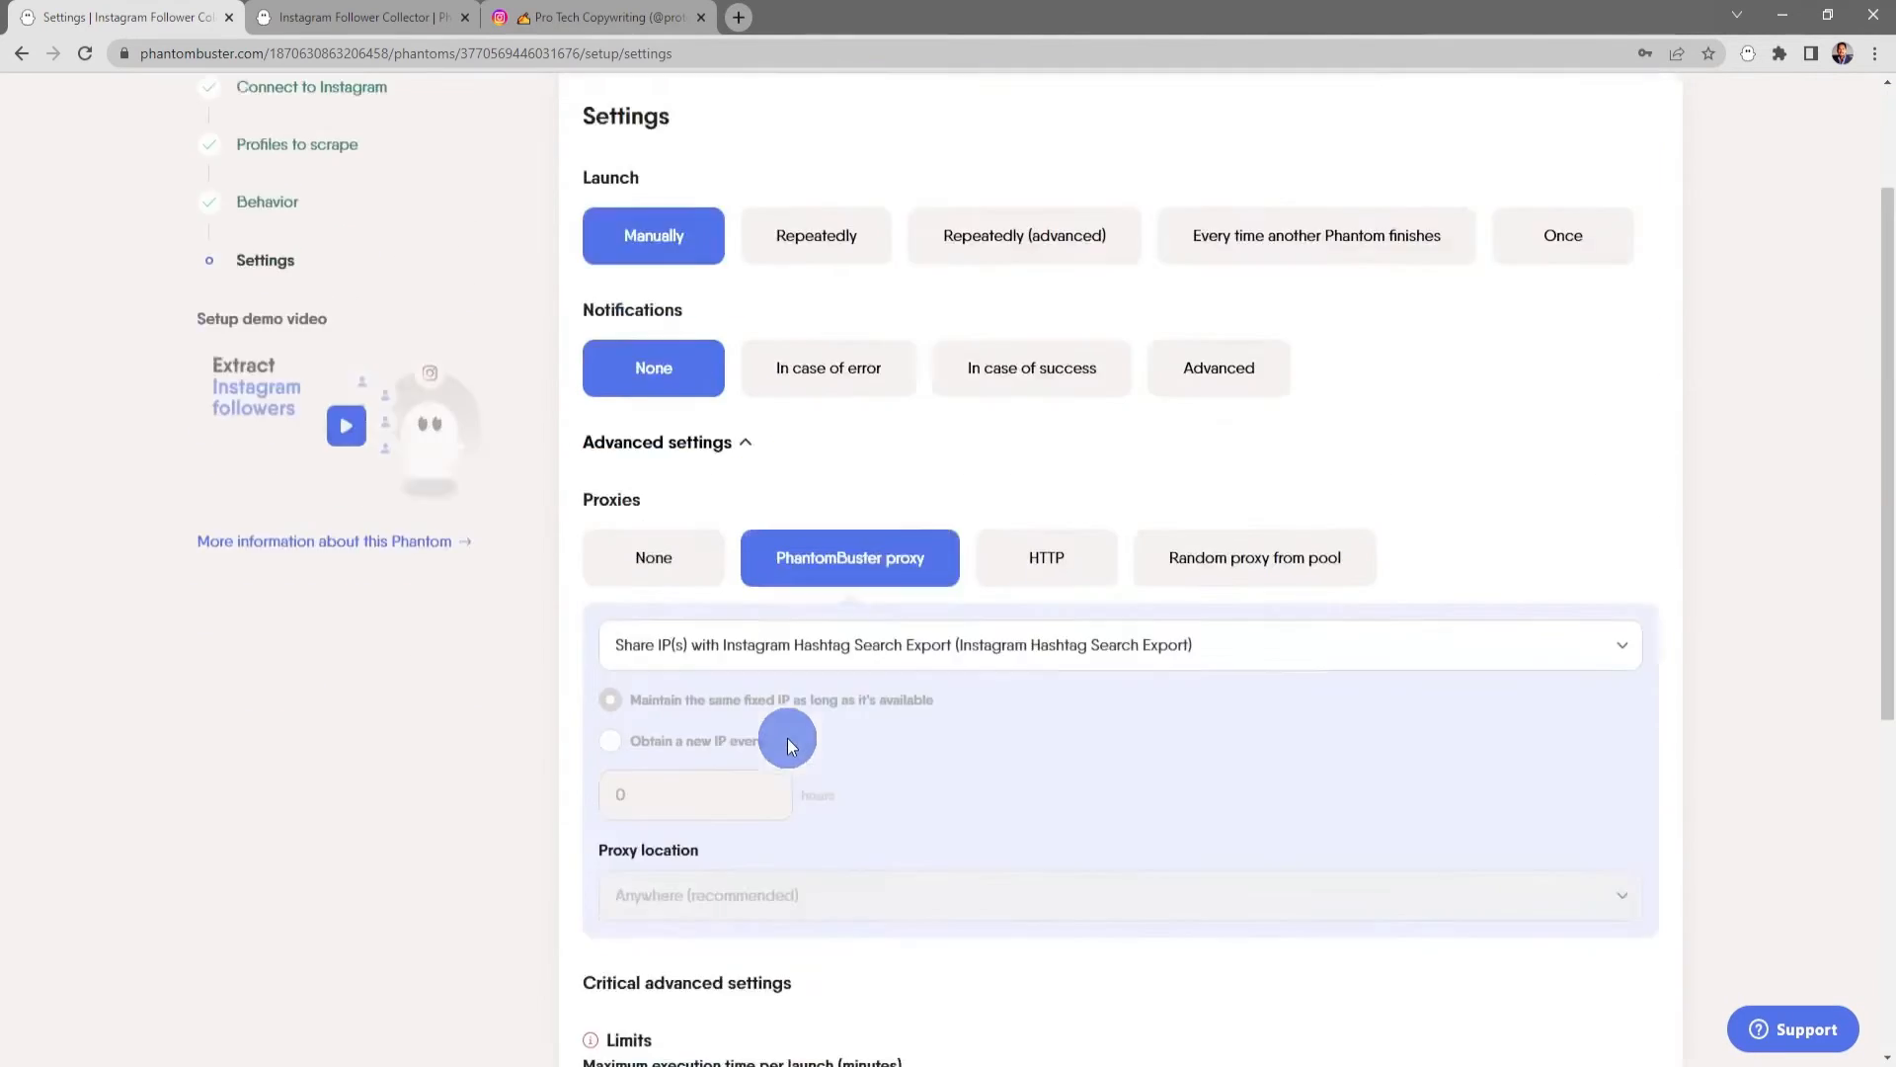
scroll(787, 739, "up", 3)
left_click(764, 624)
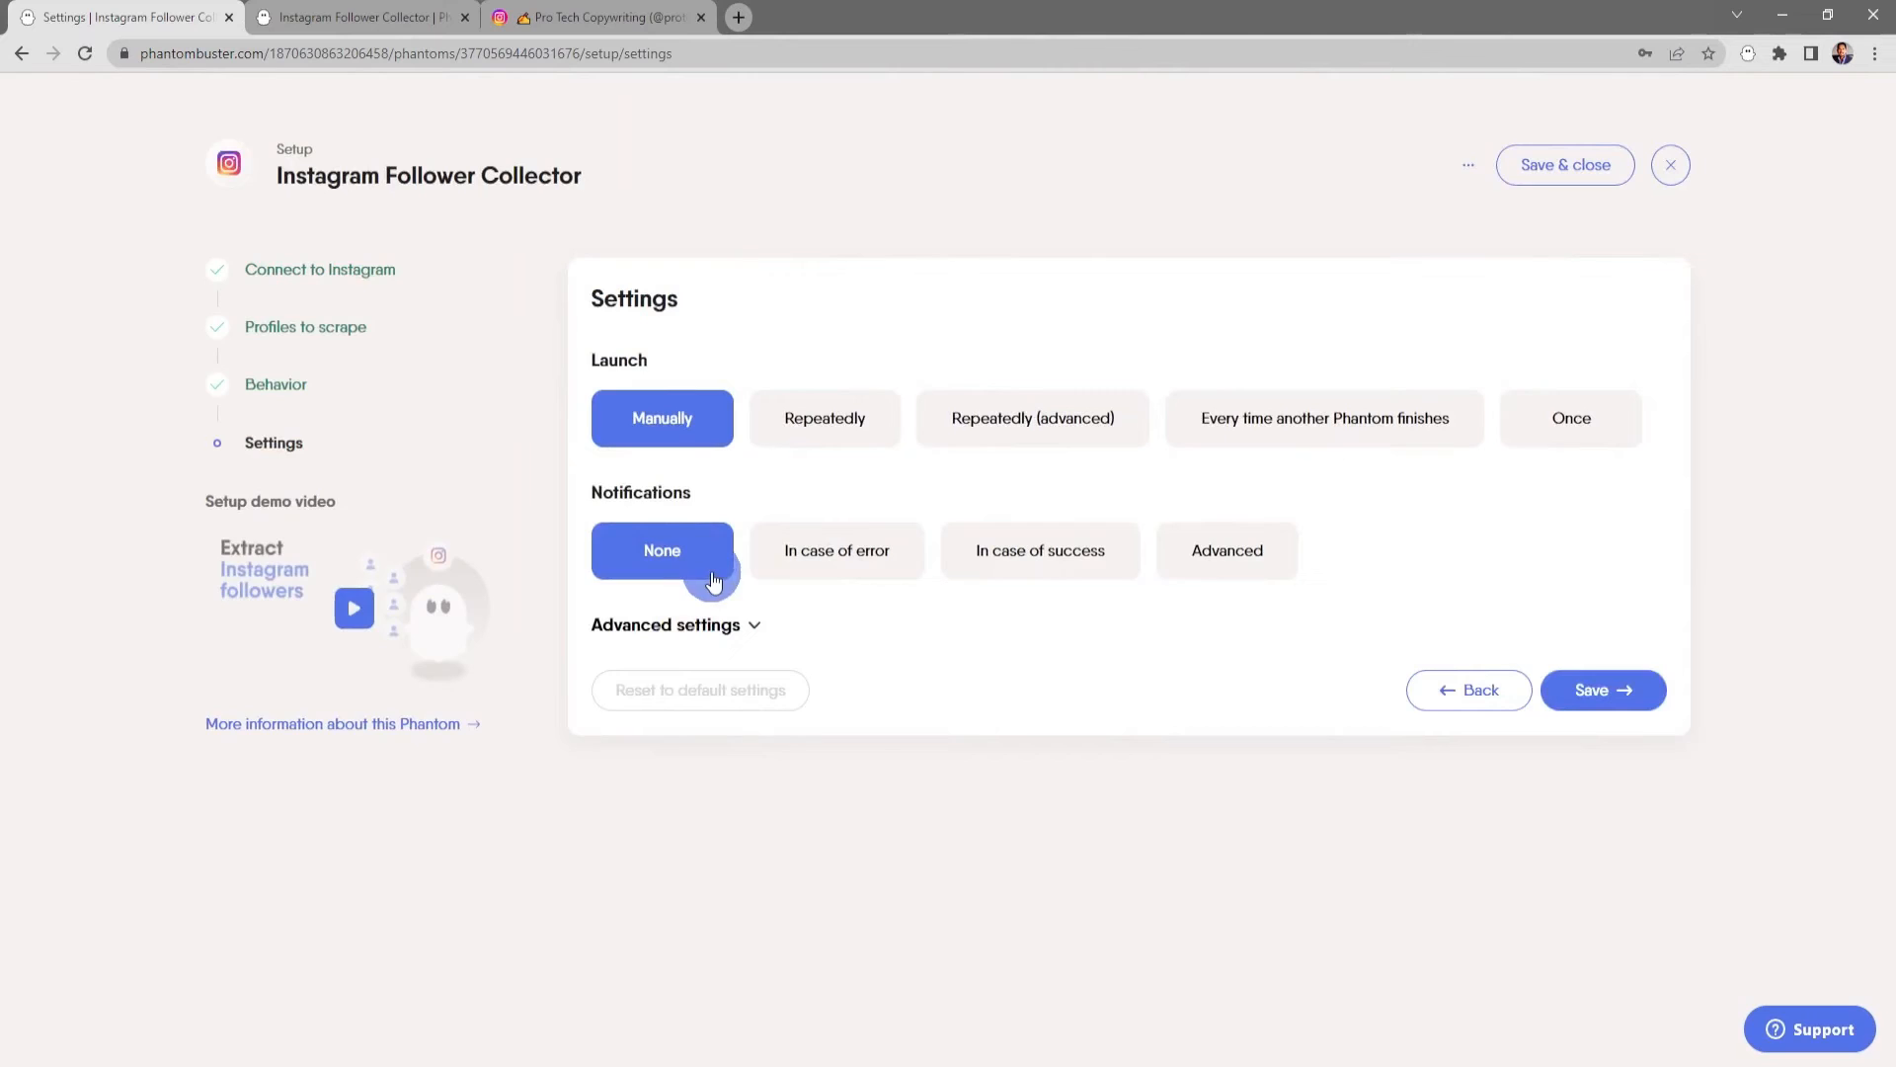
left_click(1605, 692)
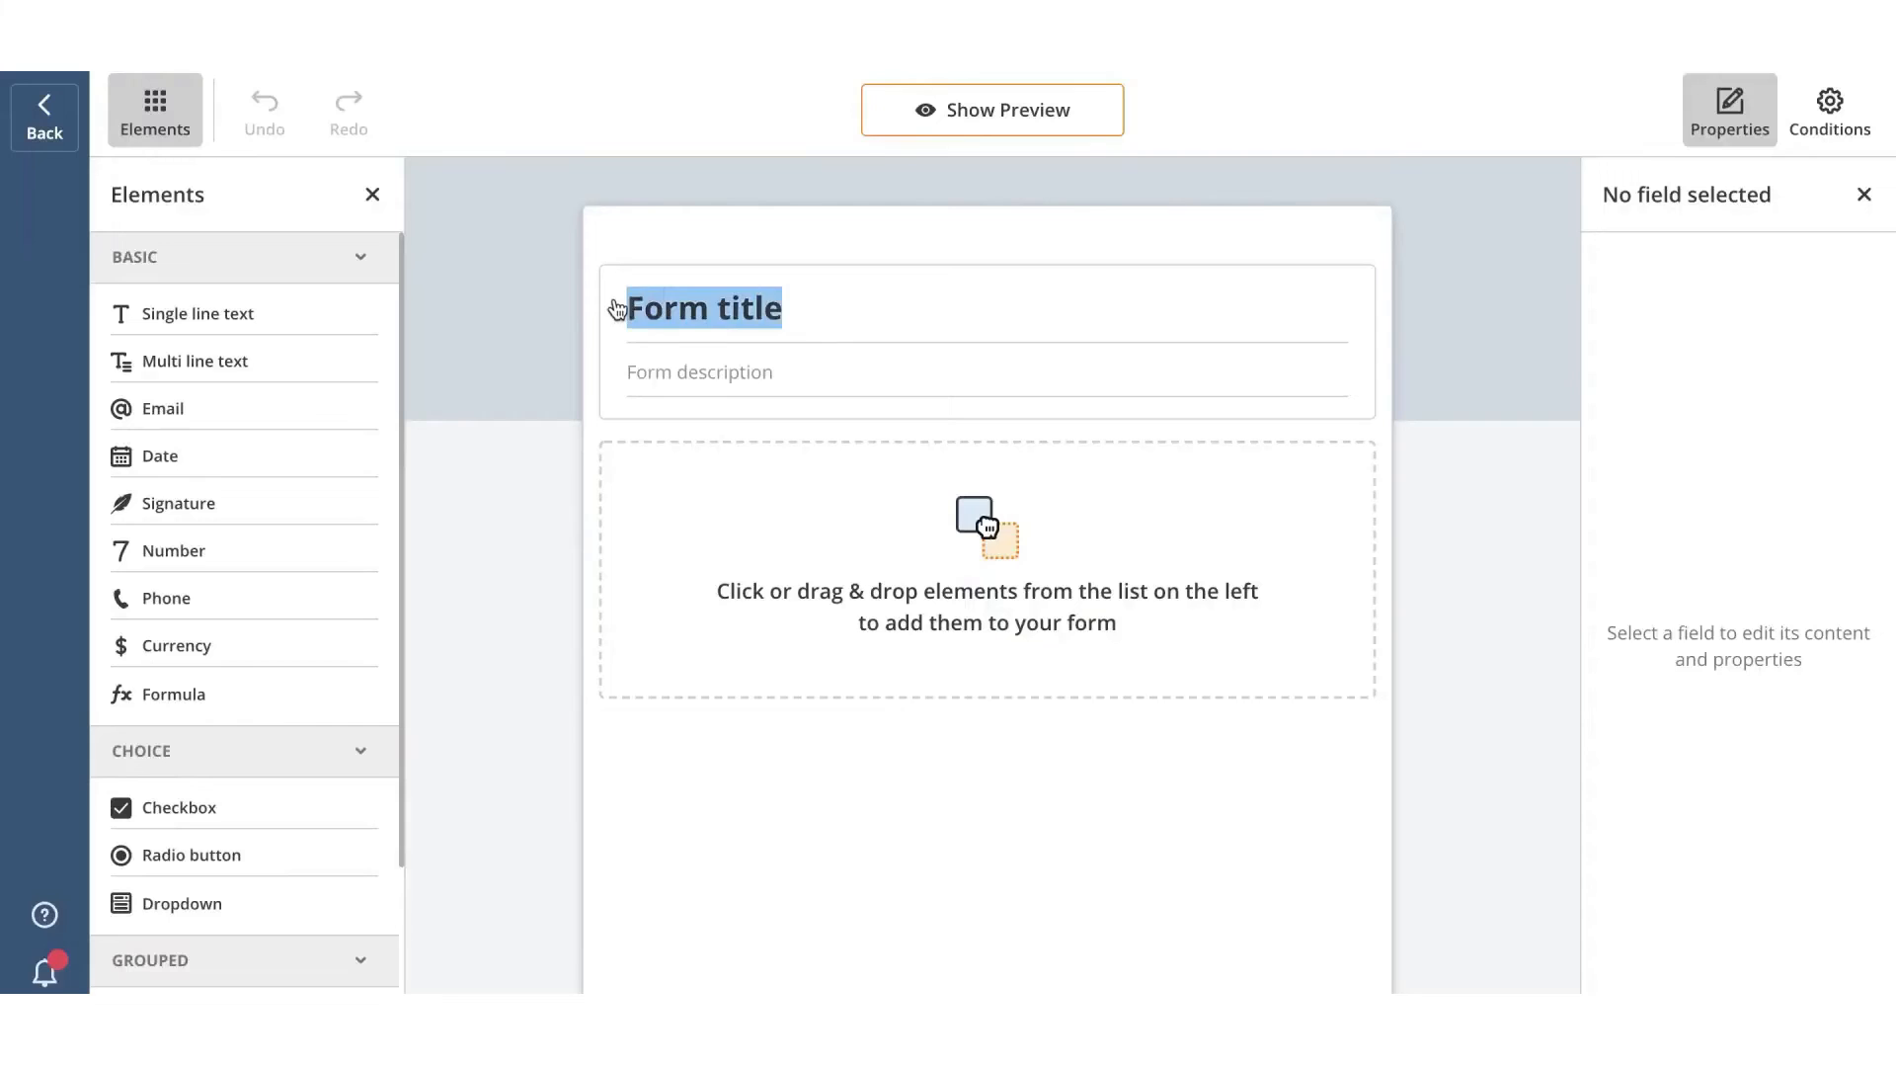
type("Travel request")
Title the form, add a required Employee name text field and signature fields, then return to the flow
left_click(509, 501)
left_click(207, 315)
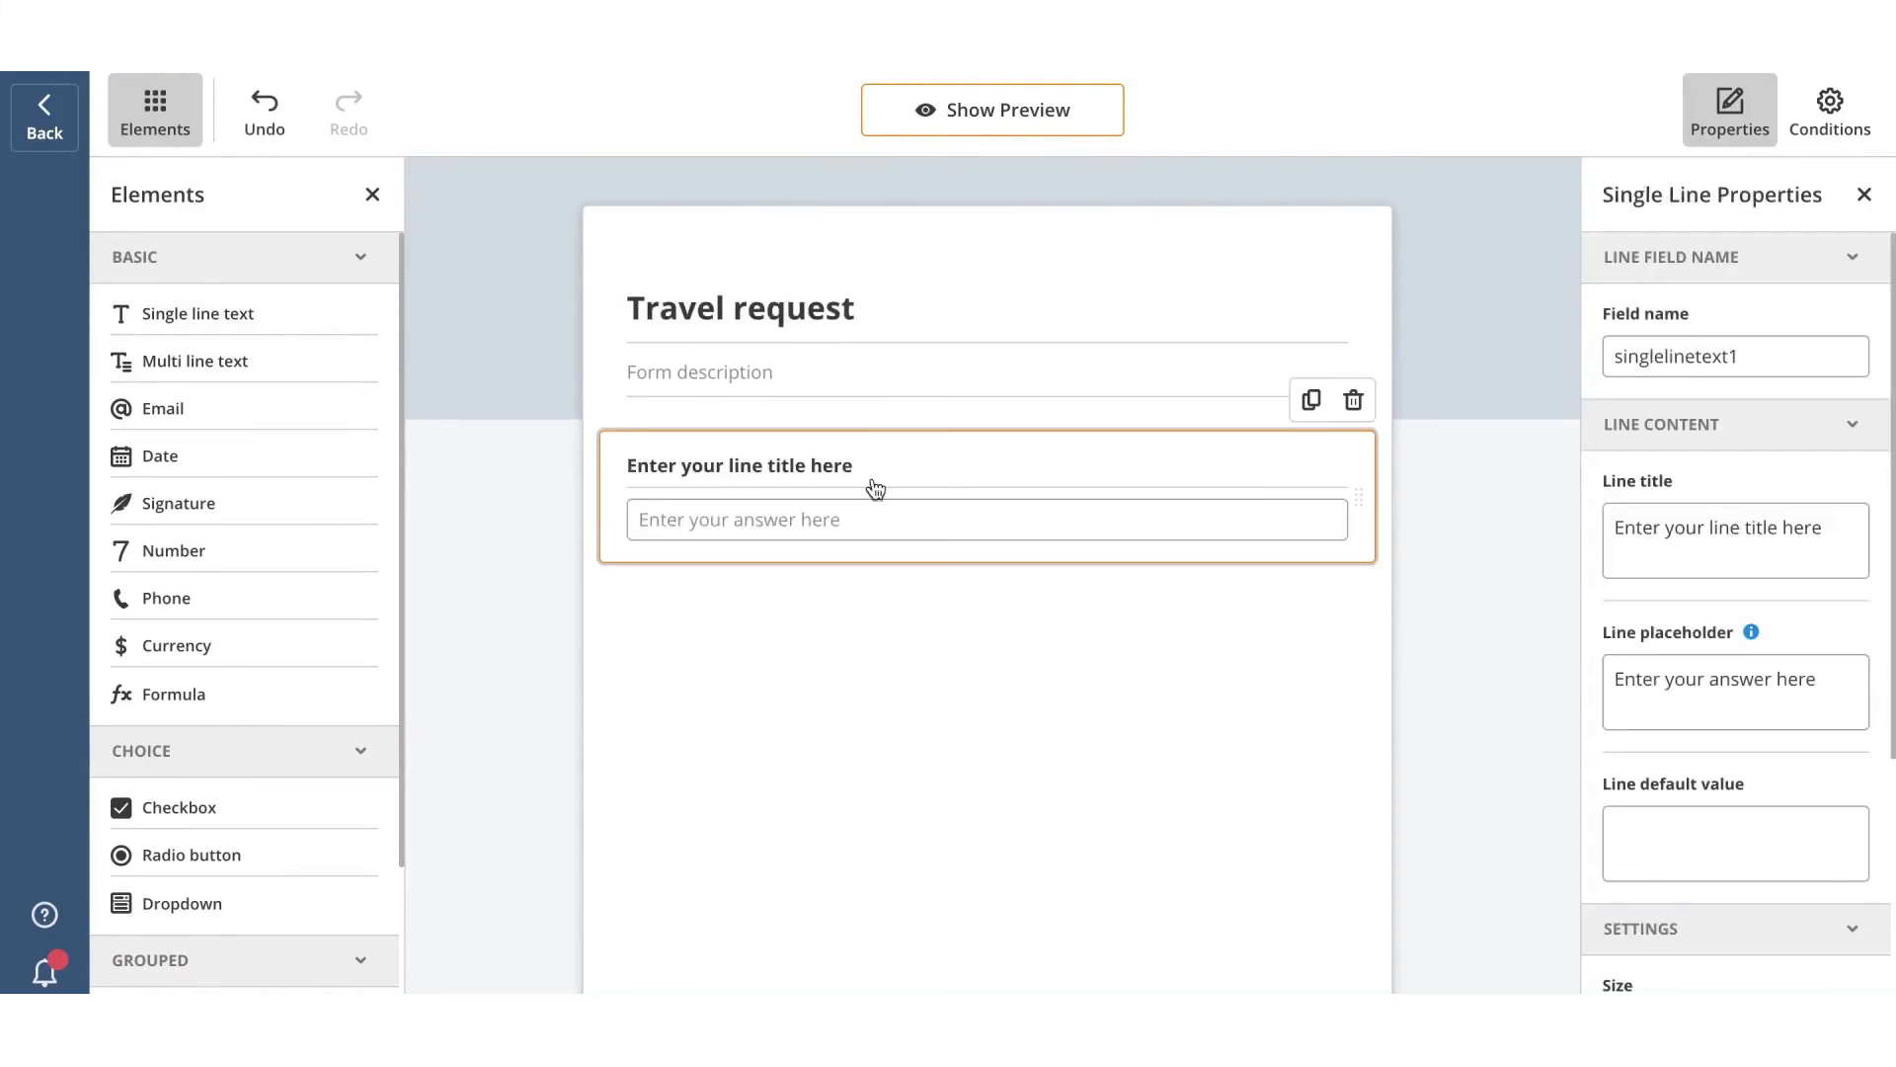
left_click_drag(875, 489, 579, 460)
type("Employee name")
left_click(1743, 352)
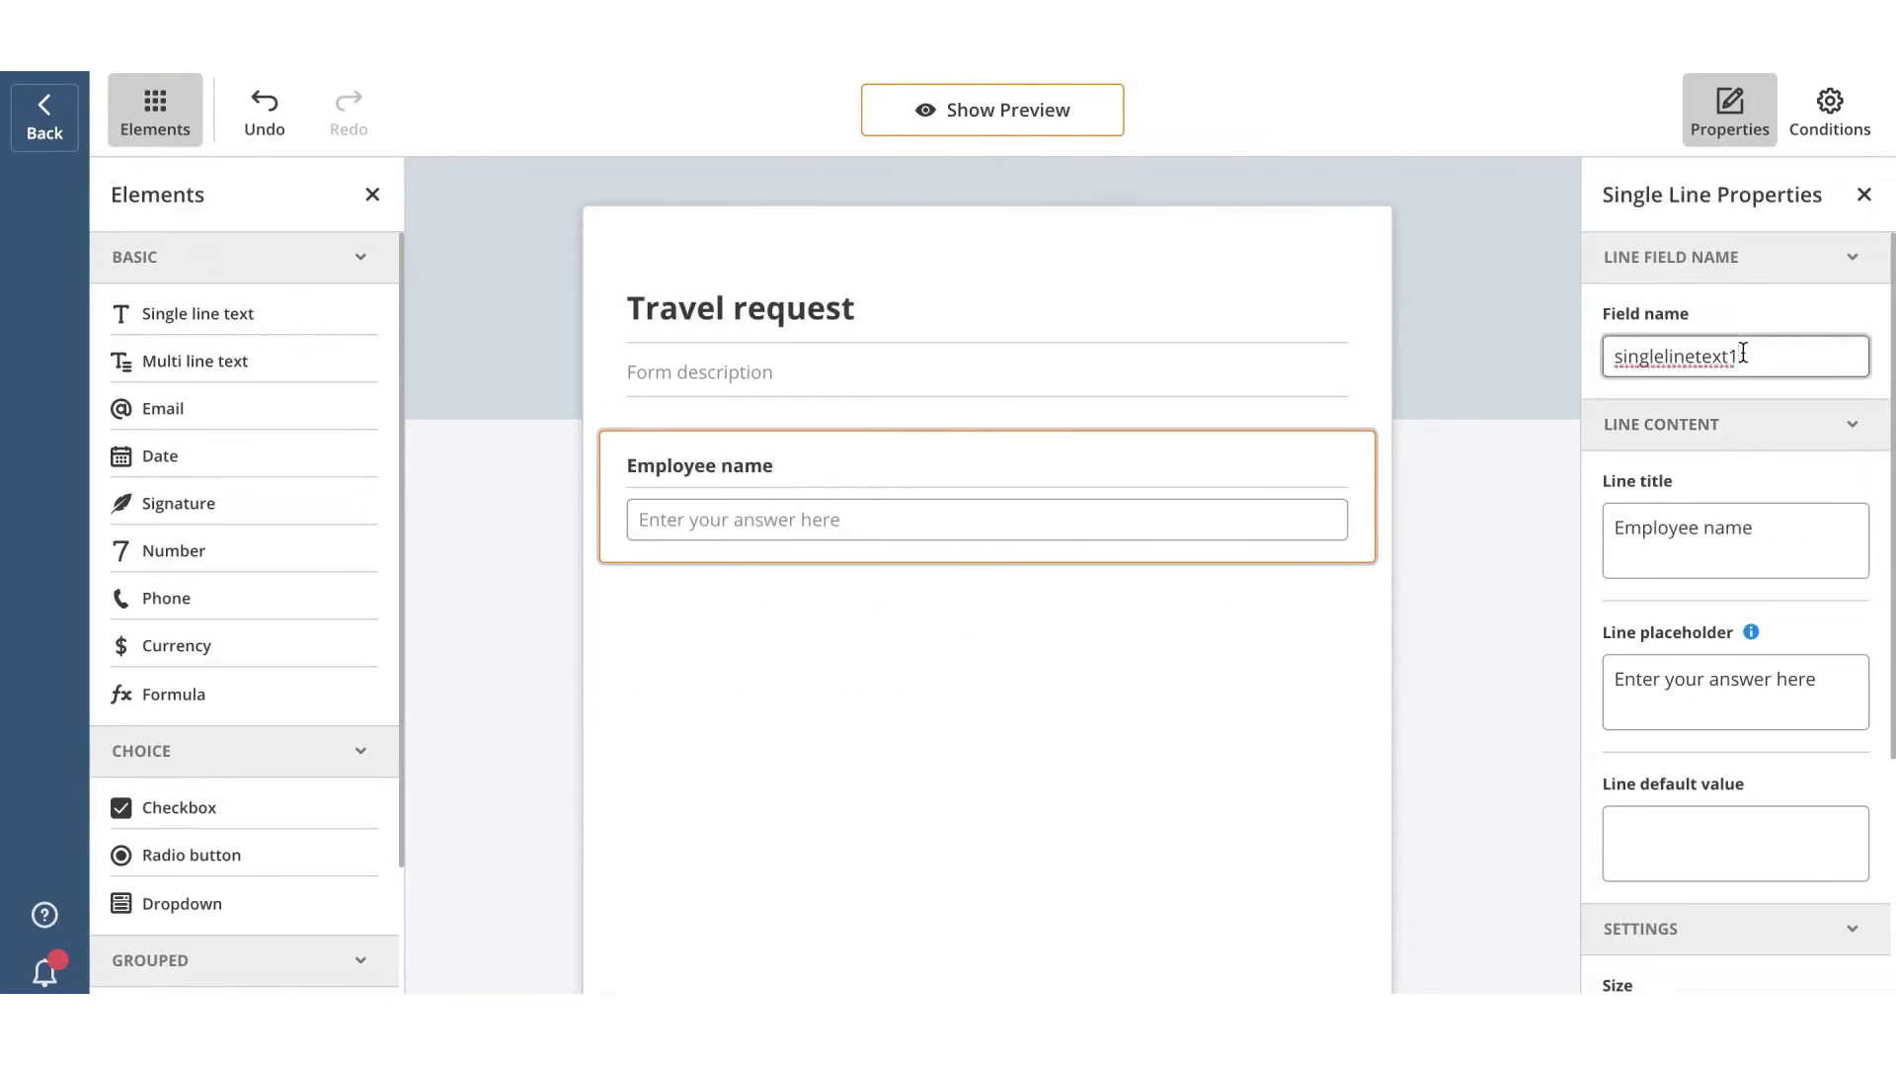
key("ctrl+a")
type("Employee name")
scroll(1744, 592, "down", 3)
left_click(1645, 886)
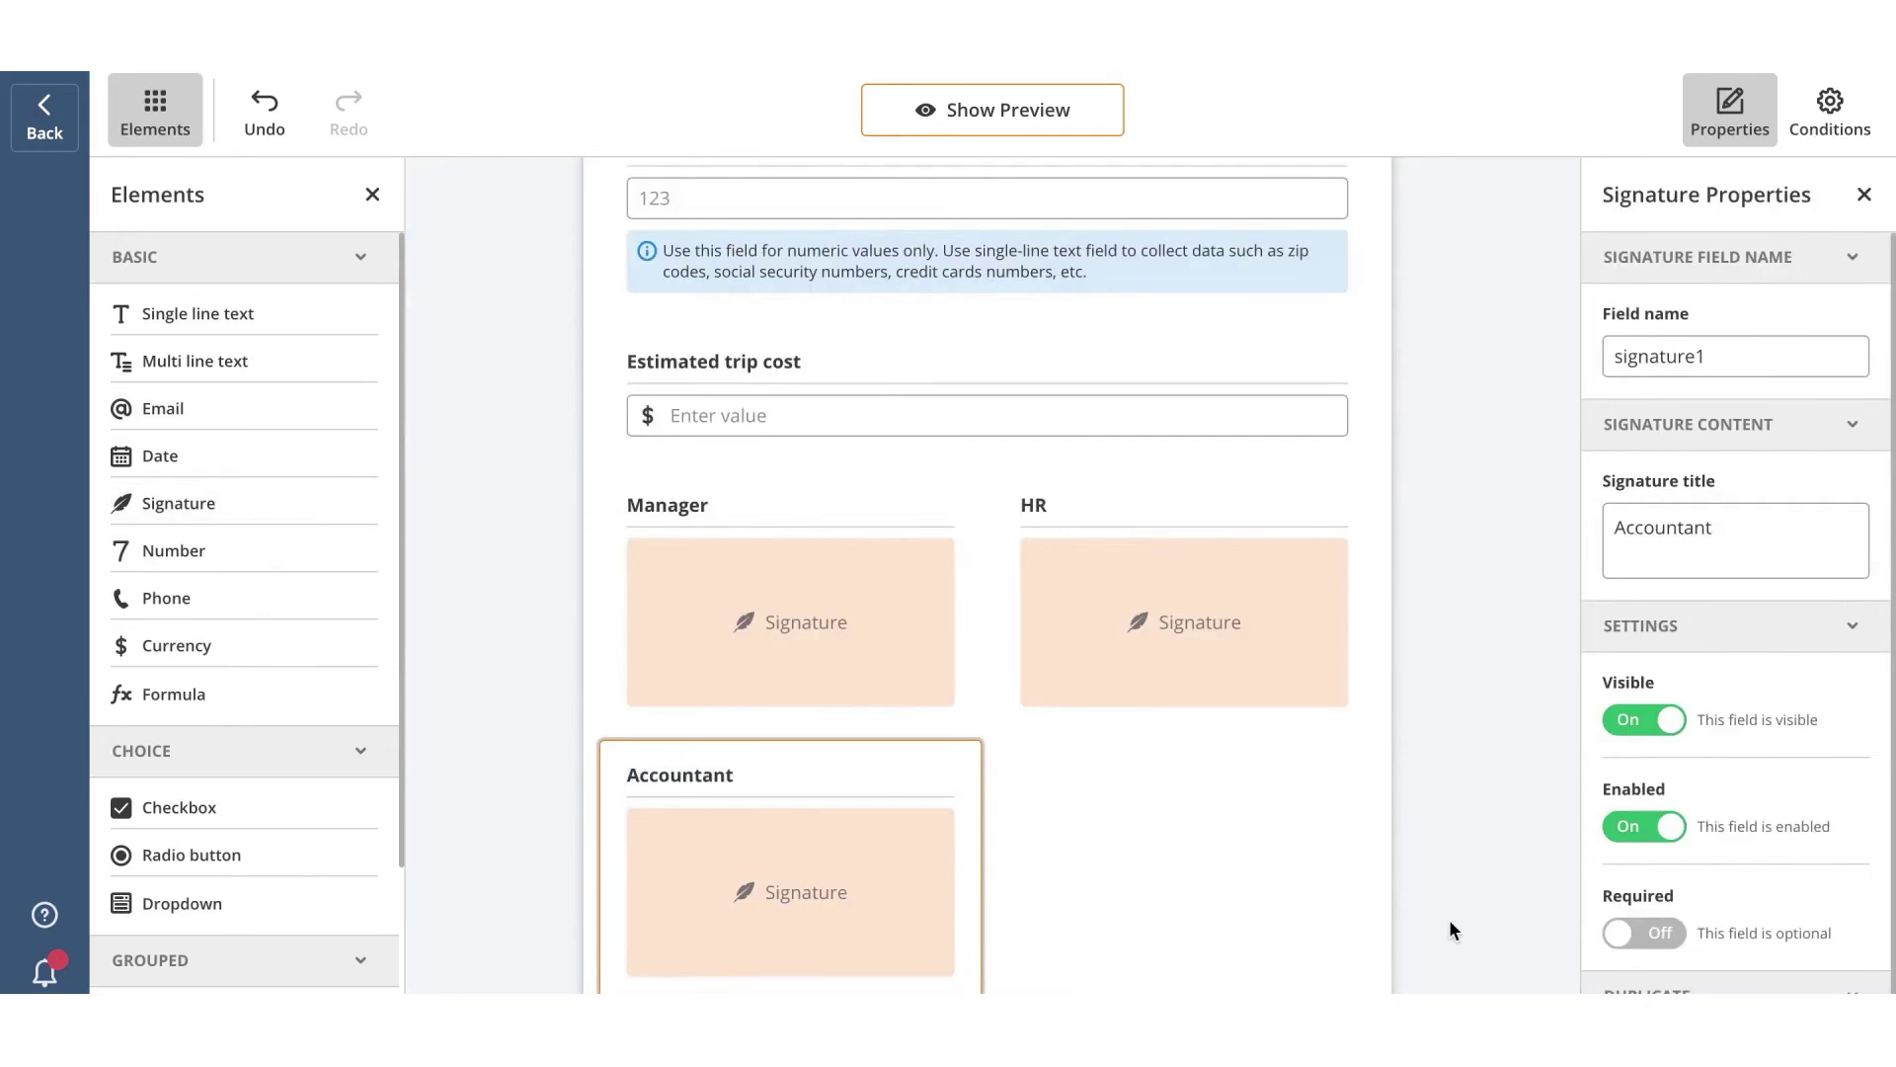
left_click(1451, 929)
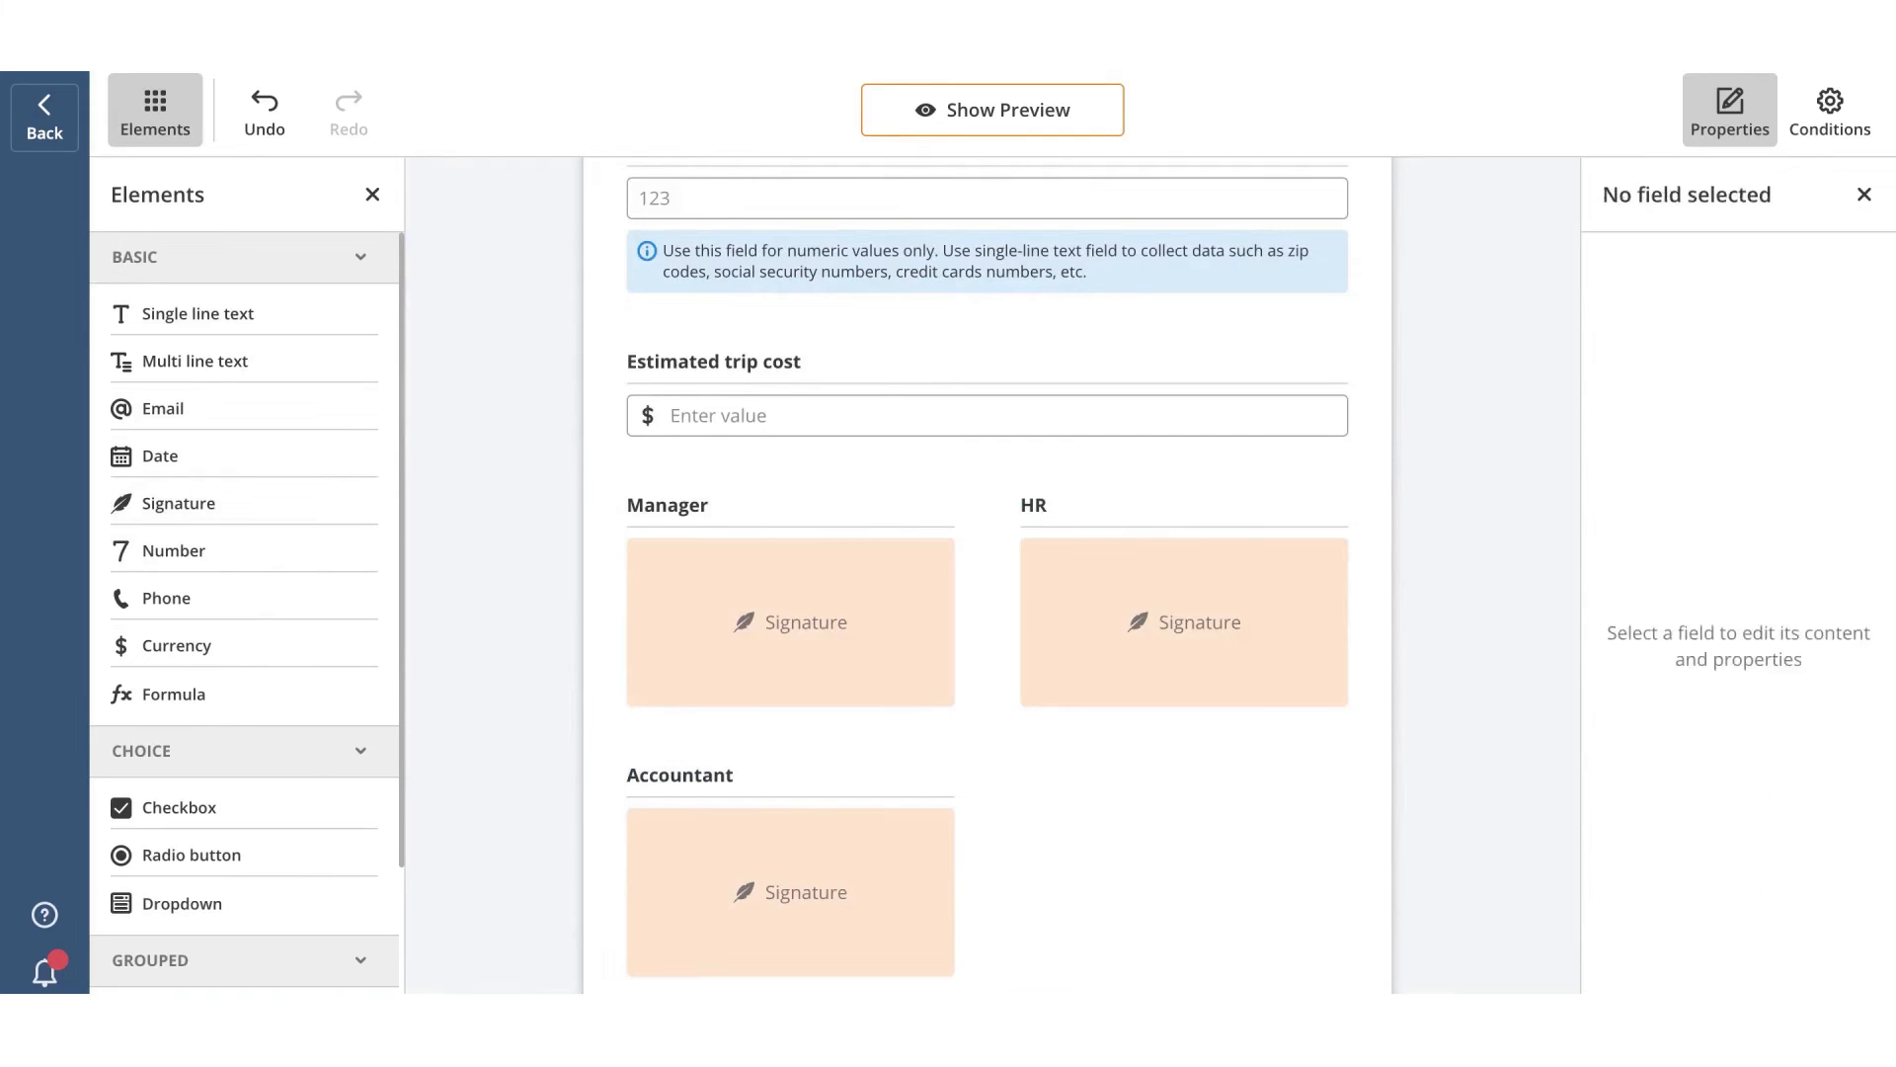
left_click(46, 112)
Fill in the flow description and switch to the Workflow diagram
left_click(630, 674)
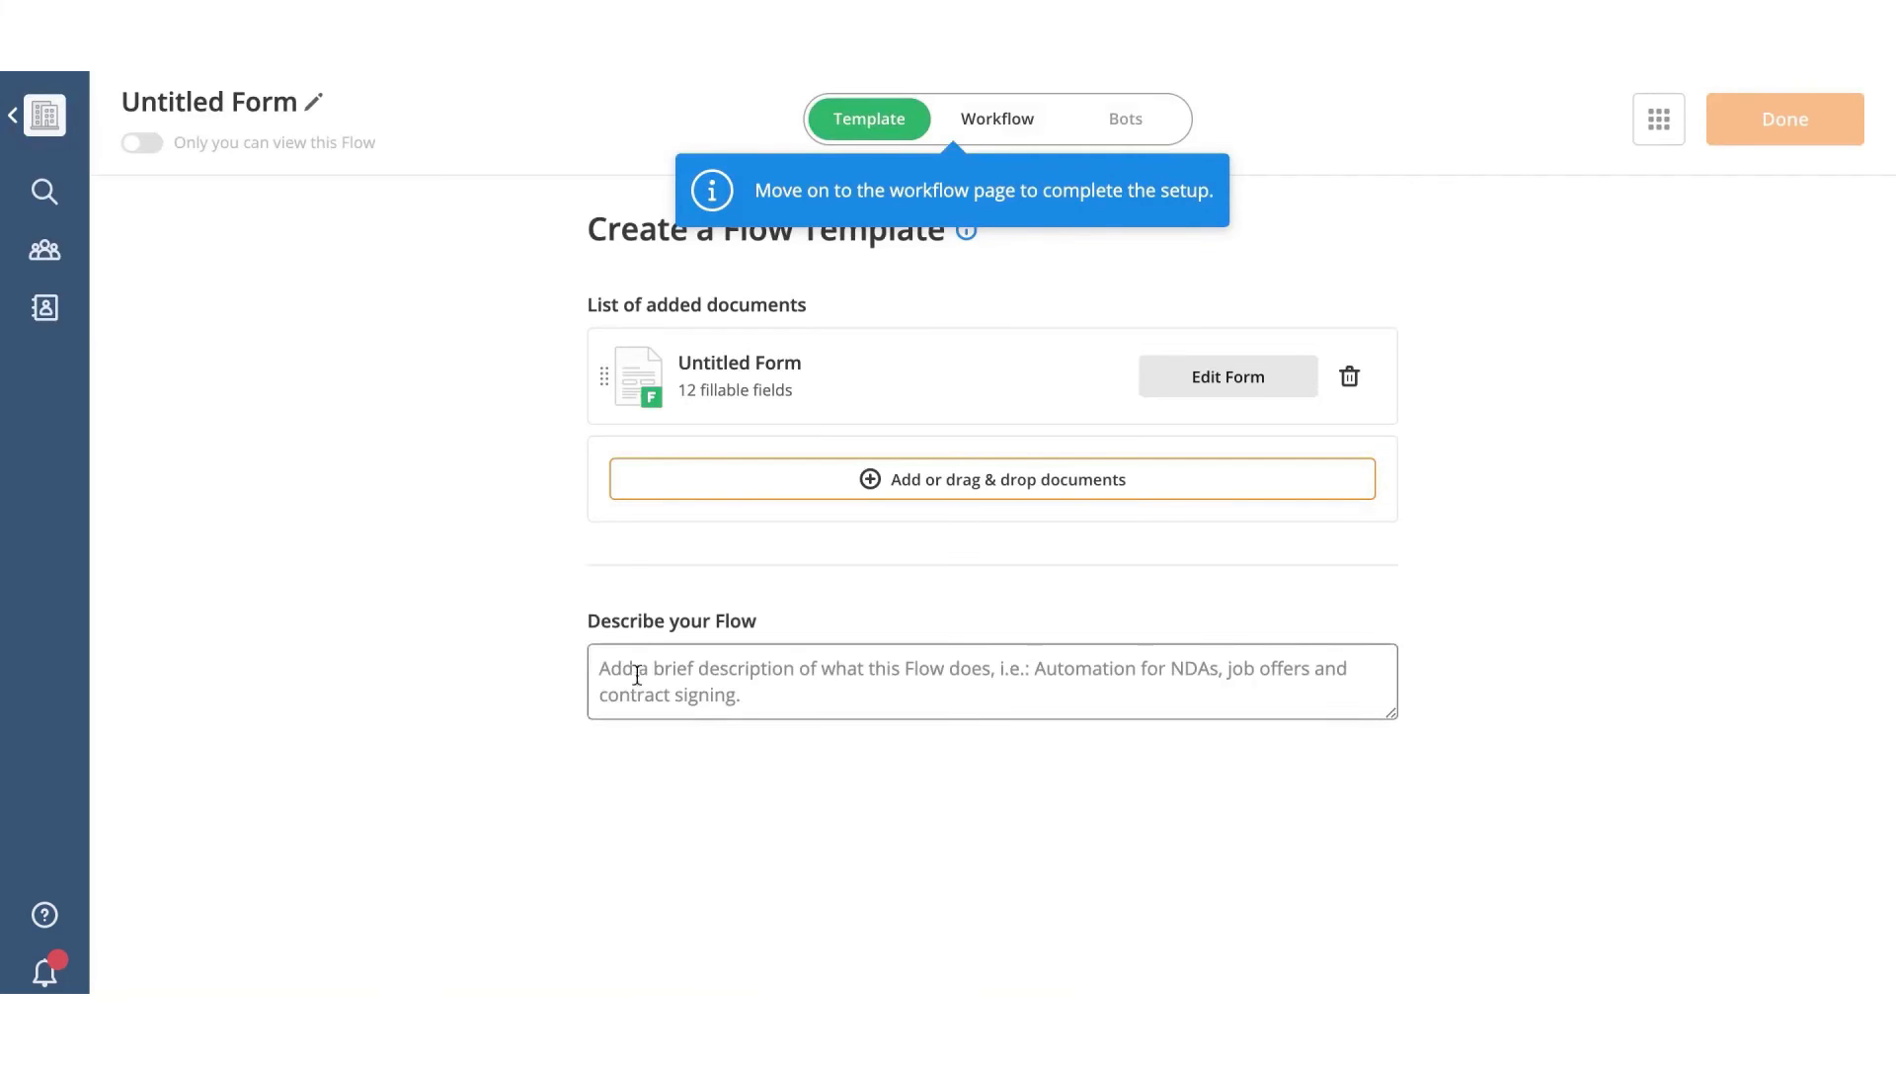
type("Travel request")
left_click(988, 126)
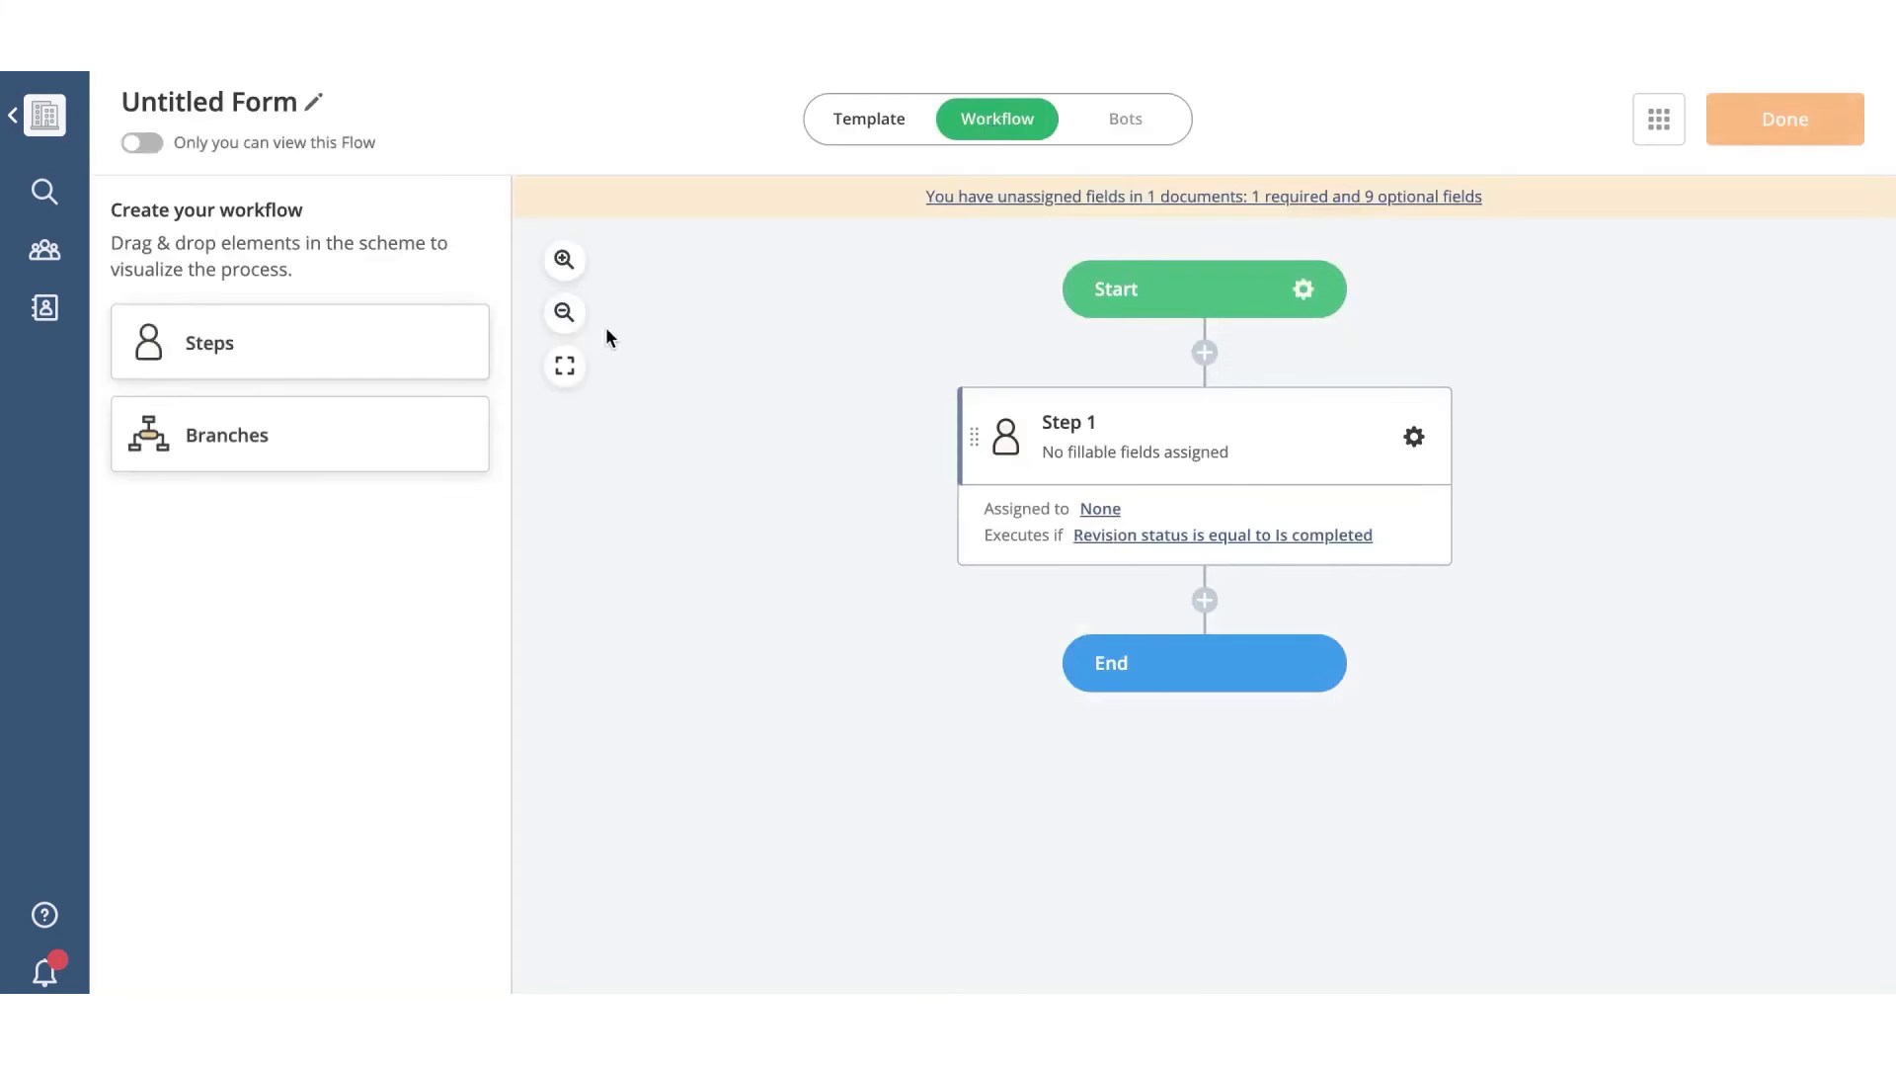
left_click(564, 313)
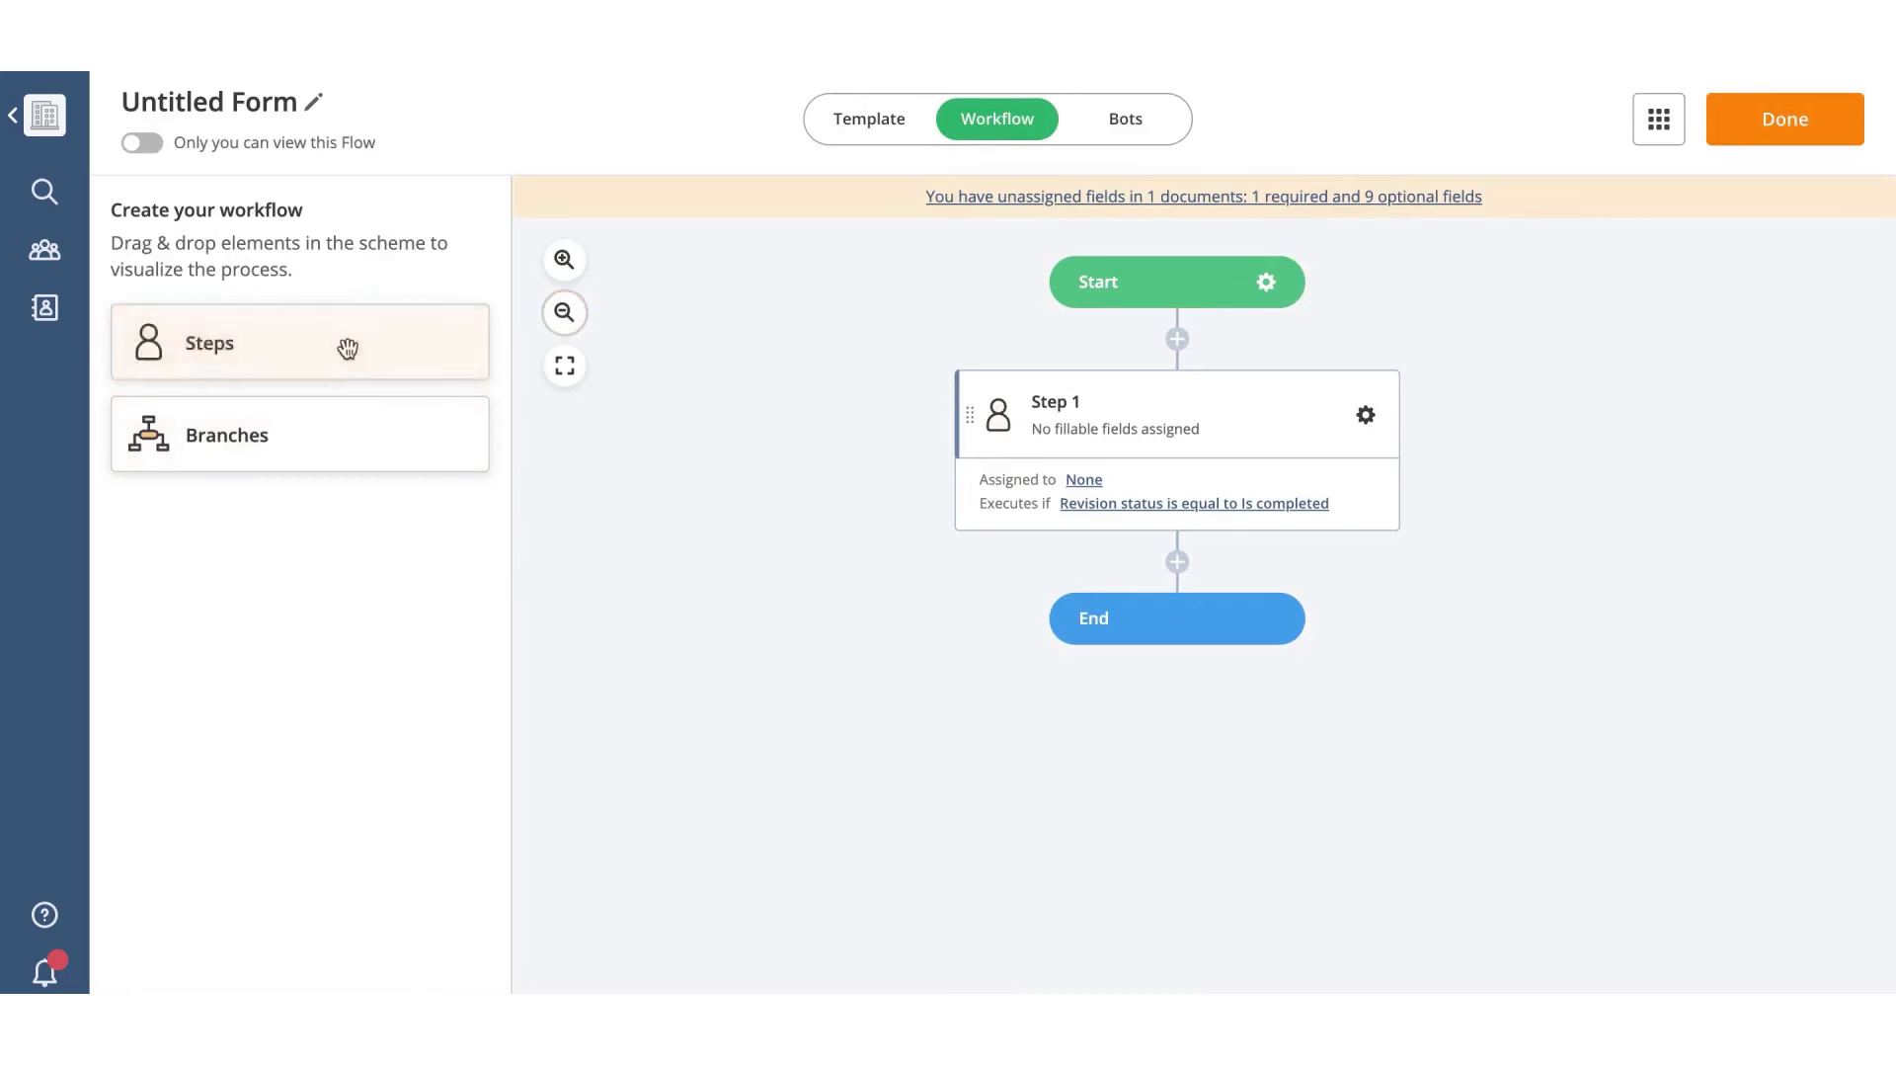
Add and remove a trial Step 2, then drop a branch below Step 1 creating Steps 2 and 3
left_click_drag(347, 347, 1225, 612)
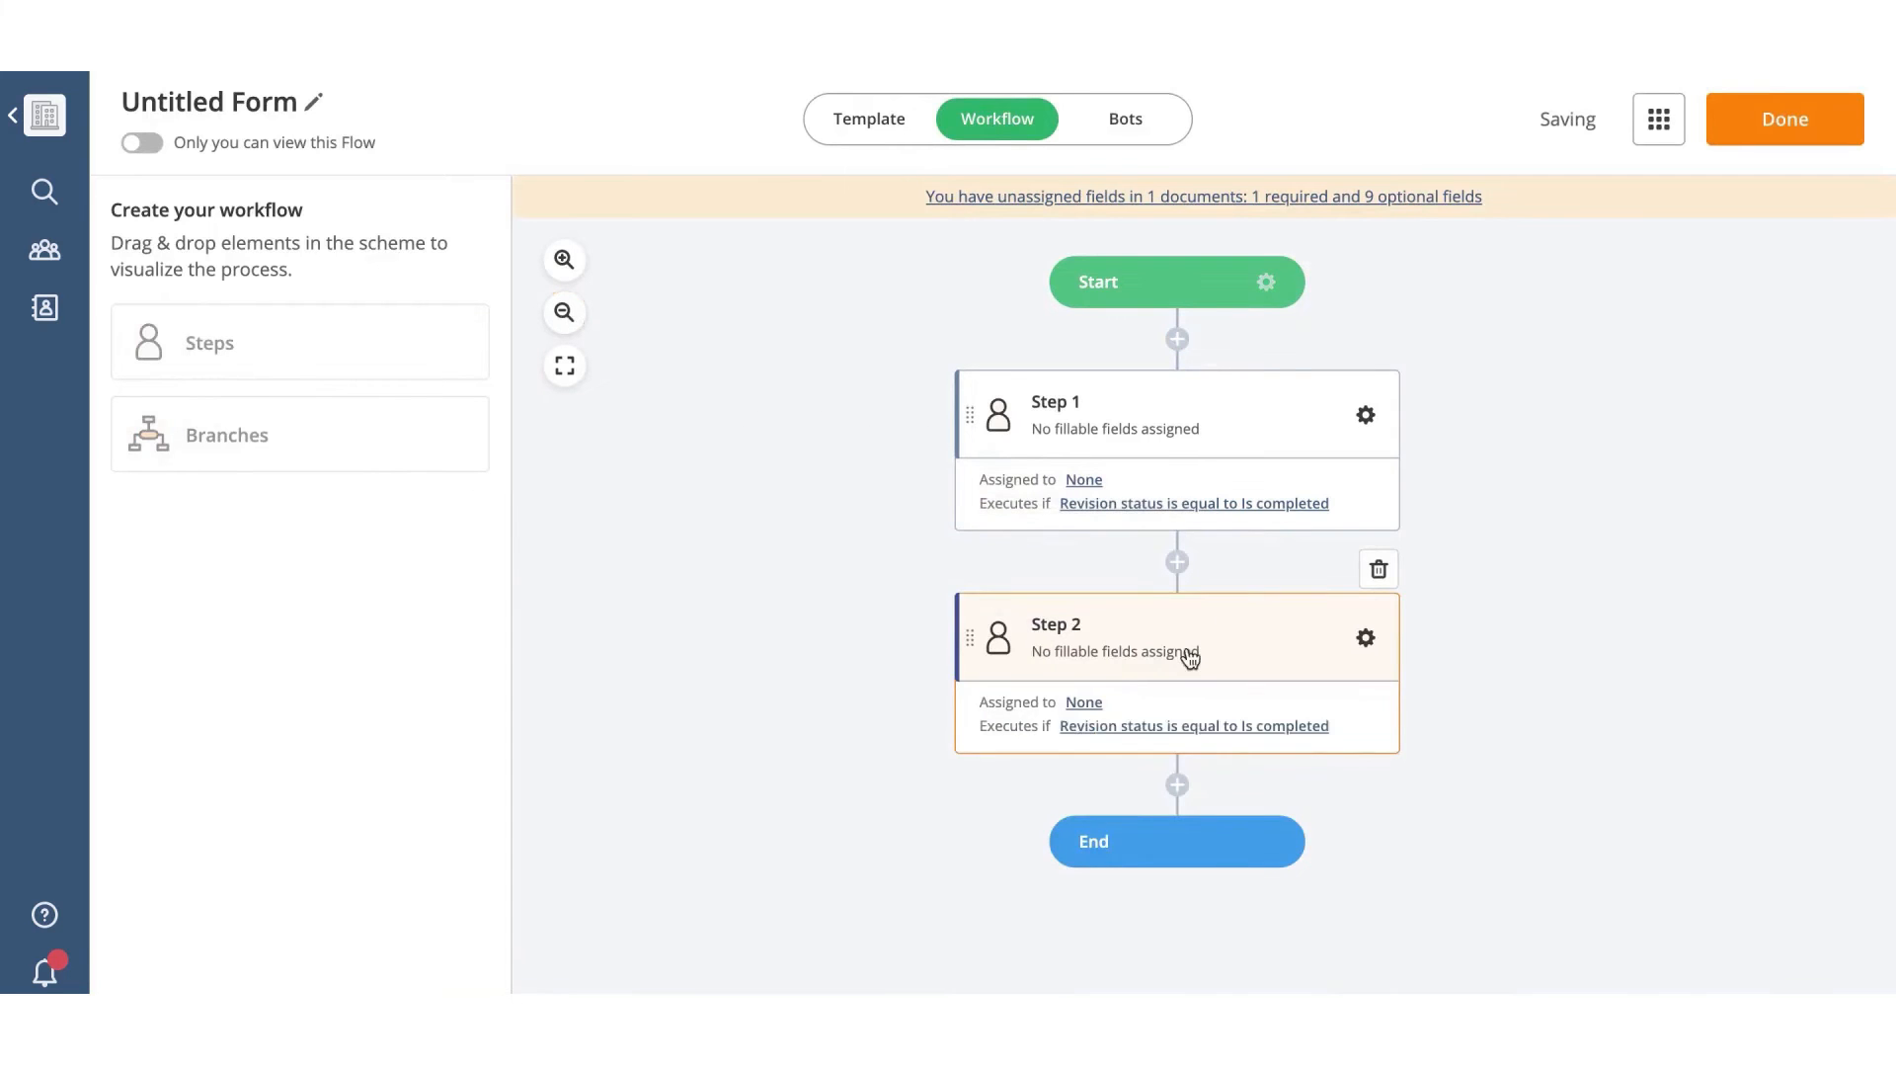
left_click_drag(1021, 397, 1186, 307)
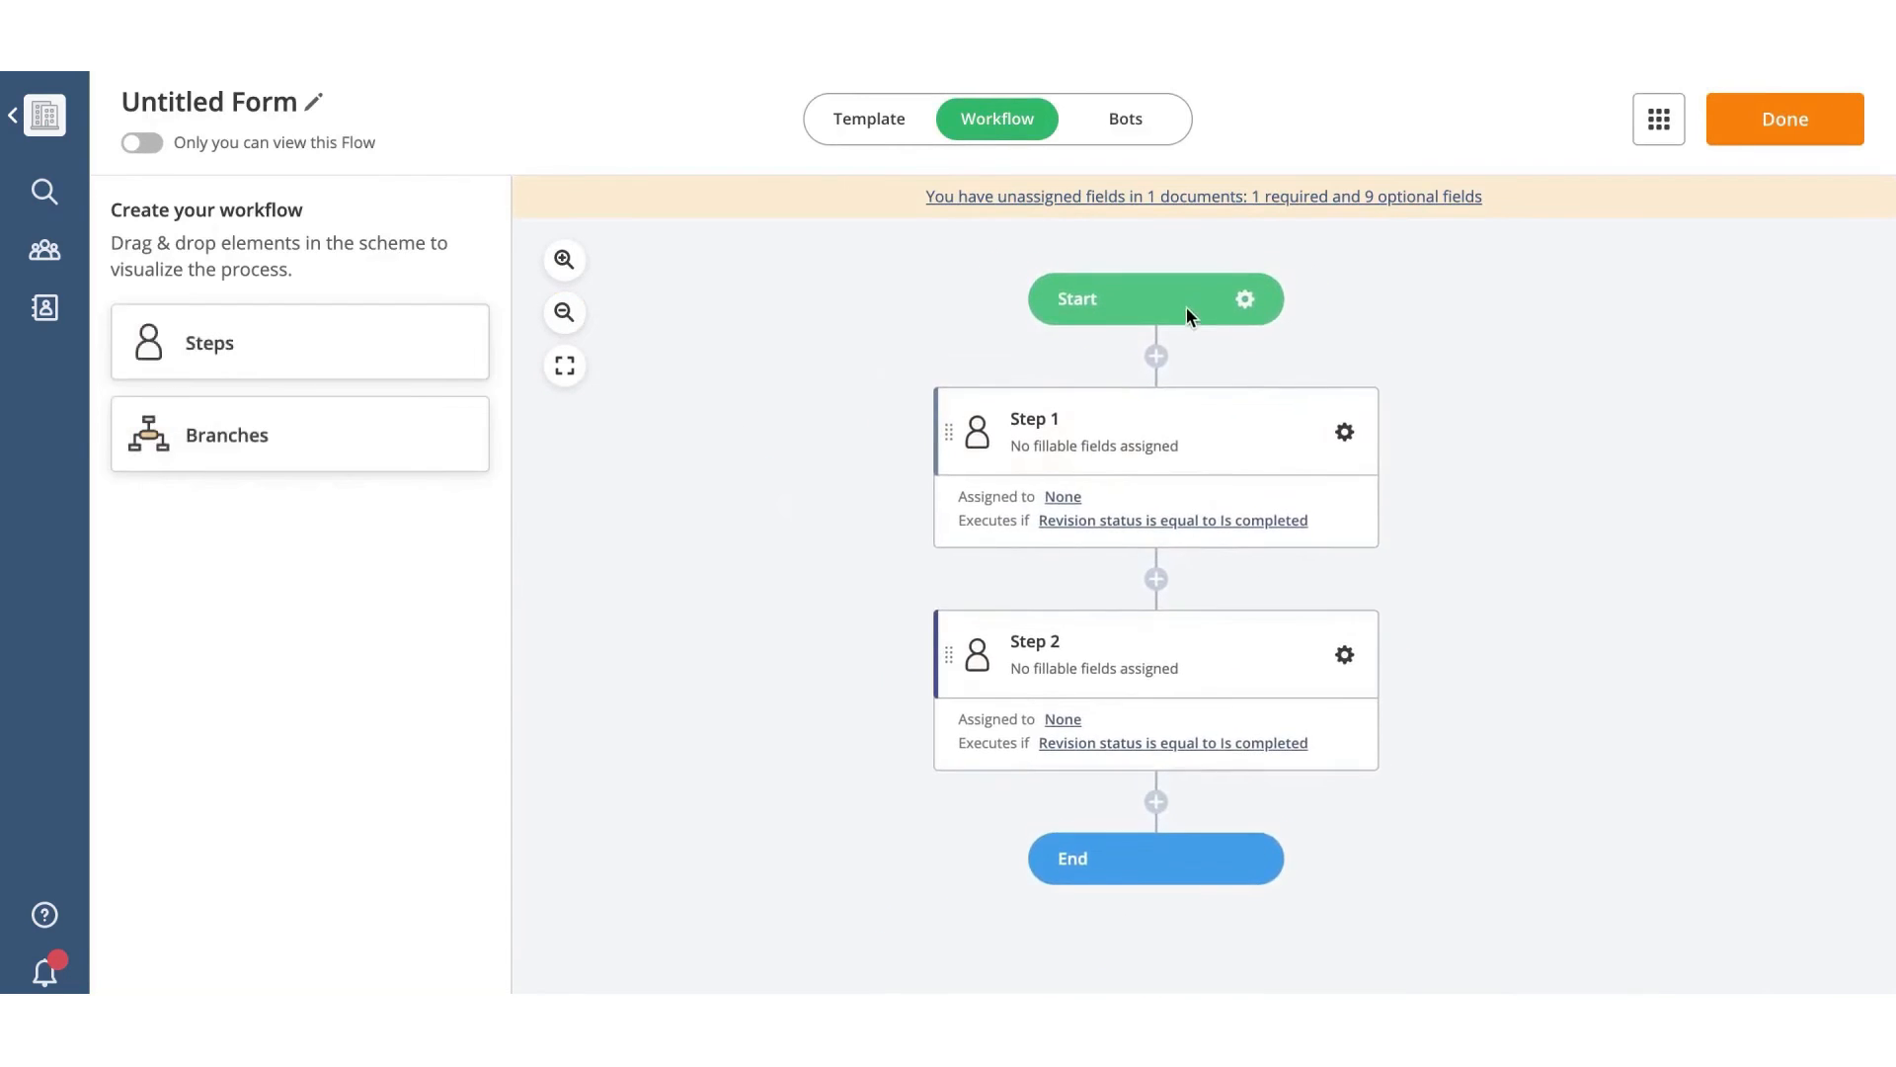
left_click(1359, 591)
left_click(1025, 688)
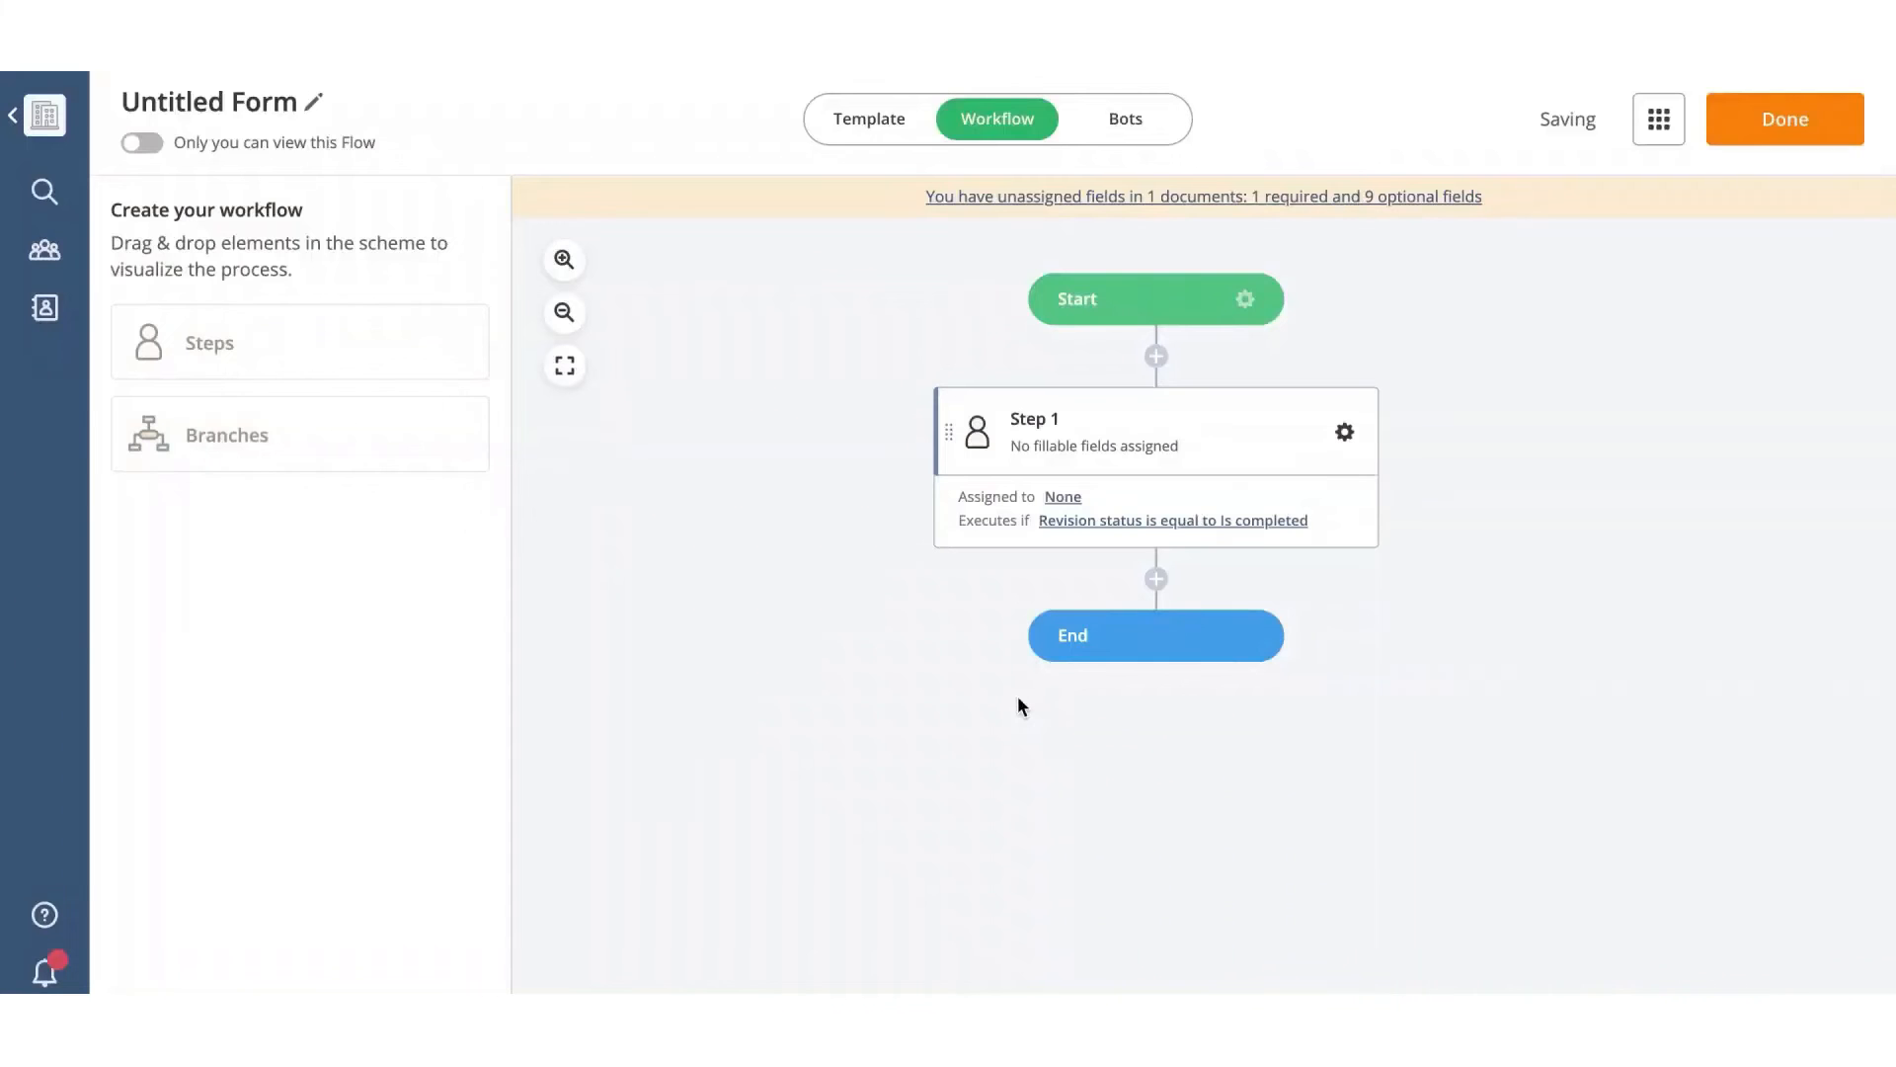
left_click_drag(256, 444, 1071, 607)
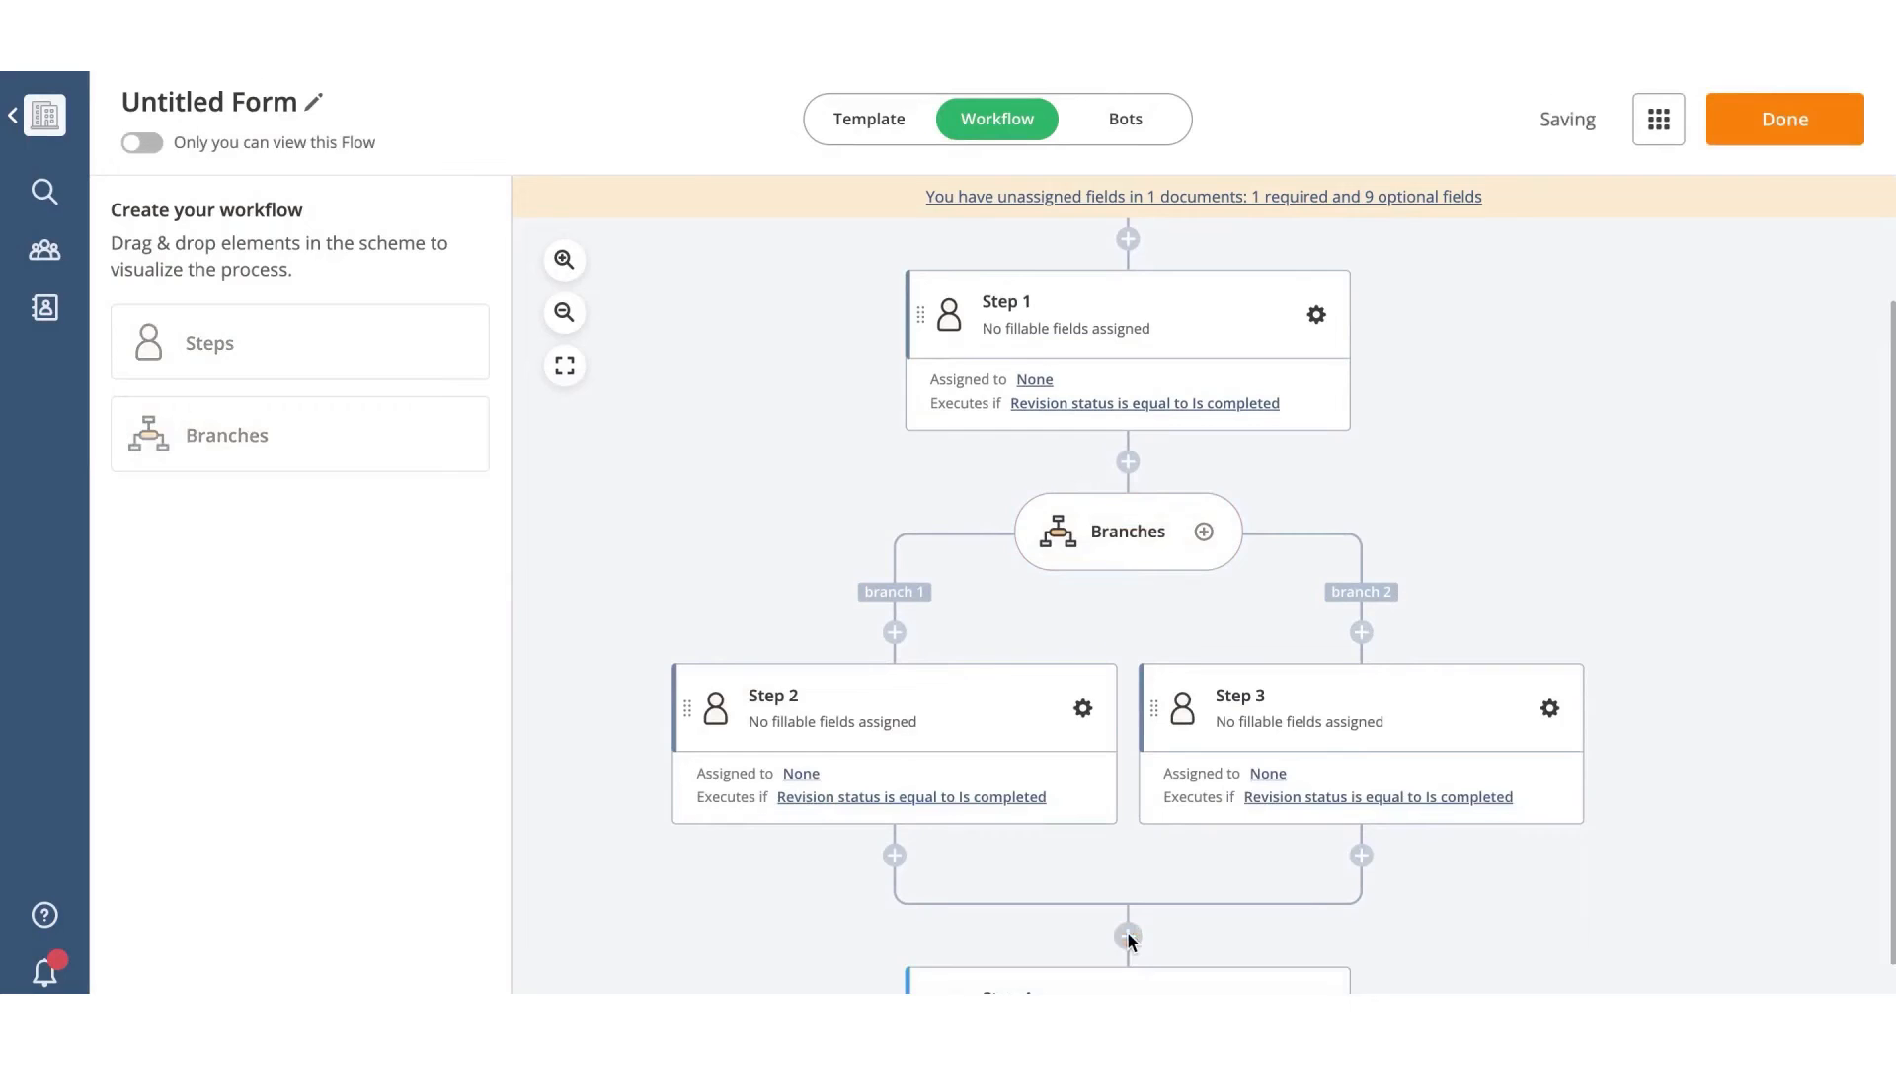
scroll(1140, 912, "up", 2)
scroll(1140, 916, "down", 1)
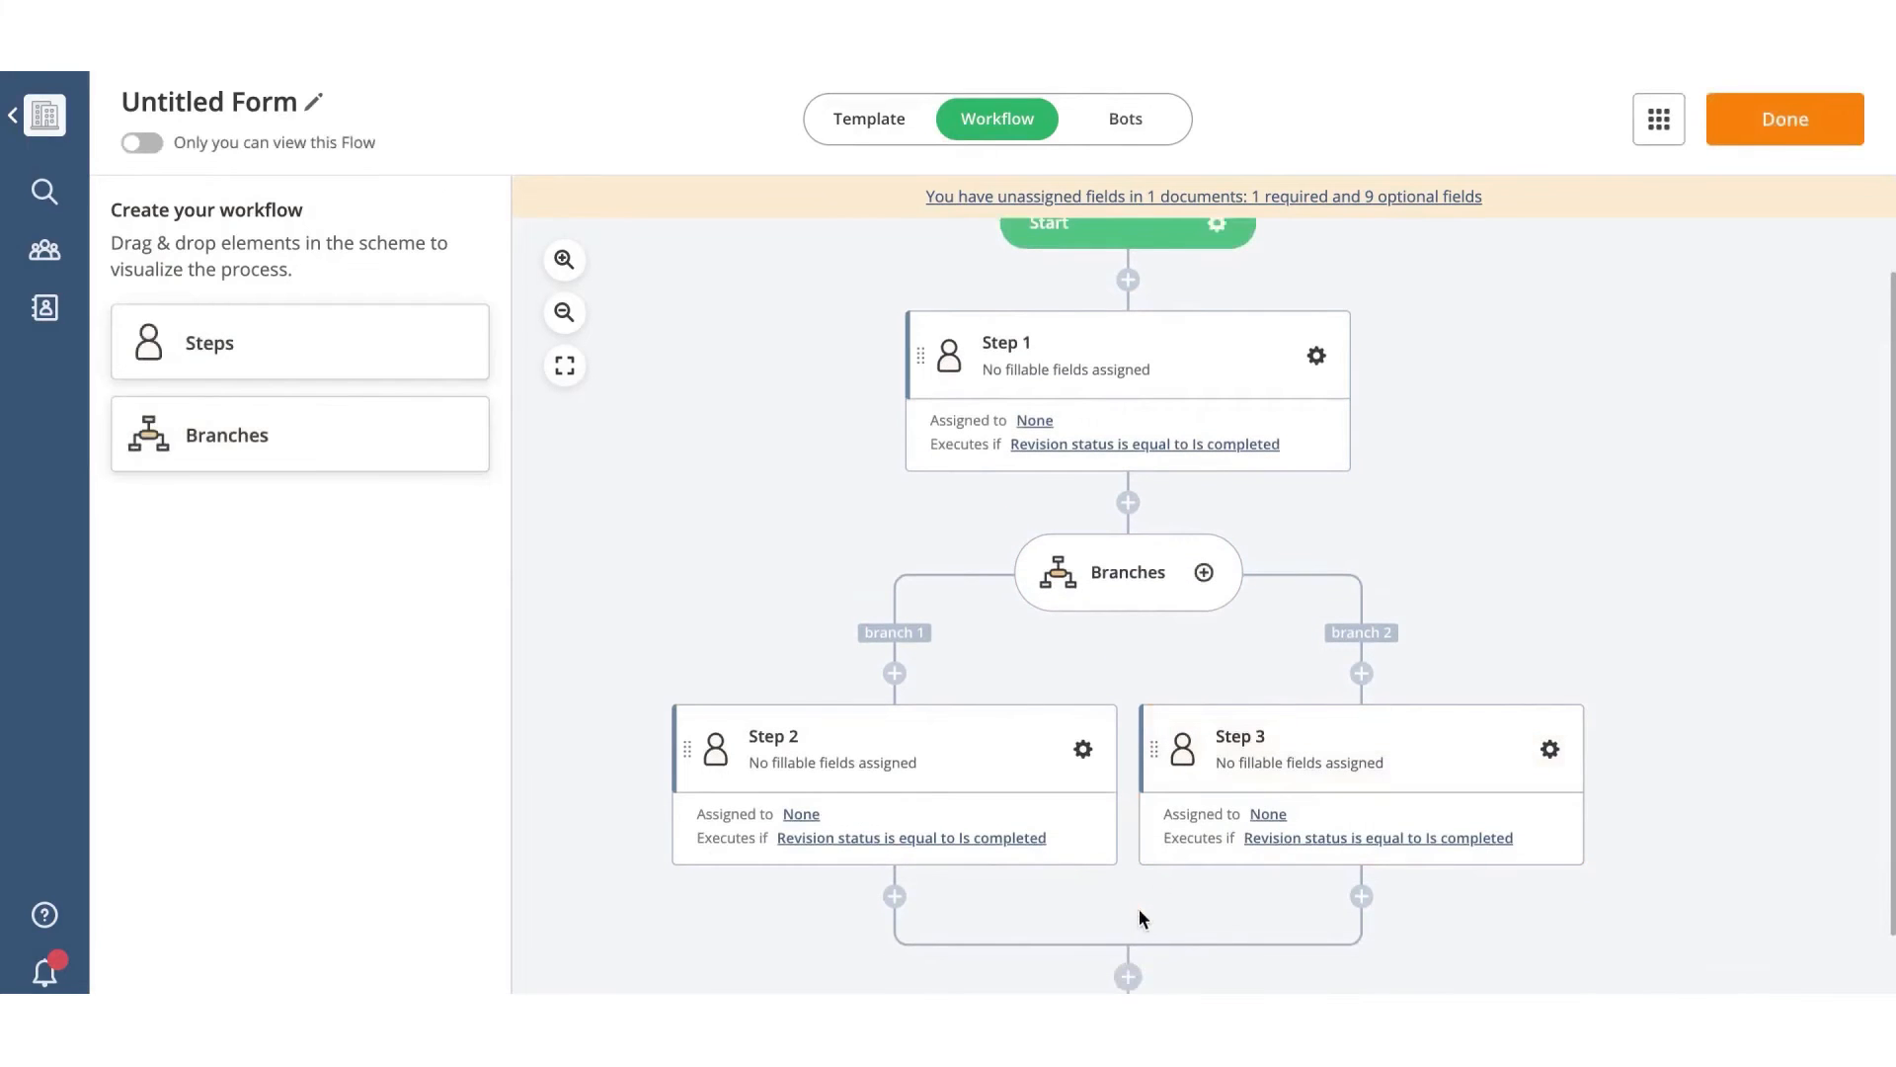
Rename Step 1 to Employee and assign it the name, email, department, date, destination, days and cost fields
left_click(1318, 358)
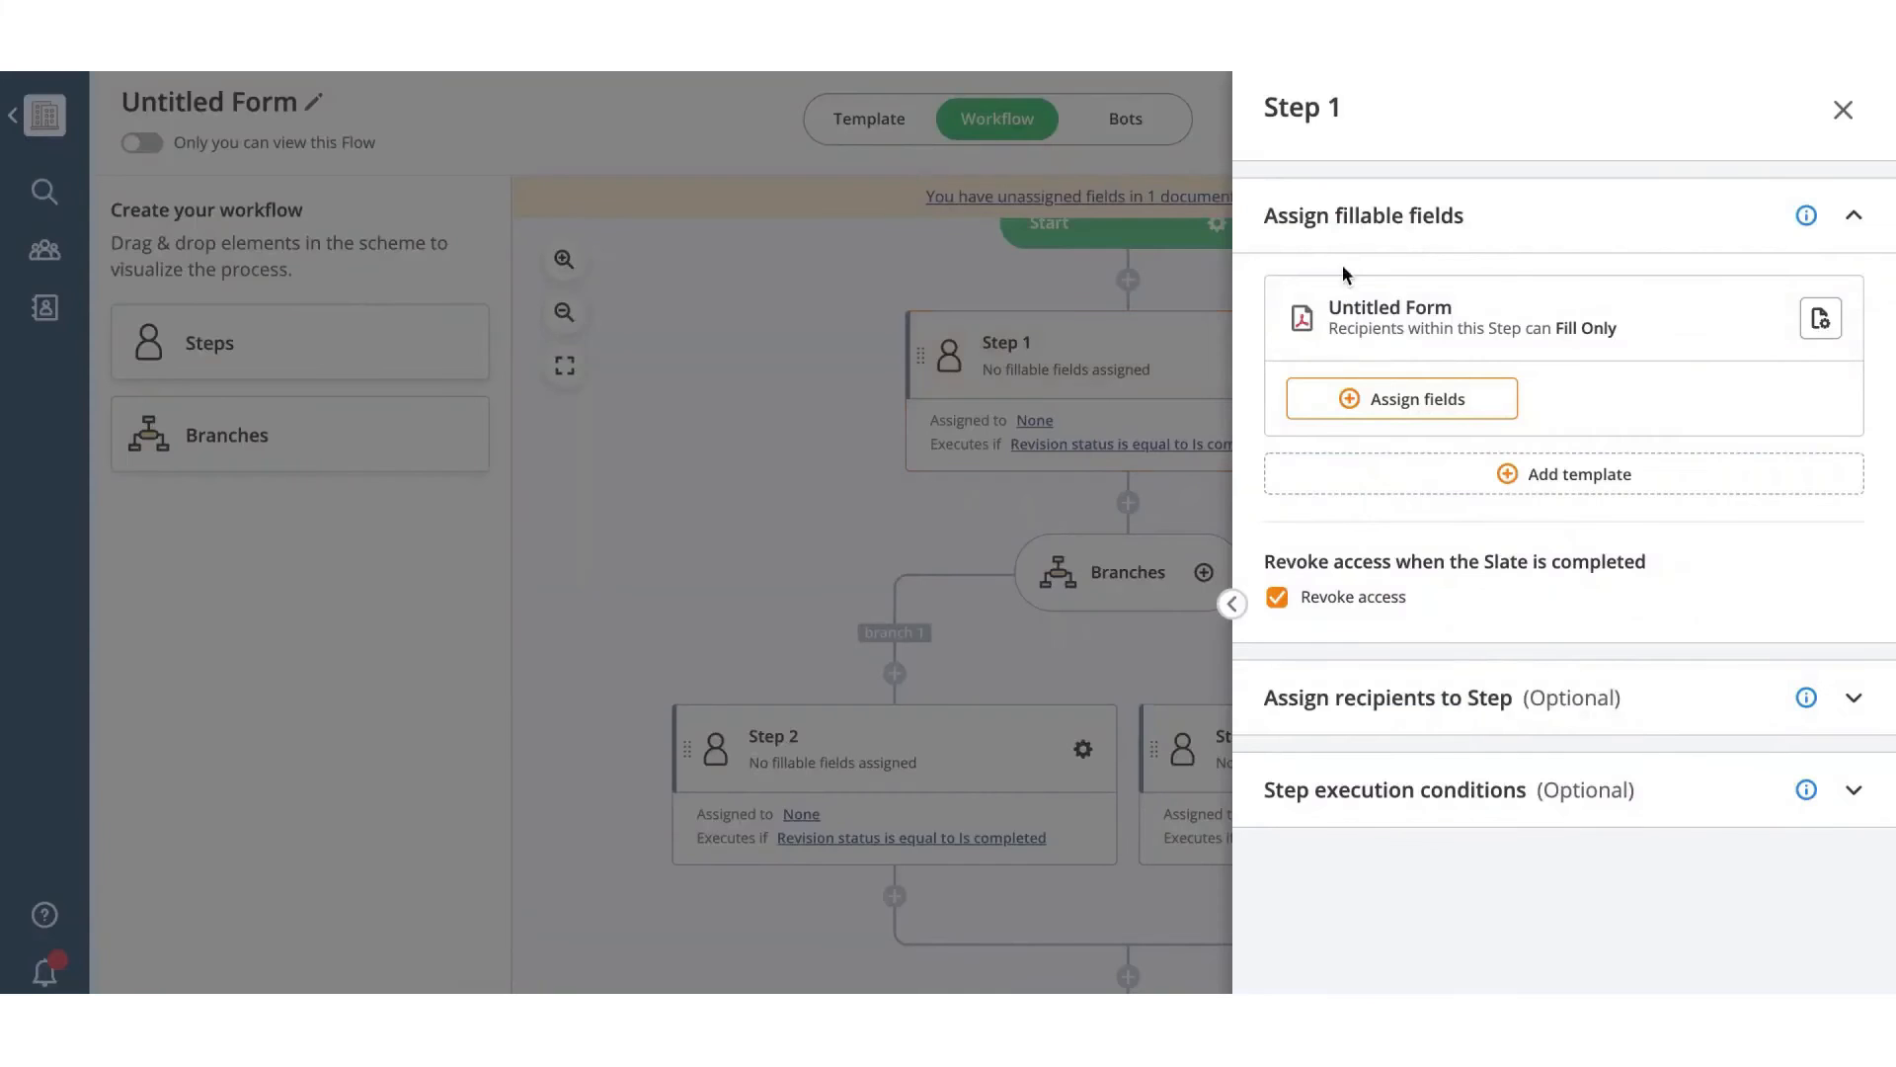
left_click(1338, 107)
key("ctrl+a")
type("E")
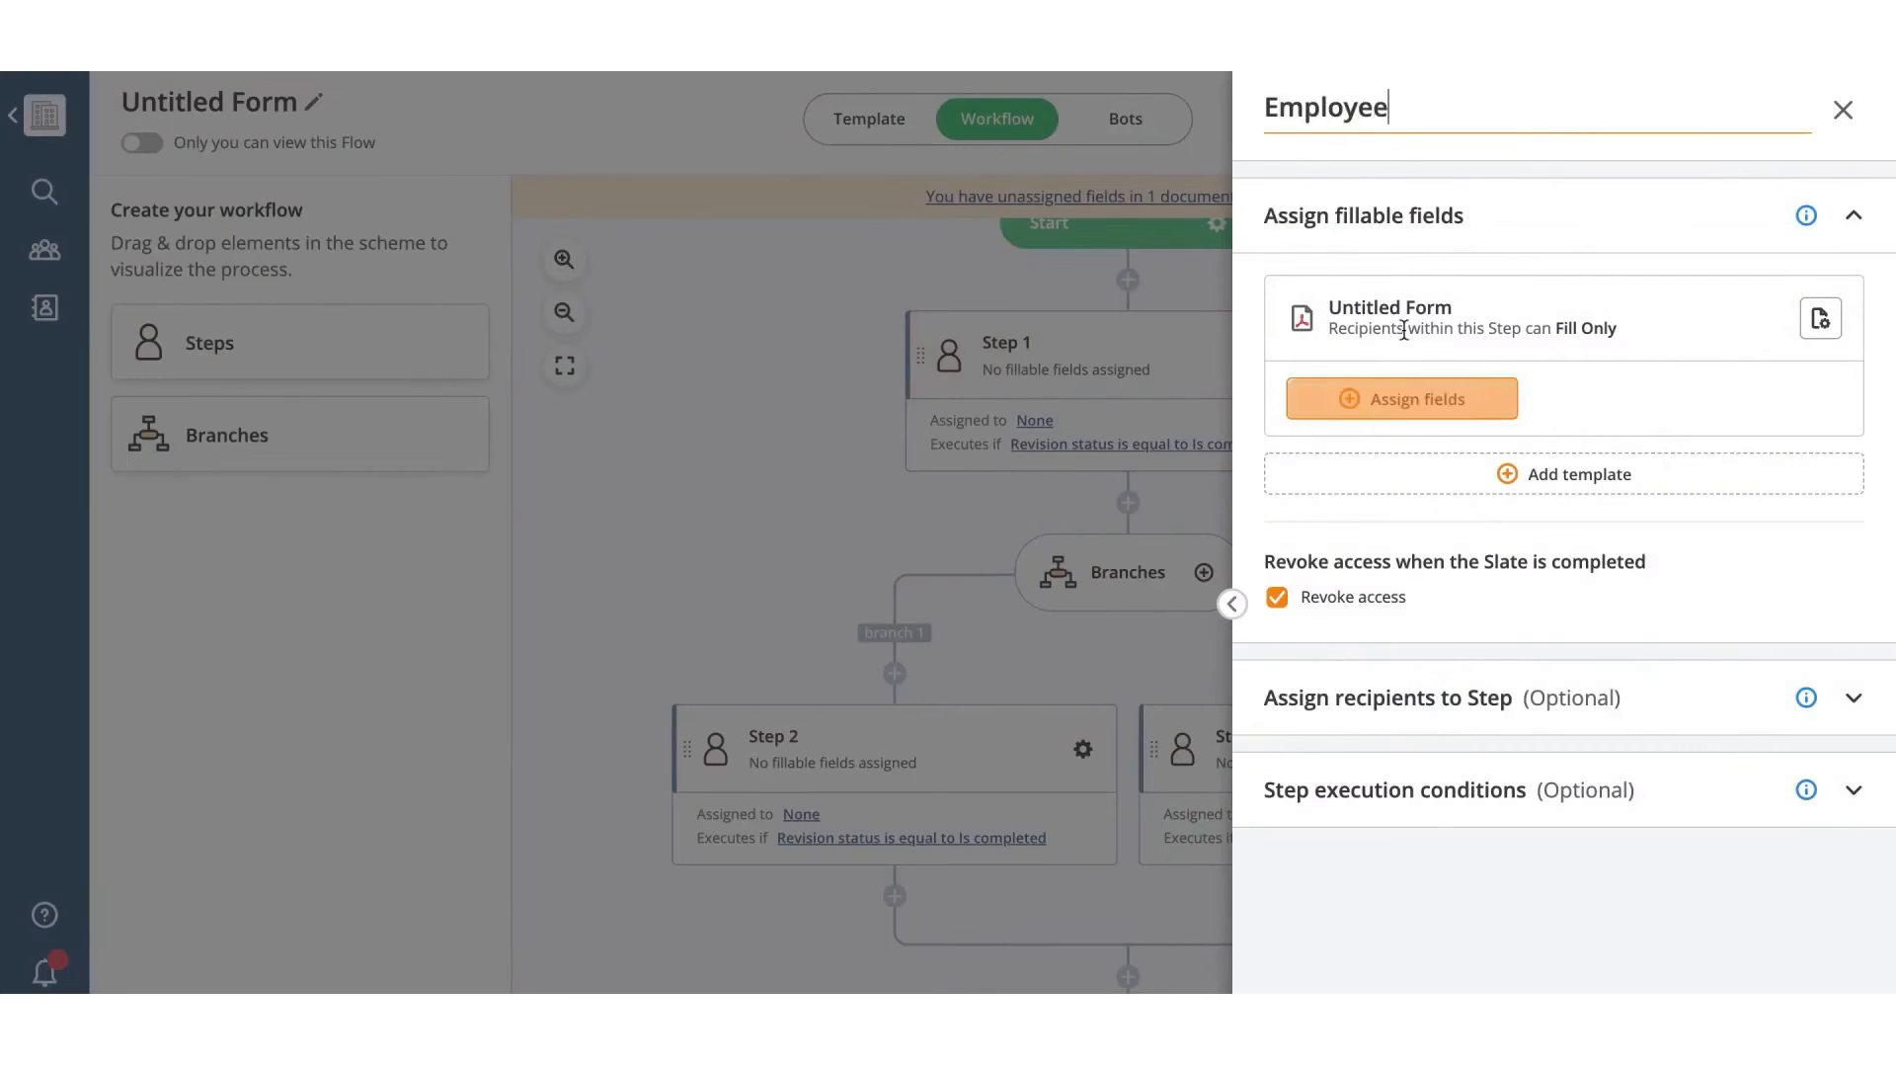
left_click(1408, 398)
left_click(613, 563)
left_click(613, 610)
left_click(613, 659)
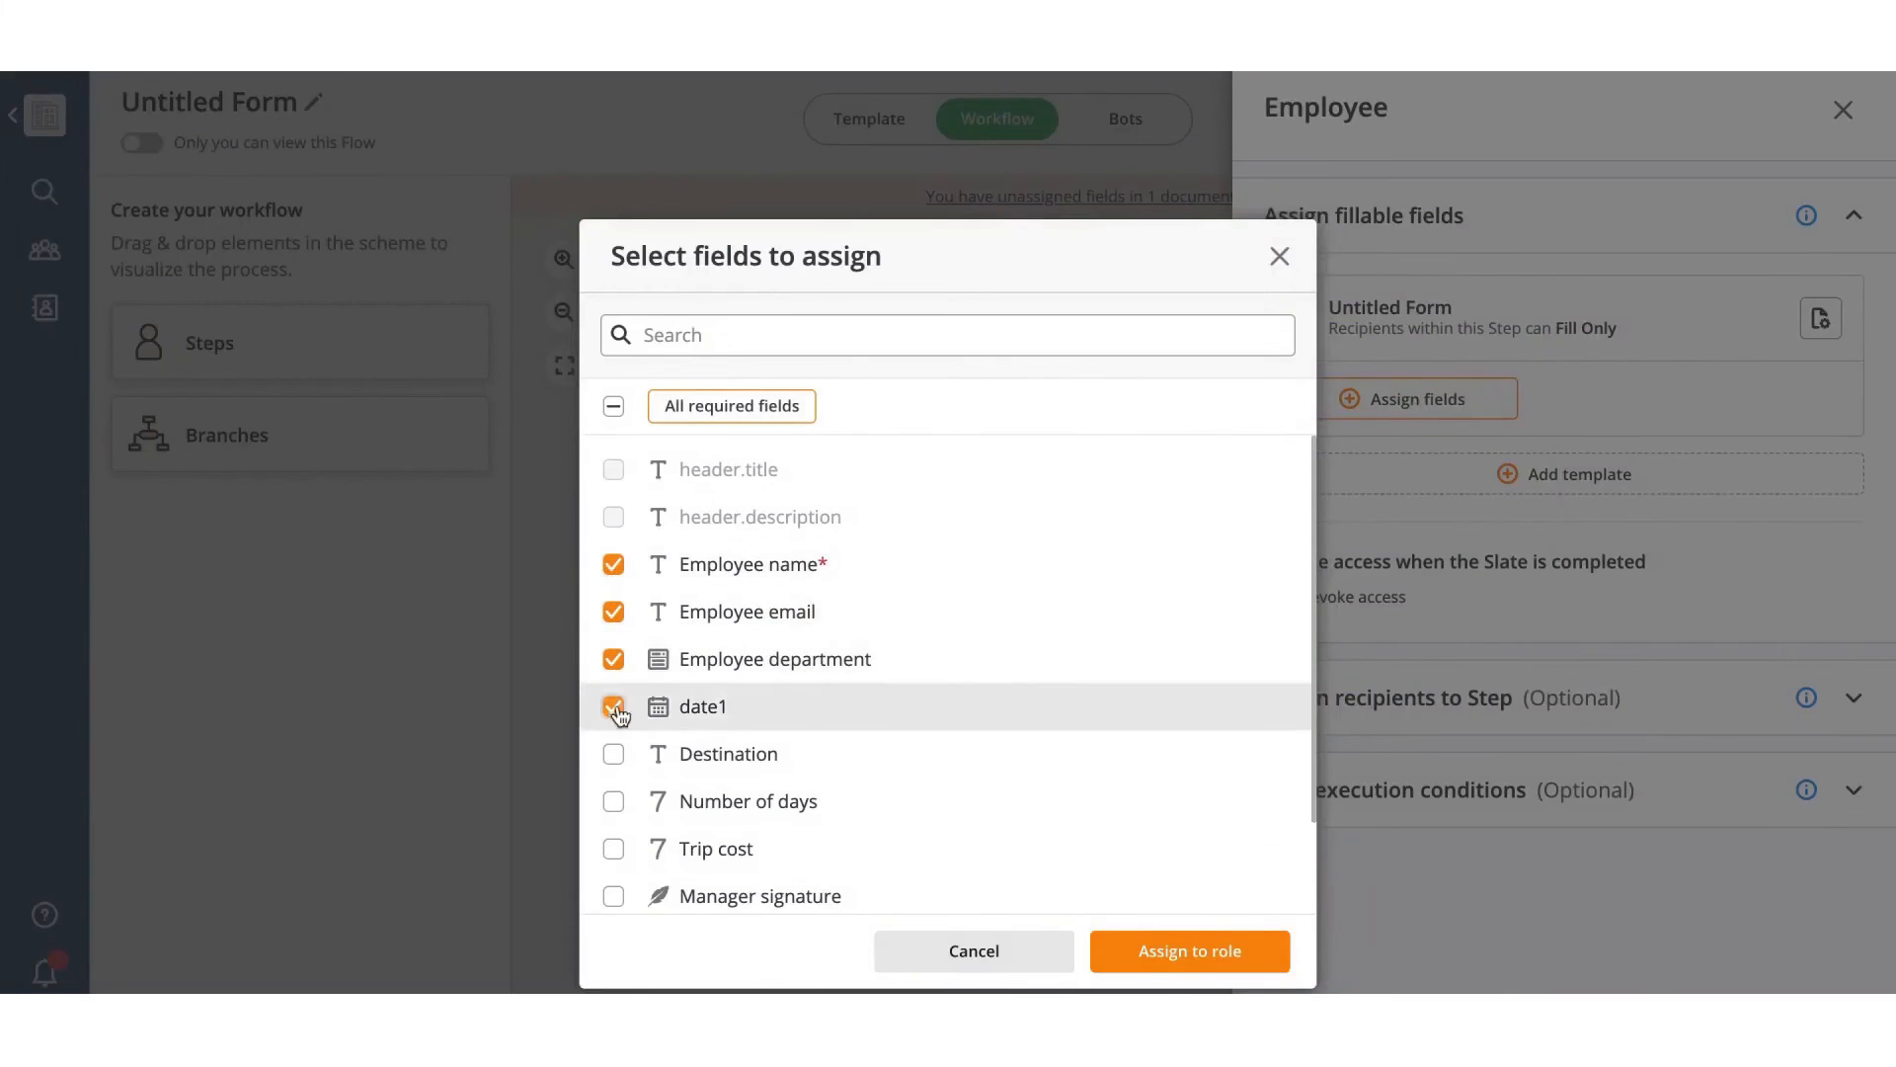
left_click(614, 705)
left_click(614, 753)
left_click(613, 801)
left_click(613, 848)
left_click(1193, 951)
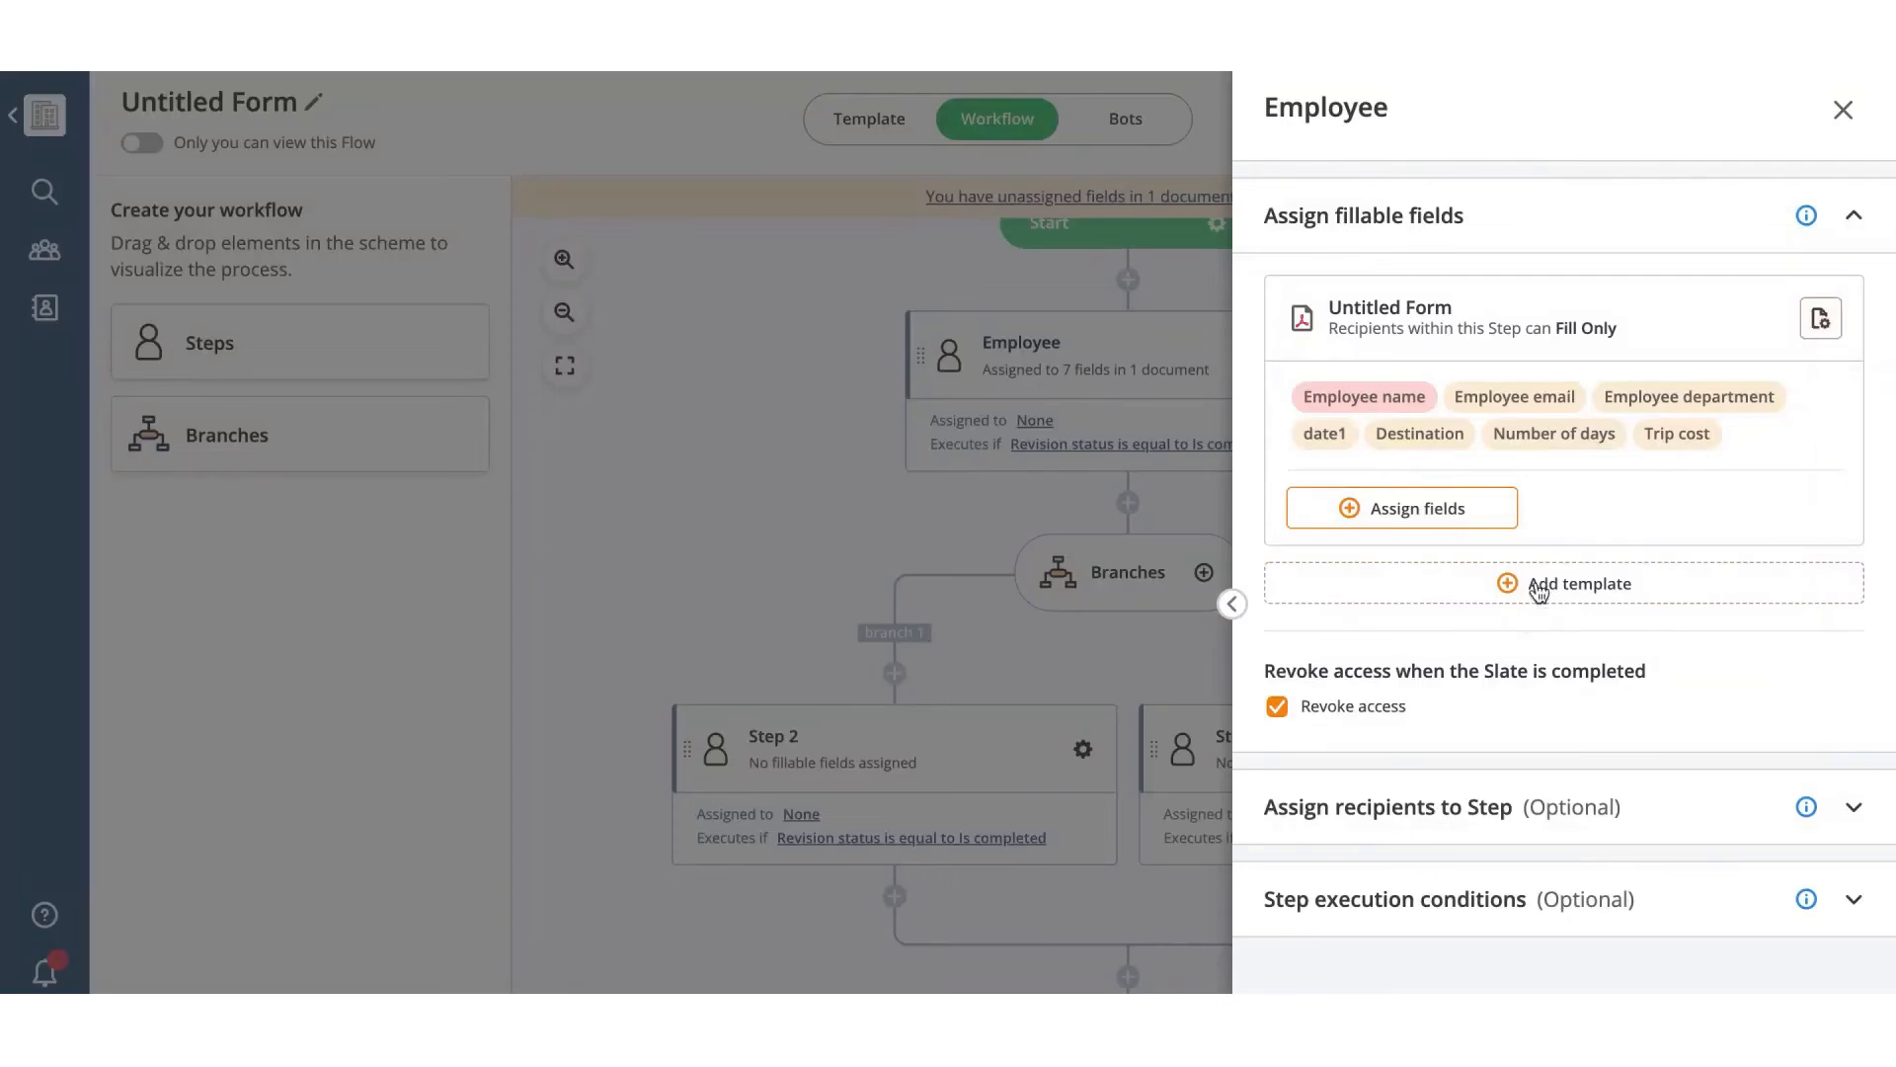
Review access permissions, add an email recipient, glance at Salesforce CRM contacts and trim the Flow name variable
left_click(1822, 318)
left_click(1215, 362)
left_click(1857, 807)
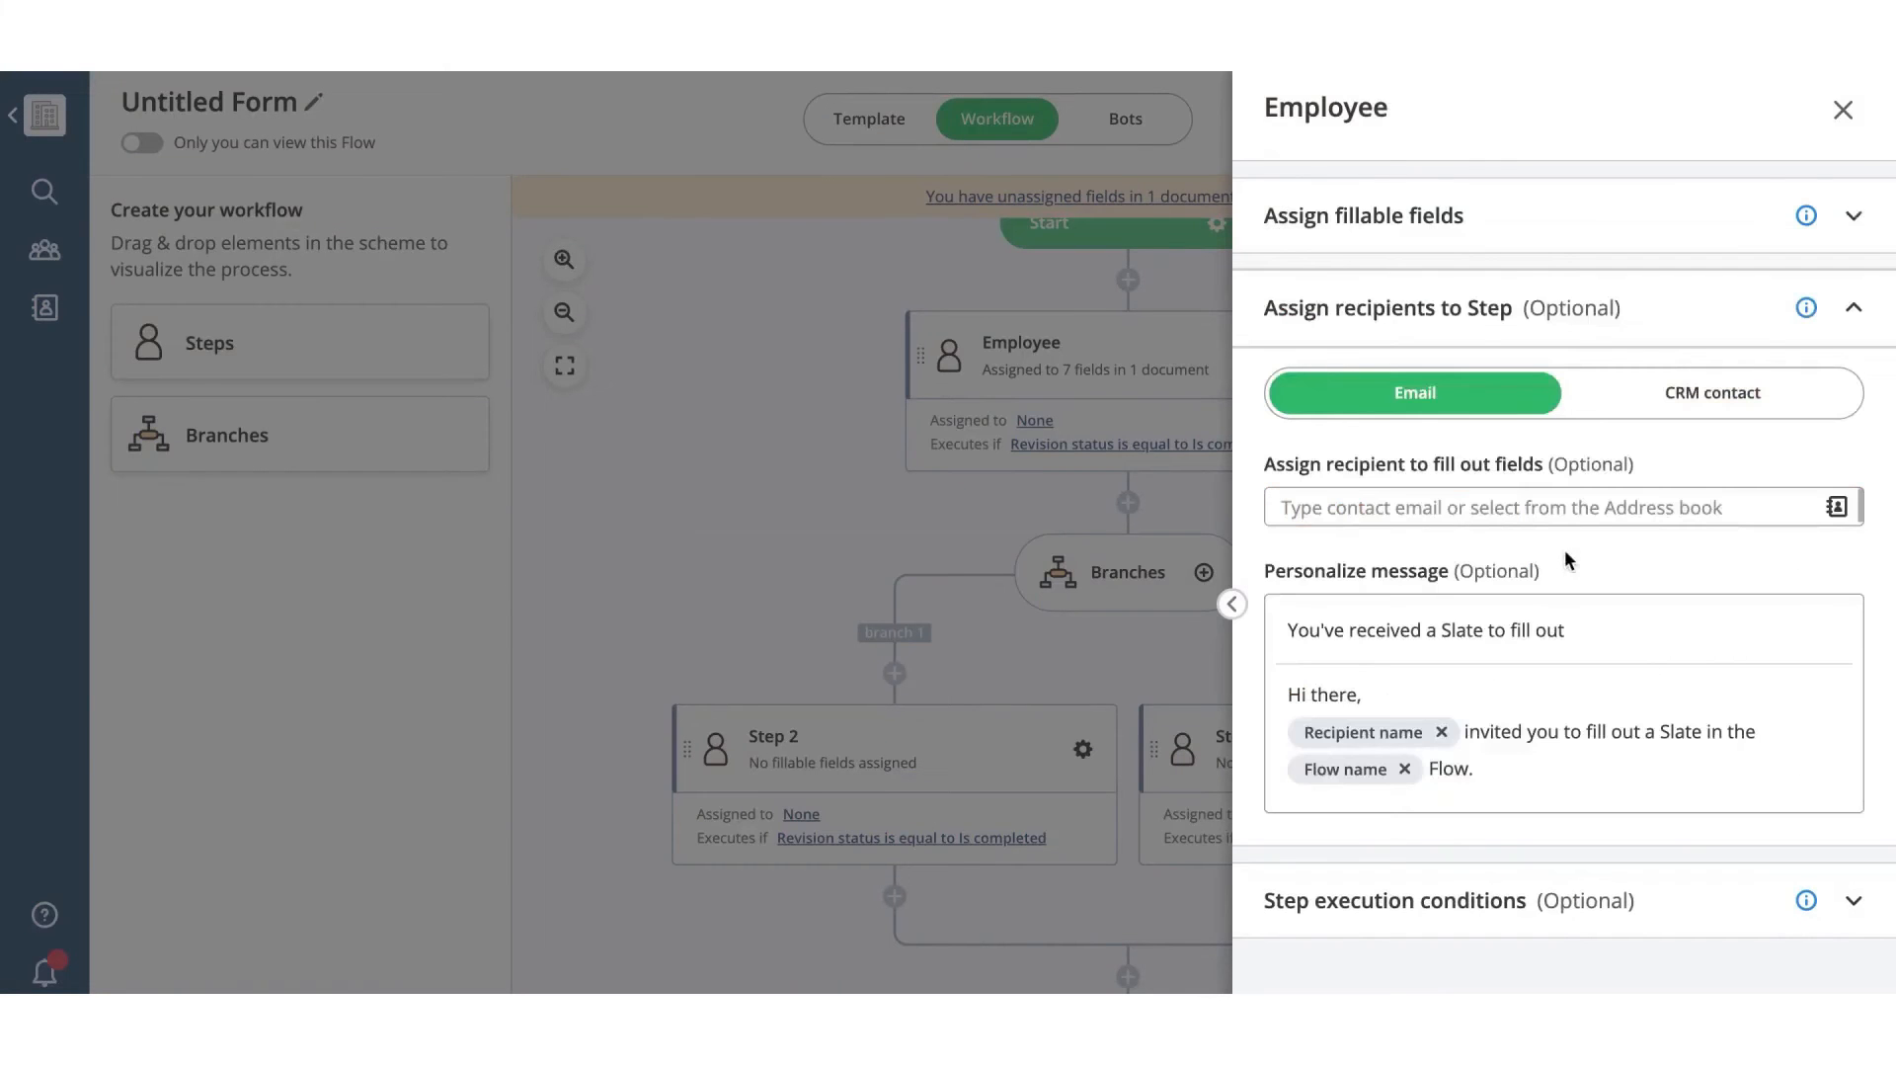
left_click(1518, 506)
type("employee@example.com")
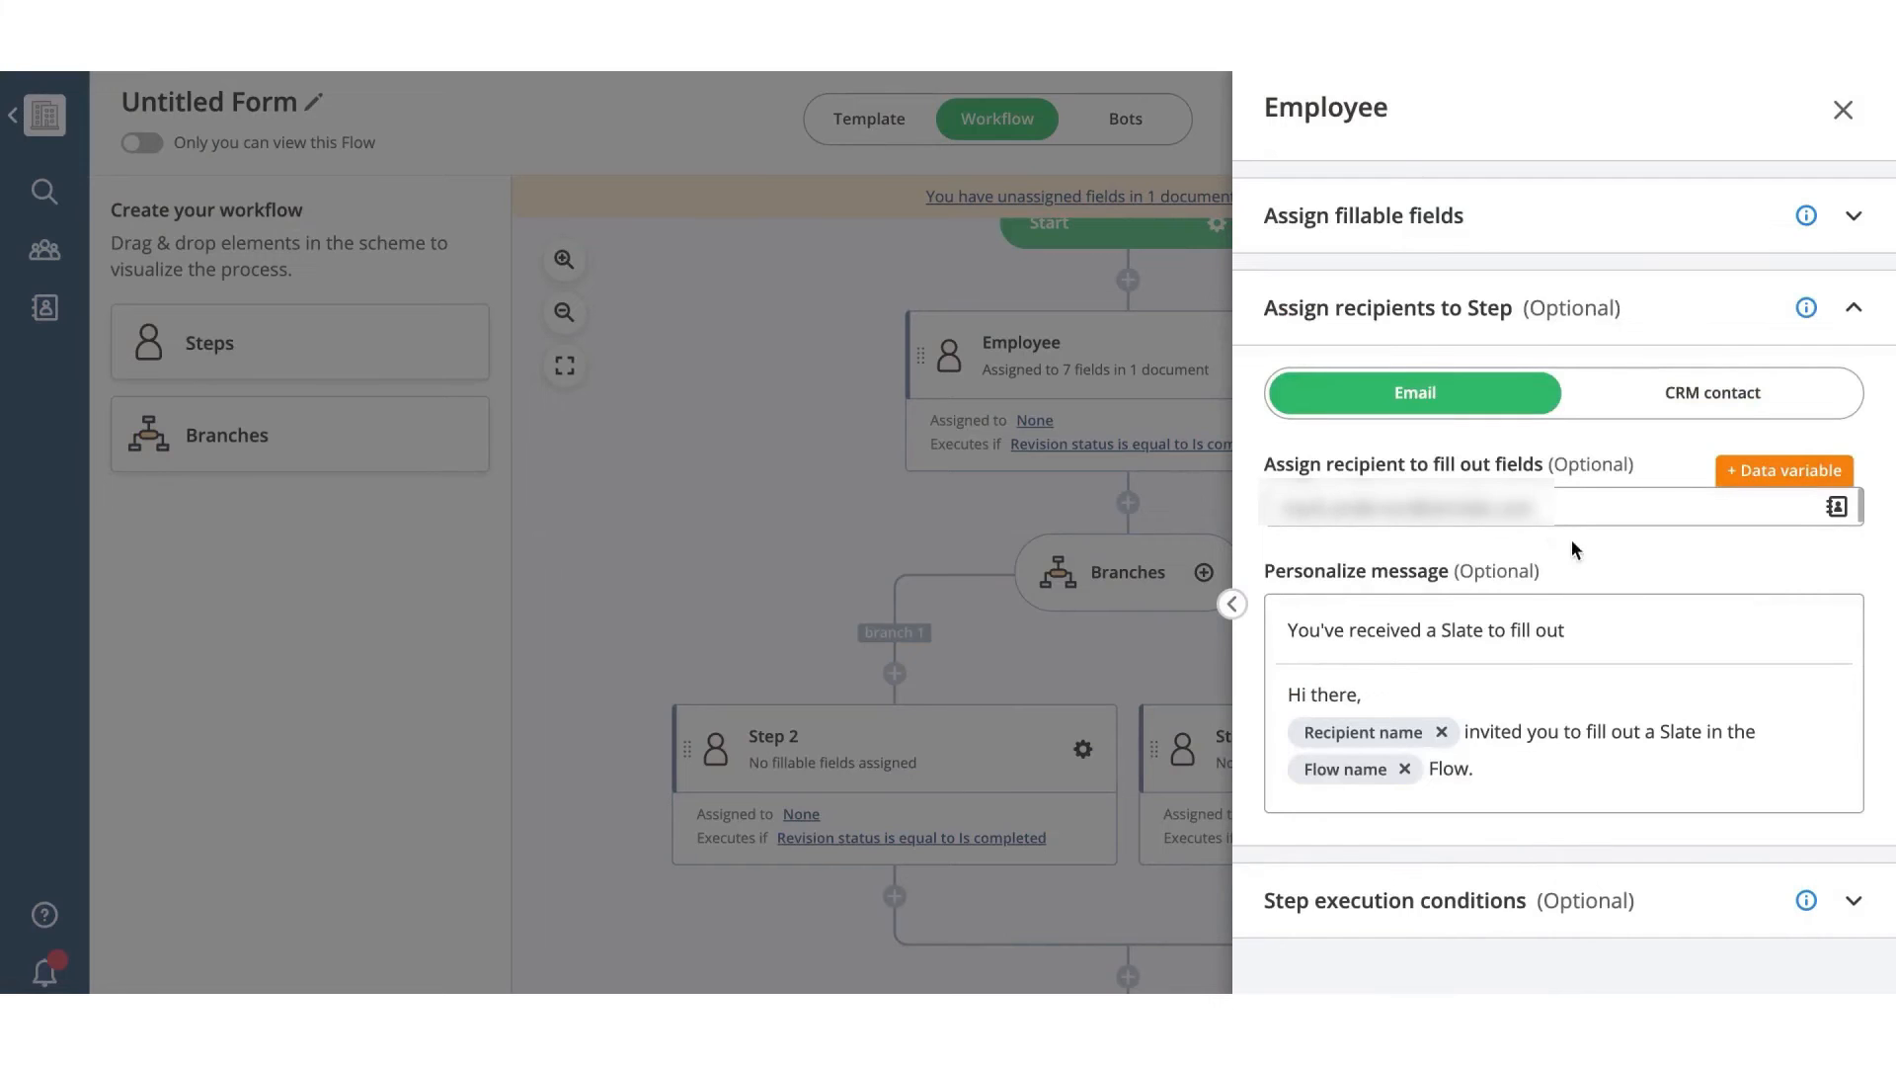
key("Return")
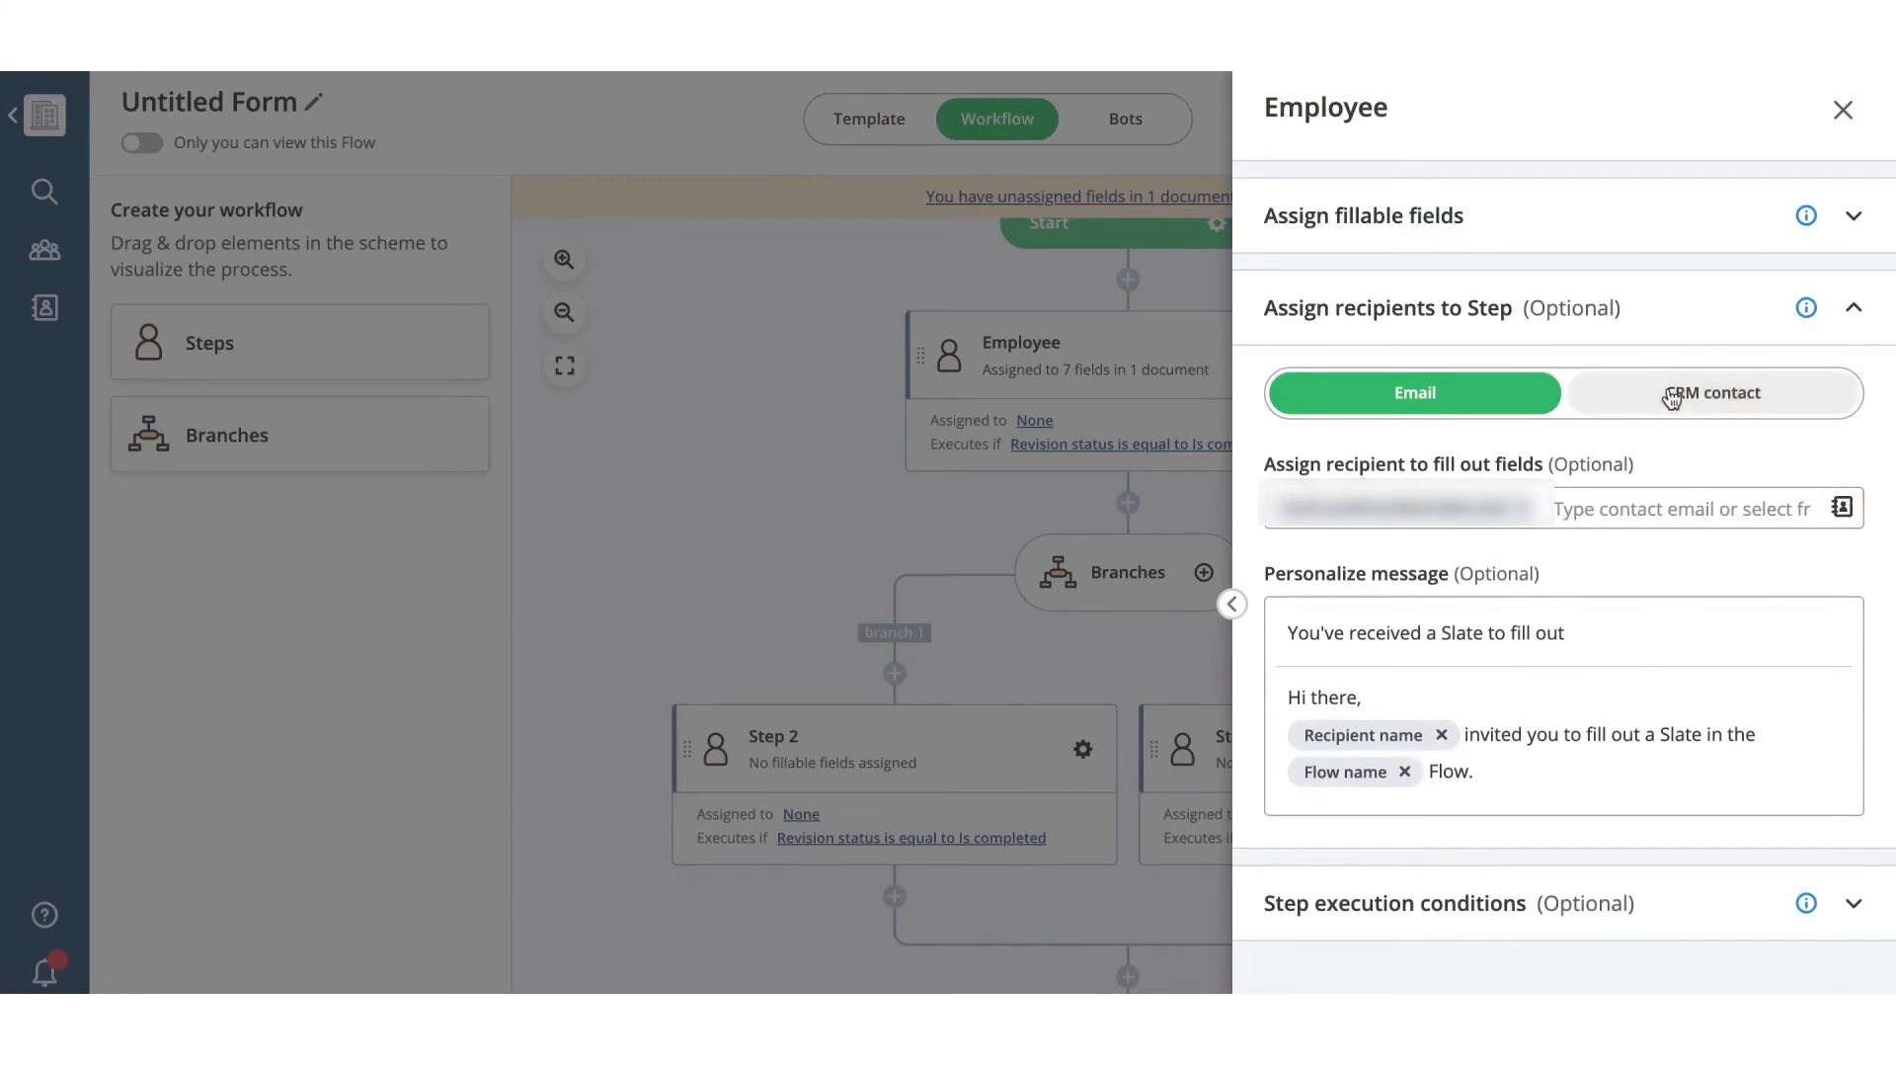
left_click(1601, 392)
left_click(1835, 509)
left_click(1875, 549)
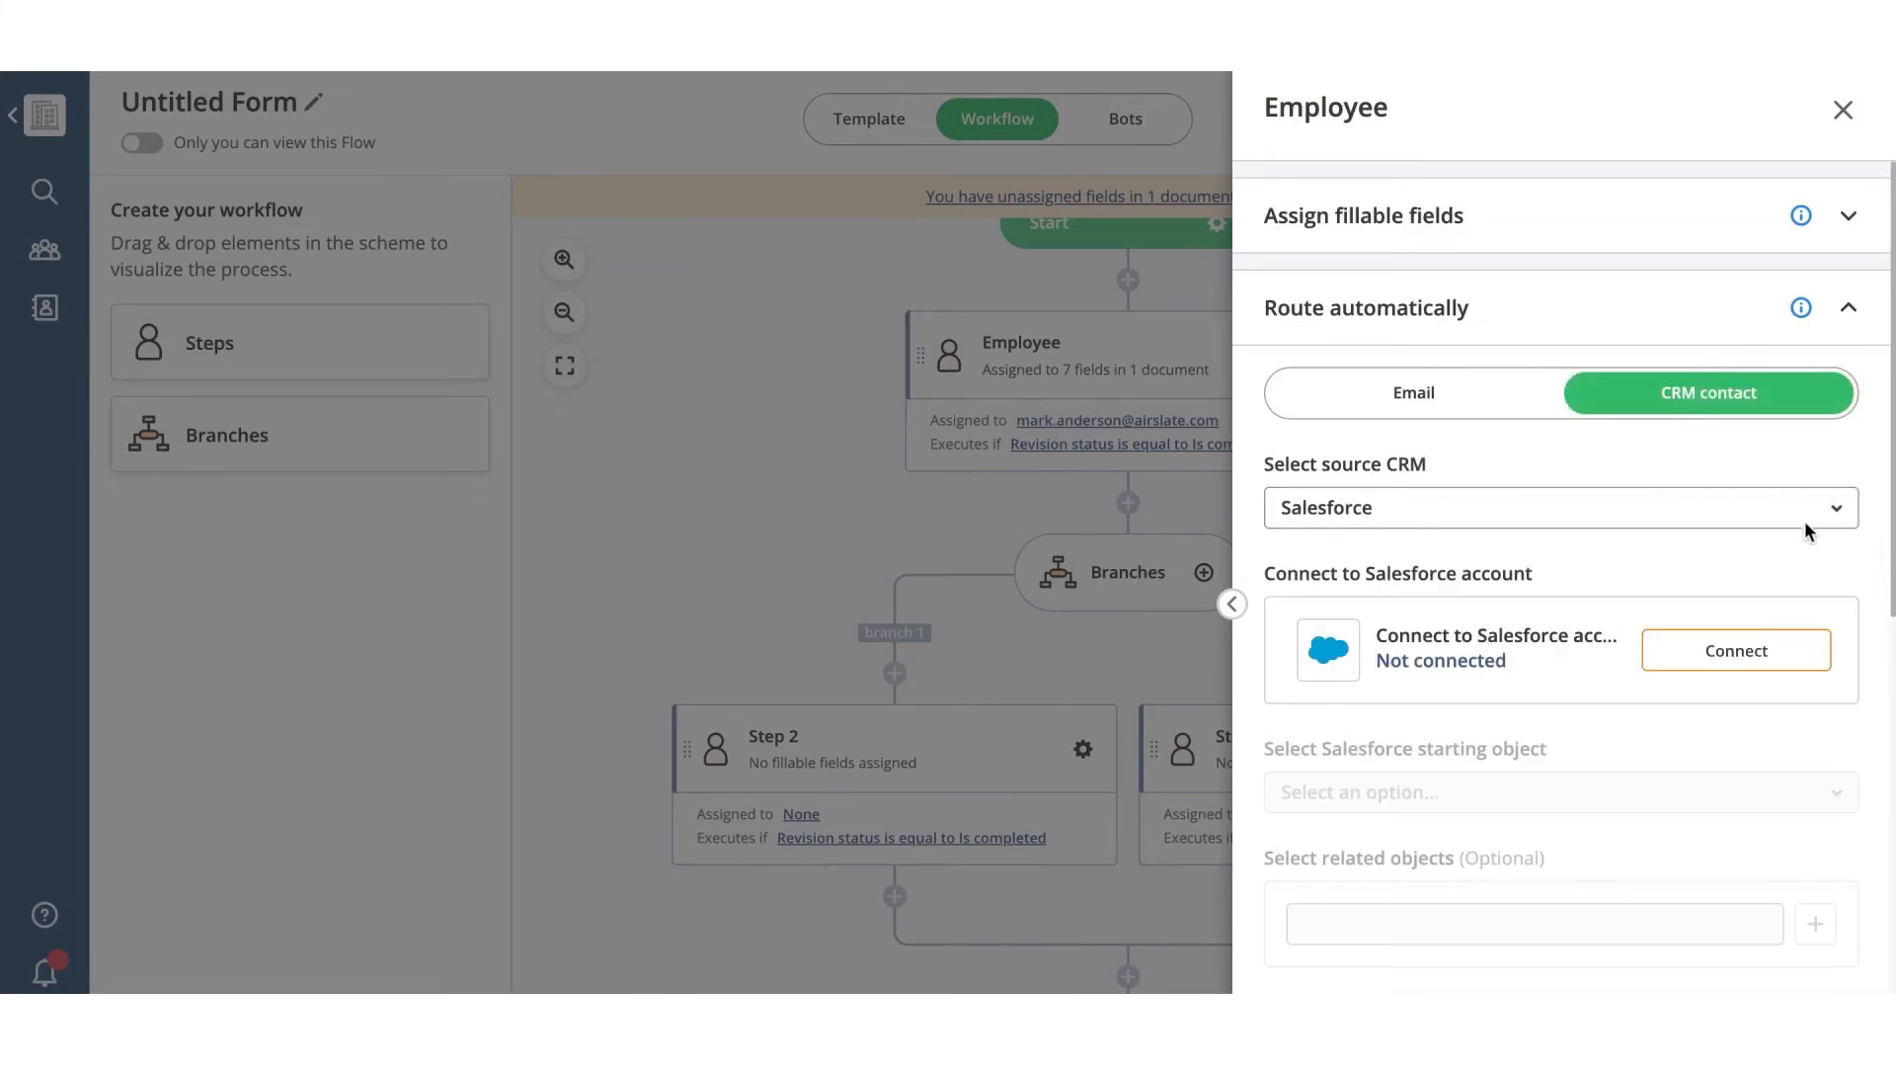
left_click(1412, 396)
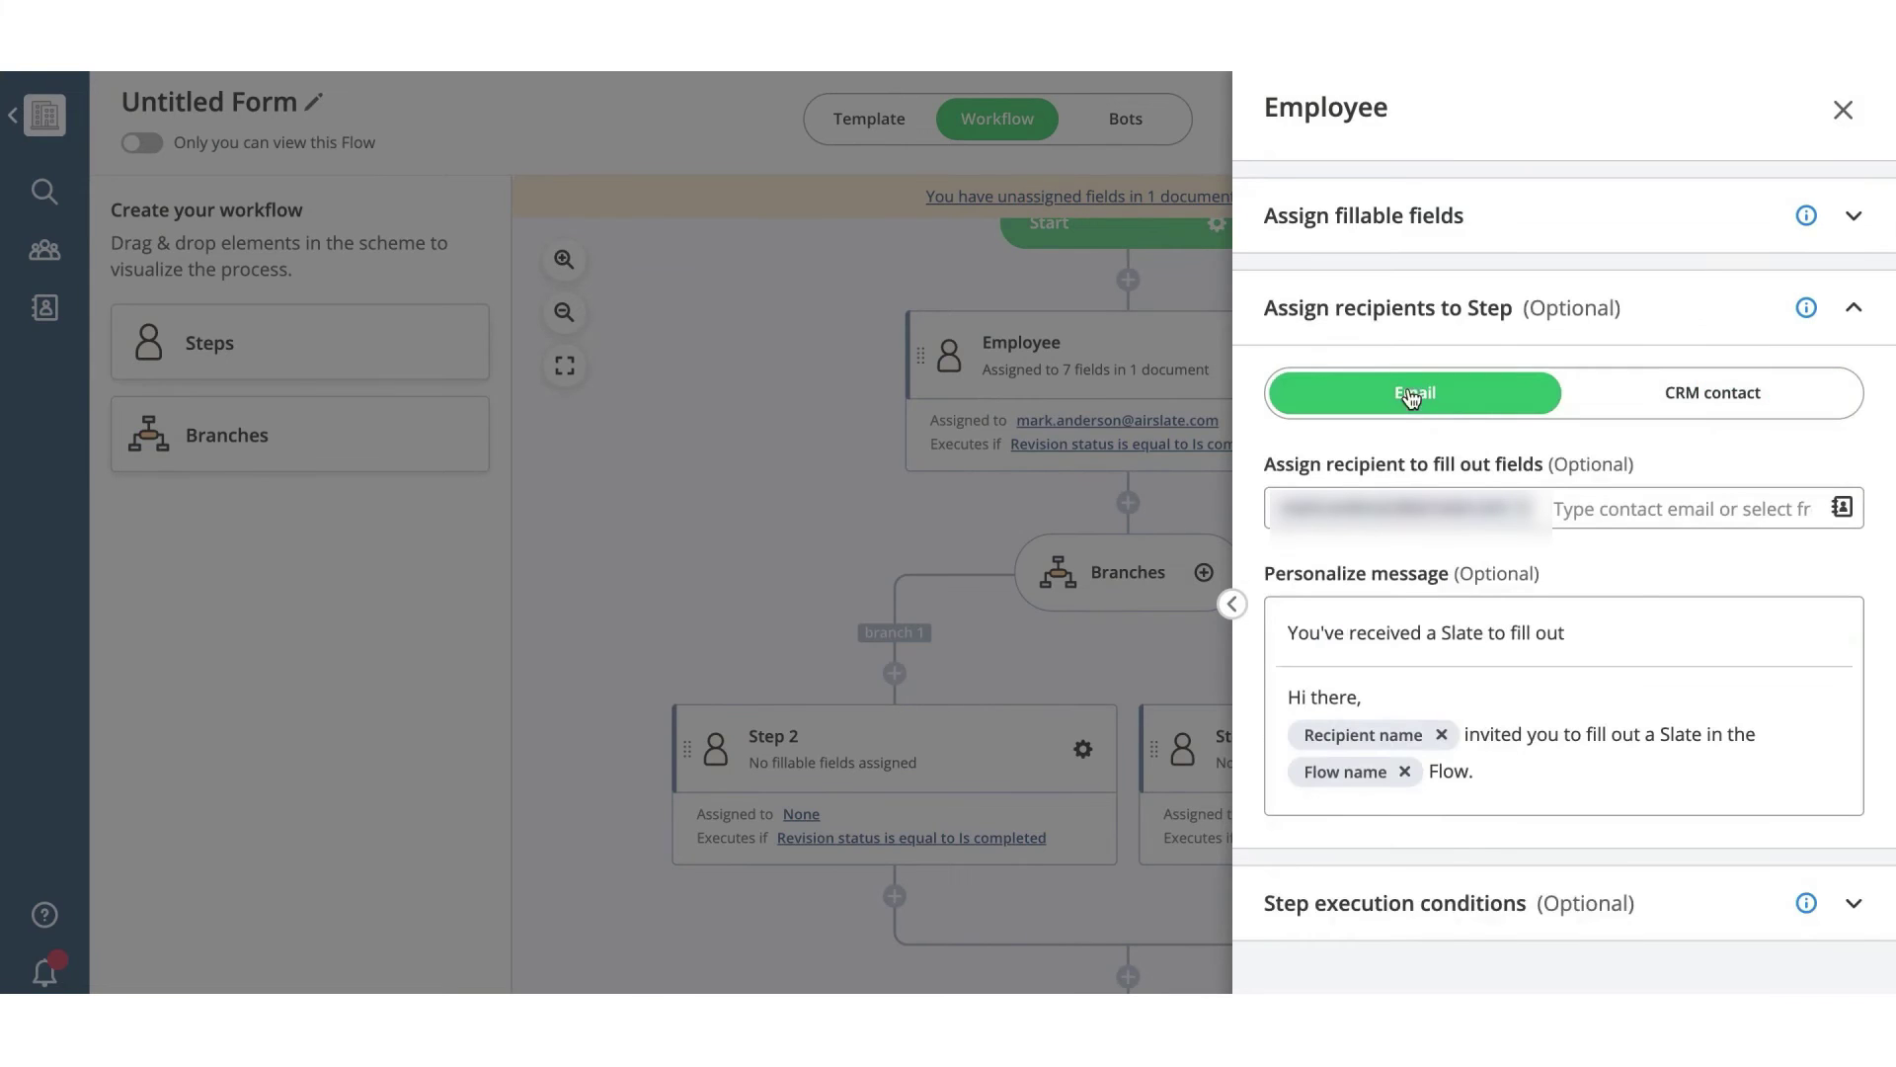
left_click(1406, 772)
type("Travel request")
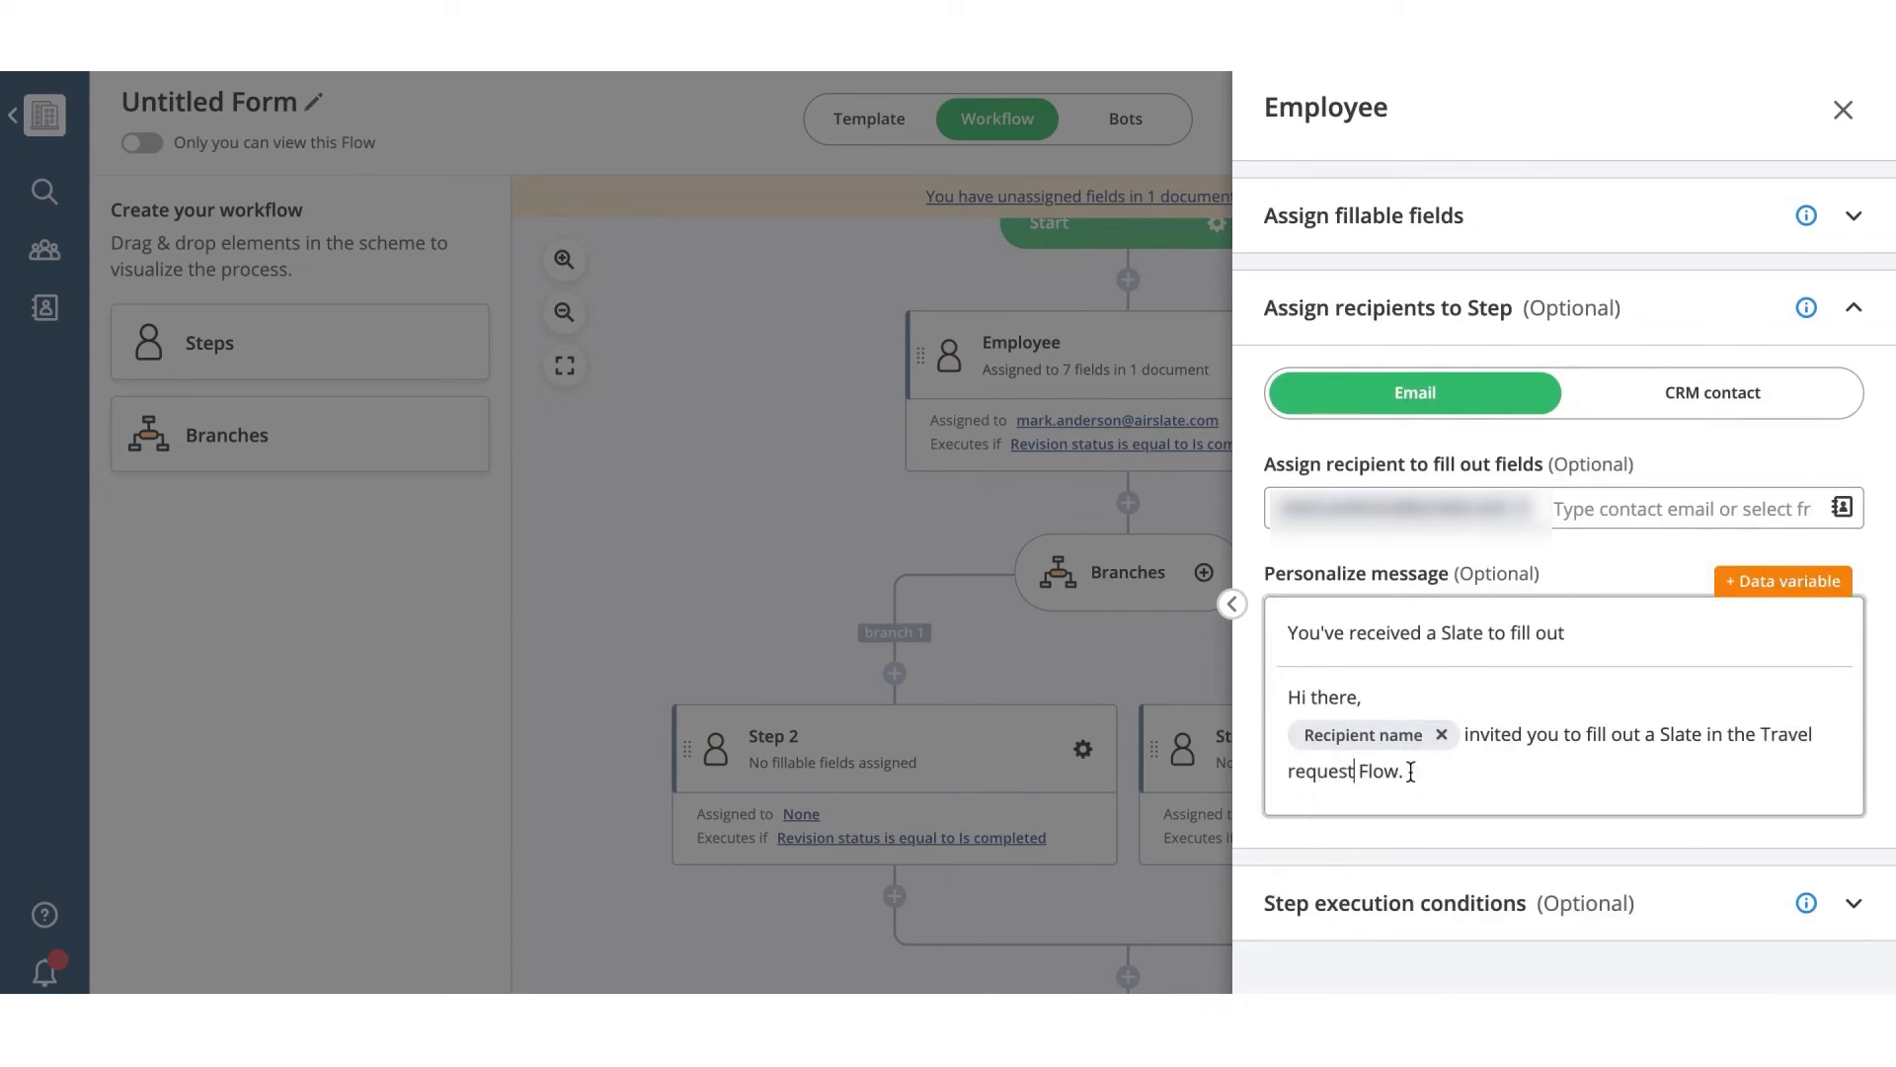
Set the execution condition: recipient Email equals Untitled Form's Employee email, then save the step
left_click(1852, 901)
left_click(1766, 539)
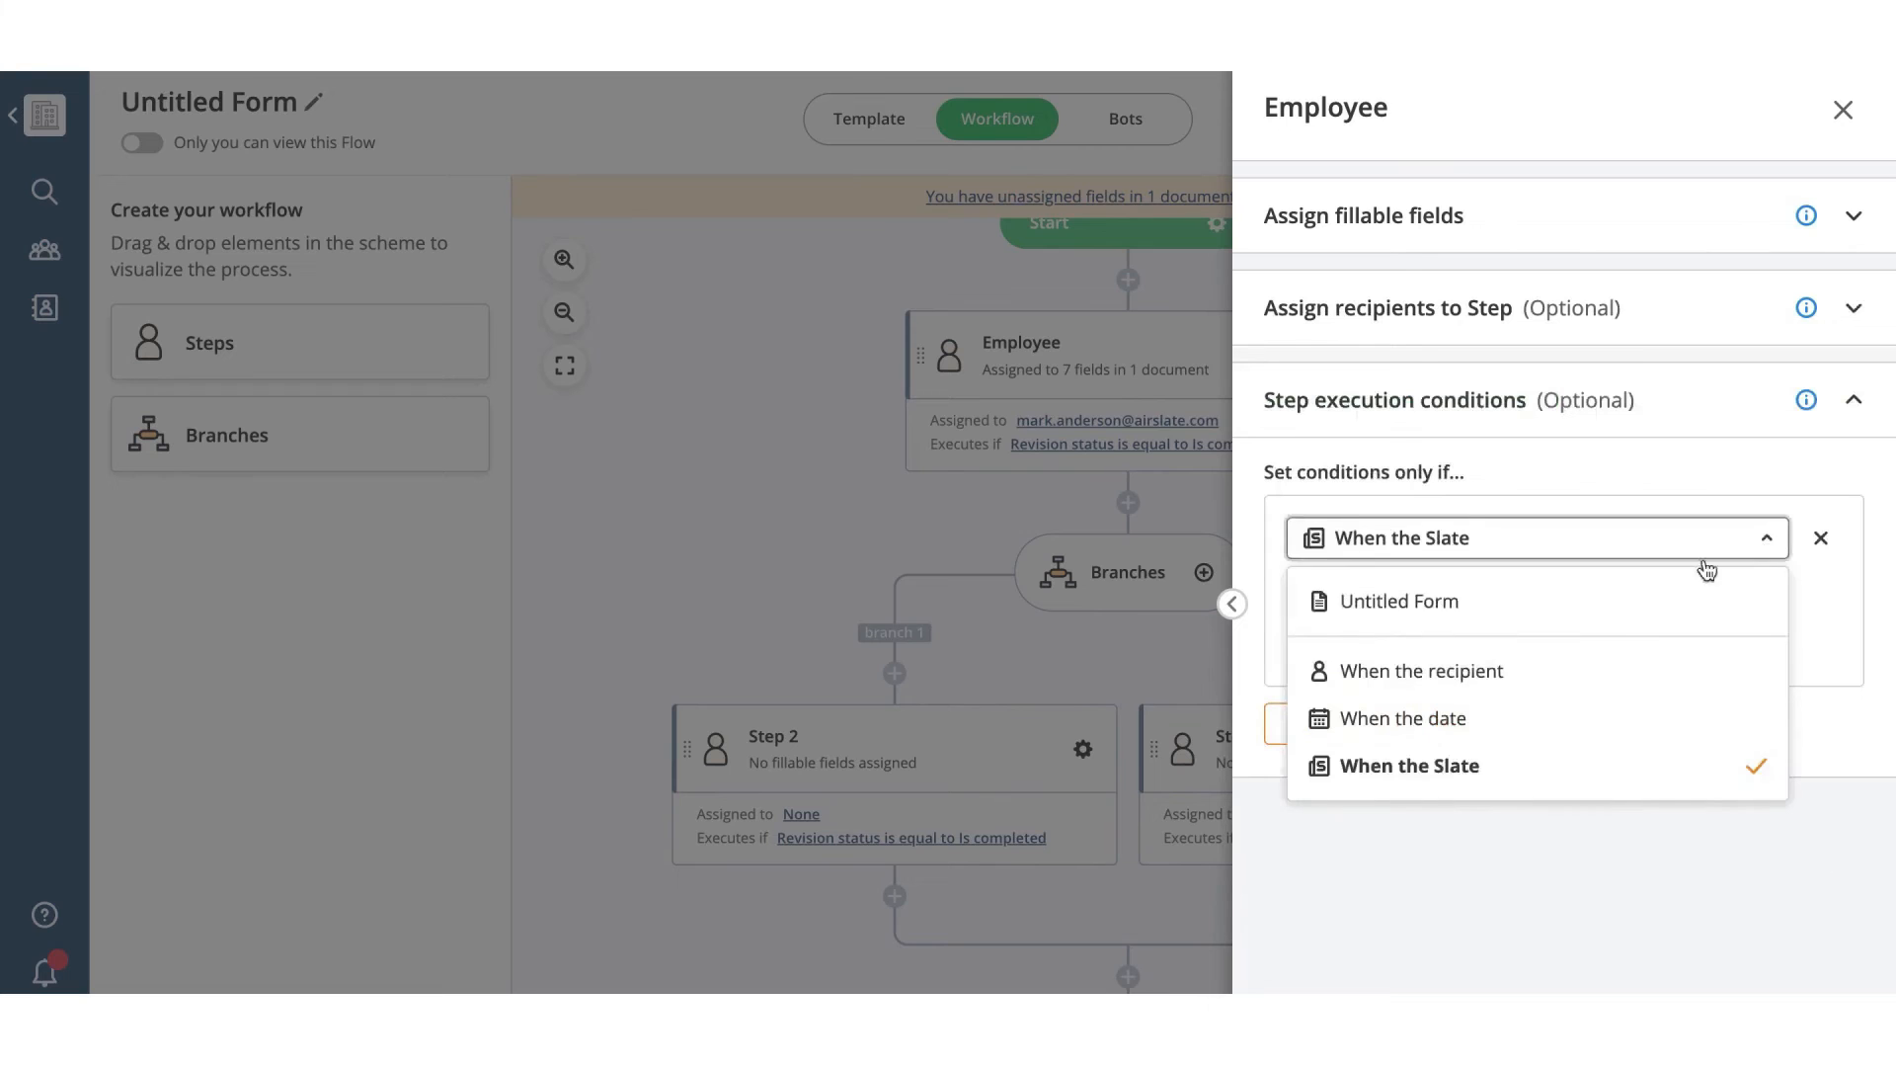
left_click(1635, 676)
left_click(1752, 591)
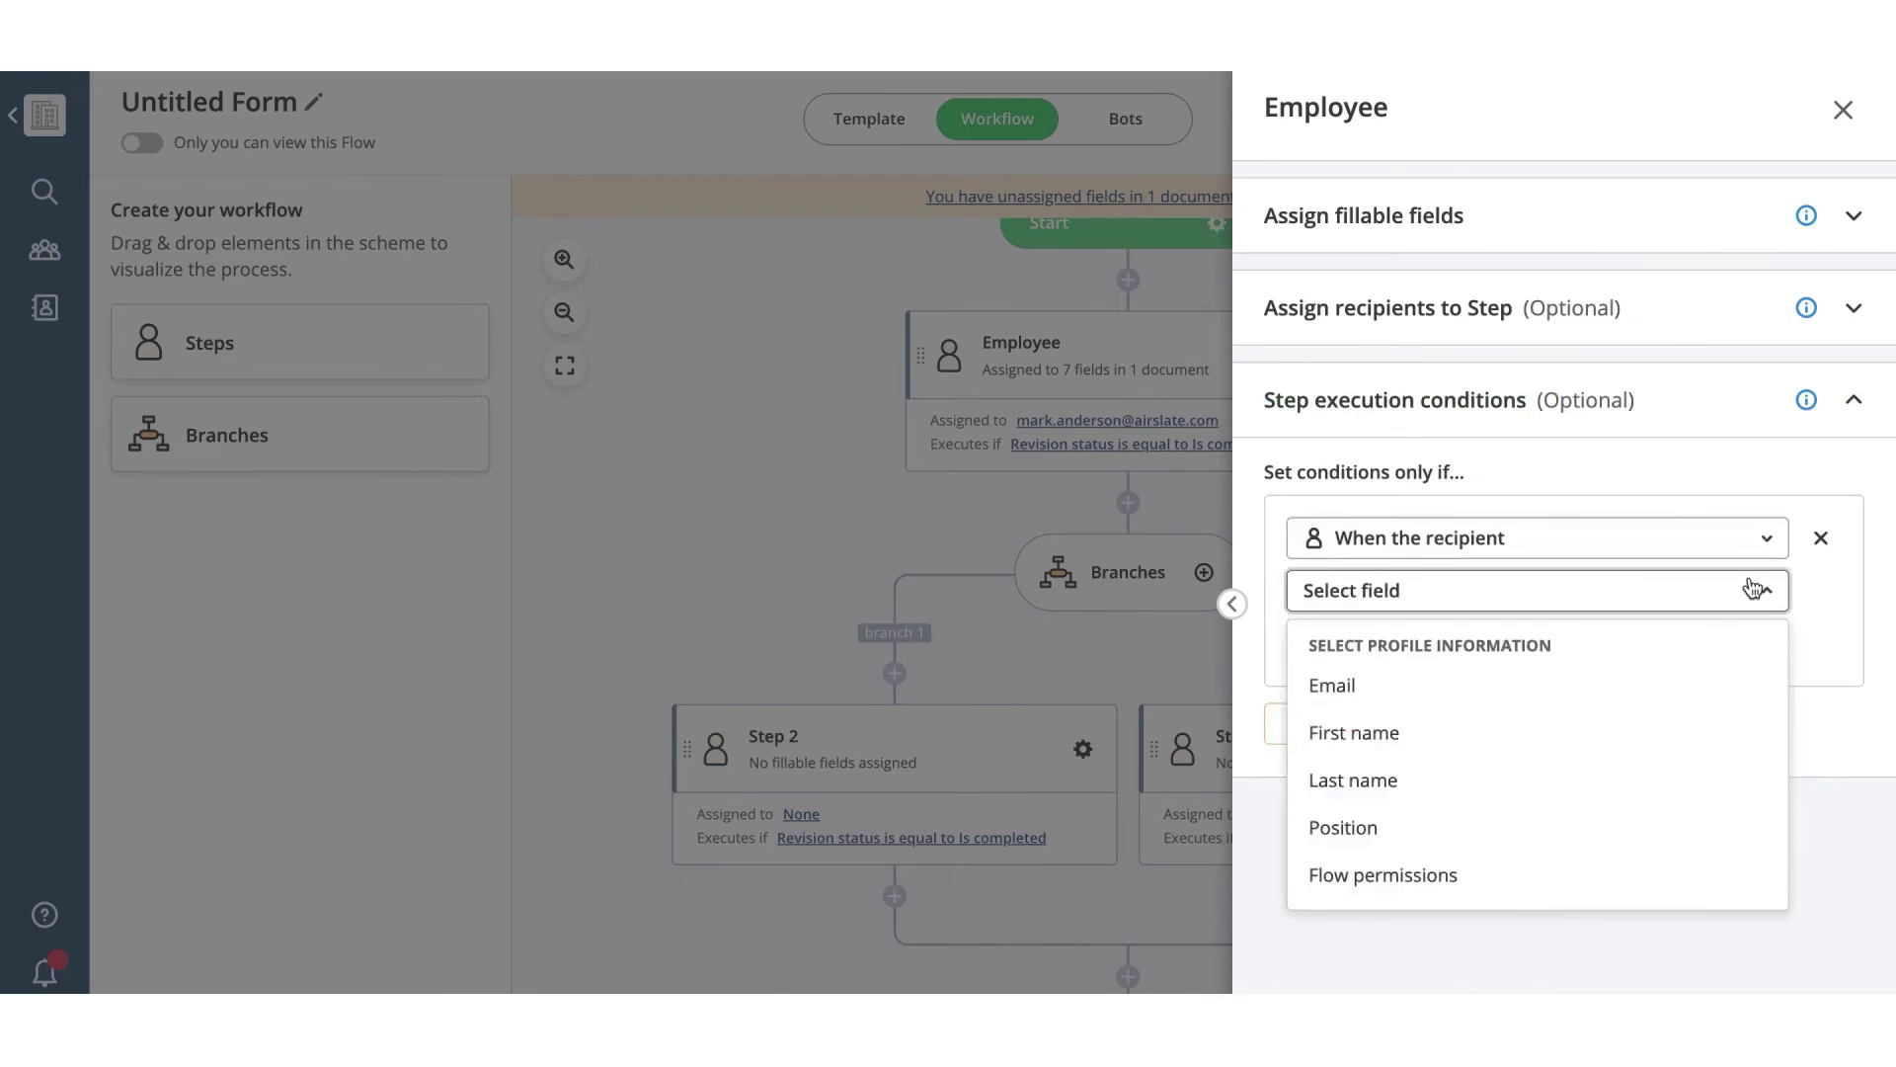
left_click(1701, 696)
left_click(1684, 641)
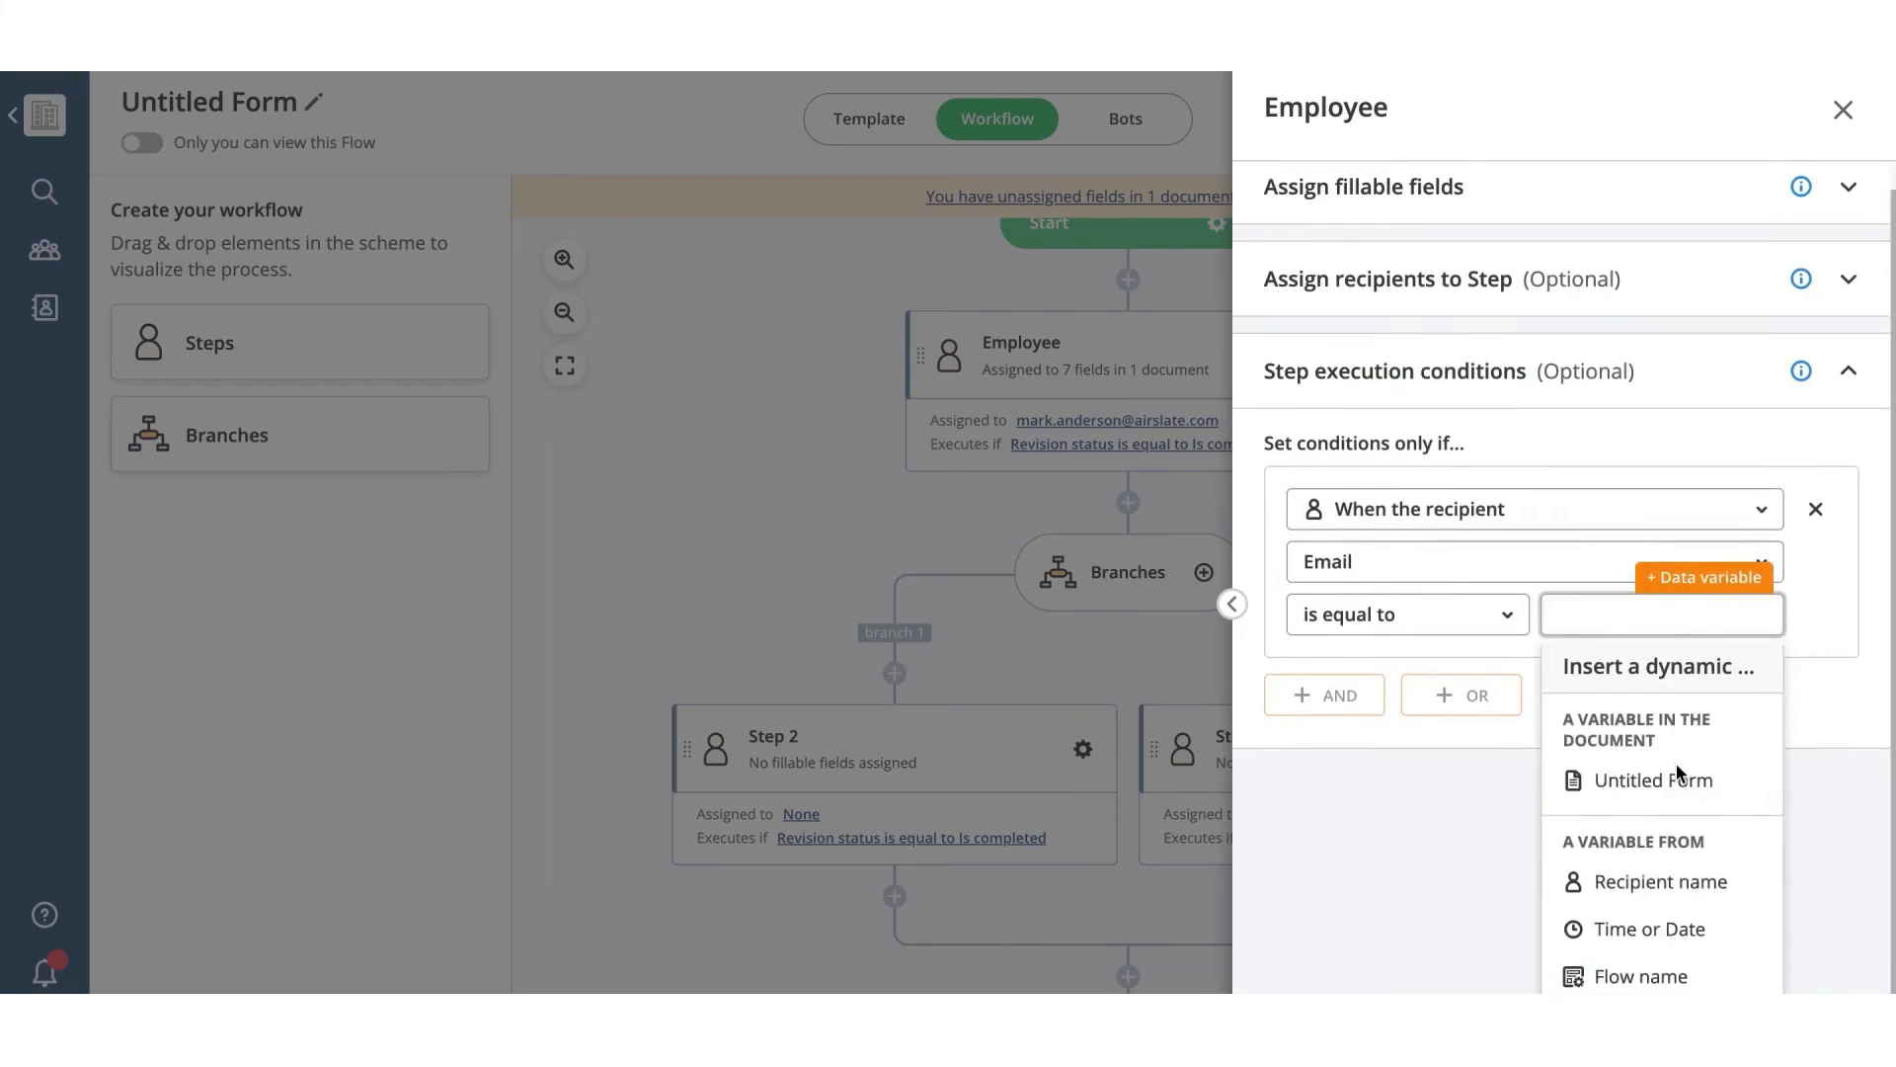
left_click(1678, 778)
left_click(1670, 894)
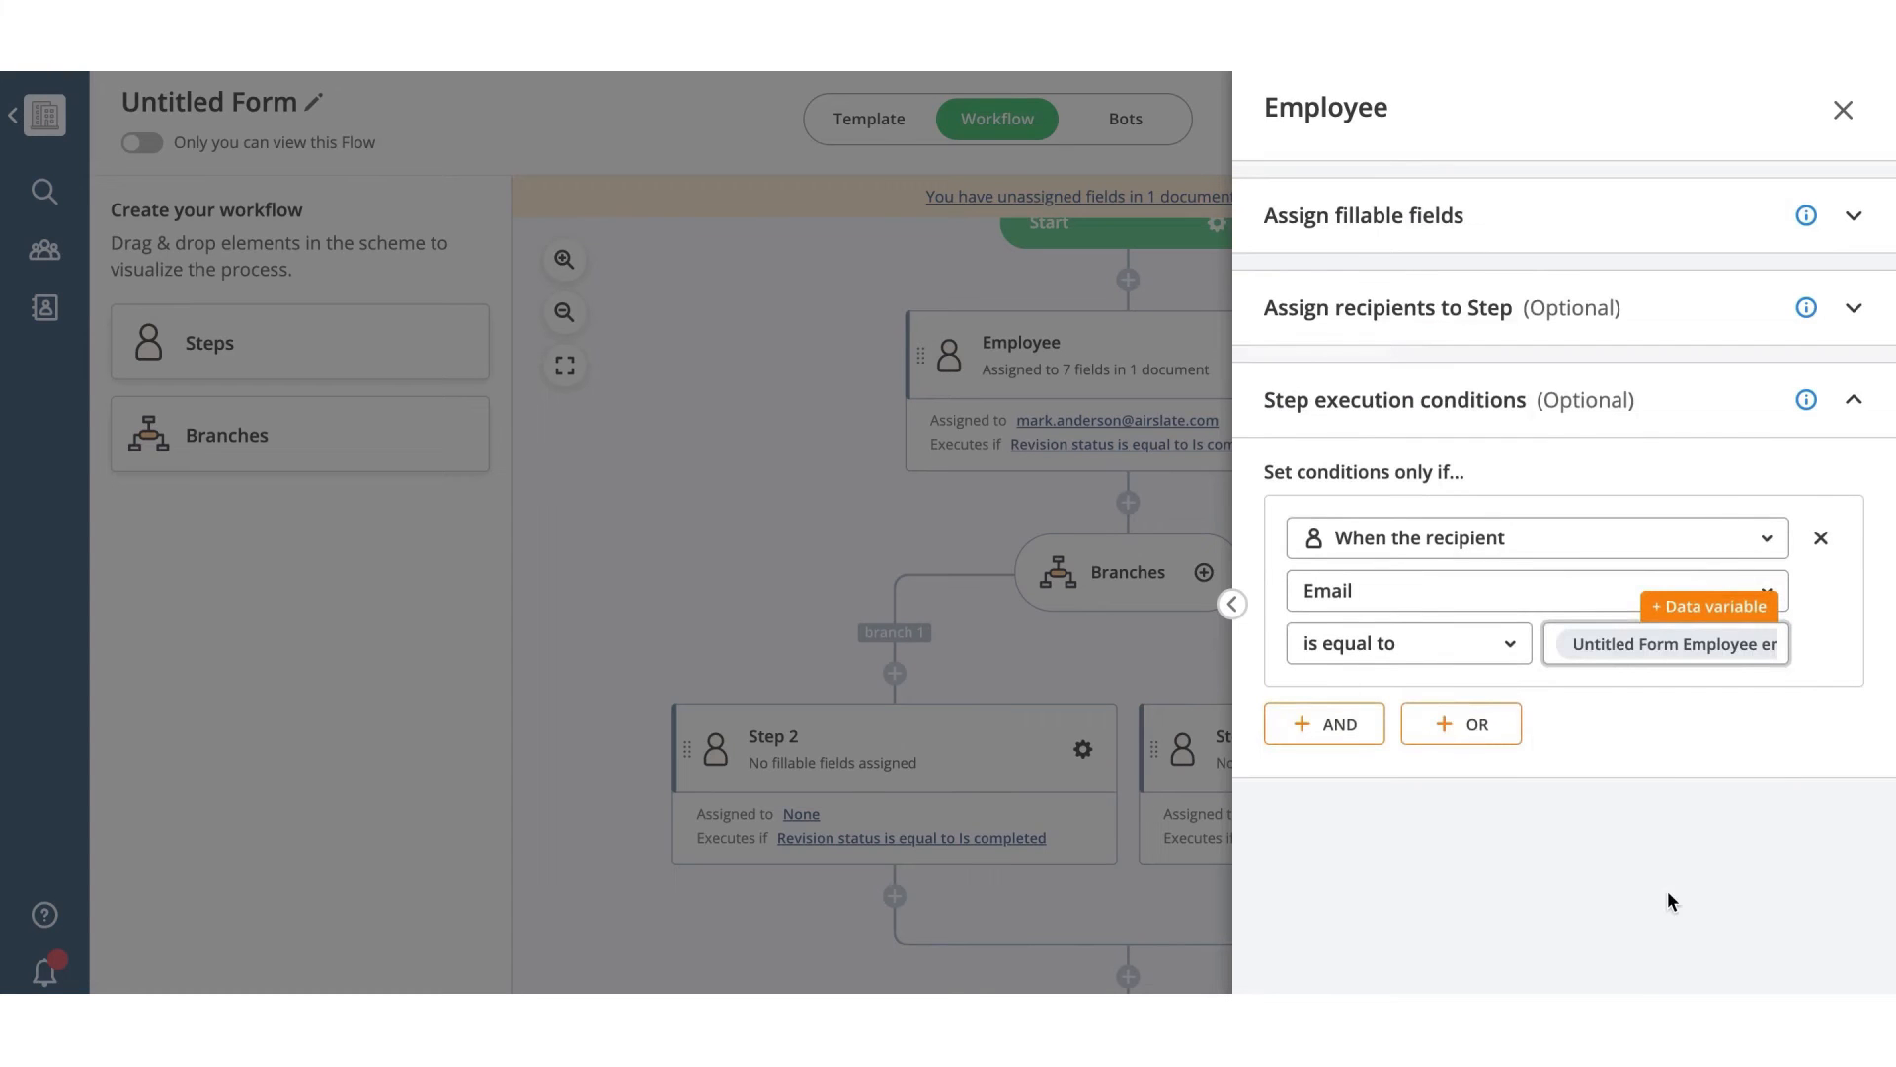
left_click(1843, 110)
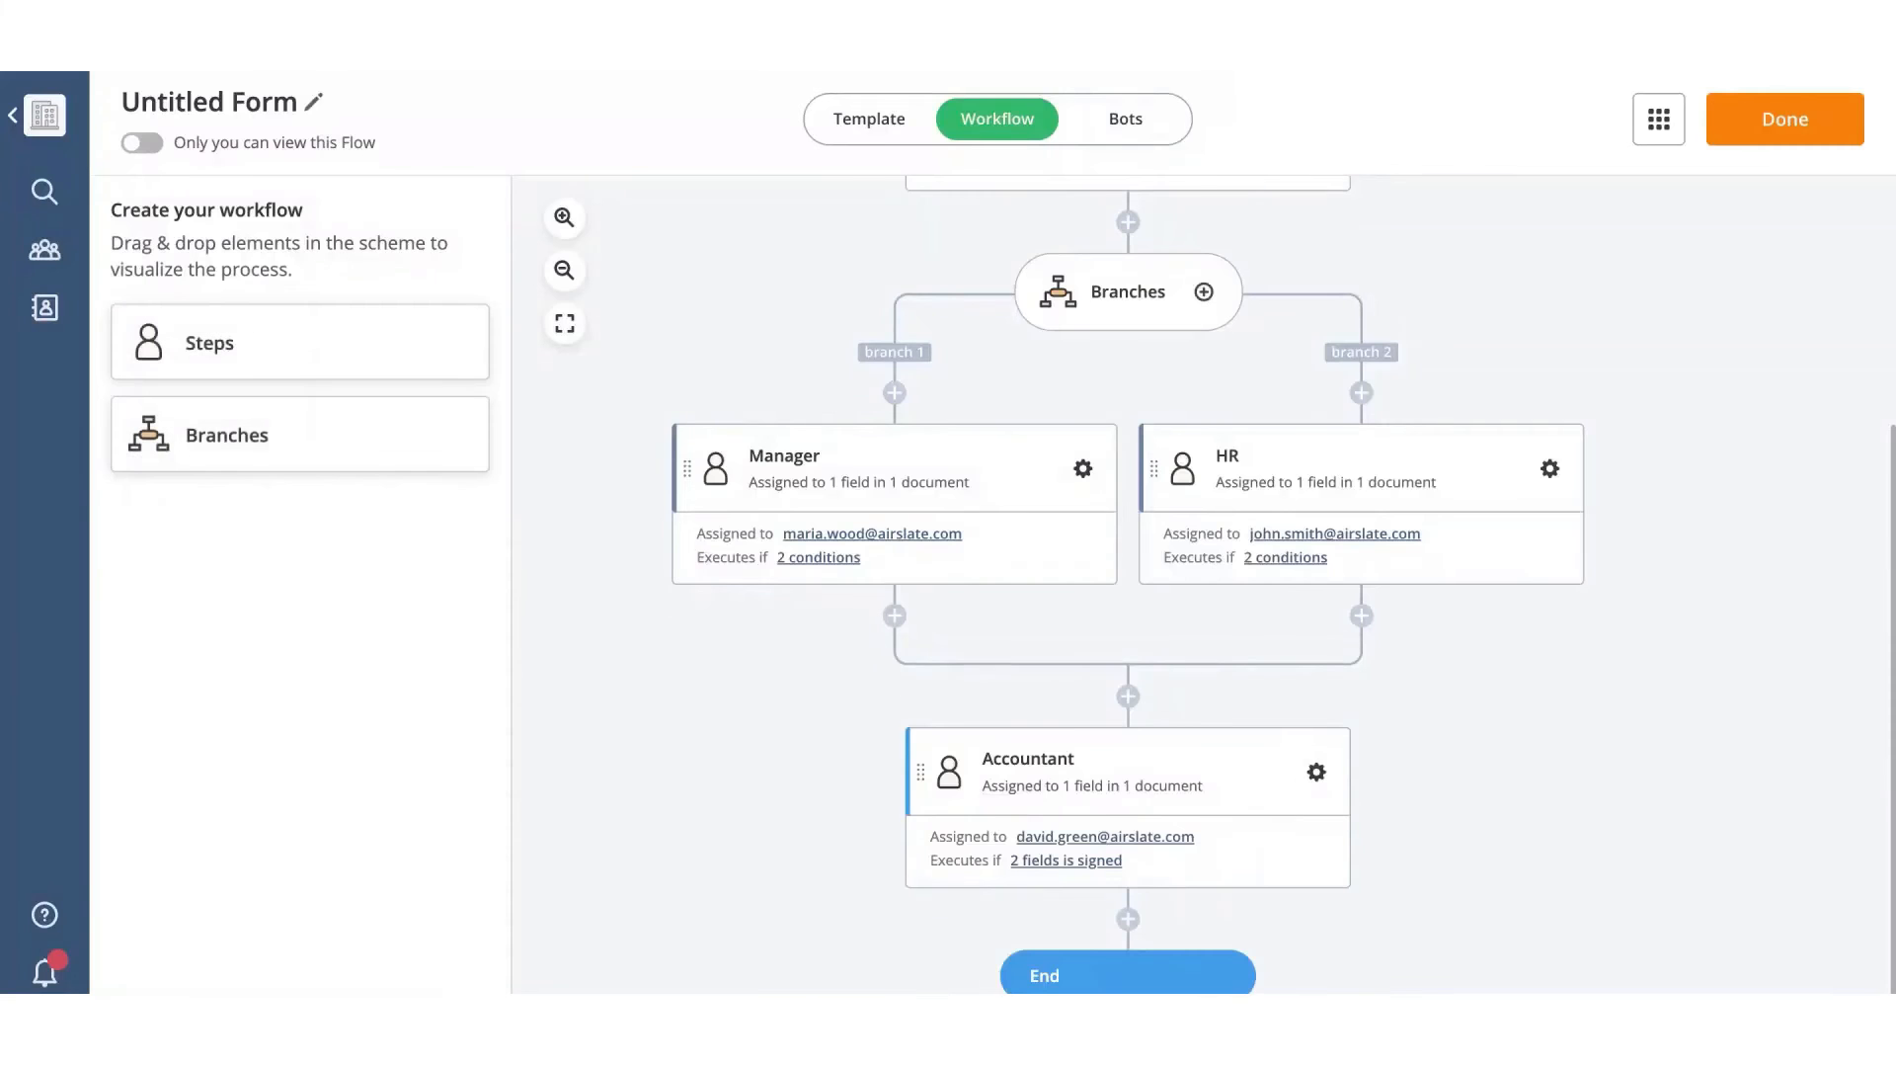
scroll(1126, 593, "up", 3)
scroll(1136, 499, "up", 2)
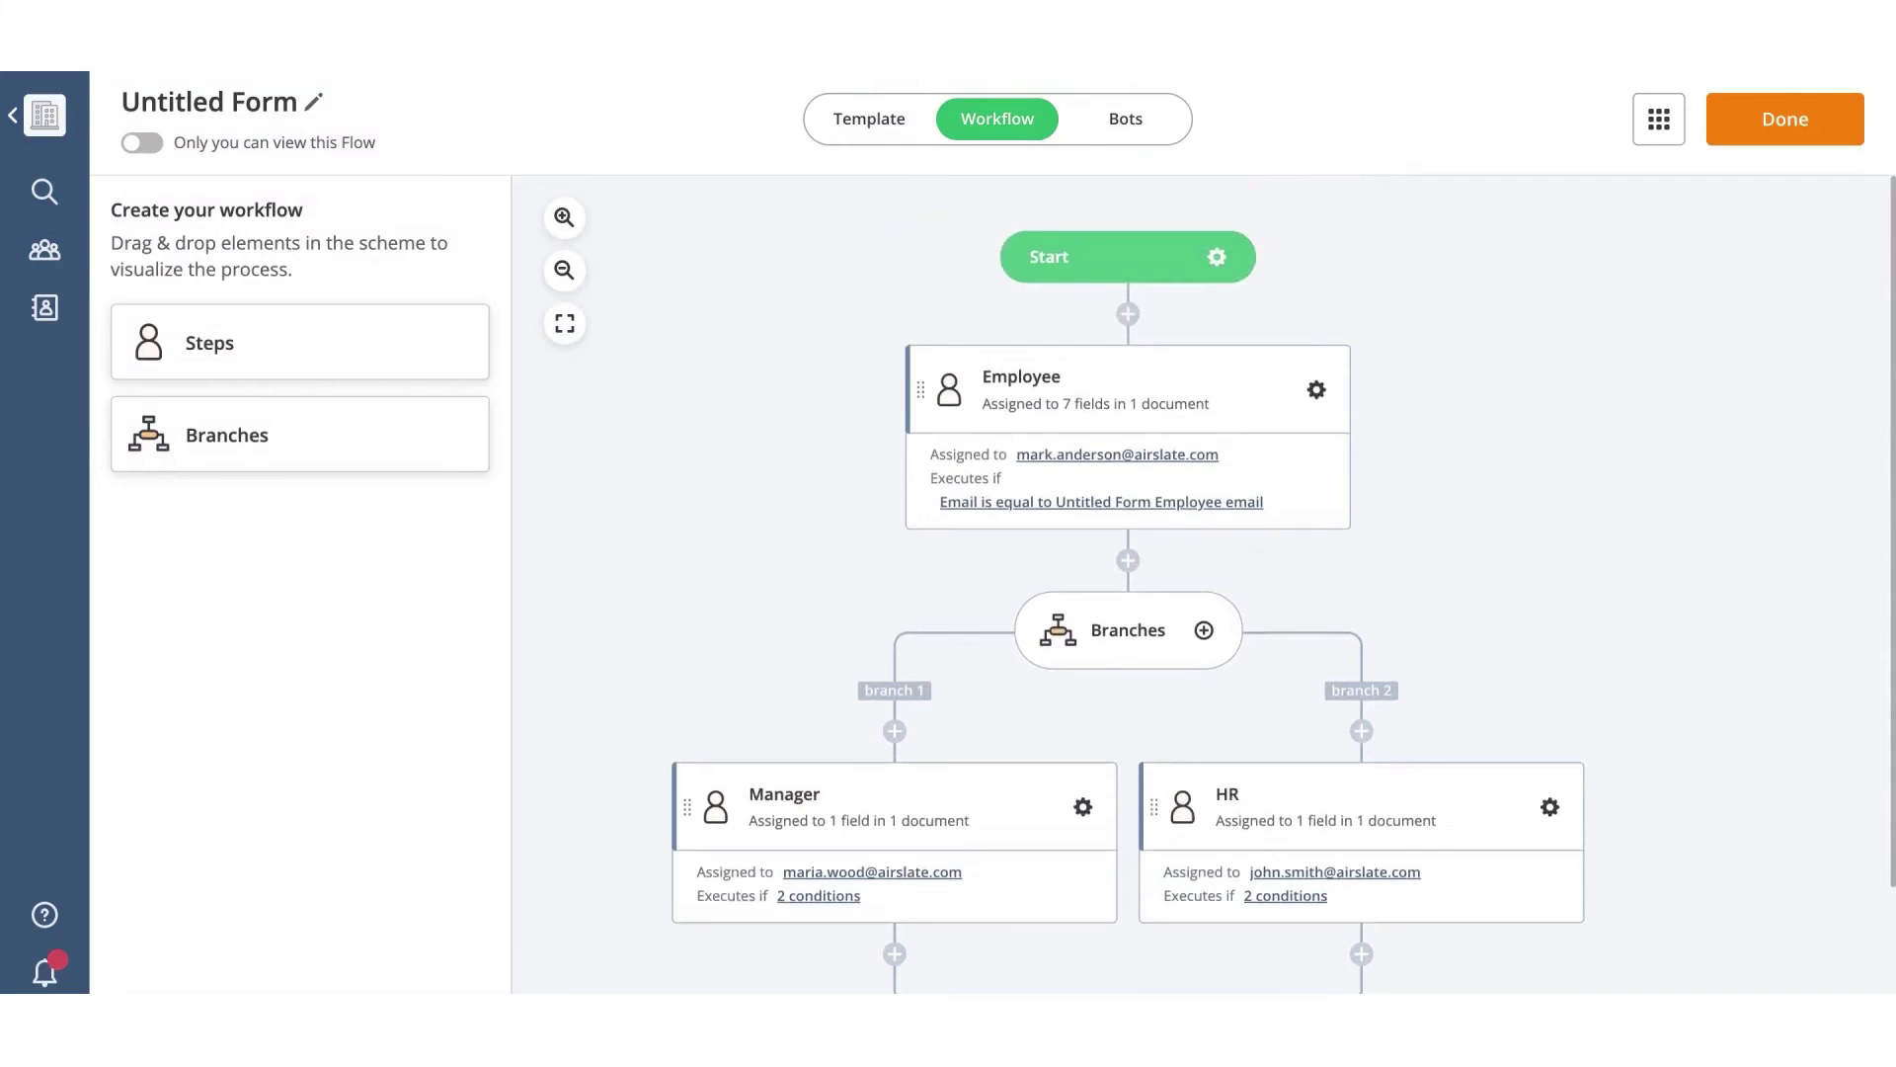
Enable the Email Notification Postfinish Bot and peek at the bot catalogue and its settings
left_click(1131, 127)
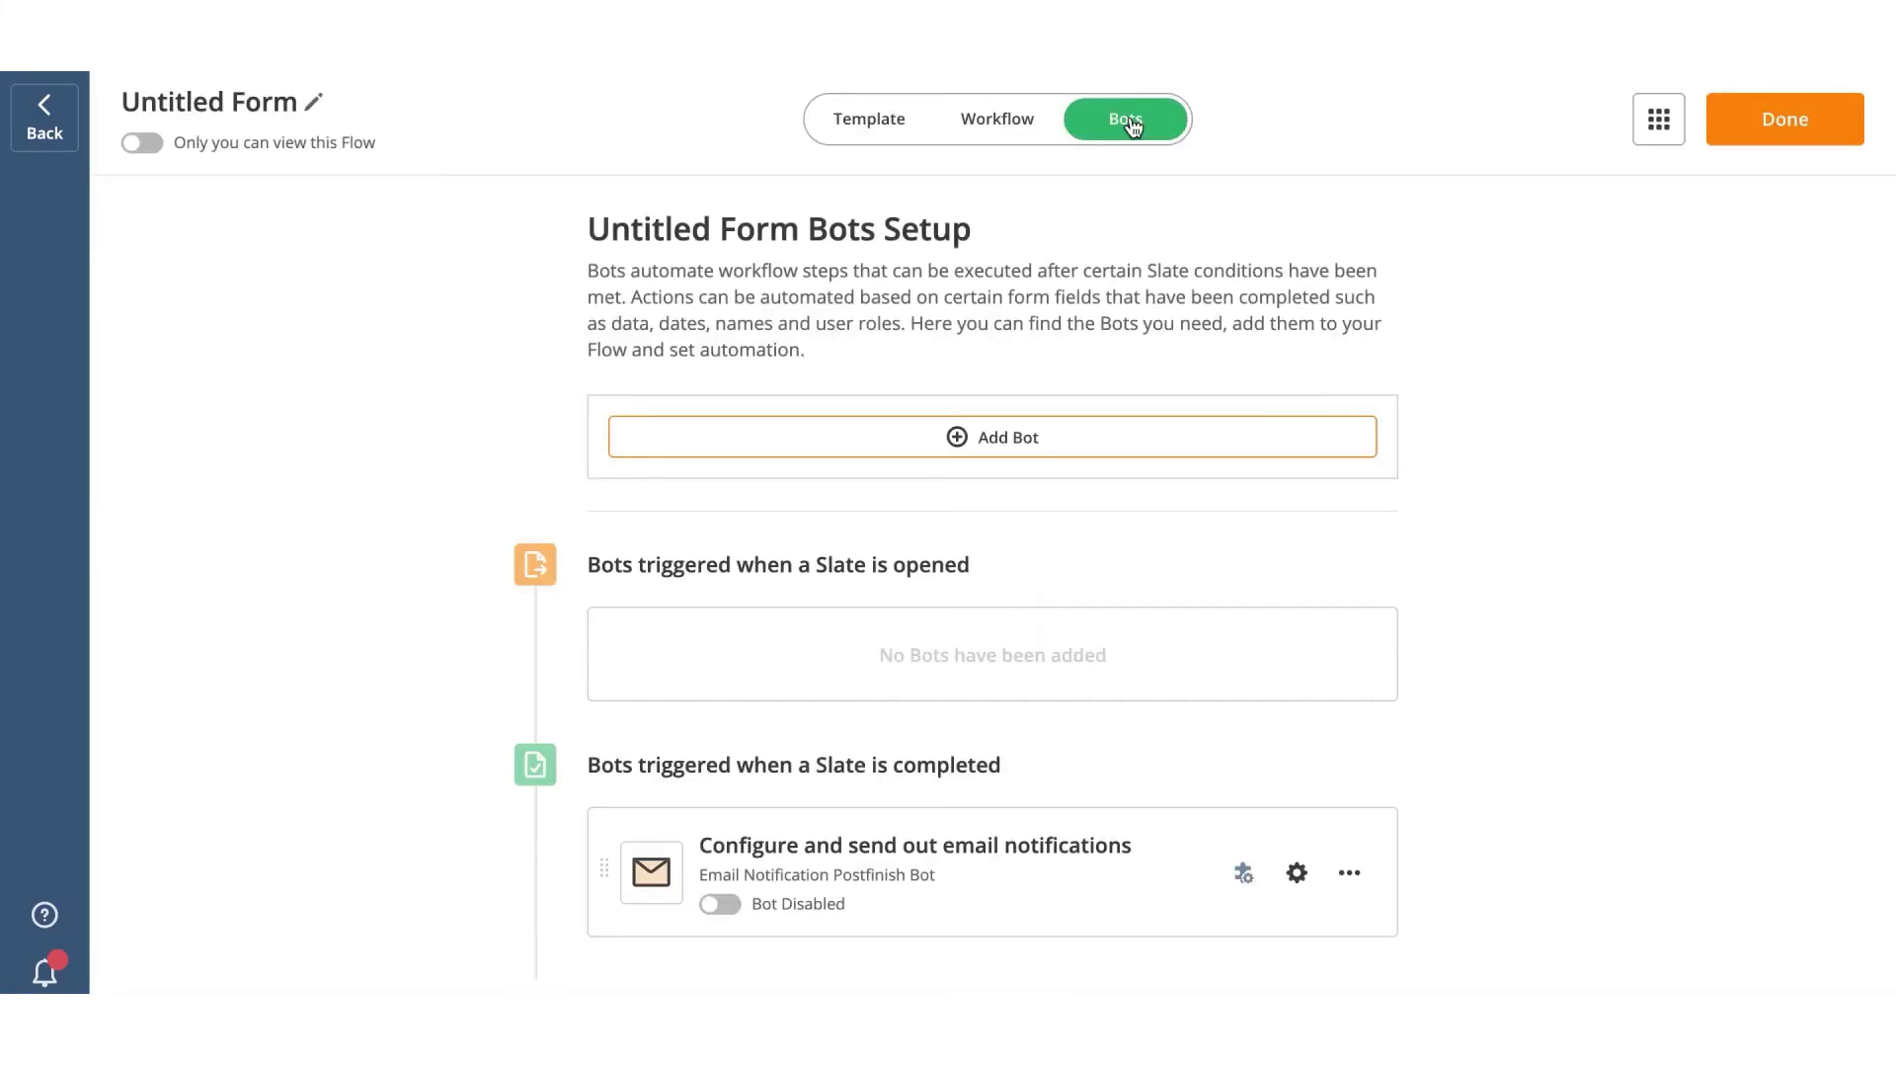
left_click(726, 904)
left_click(1037, 436)
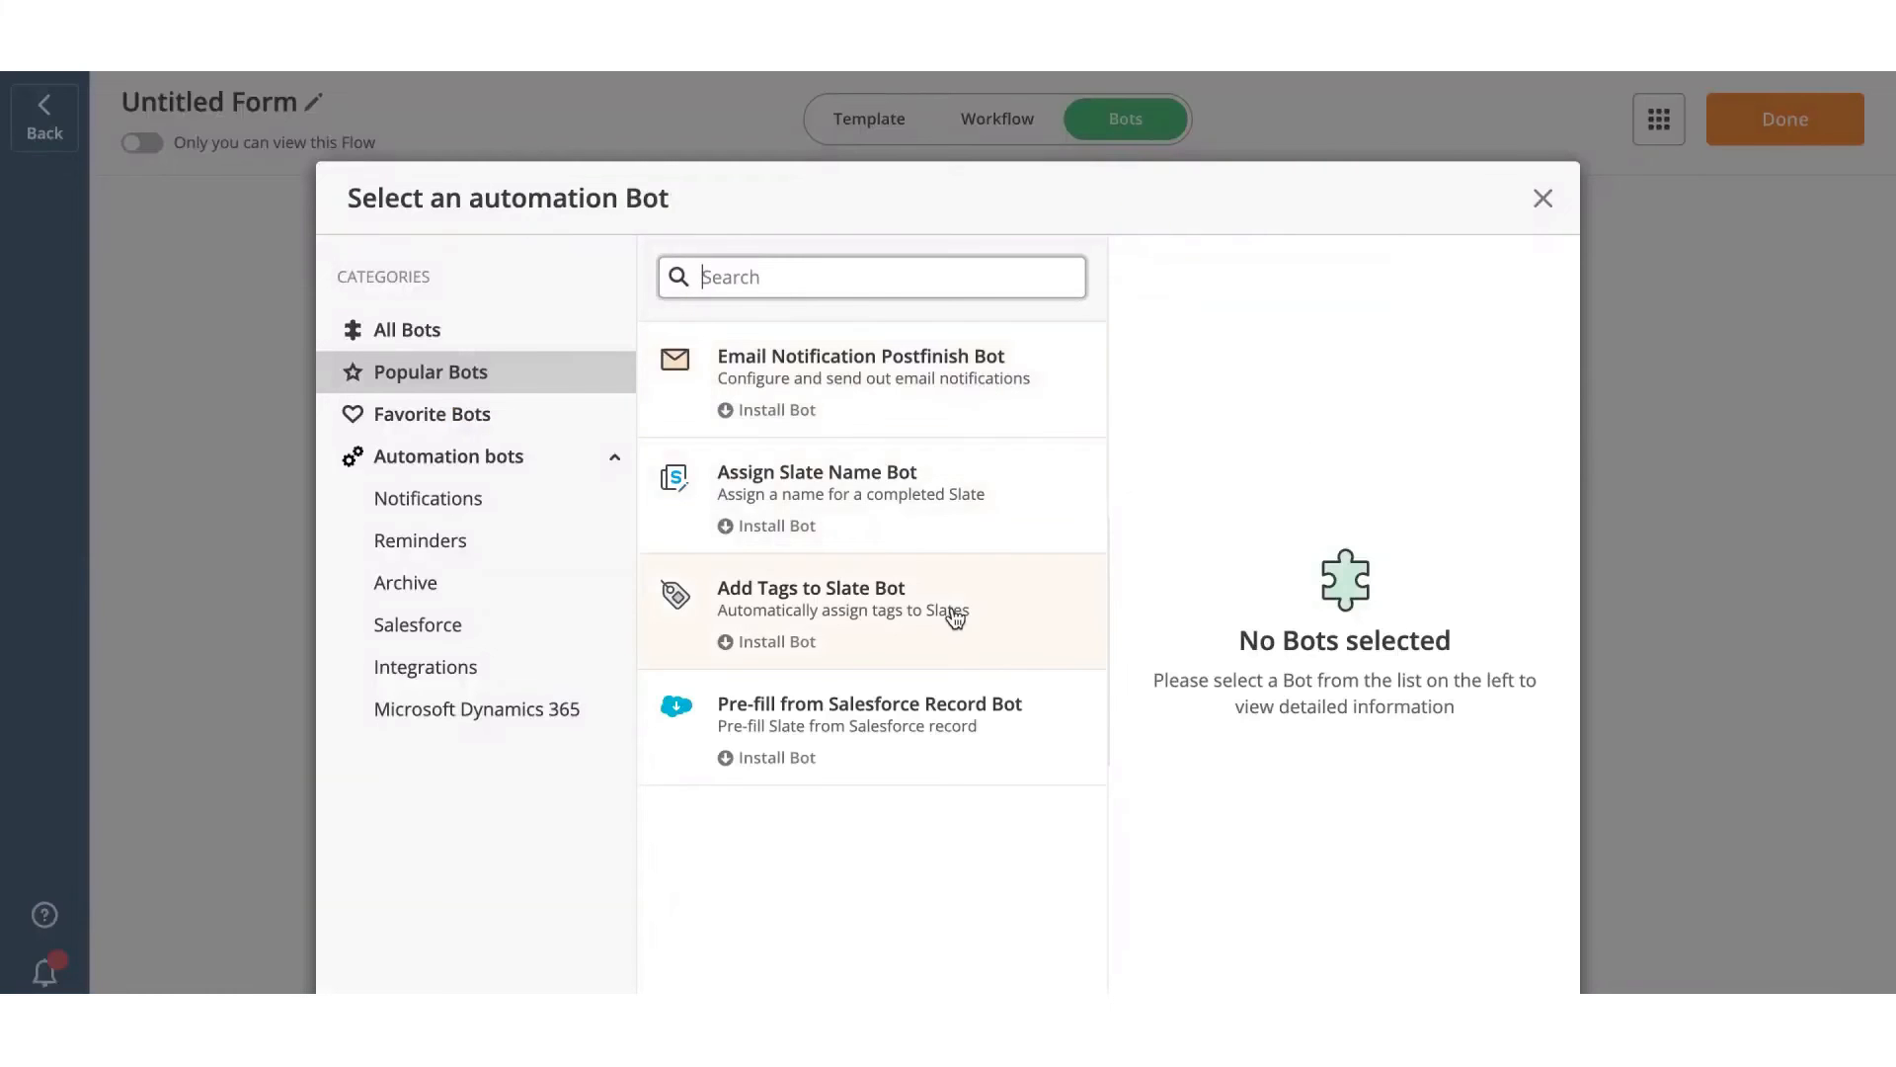
left_click(1543, 198)
left_click(1304, 868)
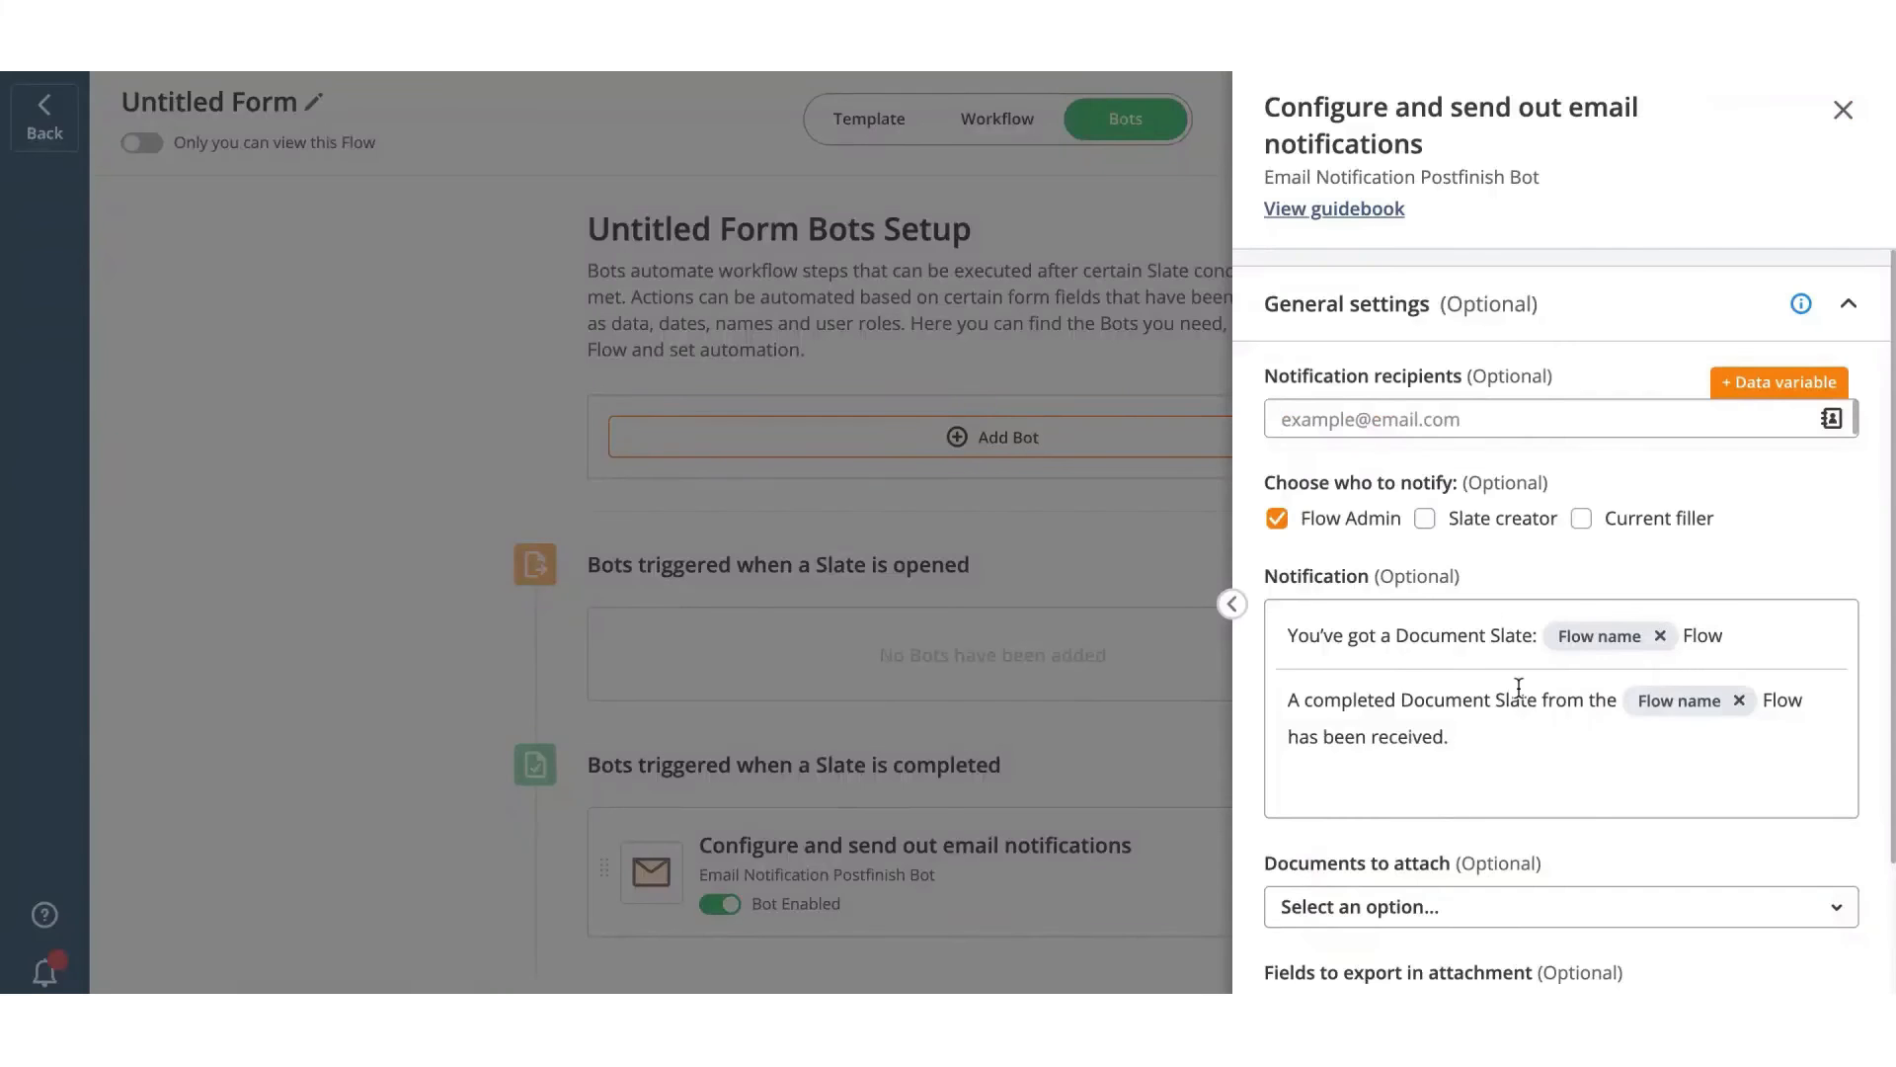
scroll(1751, 694, "down", 3)
key("Escape")
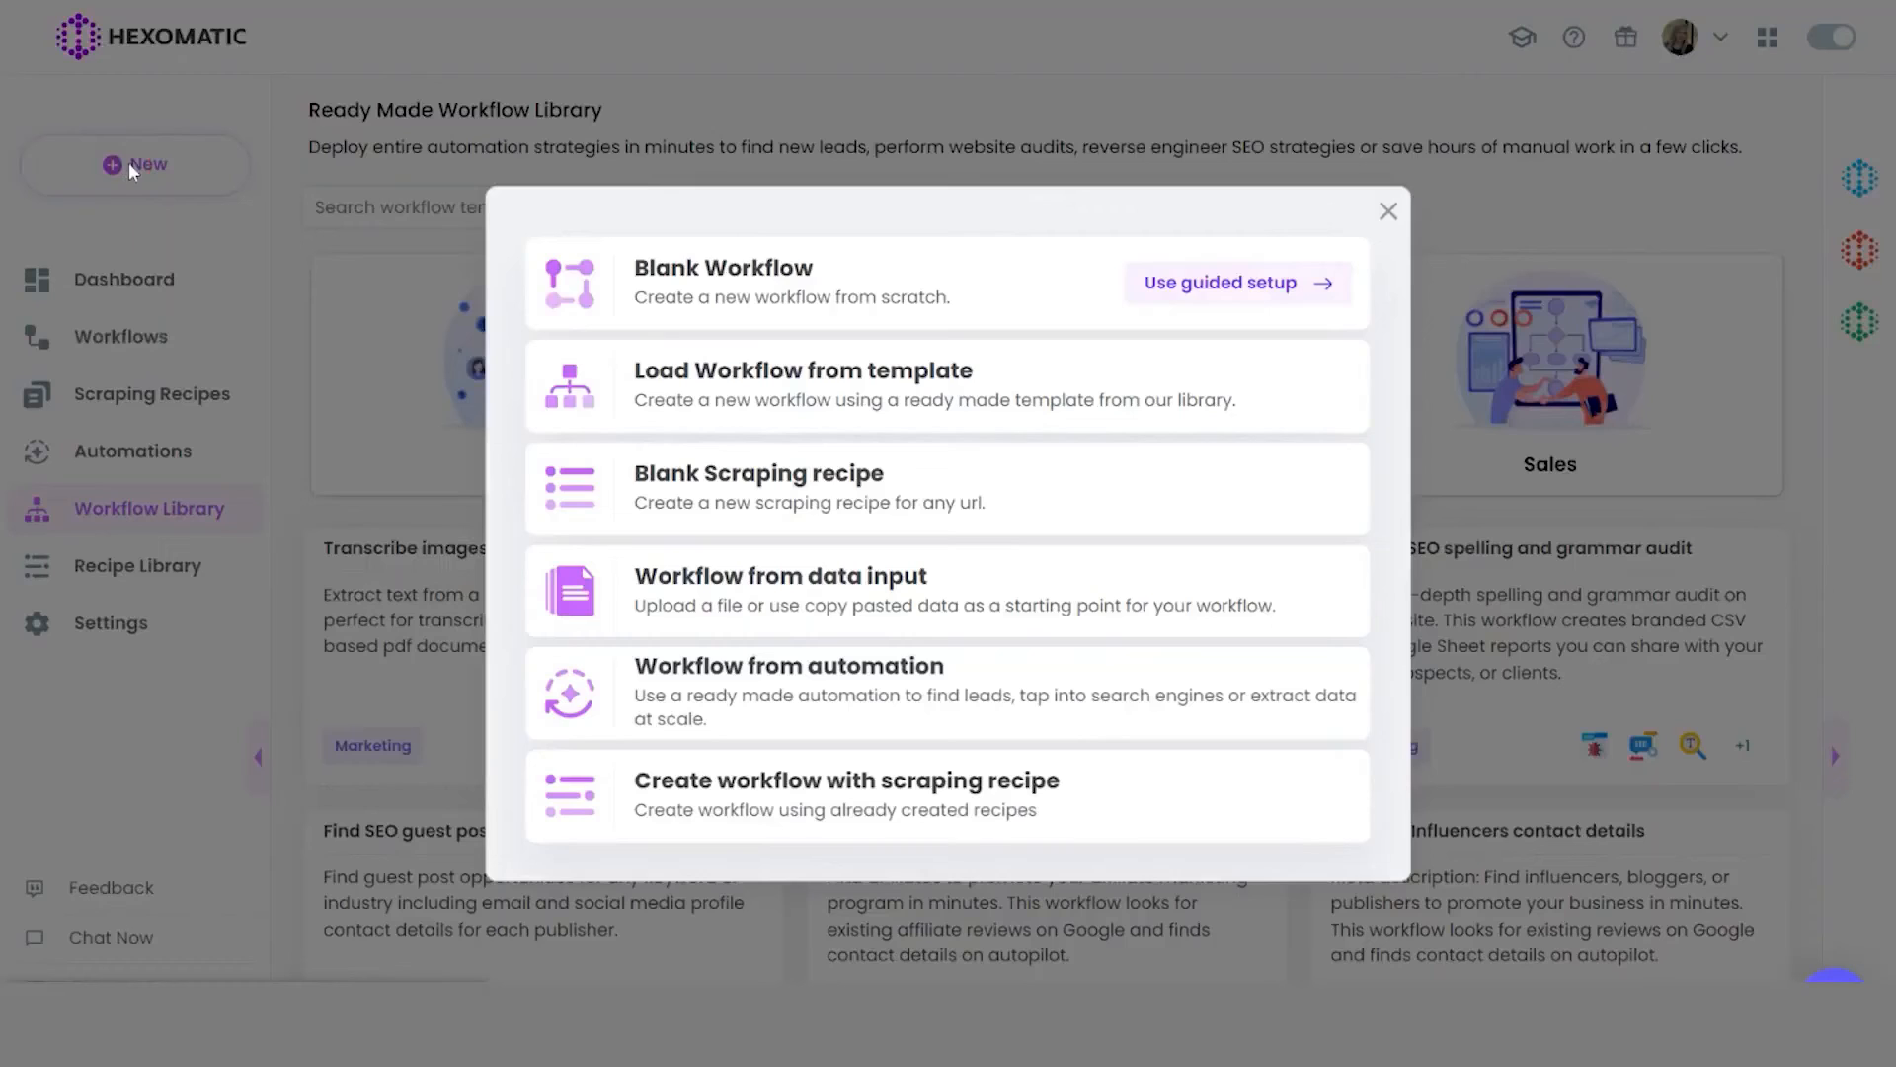
Start a new blank scraping recipe in Hexomatic
left_click(788, 498)
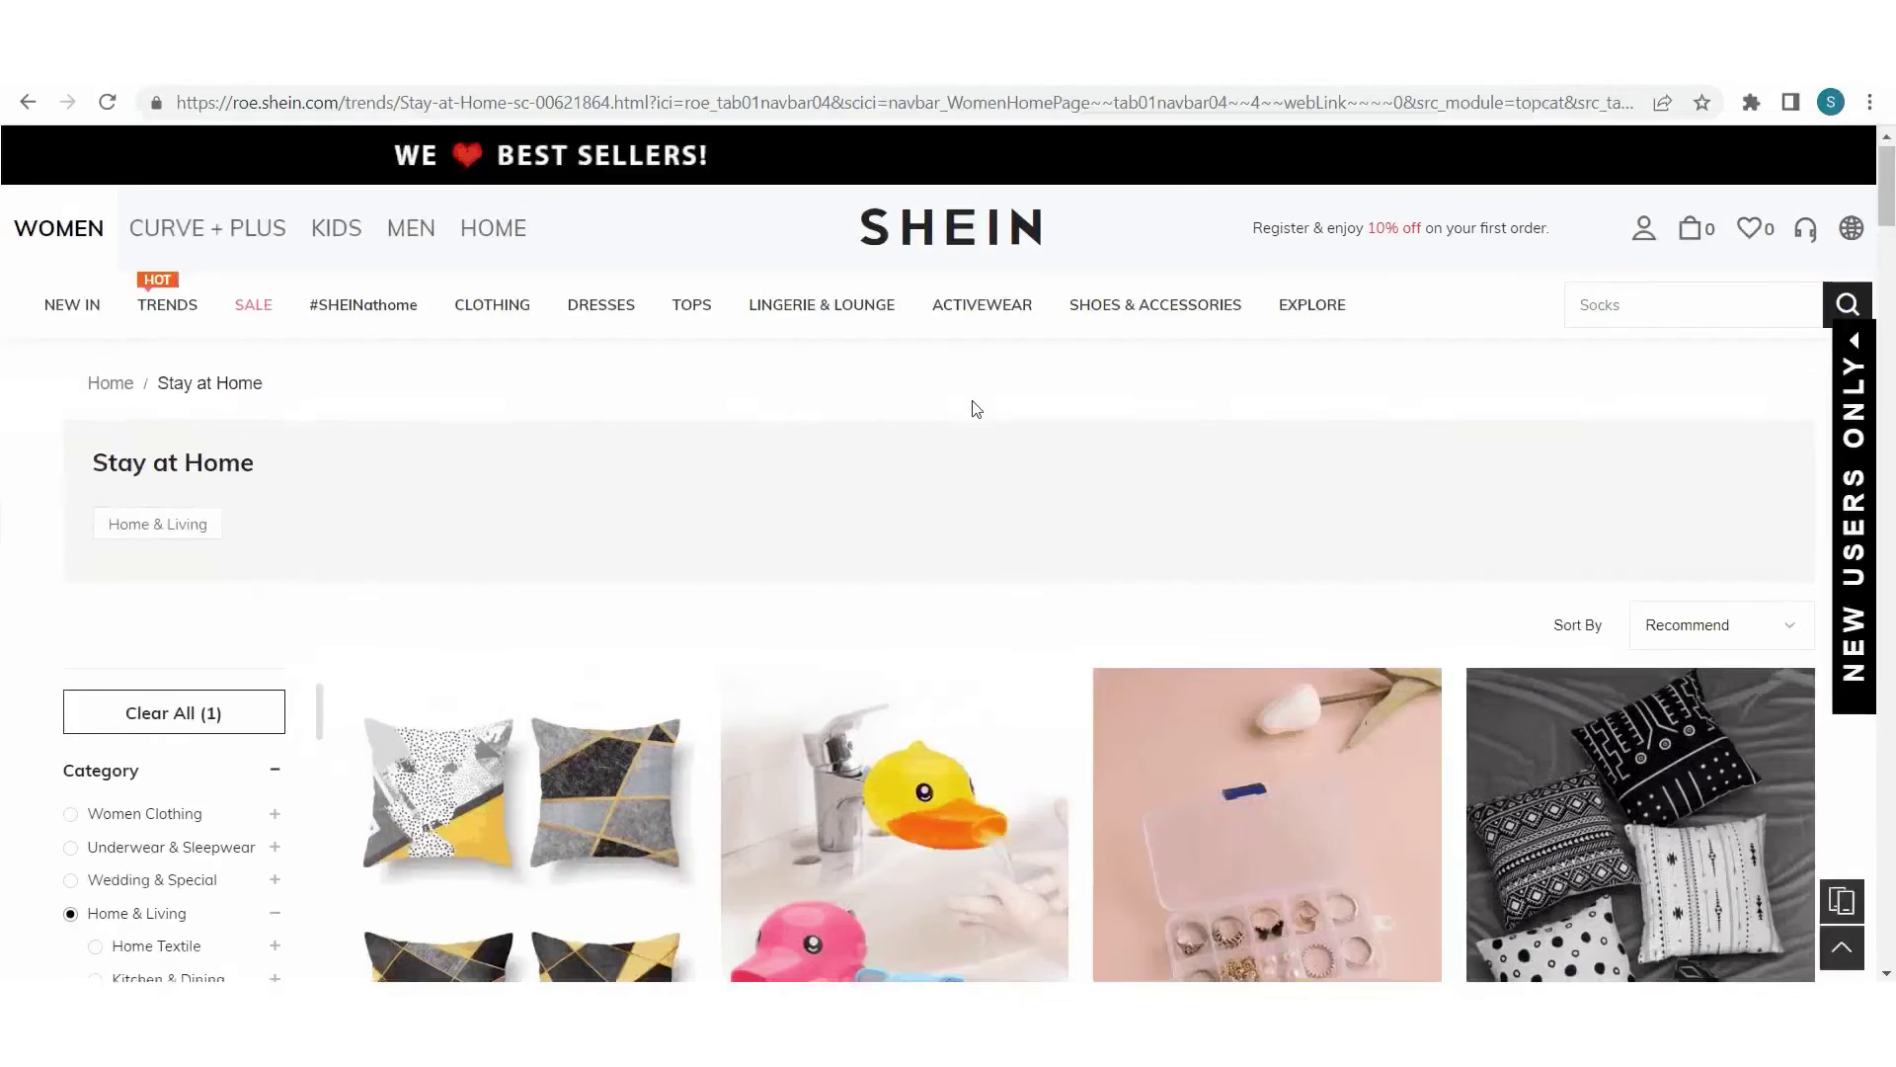
scroll(979, 414, "down", 3)
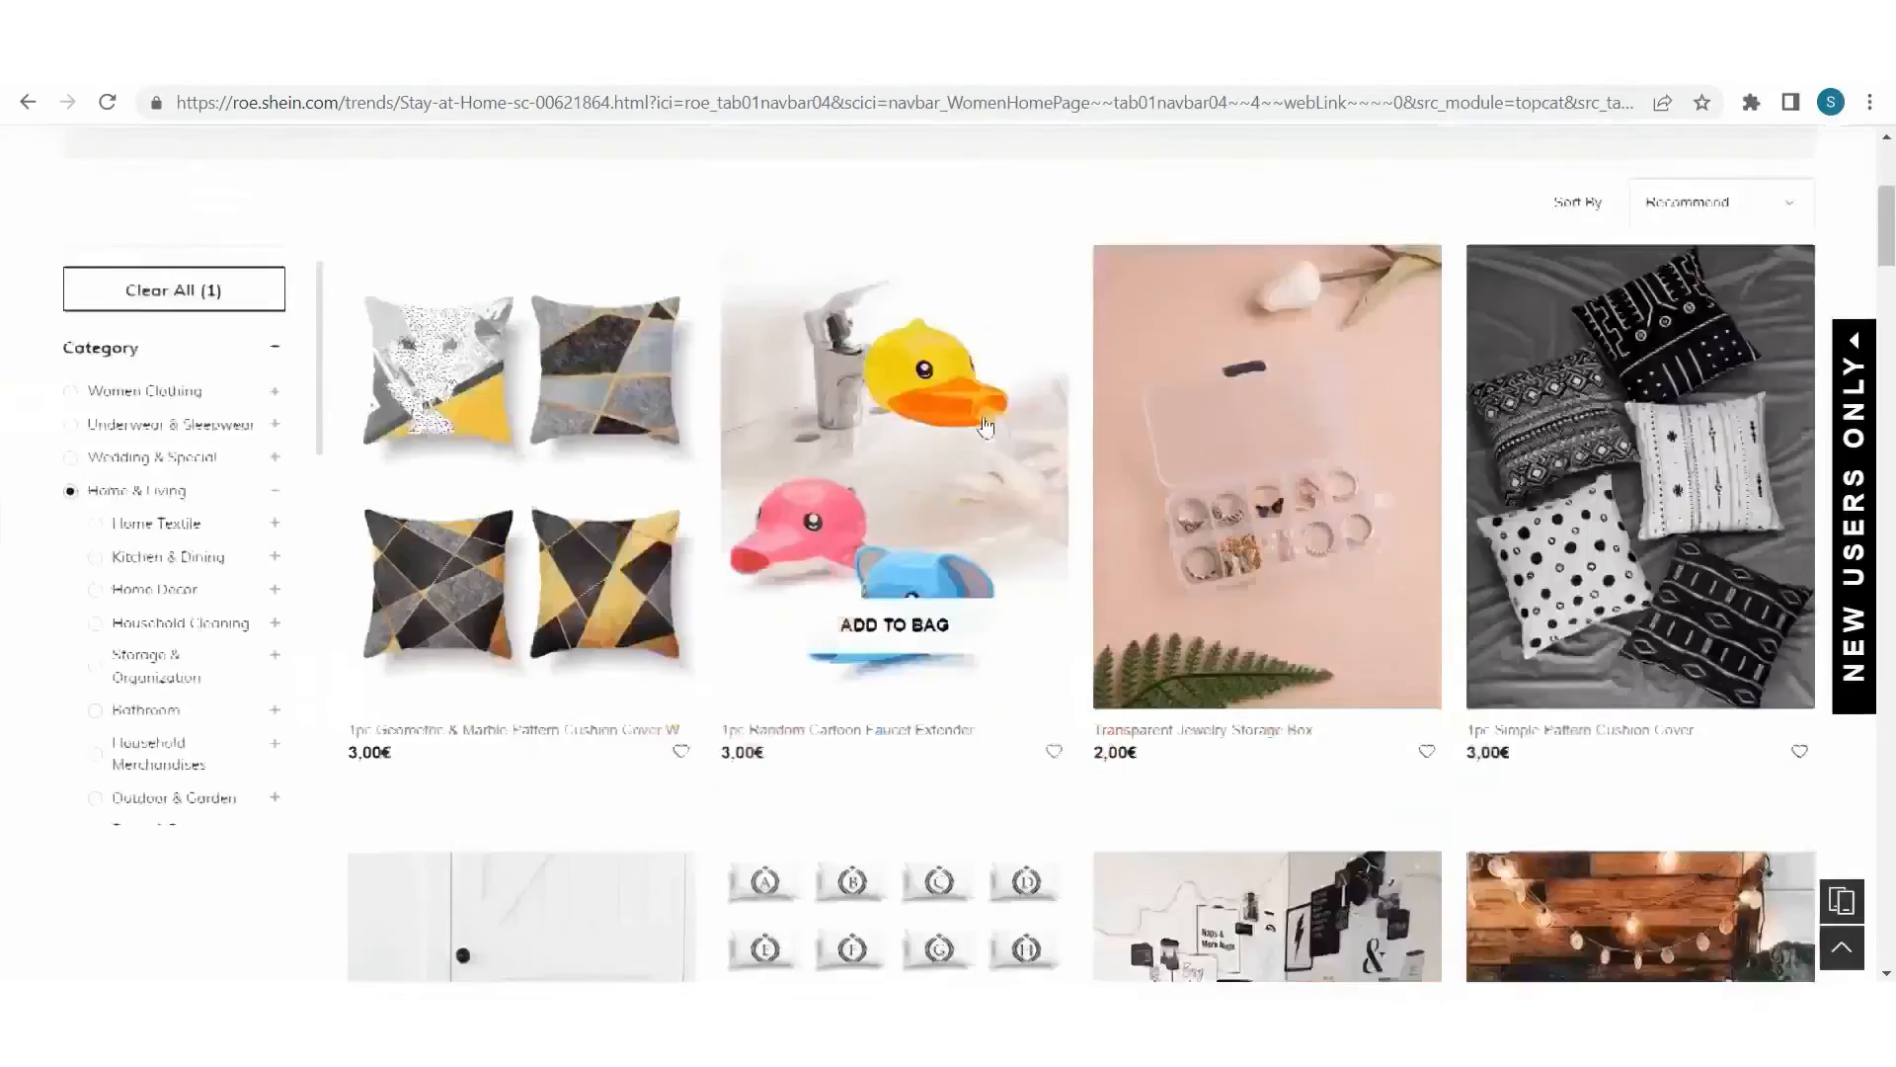
scroll(995, 429, "down", 3)
scroll(1007, 436, "down", 2)
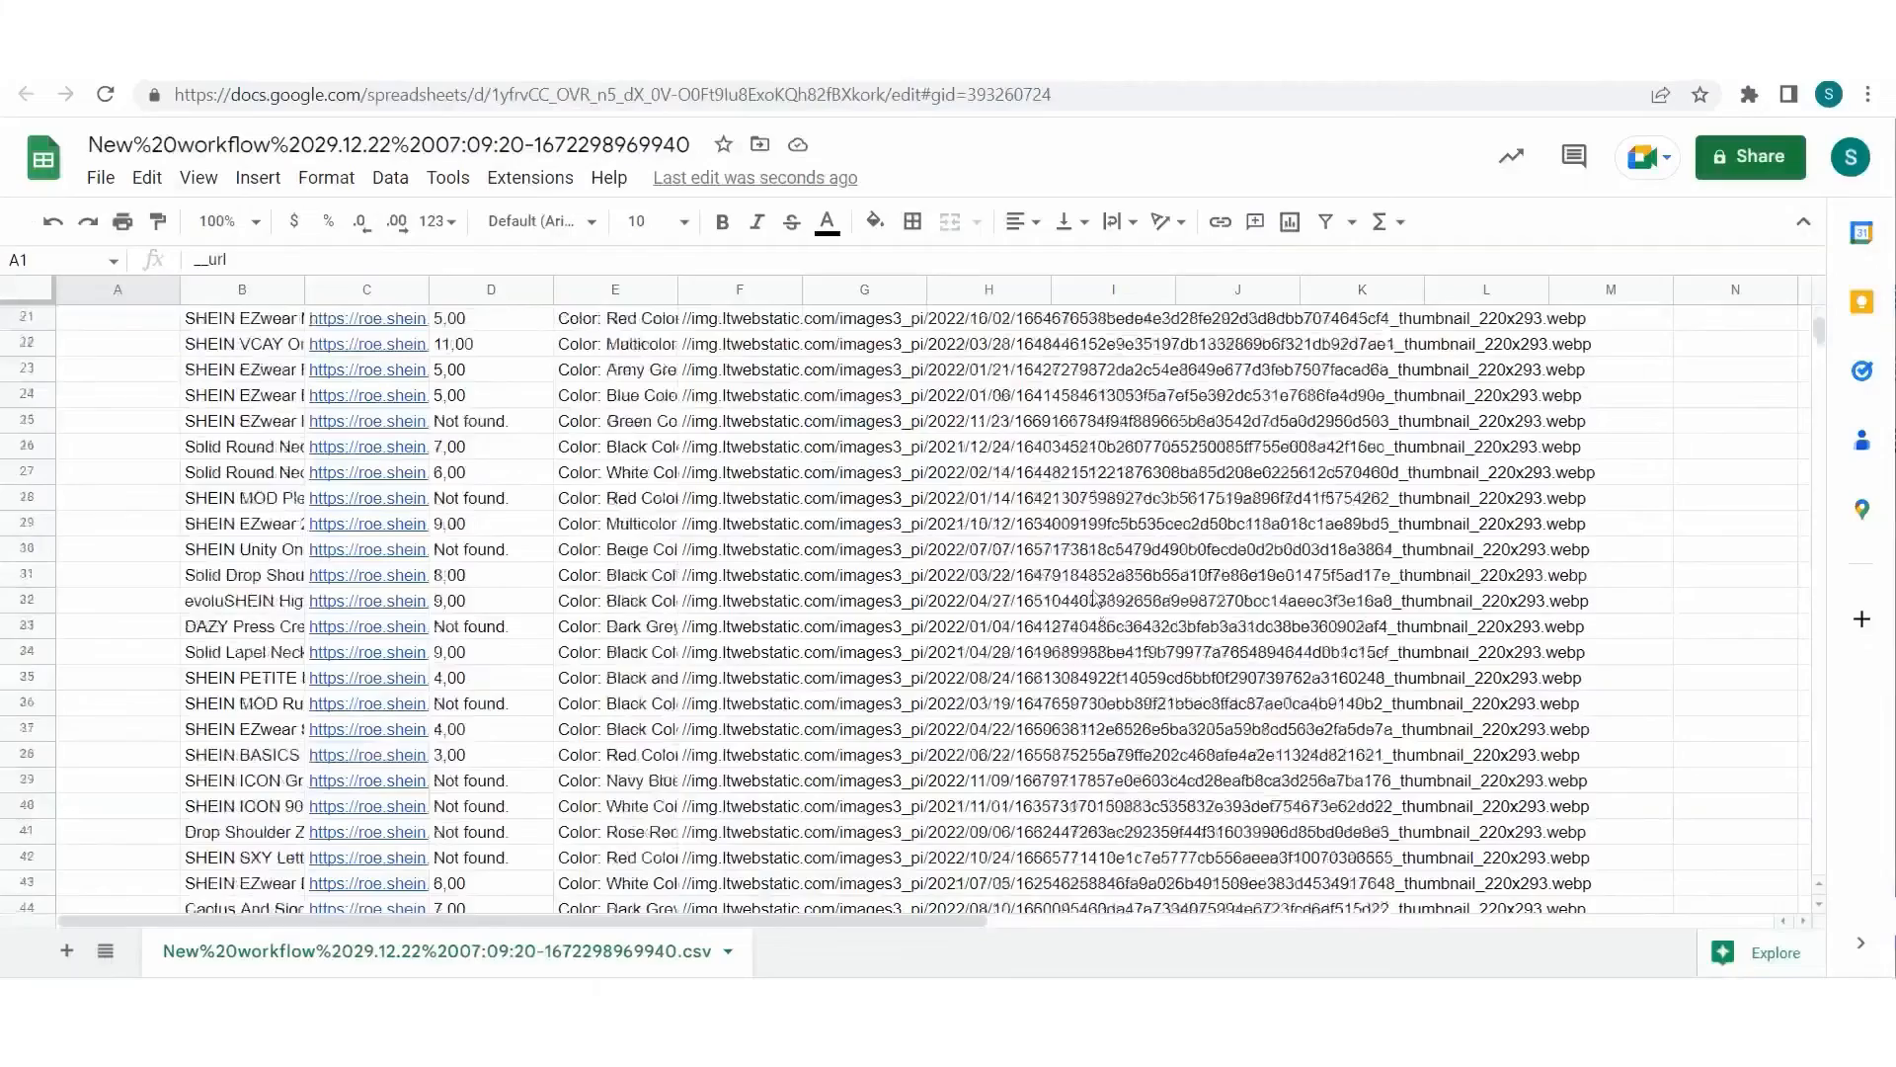
scroll(1407, 512, "down", 3)
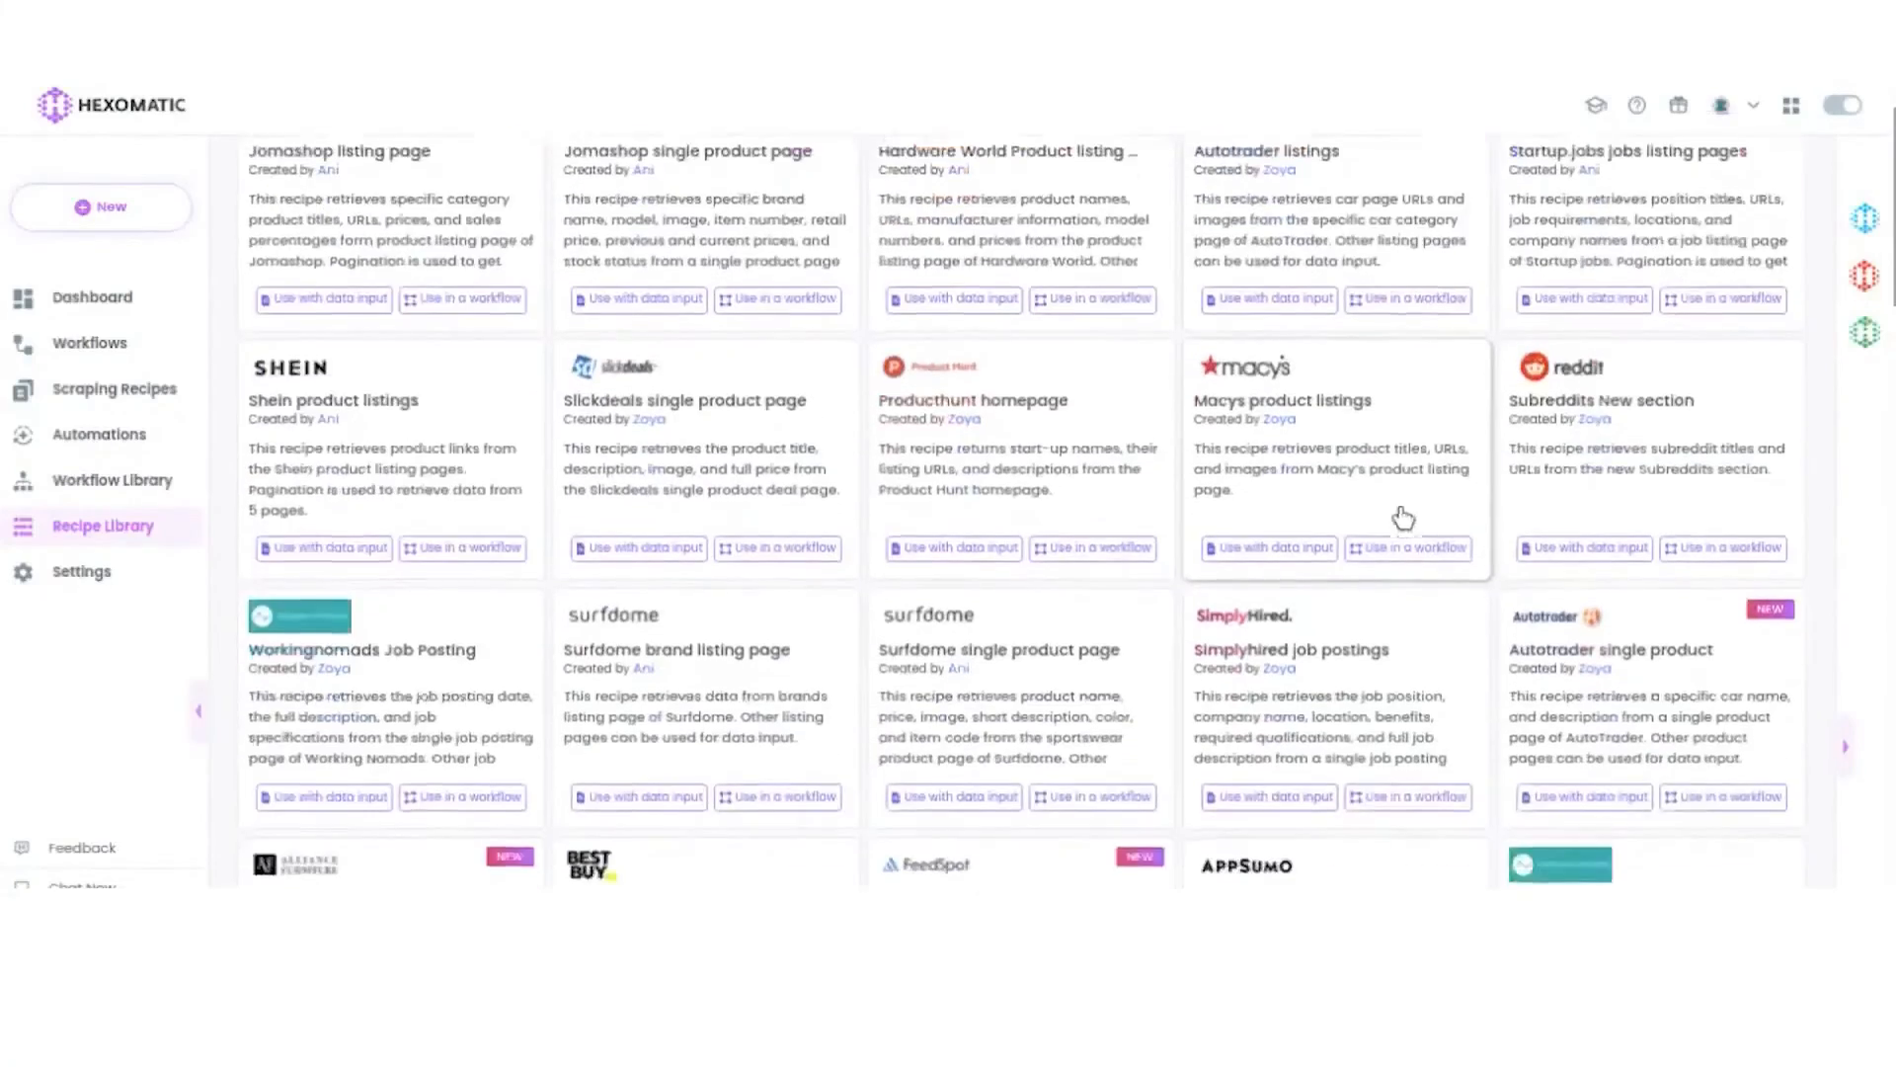
scroll(1393, 514, "down", 2)
scroll(1393, 517, "down", 1)
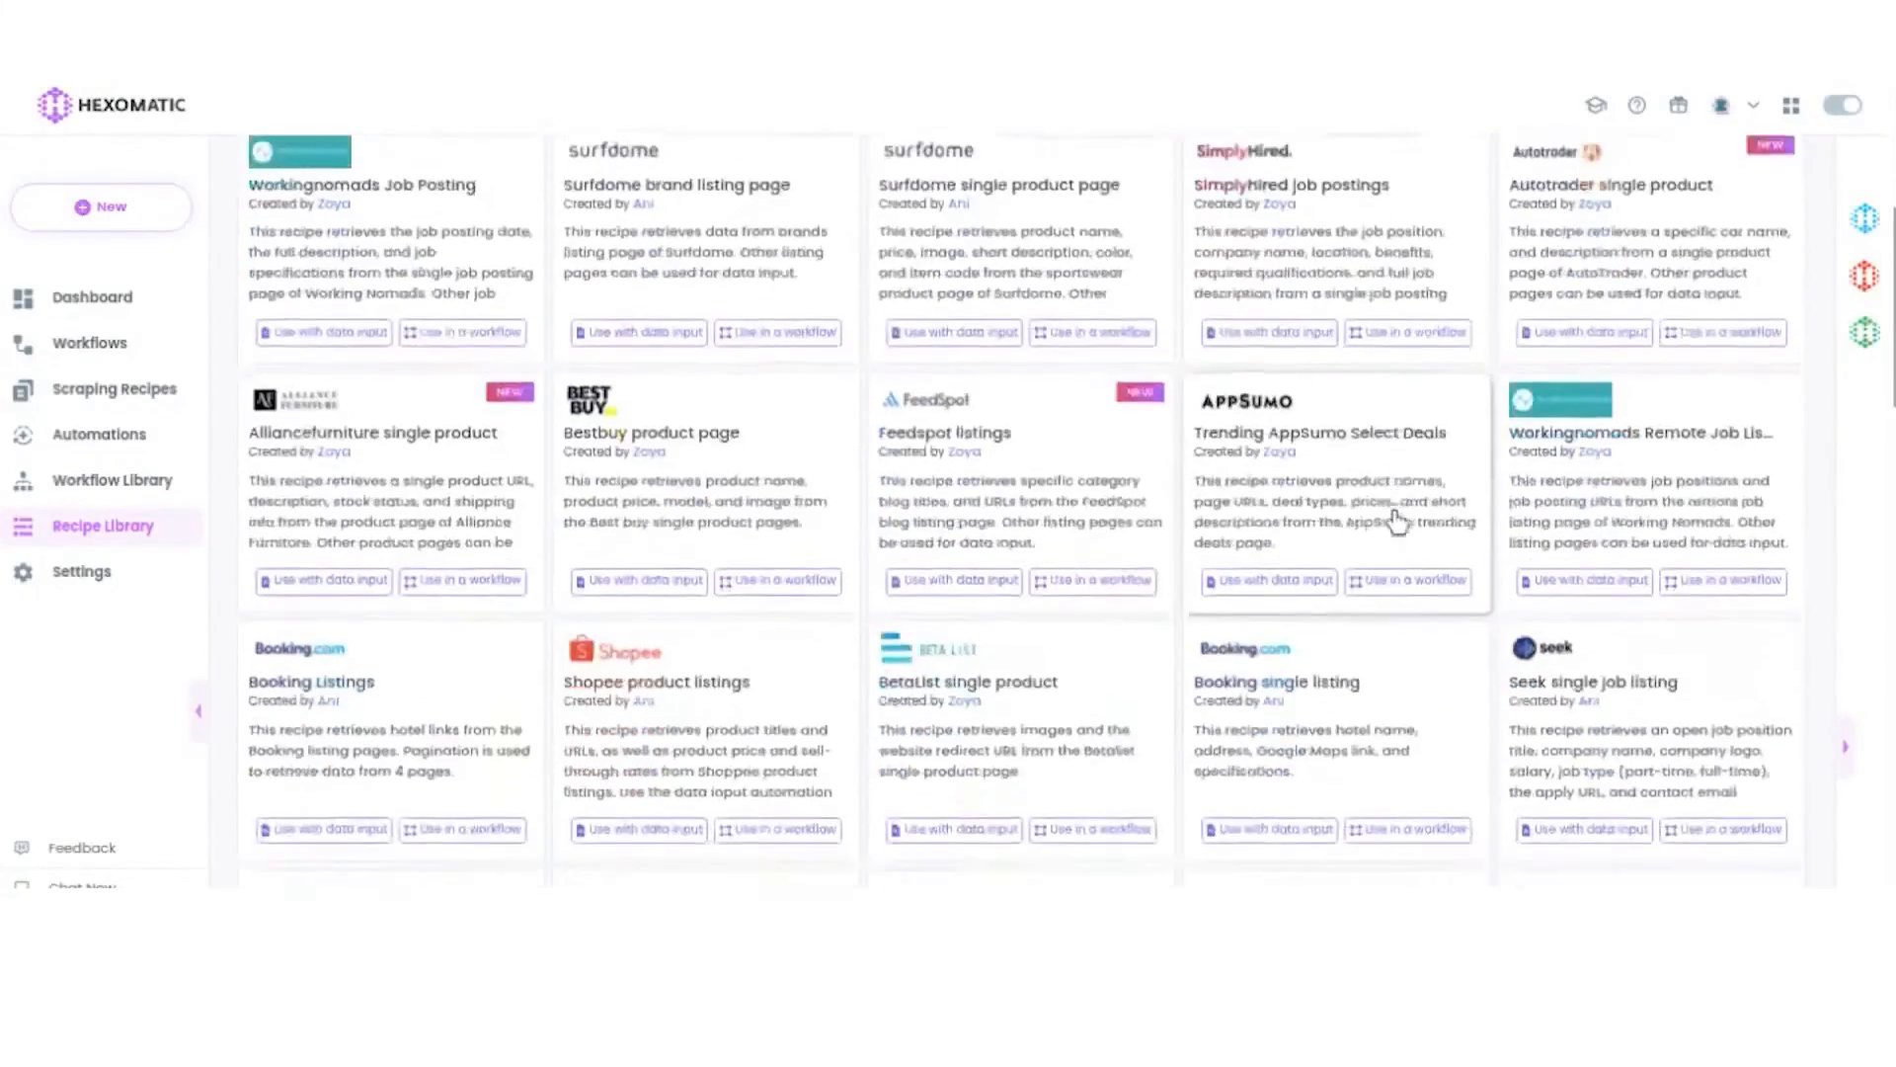
scroll(1393, 520, "down", 1)
scroll(1392, 521, "down", 1)
scroll(1393, 521, "down", 1)
scroll(1394, 522, "down", 1)
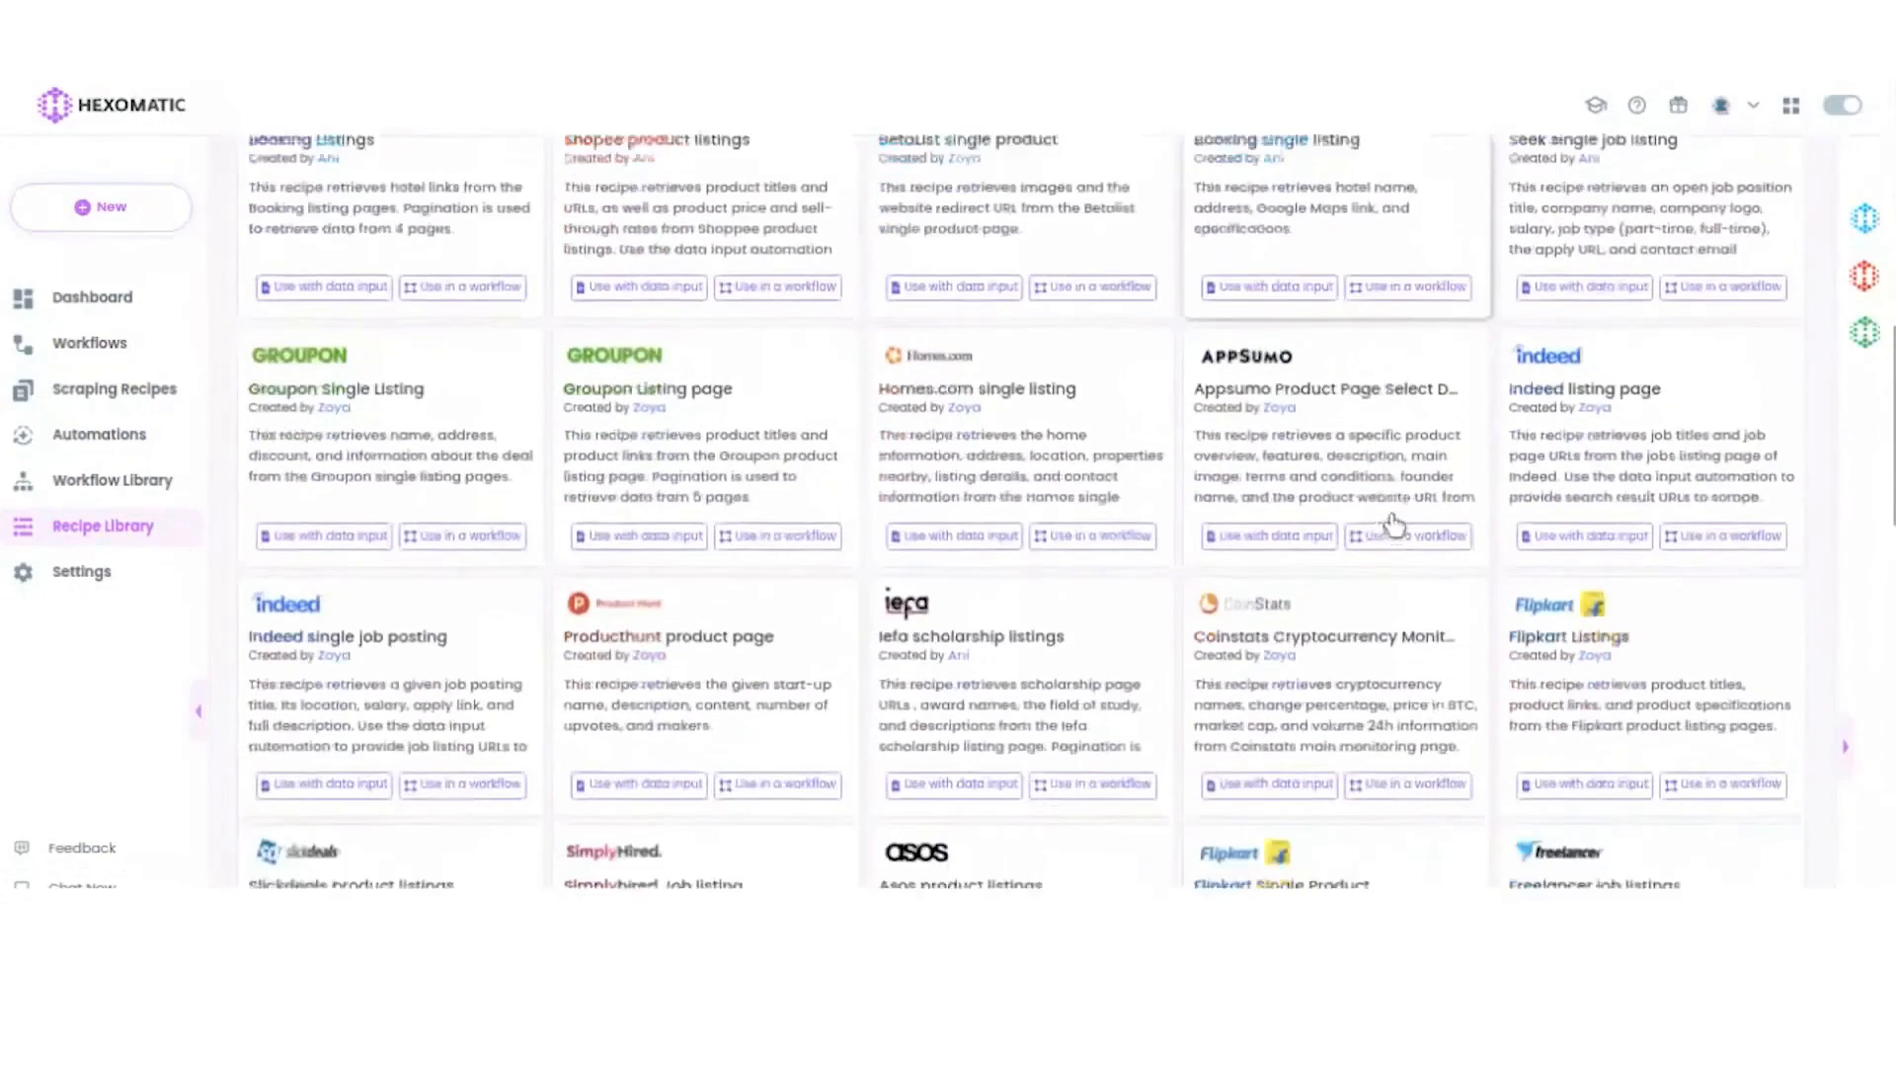
scroll(1393, 522, "down", 1)
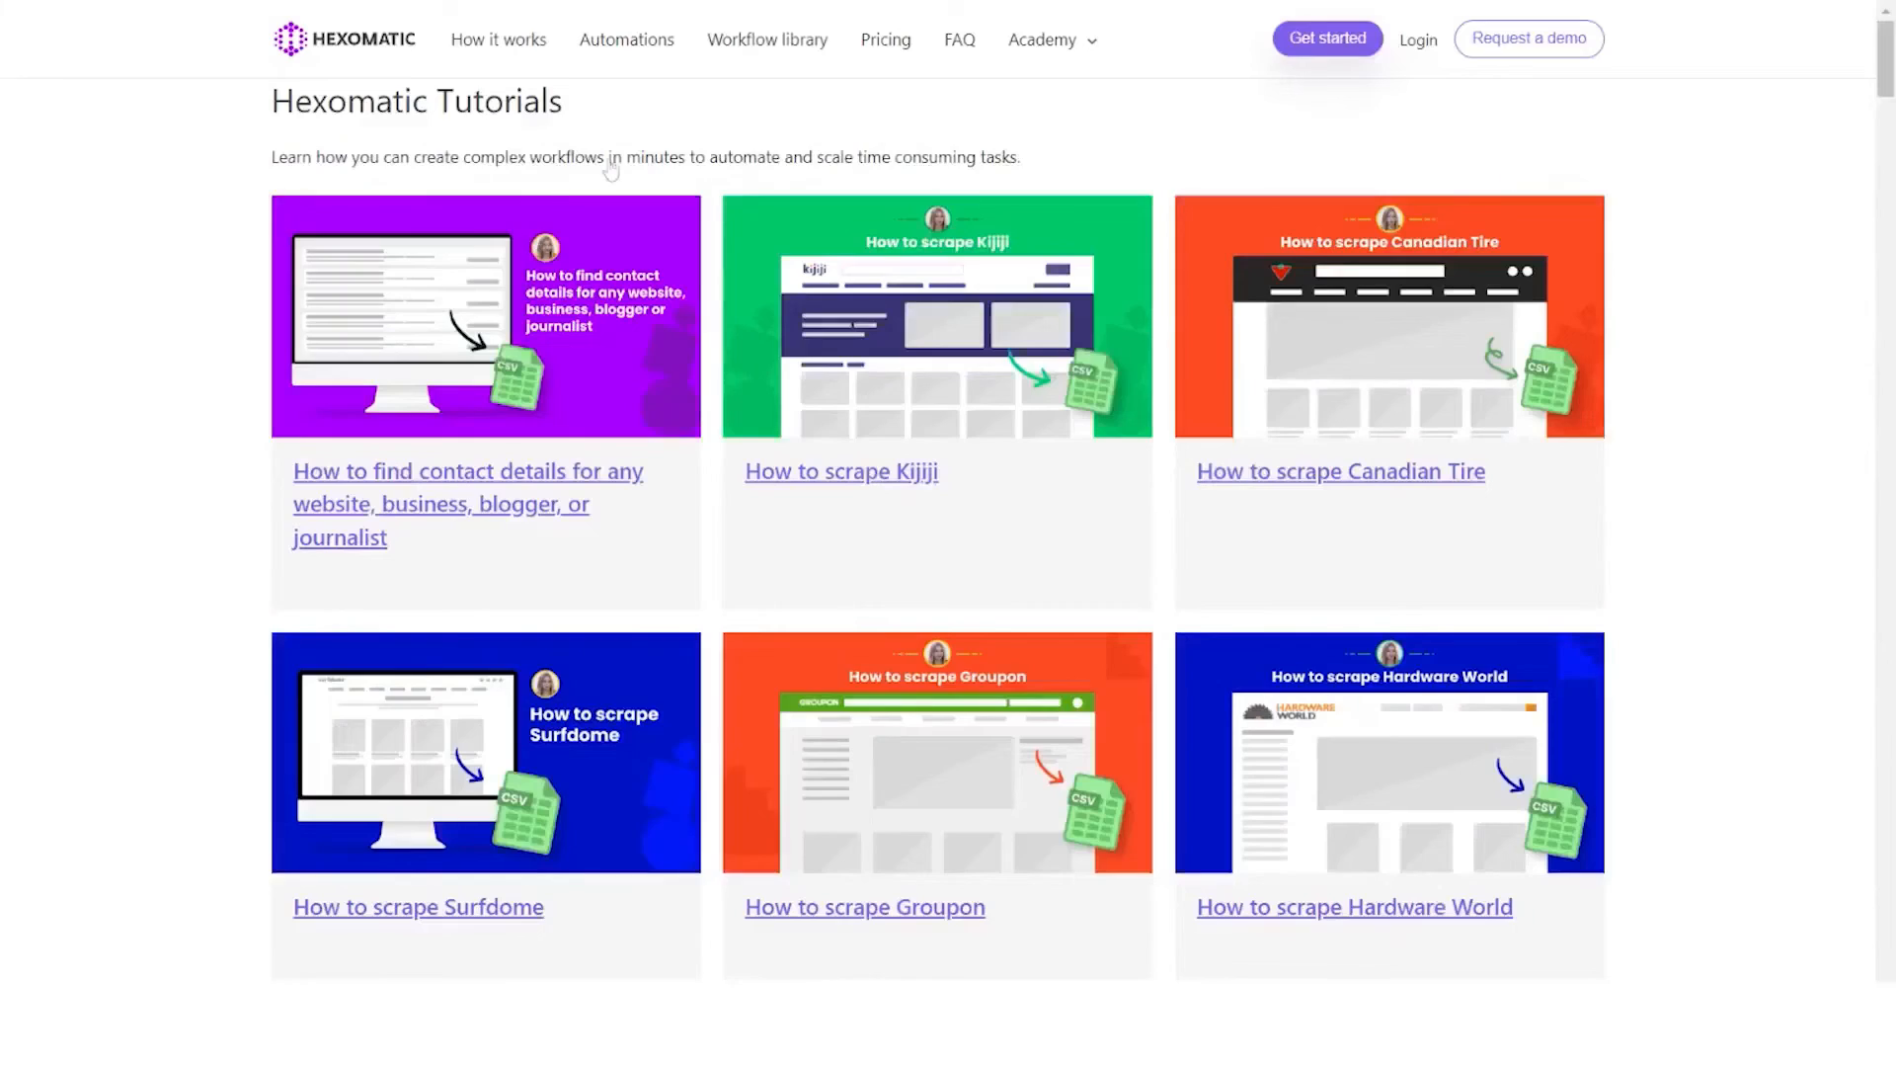
scroll(1231, 190, "down", 1)
scroll(1259, 193, "down", 3)
scroll(1299, 199, "down", 4)
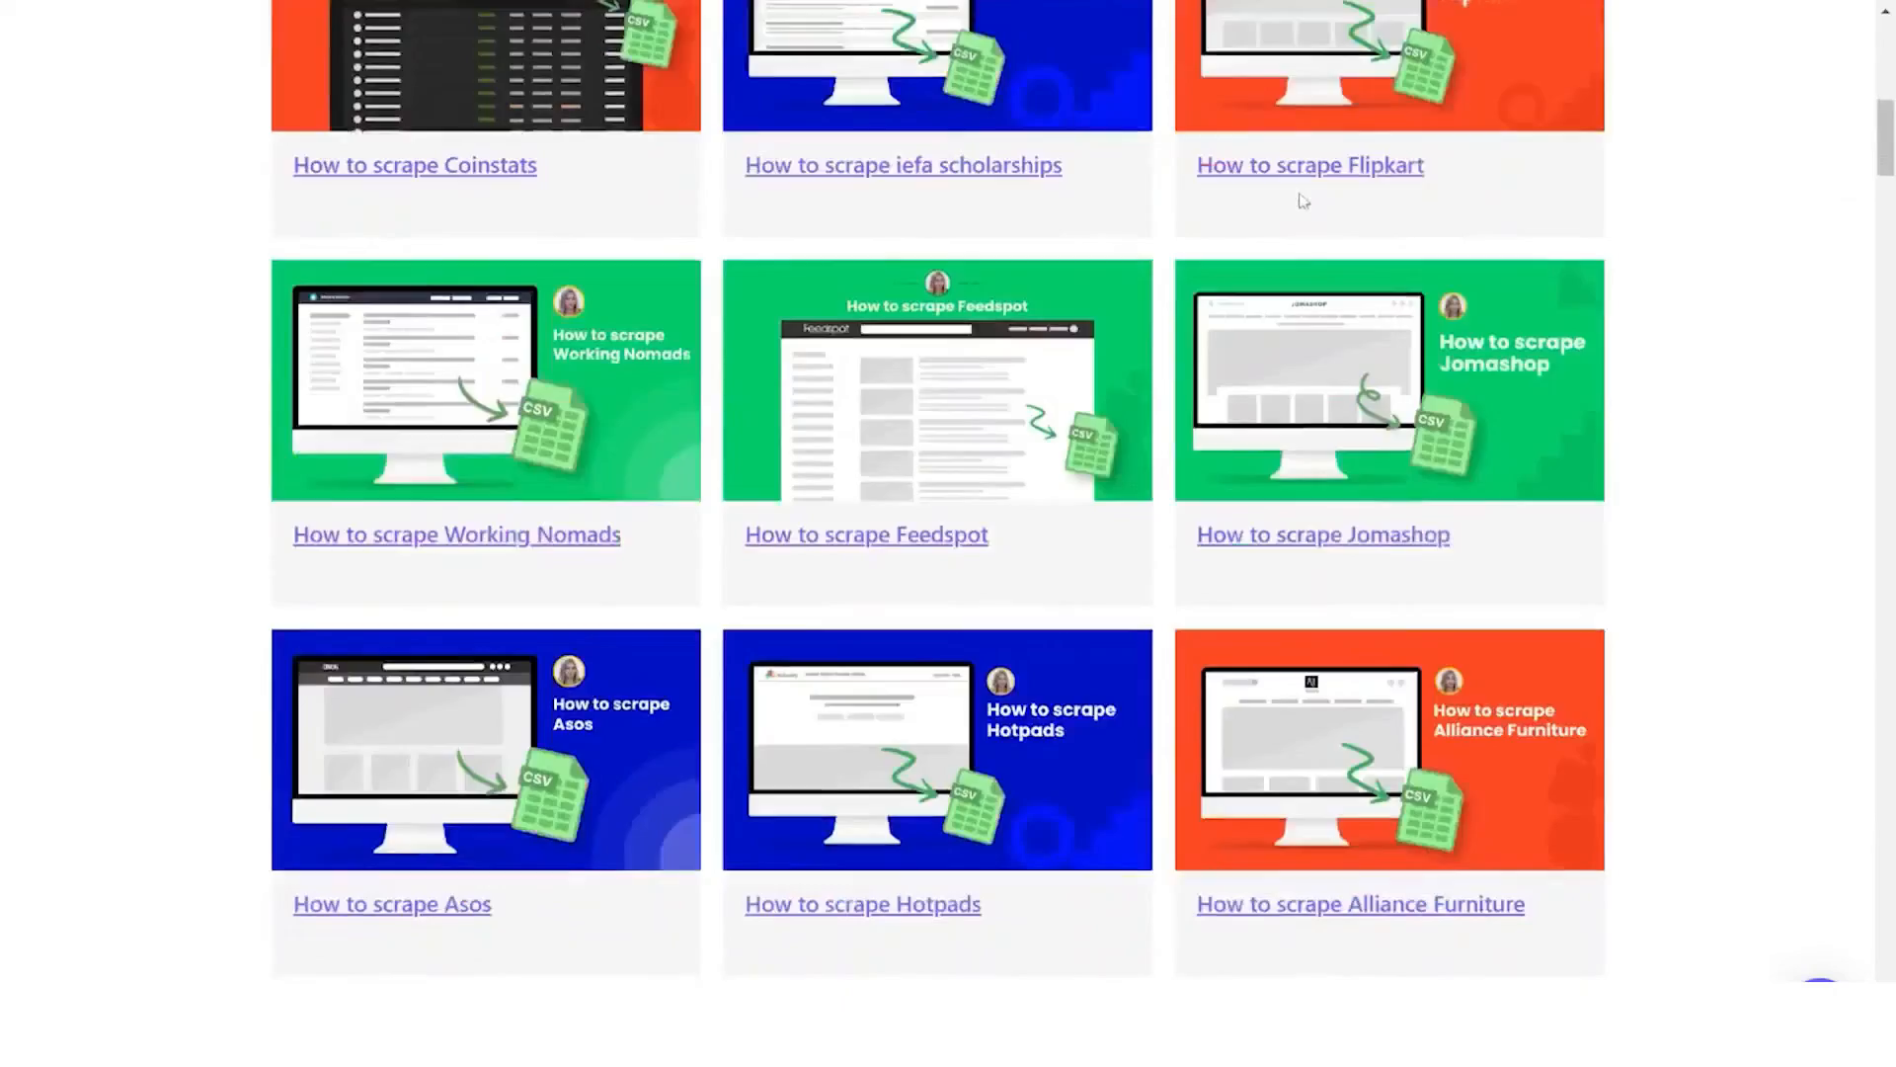
scroll(1311, 206, "down", 4)
scroll(1310, 205, "down", 3)
scroll(1310, 205, "down", 2)
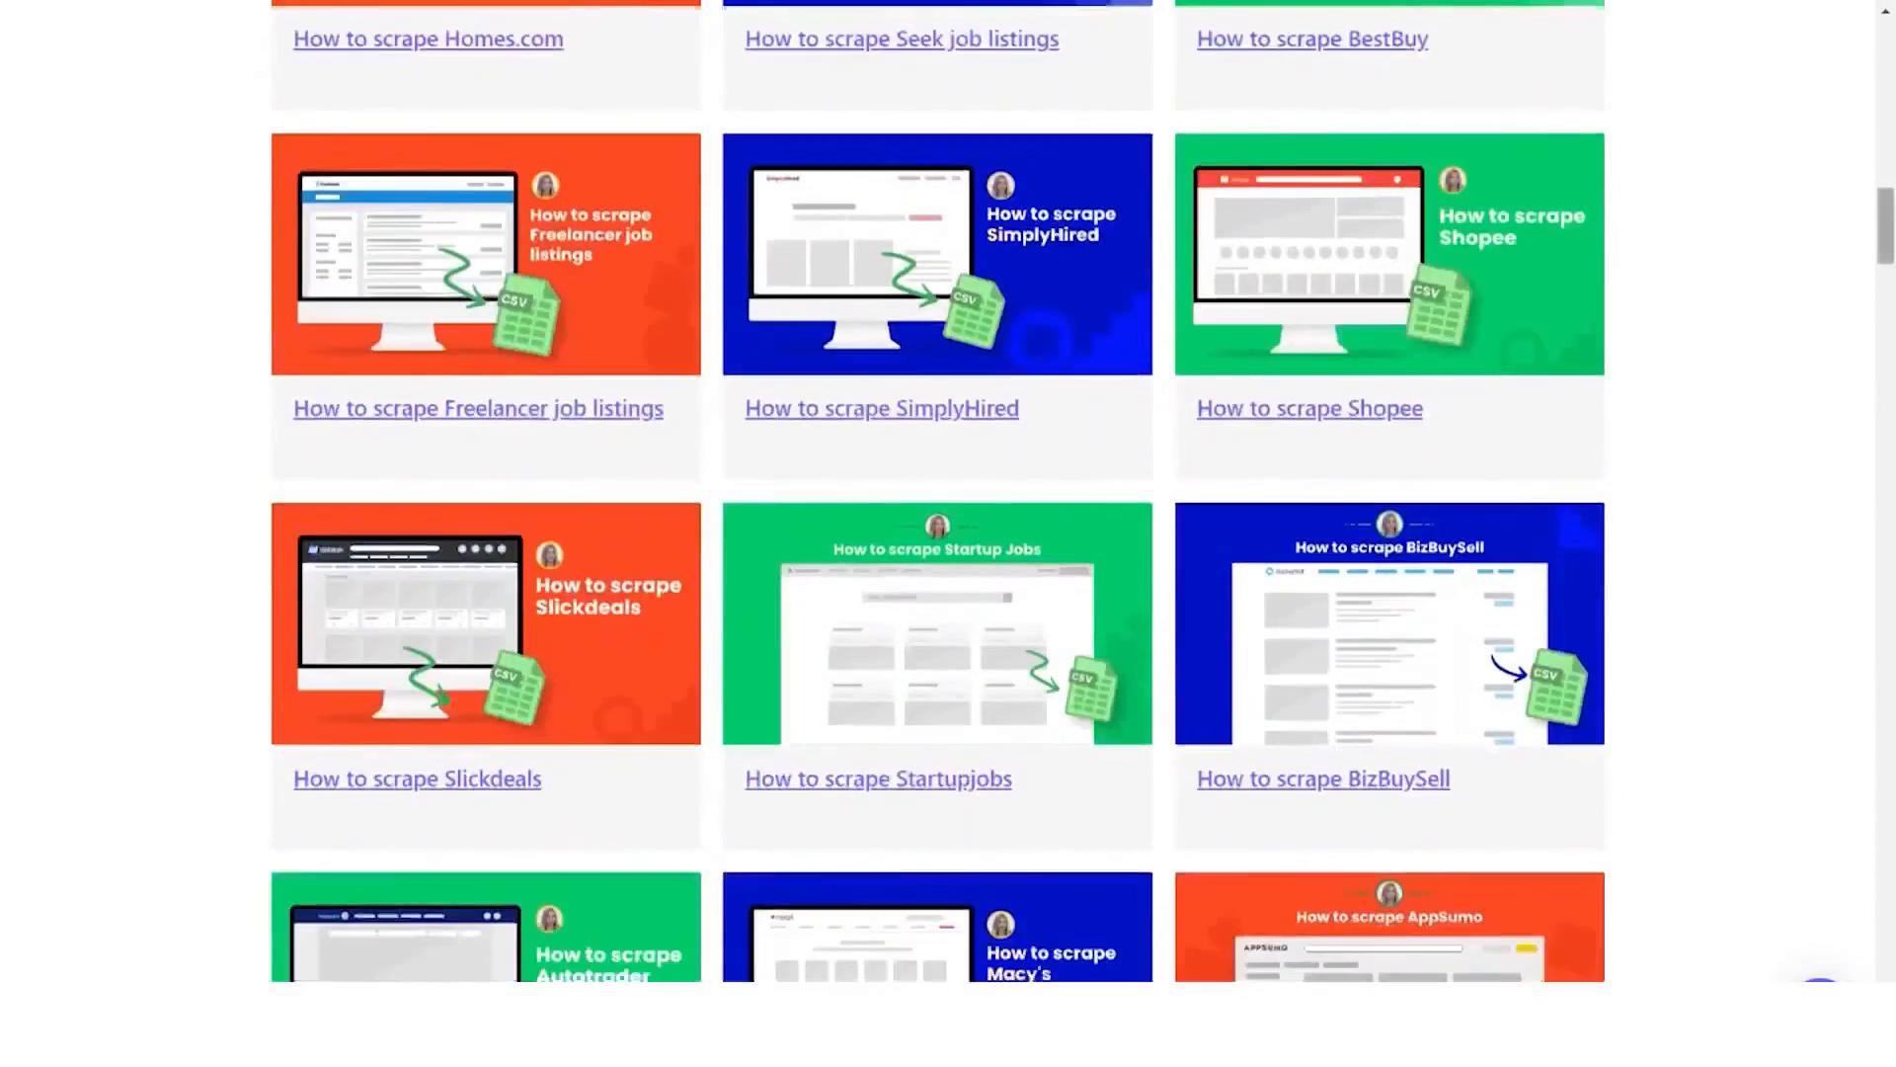
scroll(1311, 205, "up", 10)
scroll(1310, 205, "up", 6)
scroll(1310, 205, "up", 3)
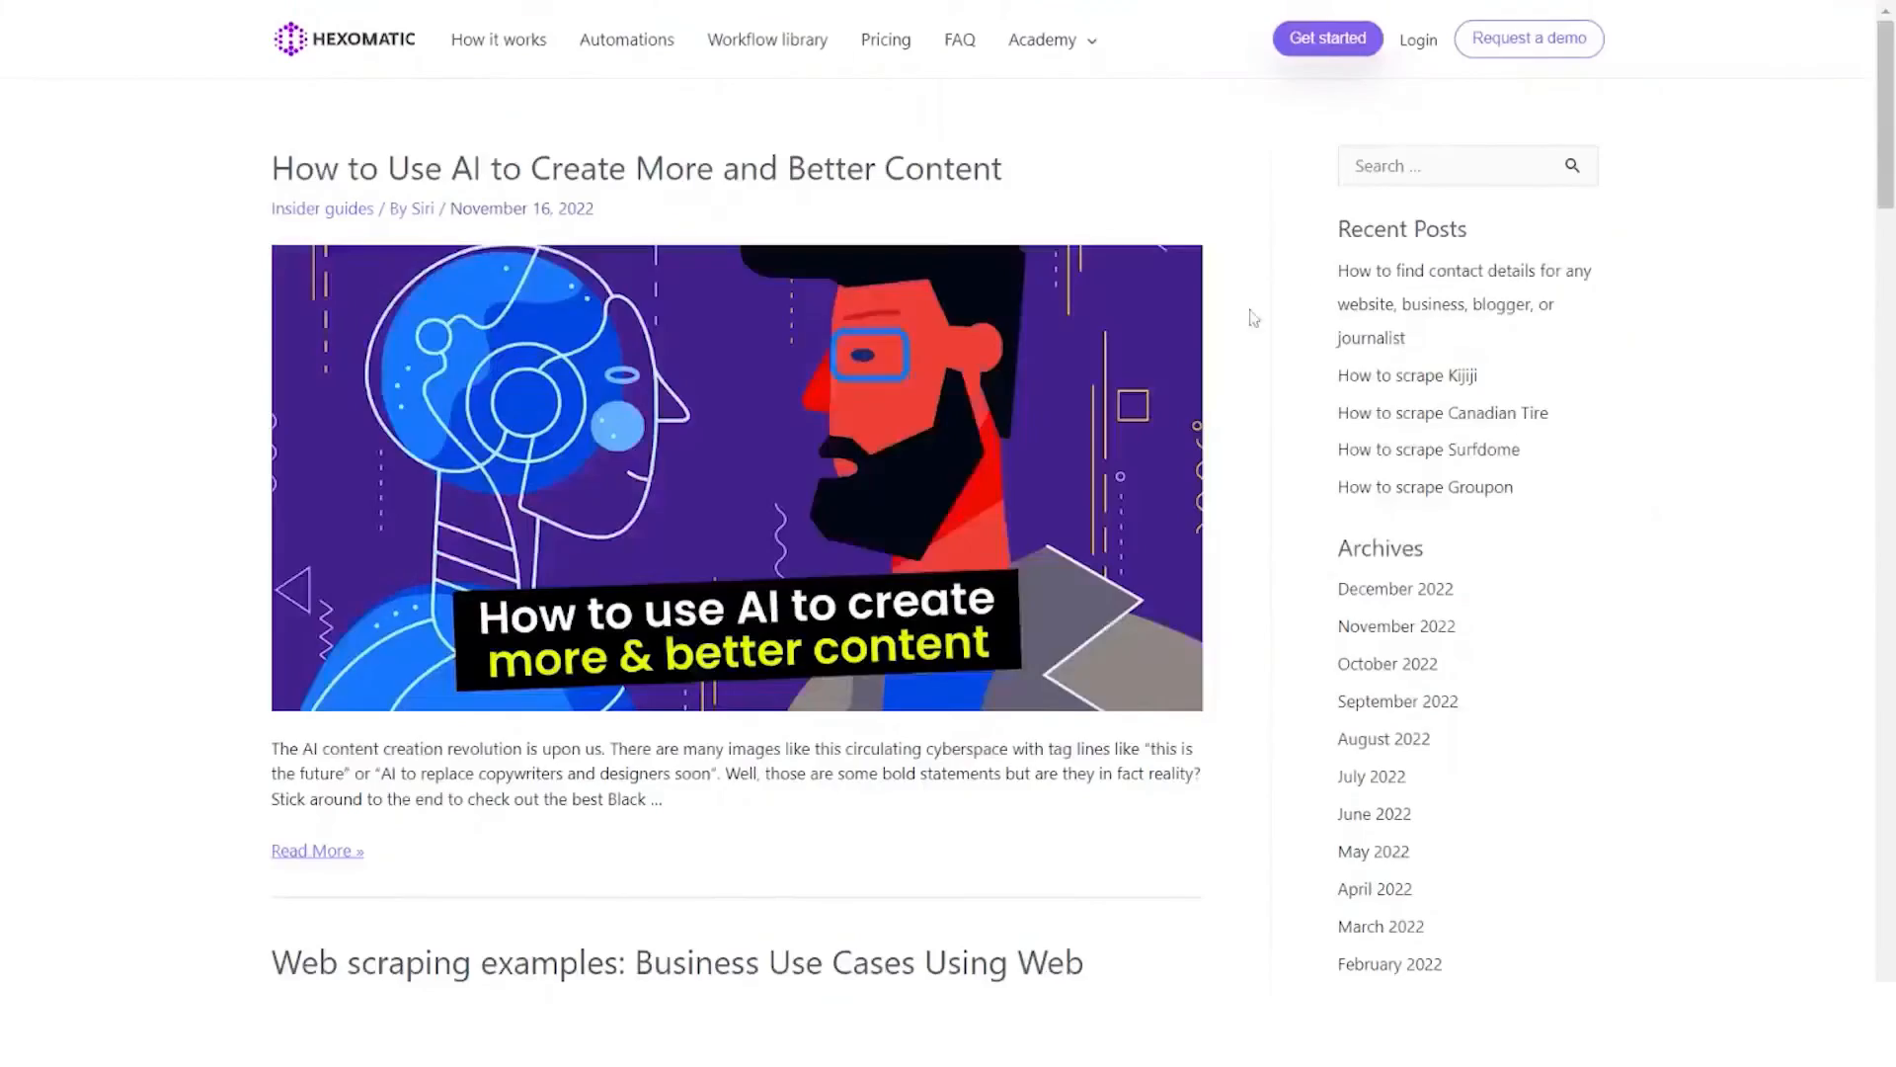
scroll(1253, 317, "down", 1)
scroll(1170, 363, "down", 3)
scroll(1163, 366, "down", 2)
scroll(1202, 431, "down", 2)
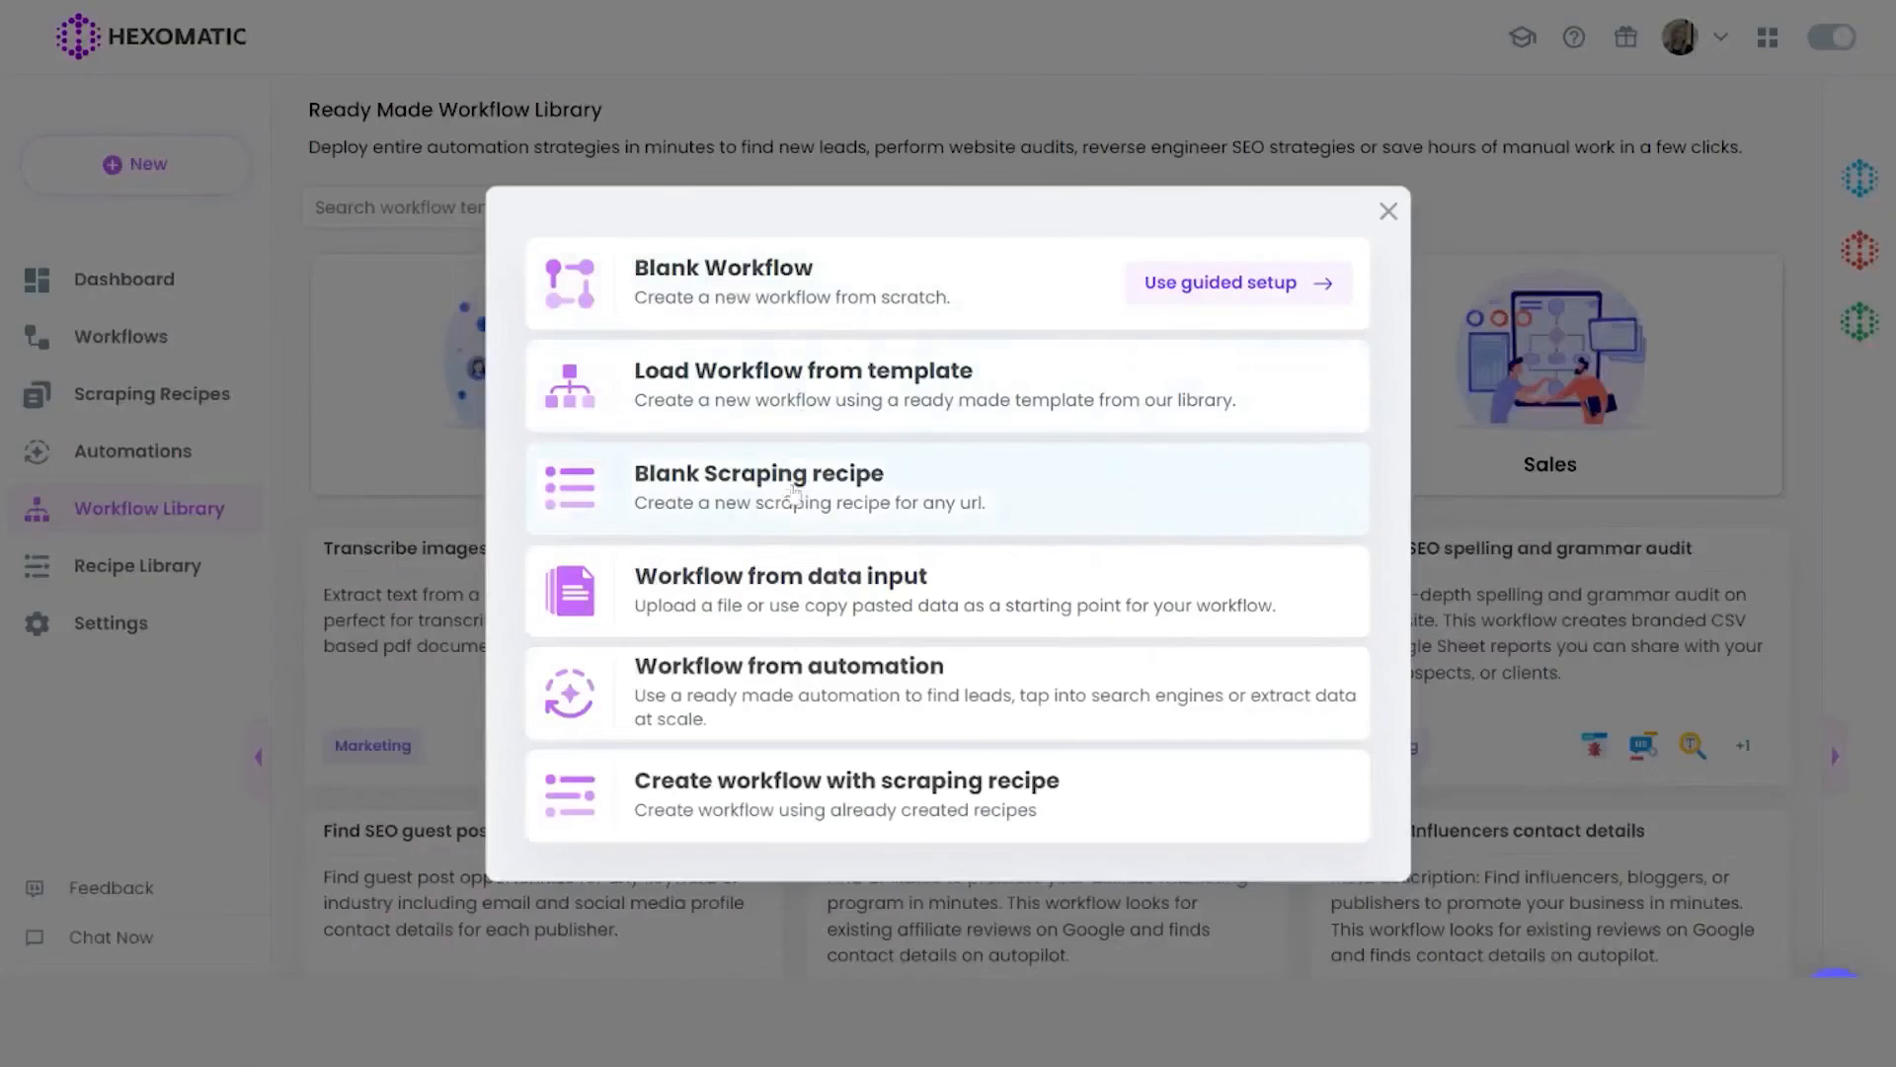
Start a blank scraping recipe, then browse the Automations catalogue
left_click(789, 499)
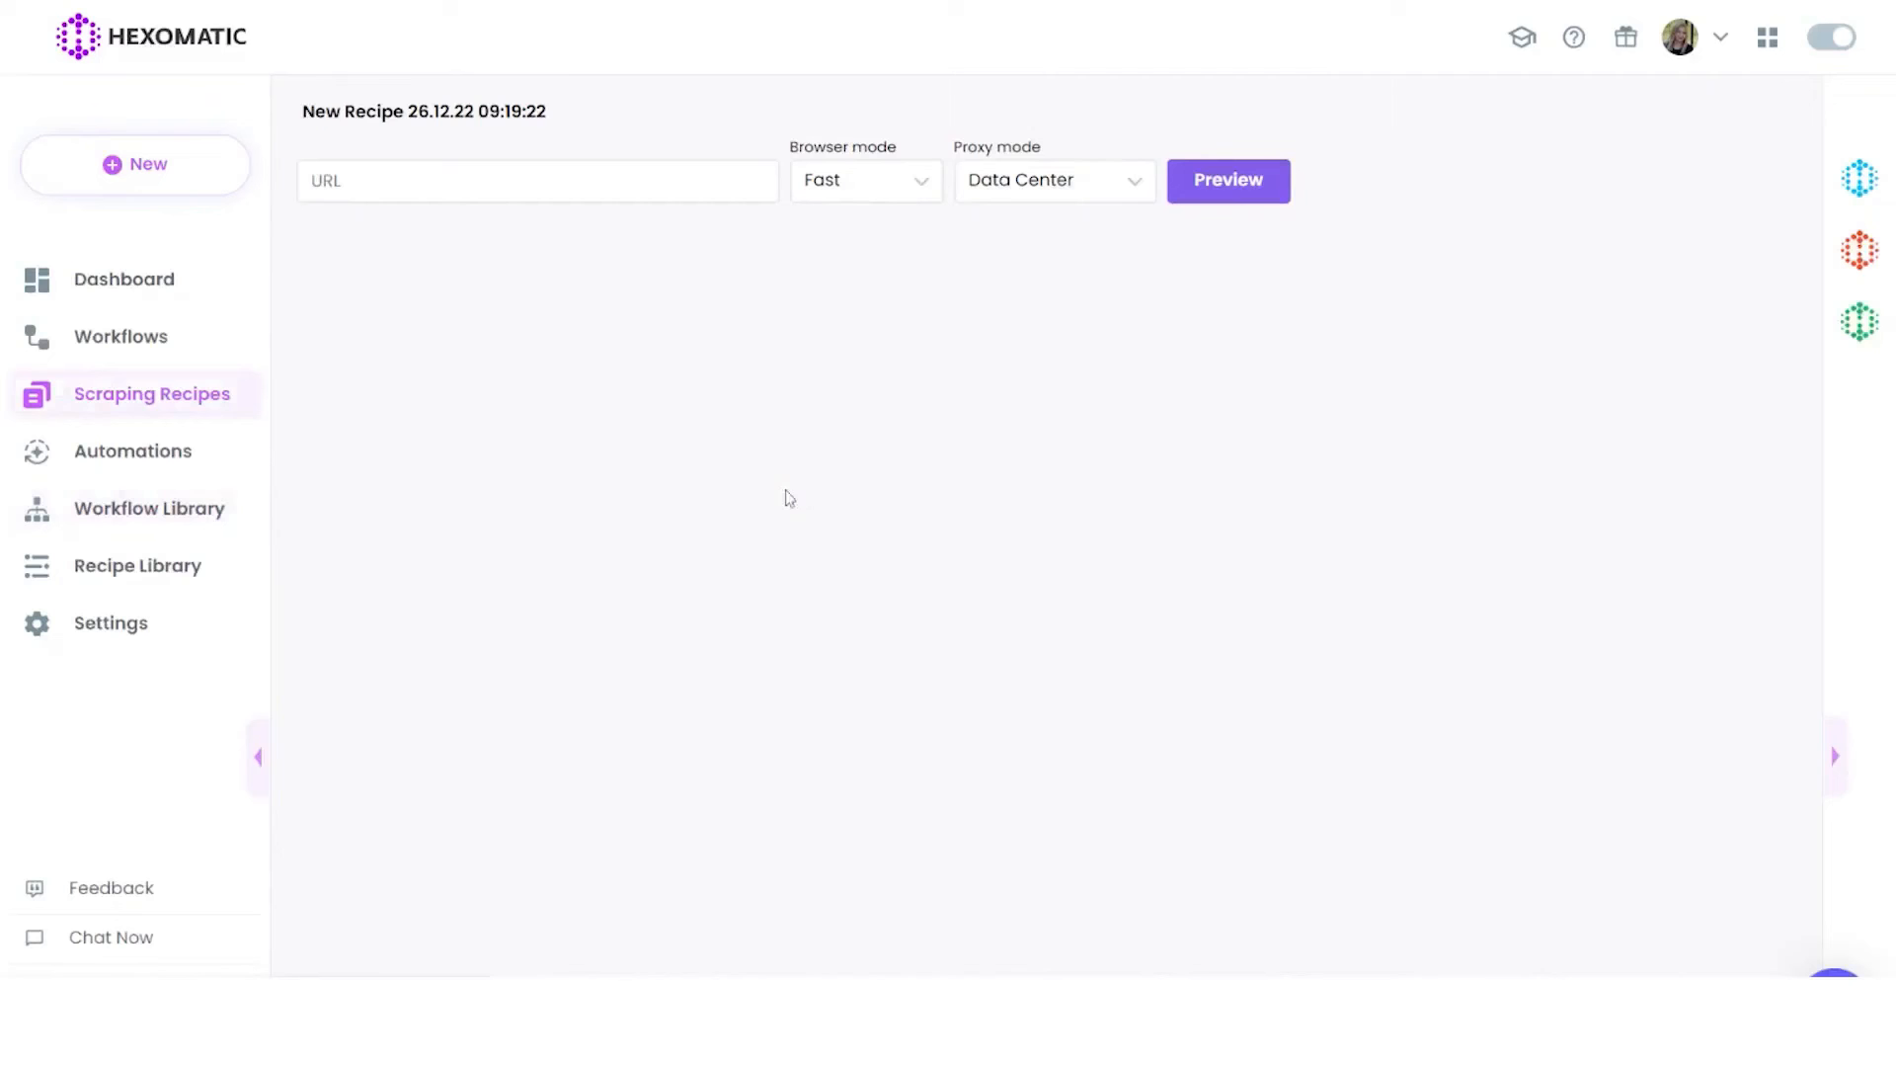
left_click(149, 450)
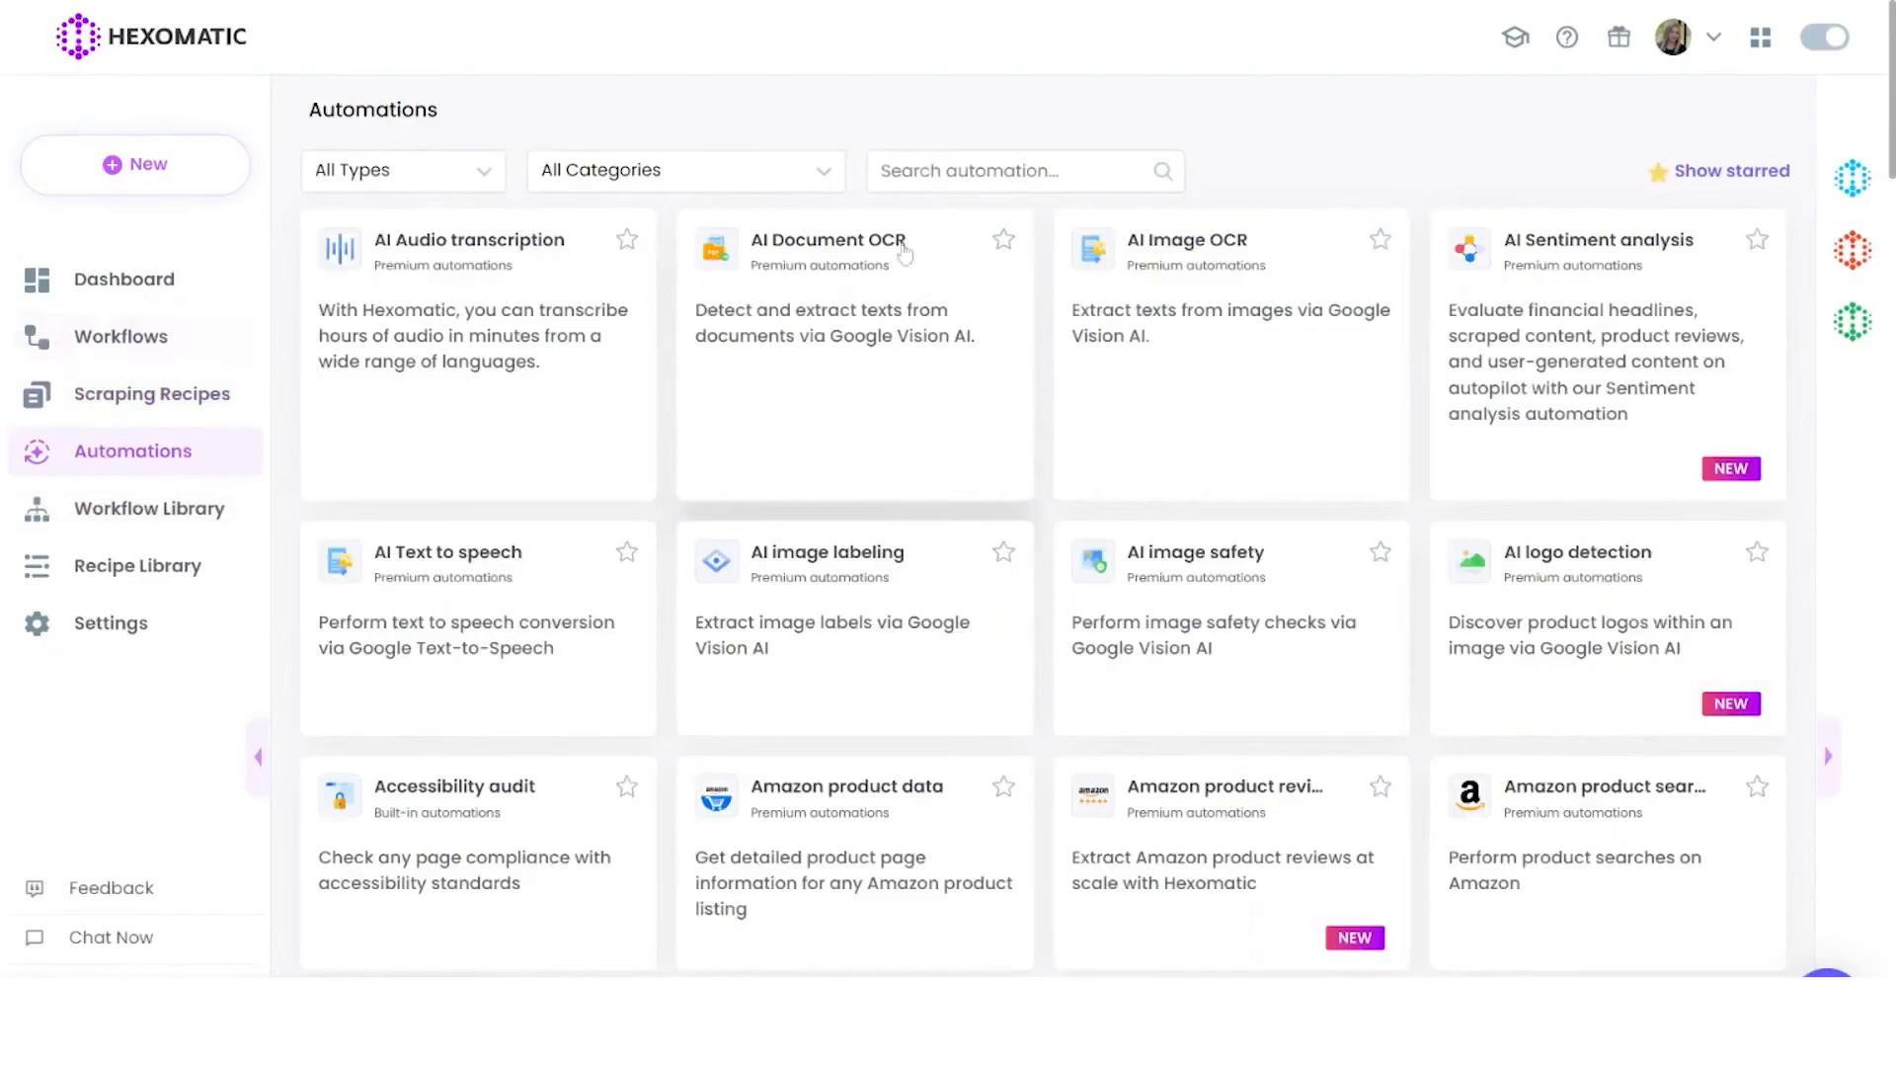
scroll(1556, 282, "down", 1)
scroll(1616, 281, "down", 2)
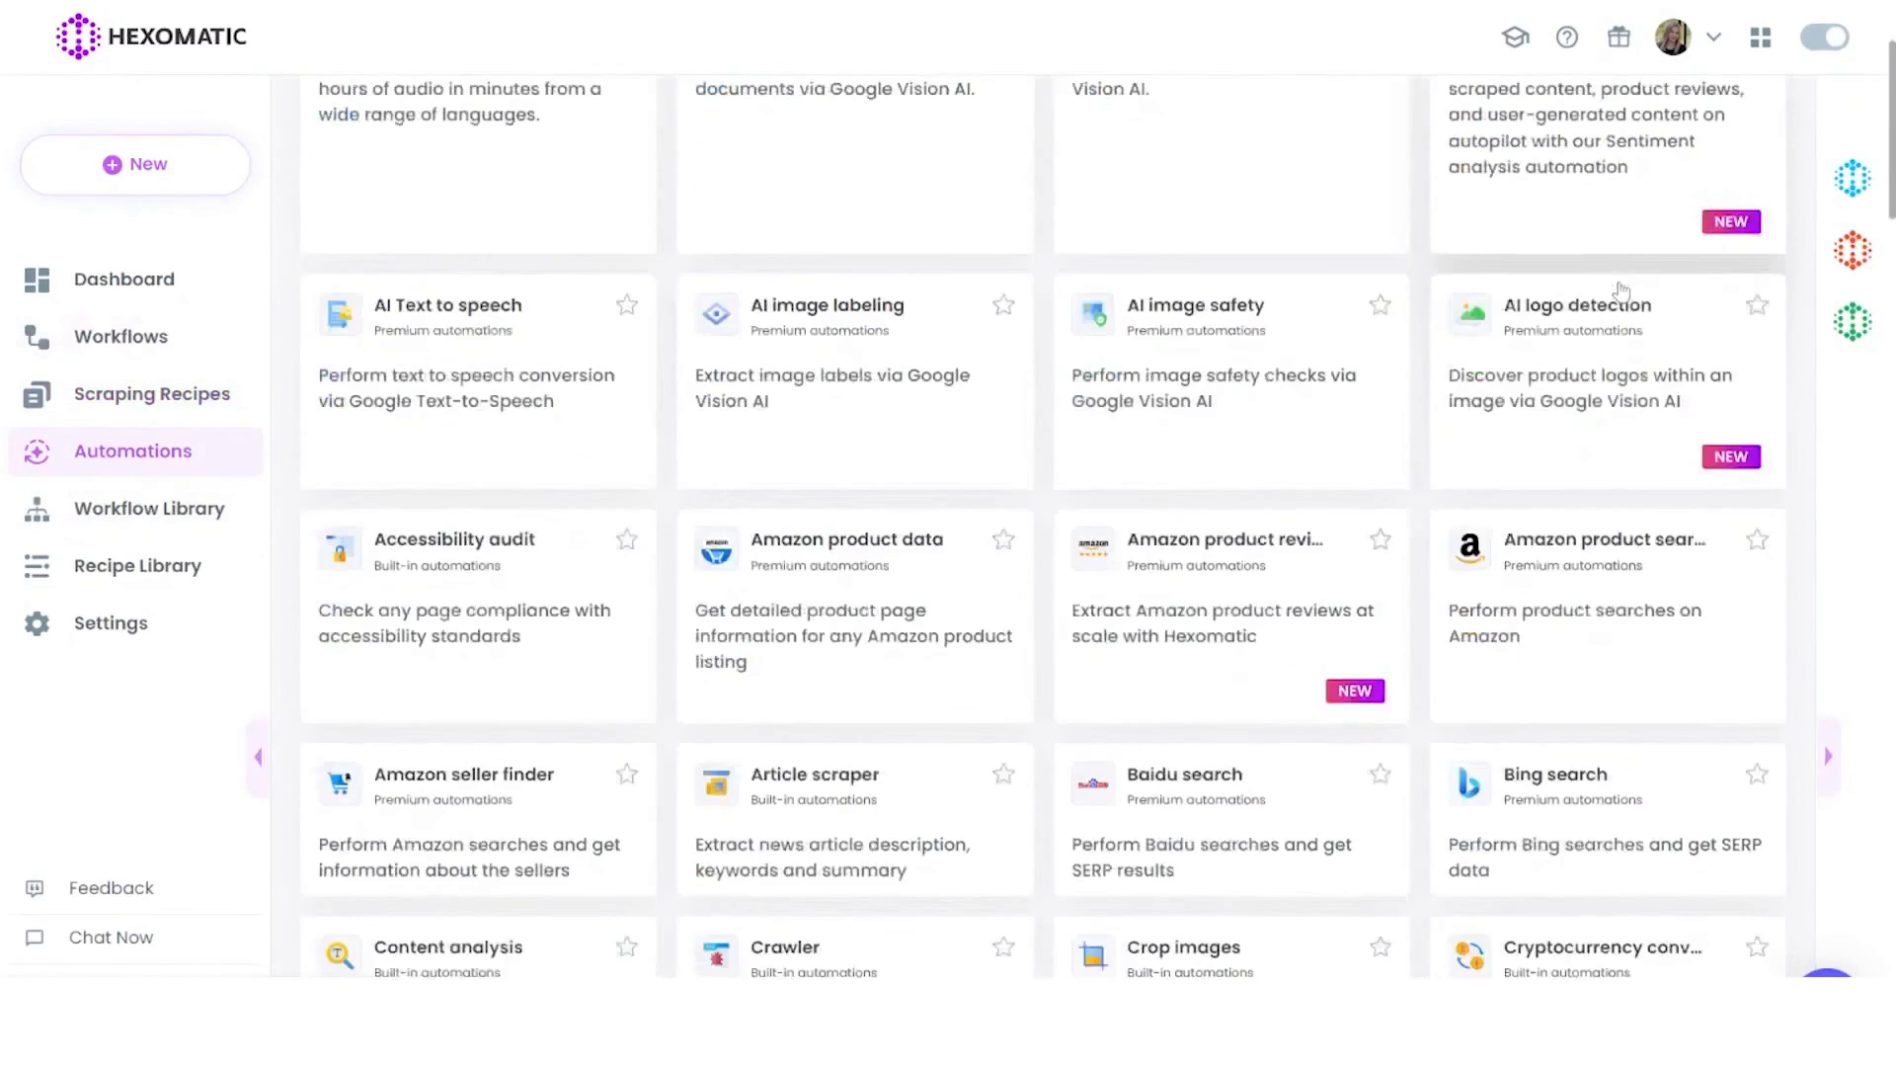
scroll(1602, 319, "down", 3)
scroll(1602, 318, "down", 3)
scroll(1602, 319, "down", 1)
scroll(1605, 385, "down", 4)
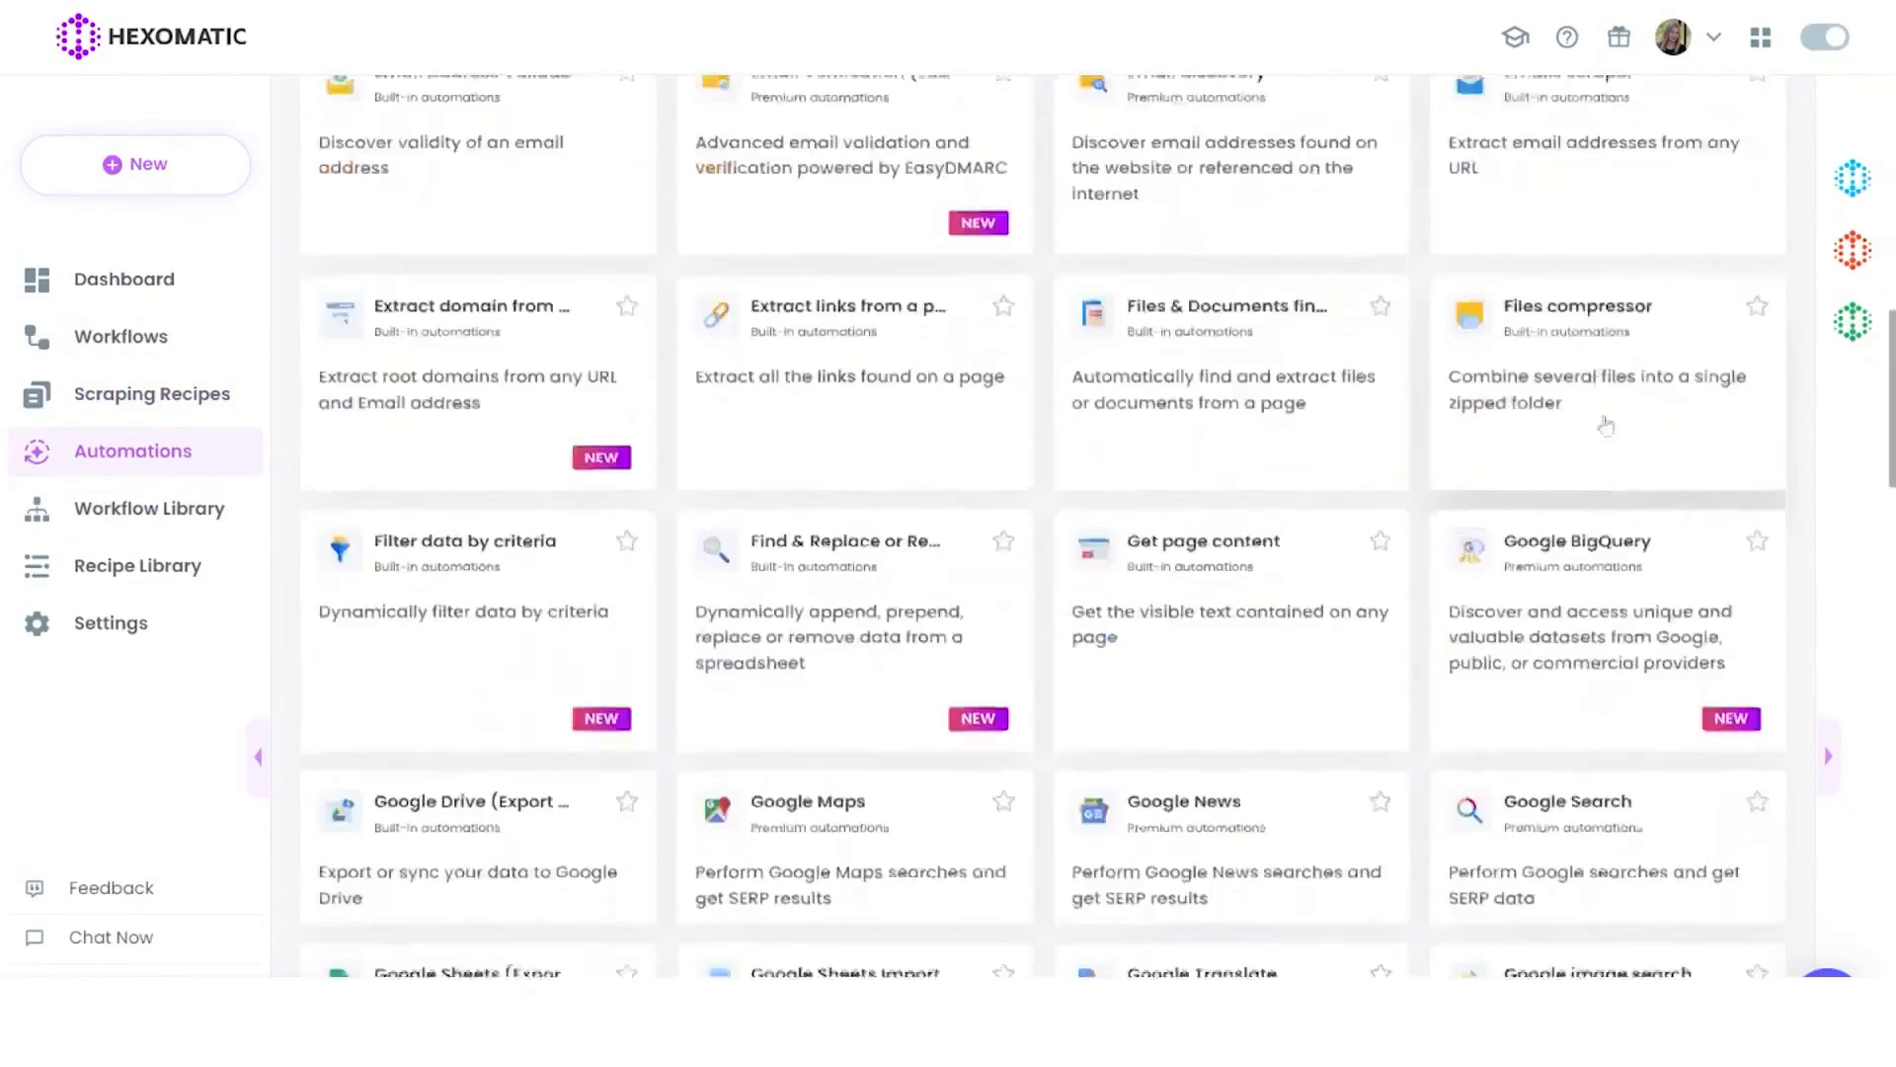
scroll(1608, 454, "down", 4)
scroll(1607, 454, "down", 1)
scroll(1608, 454, "down", 3)
scroll(1607, 454, "down", 3)
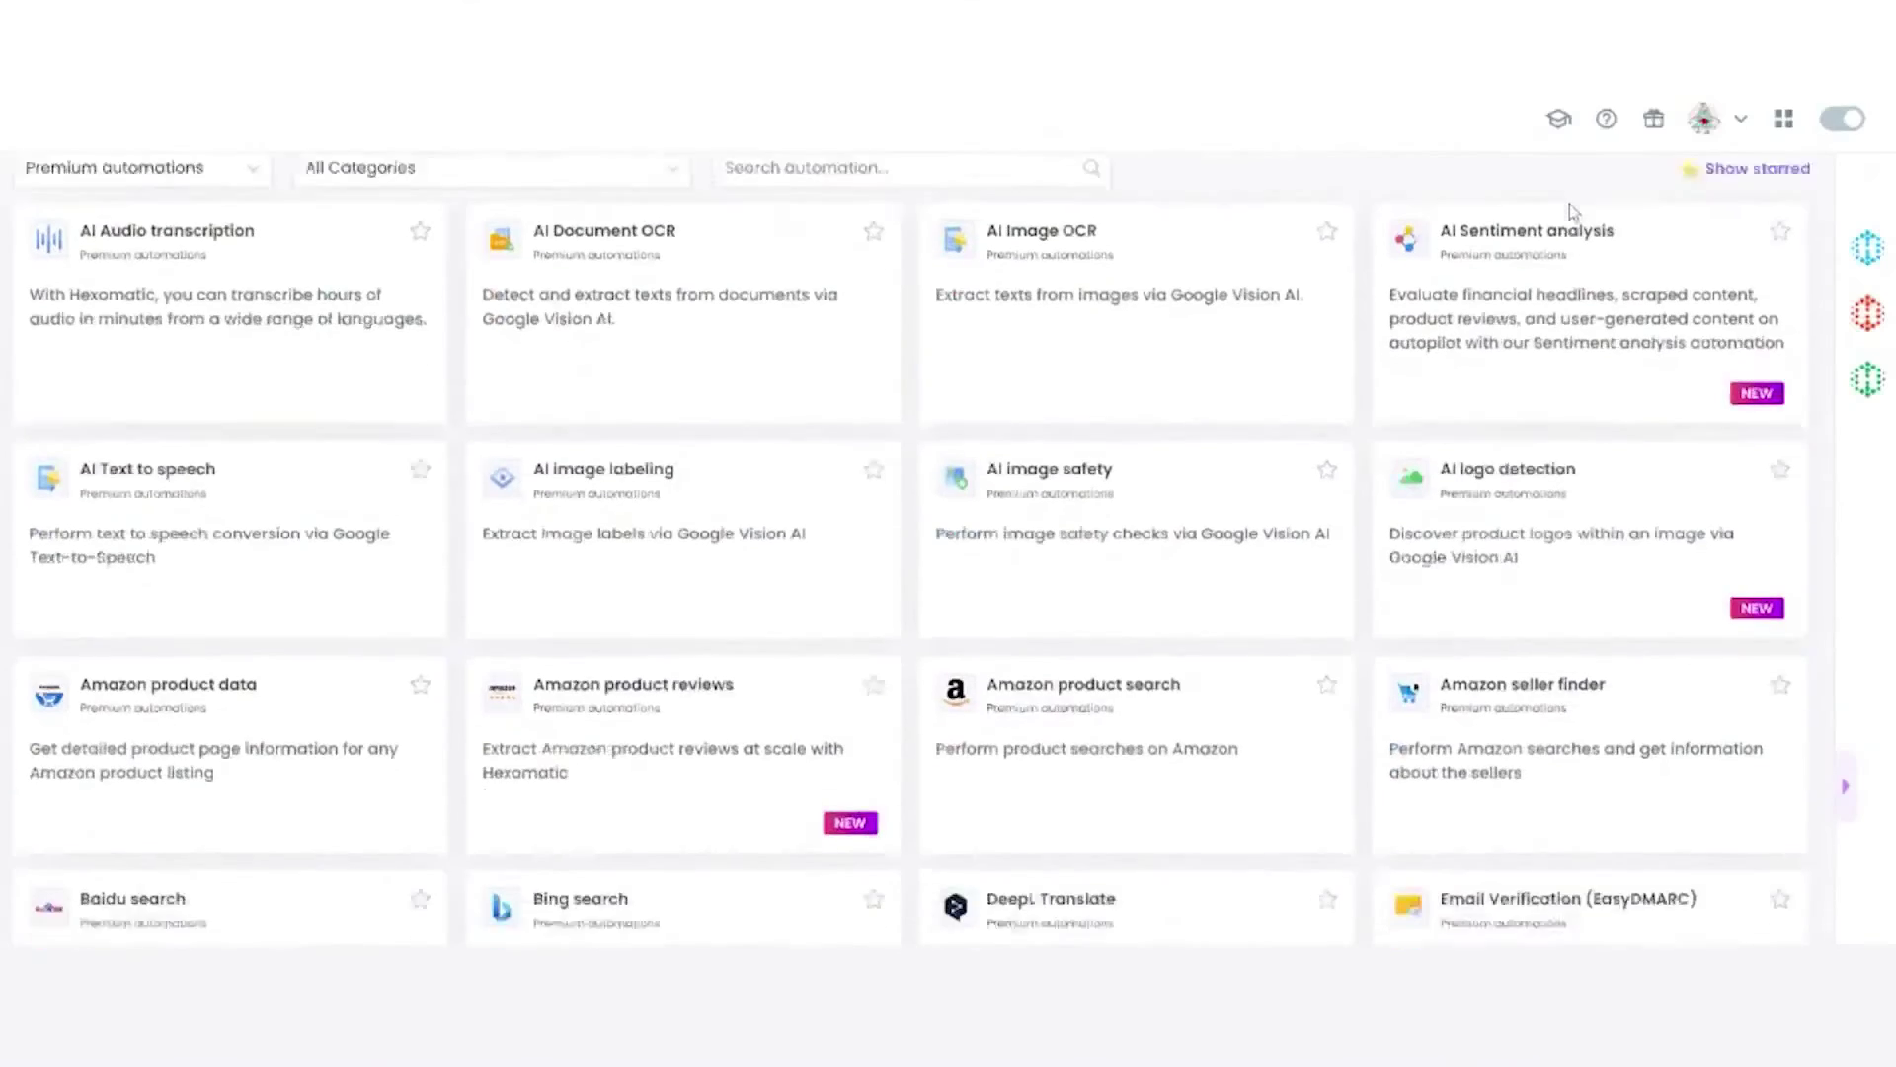
scroll(1573, 212, "down", 1)
scroll(1574, 211, "down", 1)
scroll(1574, 212, "down", 1)
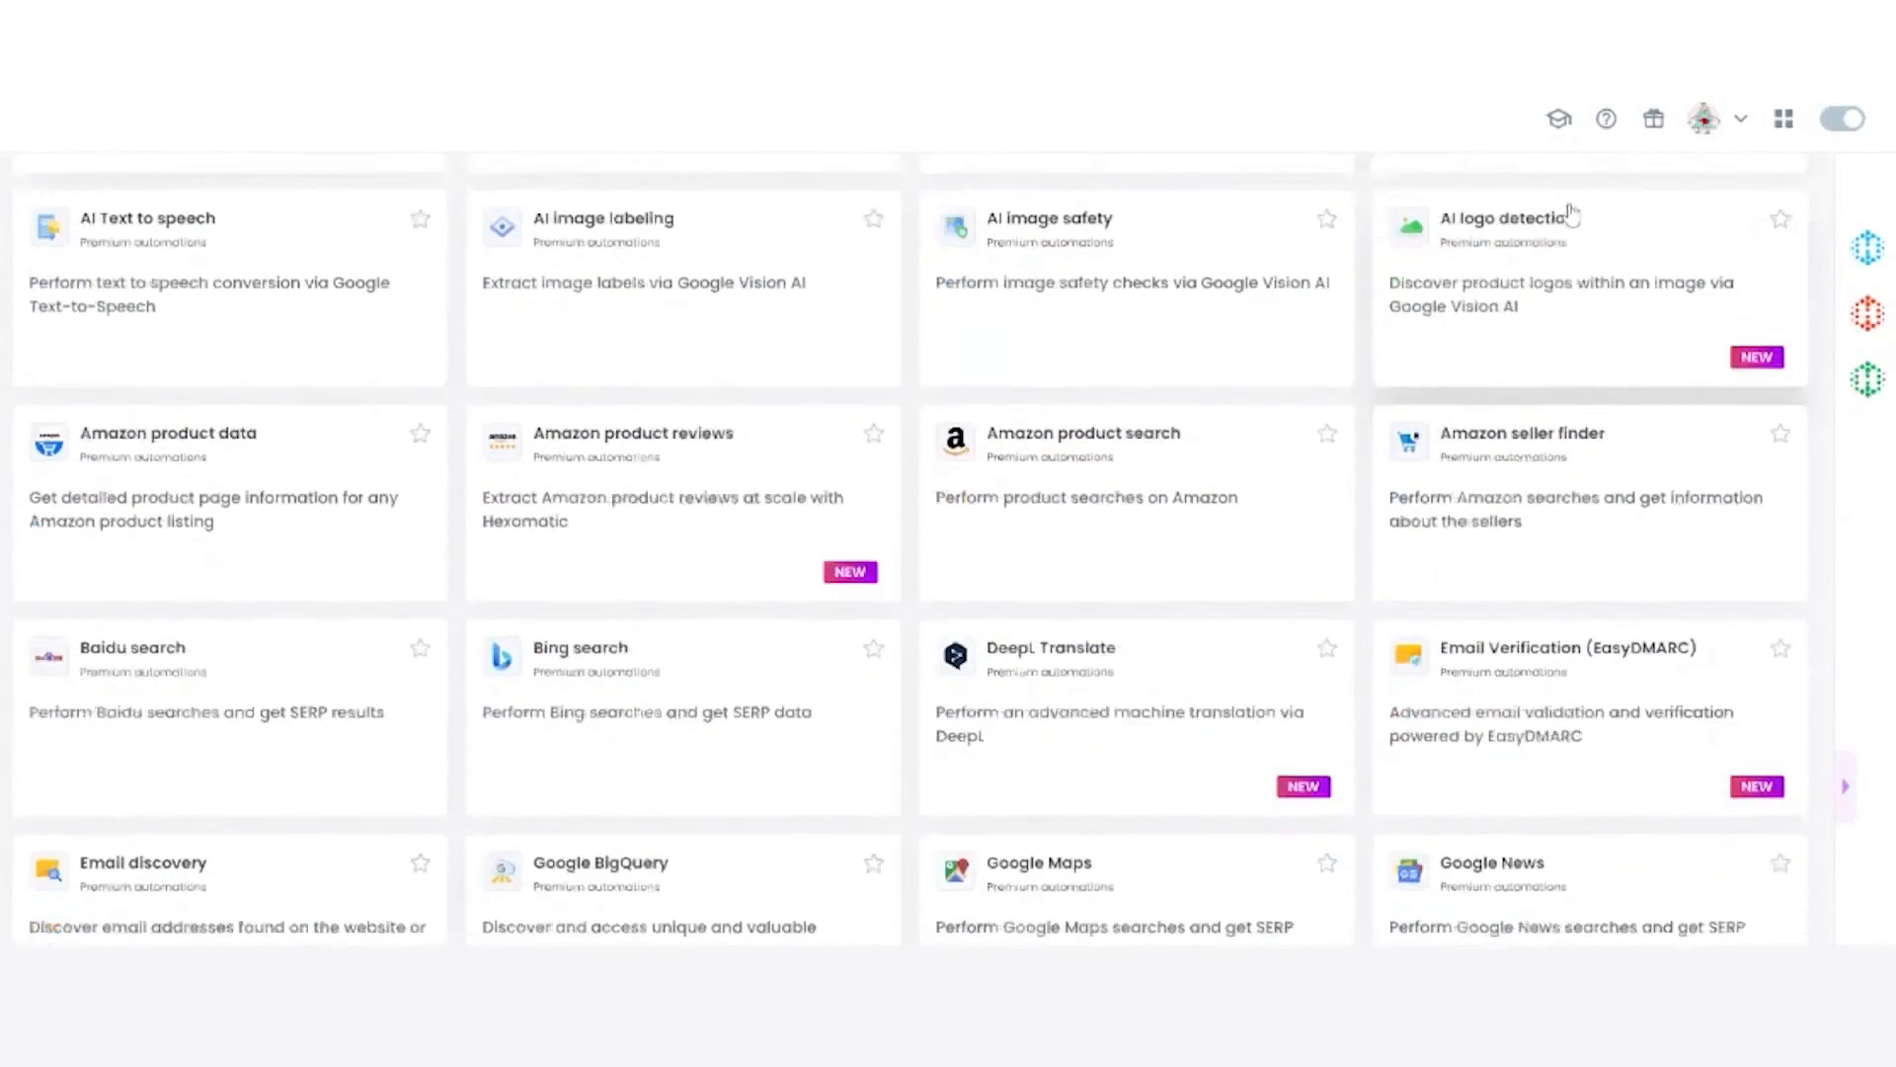
scroll(1571, 216, "down", 1)
scroll(1571, 215, "down", 1)
scroll(1570, 215, "down", 1)
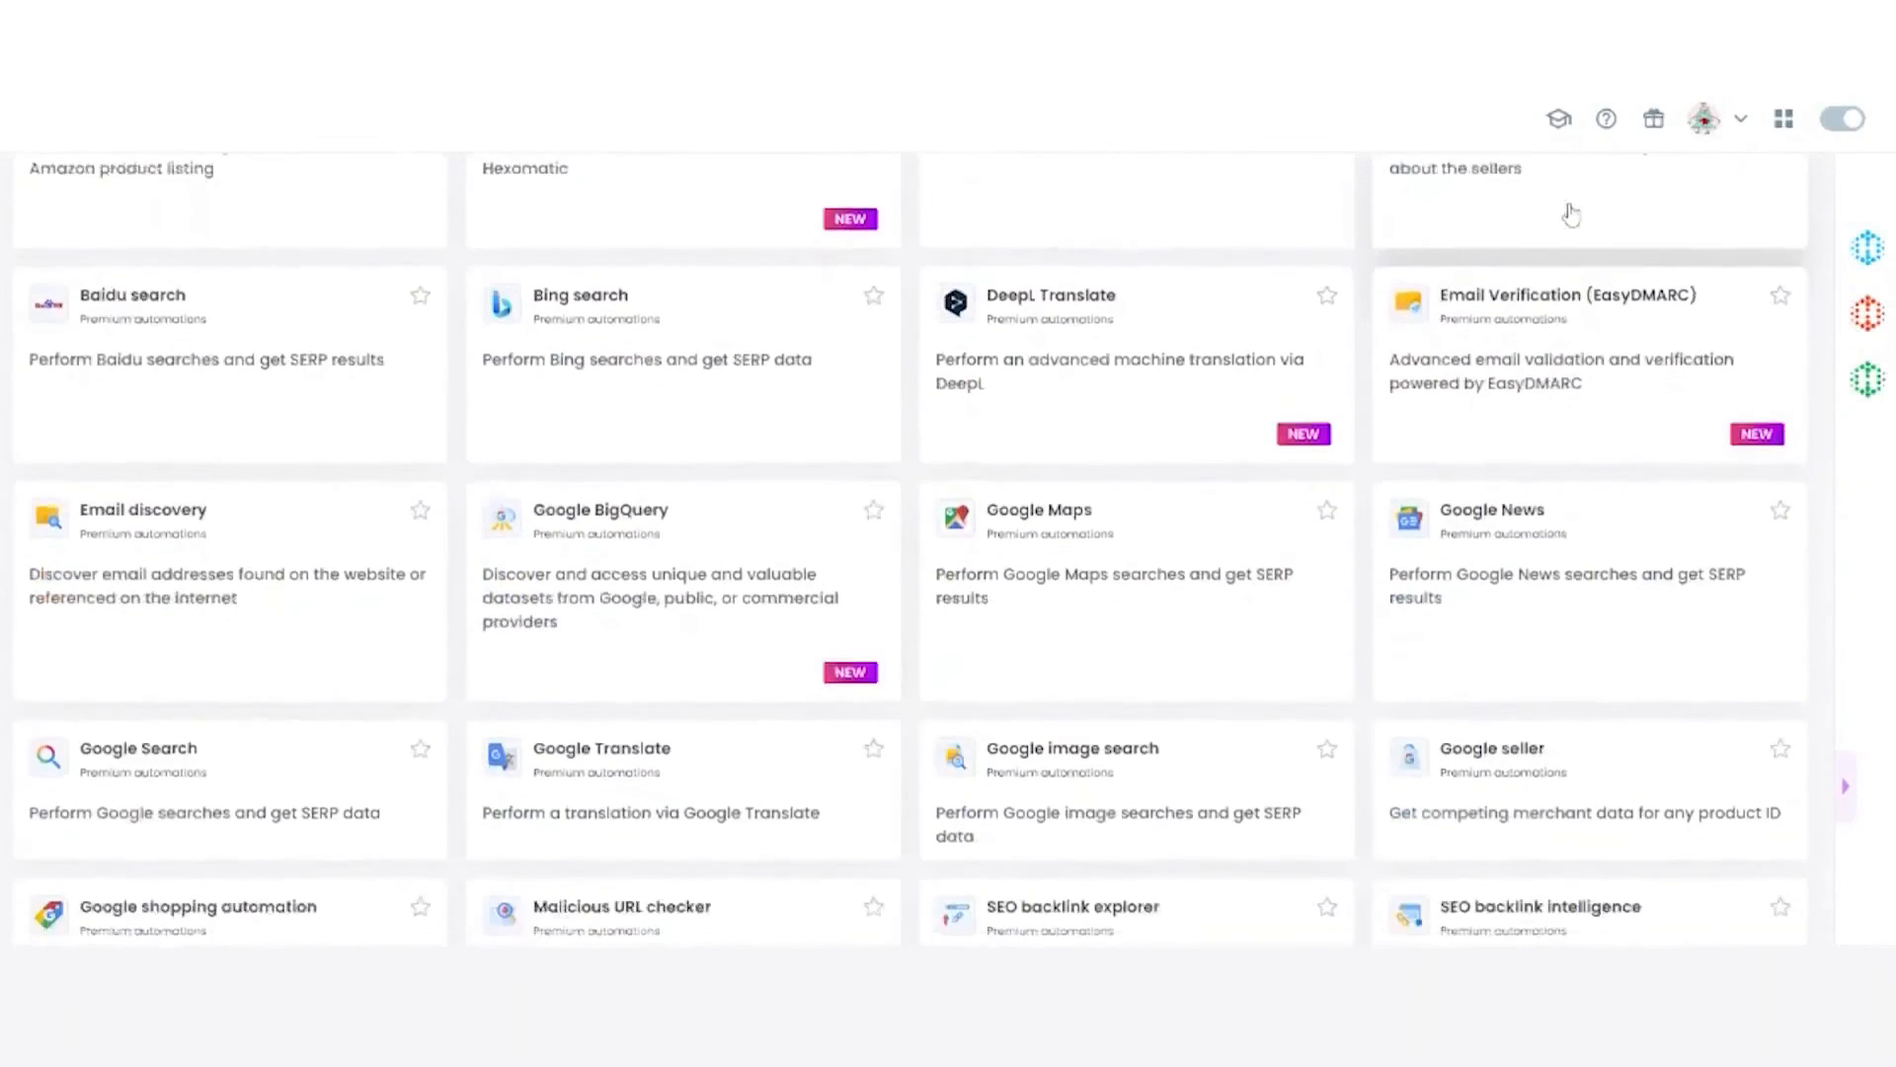
scroll(1570, 215, "down", 1)
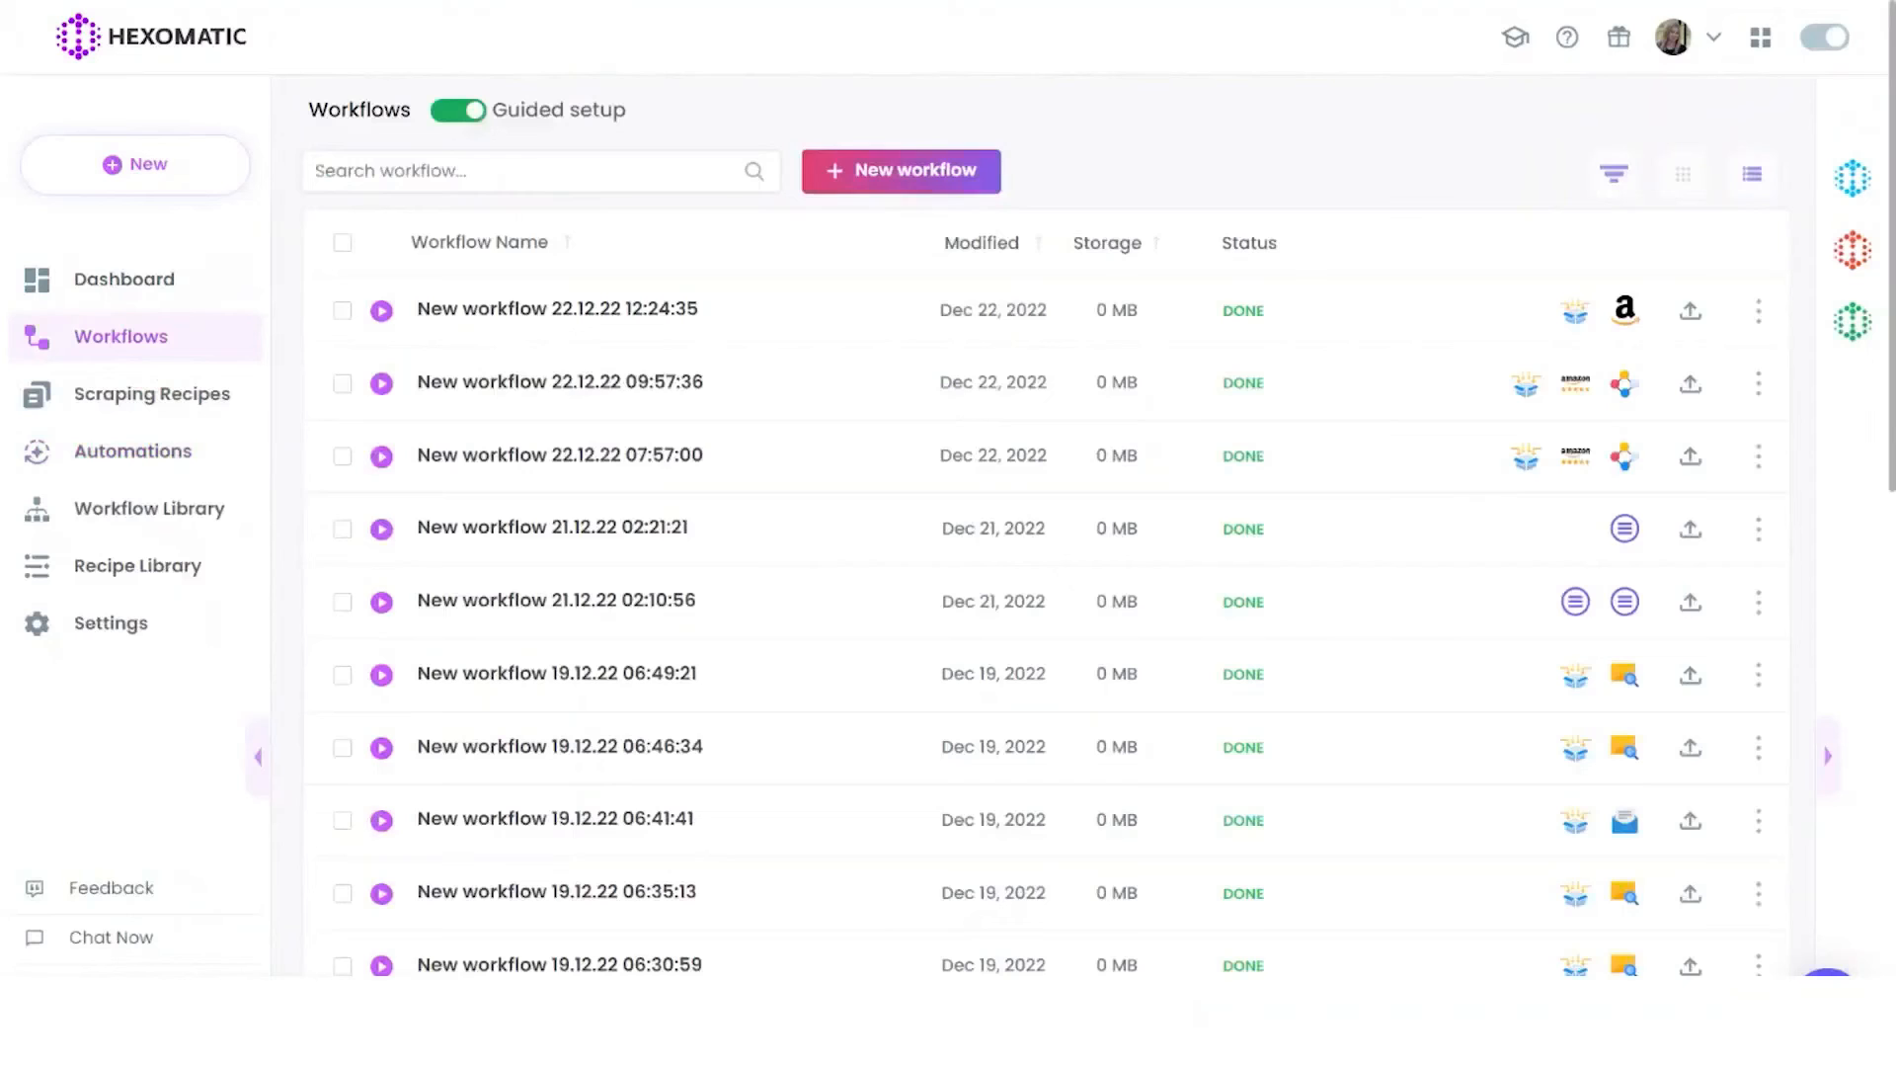
Create a workflow with the product detail page recipe fed from product urls and run it now
left_click(883, 166)
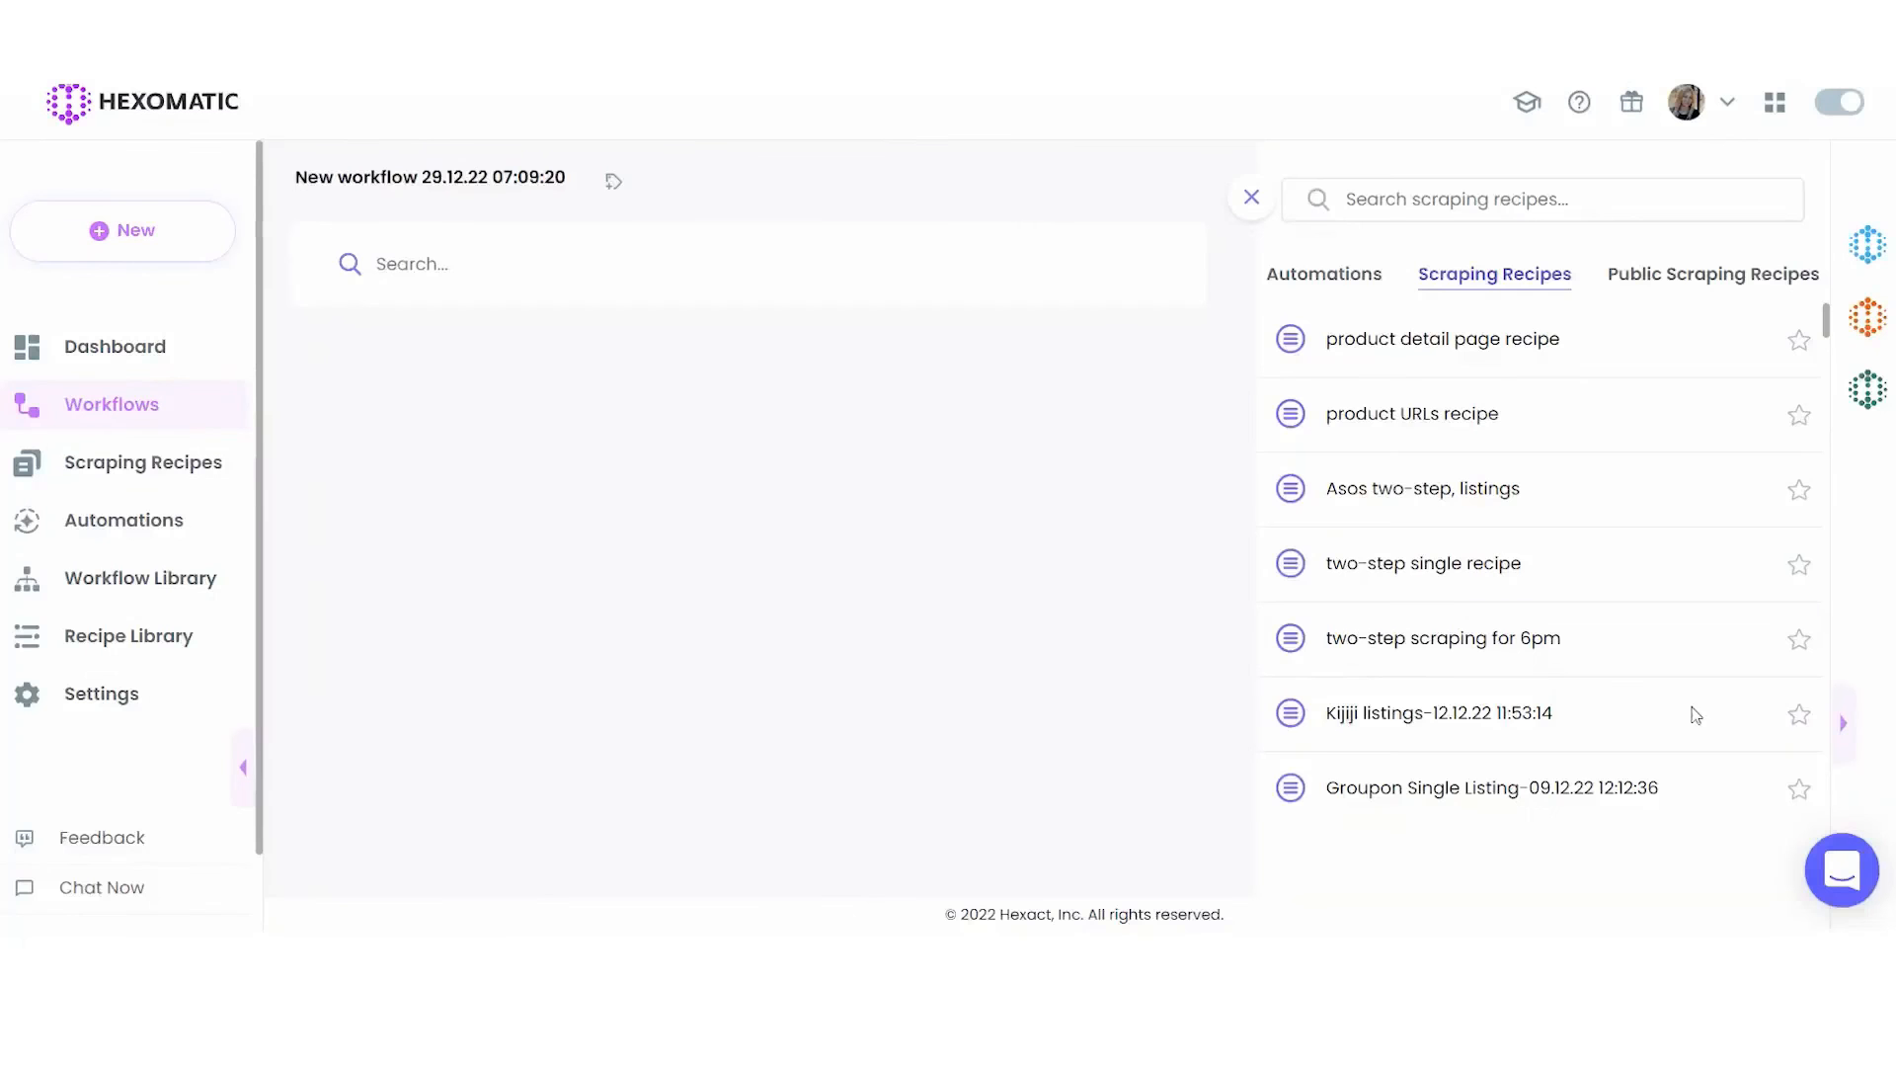
left_click(1393, 361)
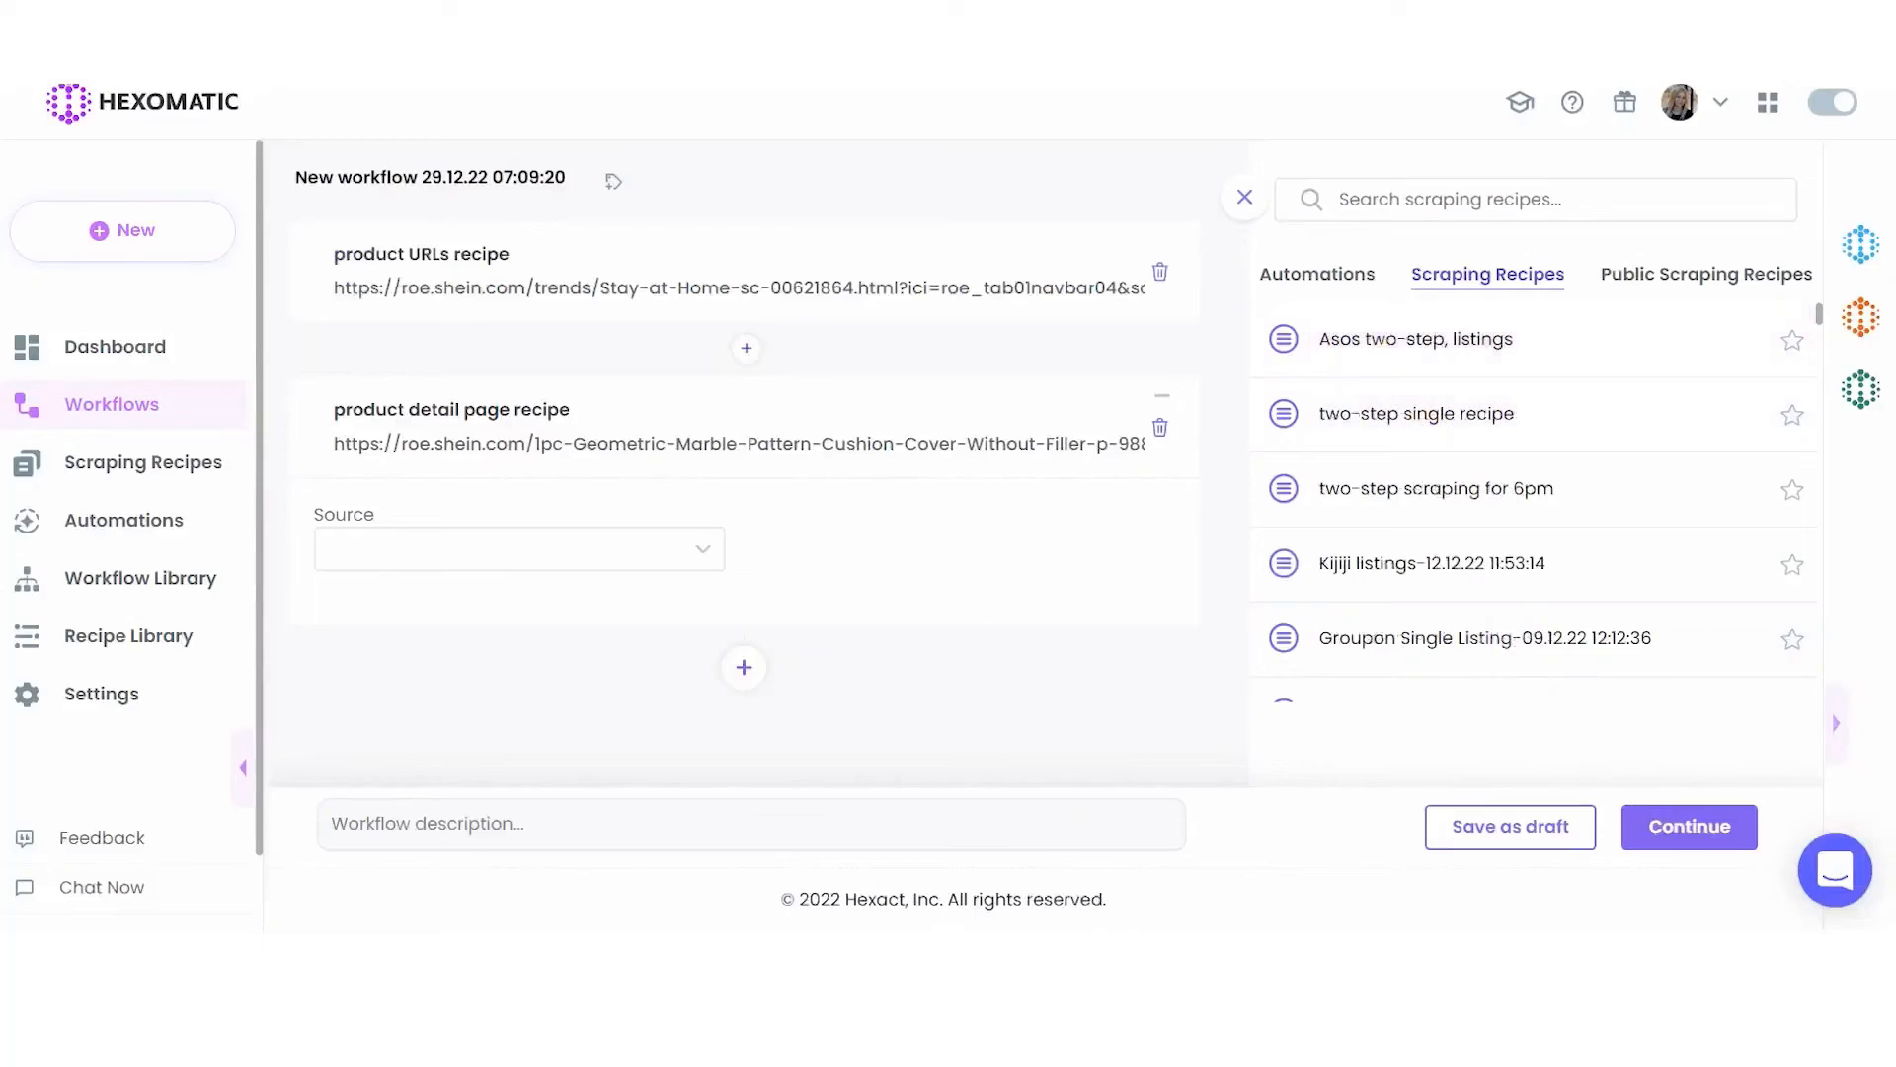
left_click(520, 548)
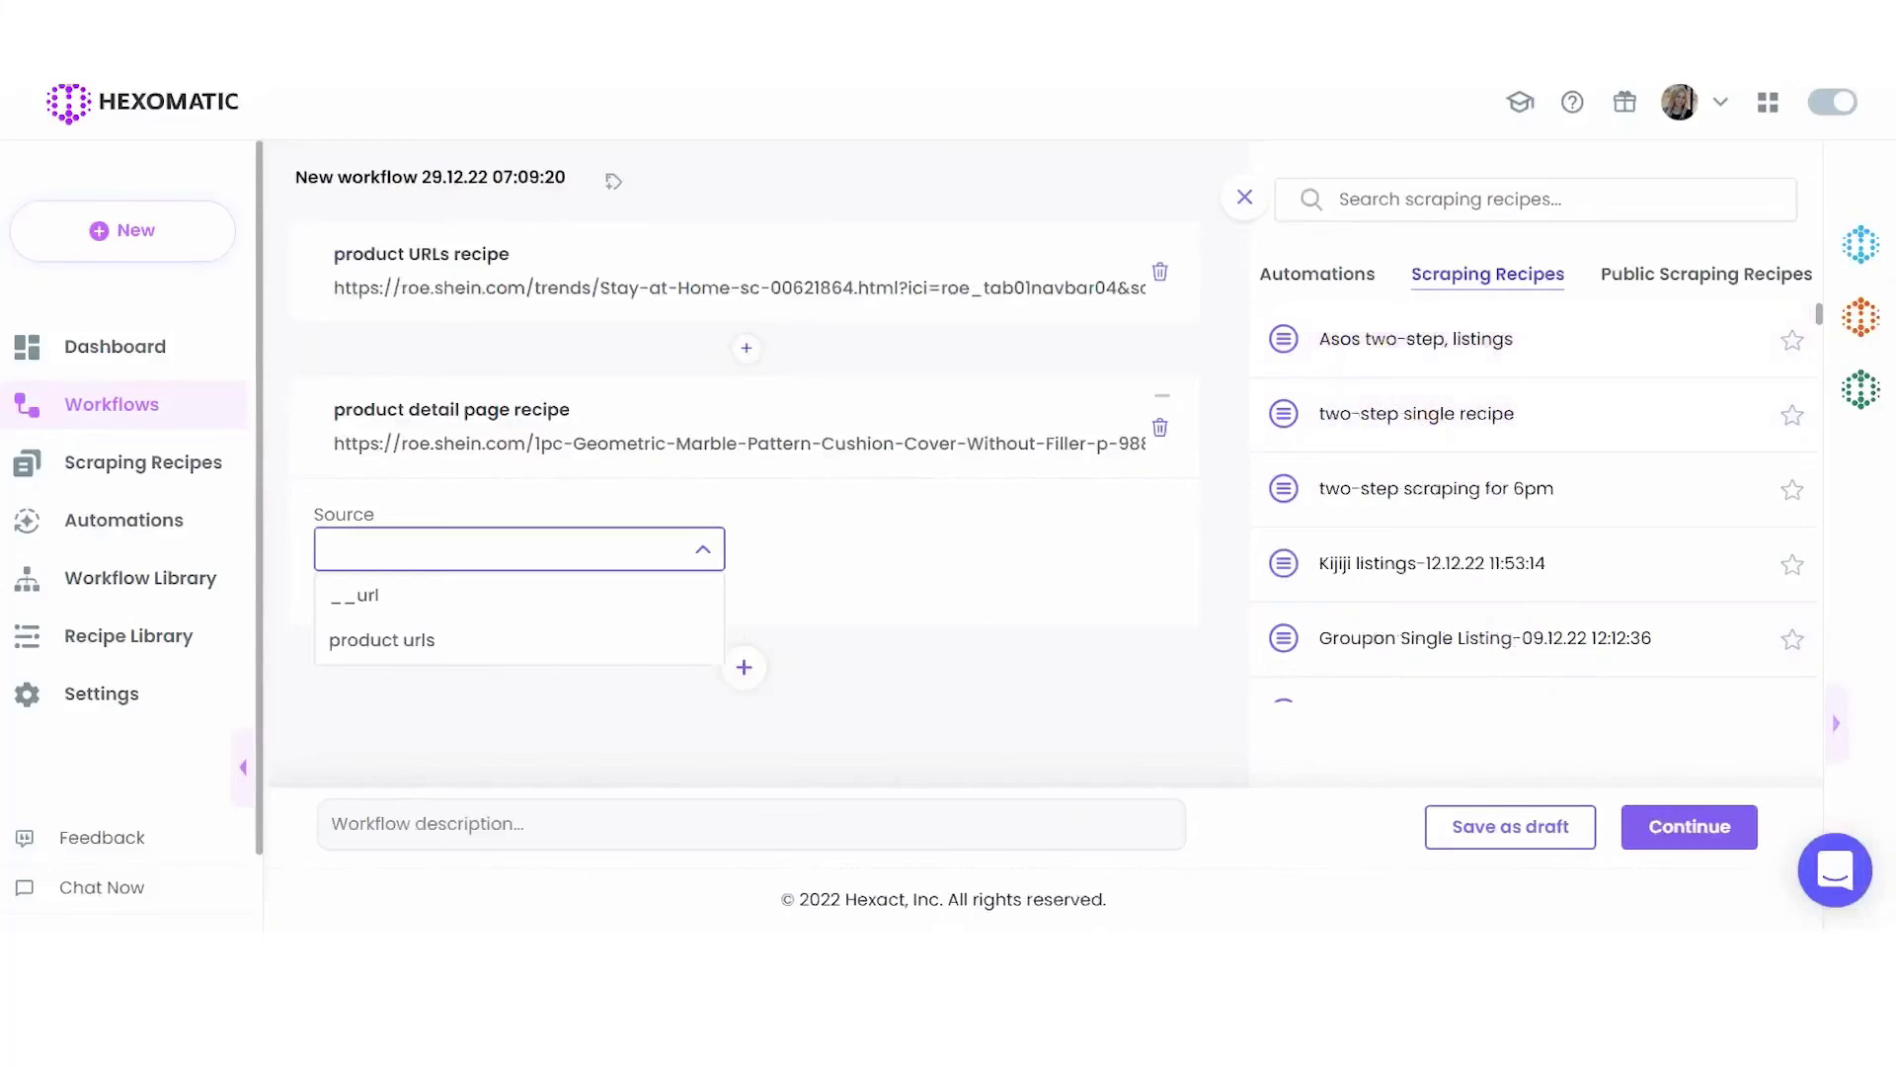
left_click(457, 643)
left_click(1689, 833)
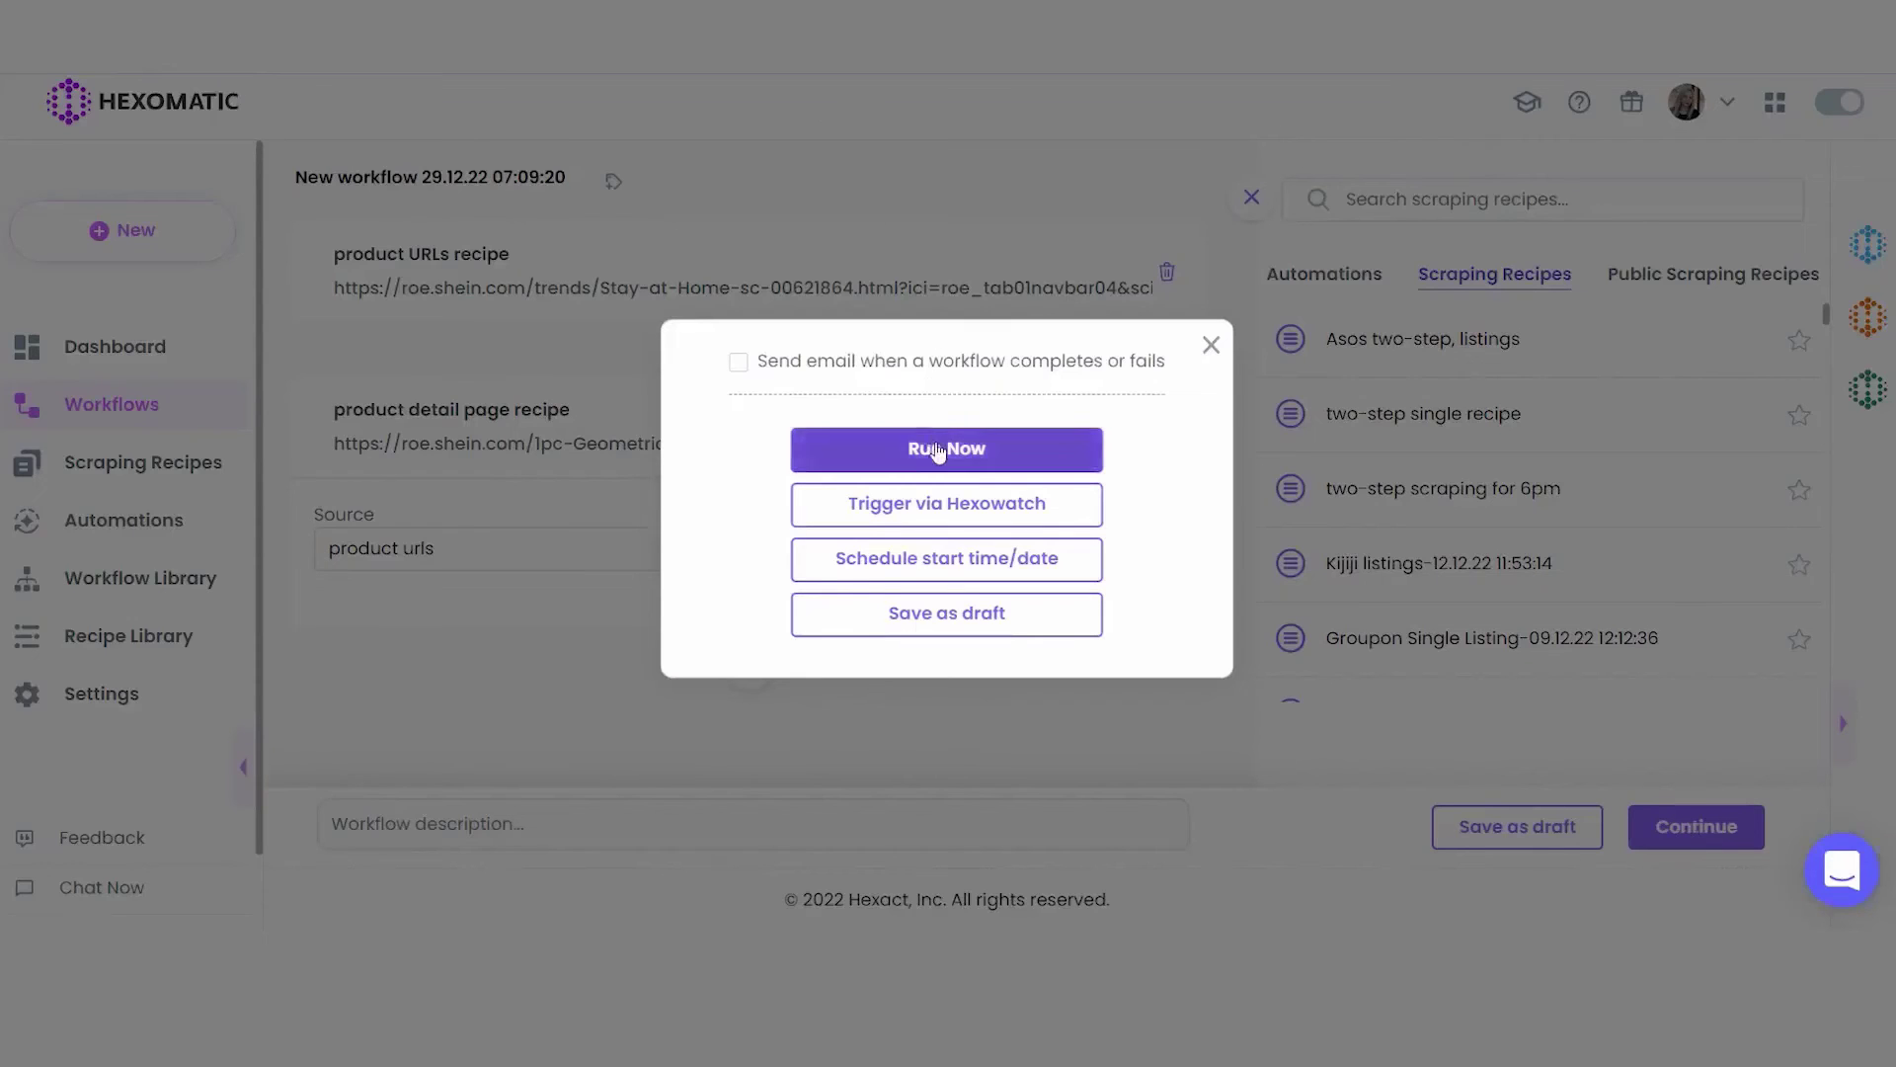
left_click(935, 439)
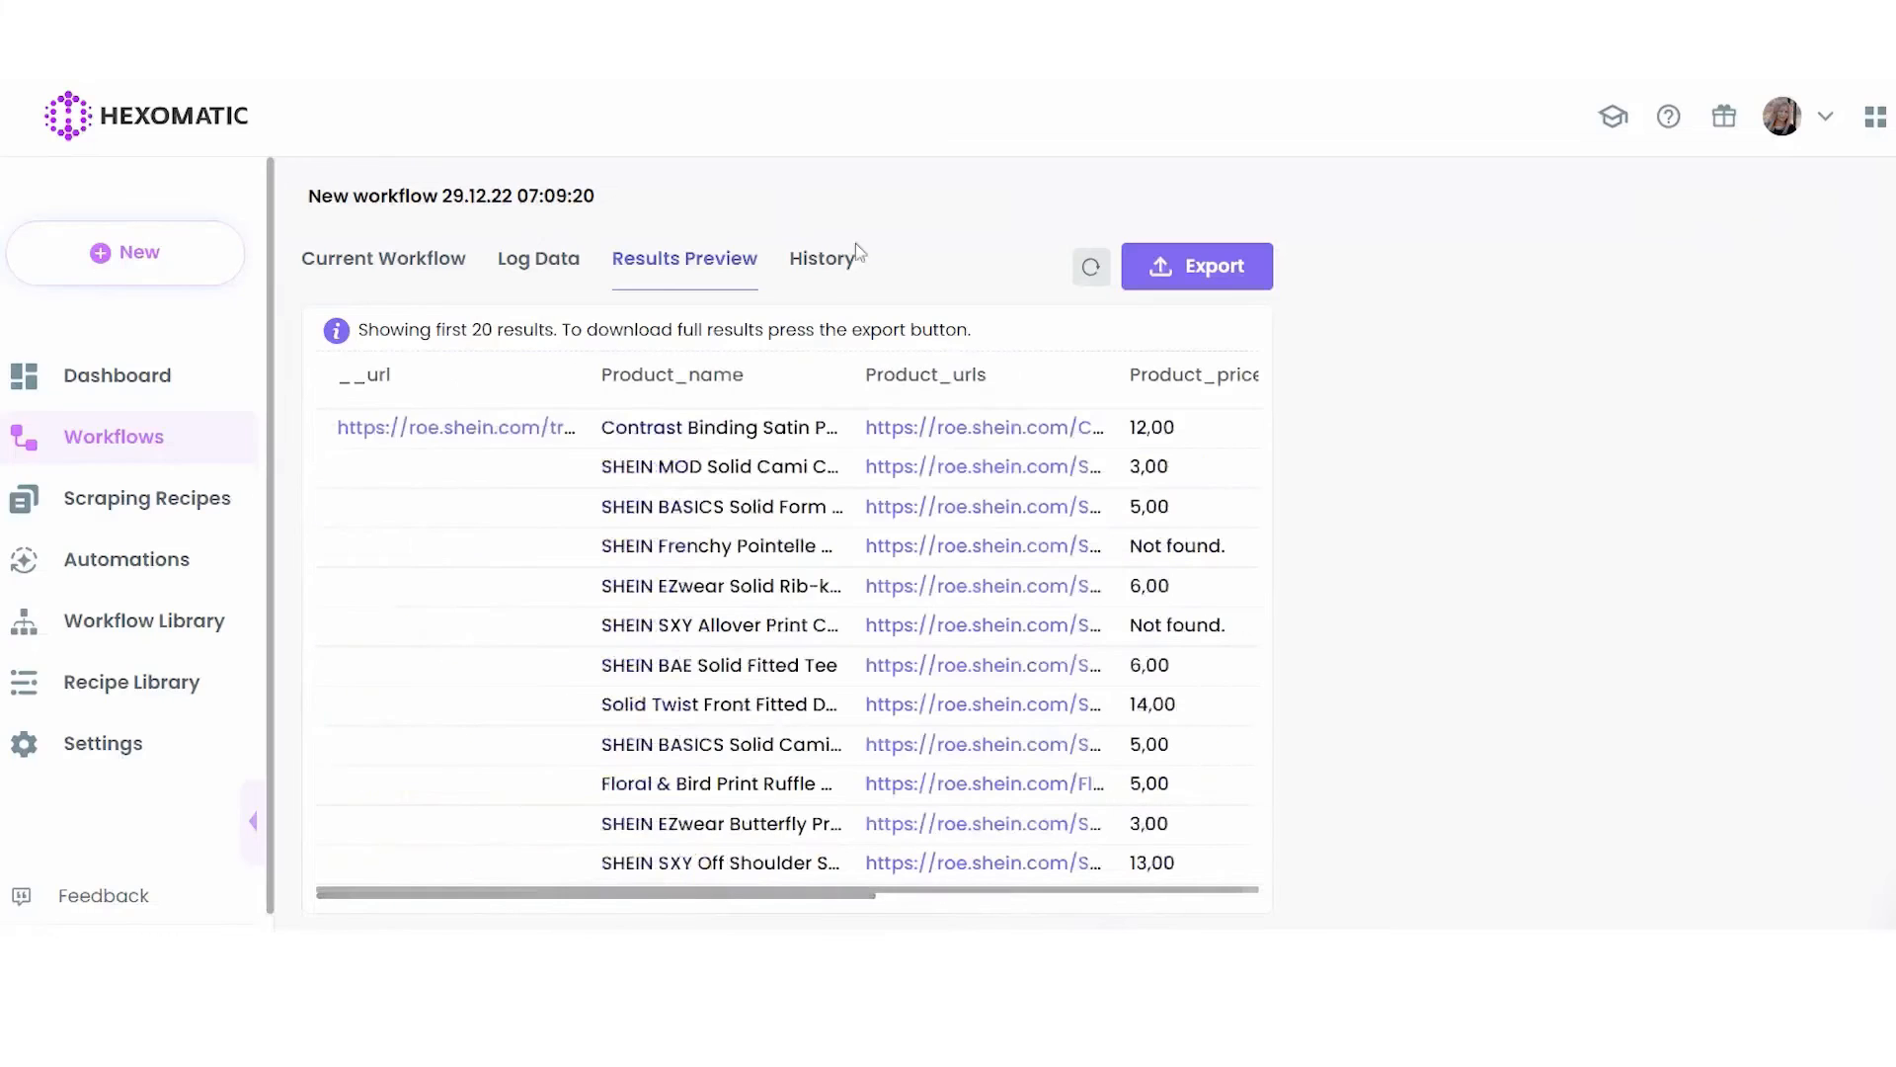
scroll(1685, 247, "down", 2)
scroll(1684, 246, "down", 2)
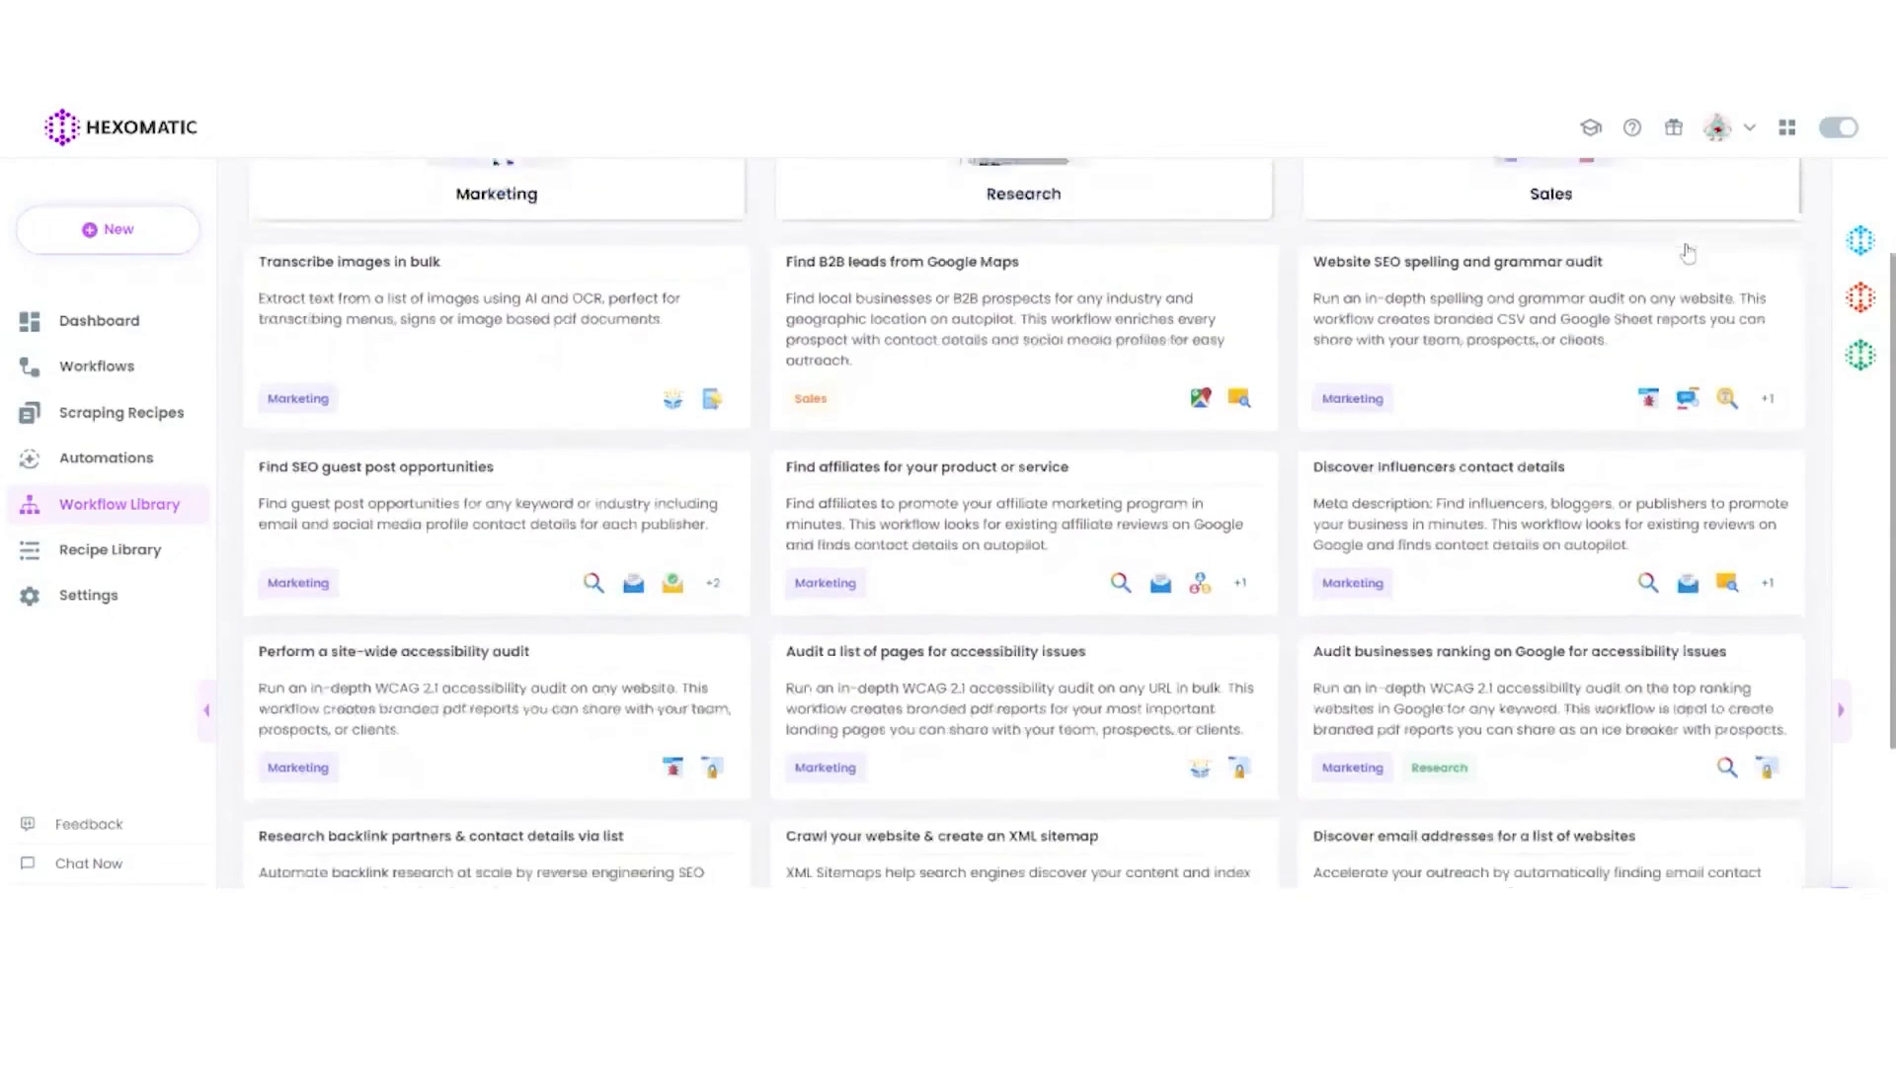
scroll(1686, 253, "down", 2)
scroll(1686, 252, "down", 2)
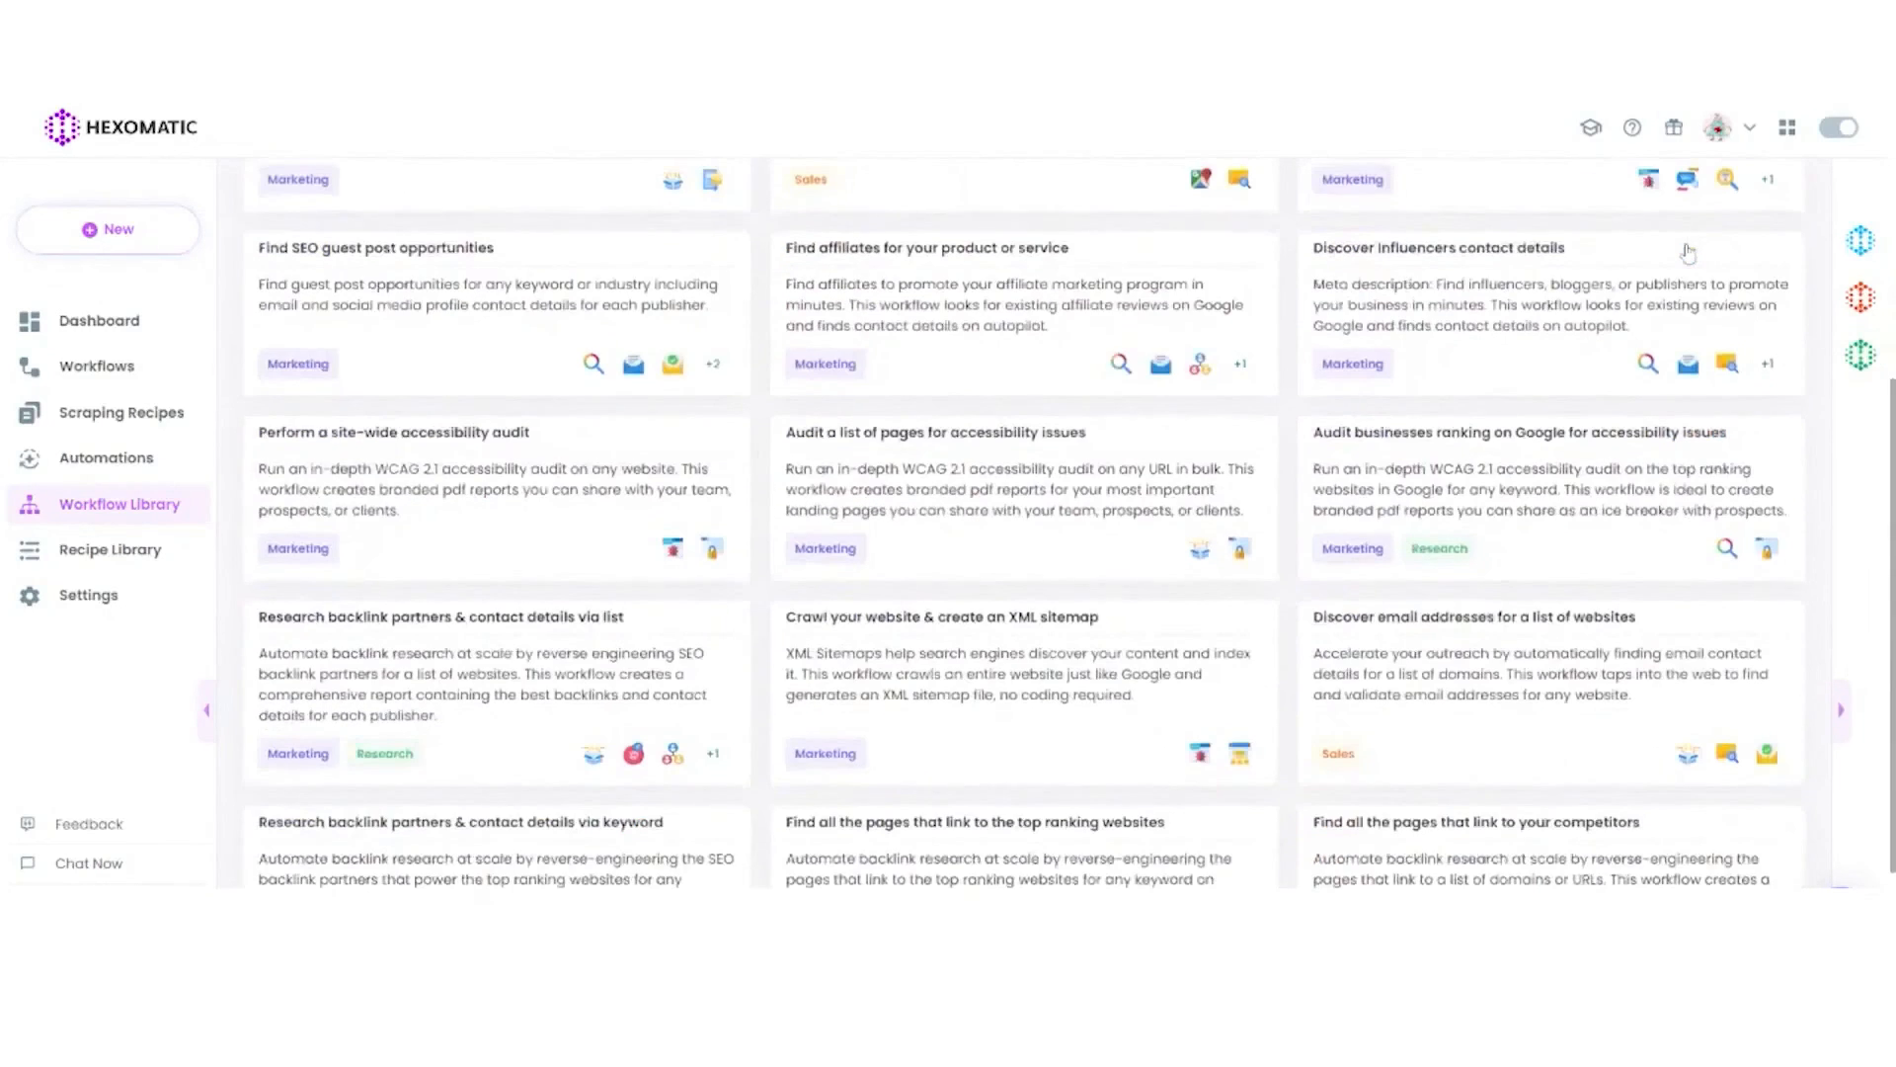
scroll(1687, 252, "down", 2)
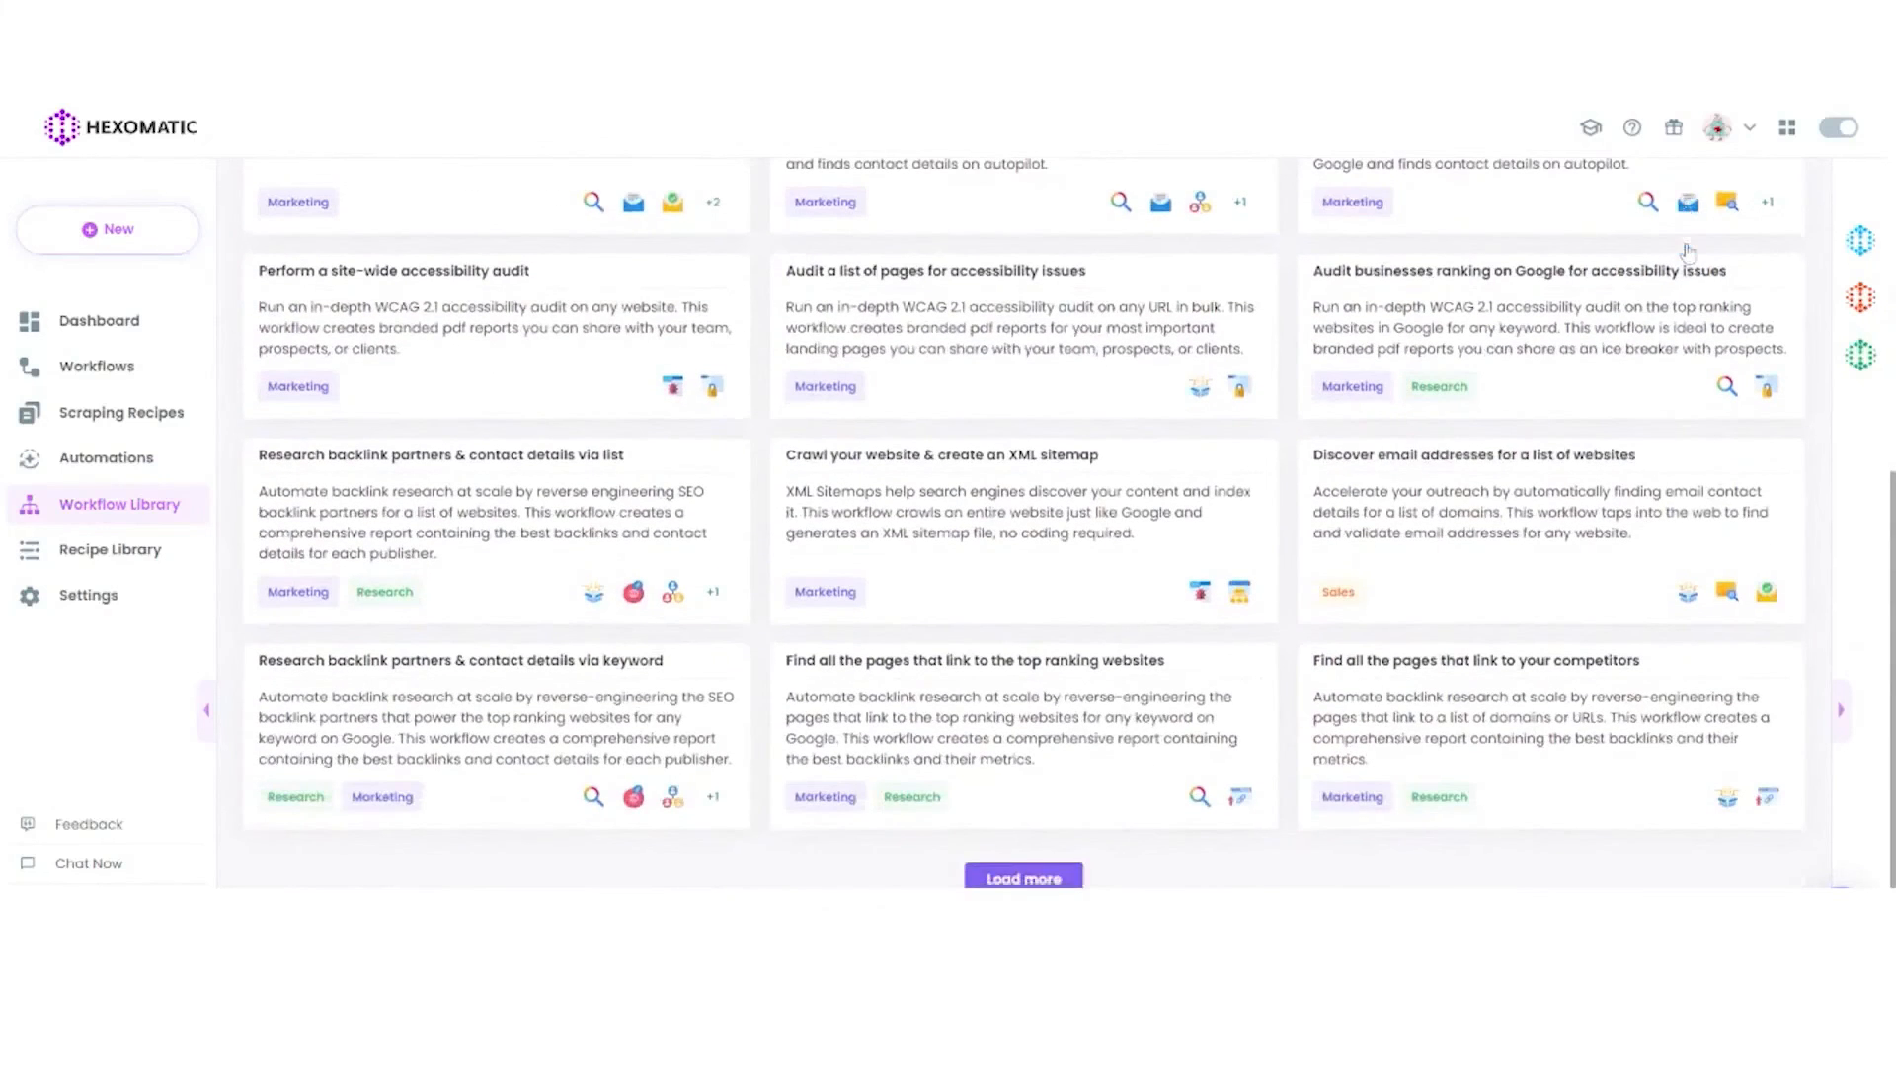
scroll(1686, 251, "up", 1)
scroll(1686, 252, "up", 2)
scroll(1687, 251, "up", 2)
scroll(1686, 253, "up", 2)
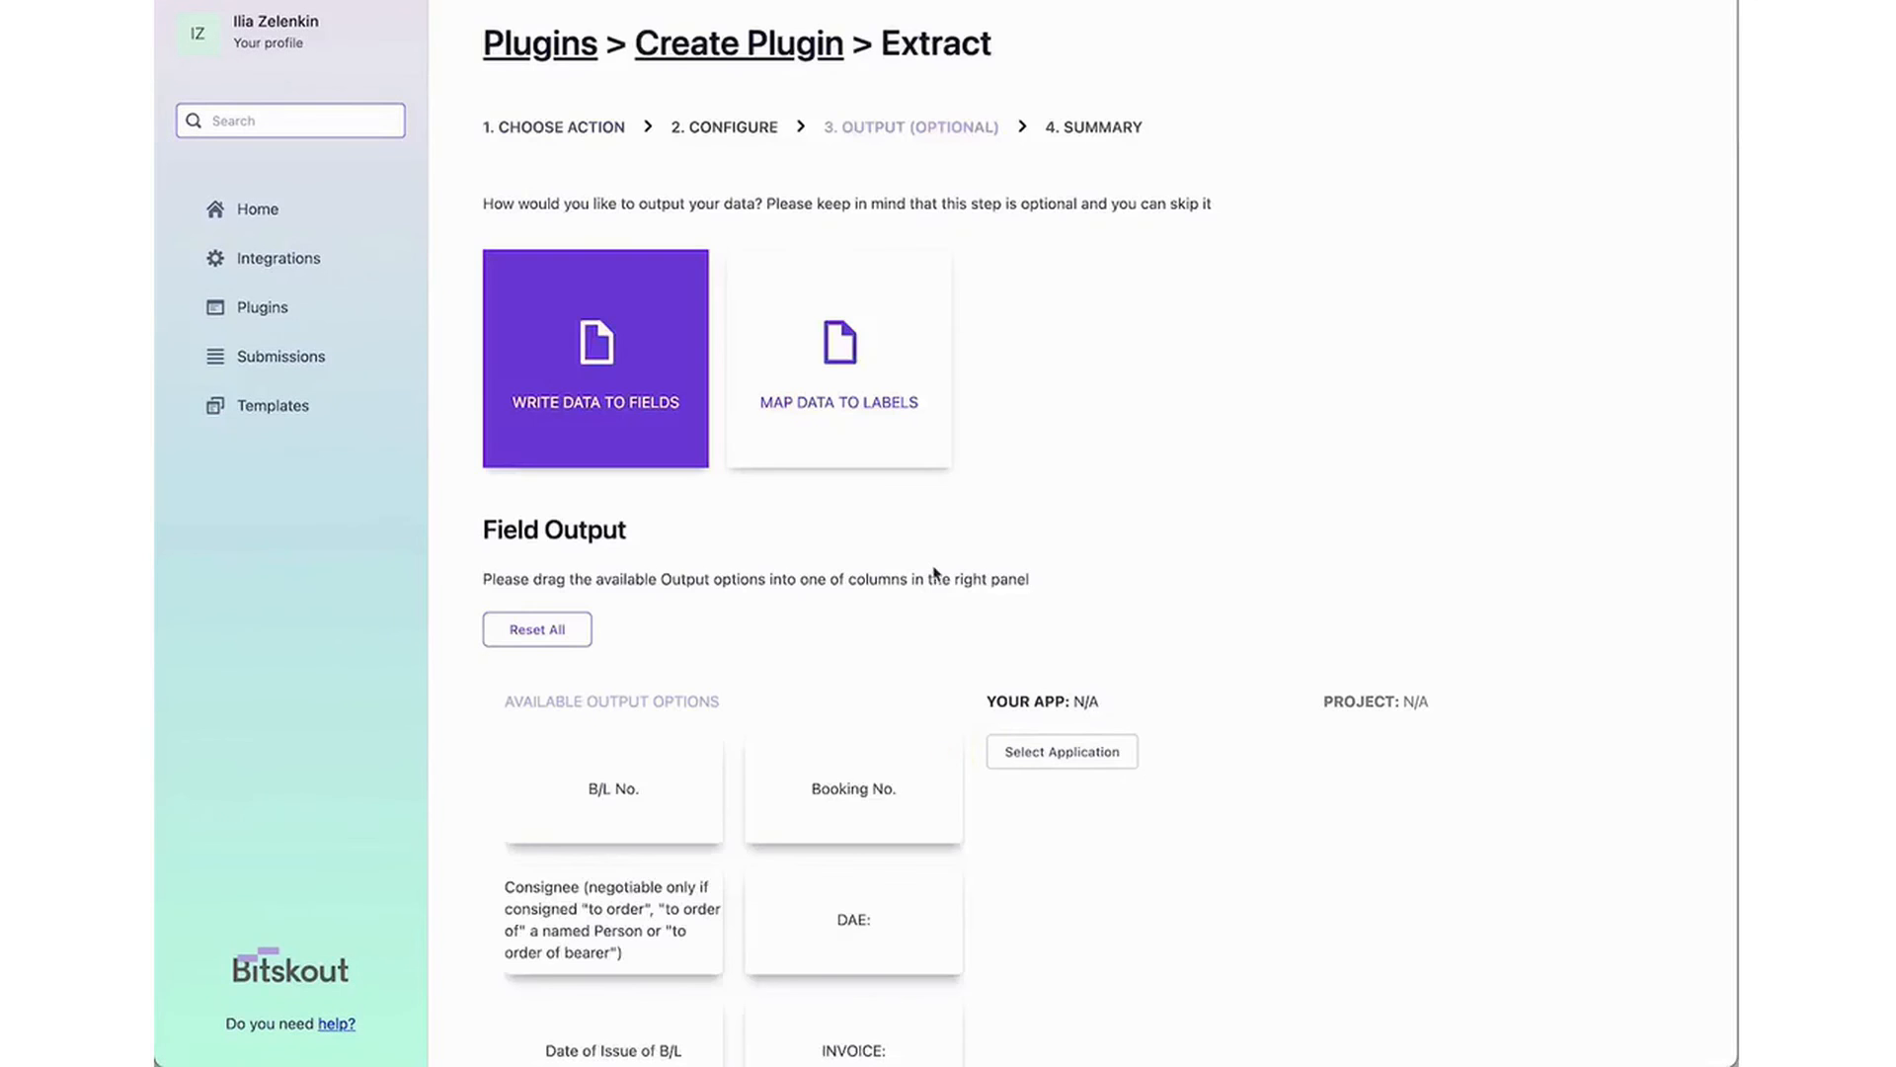
scroll(933, 573, "down", 1)
scroll(1091, 391, "down", 2)
Target monday.com's Default workspace and the Extracting Data - Custom Documents project for the output
left_click(1093, 374)
left_click(720, 402)
left_click(1537, 635)
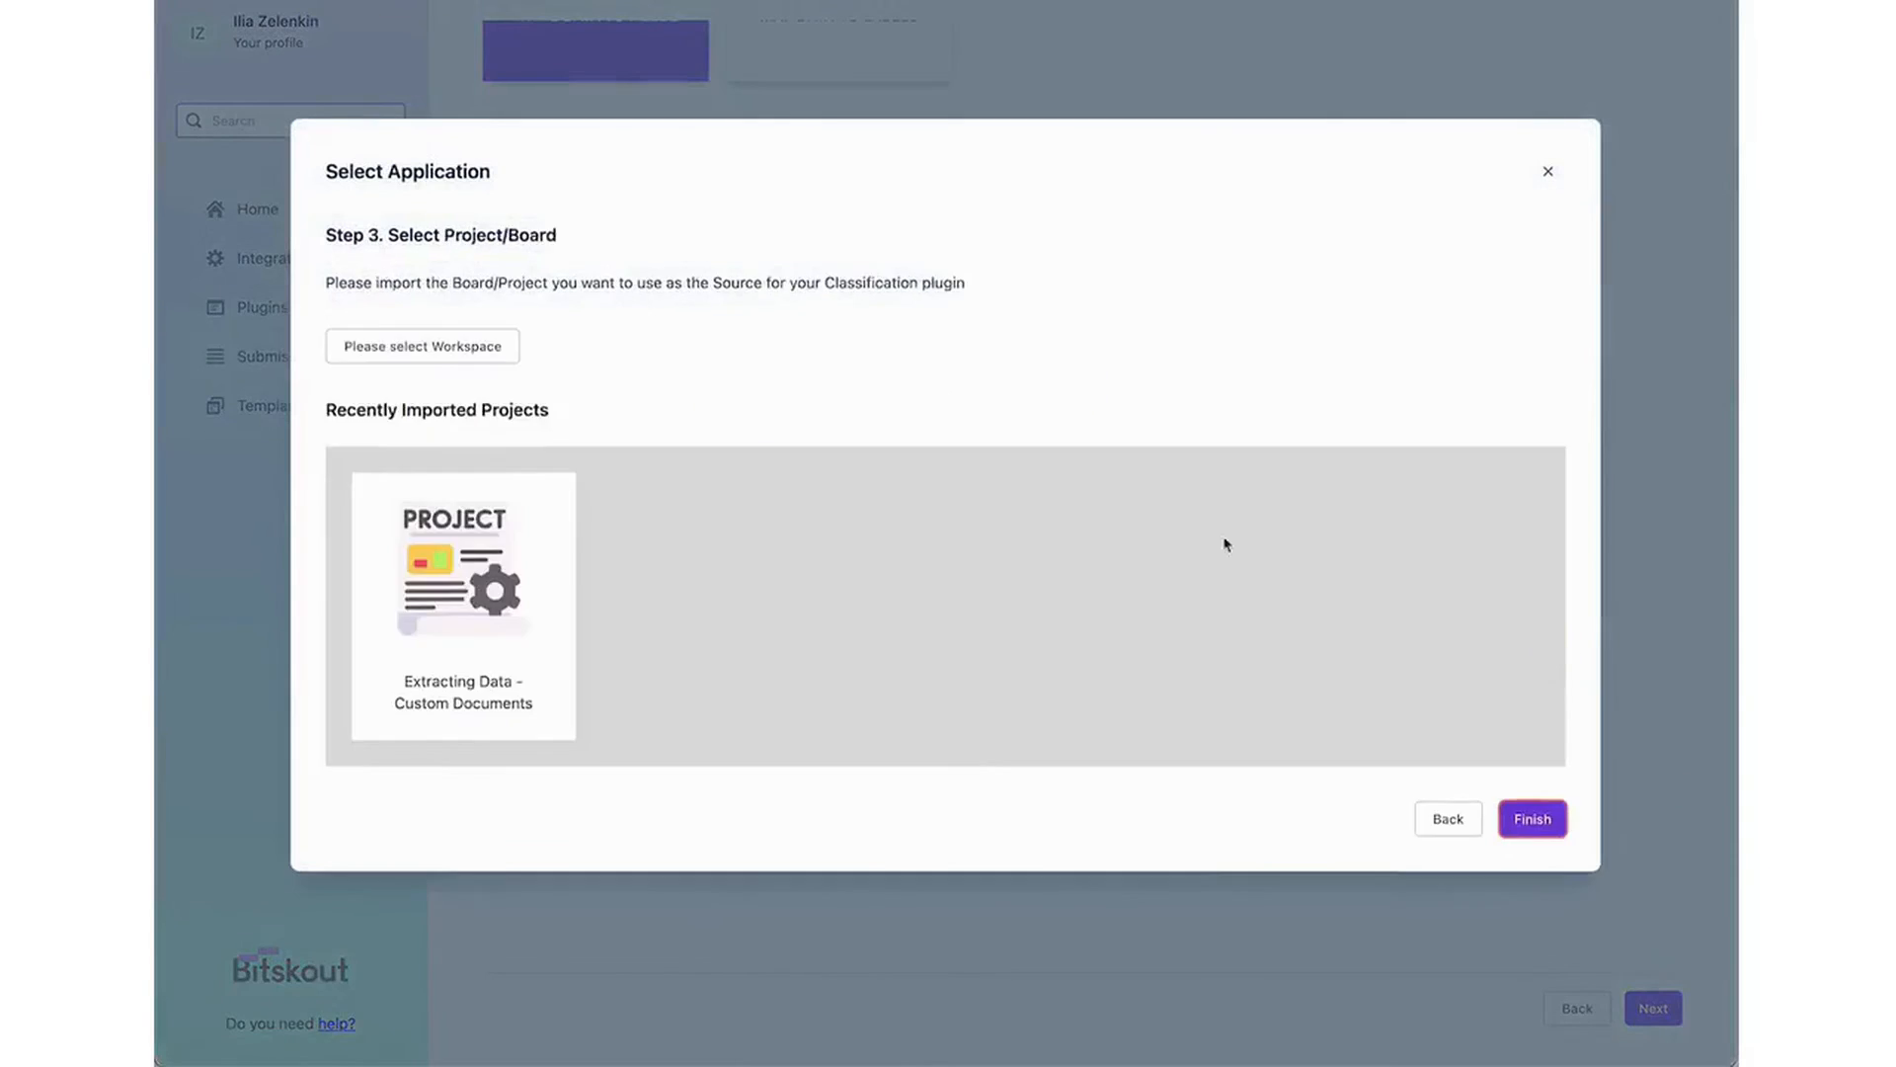
left_click(423, 343)
left_click(385, 474)
scroll(472, 754, "down", 2)
left_click(465, 682)
left_click(1532, 885)
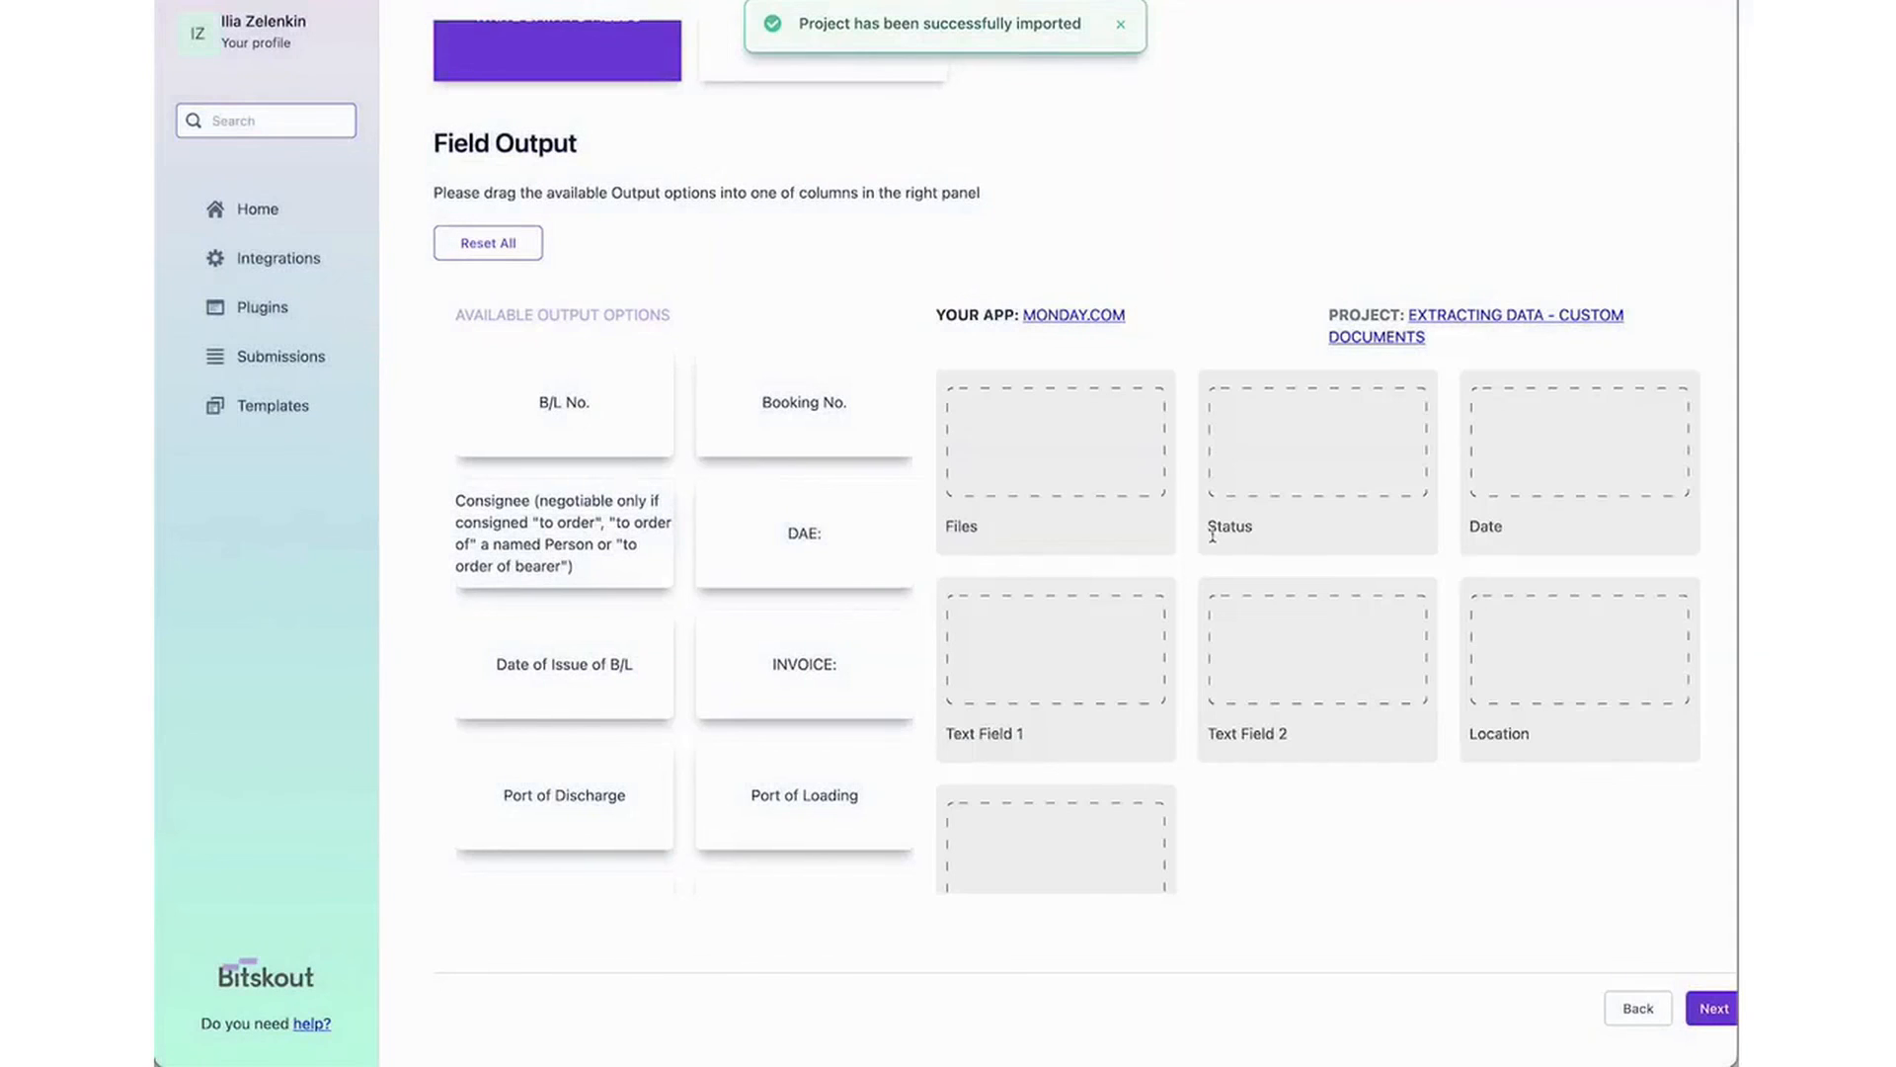
left_click_drag(780, 673, 978, 641)
left_click_drag(564, 666, 1352, 641)
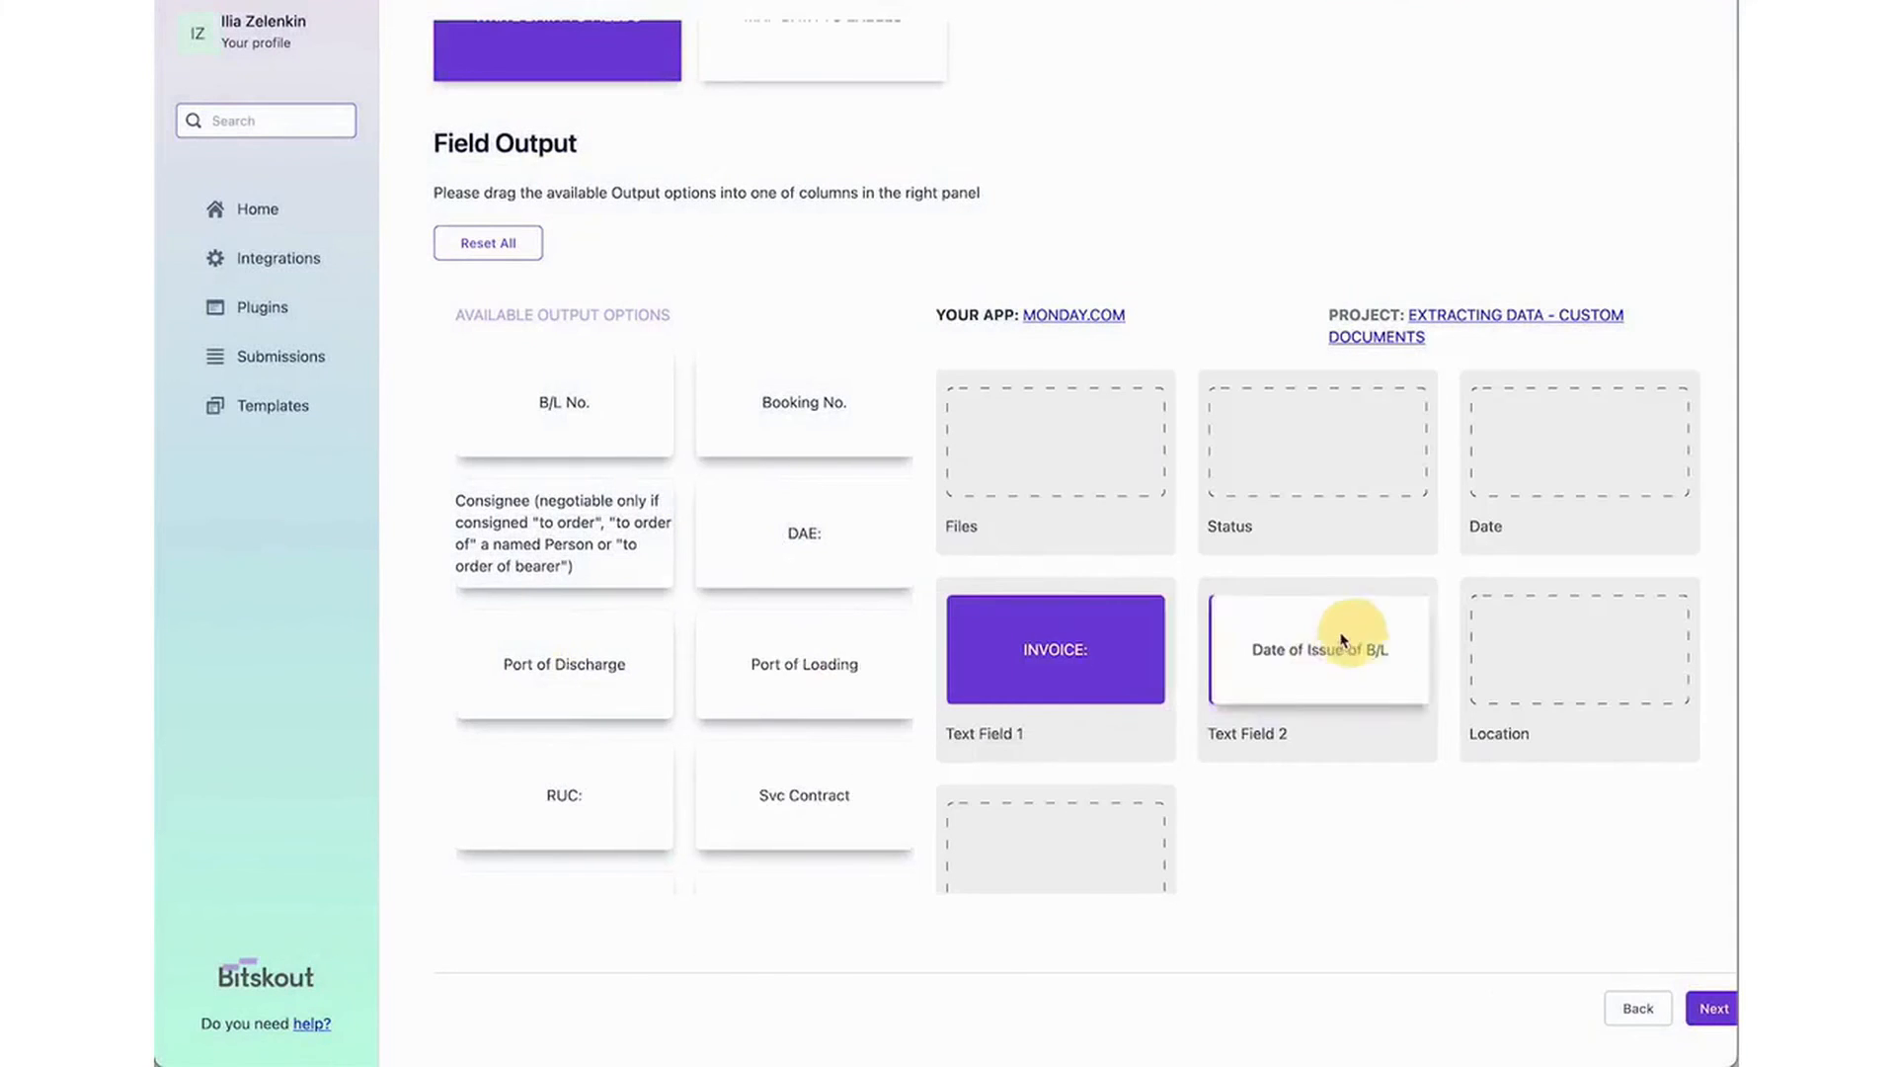
scroll(460, 428, "up", 3)
scroll(461, 427, "down", 3)
Confirm the summary and create the Bill of Lading extraction plugin
left_click(1704, 927)
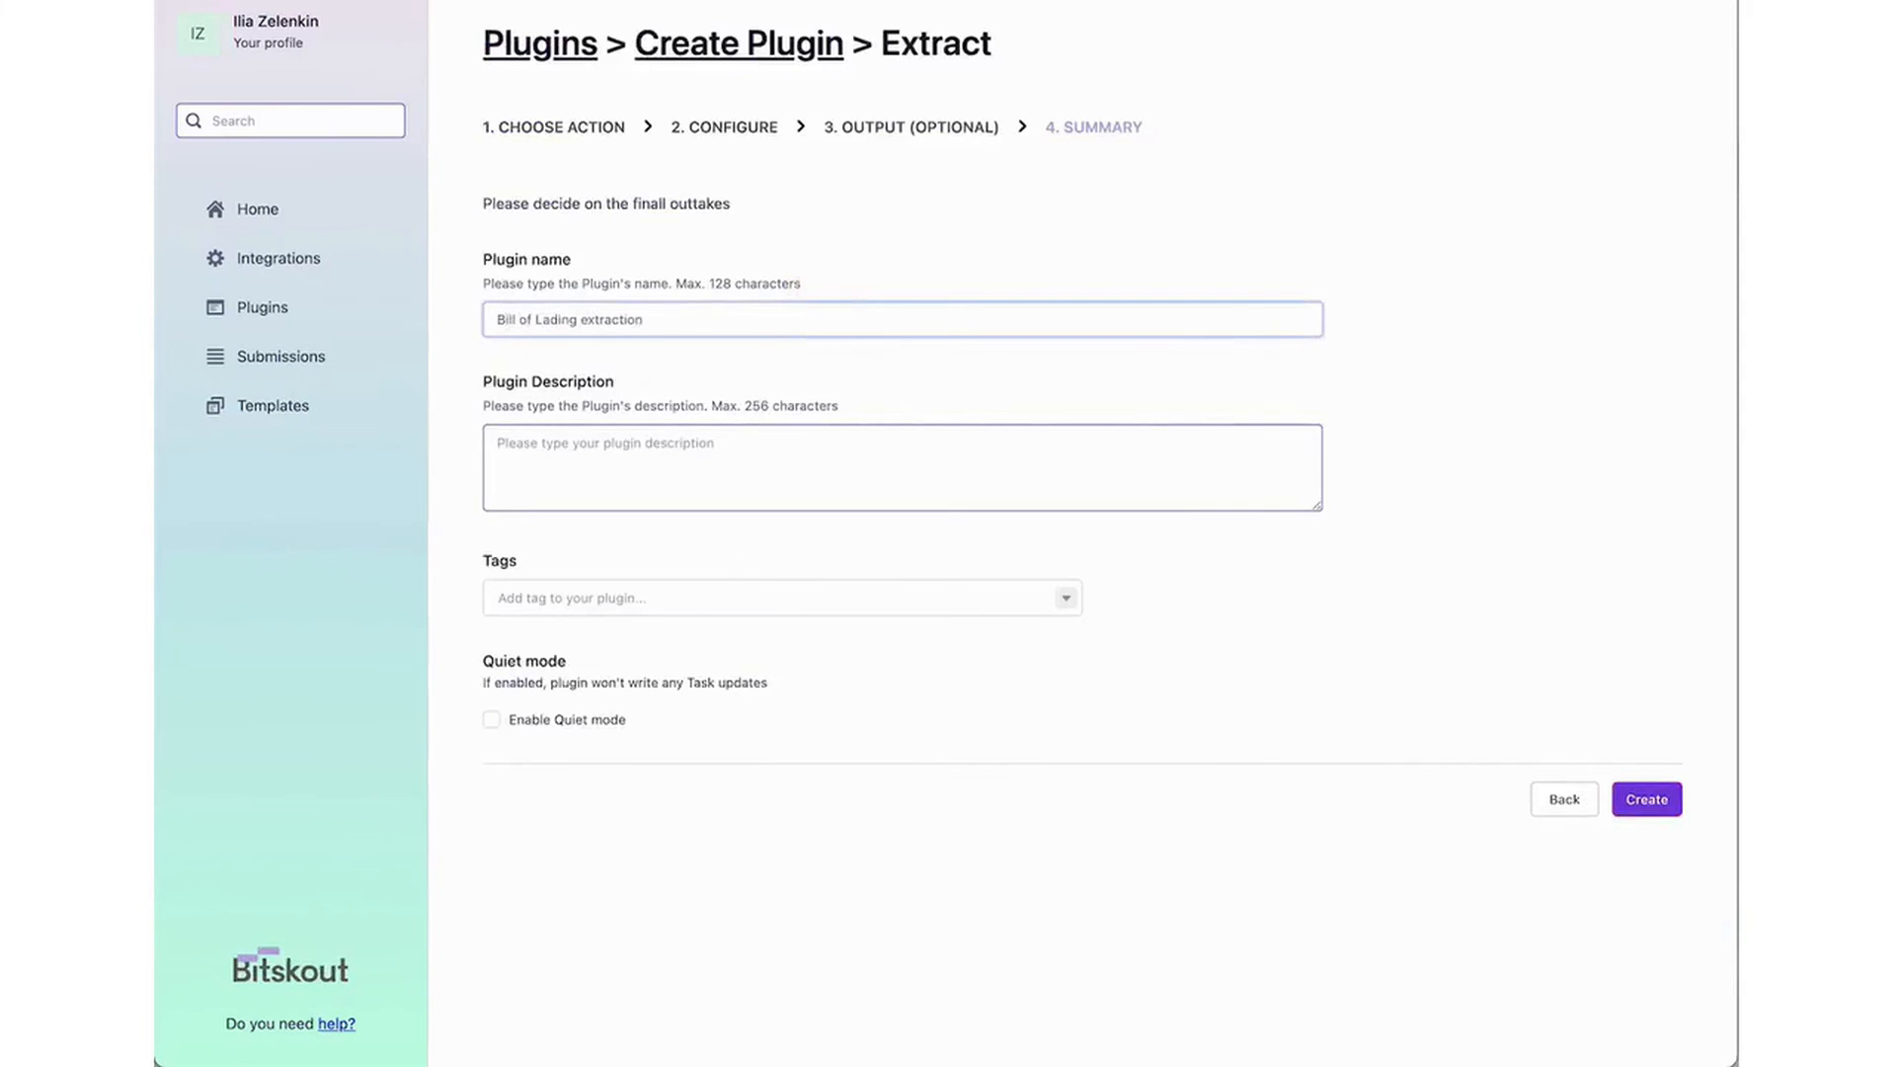
left_click(1652, 813)
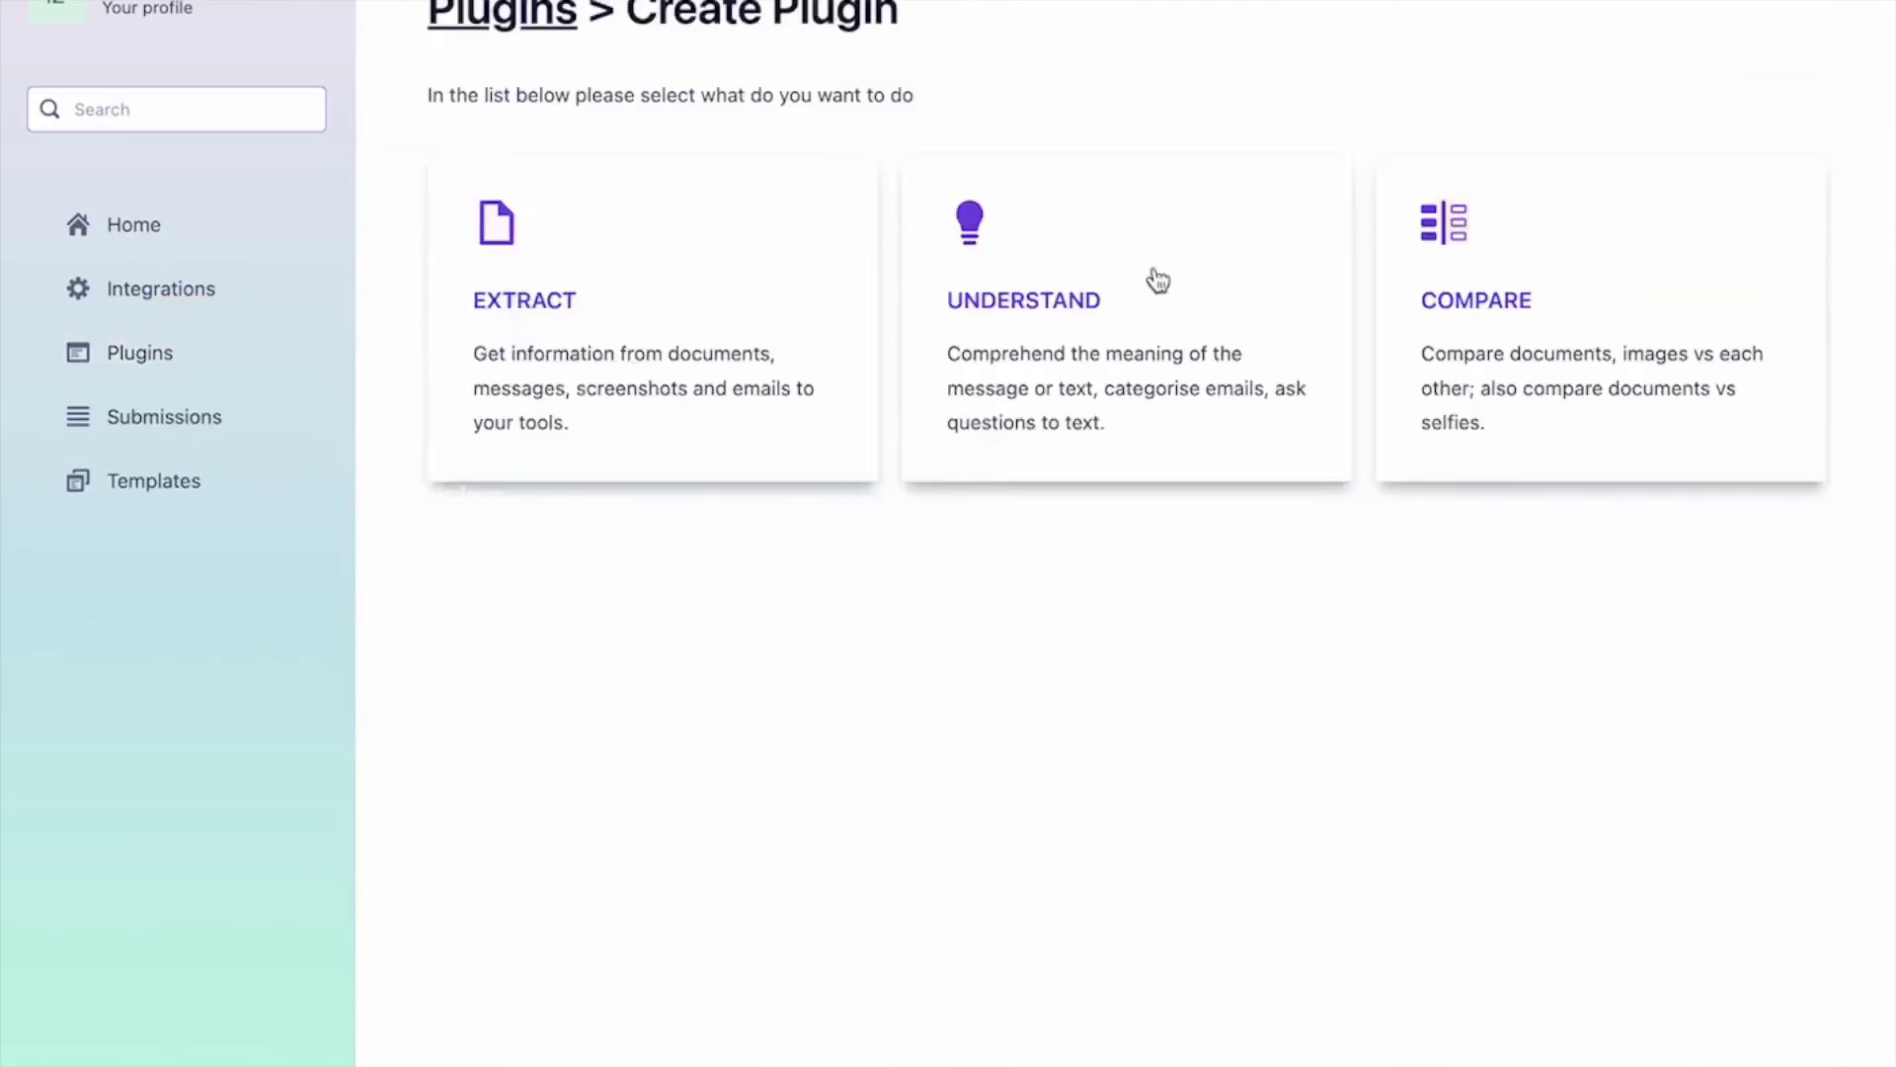
Start an Extract plugin and draw custom String regions for Items, Exporter and Date on the certificate
left_click(858, 463)
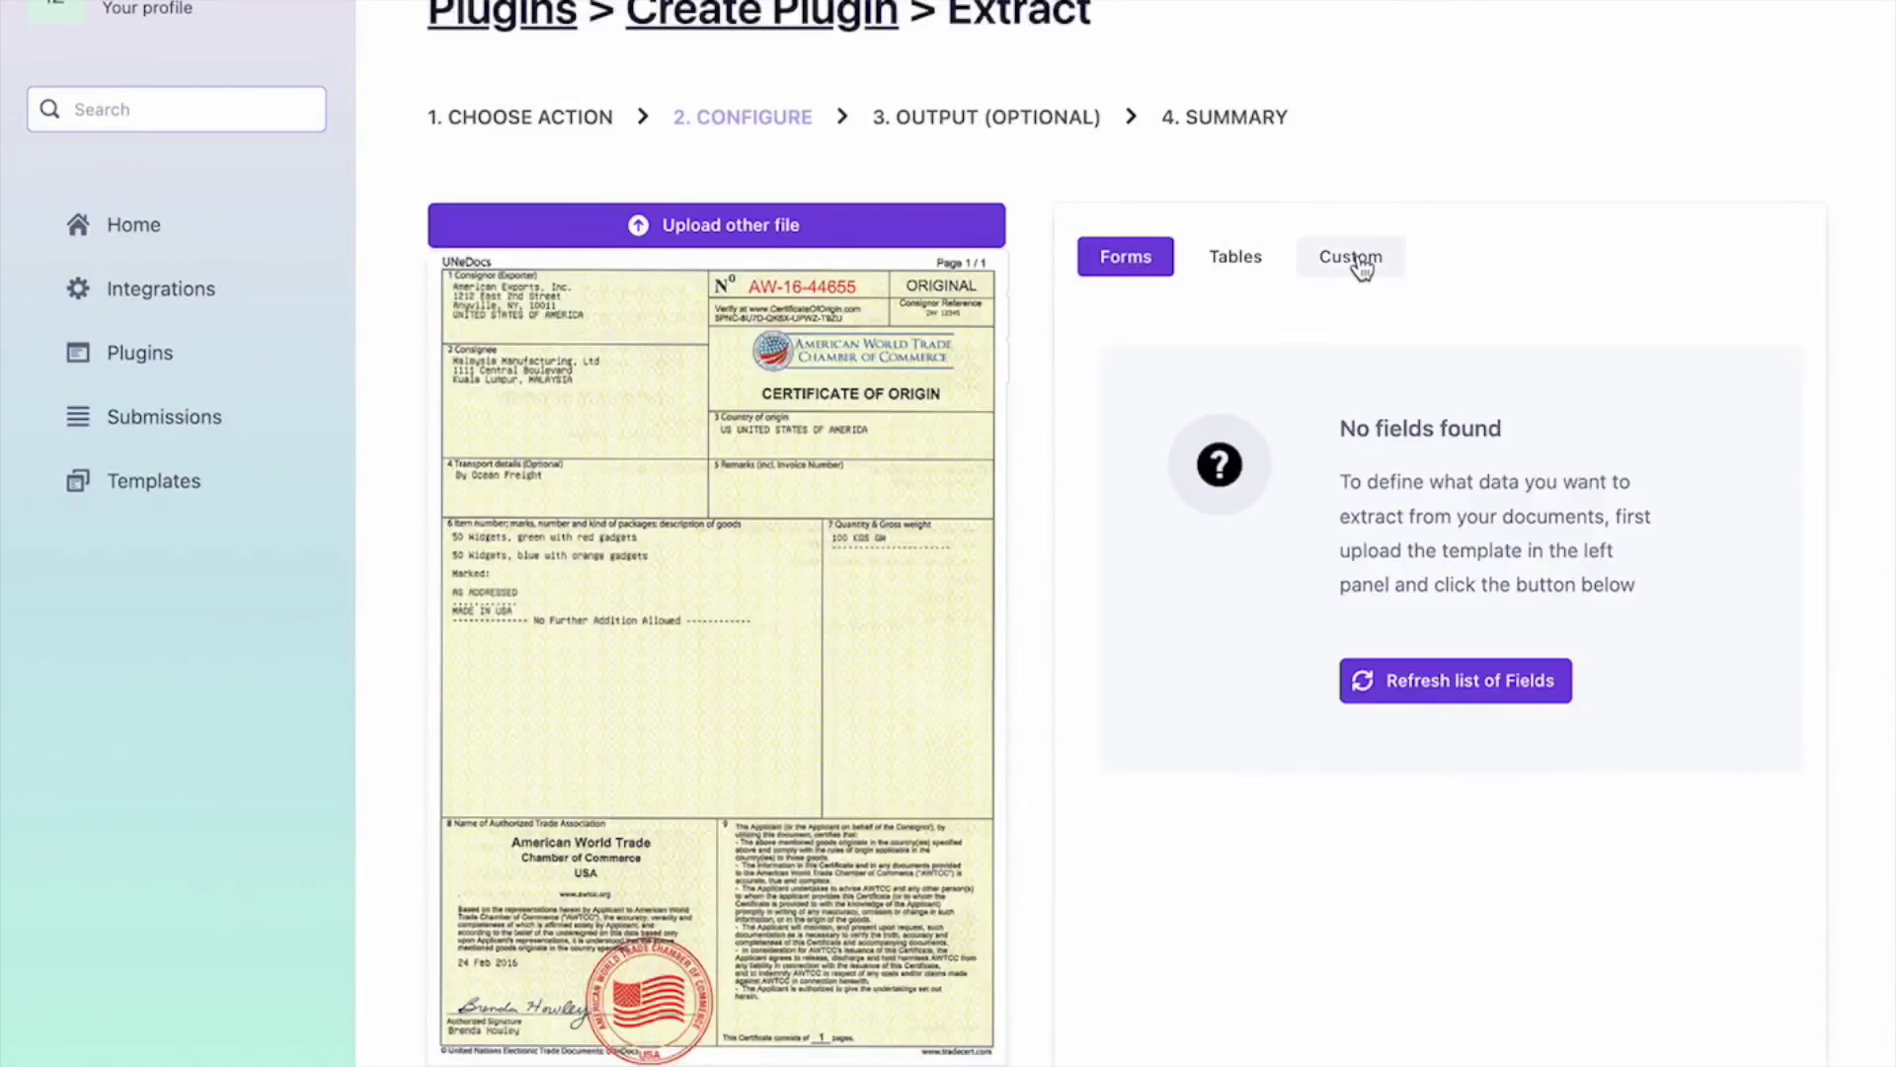
left_click(1350, 255)
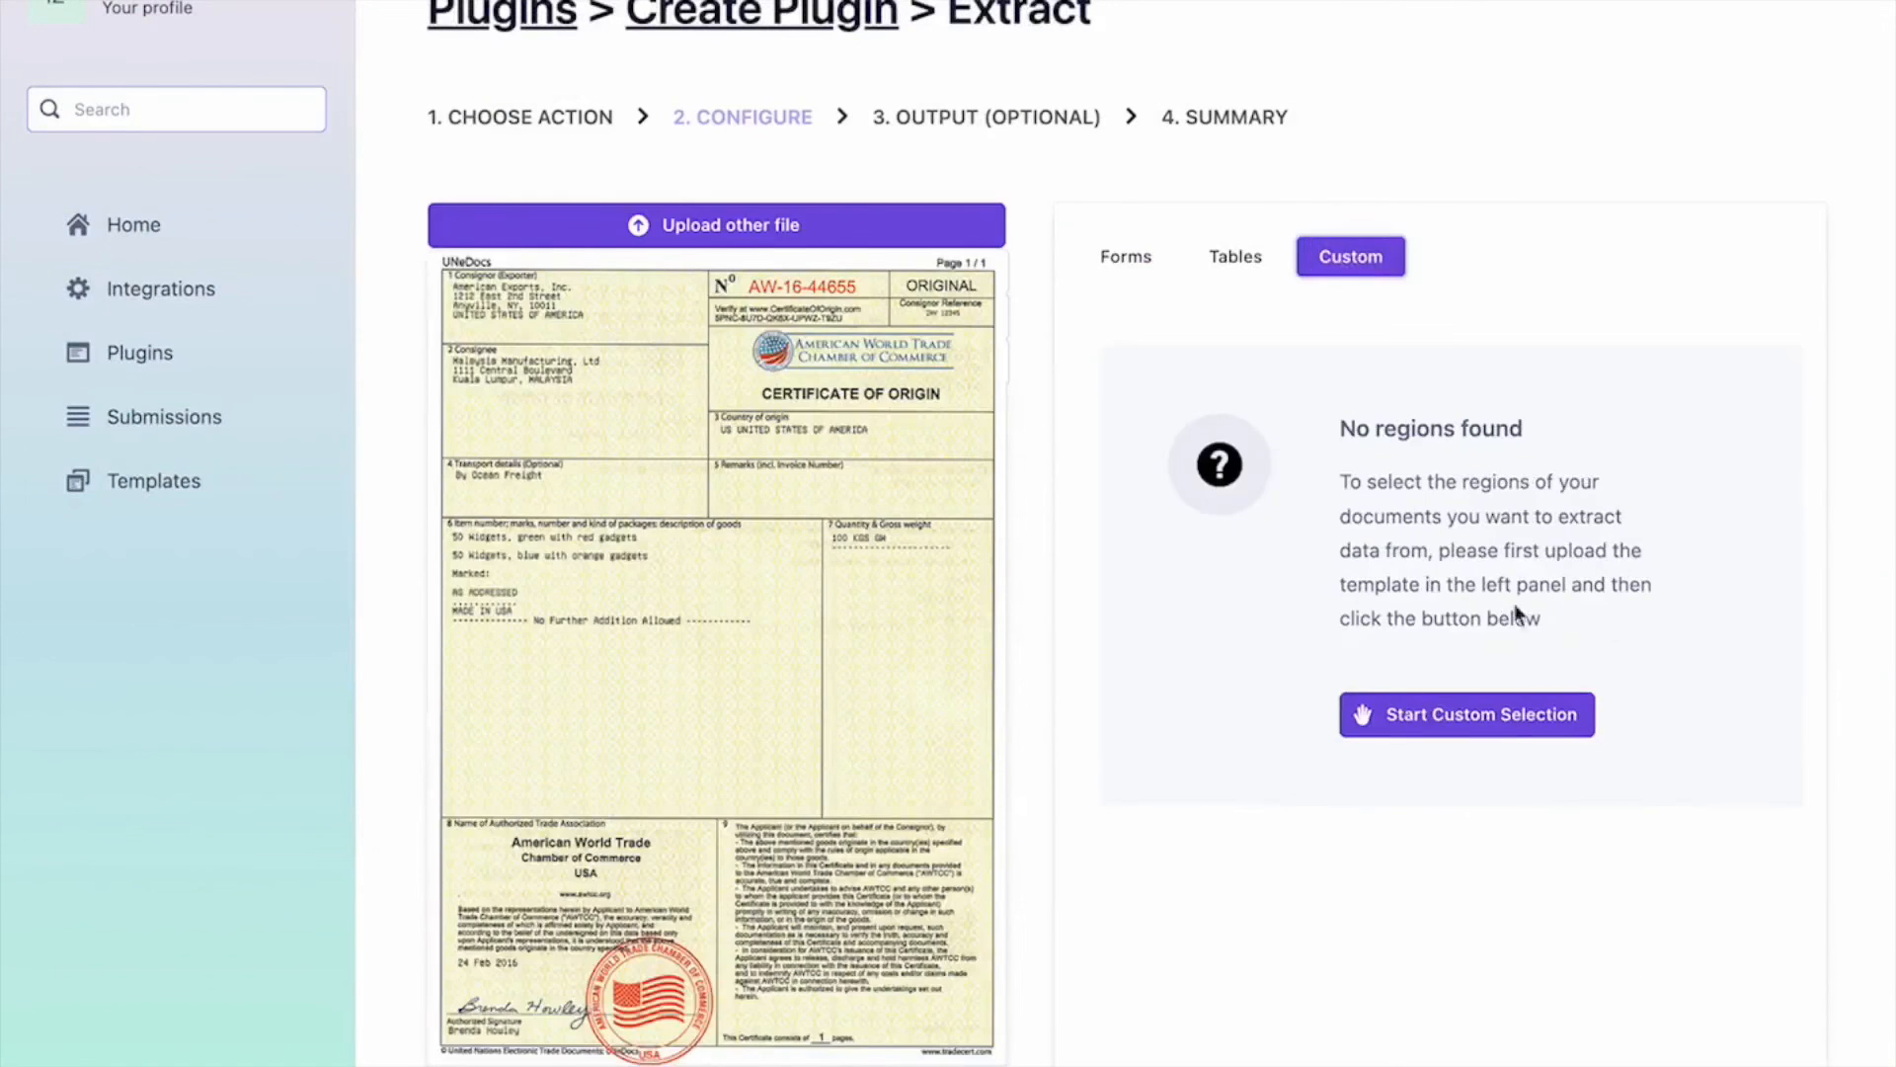
left_click(1464, 711)
left_click_drag(101, 697, 605, 865)
left_click(159, 647)
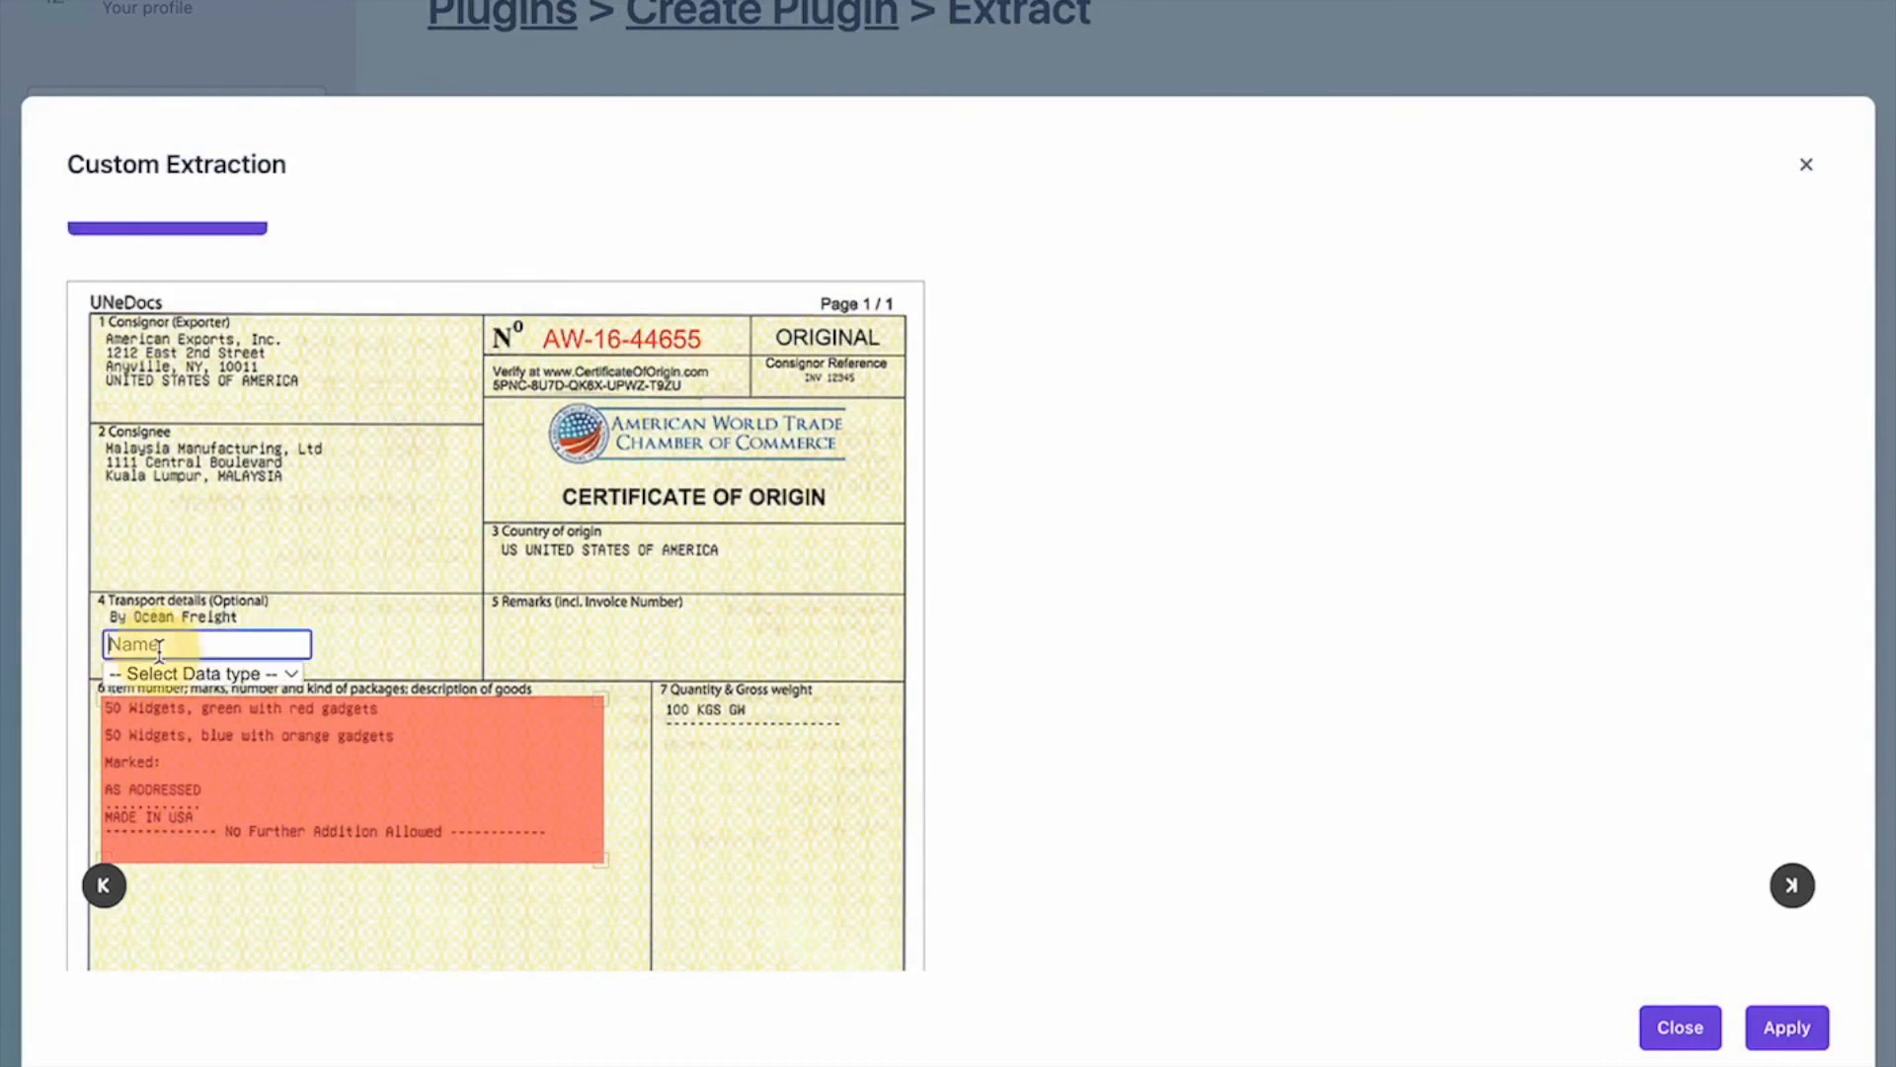
type("Items")
left_click(200, 673)
left_click(250, 702)
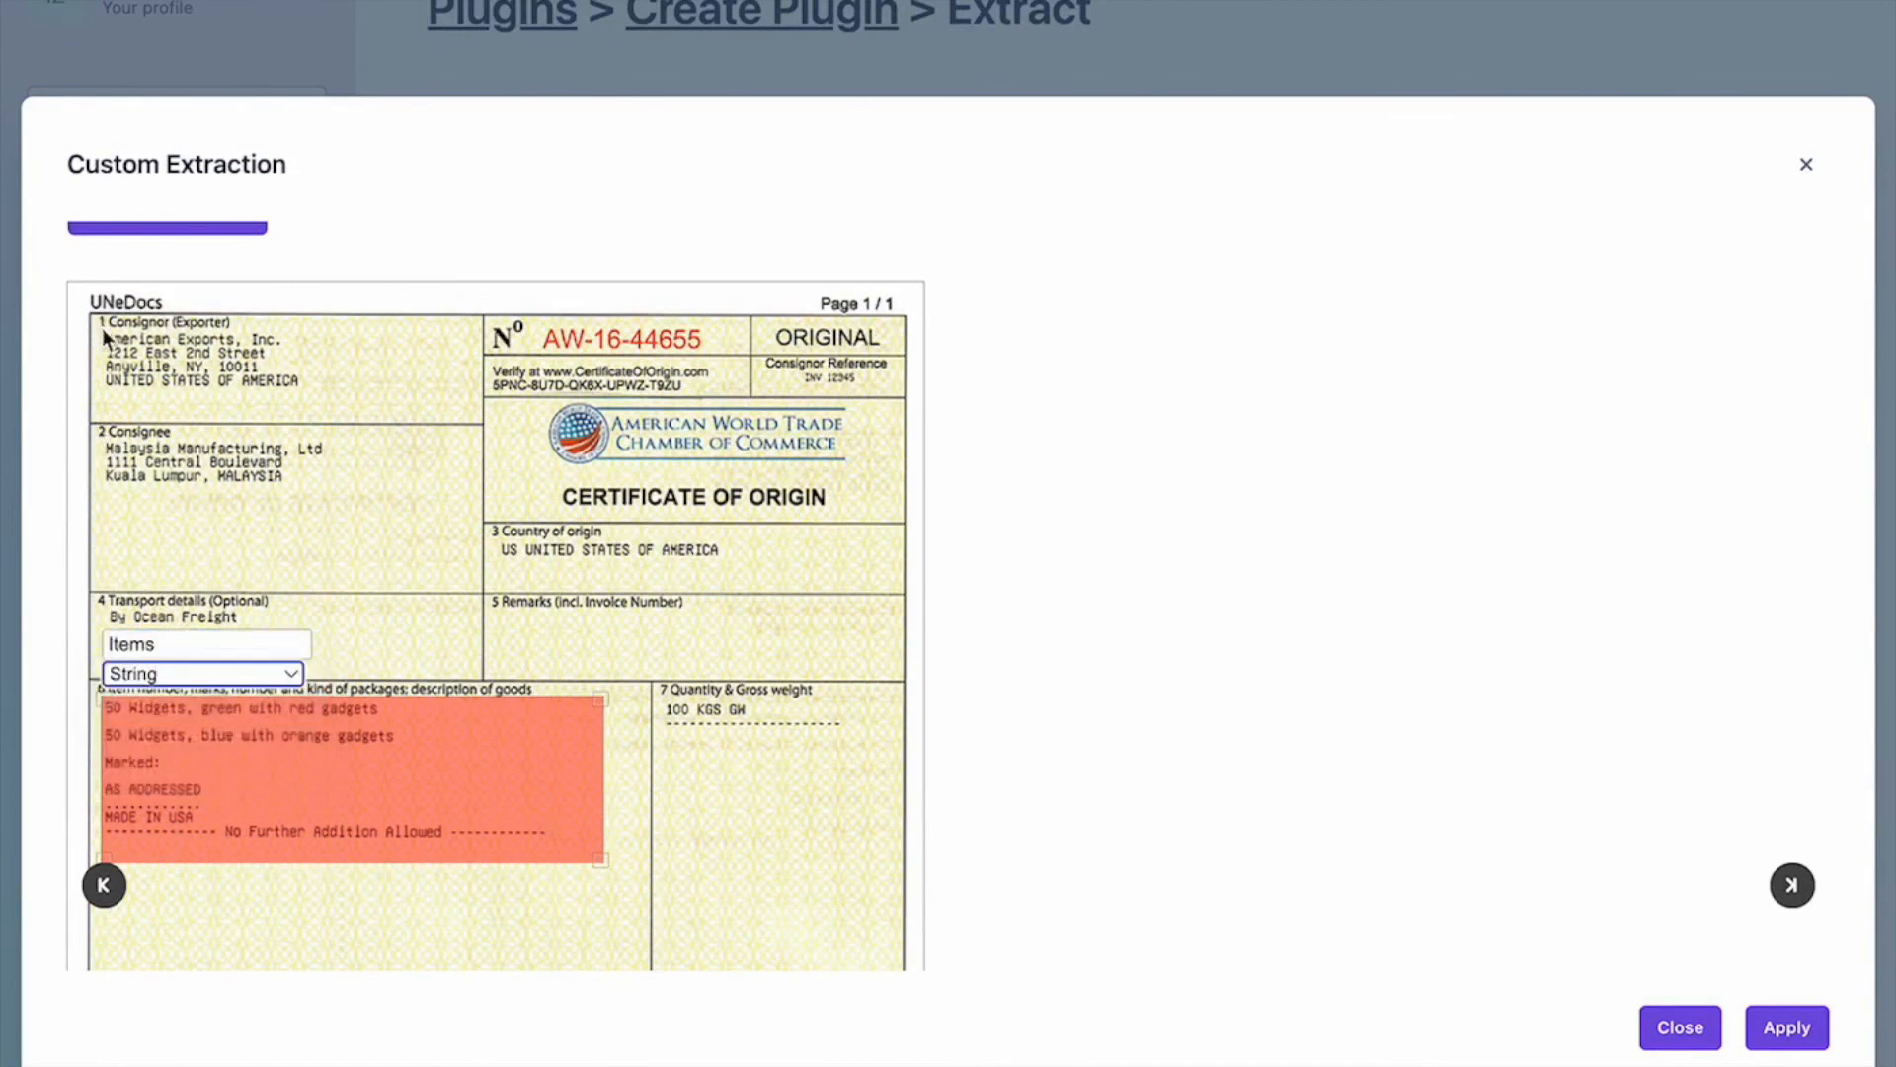
left_click_drag(102, 327, 364, 410)
scroll(663, 613, "down", 5)
scroll(550, 577, "down", 3)
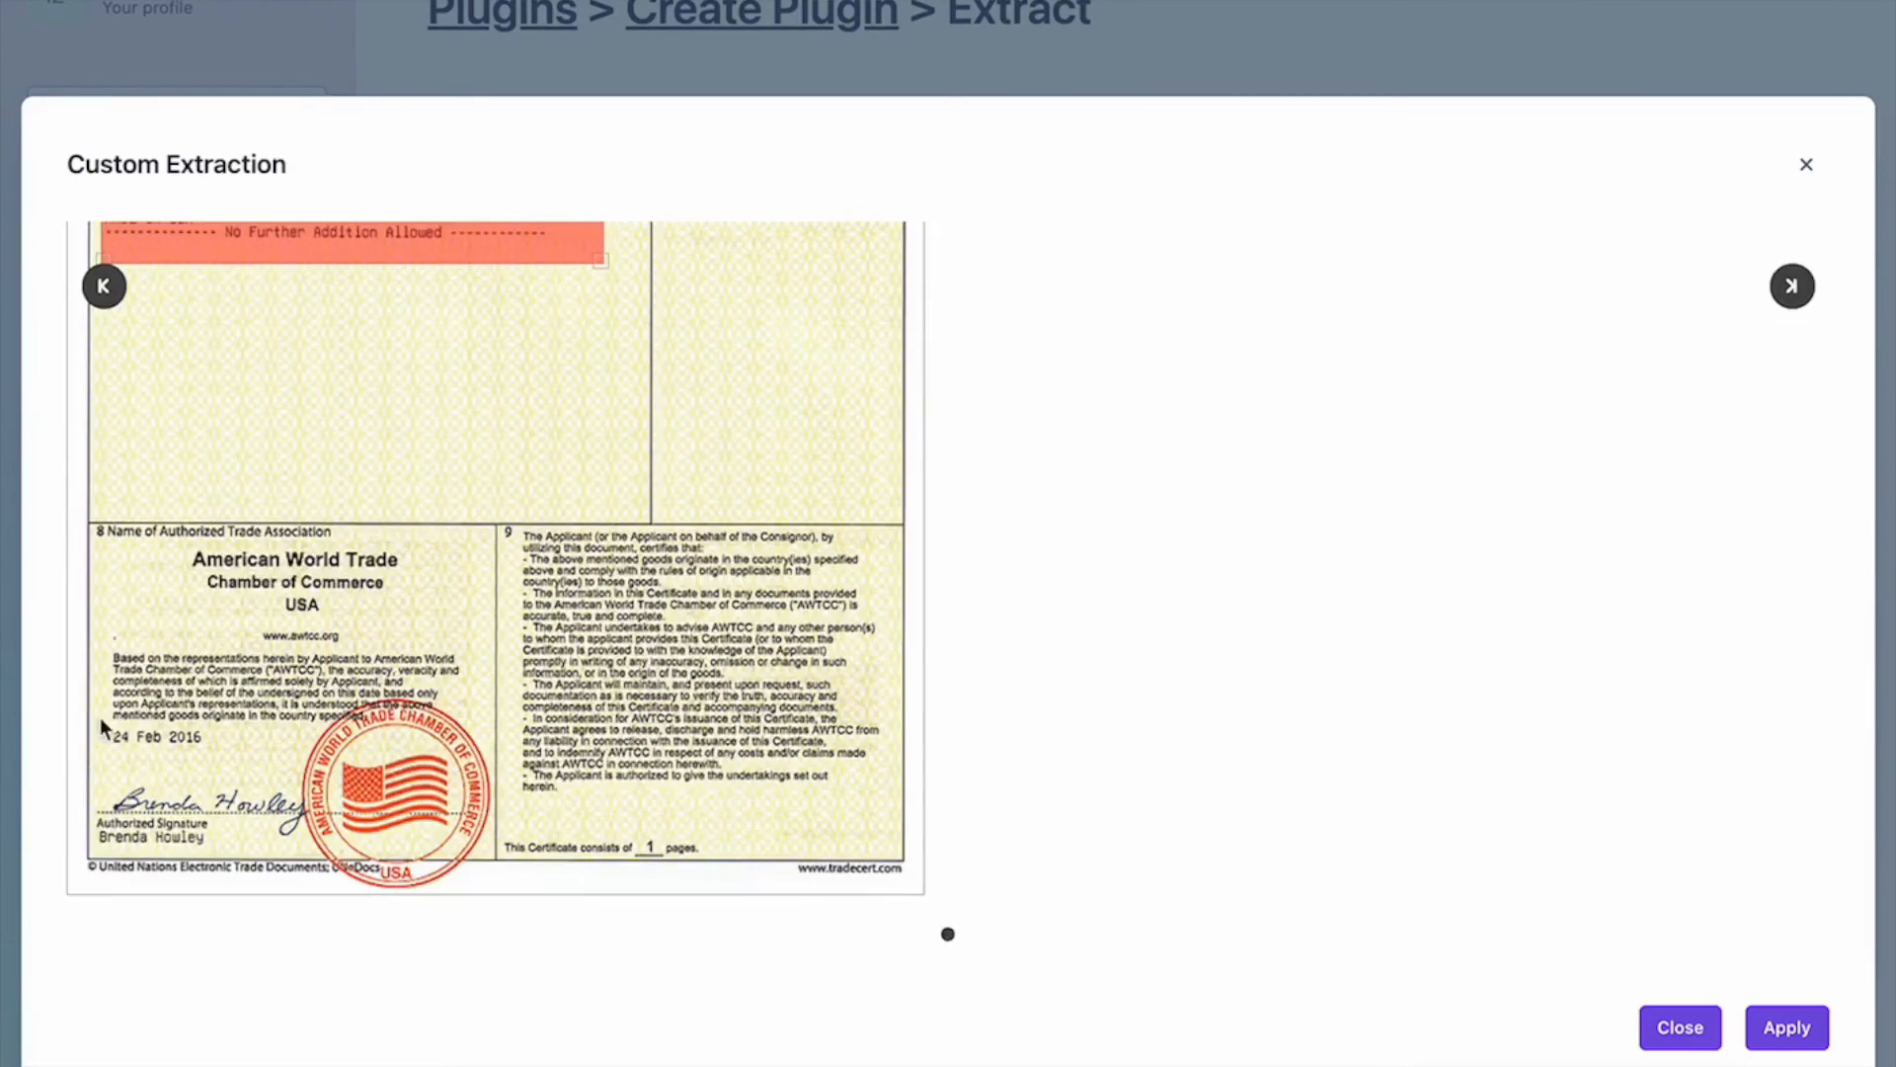
left_click_drag(99, 720, 240, 758)
type("Date")
left_click(243, 737)
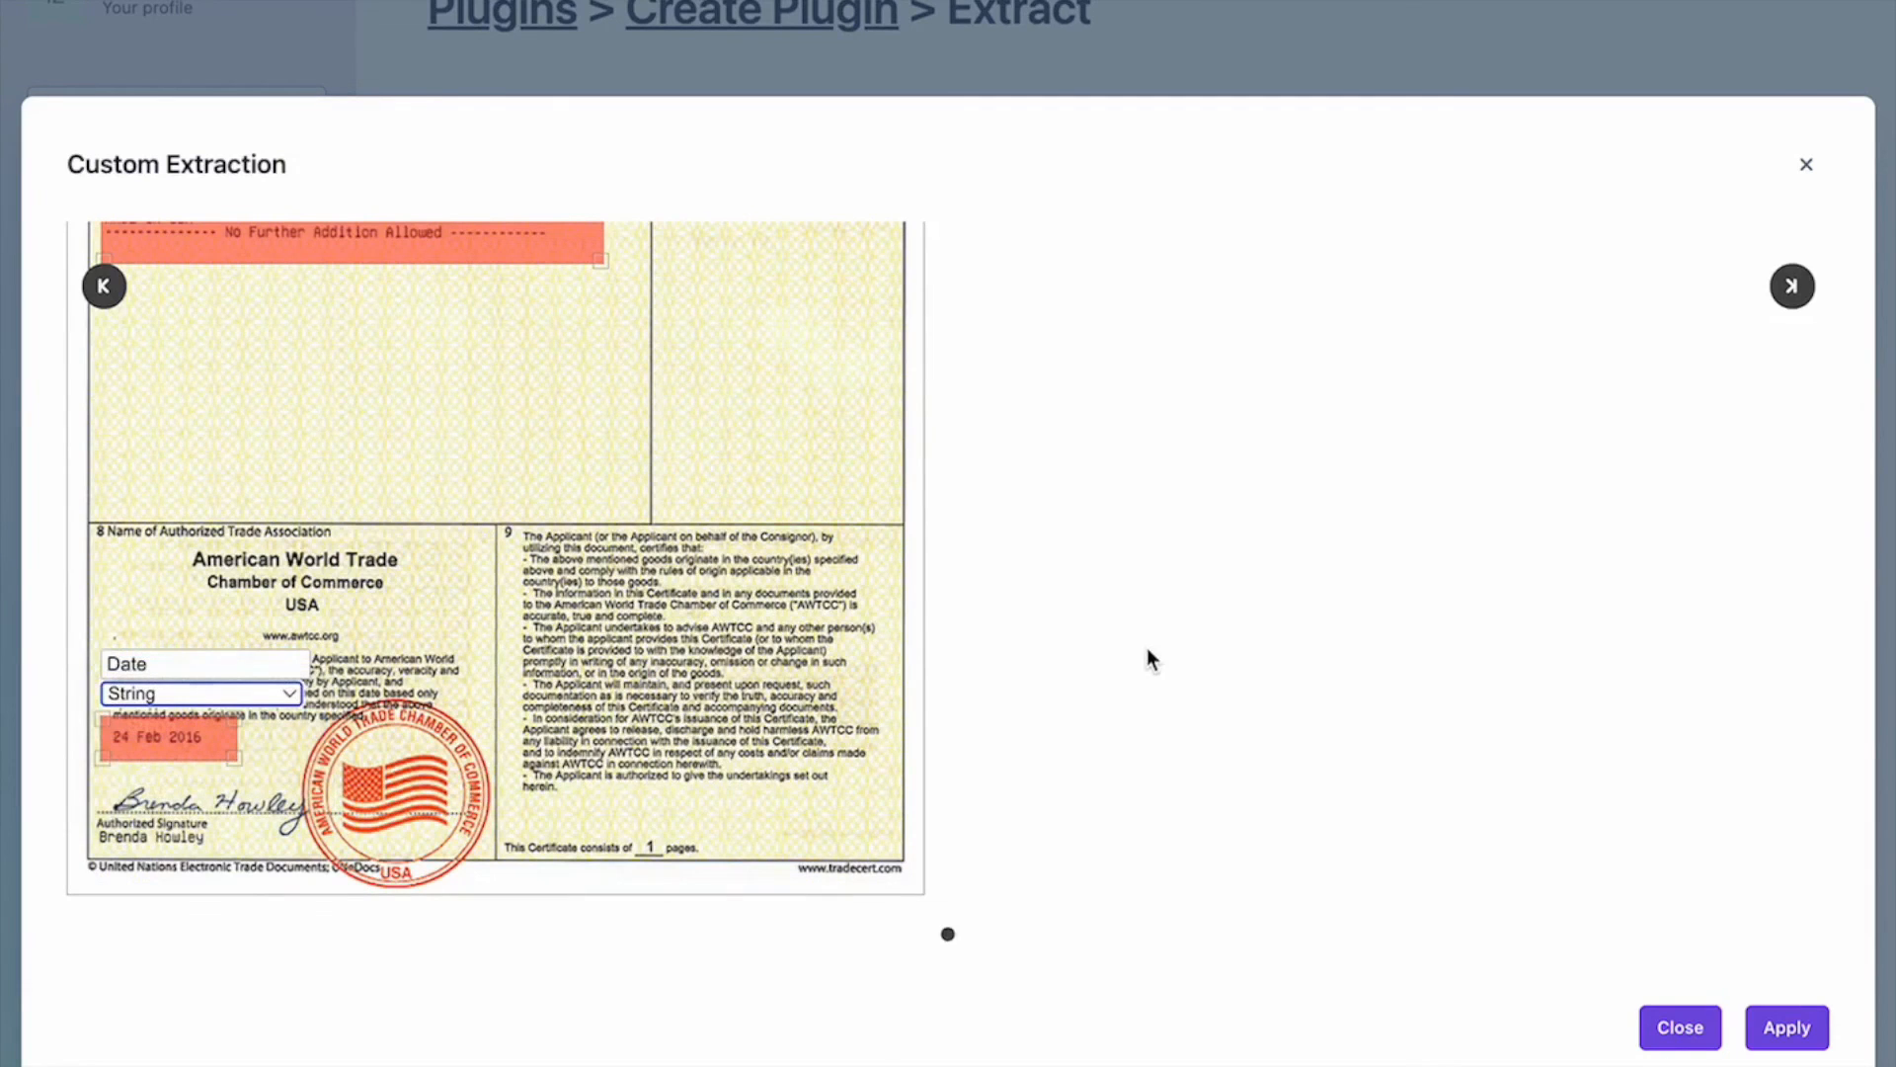
left_click(1784, 1023)
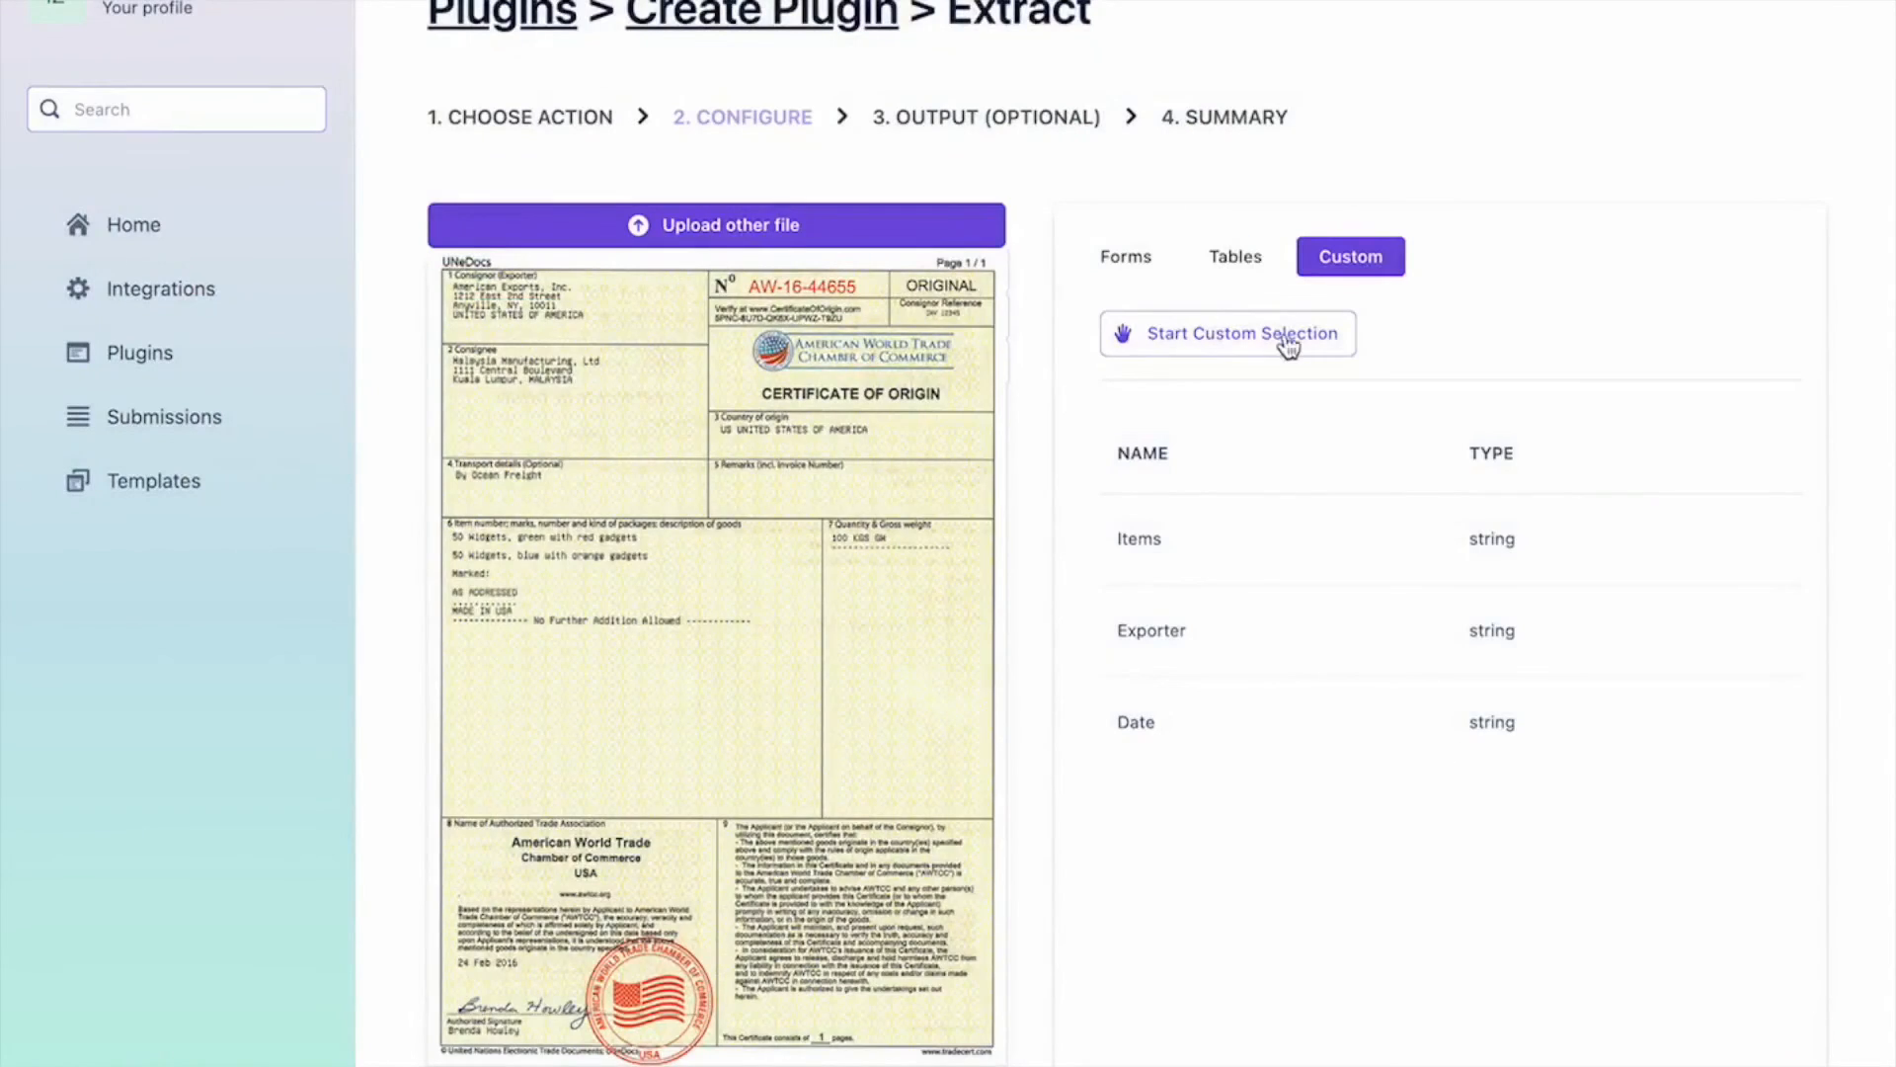
Route the output to monday.com's Default workspace, Extracting Data - Custom Documents project
left_click(1798, 1022)
scroll(1554, 937, "up", 1)
left_click(1520, 984)
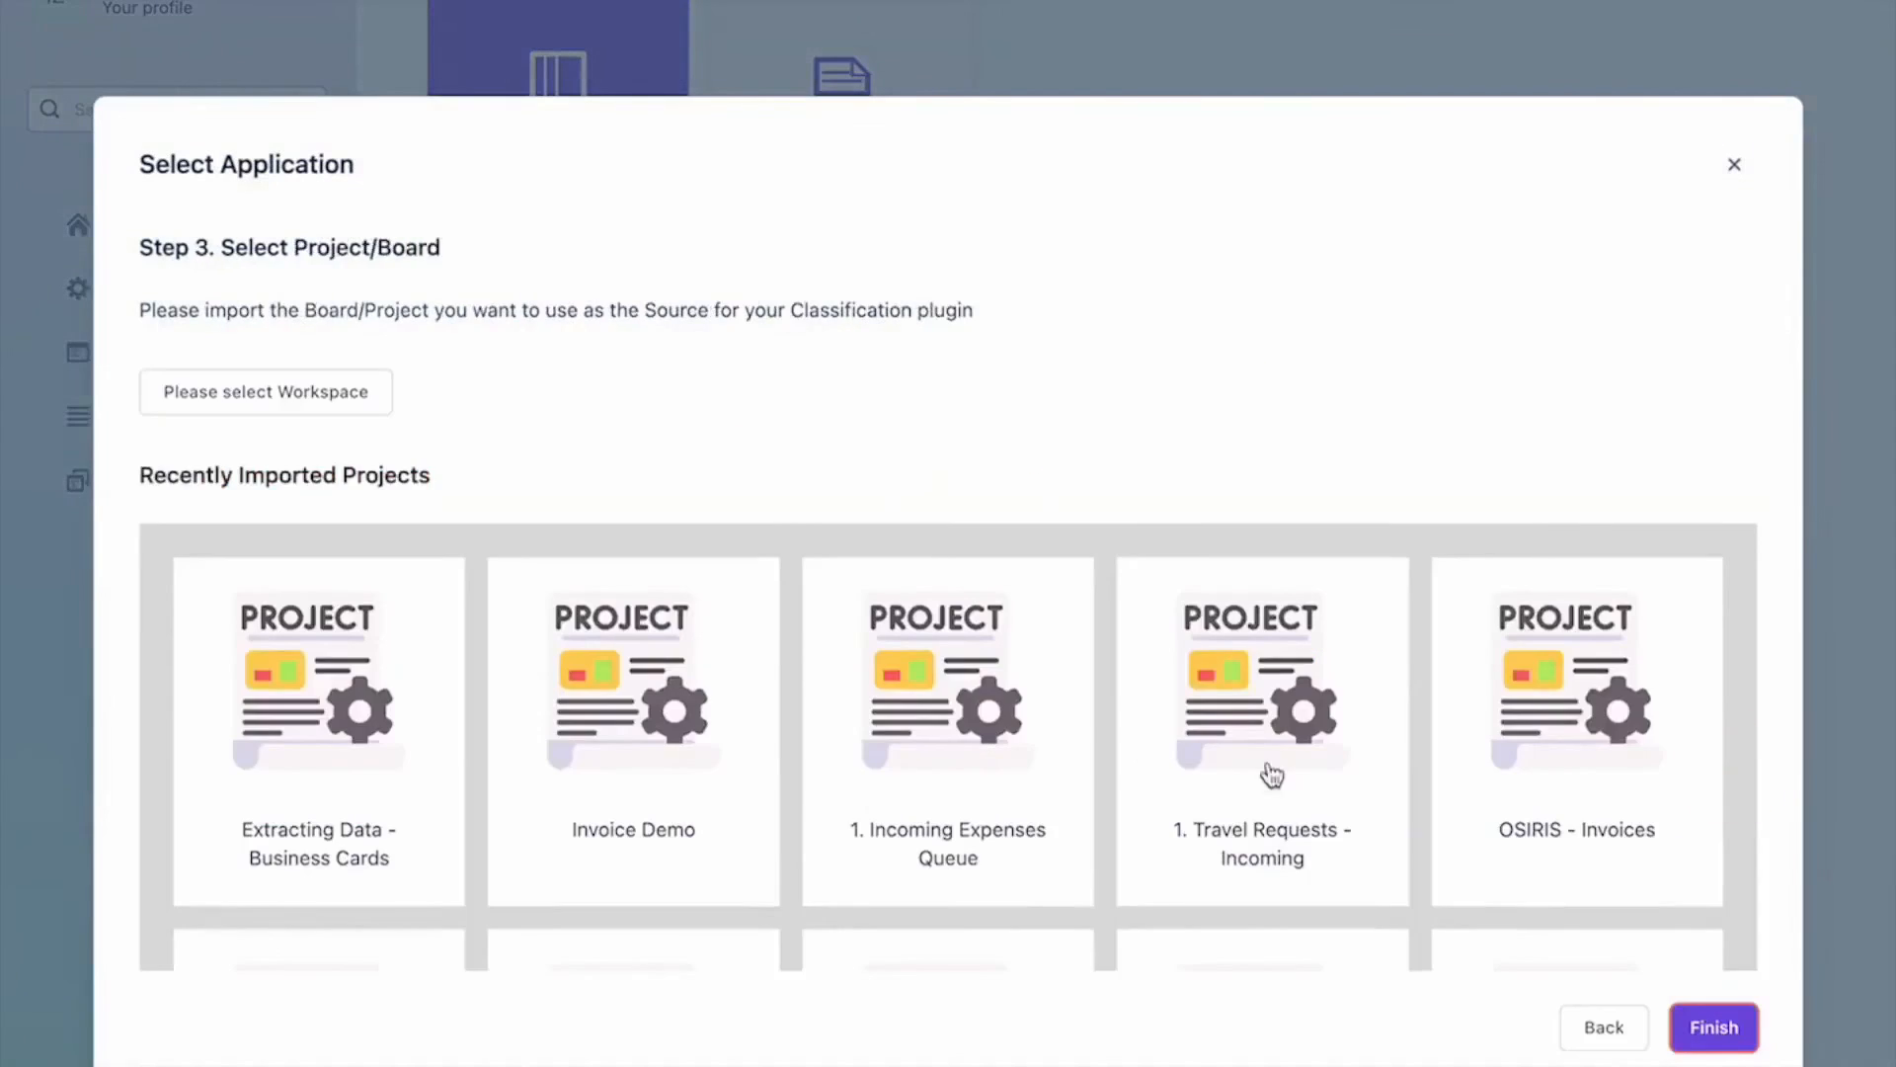
scroll(1037, 785, "down", 2)
scroll(592, 592, "up", 2)
left_click(327, 395)
left_click(361, 484)
type("custo")
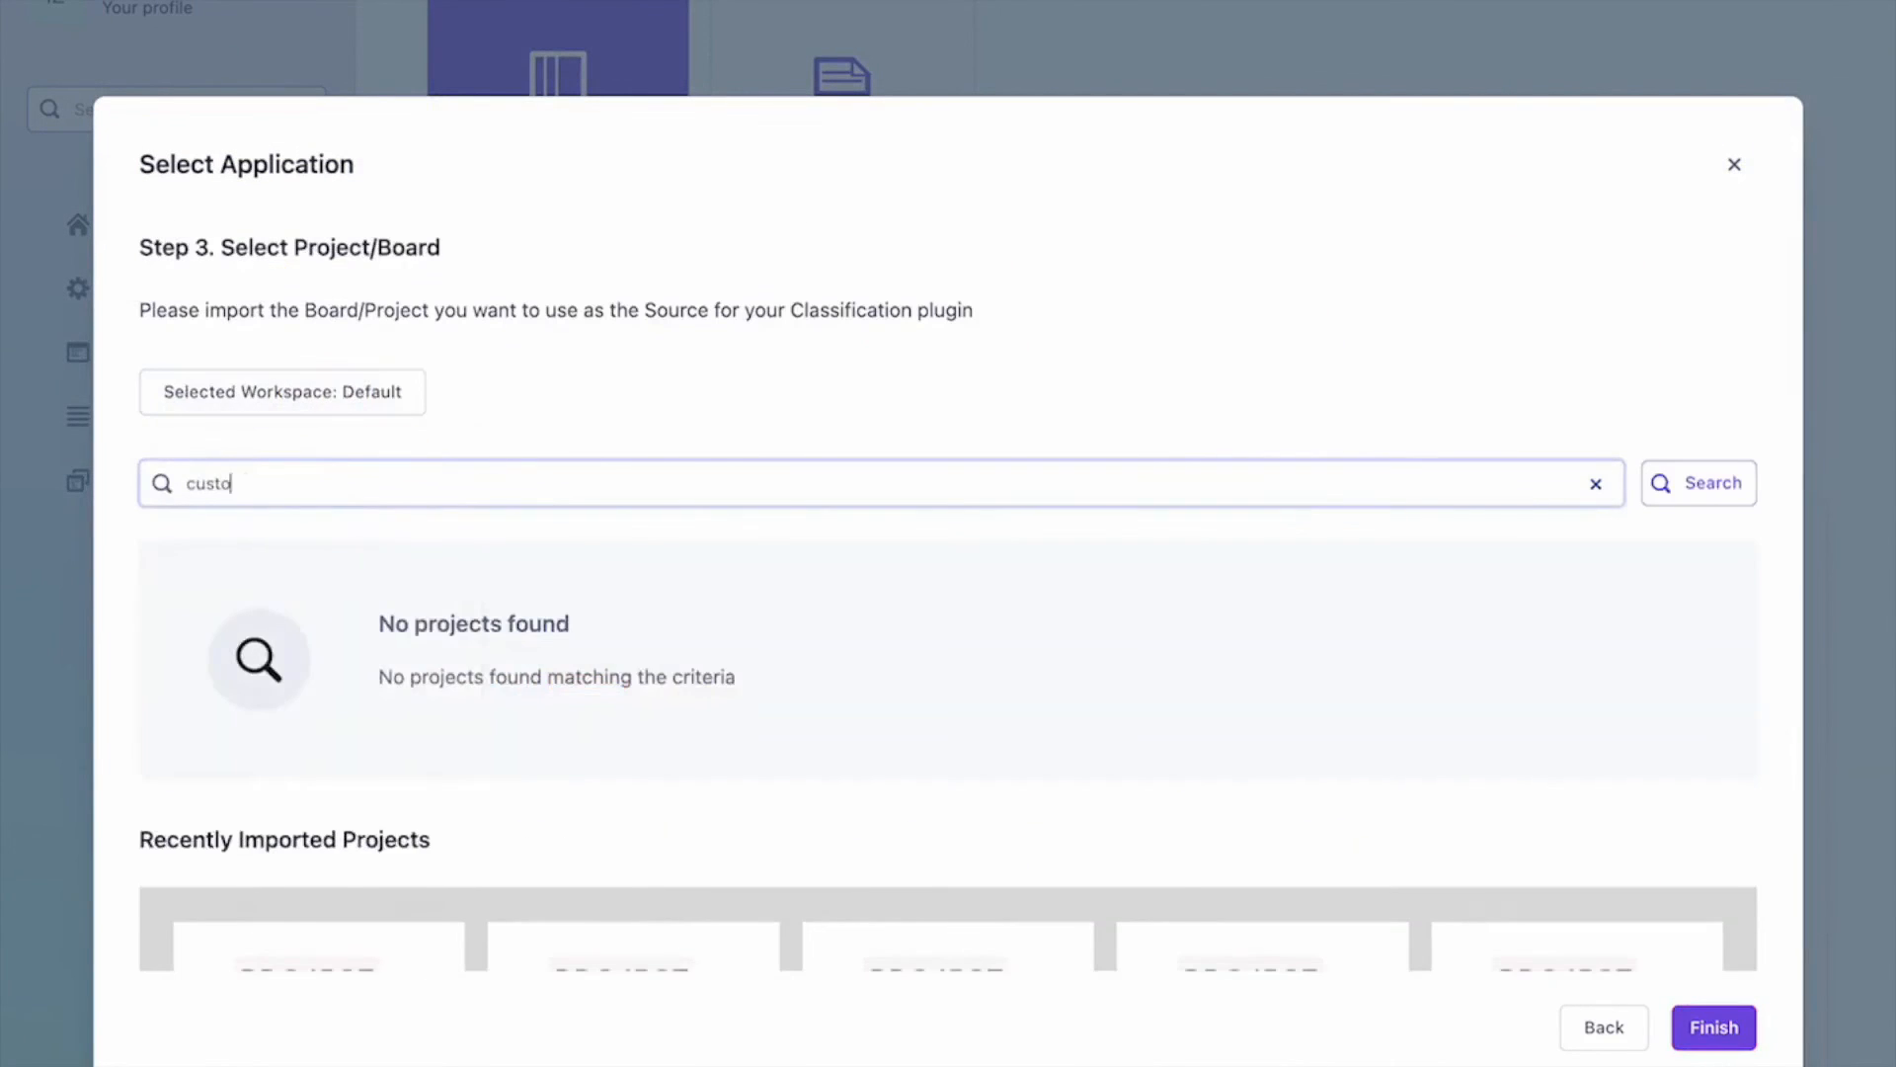
type("m")
left_click(948, 611)
left_click(1714, 1027)
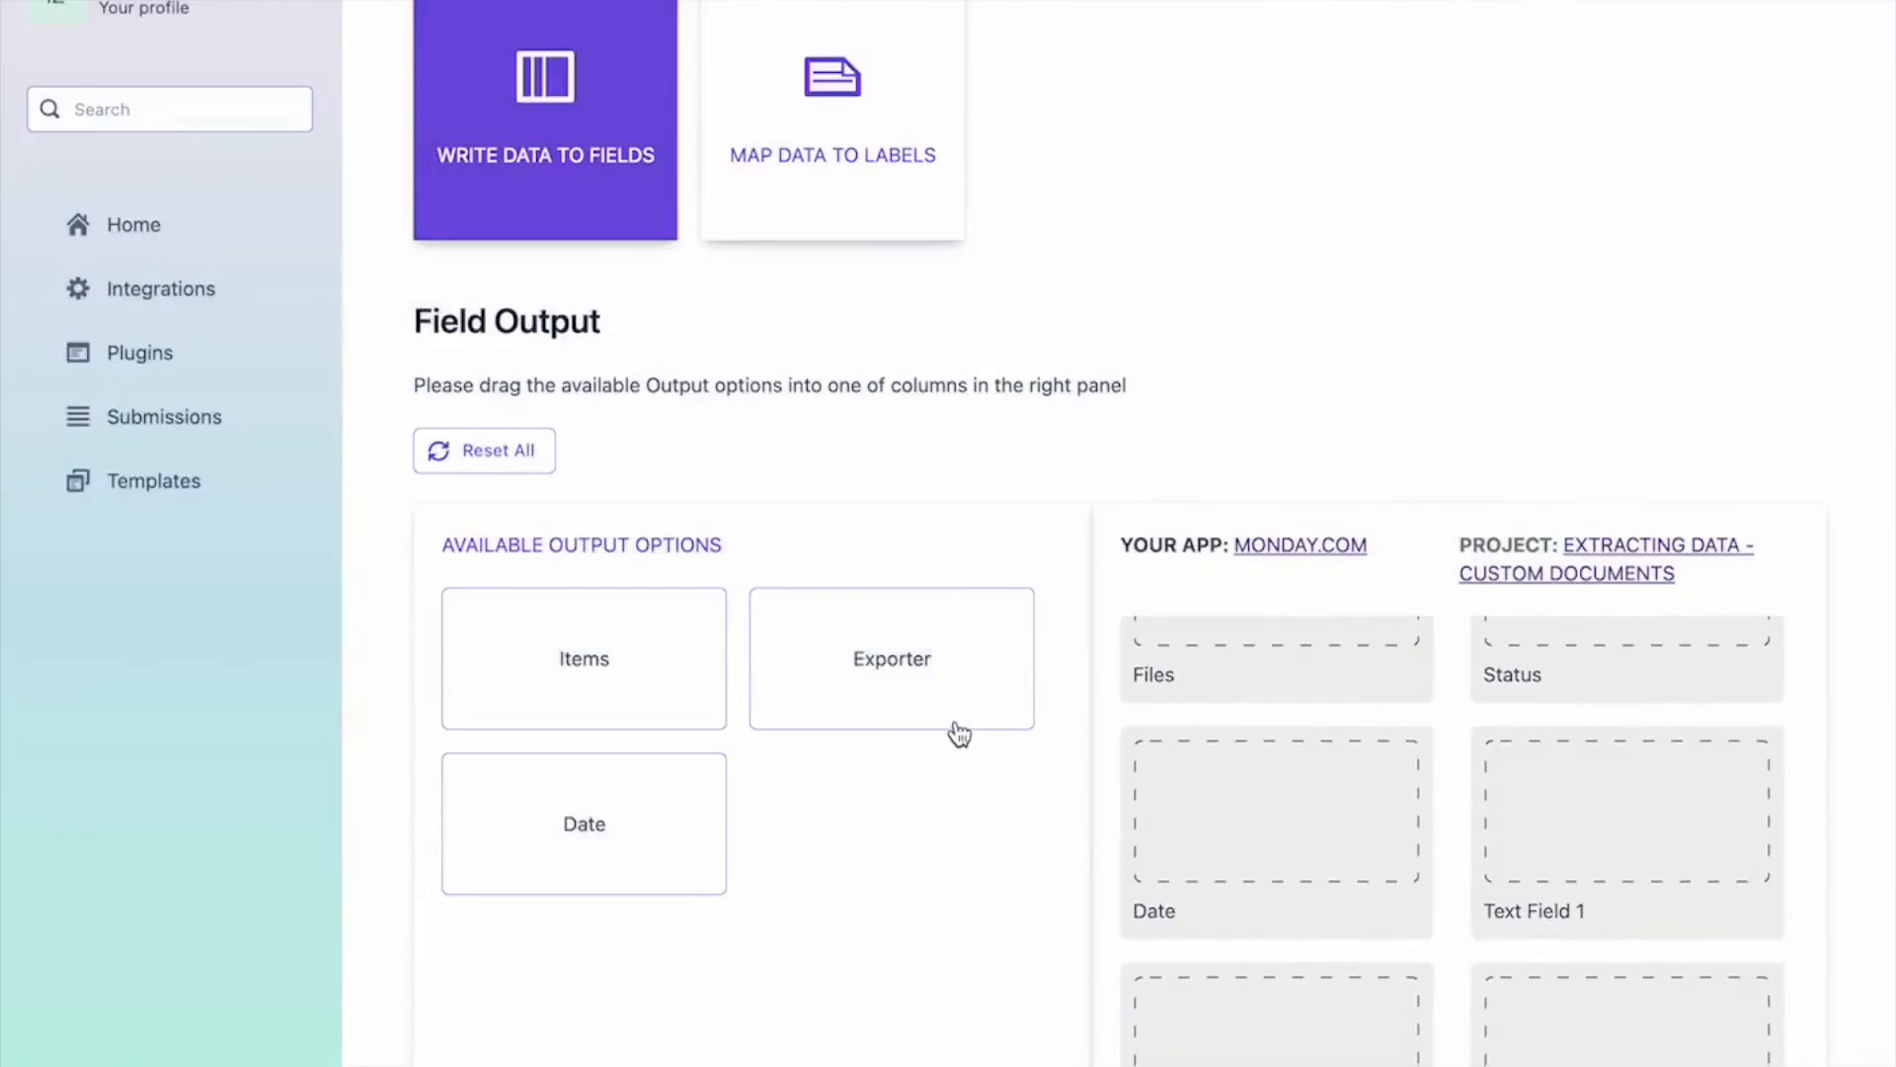
Map Exporter, Items and Date into monday.com fields and continue to the summary
left_click_drag(959, 734, 1644, 807)
left_click_drag(583, 656, 1342, 564)
left_click_drag(596, 263, 1156, 340)
left_click(1787, 1050)
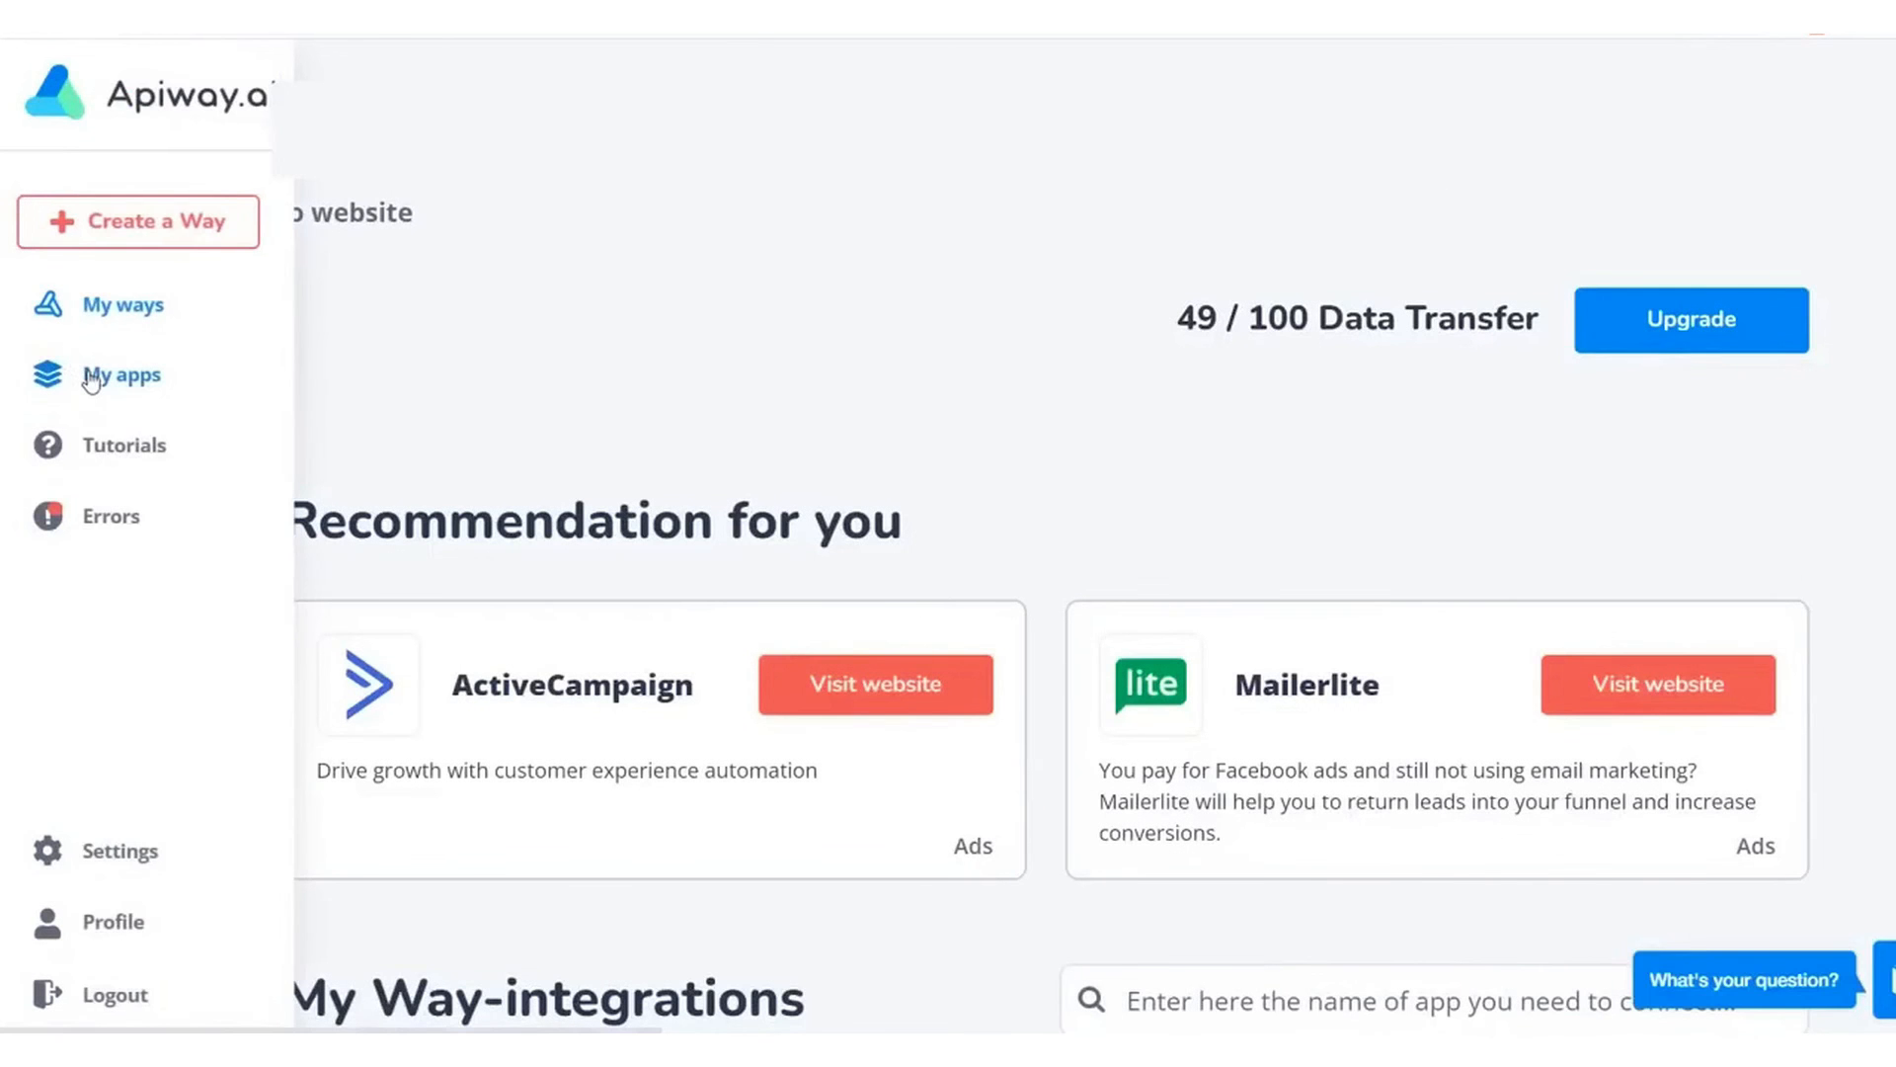
Connect Facebook Leads to Apiway, authorising Testpage 1 and the requested permissions
left_click(94, 371)
scroll(561, 378, "down", 5)
left_click(852, 682)
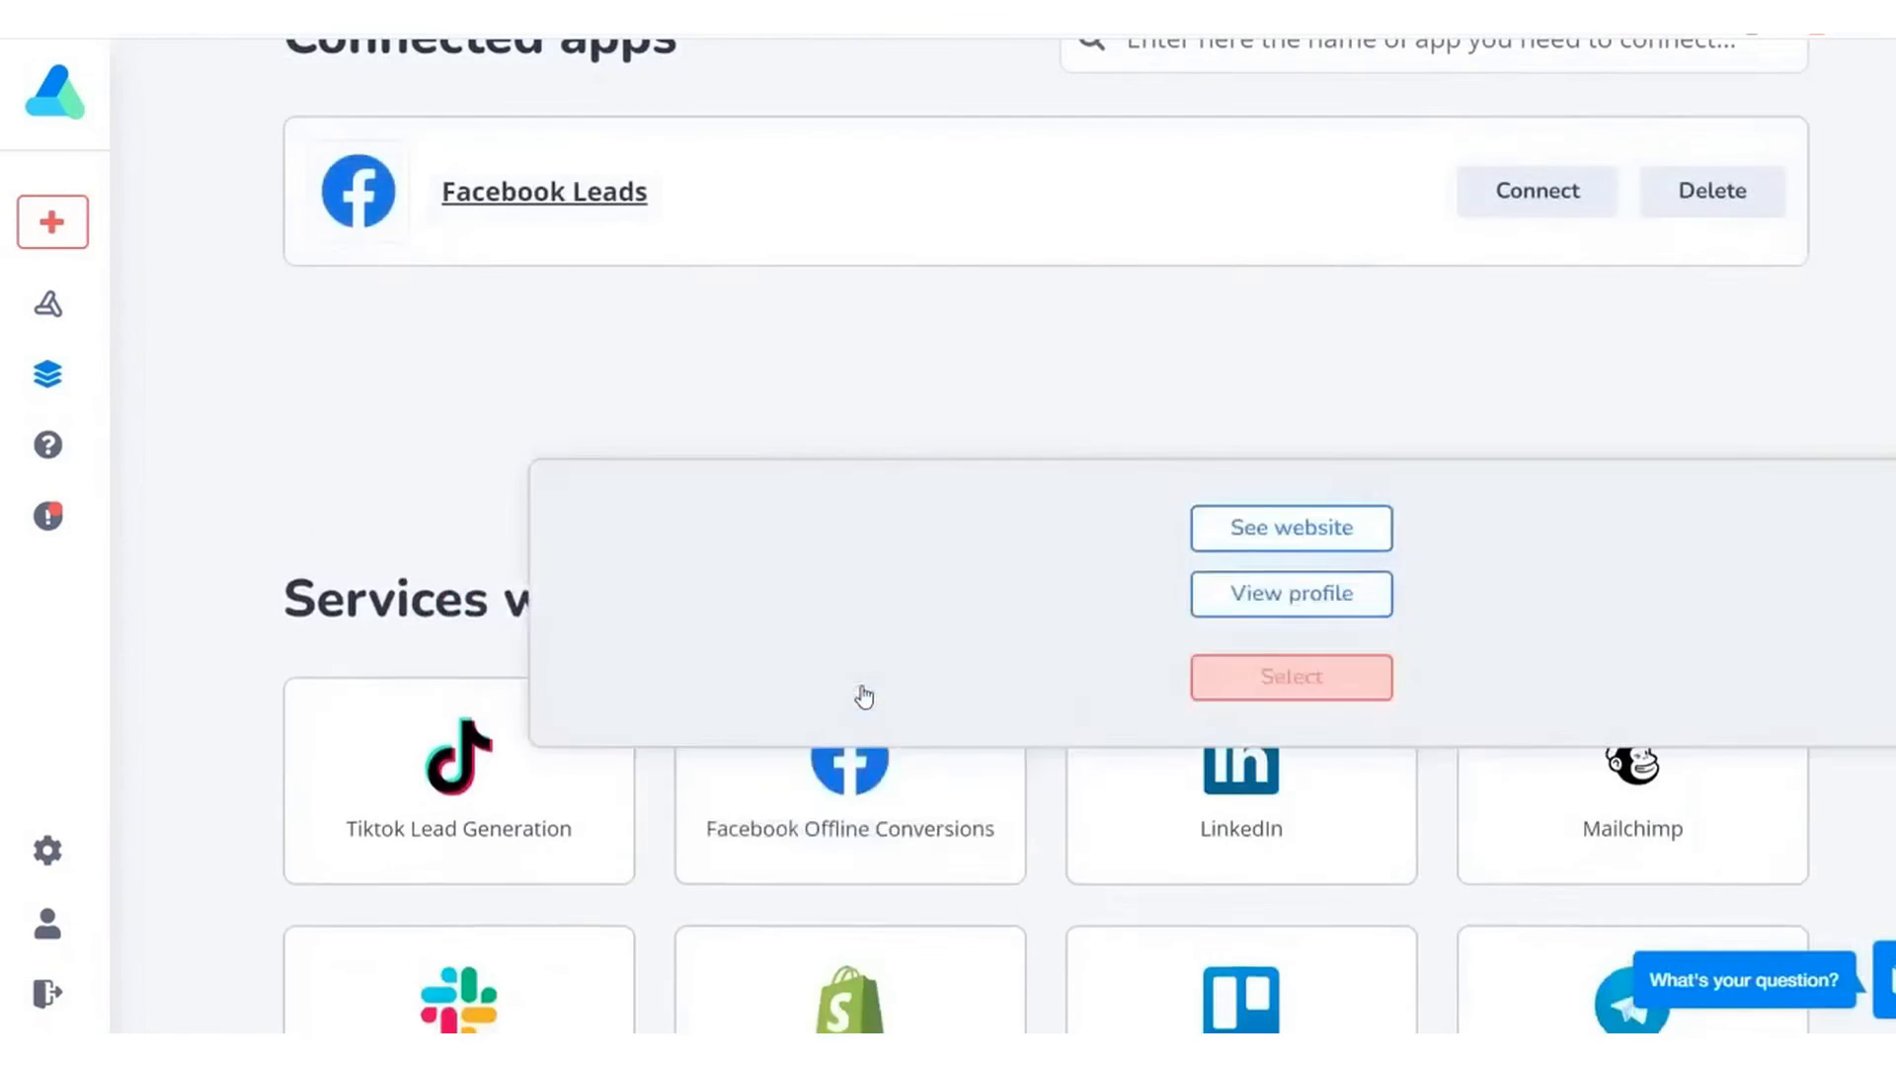
scroll(1227, 364, "up", 2)
left_click(1542, 503)
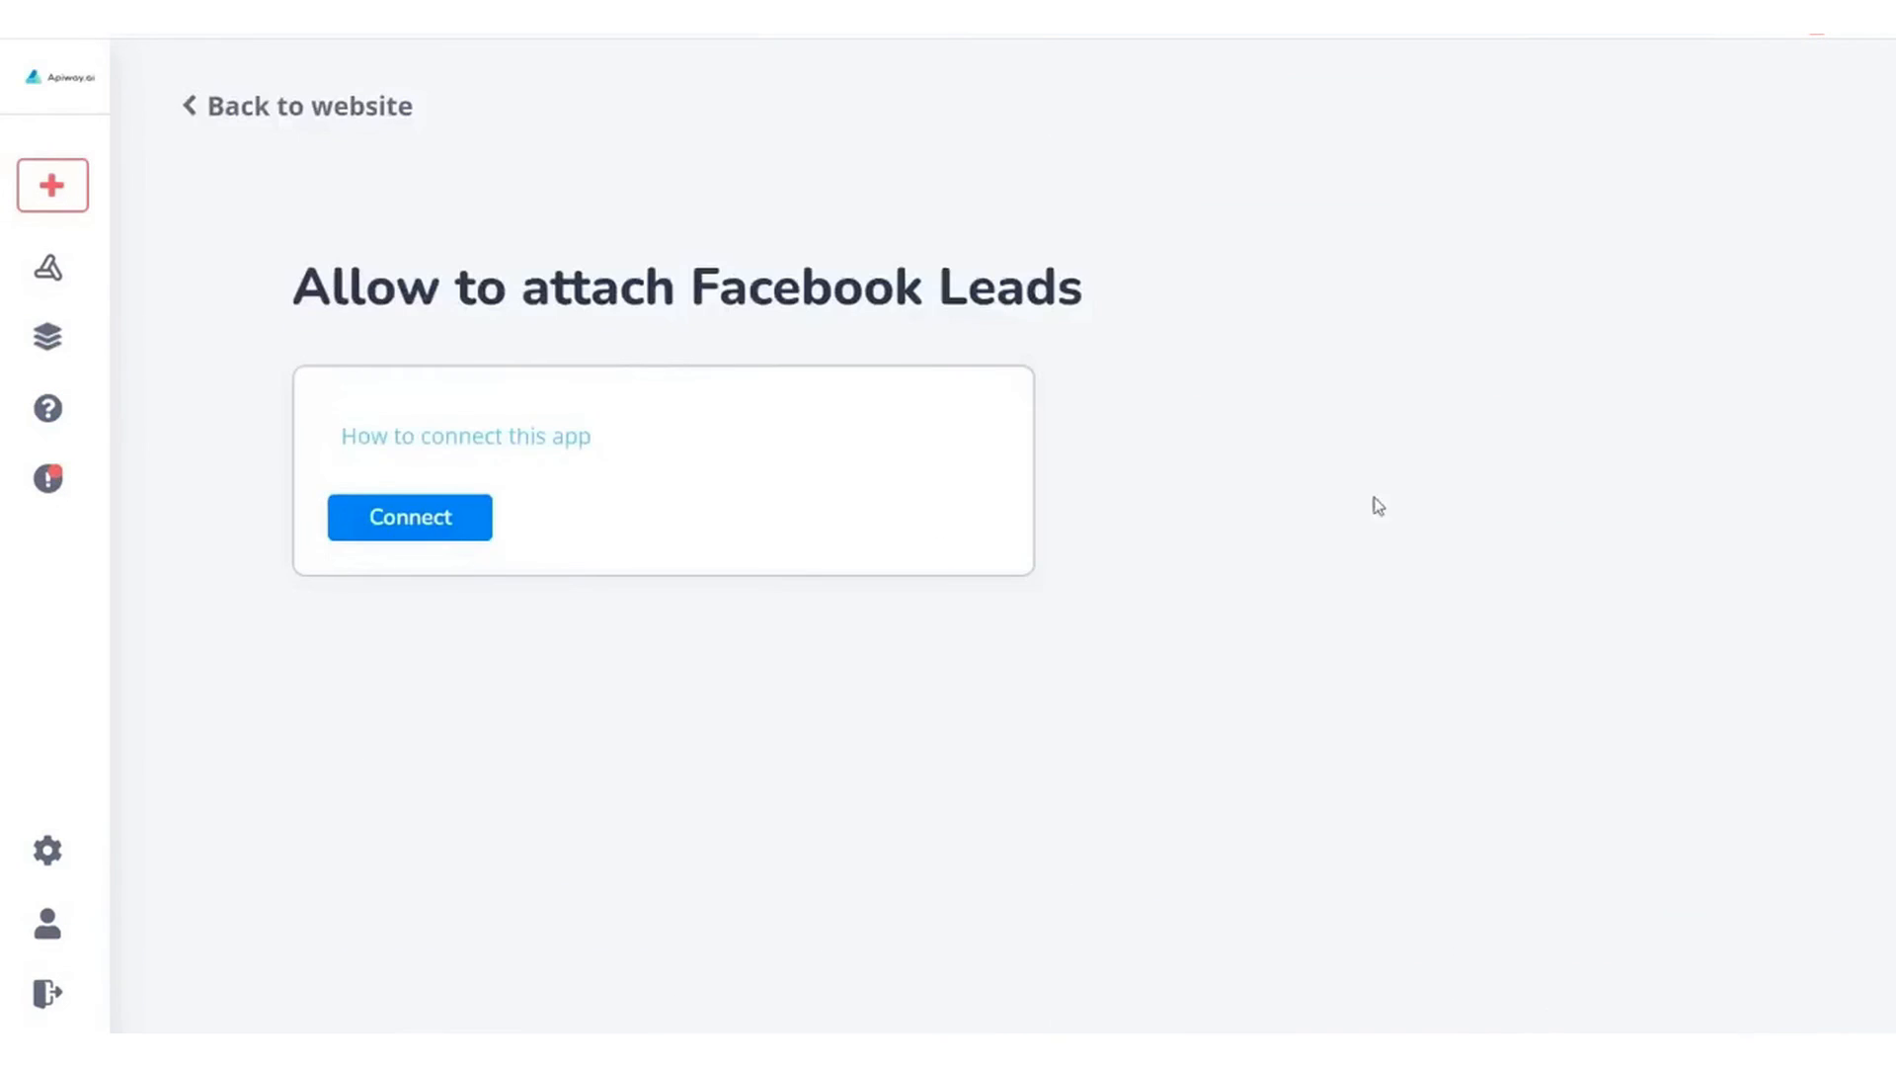
left_click(449, 538)
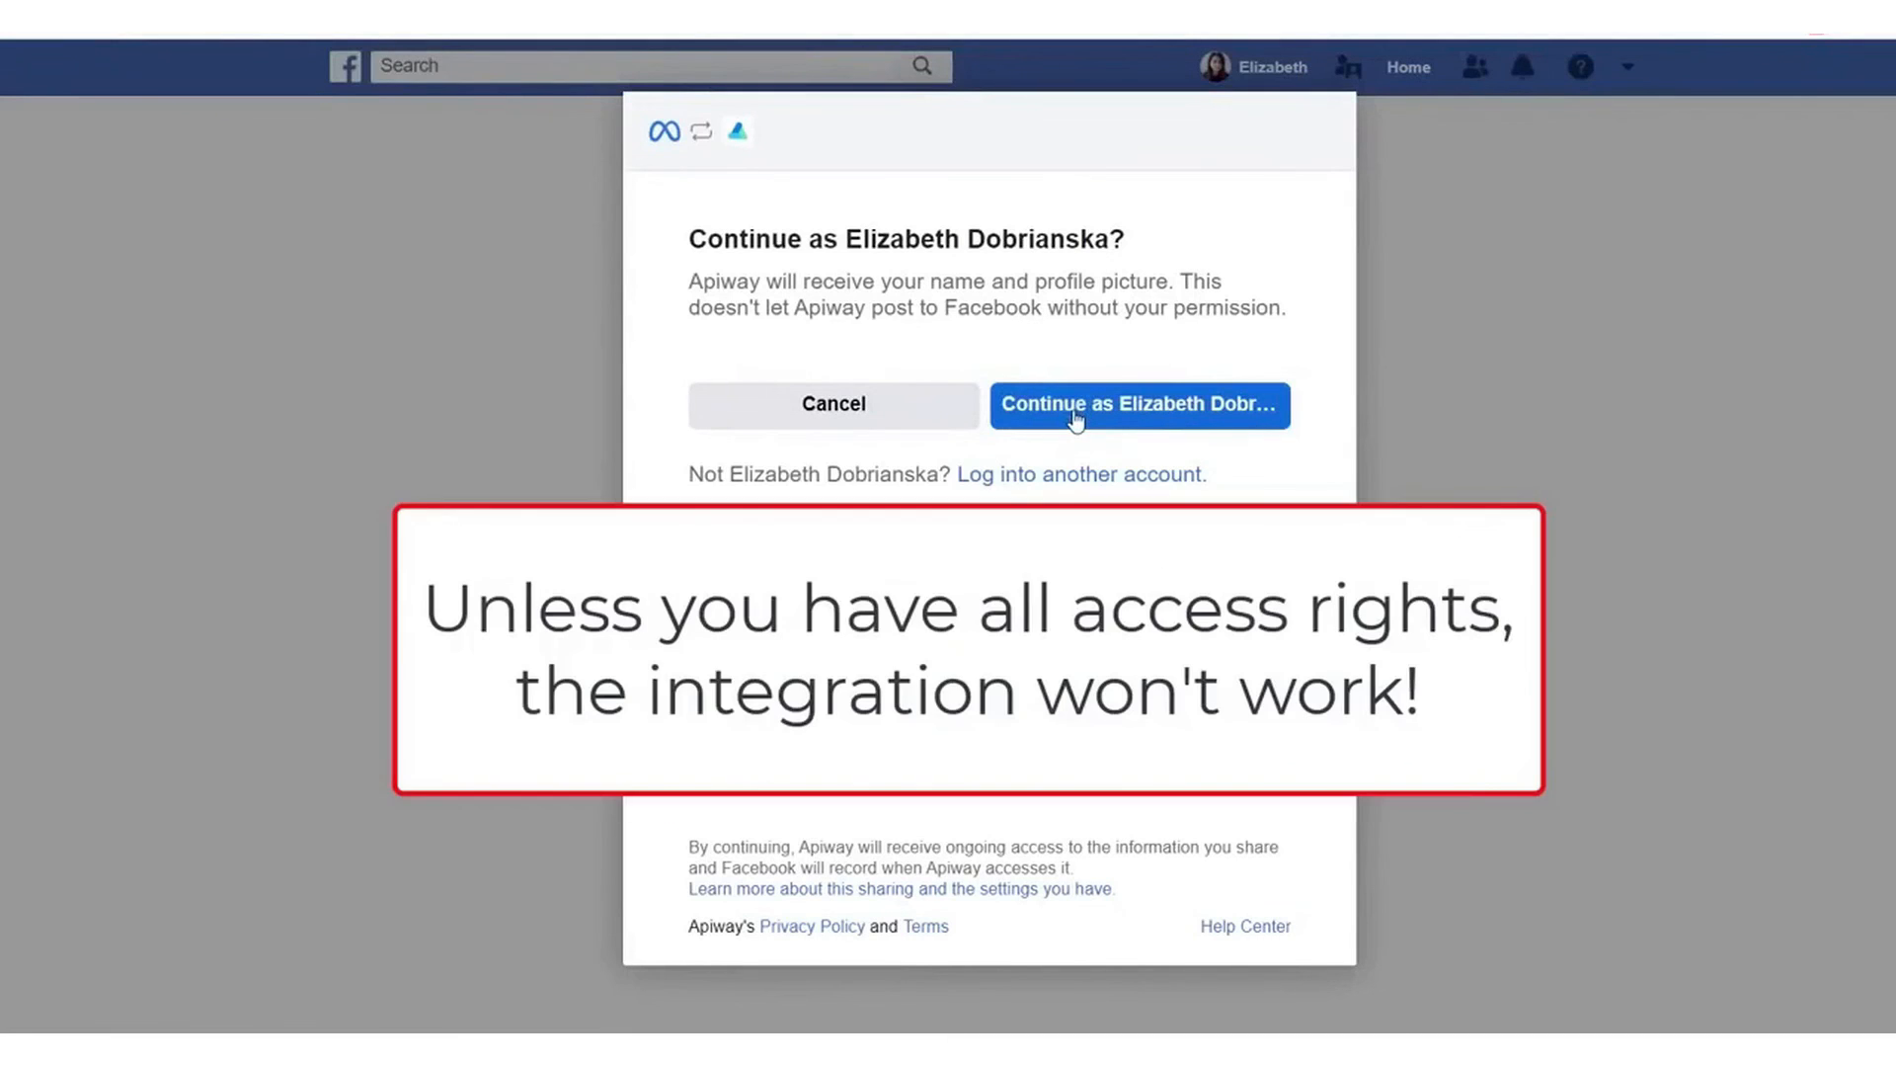
left_click(1075, 420)
left_click(1259, 588)
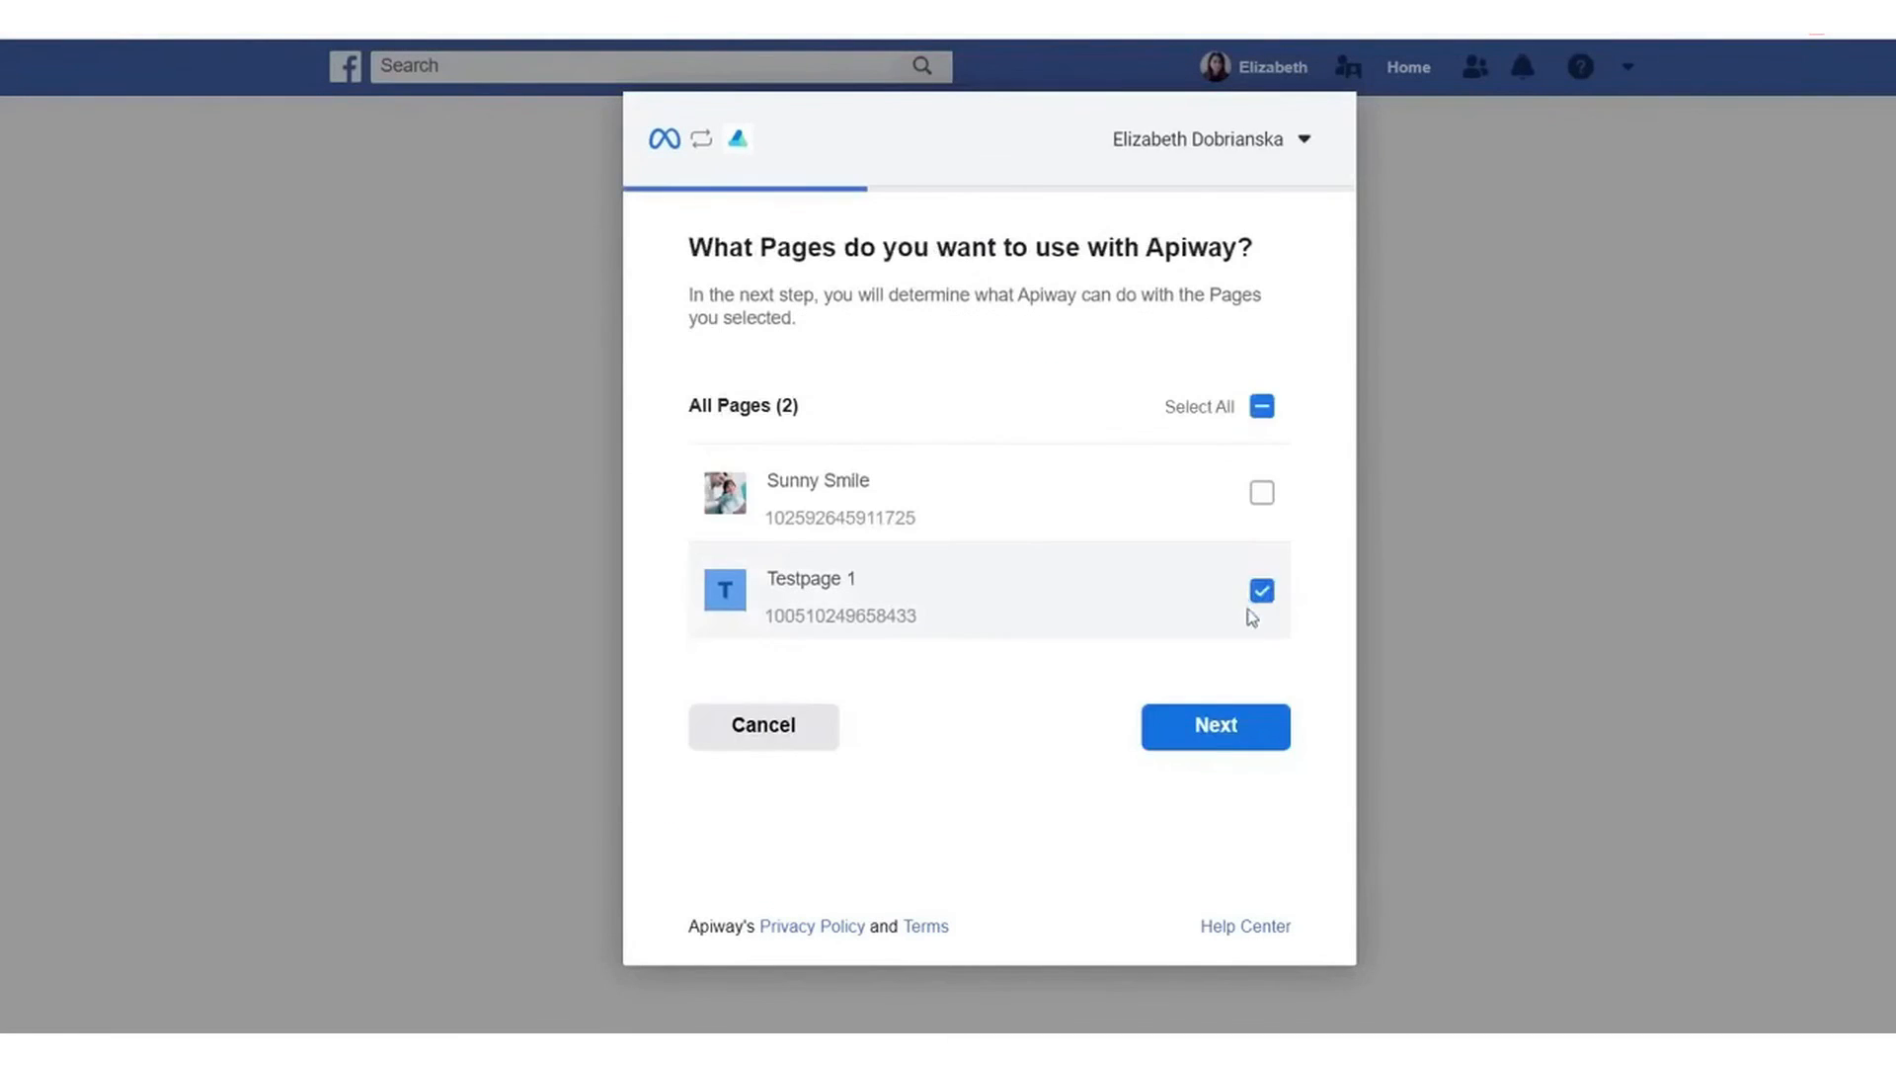
left_click(1216, 724)
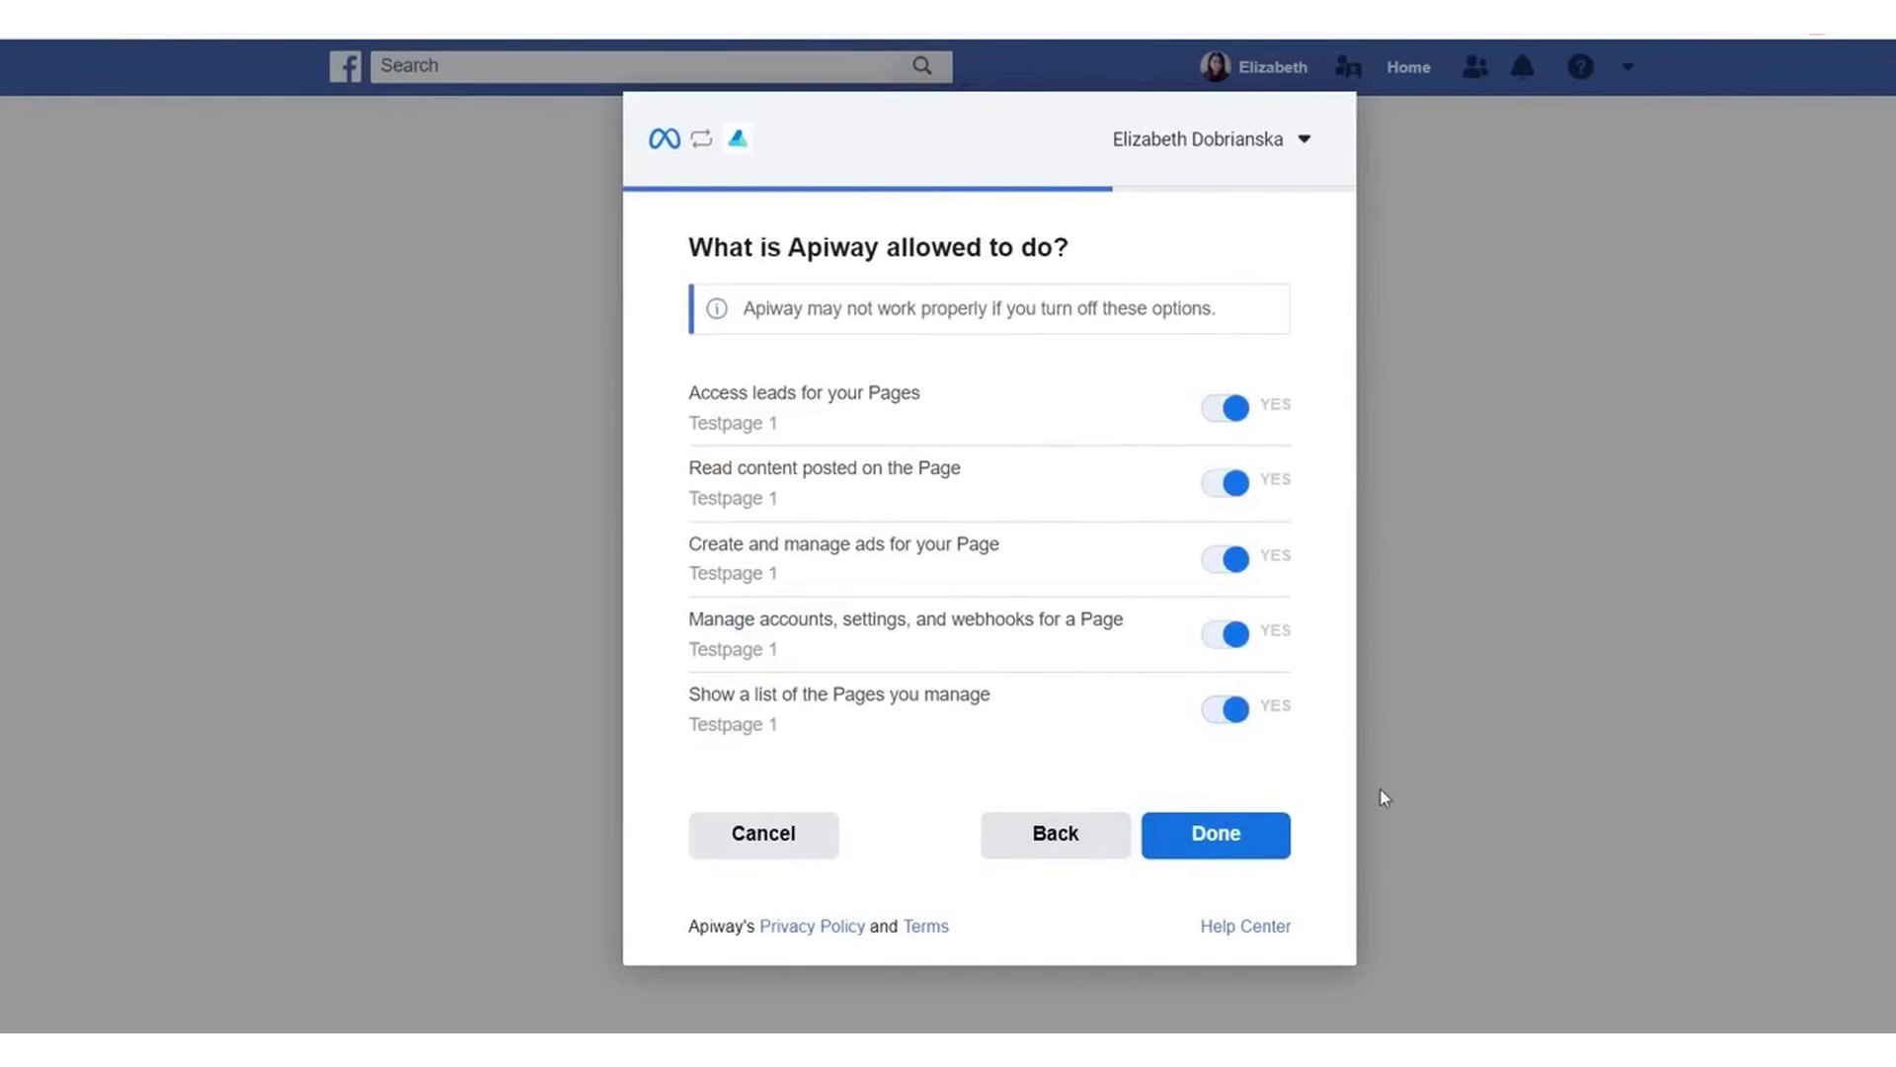
left_click(1211, 851)
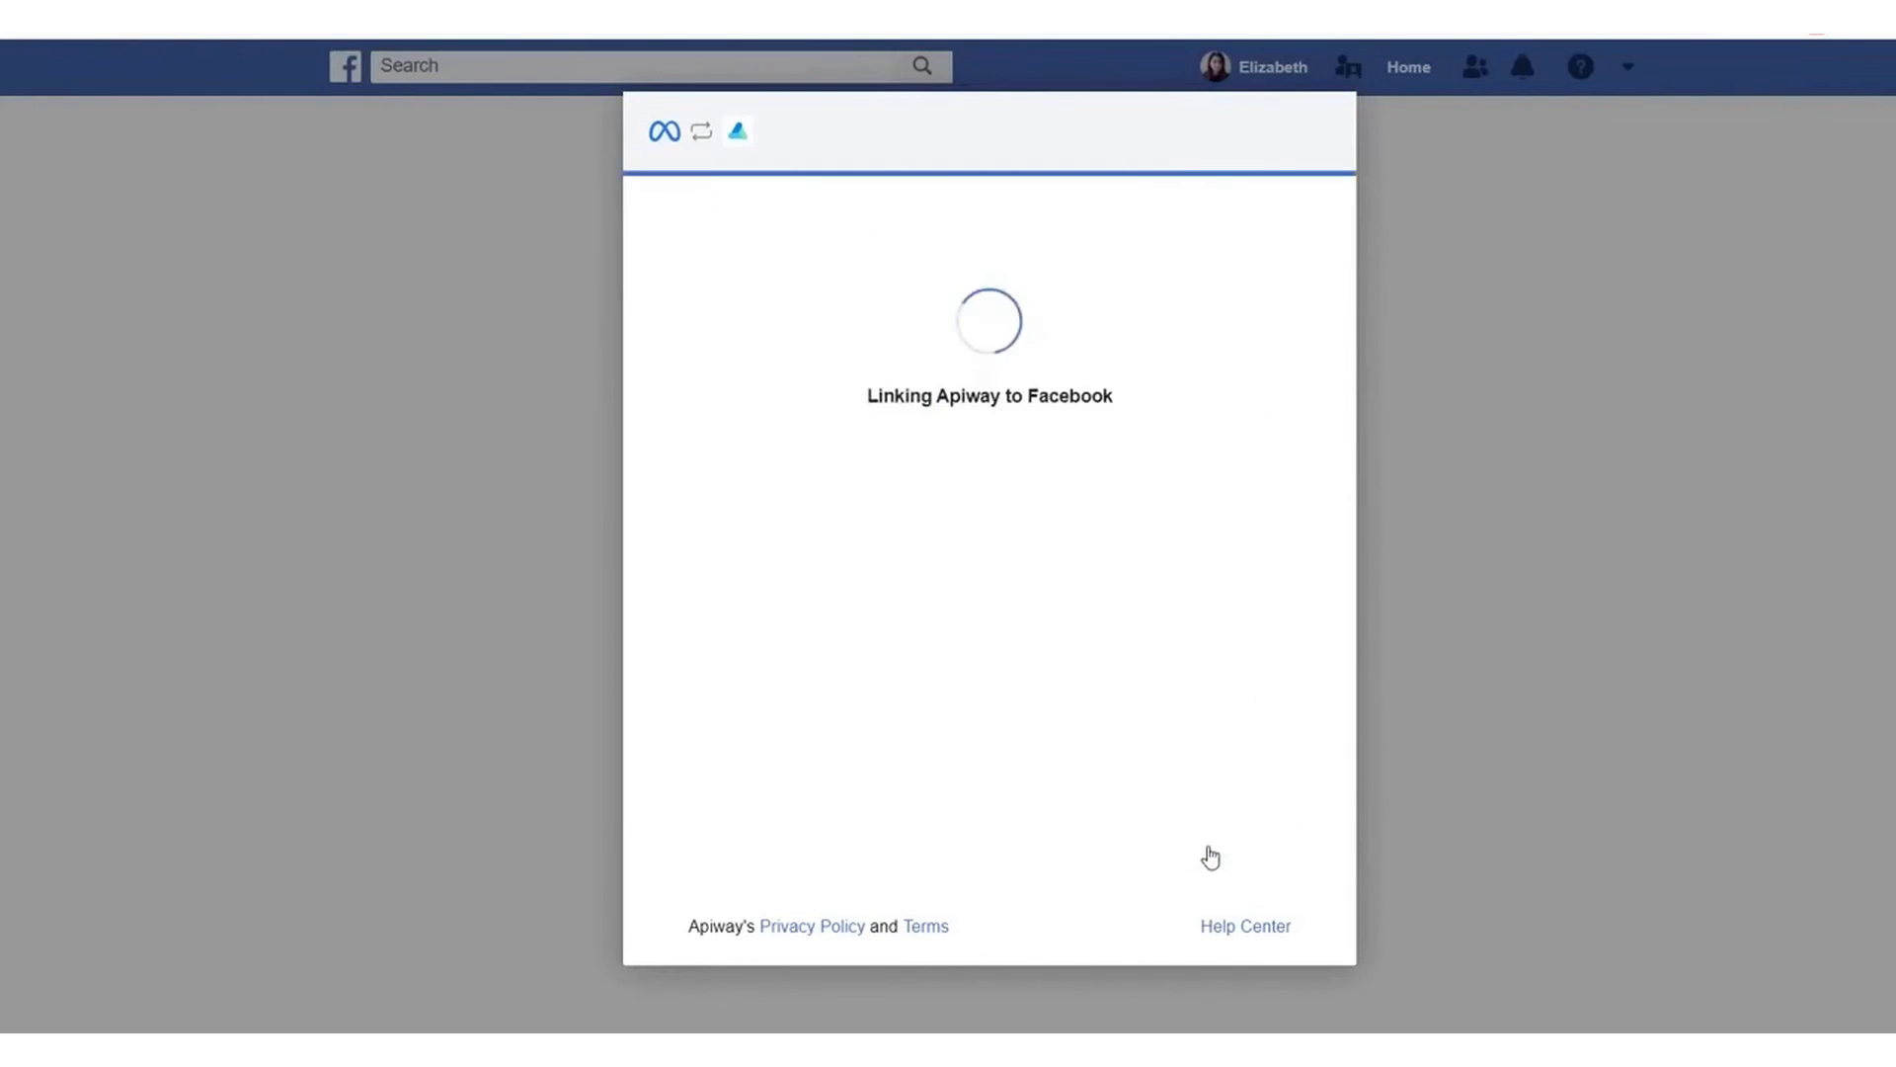
left_click(1065, 481)
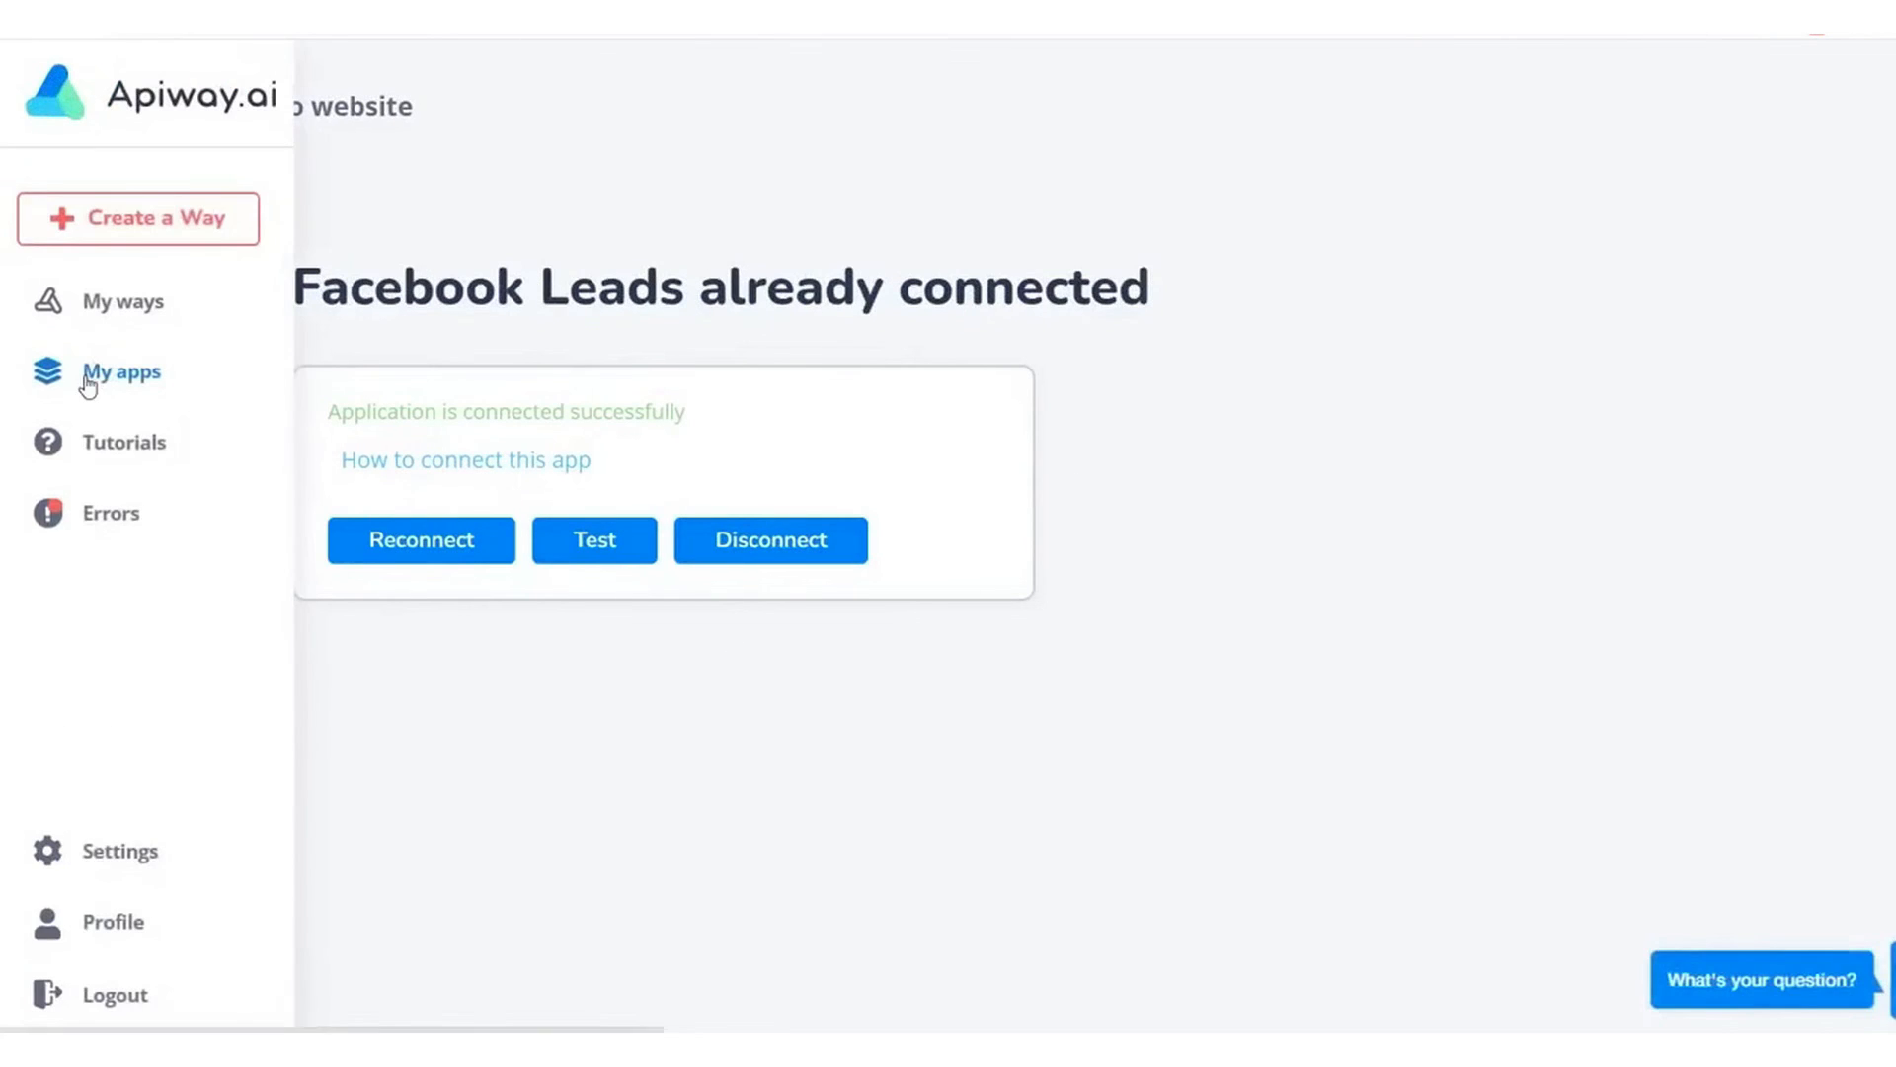
Grant Apiway access to the Google account so Google Sheets shows as connected
left_click(87, 384)
scroll(936, 209, "down", 3)
scroll(928, 578, "down", 2)
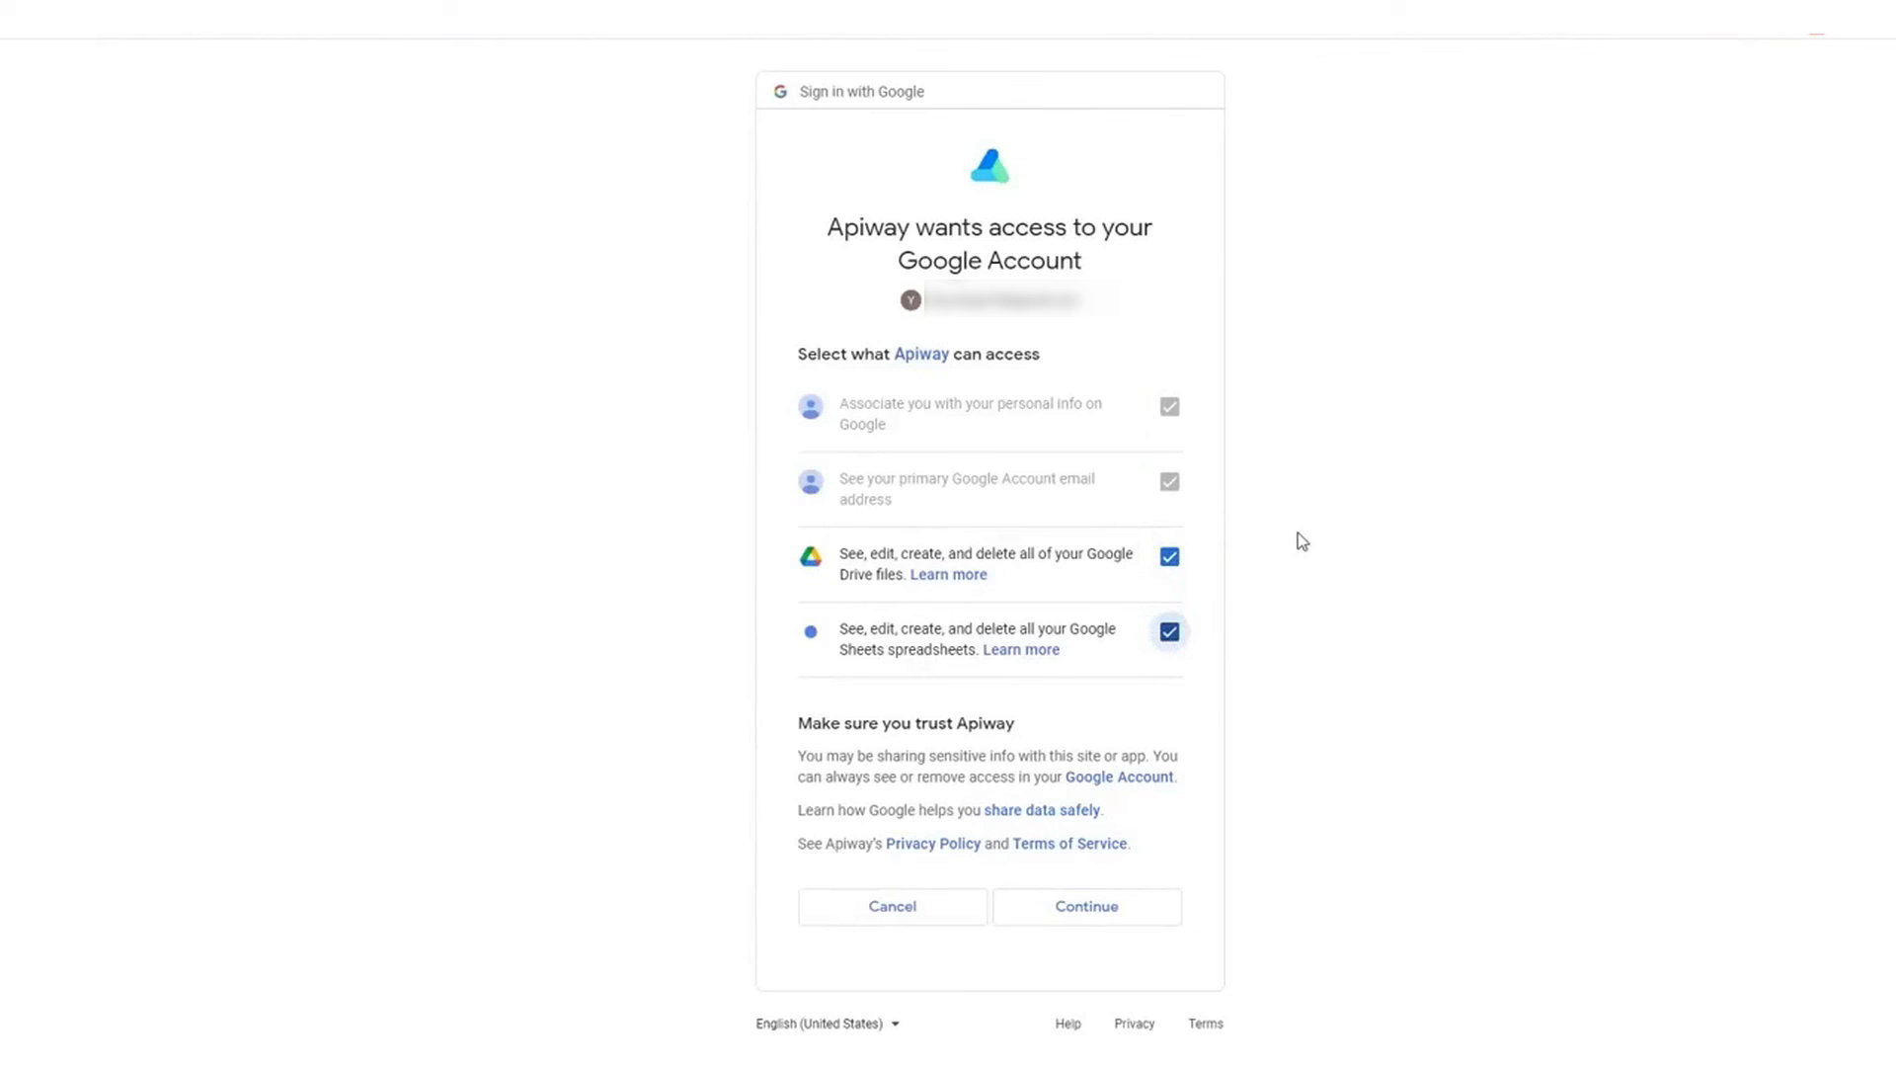
left_click(1101, 908)
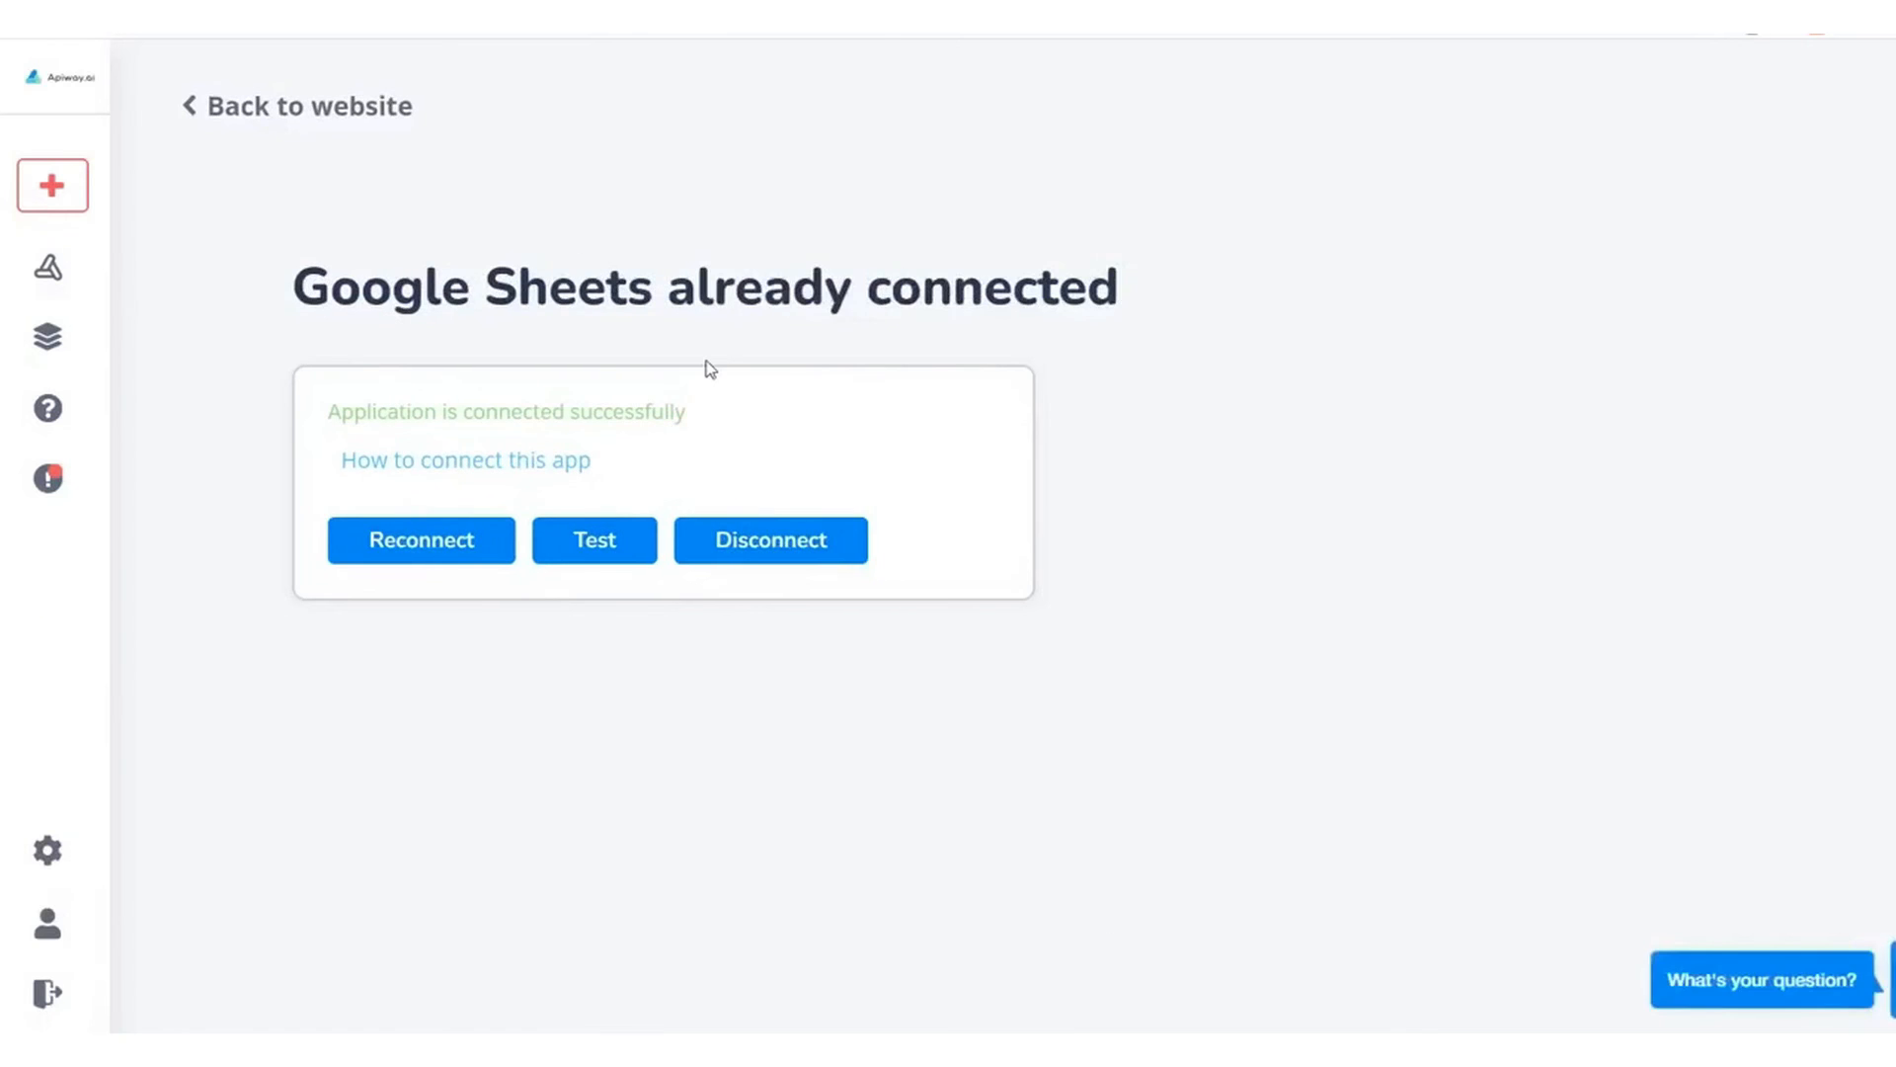
mouse_move(49, 371)
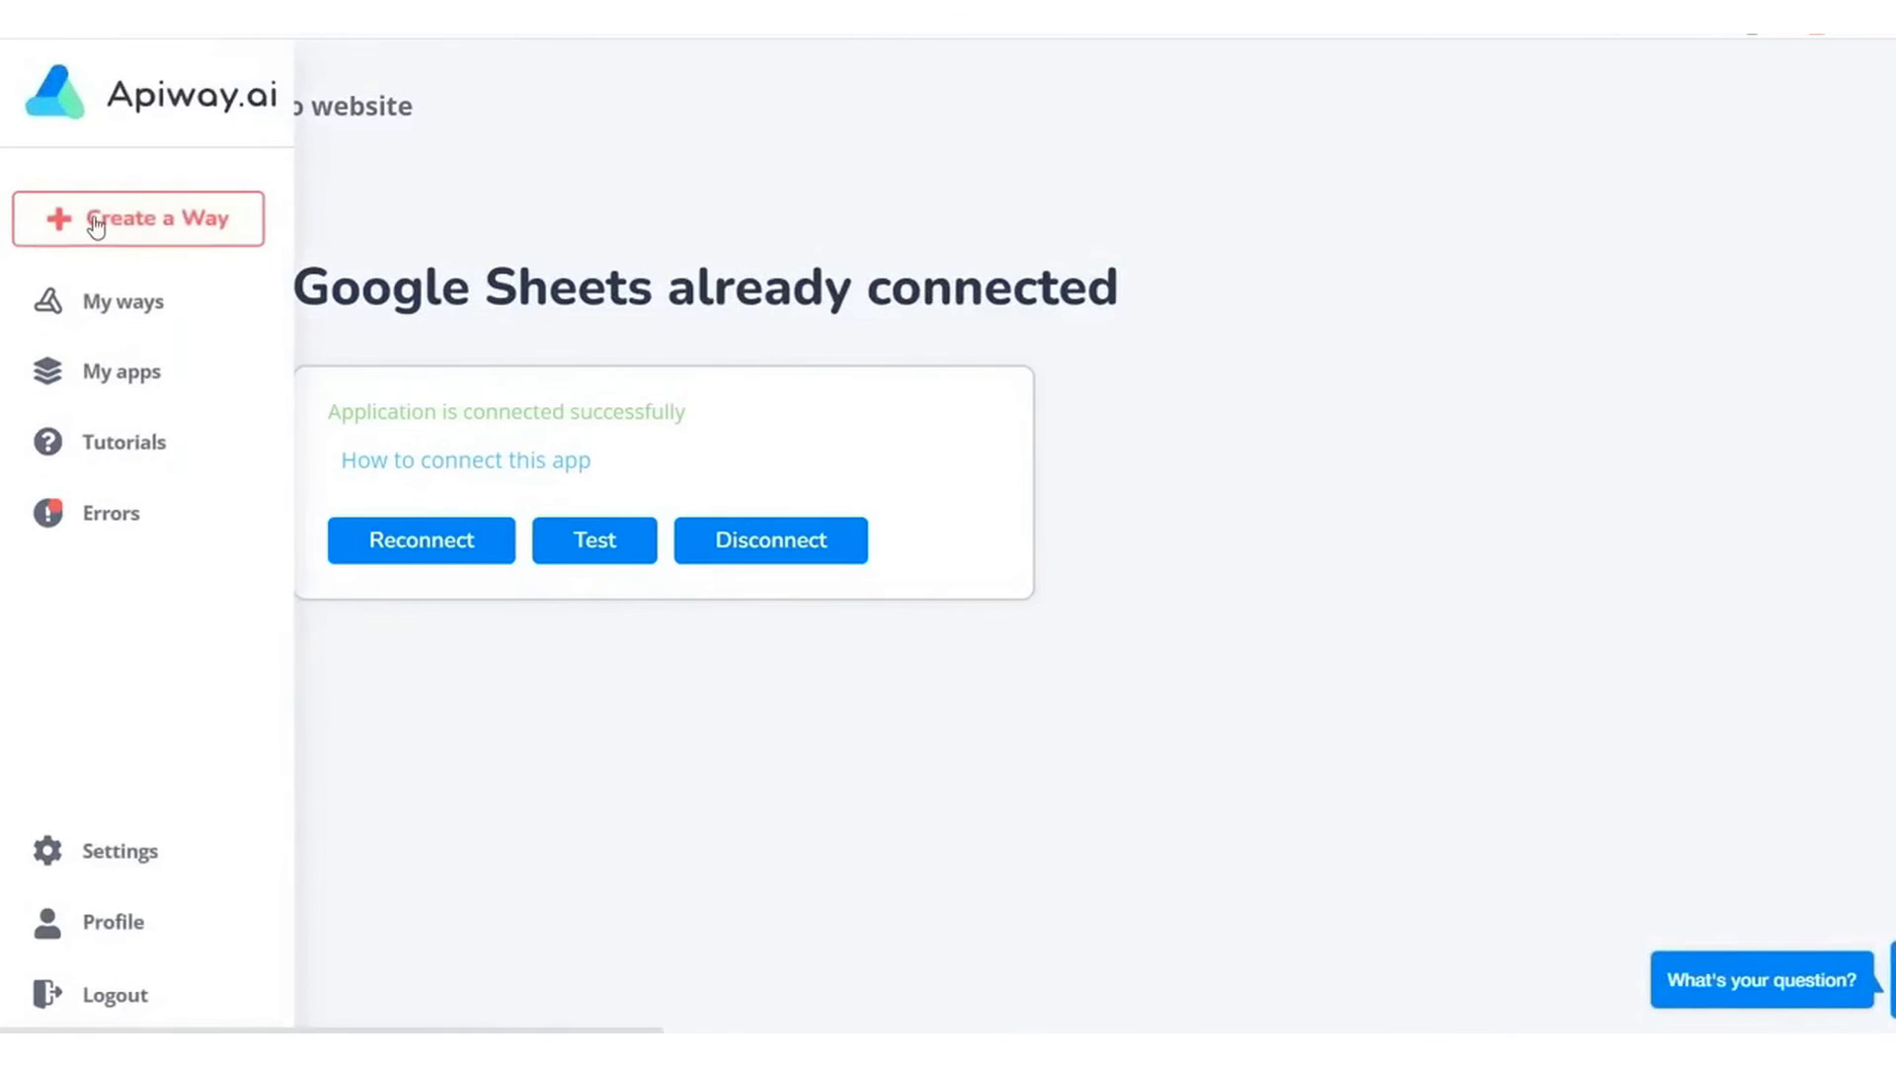
left_click(89, 219)
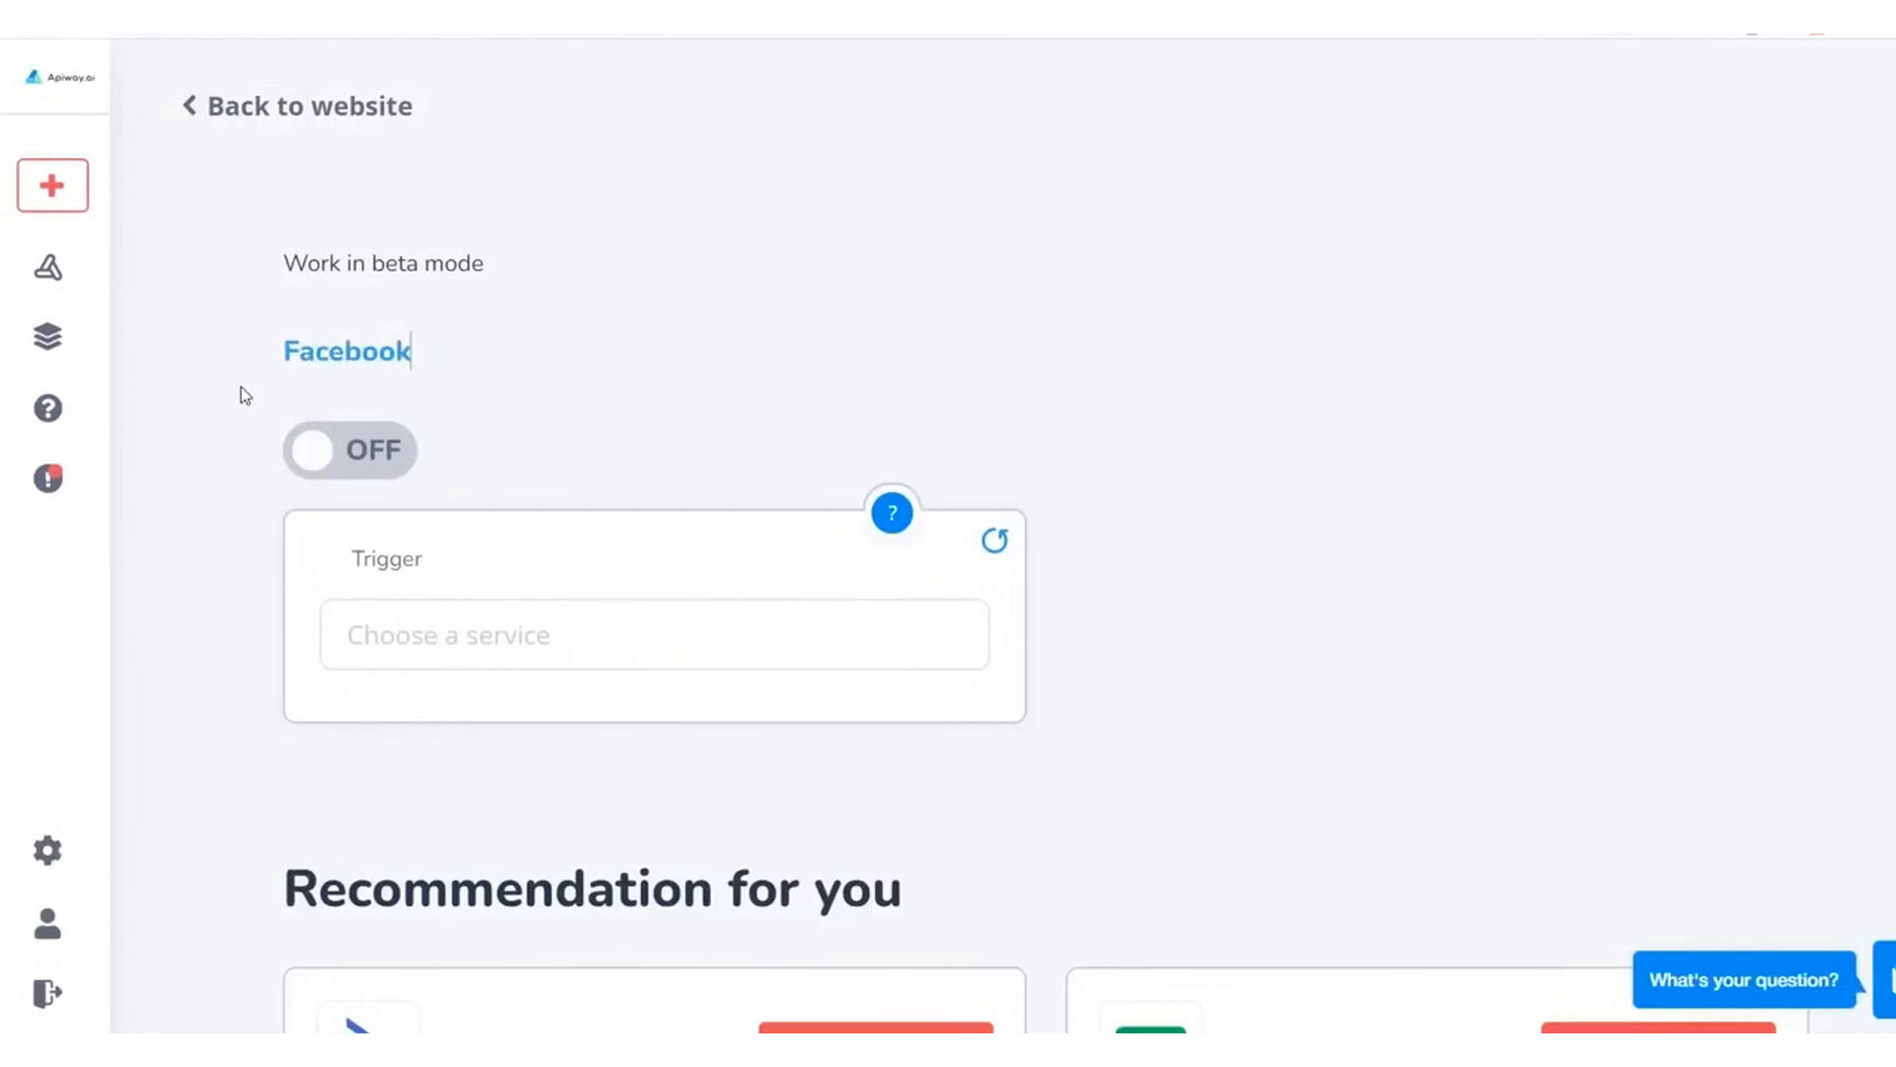
Set the trigger to Facebook Leads firing on each new lead
left_click(478, 660)
left_click(445, 786)
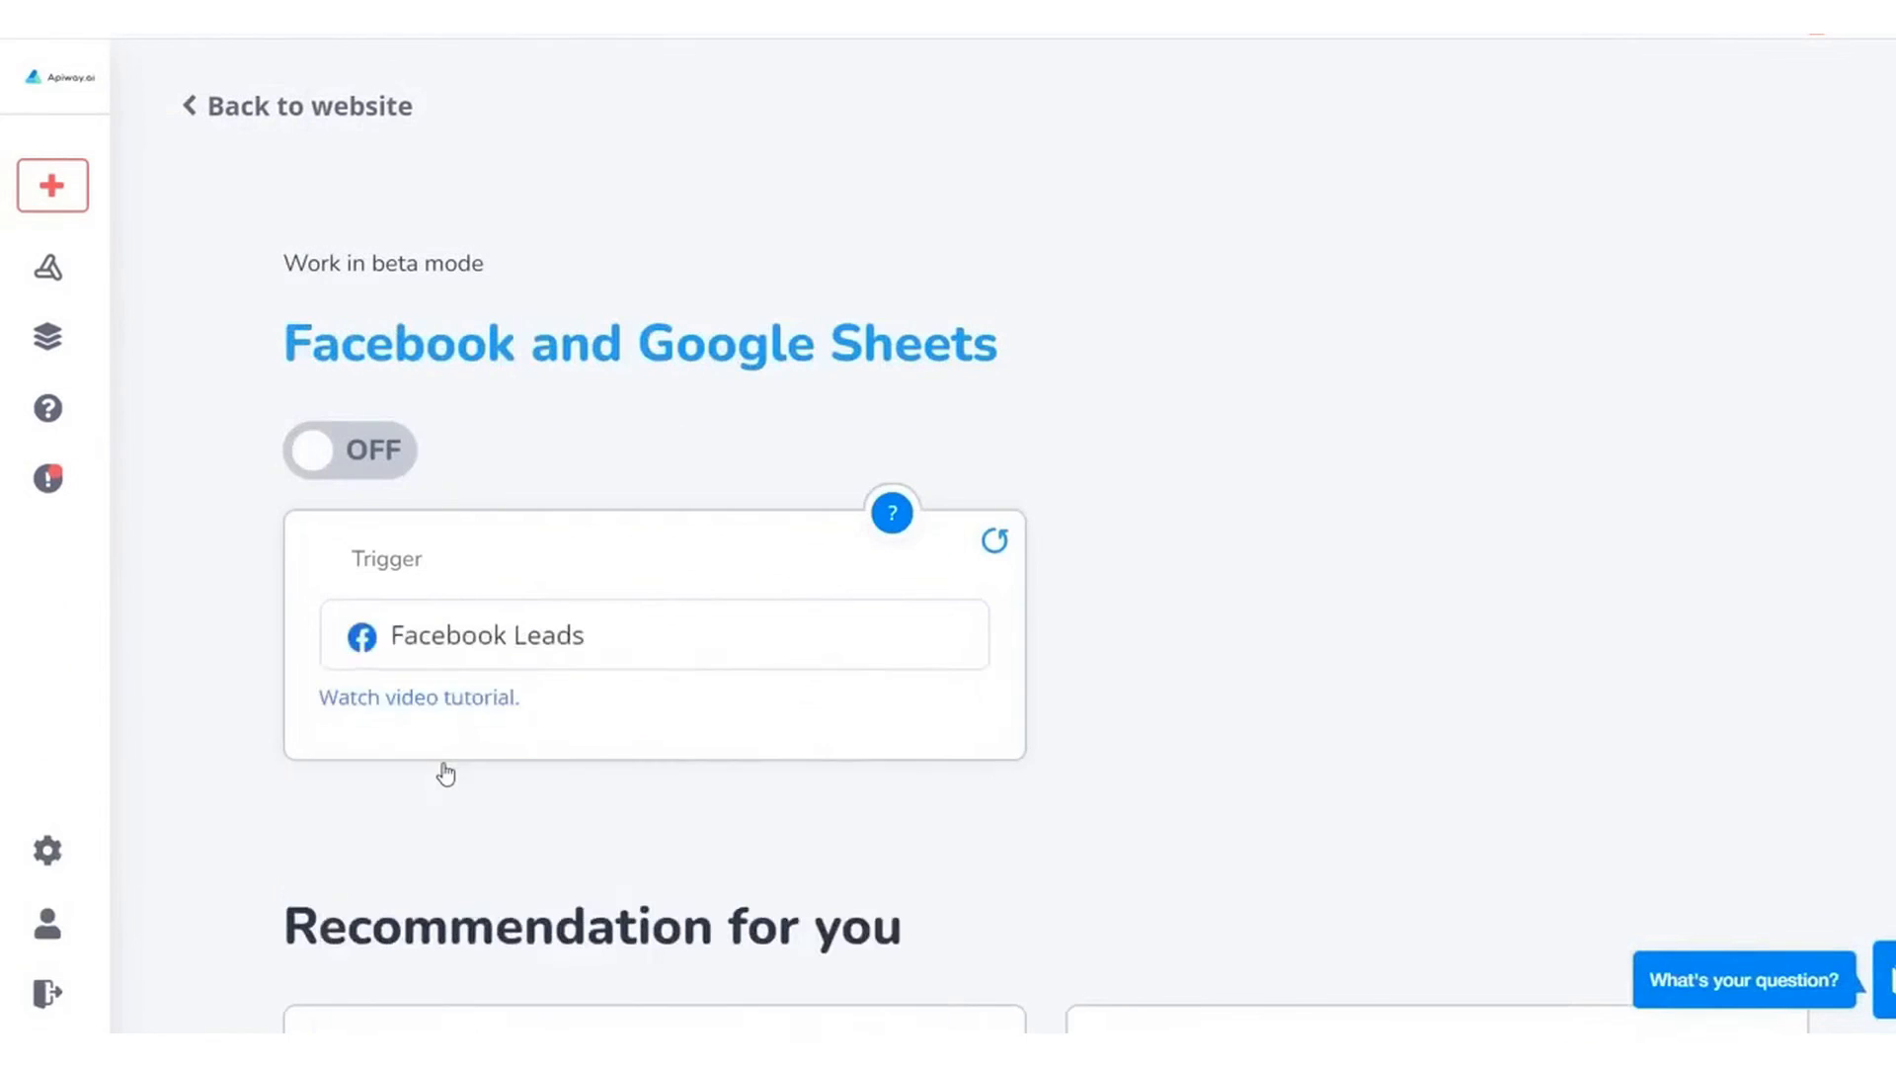
left_click(515, 551)
left_click(492, 604)
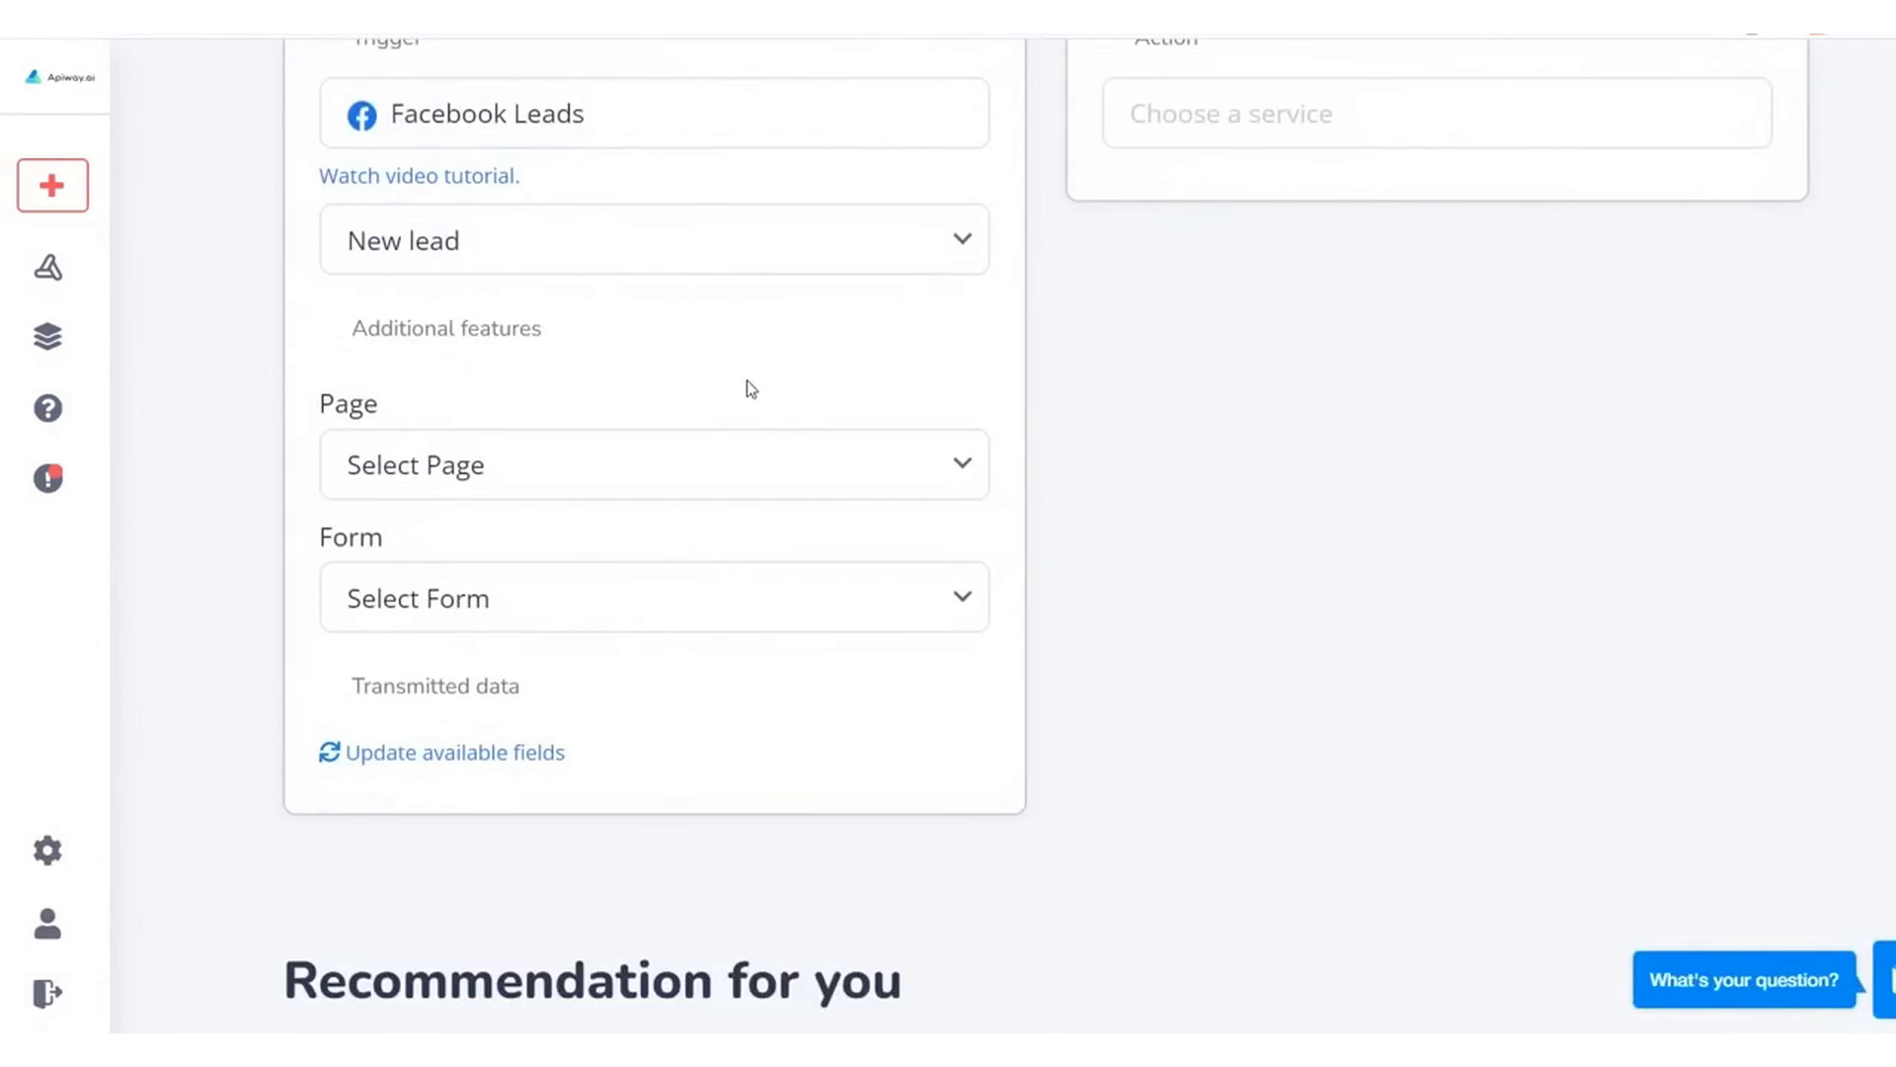
Select Testpage 1's untitled form, send a test lead and load its available fields
left_click(741, 494)
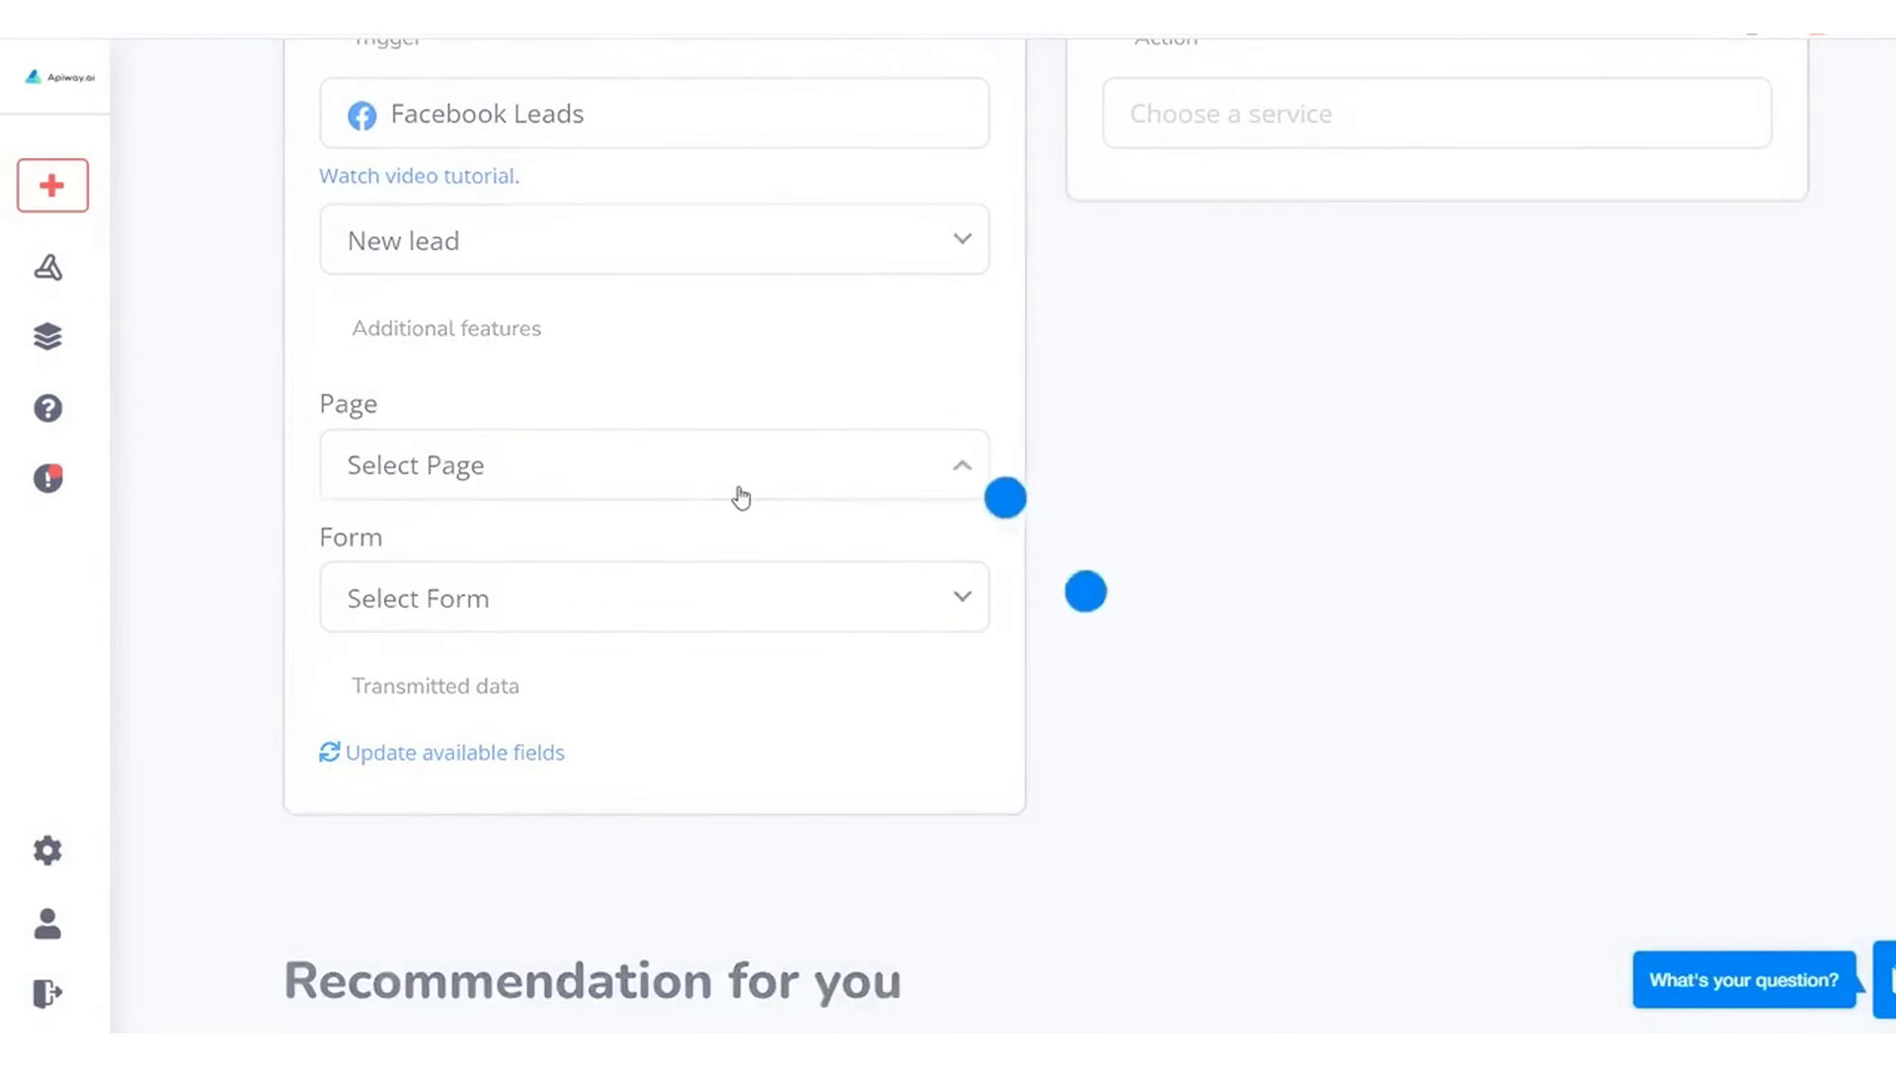
left_click(631, 534)
left_click(589, 607)
left_click(537, 663)
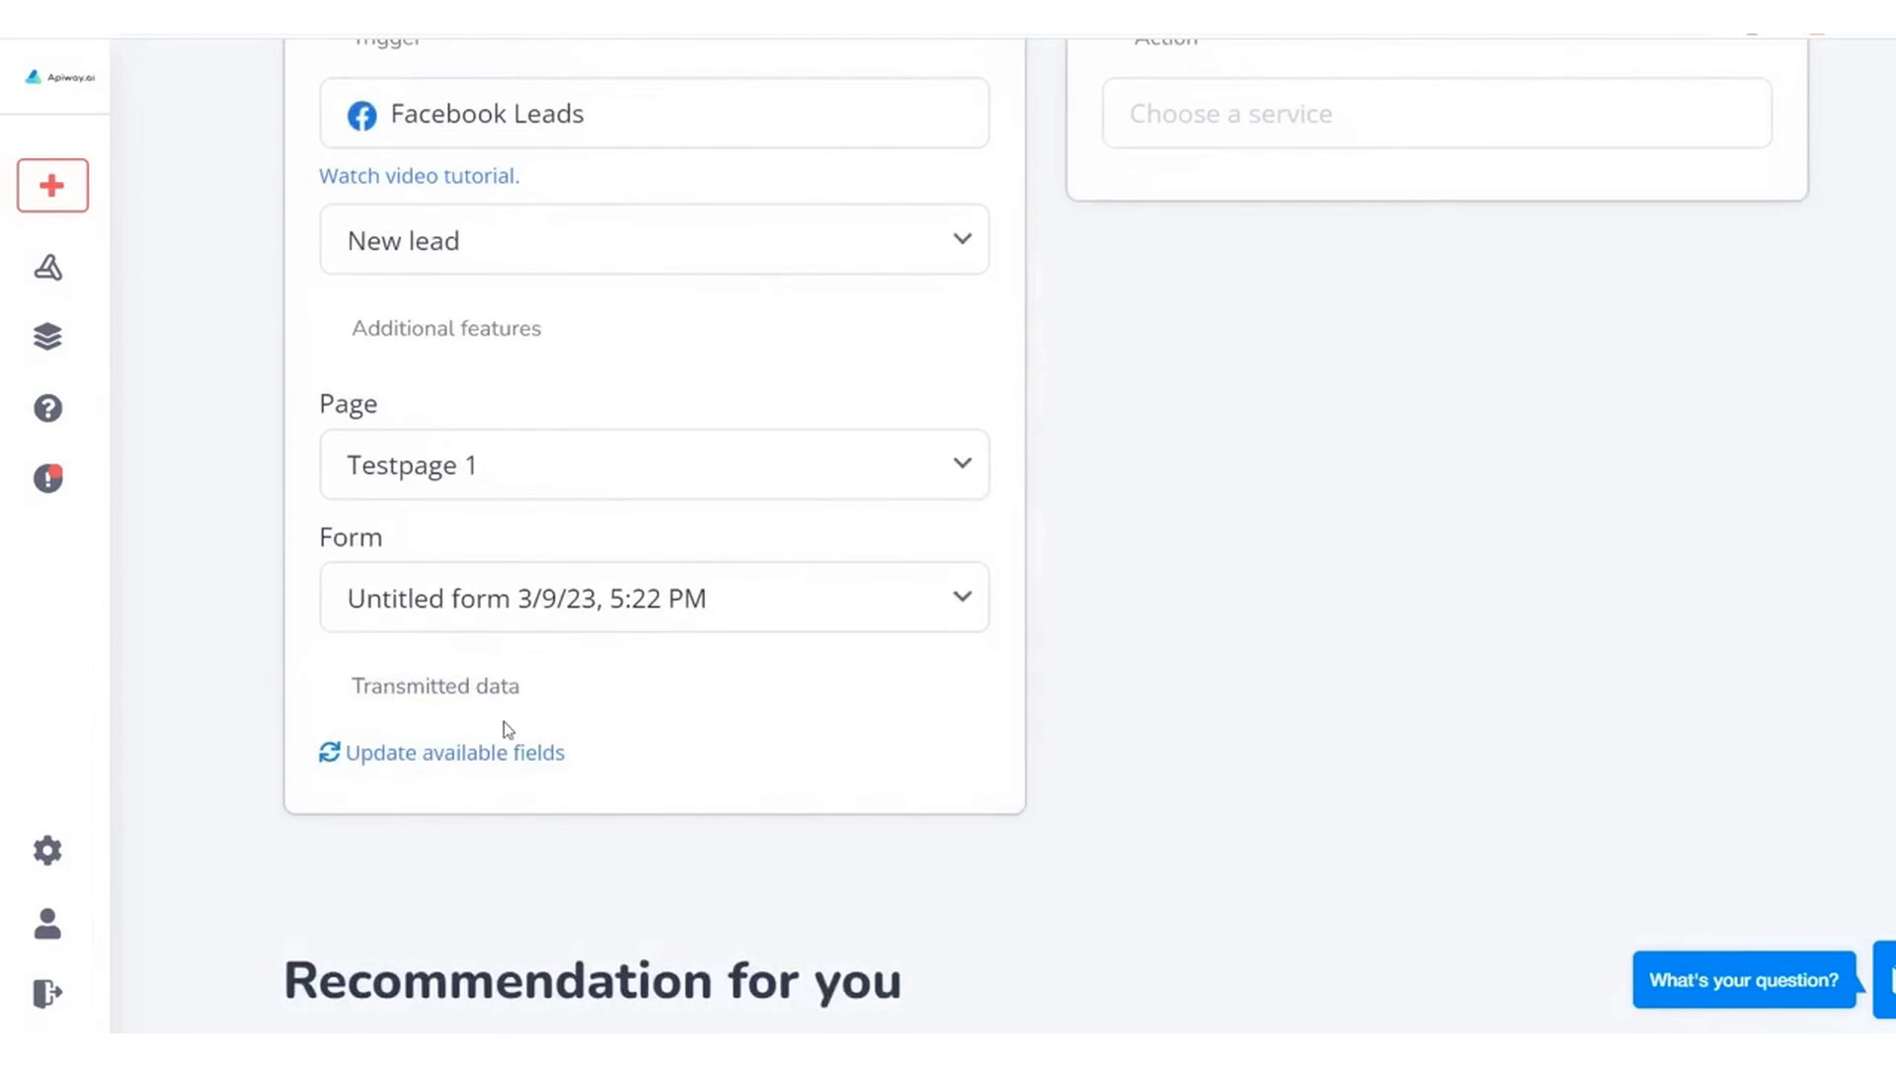
left_click(494, 756)
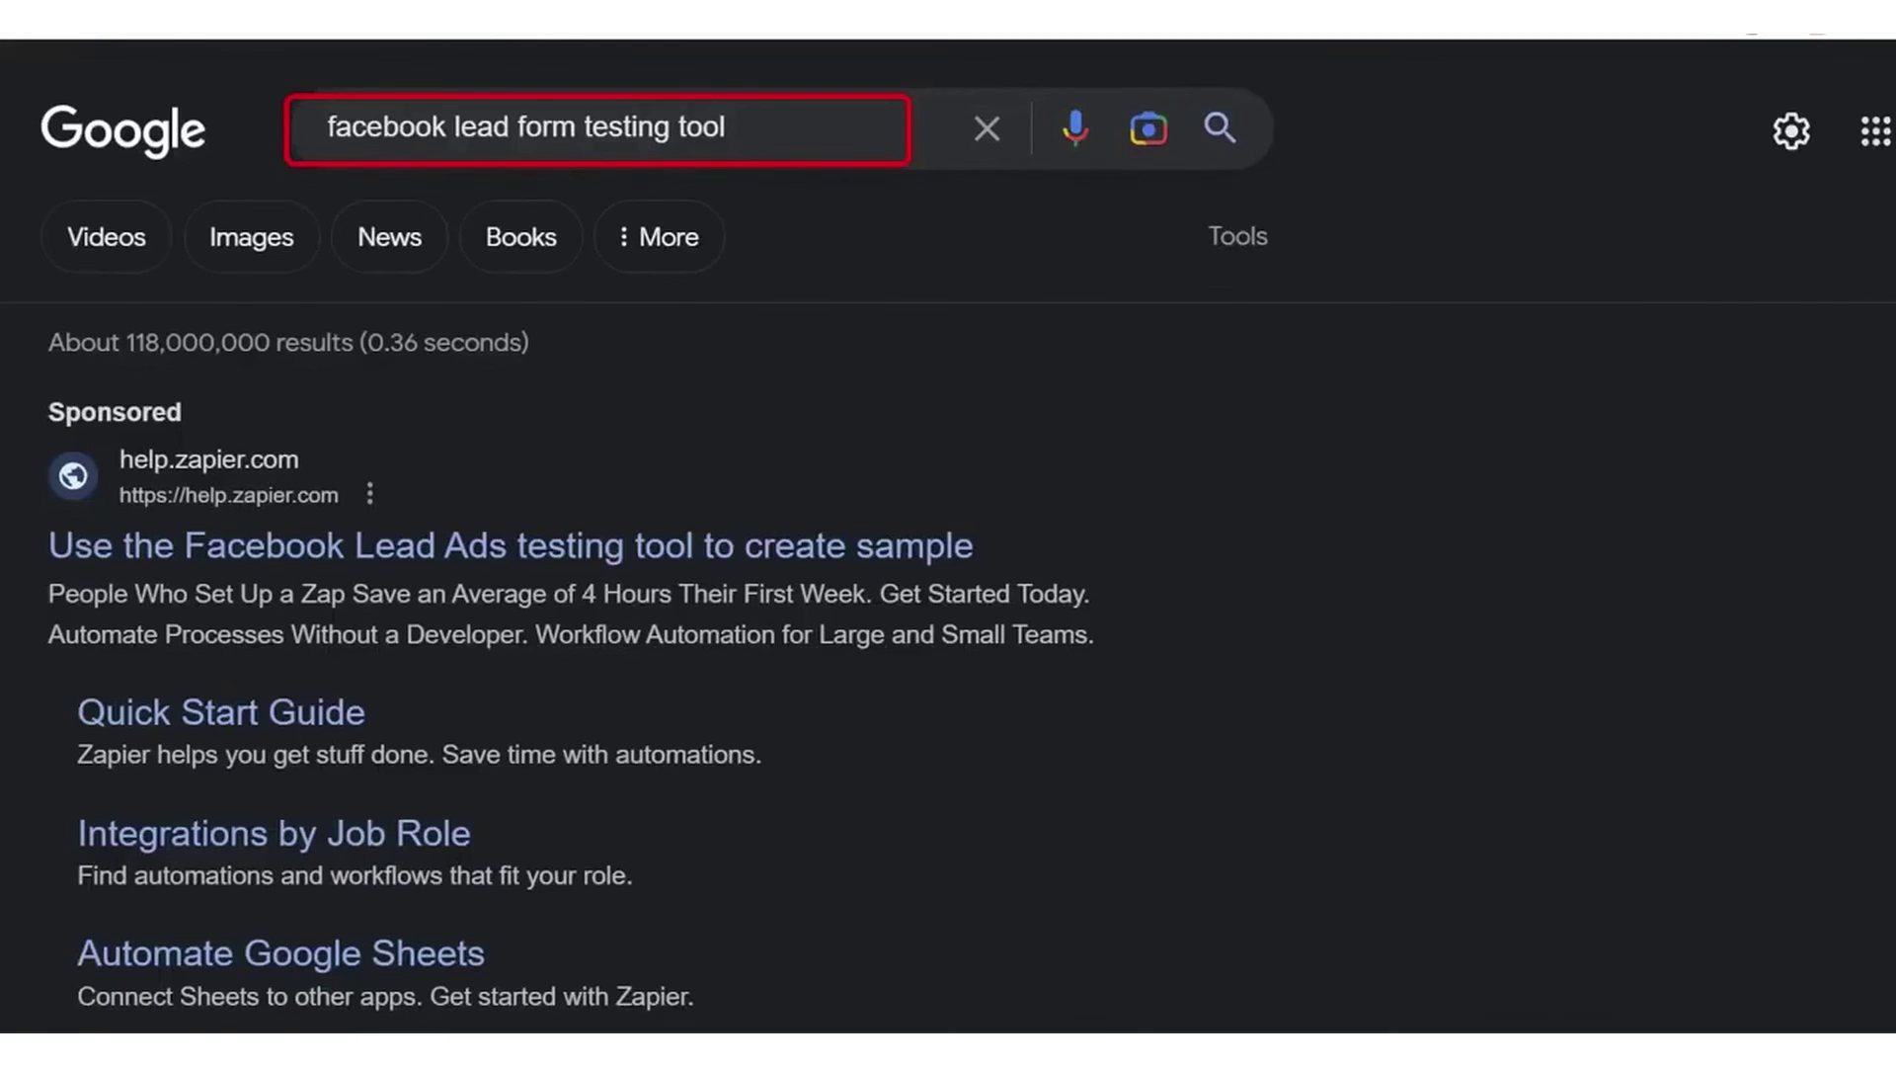
scroll(365, 424, "down", 3)
scroll(365, 423, "down", 5)
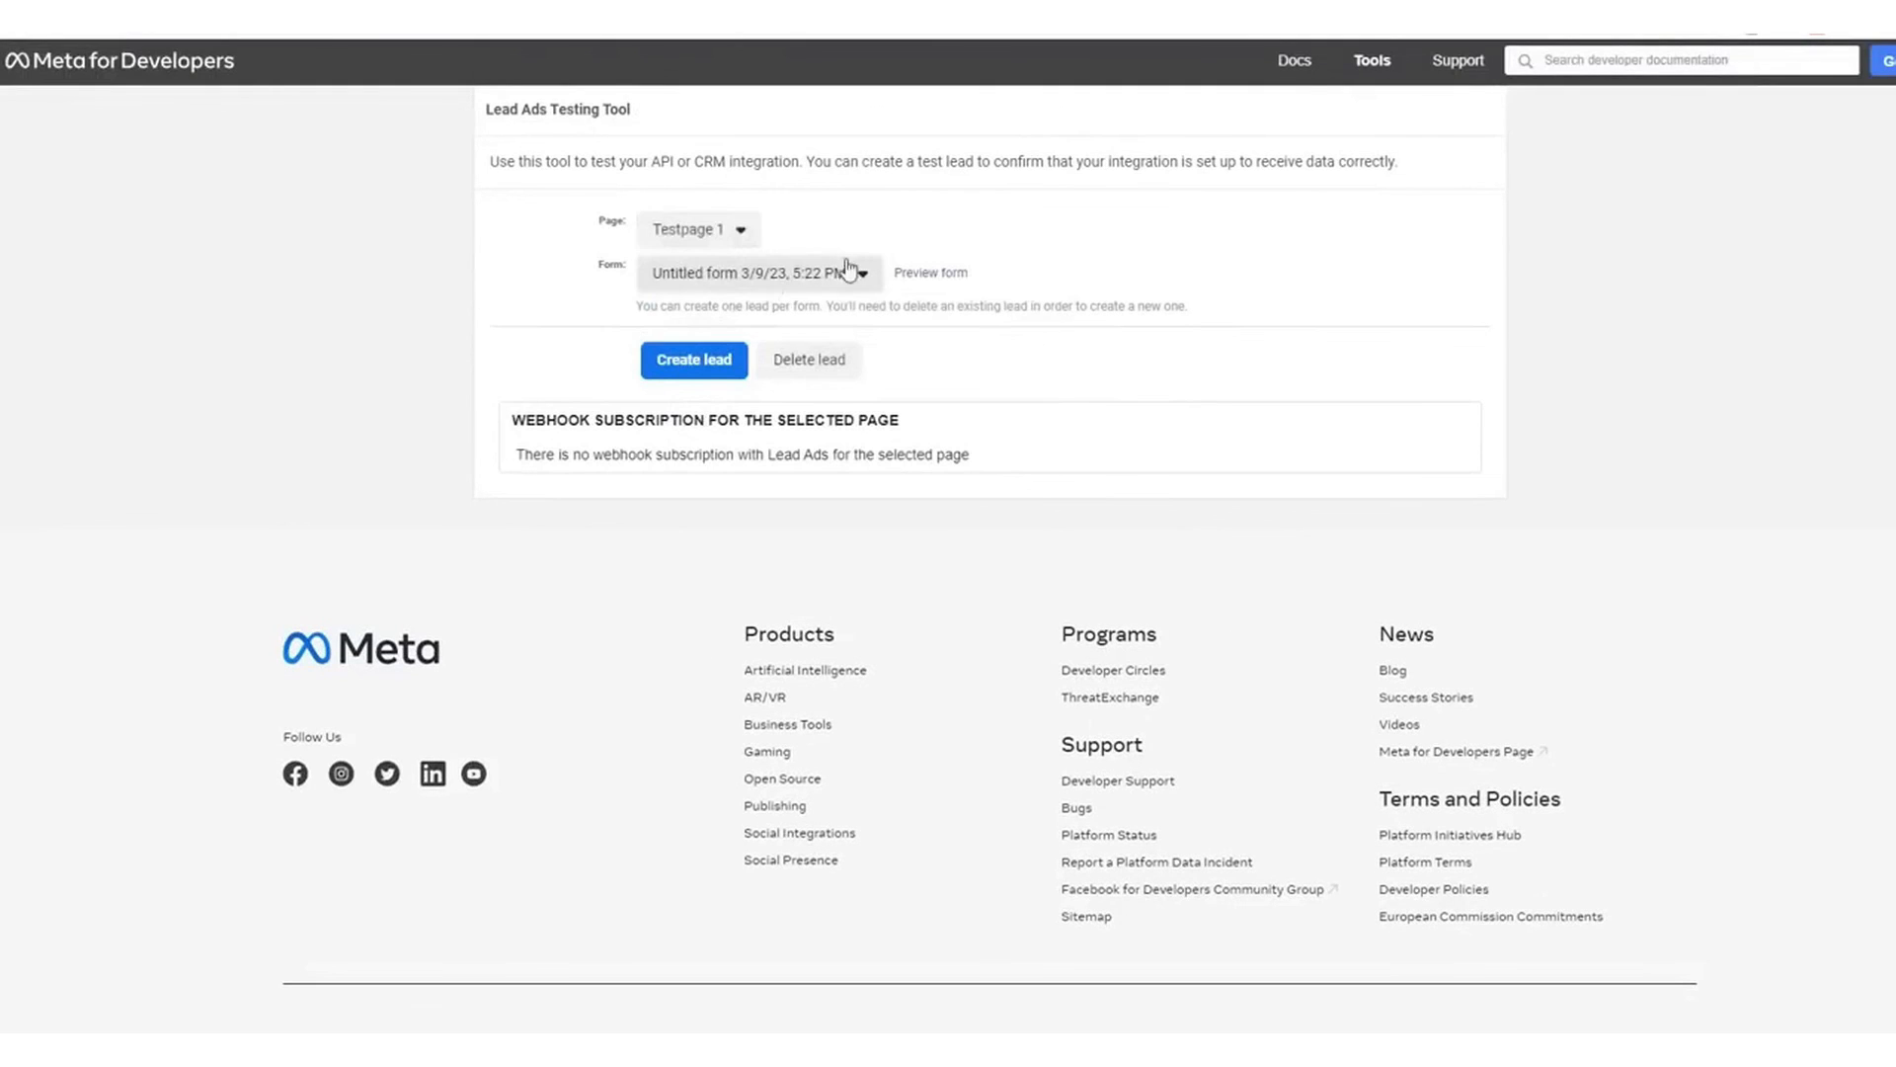
left_click(690, 360)
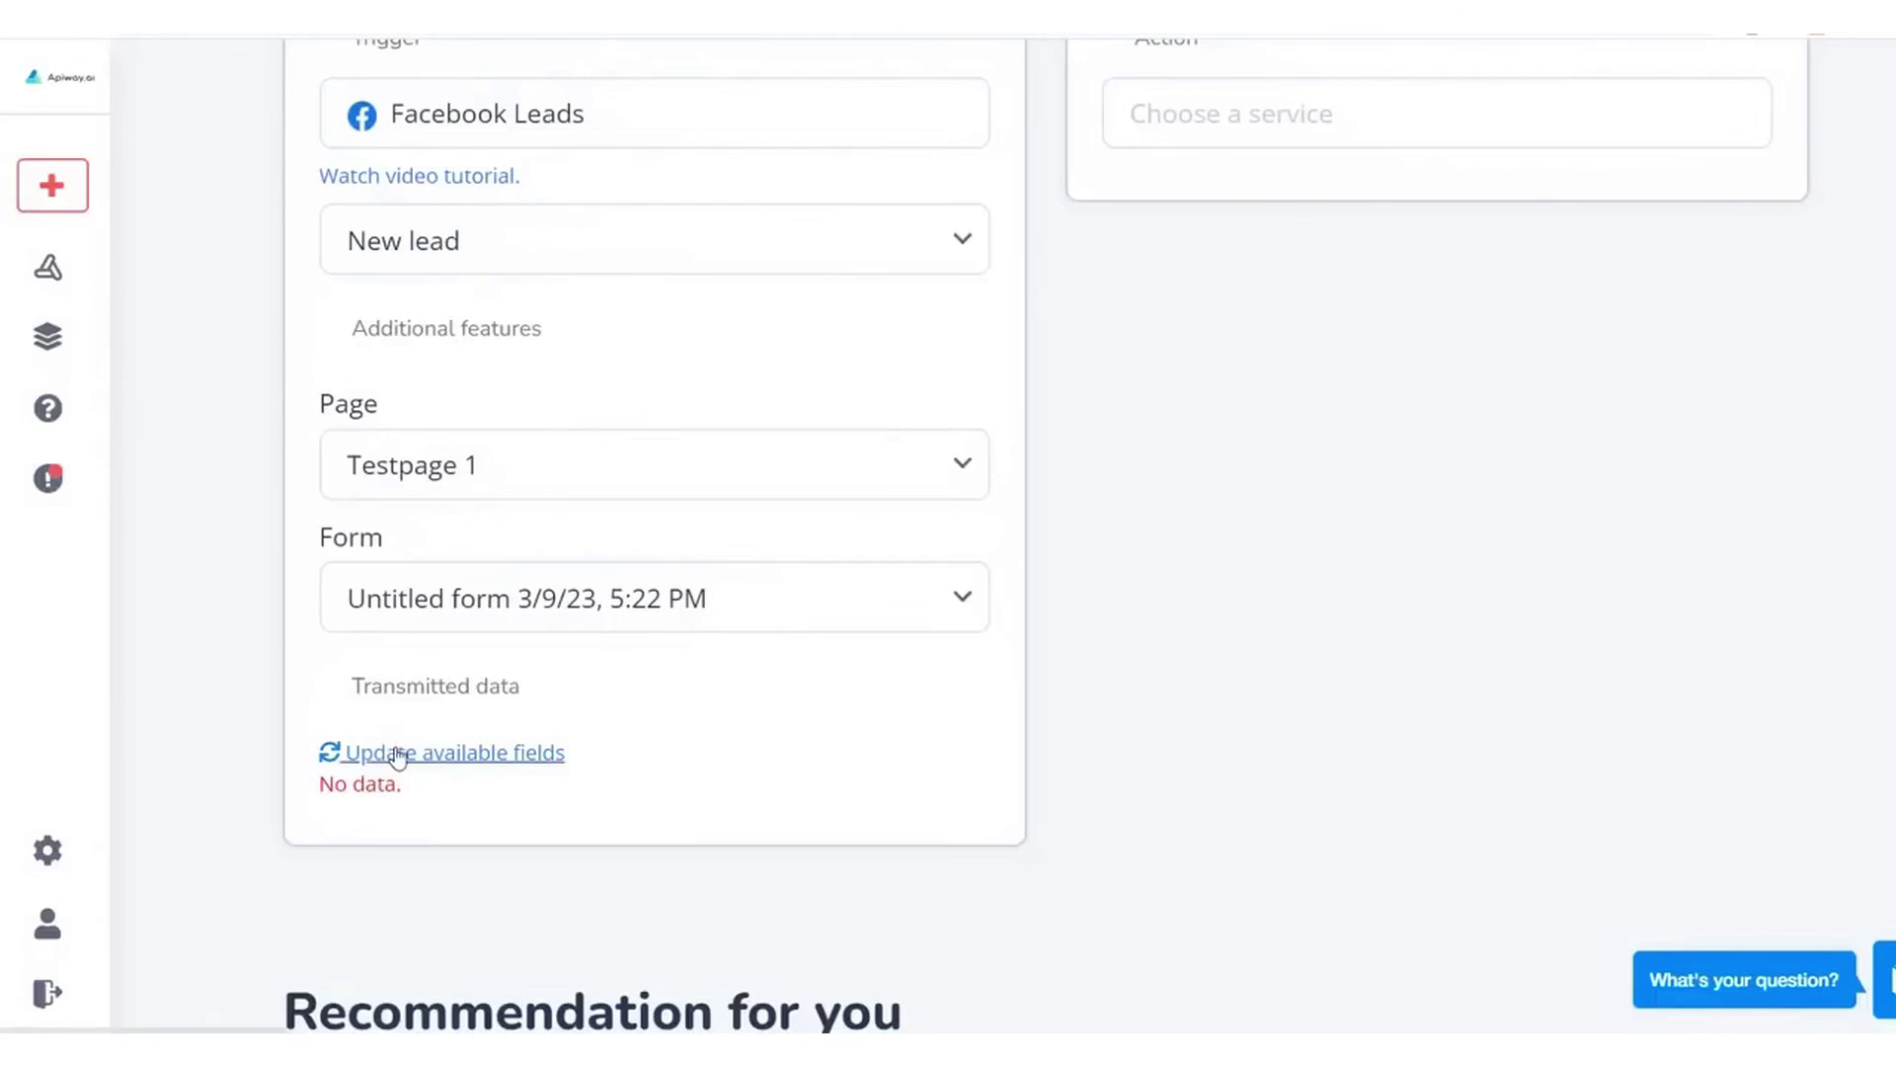
left_click(399, 753)
scroll(356, 534, "down", 3)
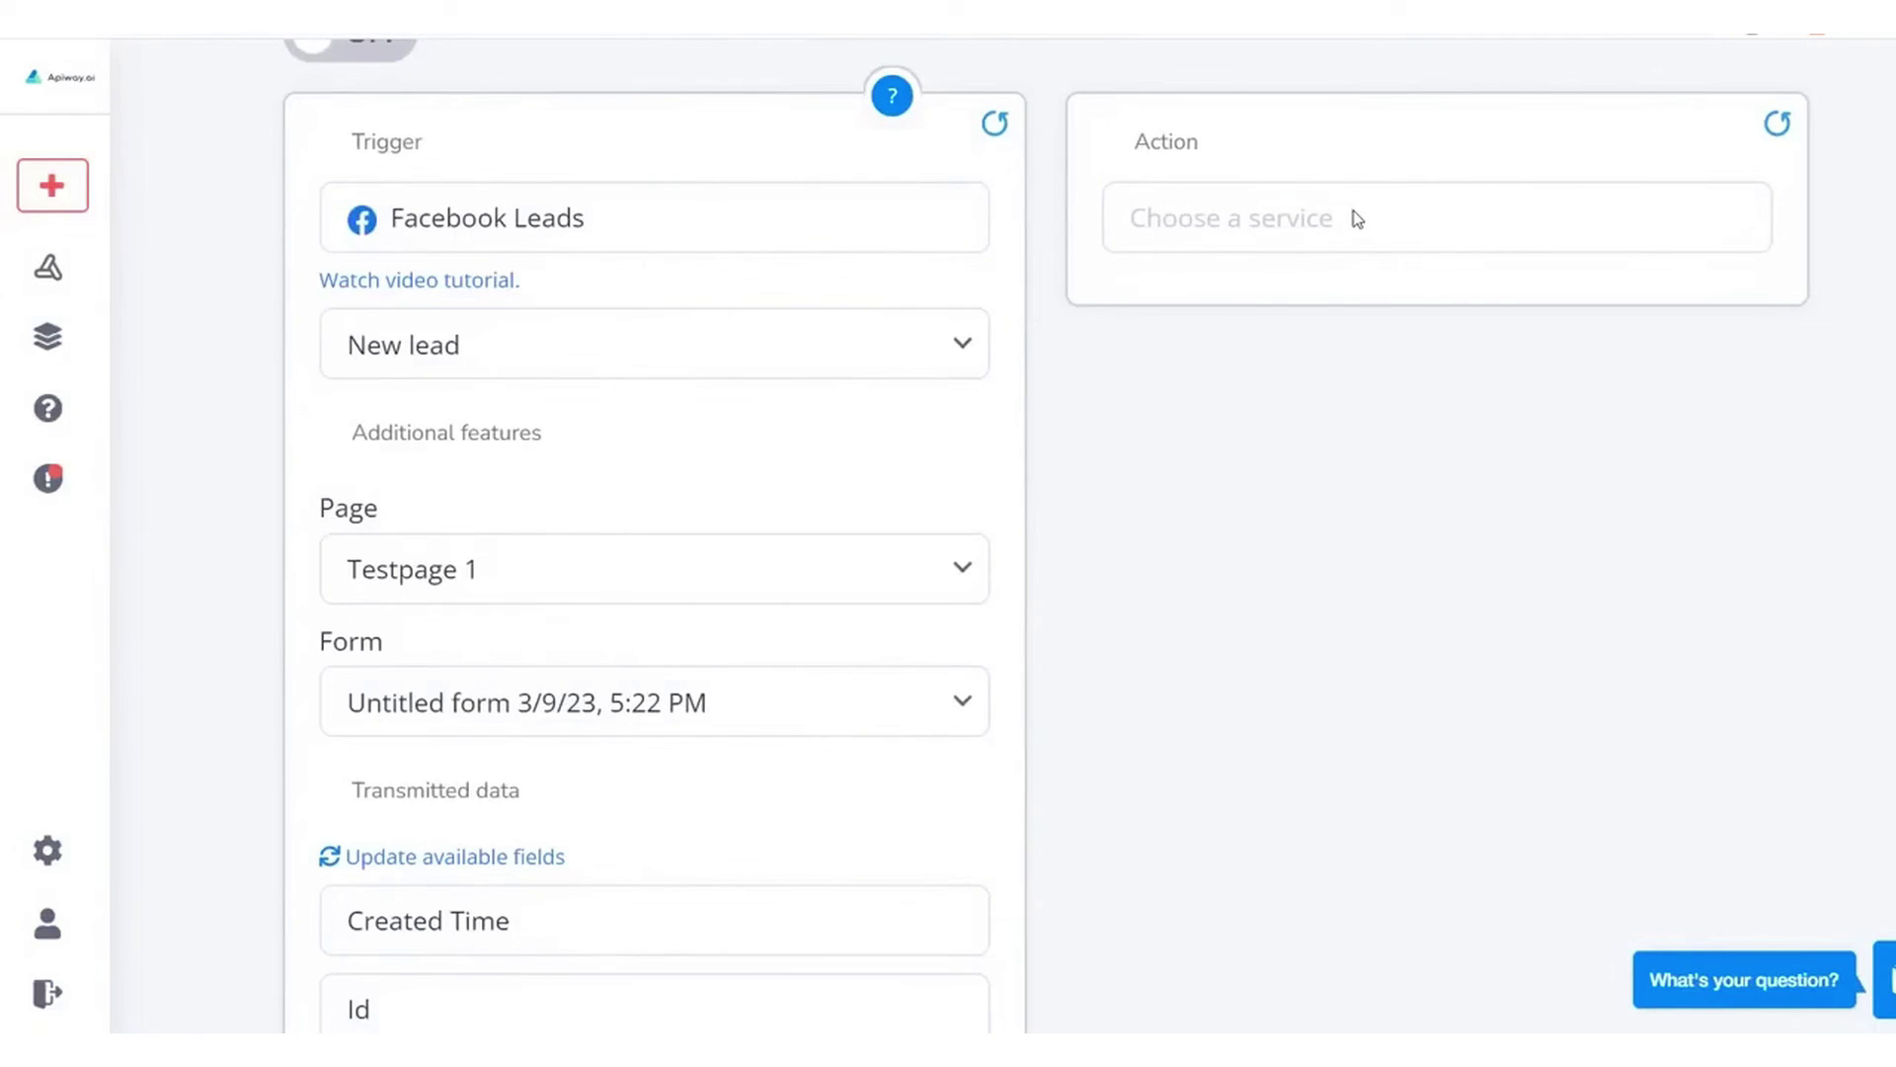
Make the action a Google Sheets row in the Facebook leads spreadsheet, Sheet1
left_click(1354, 217)
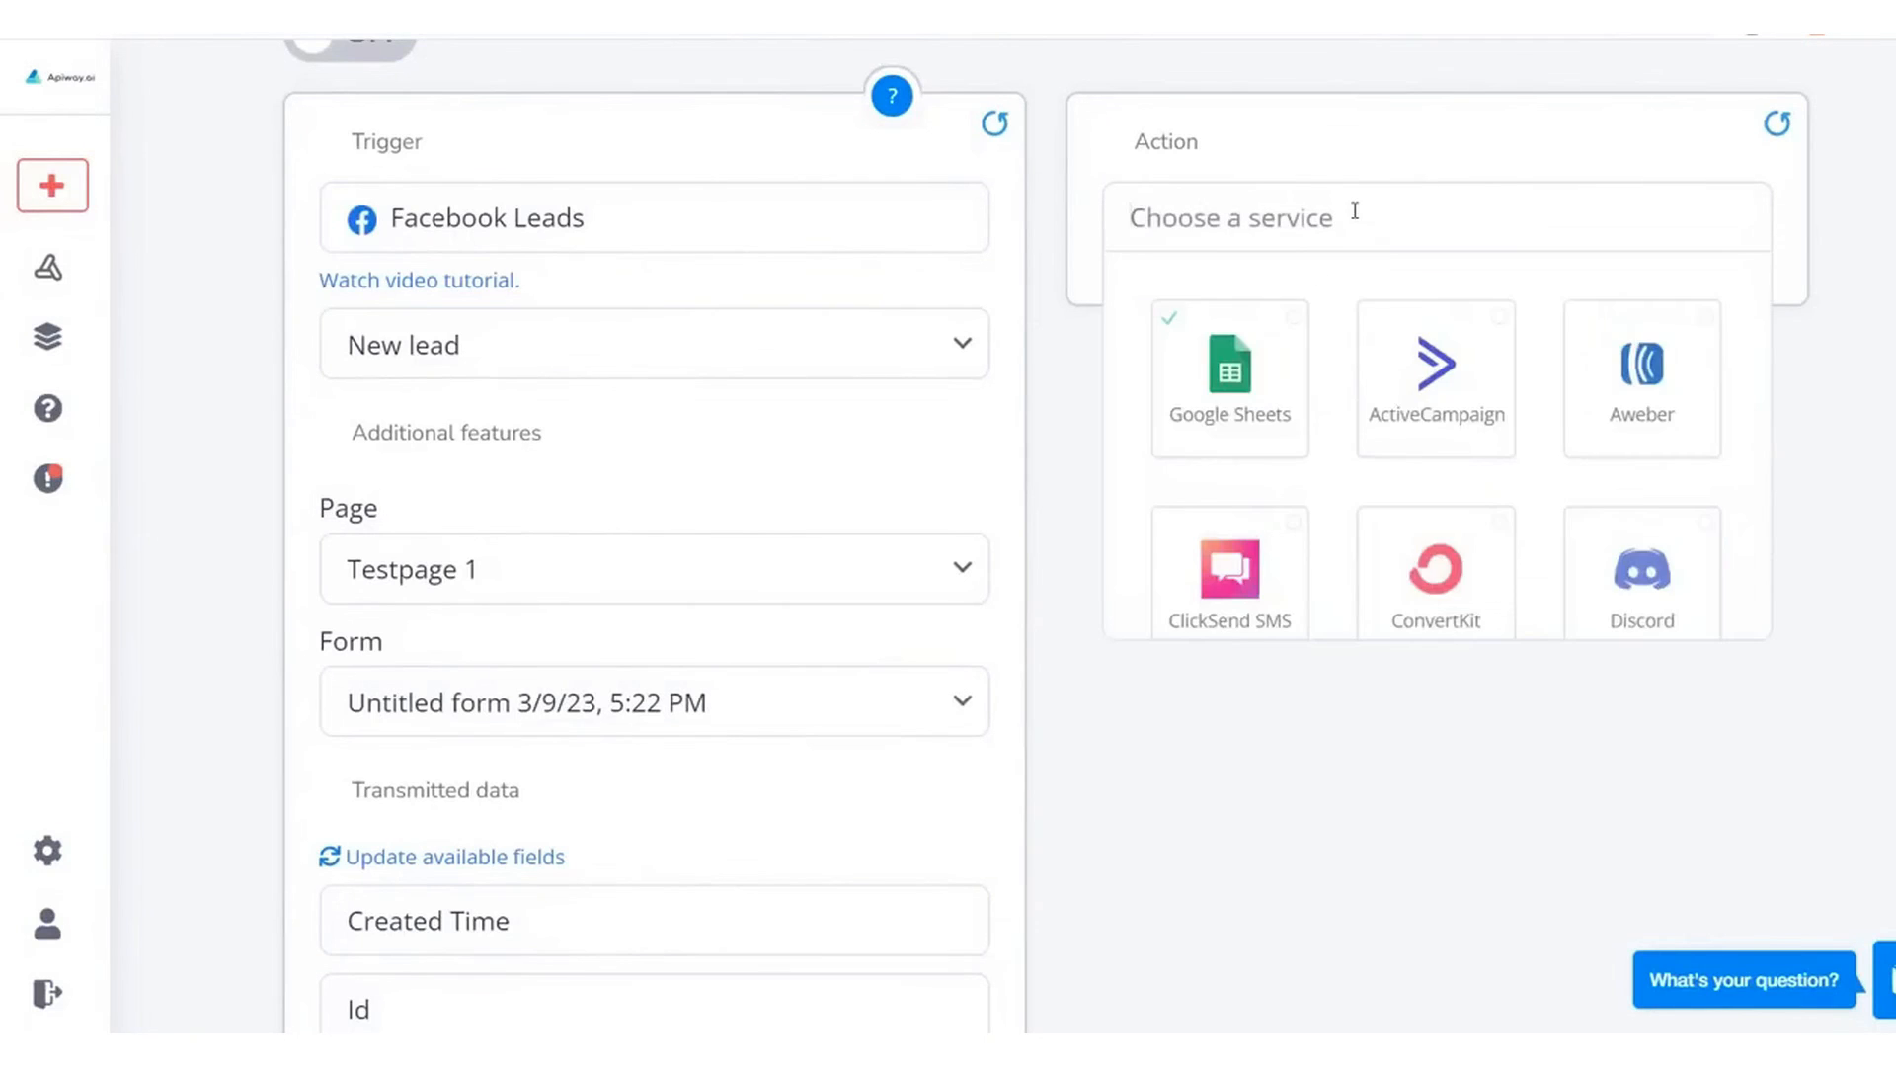
left_click(1231, 378)
left_click(1270, 346)
left_click(1257, 405)
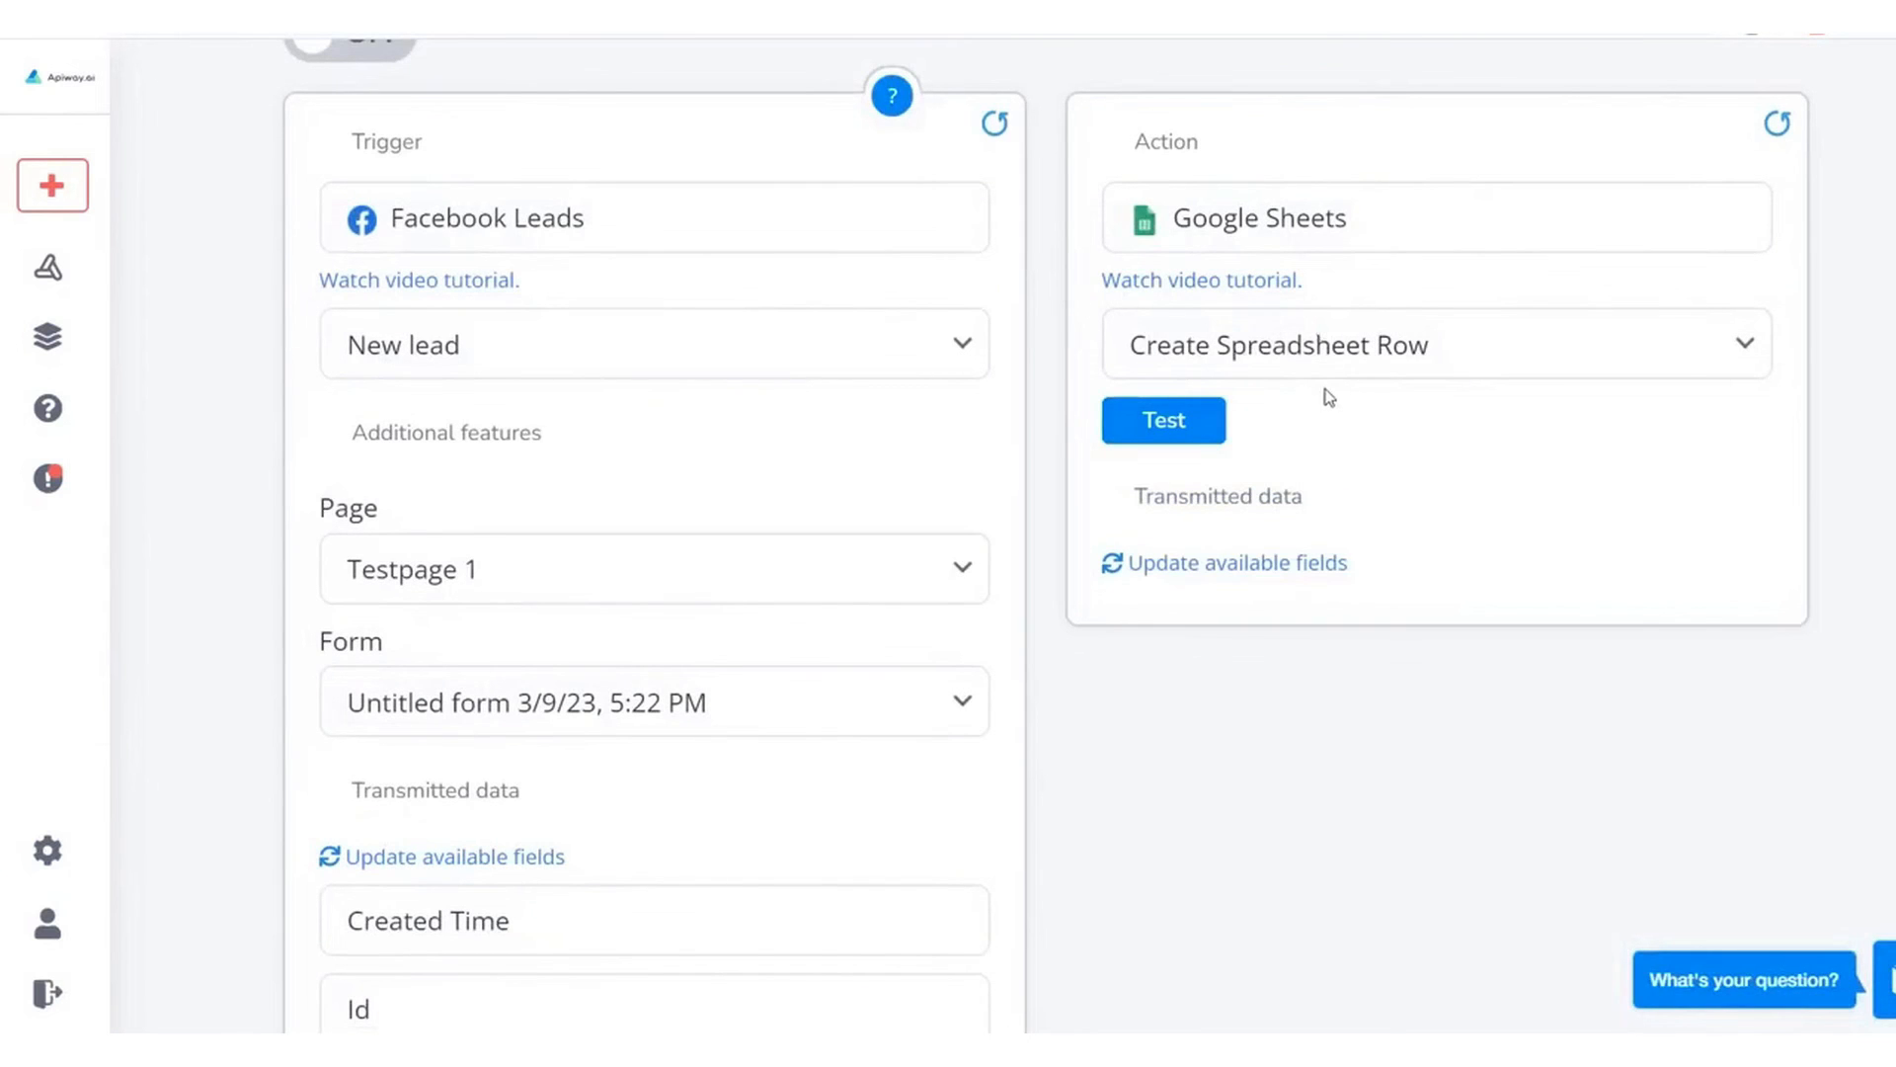
left_click(1206, 419)
scroll(1206, 415, "down", 2)
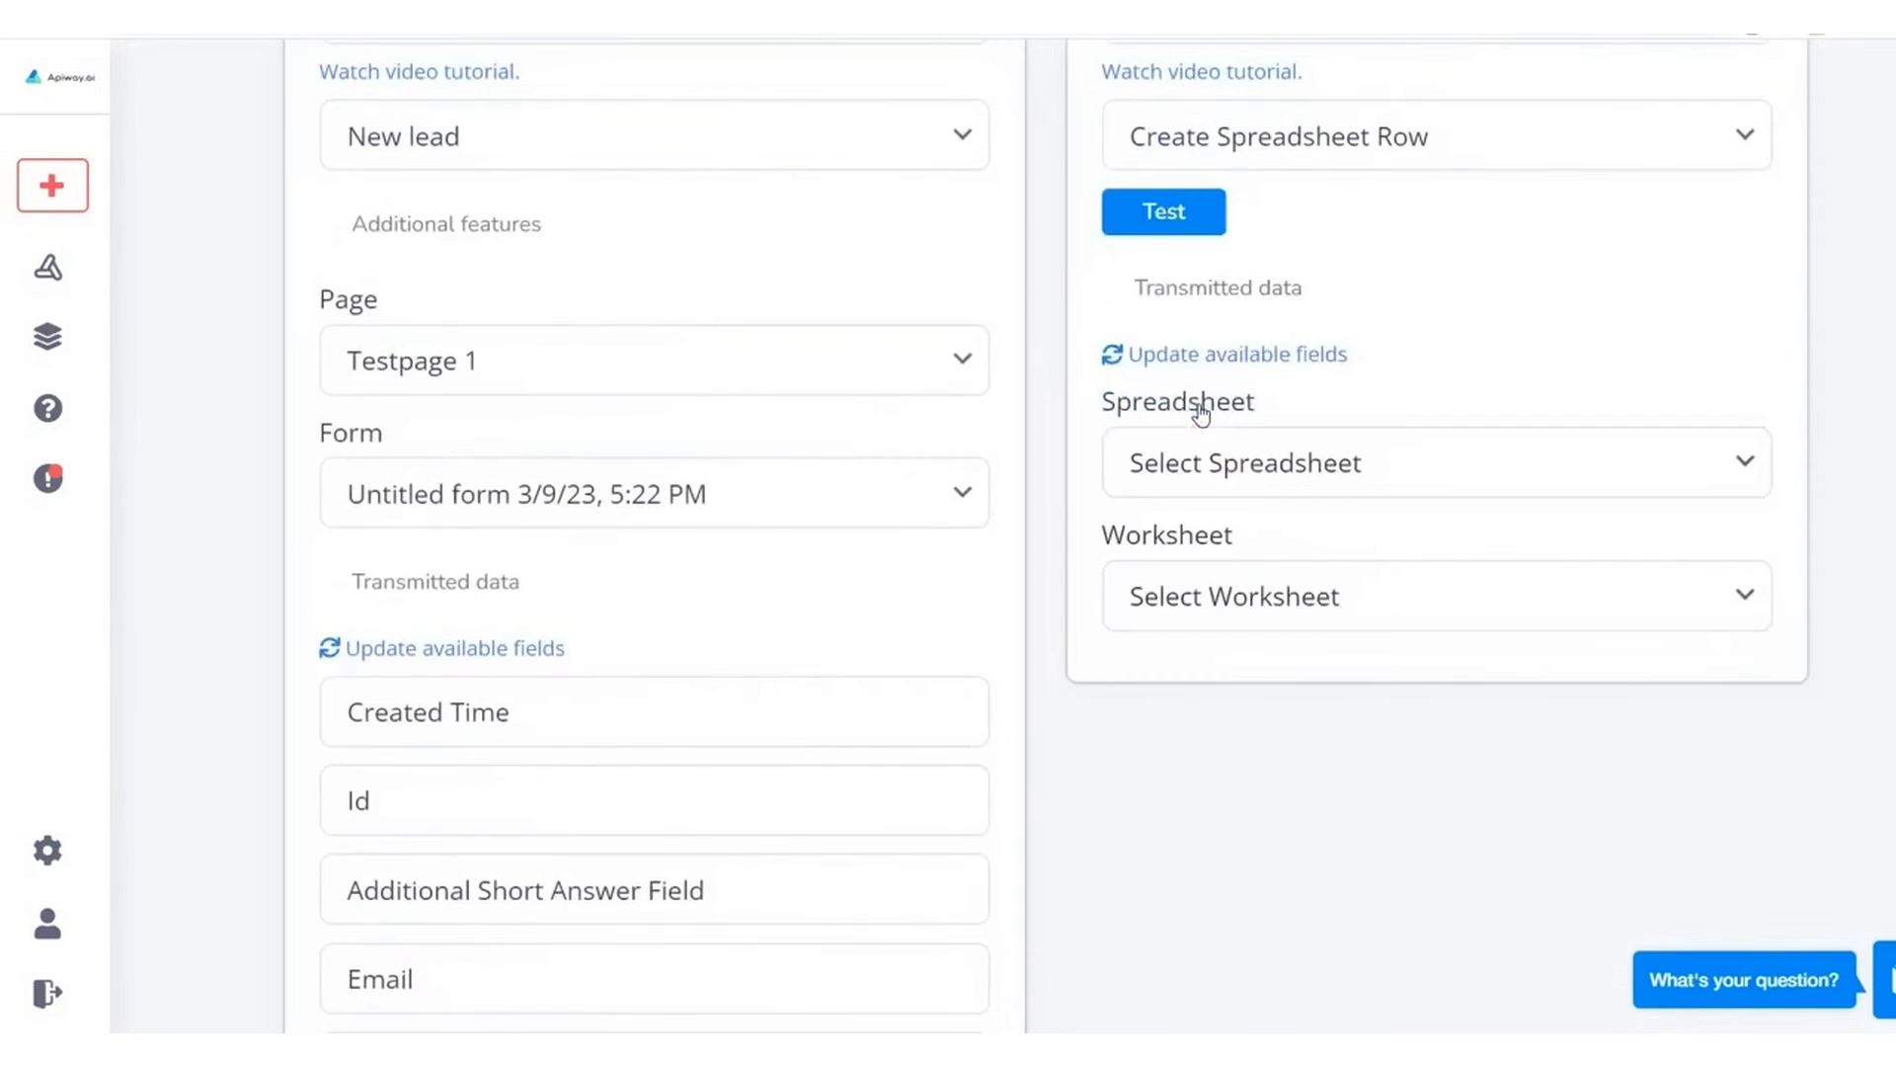
left_click(1206, 457)
left_click(1206, 526)
left_click(1188, 597)
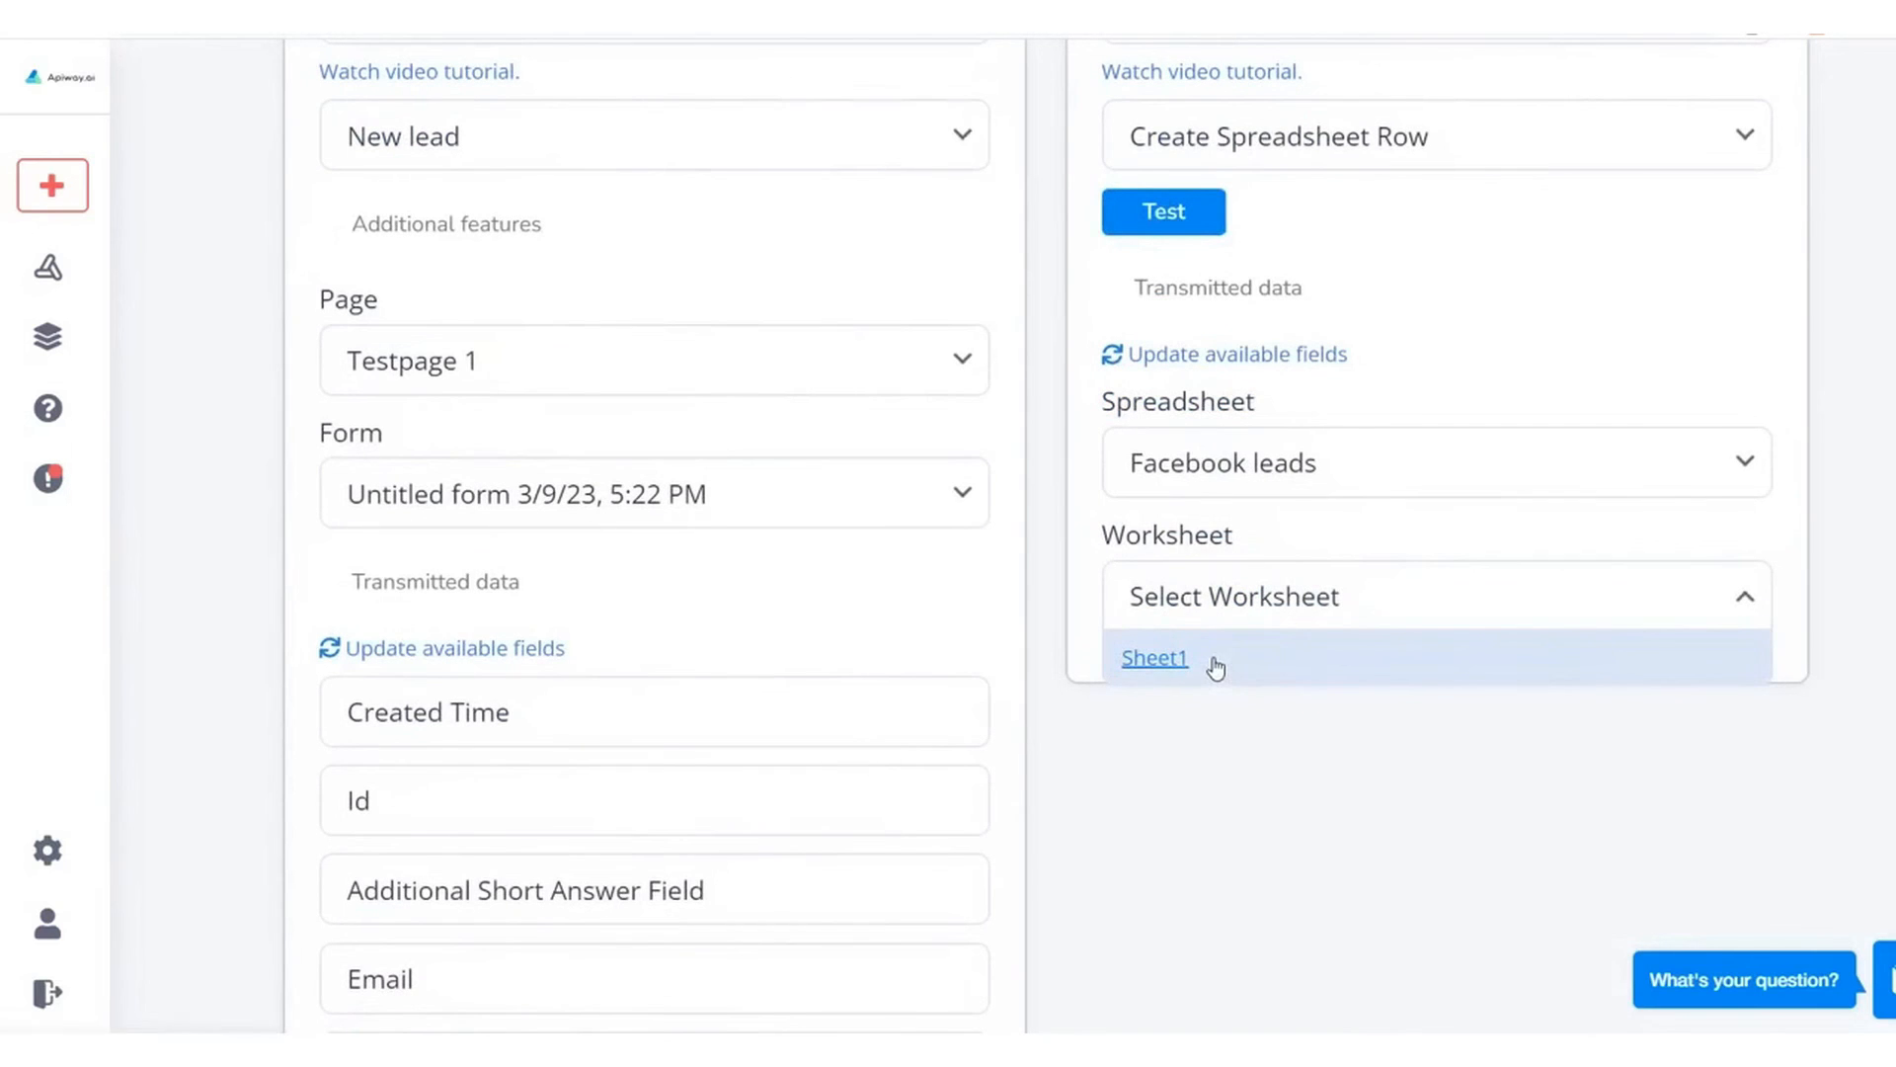
left_click(1216, 661)
scroll(1216, 726, "down", 3)
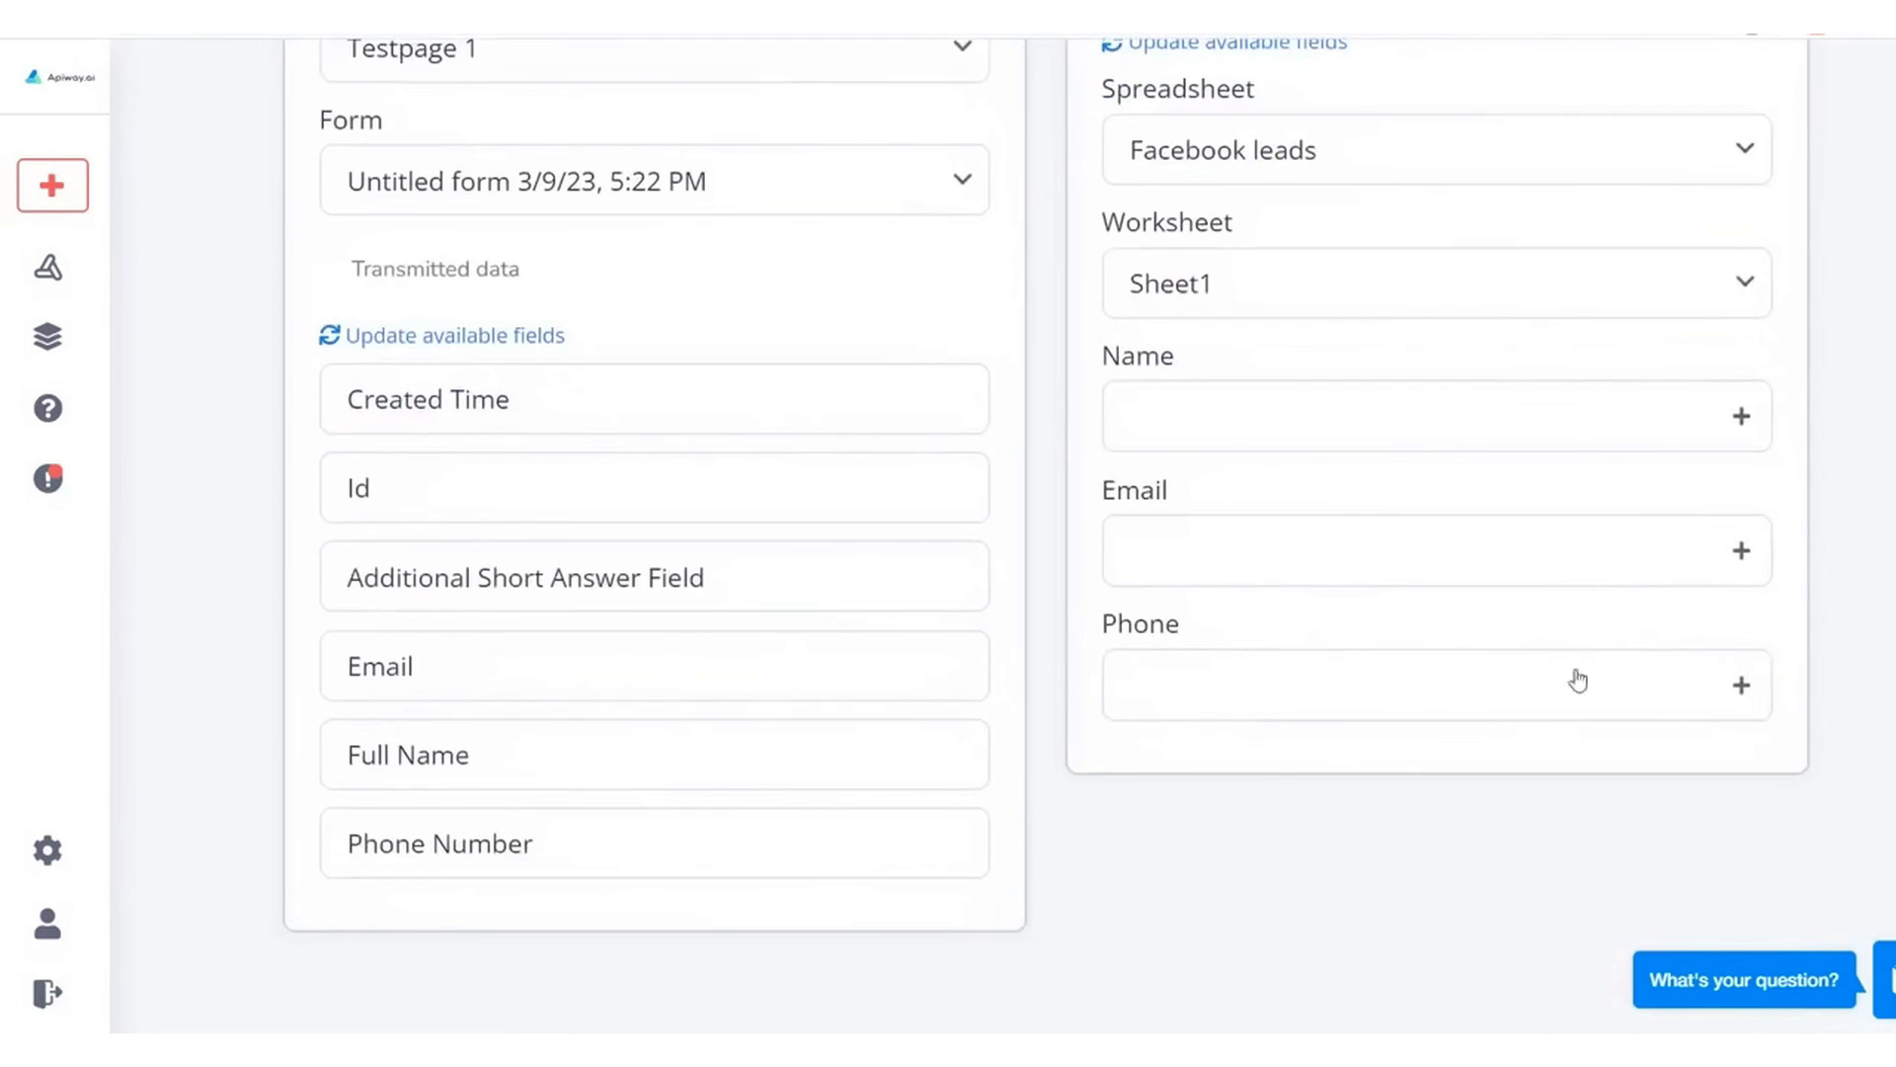
Map Full Name, Email and Phone Number into the Name, Email and Phone columns and activate
left_click(1742, 421)
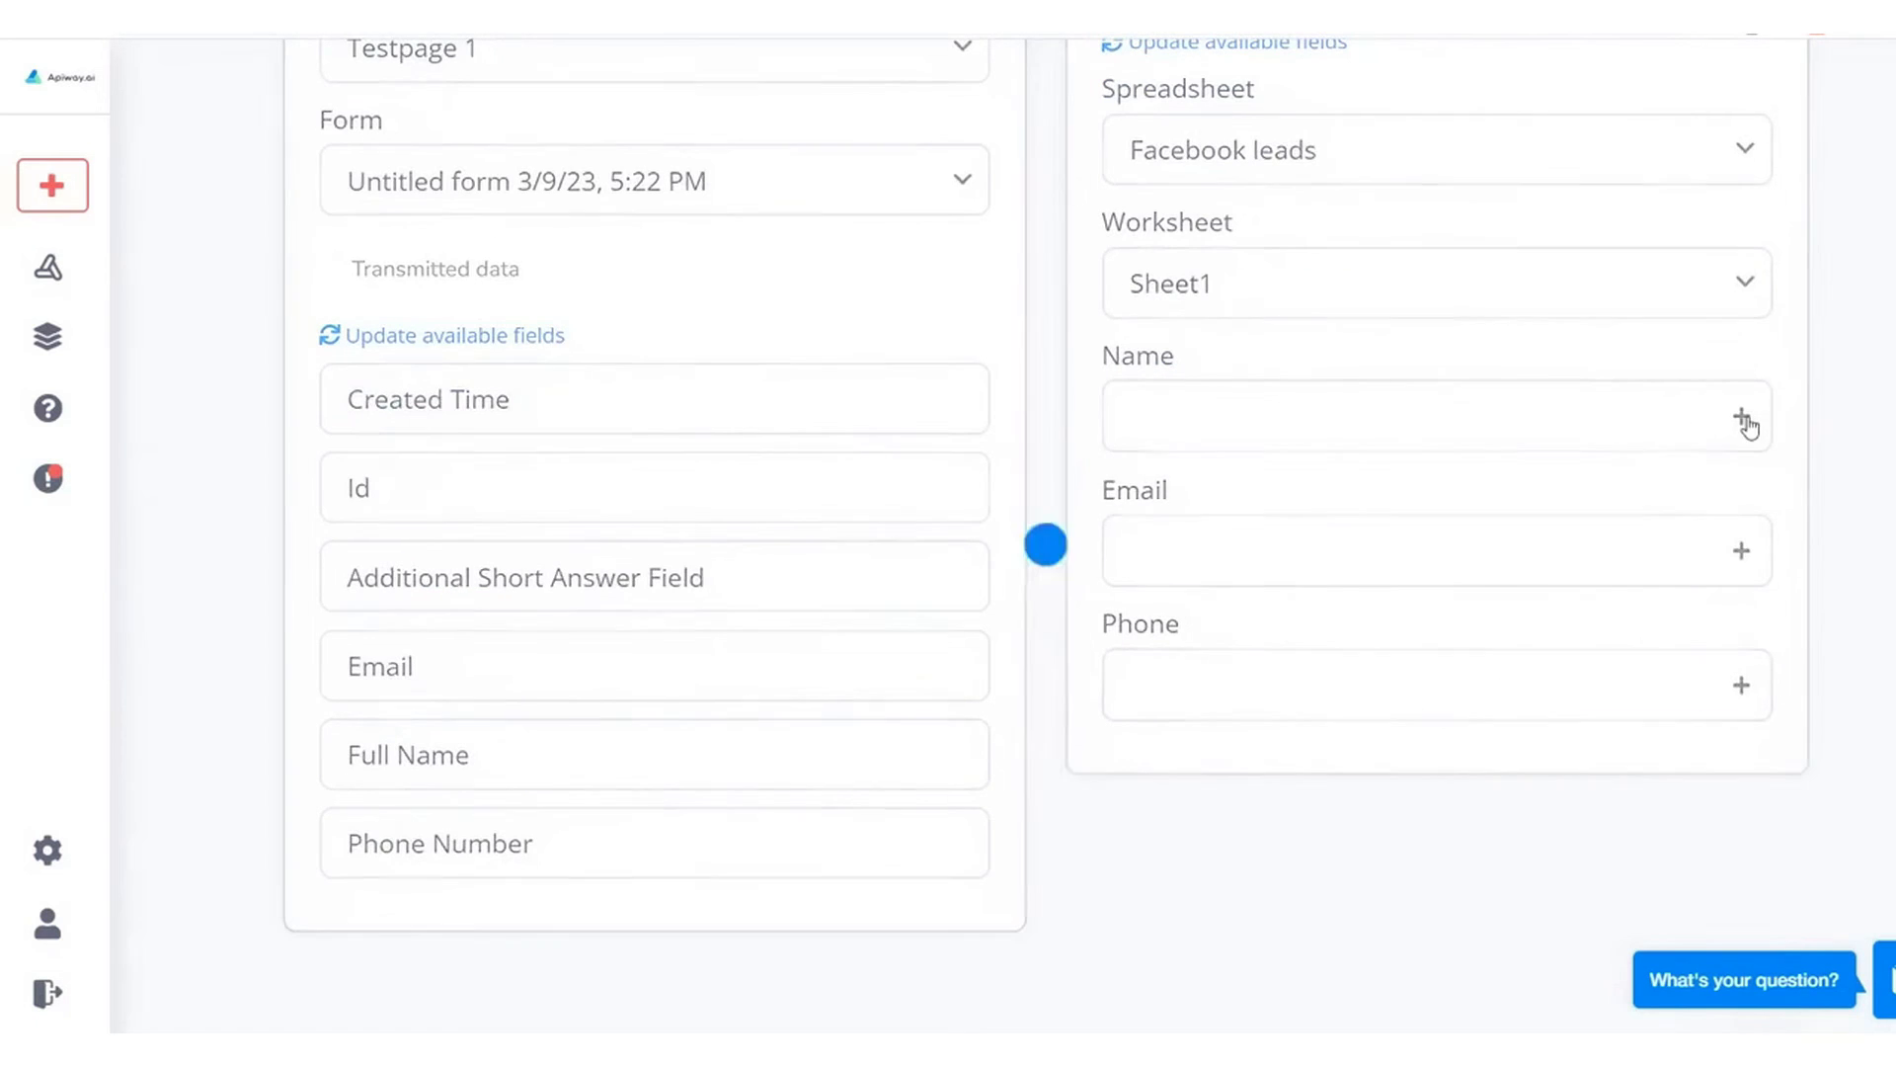
left_click(1304, 715)
left_click(1737, 557)
left_click(1241, 823)
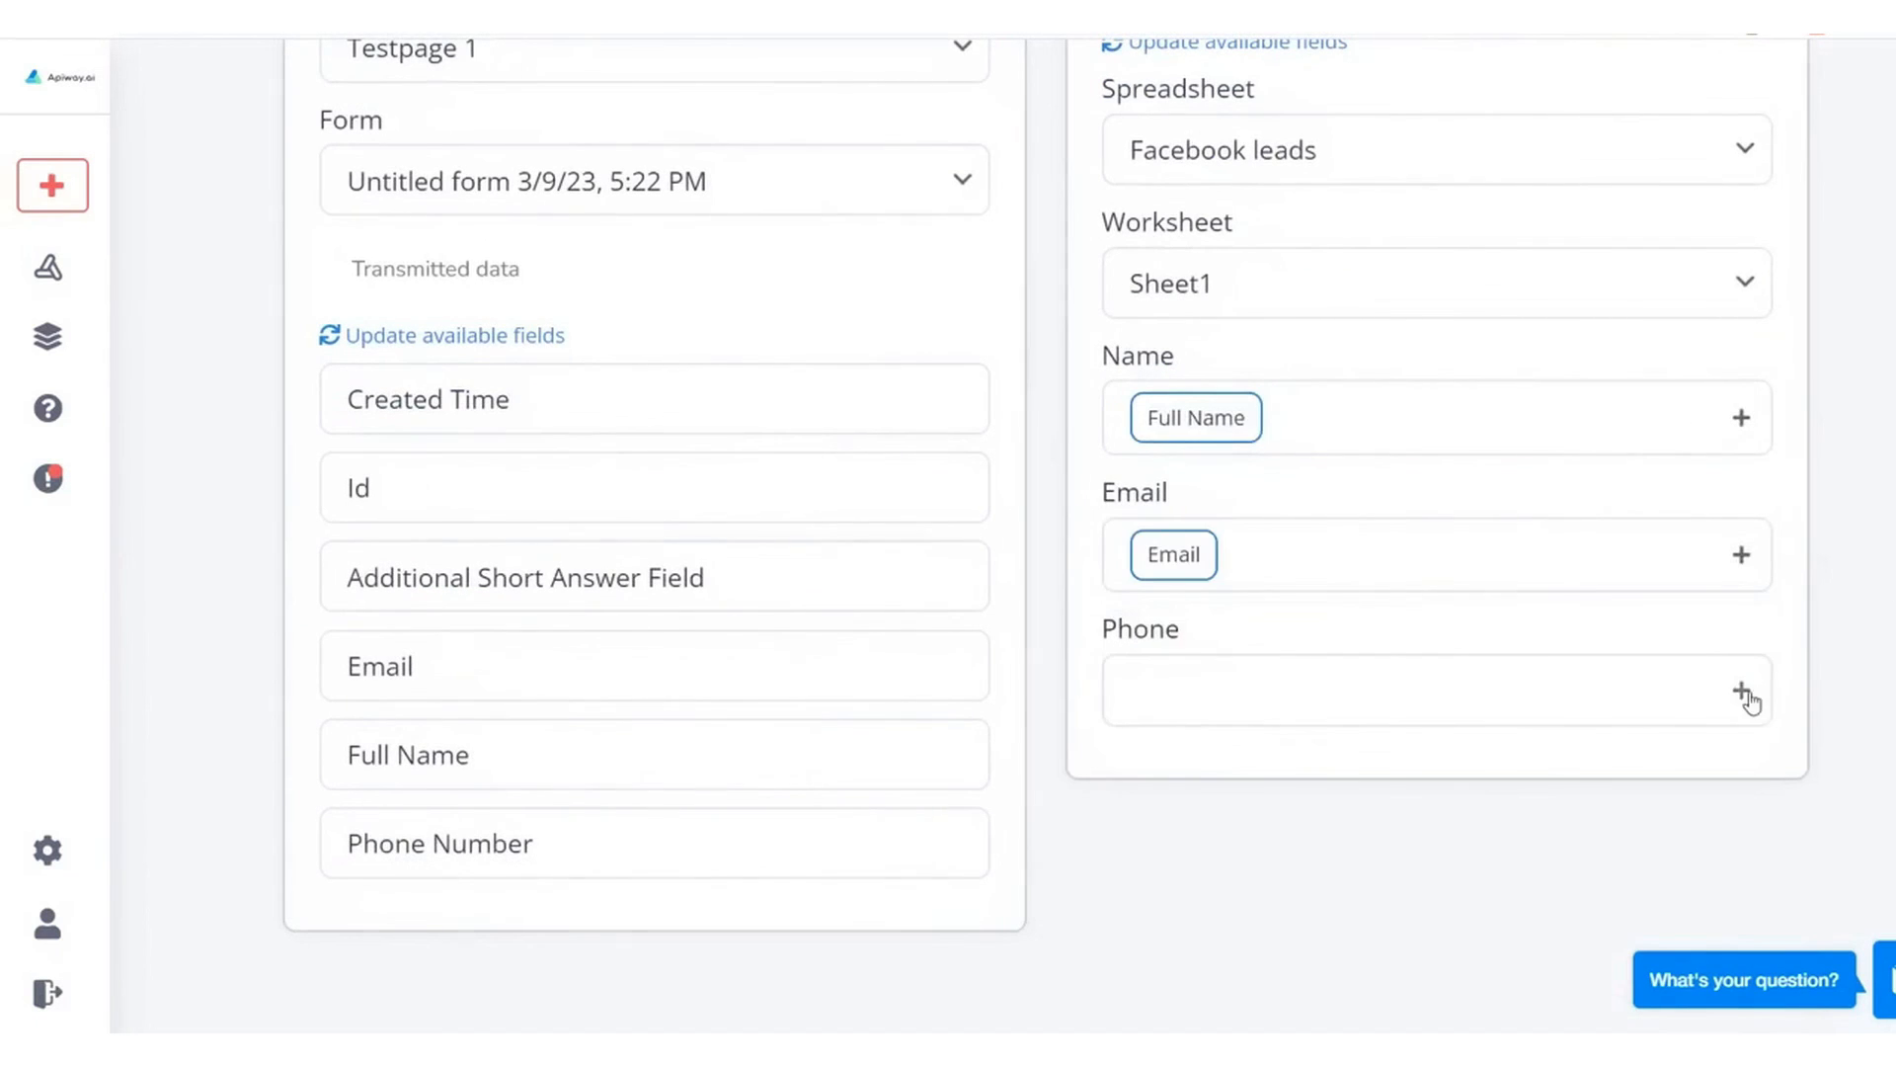
left_click(1742, 690)
left_click(1305, 1029)
scroll(1274, 578, "up", 5)
left_click(1613, 570)
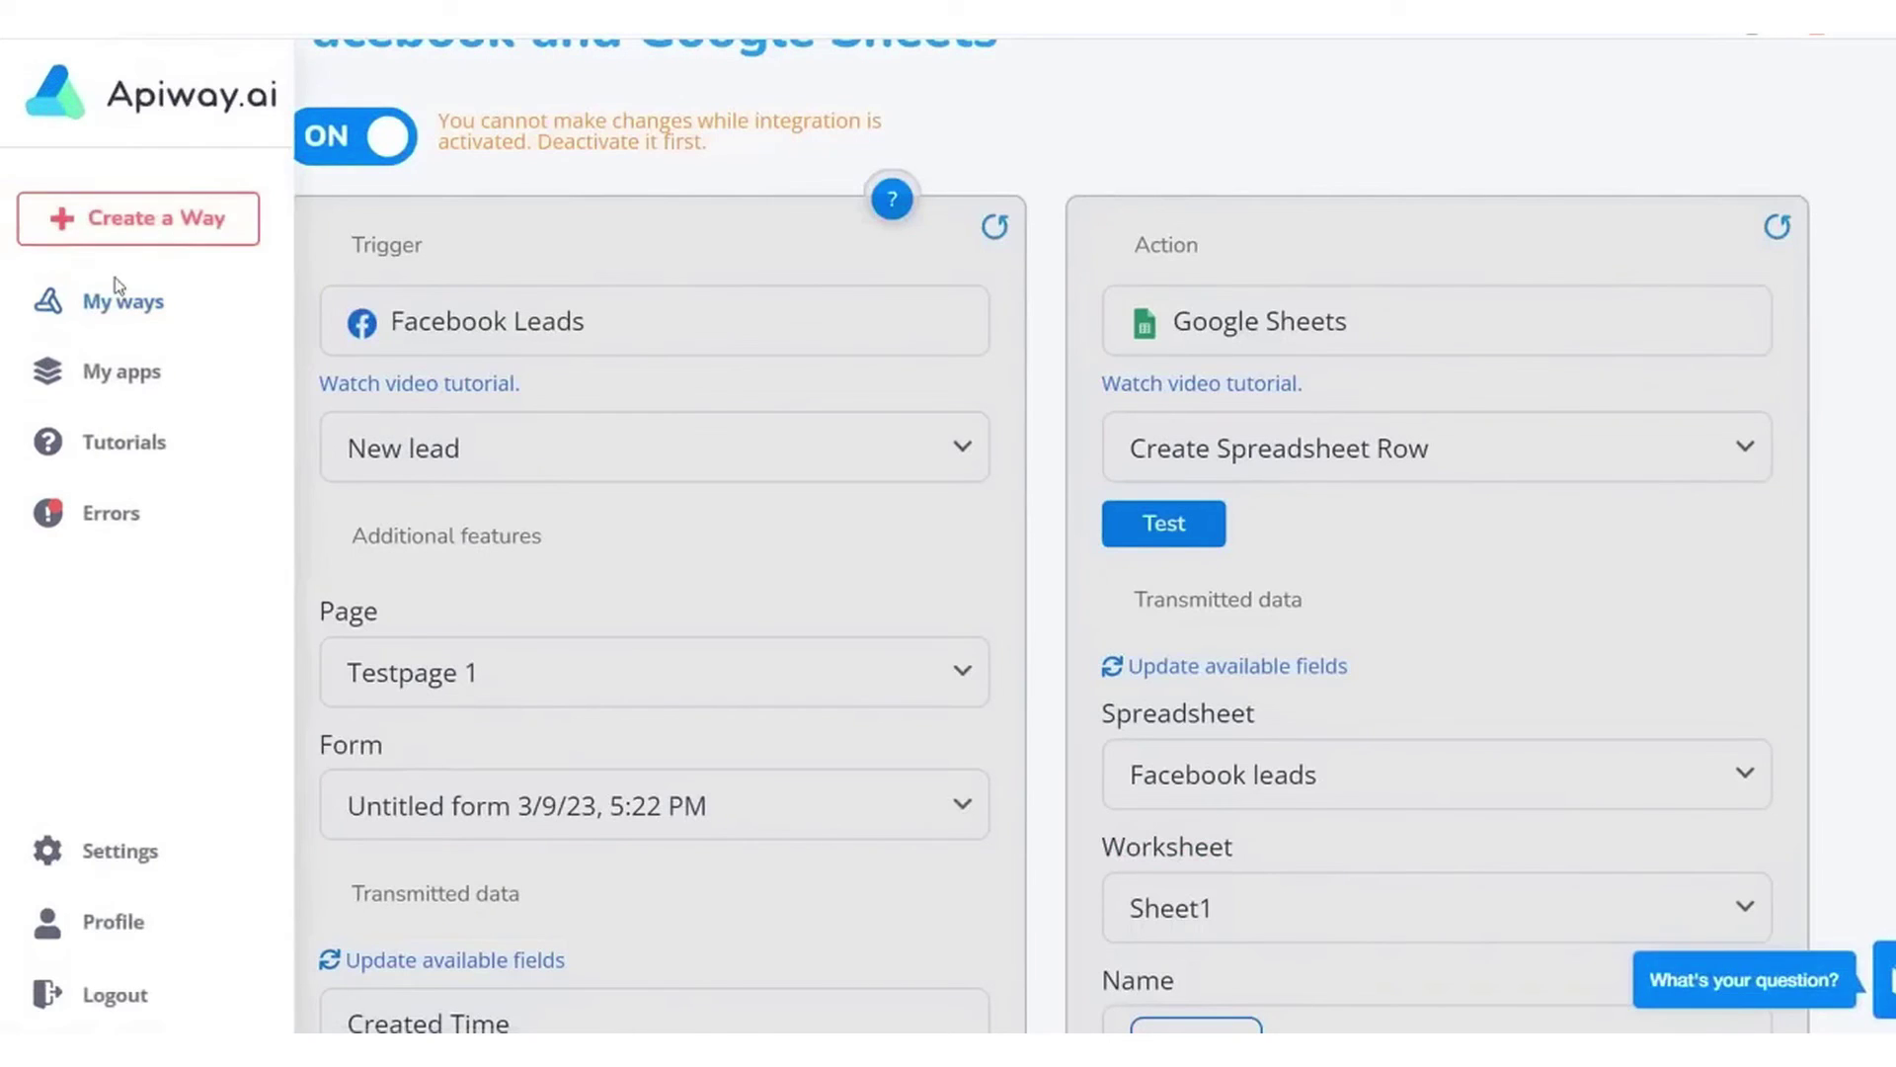
Switch the integration on from My integrations and delete the previous test lead
left_click(119, 296)
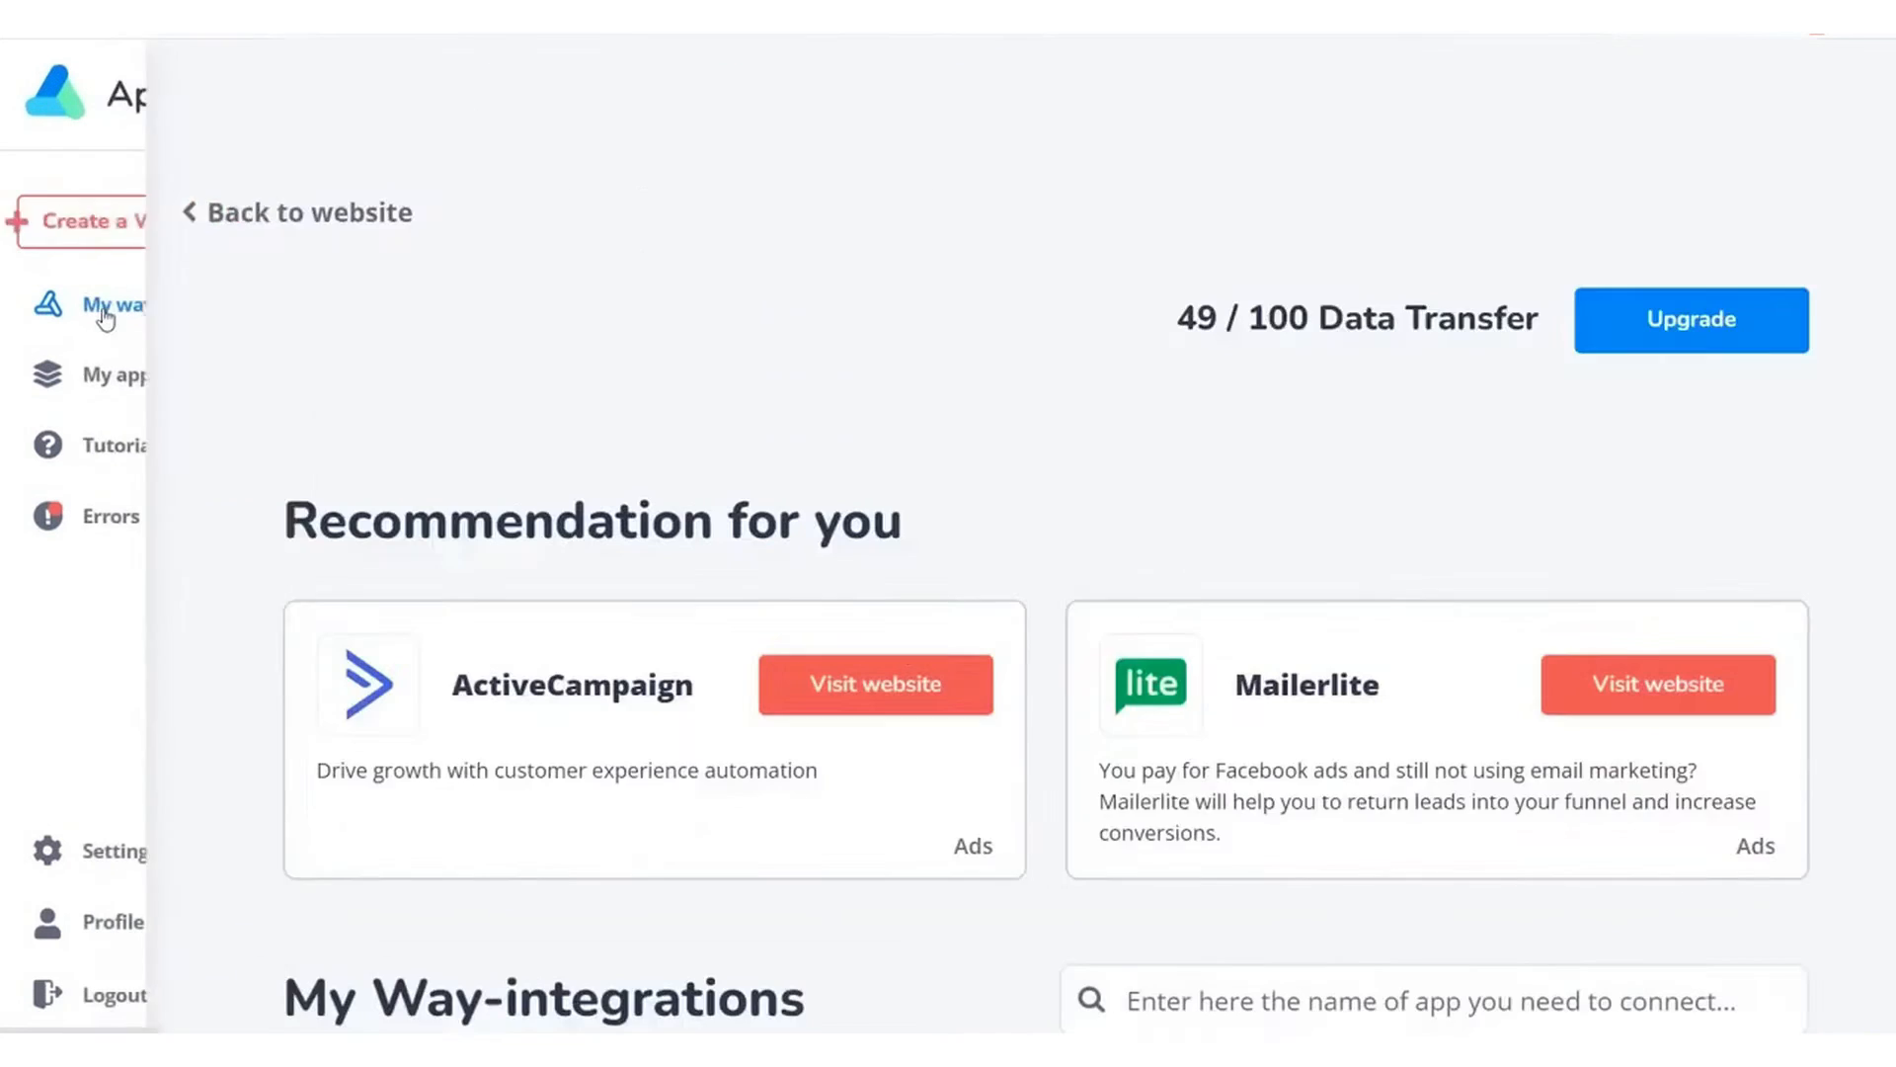
scroll(948, 593, "down", 3)
left_click(1630, 843)
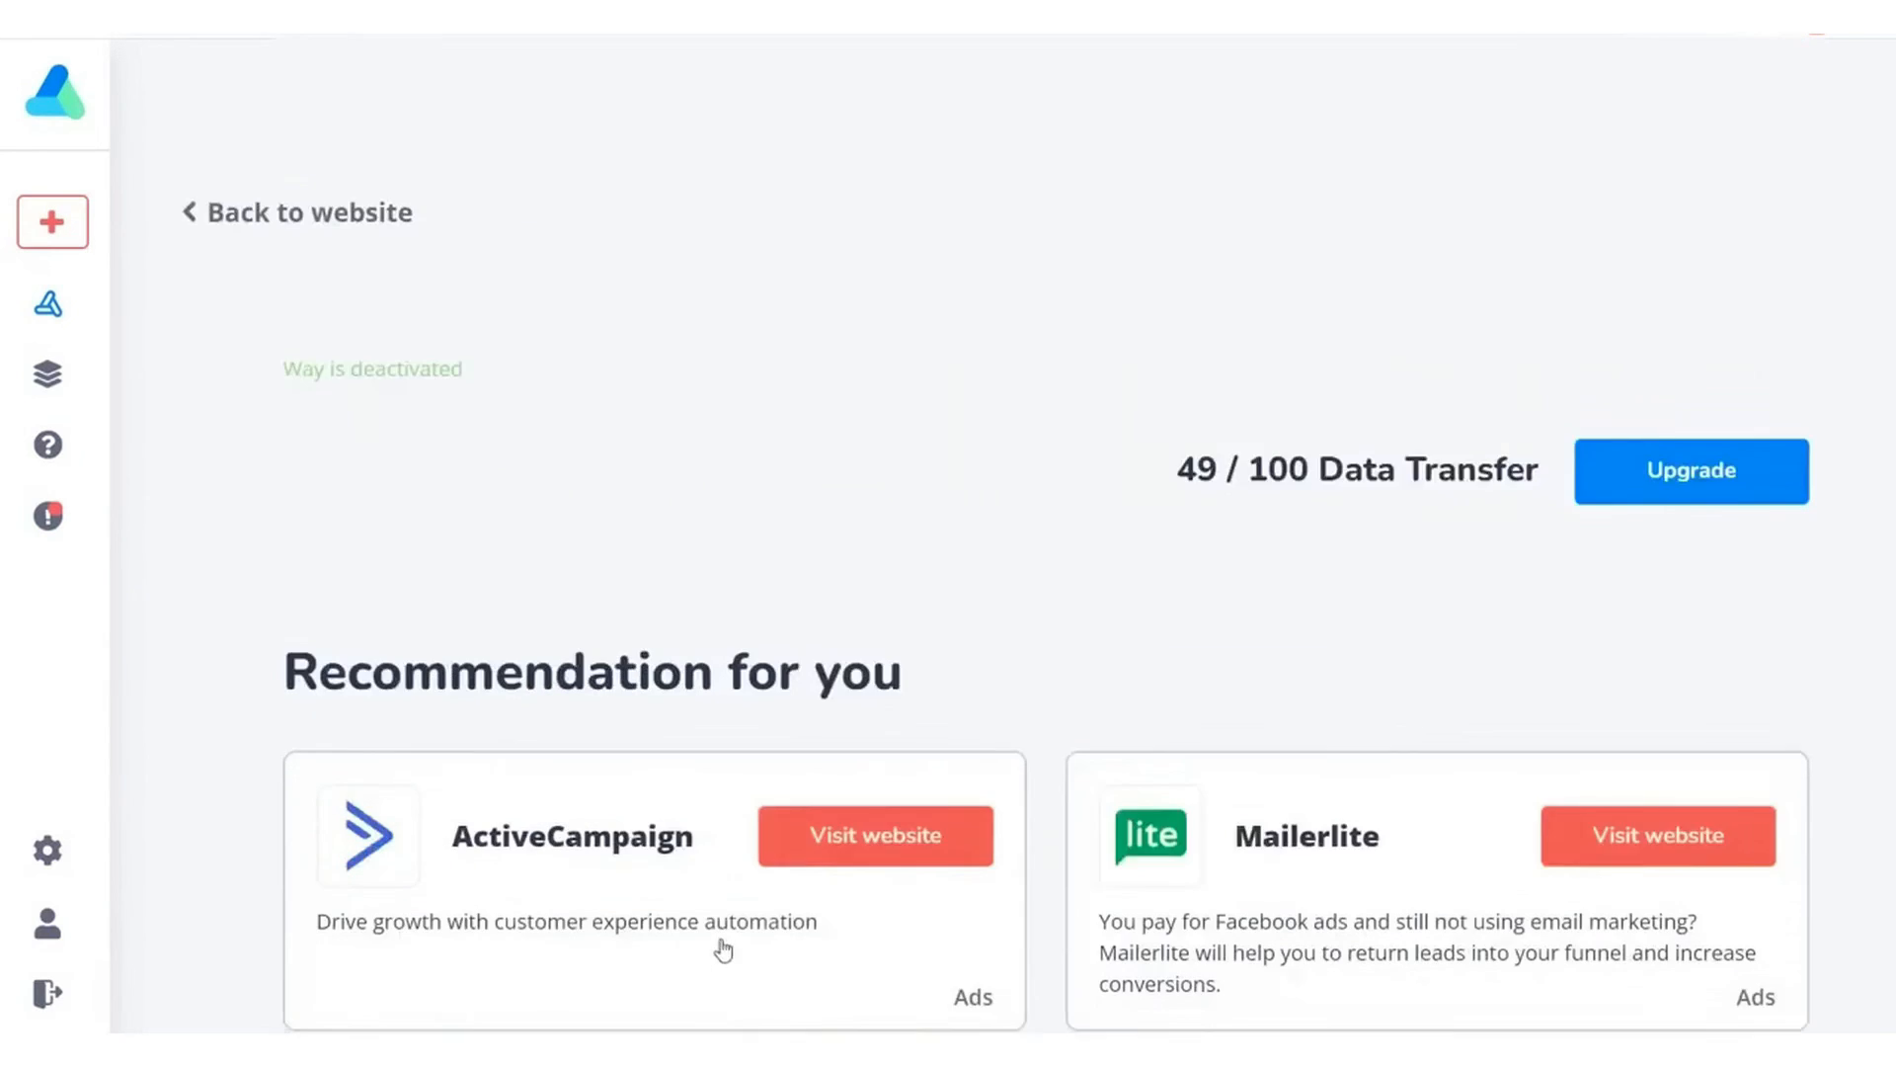
scroll(724, 949, "down", 3)
left_click(696, 843)
scroll(1208, 527, "down", 3)
scroll(1208, 527, "up", 3)
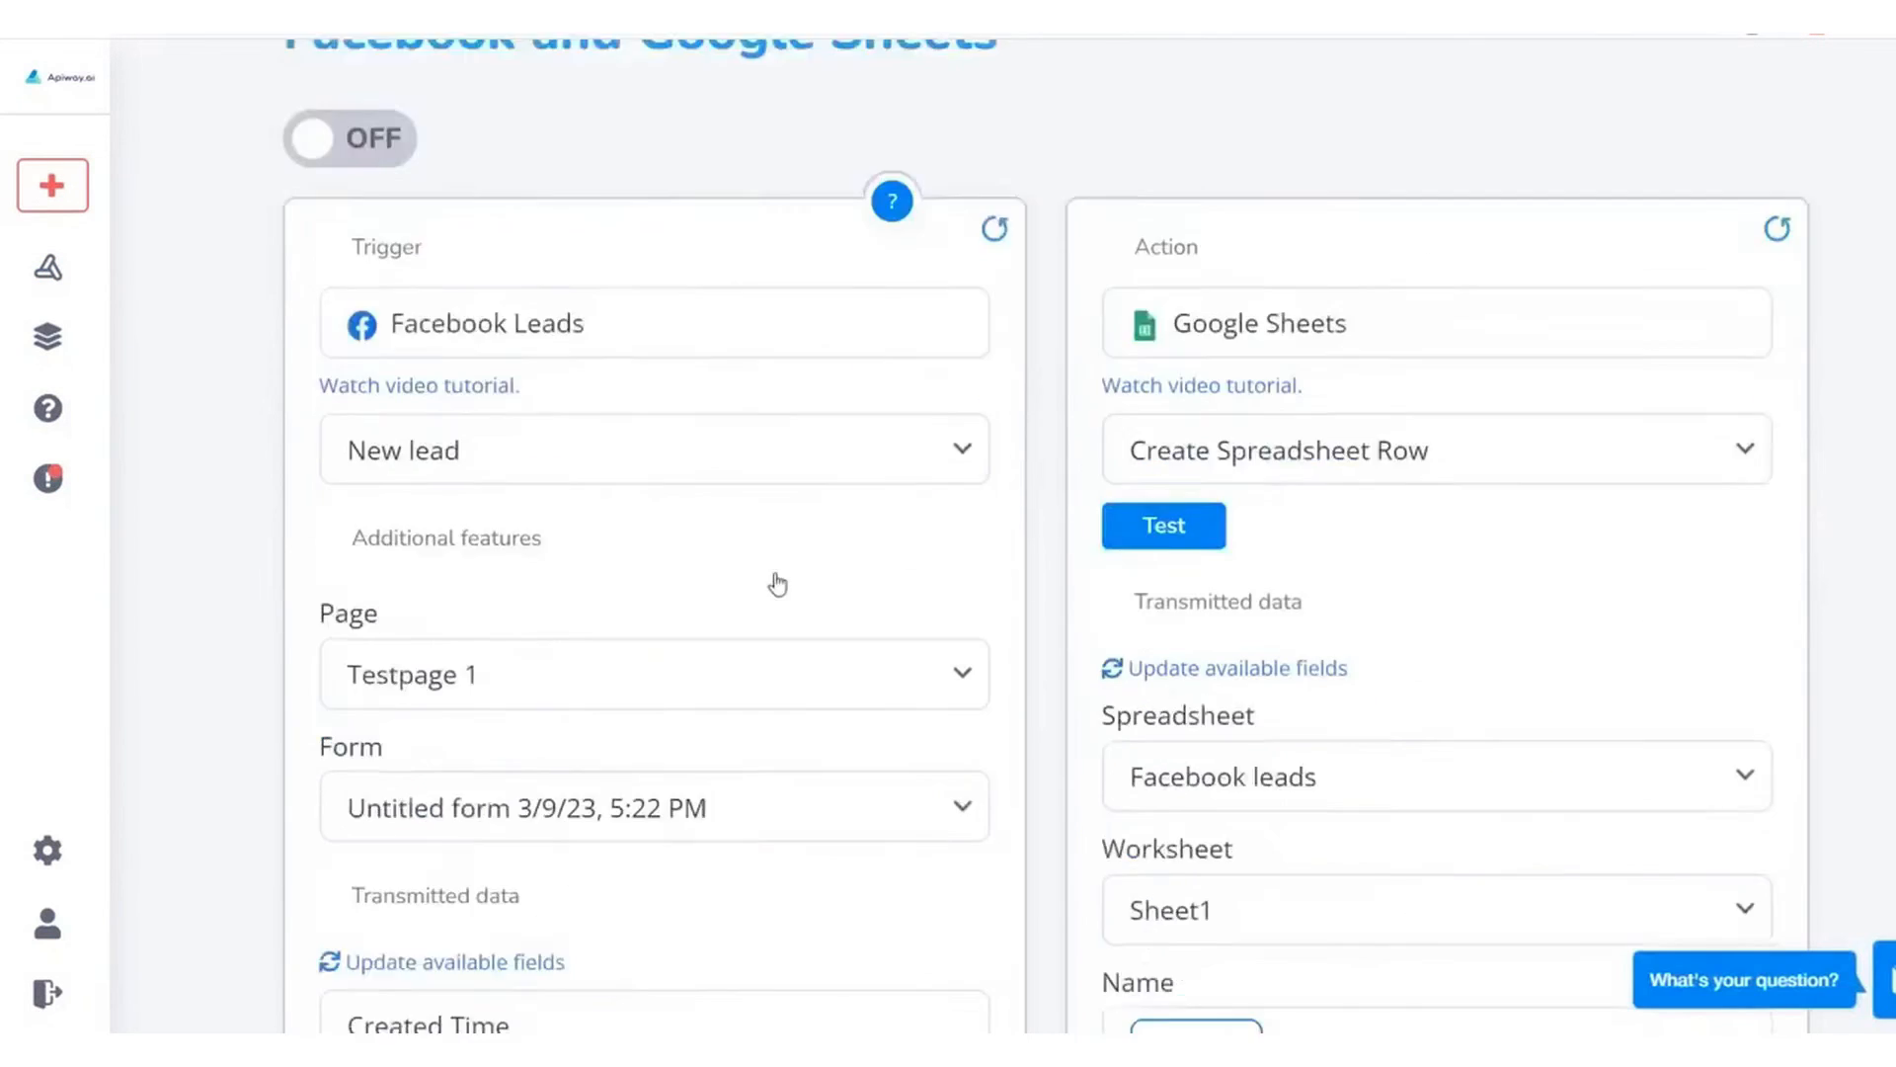
left_click(386, 349)
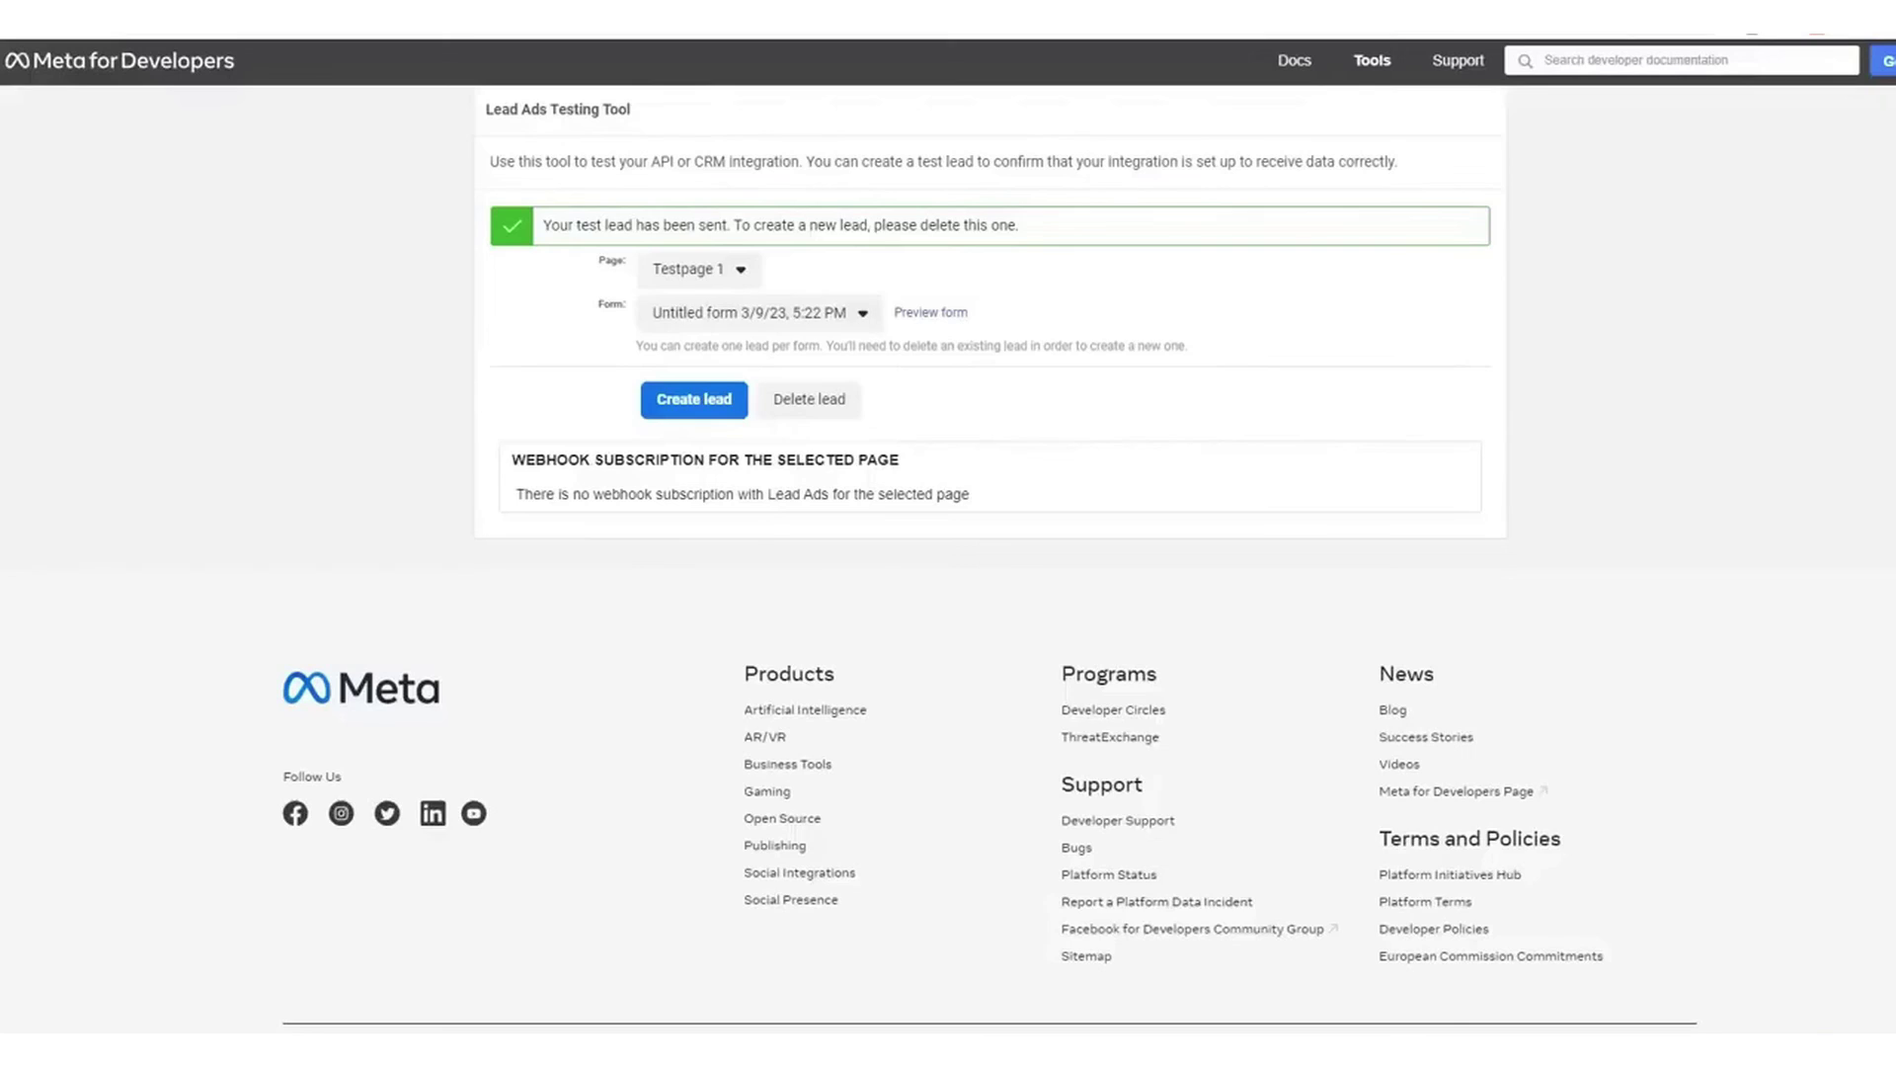
left_click(808, 401)
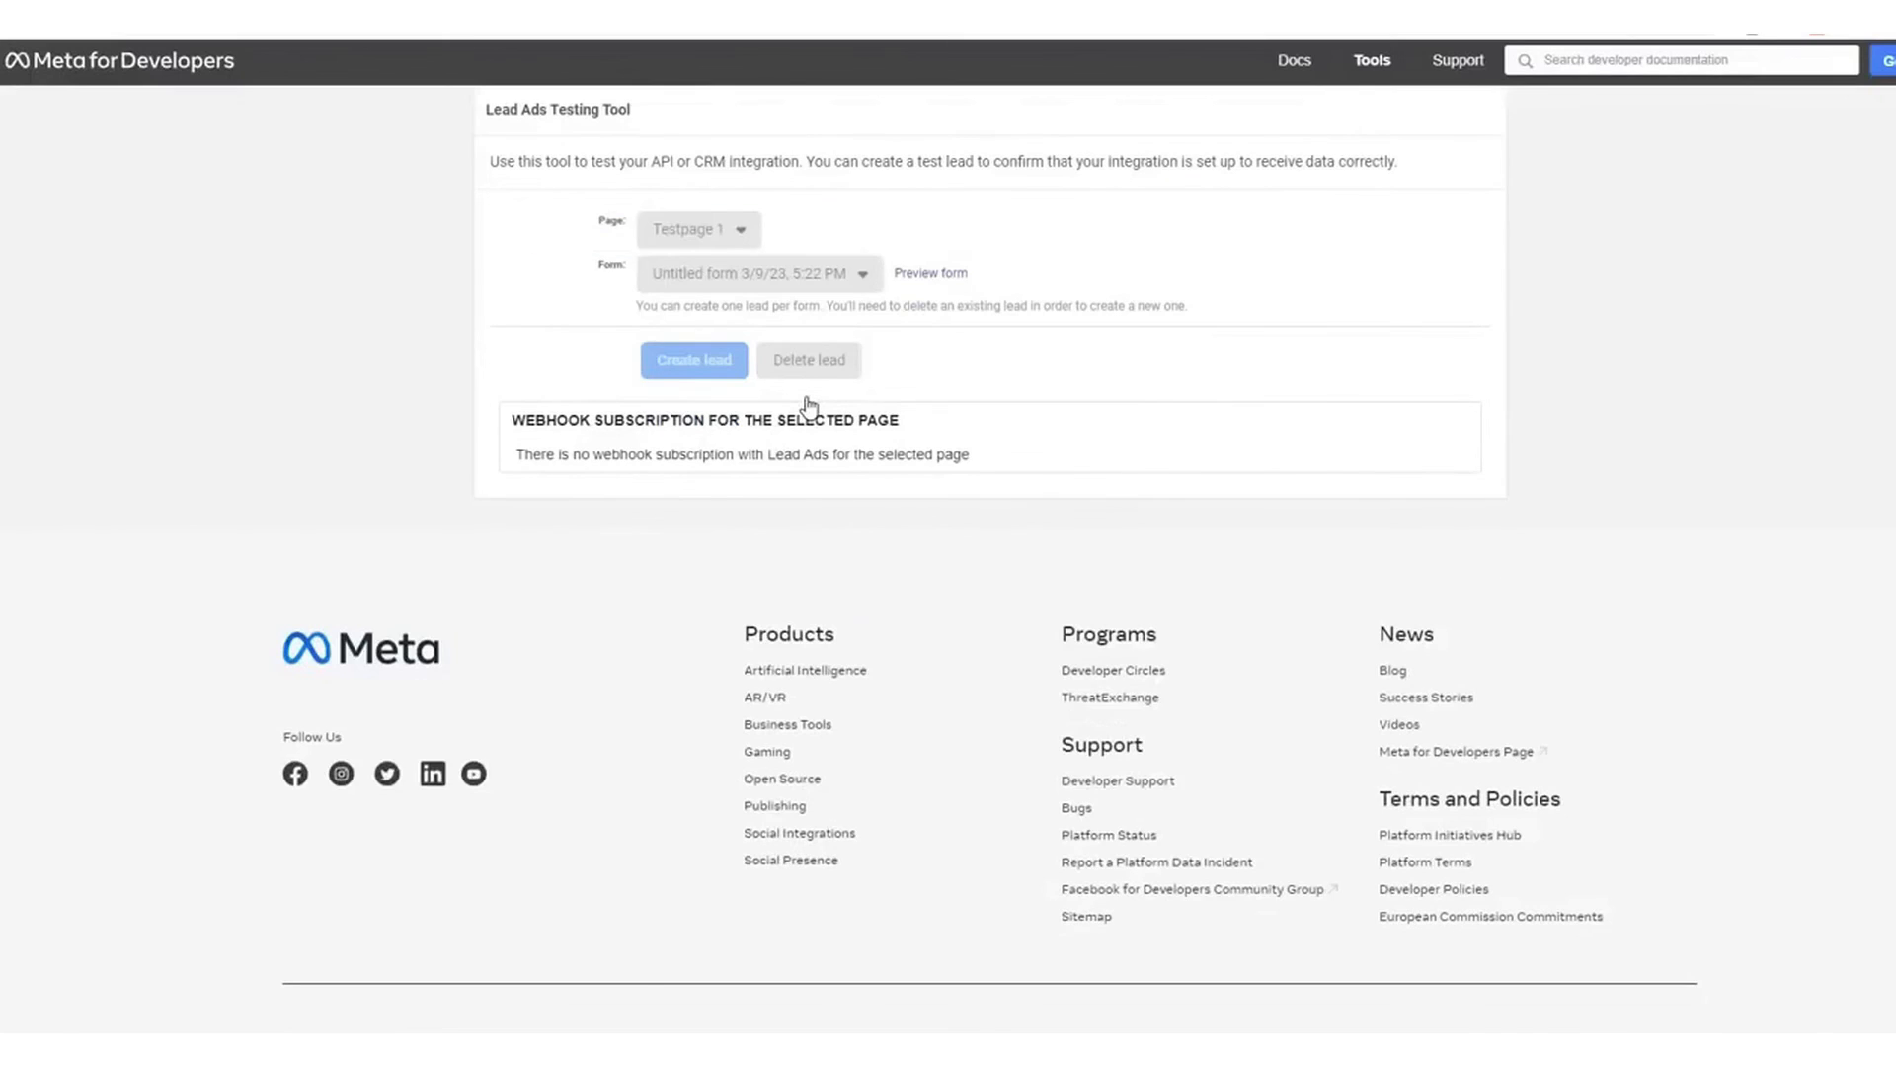